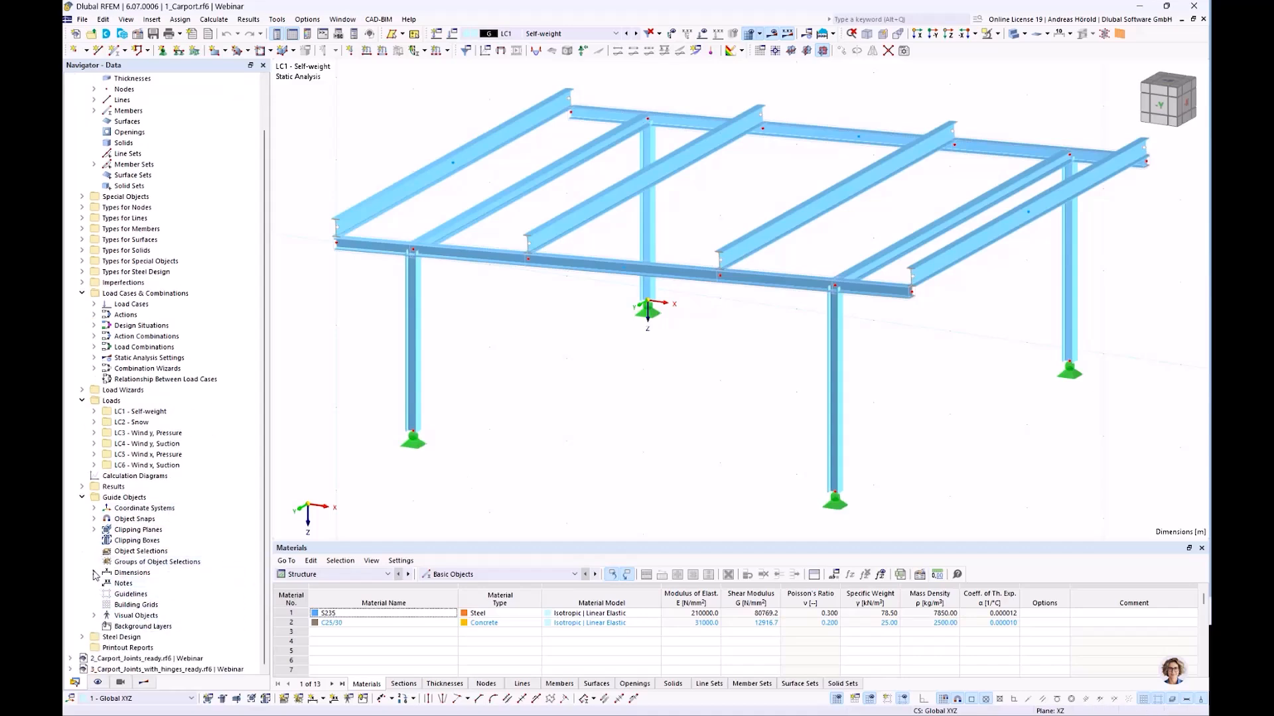
Activate both car.3ds visual objects under the guide objects to show the cars beneath the carport
{"action": "left_click", "coordinate": [95, 615]}
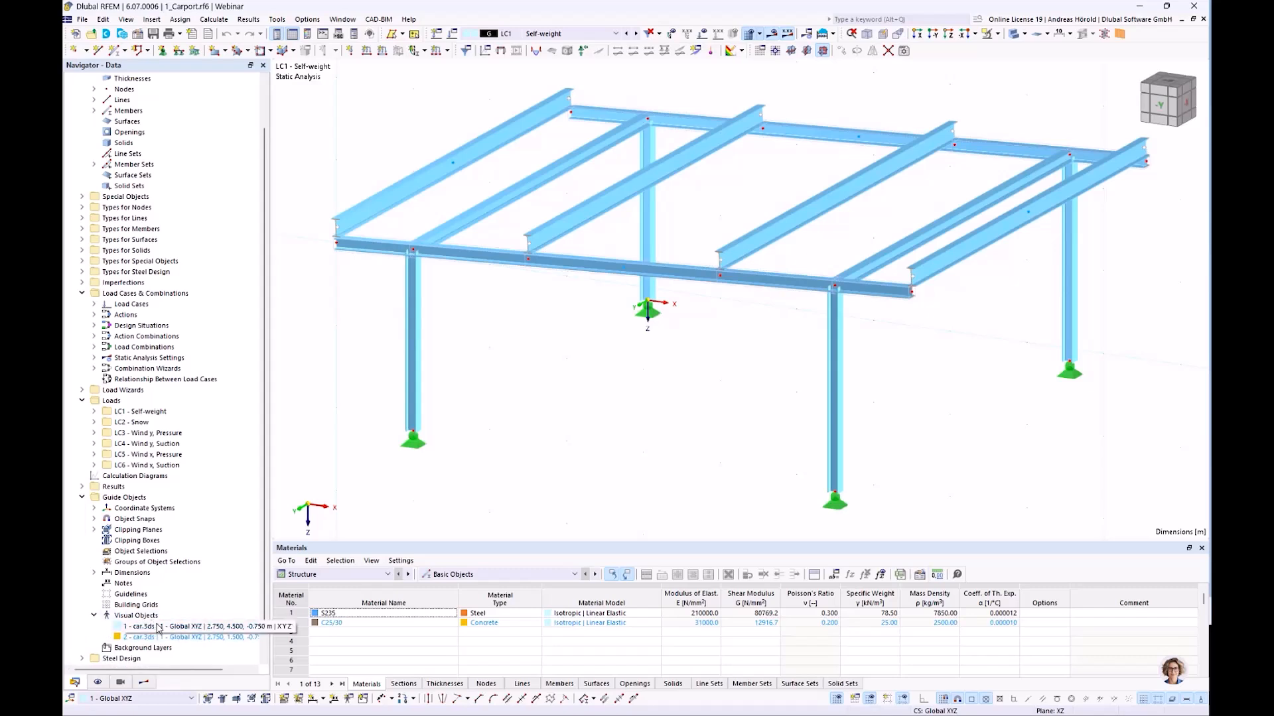
{"action": "right_click", "coordinate": [215, 626]}
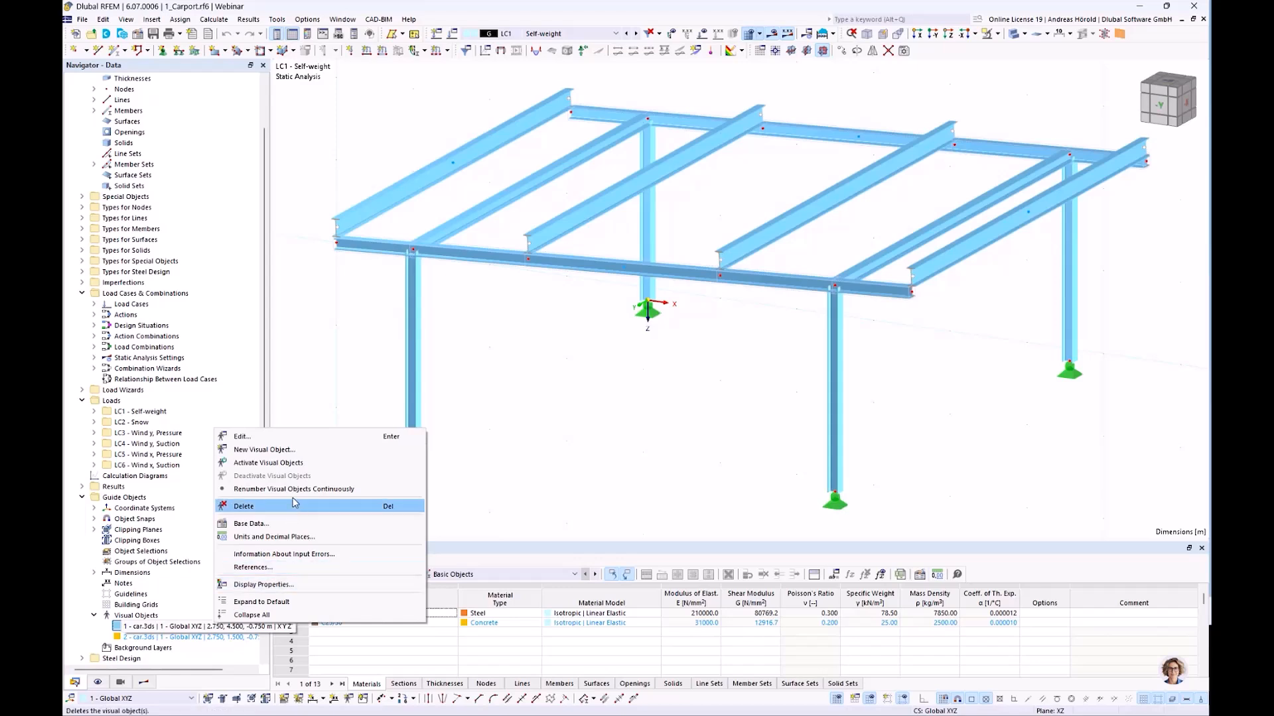
{"action": "left_click", "coordinate": [293, 463]}
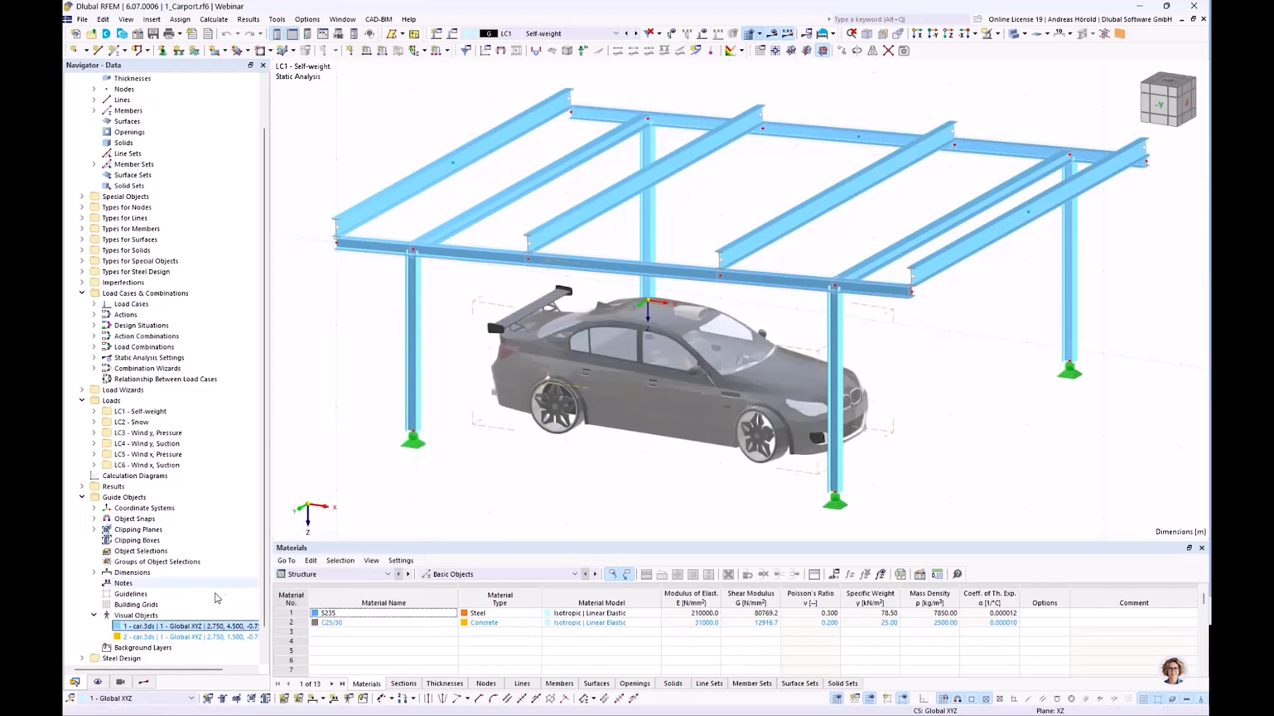
{"action": "right_click", "coordinate": [207, 639]}
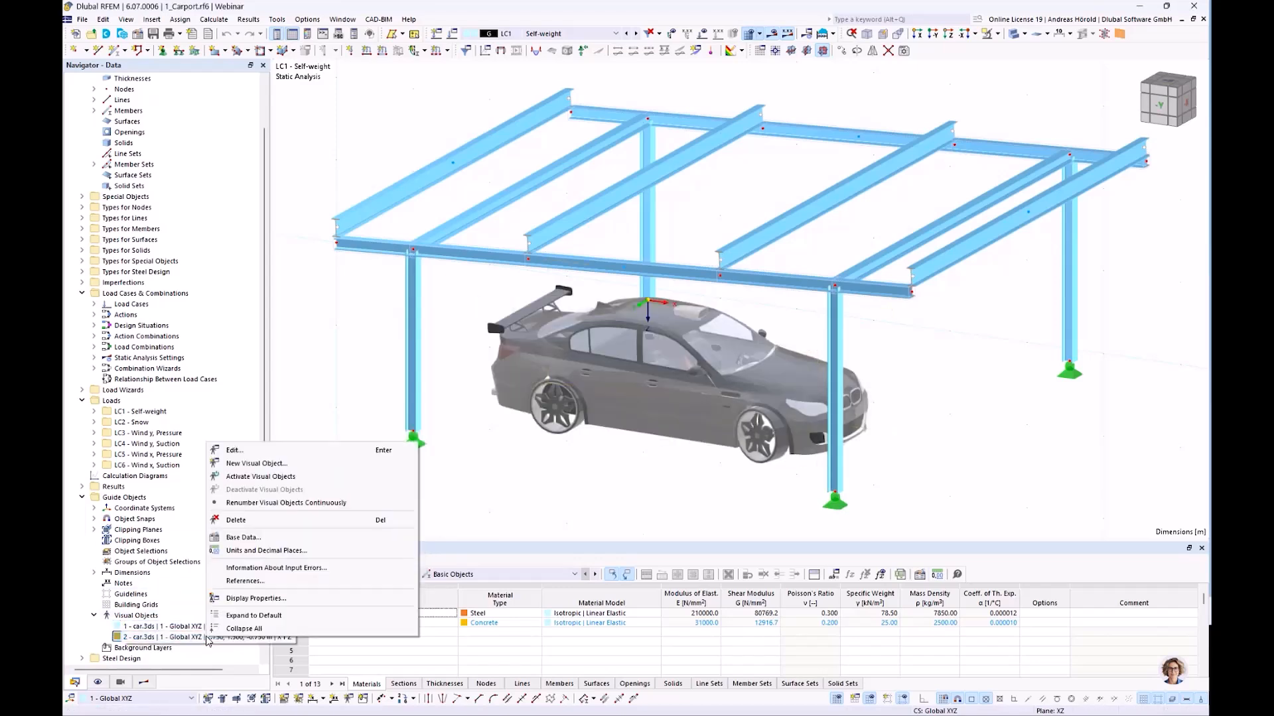
{"action": "left_click", "coordinate": [279, 477]}
{"action": "middle_click_drag", "start_coordinate": [538, 473], "coordinate": [575, 485], "text": "ctrl"}
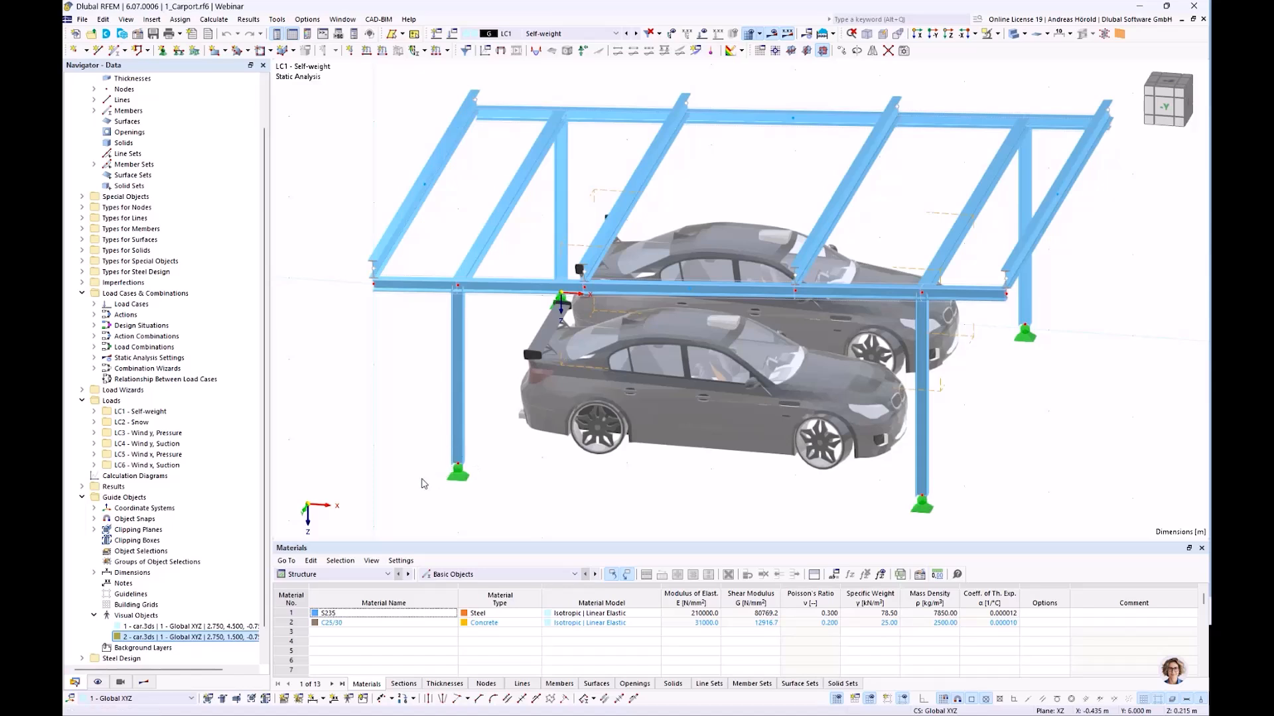
Deactivate both car.3ds visual objects so that only the carport structure is shown
{"action": "right_click", "coordinate": [211, 622]}
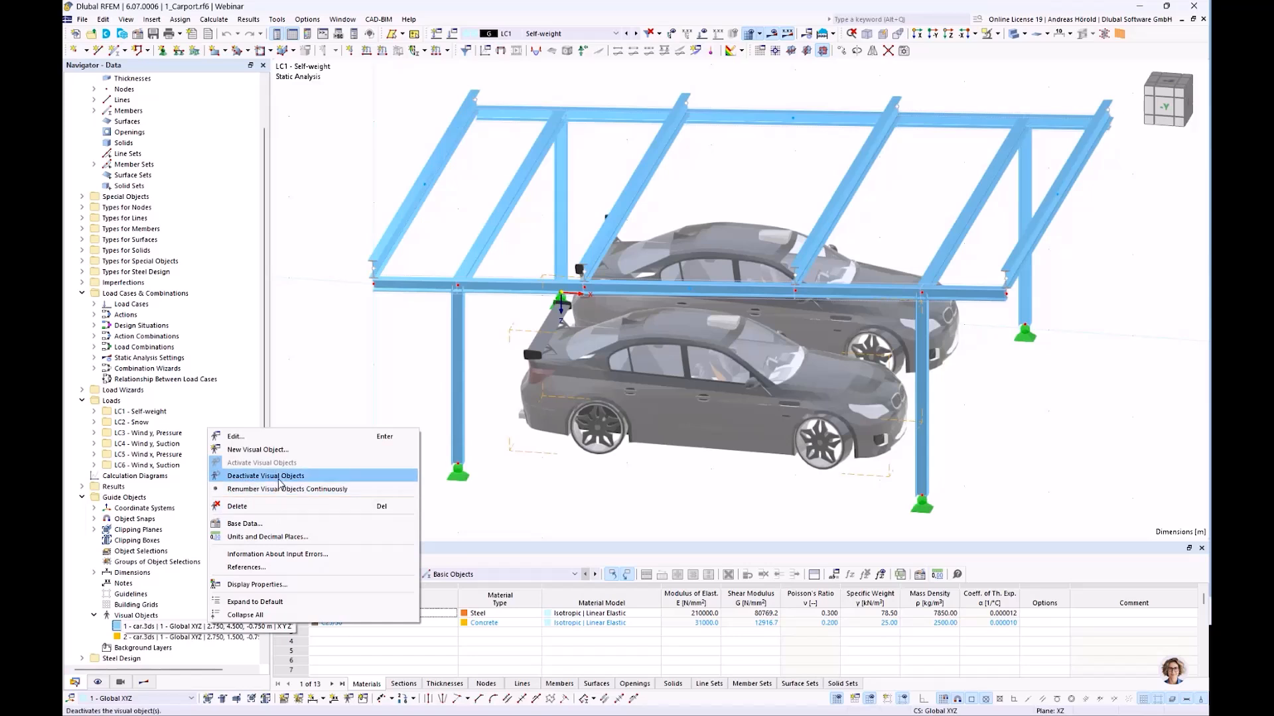
{"action": "left_click", "coordinate": [279, 476]}
{"action": "right_click", "coordinate": [207, 638]}
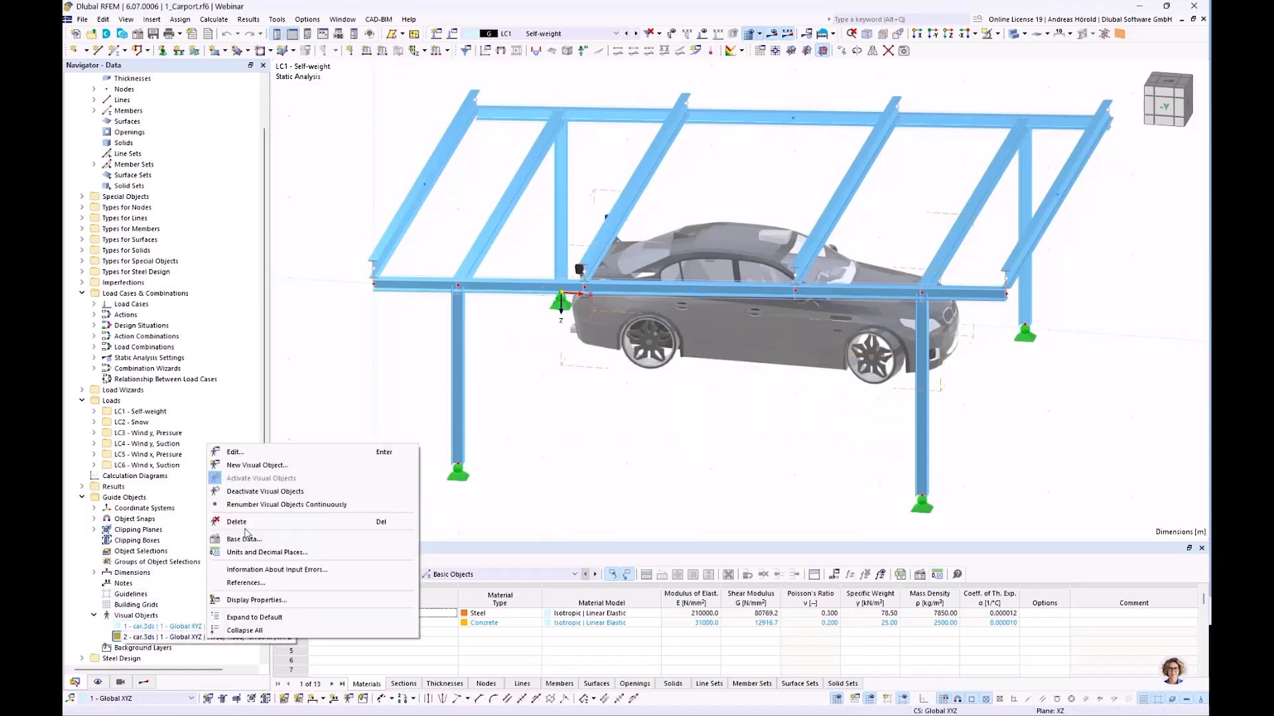
{"action": "left_click", "coordinate": [265, 492]}
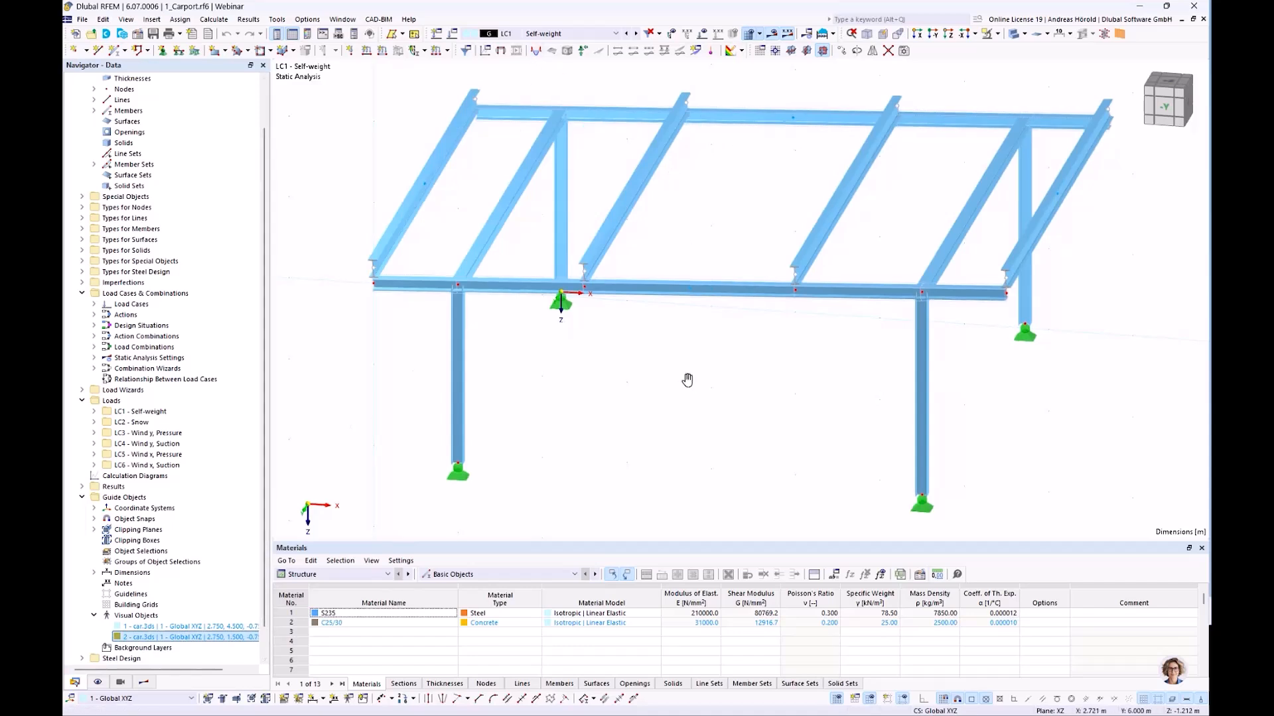
{"action": "middle_click_drag", "start_coordinate": [685, 378], "coordinate": [682, 387]}
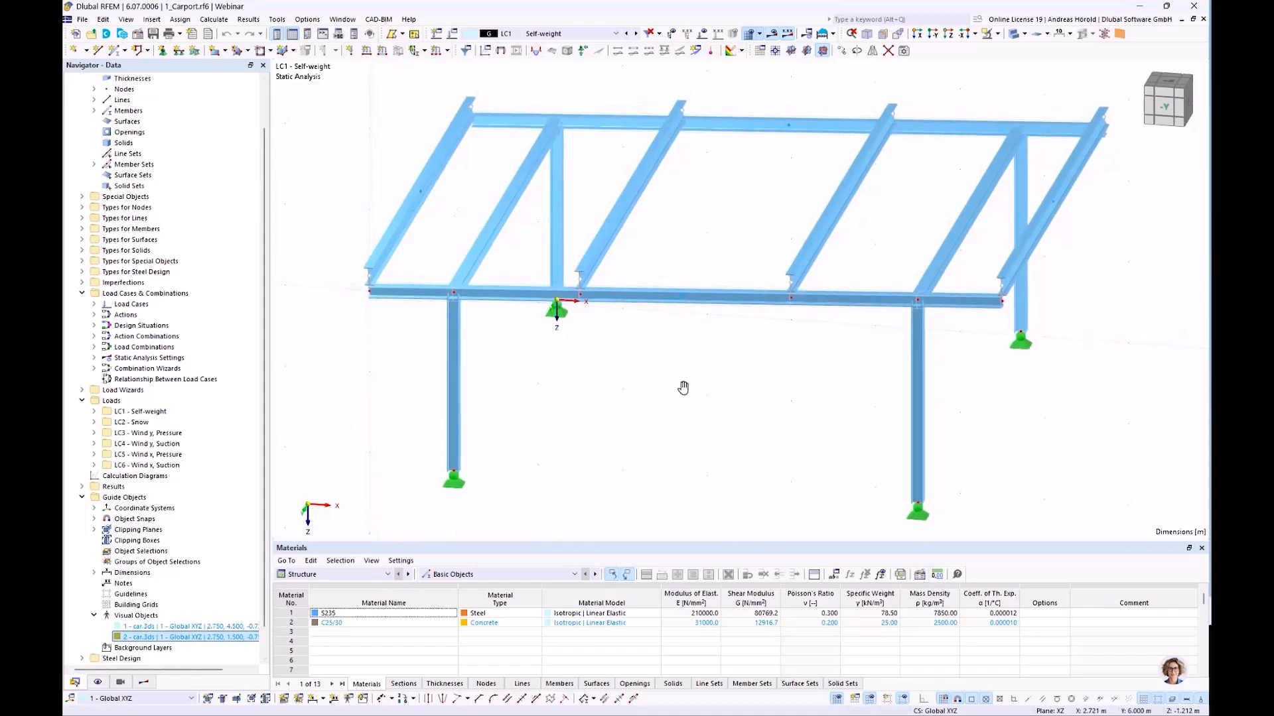
Display the loads on the model and review load cases LC2 Snow through LC6 Wind x, Suction one after another
{"action": "left_click", "coordinate": [704, 37]}
{"action": "middle_click_drag", "start_coordinate": [669, 371], "coordinate": [671, 391]}
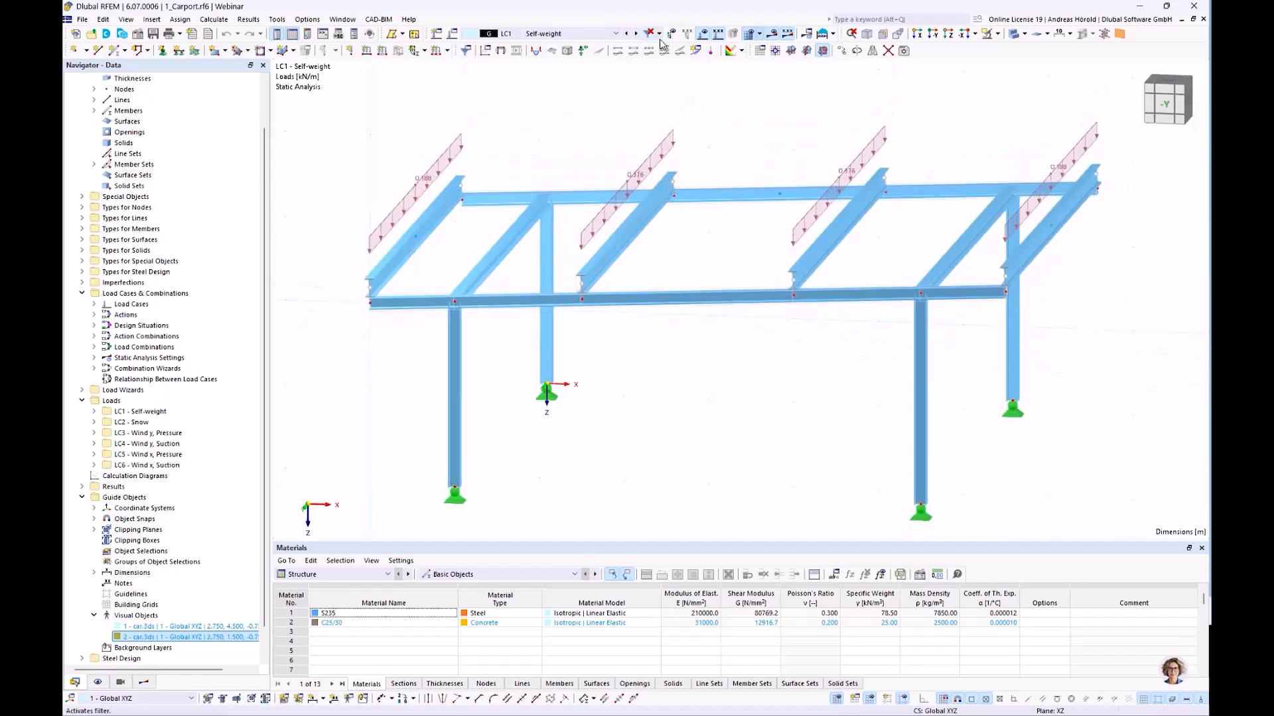
{"action": "left_click", "coordinate": [636, 34]}
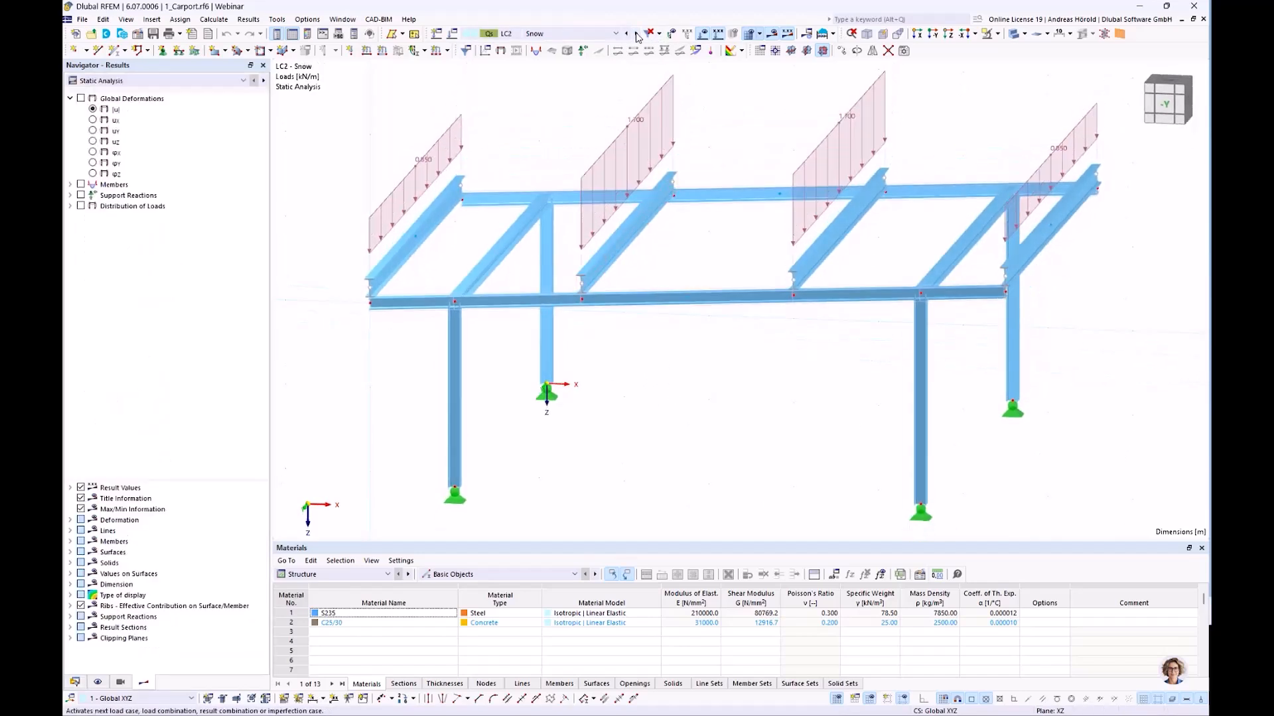
{"action": "left_click", "coordinate": [636, 34]}
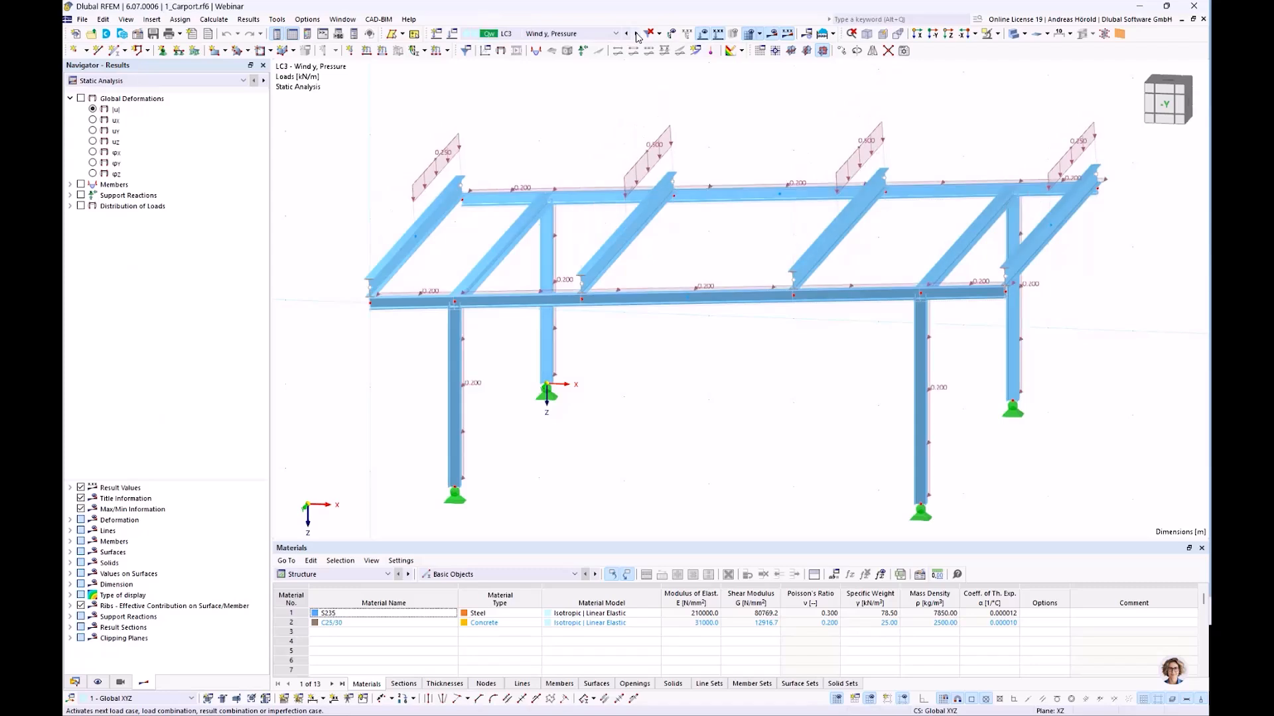
{"action": "left_click", "coordinate": [636, 34]}
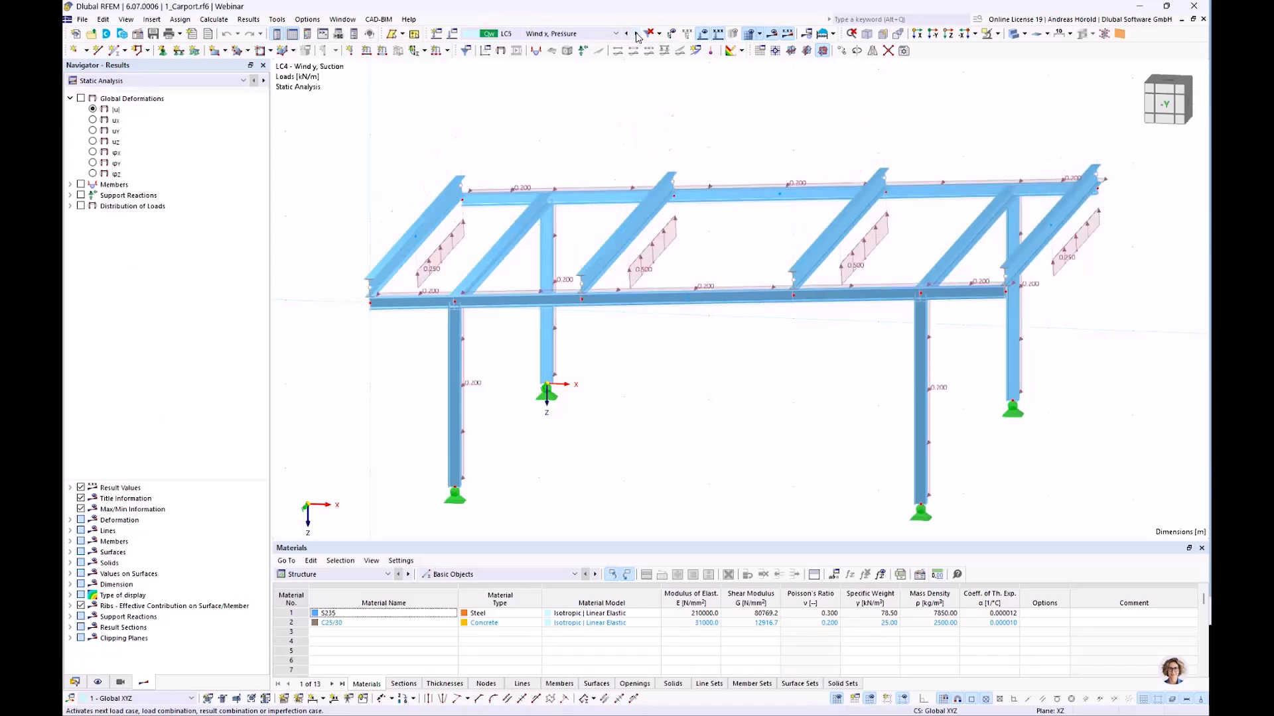
{"action": "left_click", "coordinate": [636, 34]}
{"action": "left_click", "coordinate": [636, 34]}
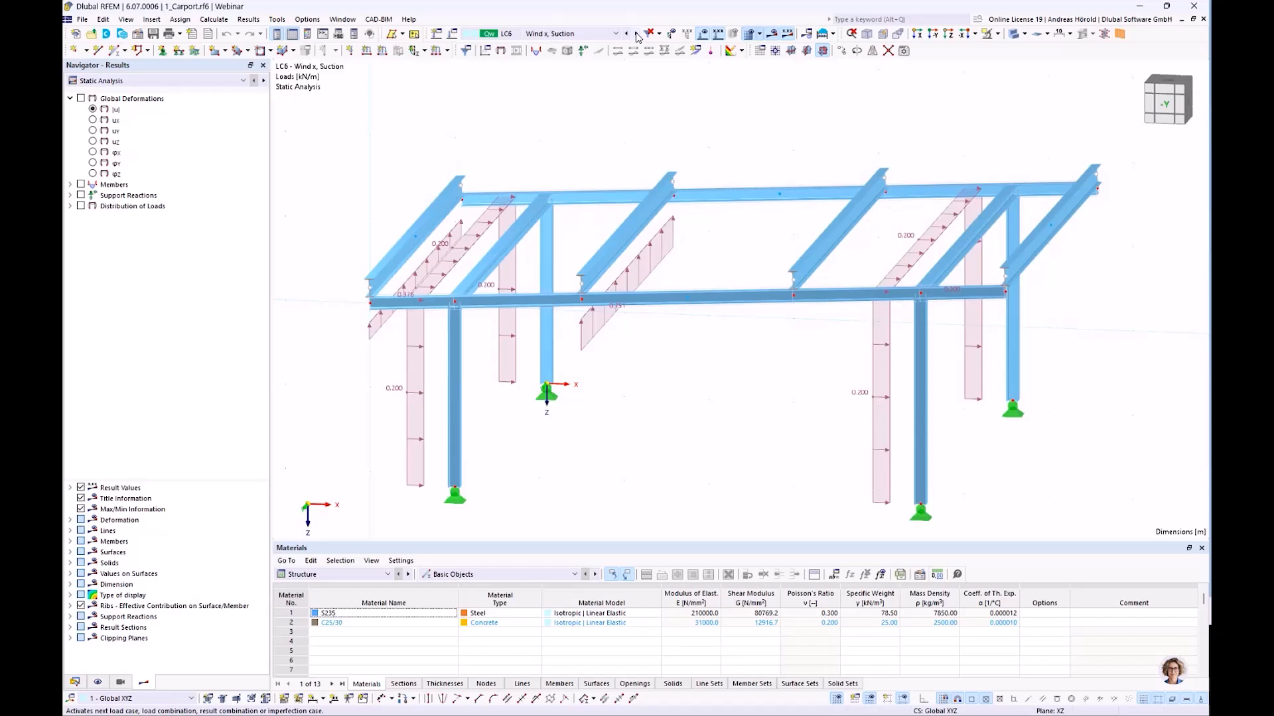
Look through the list of load cases, design situations and ULS, SLS and EQU load combinations without changing the selection
{"action": "left_click", "coordinate": [616, 33]}
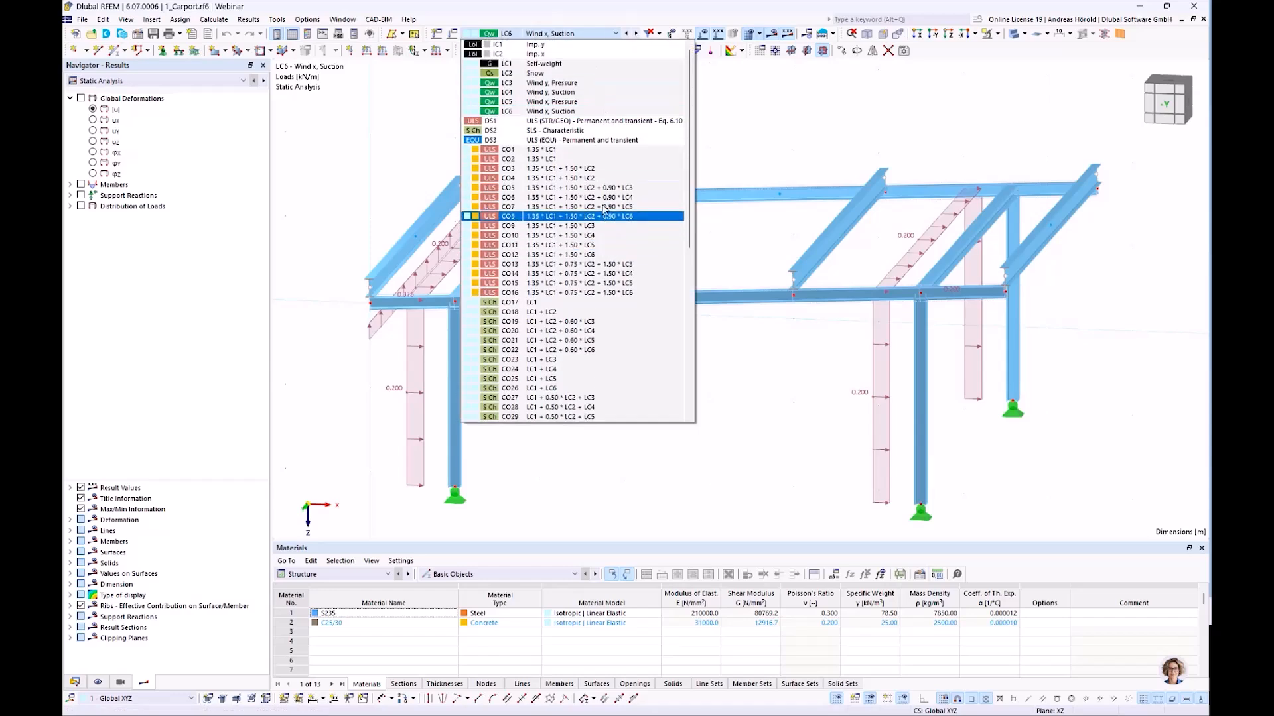
{"action": "scroll", "coordinate": [604, 208], "scroll_direction": "down", "scroll_amount": 3}
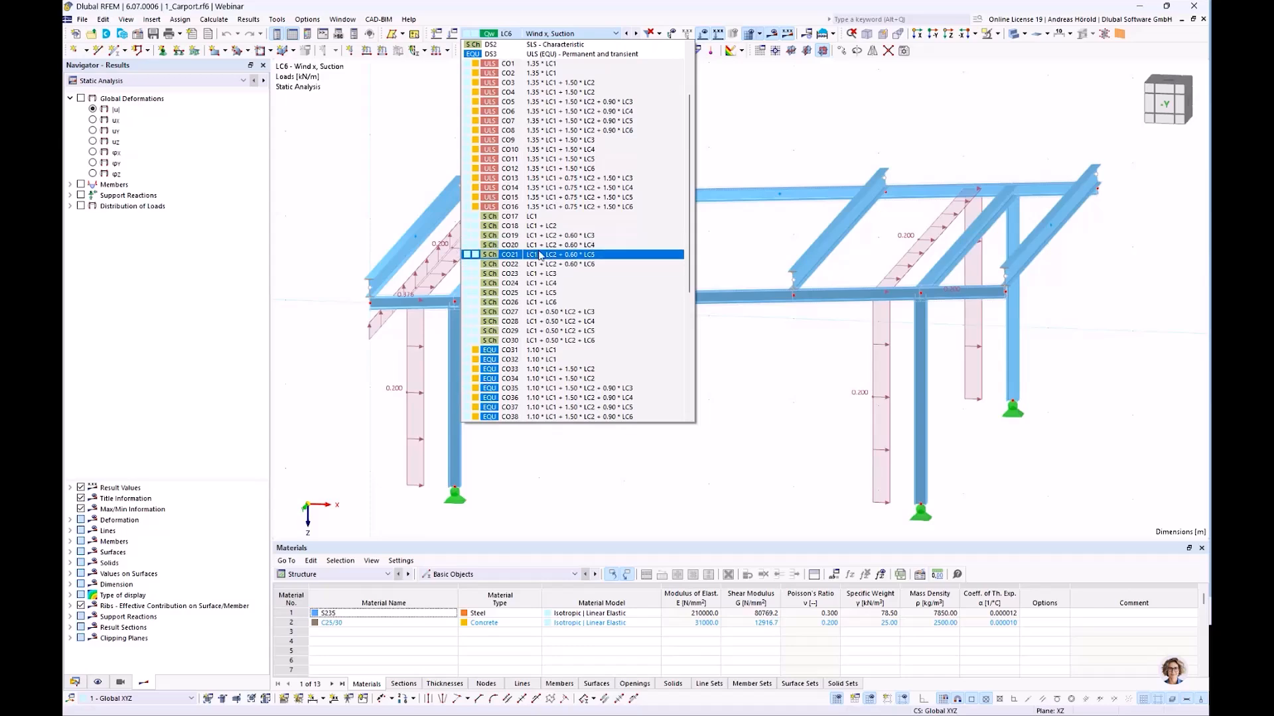
{"action": "scroll", "coordinate": [539, 255], "scroll_direction": "down", "scroll_amount": 8}
{"action": "scroll", "coordinate": [539, 259], "scroll_direction": "up", "scroll_amount": 5}
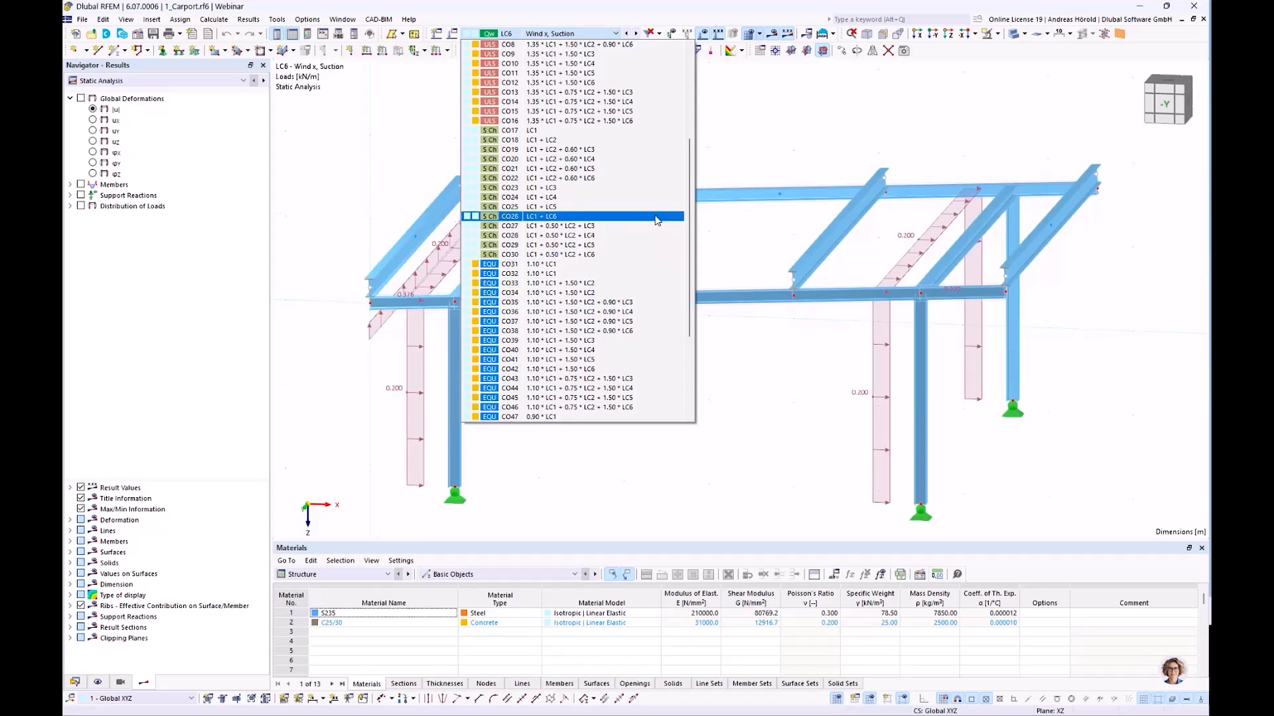
{"action": "left_click", "coordinate": [735, 239]}
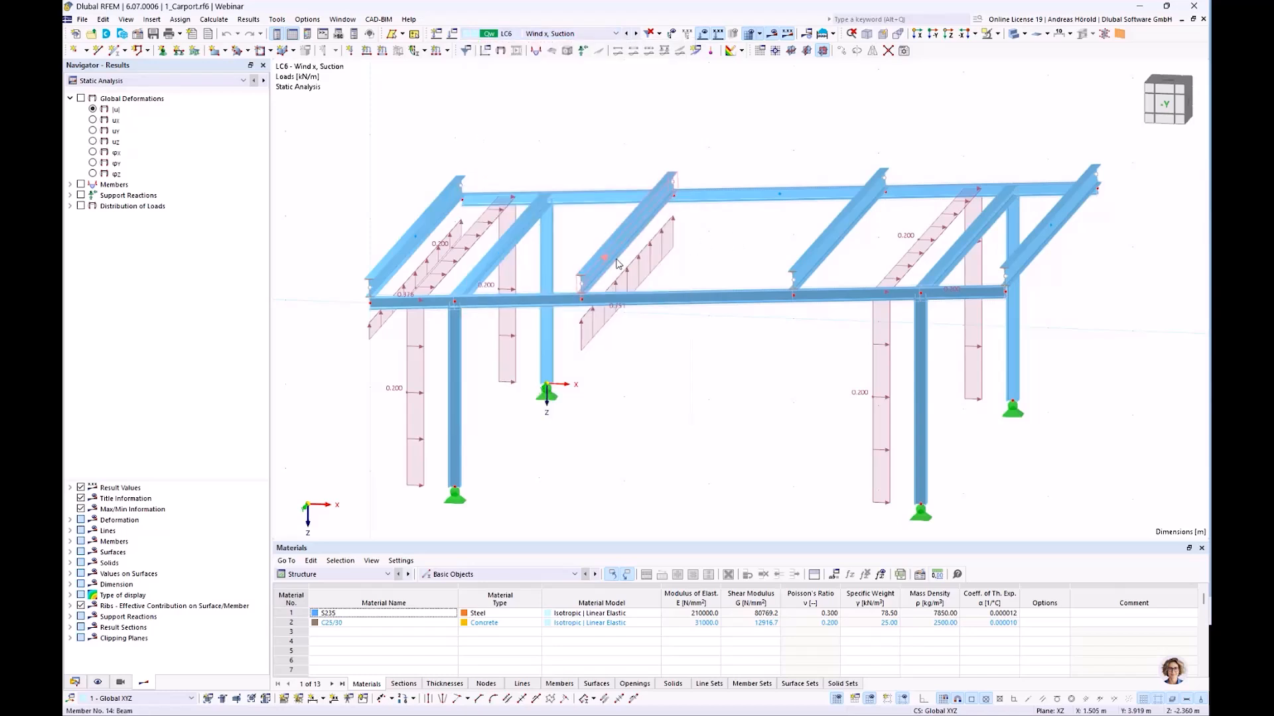
Show the Steel Design results and examine the design ratios by member in an enlarged table
{"action": "left_click", "coordinate": [351, 574]}
{"action": "left_click", "coordinate": [307, 652]}
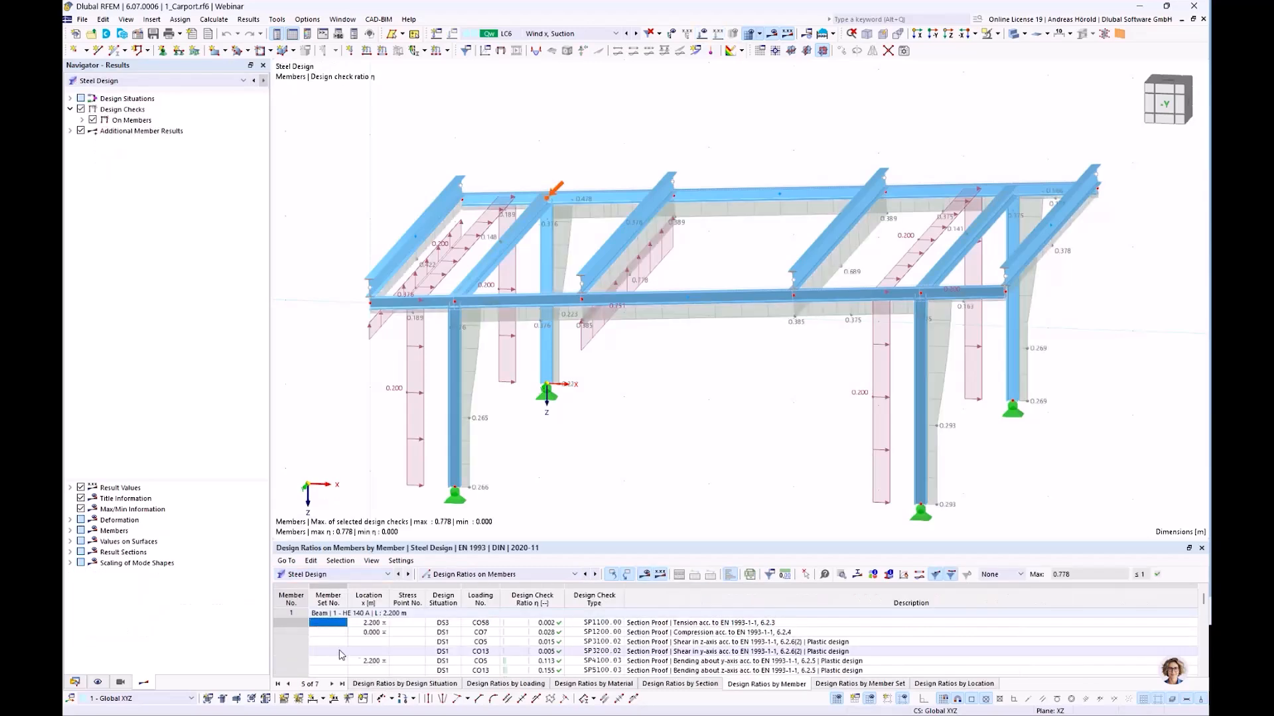
{"action": "left_click_drag", "start_coordinate": [627, 541], "coordinate": [627, 507]}
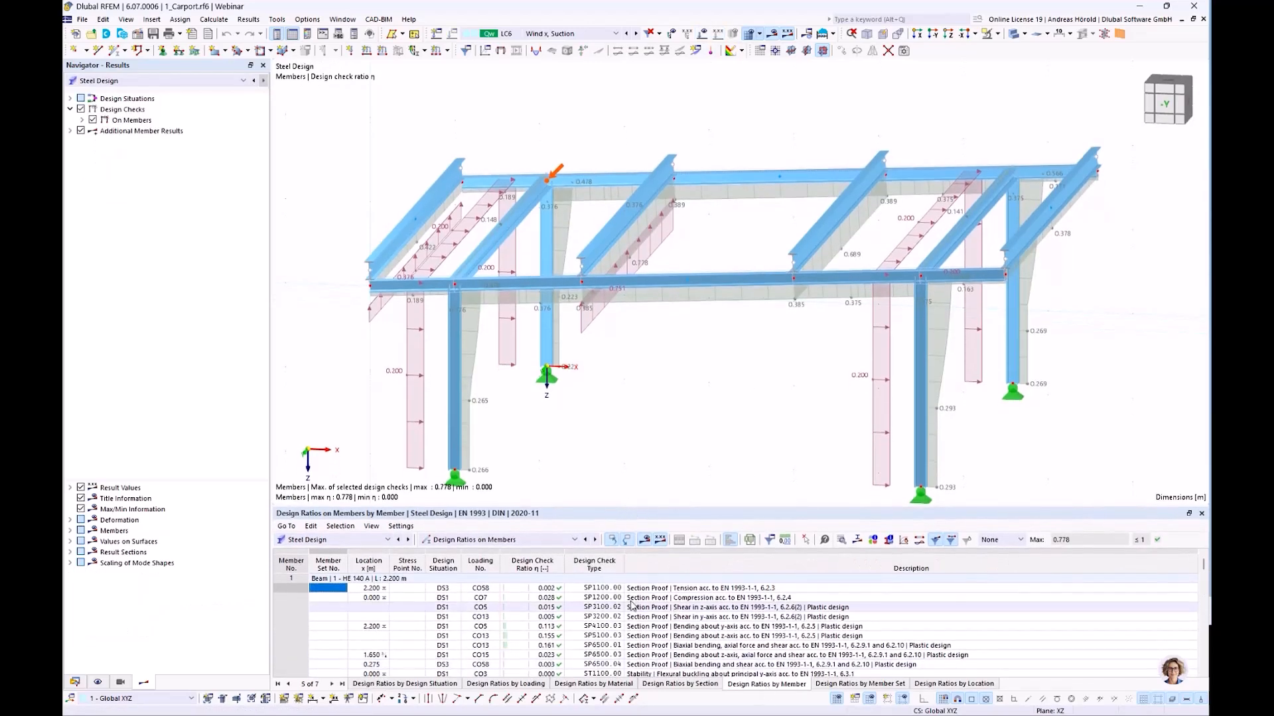
{"action": "scroll", "coordinate": [606, 601], "scroll_direction": "down", "scroll_amount": 6}
{"action": "scroll", "coordinate": [606, 601], "scroll_direction": "down", "scroll_amount": 4}
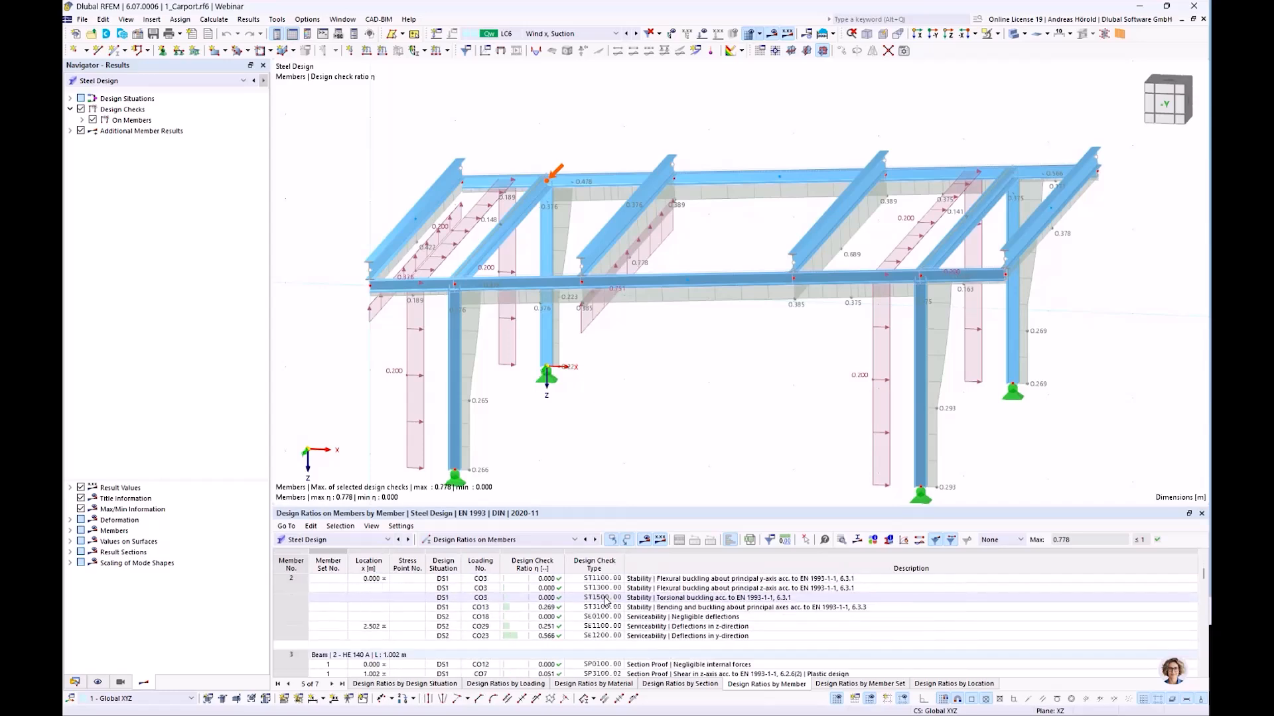
{"action": "scroll", "coordinate": [606, 600], "scroll_direction": "down", "scroll_amount": 8}
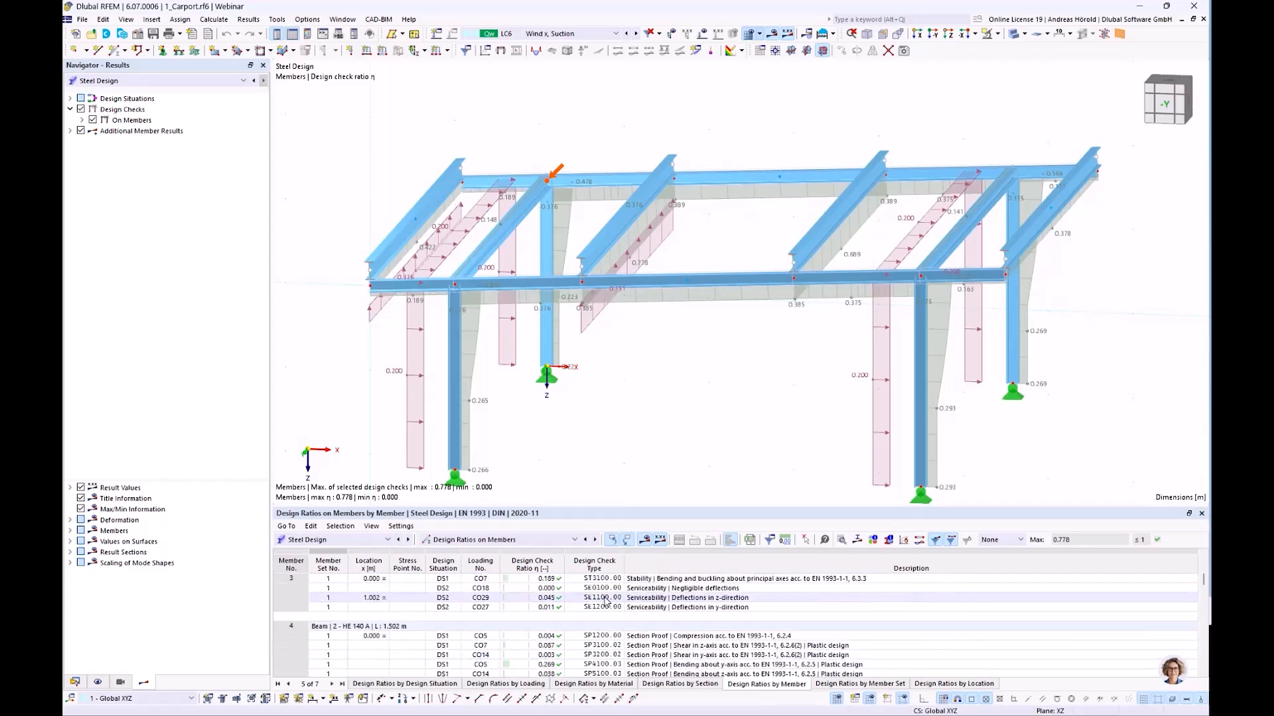
{"action": "scroll", "coordinate": [606, 601], "scroll_direction": "down", "scroll_amount": 8}
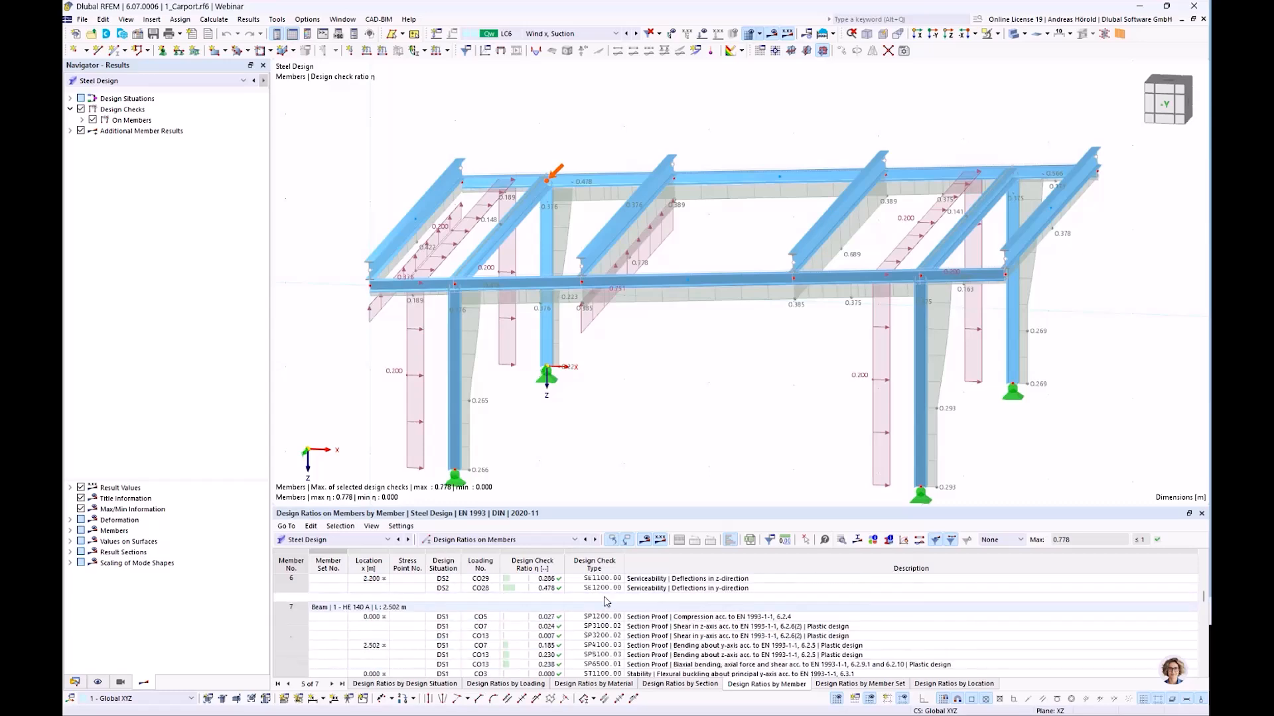
{"action": "scroll", "coordinate": [606, 600], "scroll_direction": "down", "scroll_amount": 4}
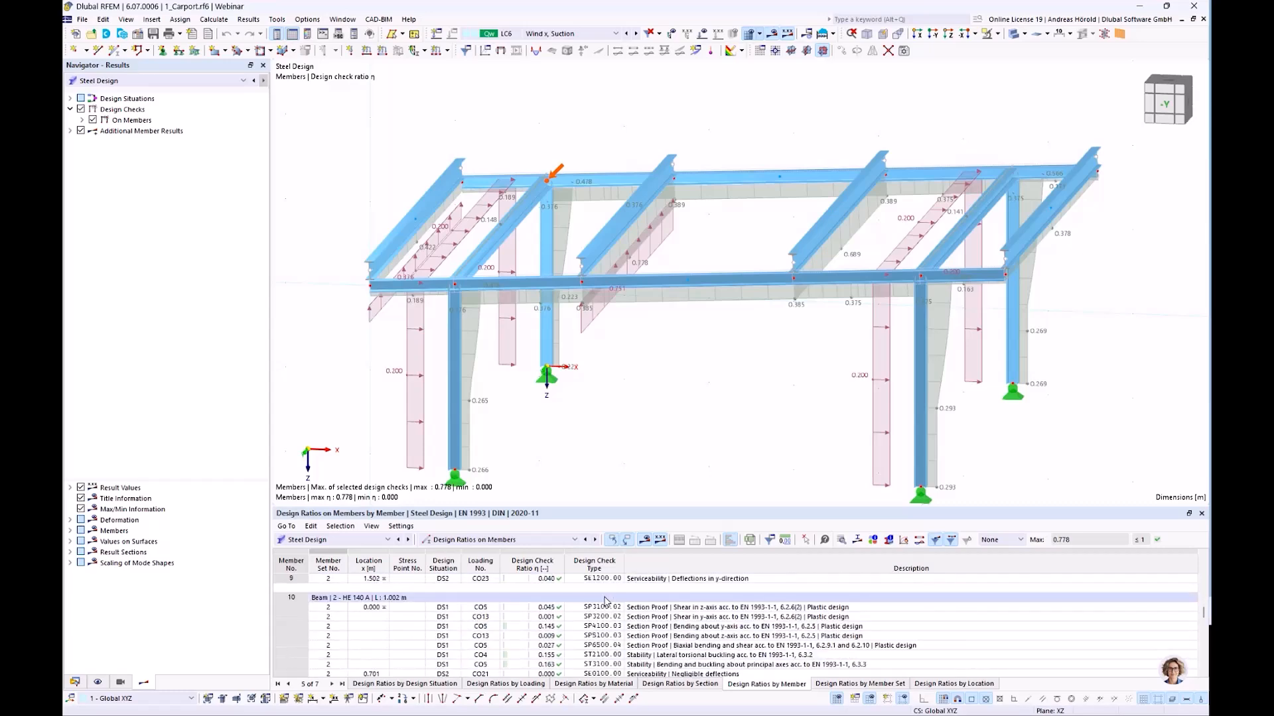
{"action": "scroll", "coordinate": [606, 601], "scroll_direction": "down", "scroll_amount": 1}
{"action": "key", "text": "ctrl+Home"}
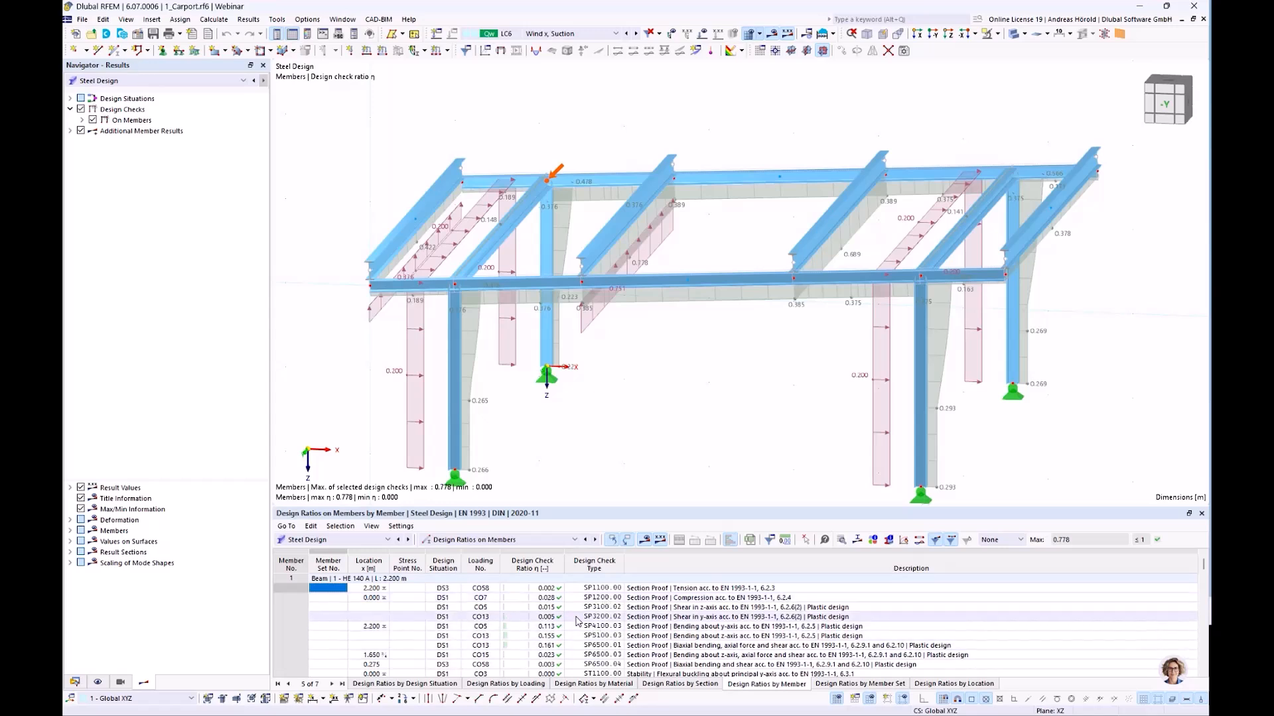
Return the table to the structure's materials and the results display to Static Analysis
{"action": "left_click", "coordinate": [335, 540]}
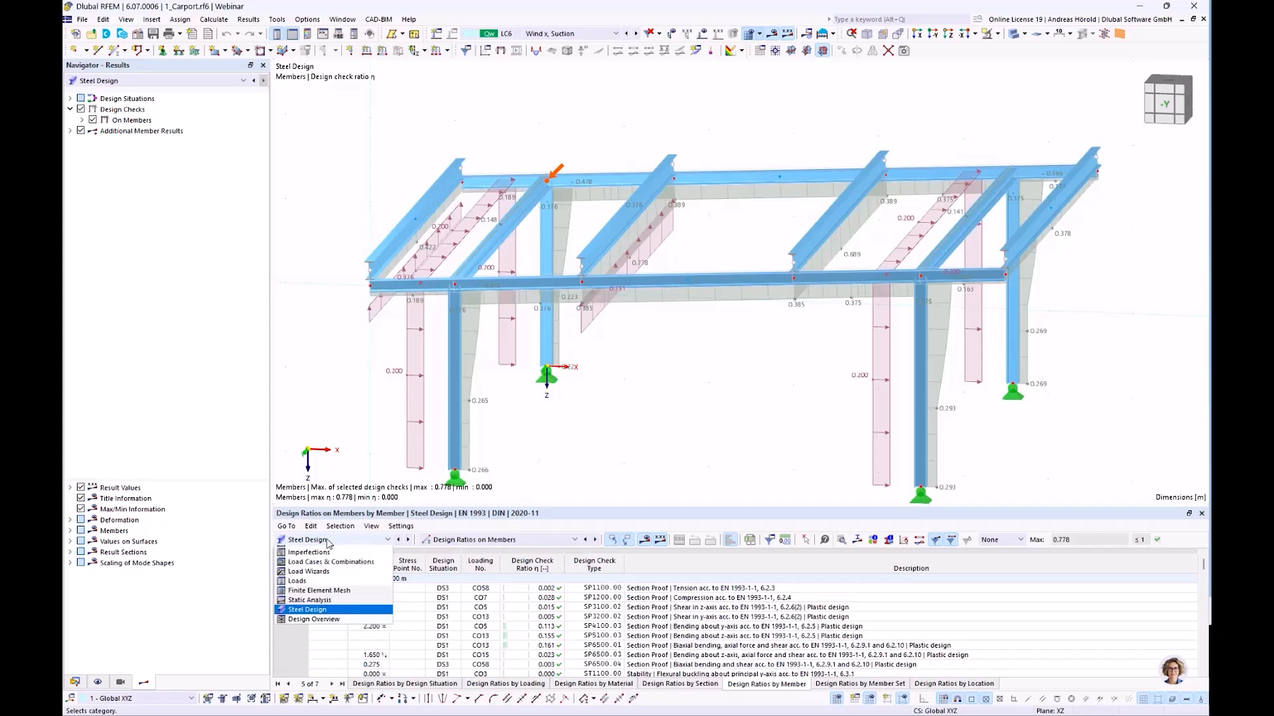
{"action": "left_click", "coordinate": [336, 553]}
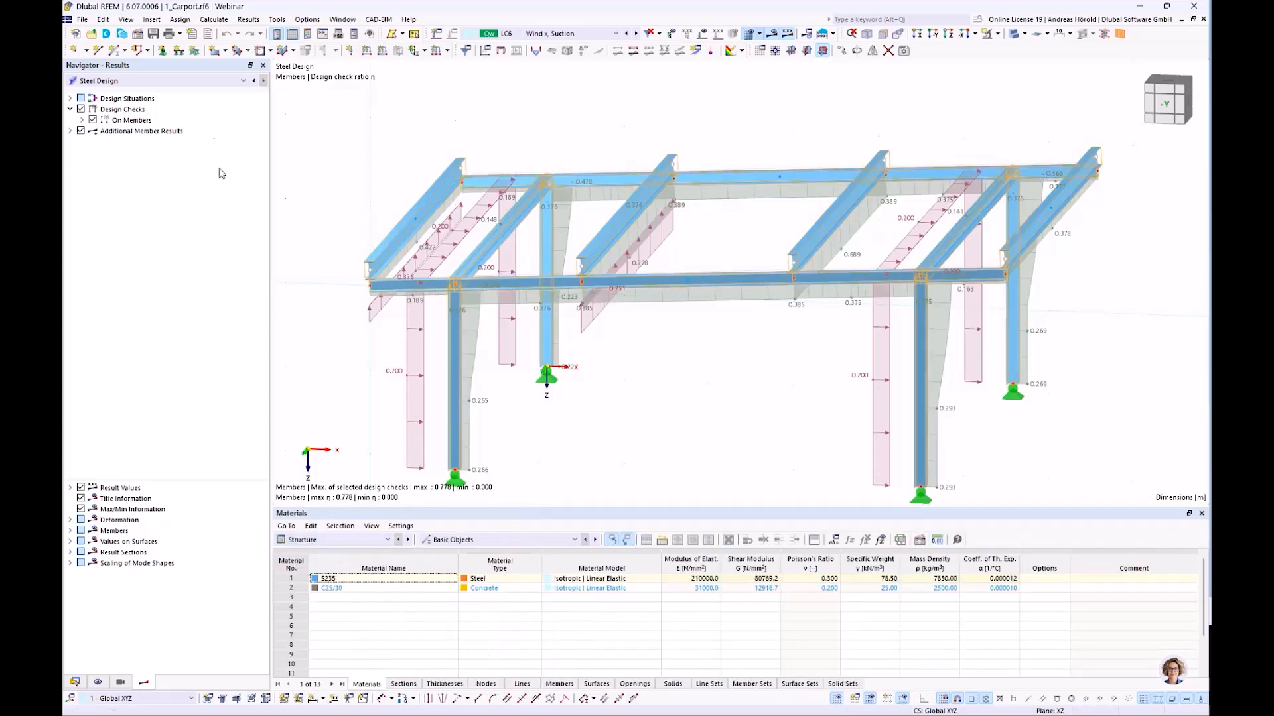
{"action": "left_click", "coordinate": [185, 83]}
{"action": "left_click", "coordinate": [185, 92]}
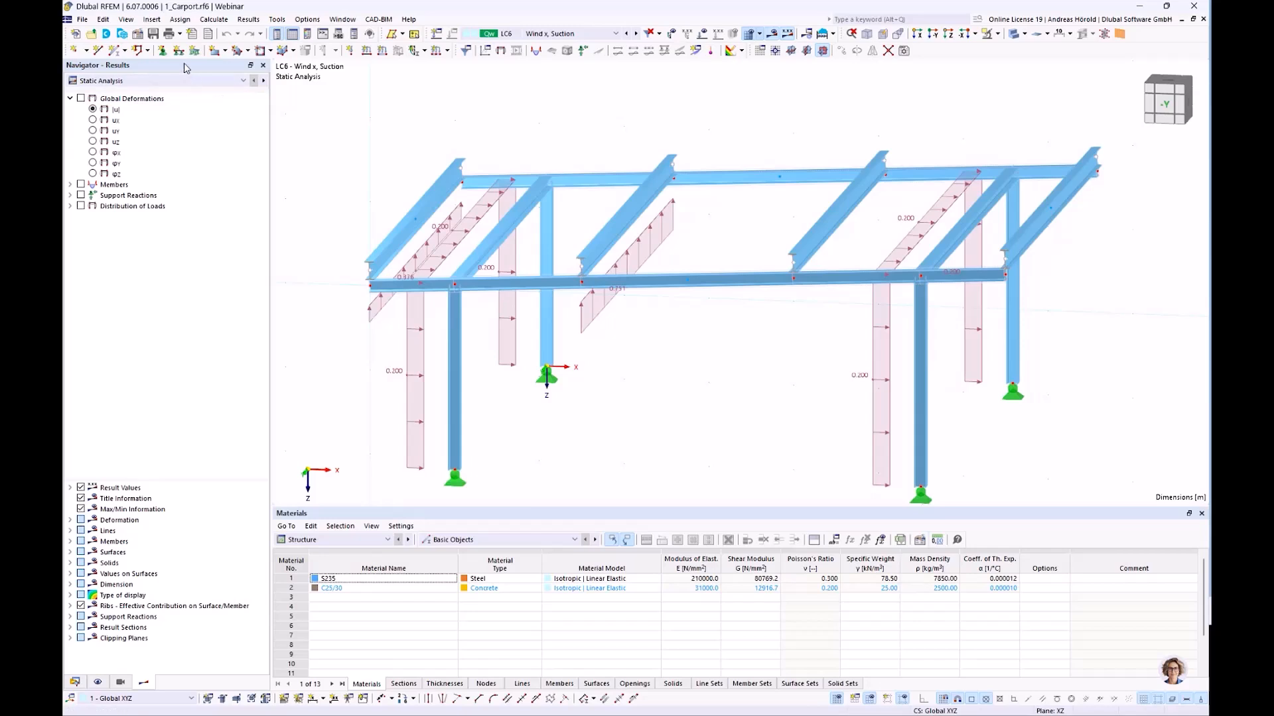
Examine the model's base data for the activated add-ons and the load, steel design and steel joint standards, and accept the settings
{"action": "left_click", "coordinate": [138, 34]}
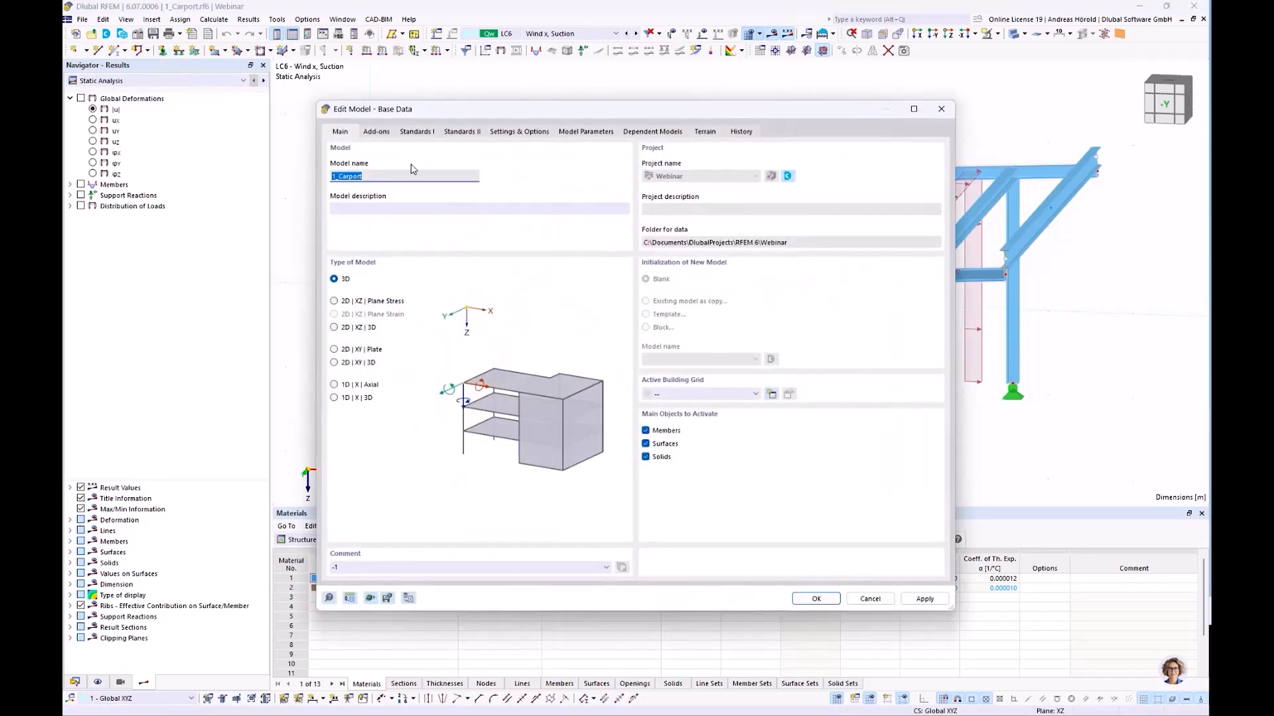
{"action": "left_click", "coordinate": [377, 132]}
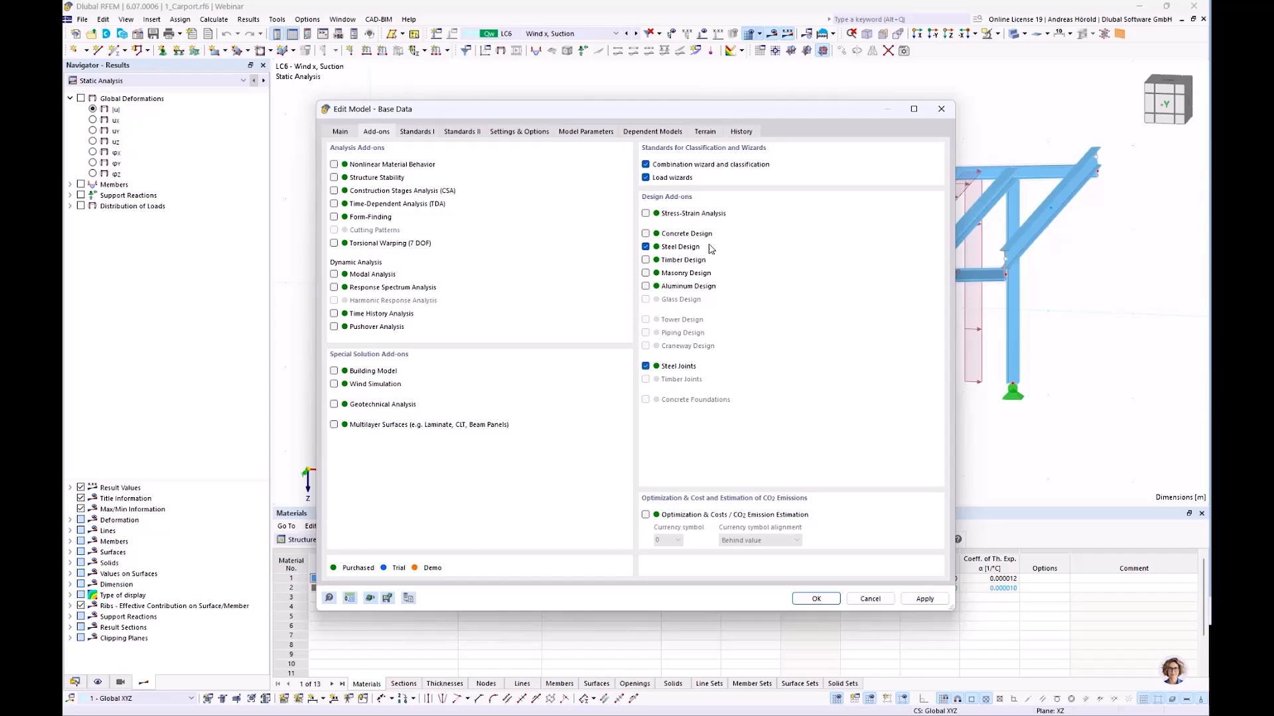
{"action": "left_click_drag", "start_coordinate": [742, 112], "coordinate": [525, 104]}
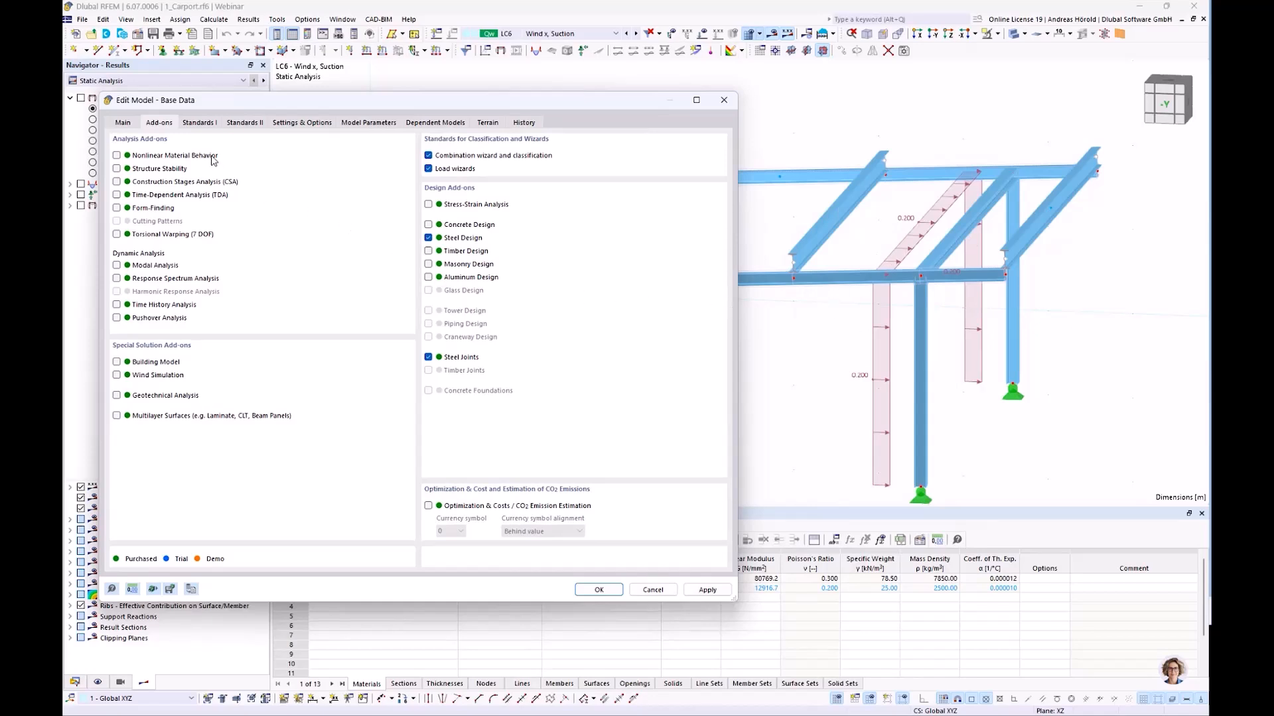
{"action": "left_click", "coordinate": [200, 123]}
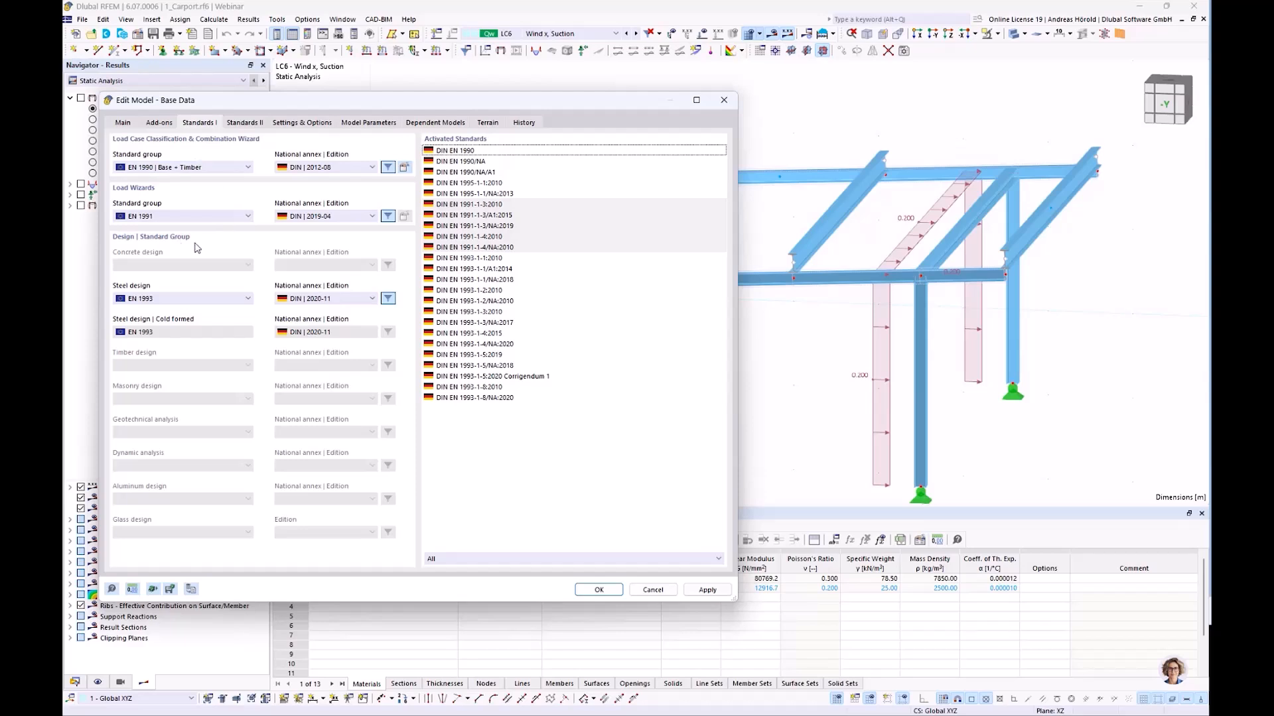
{"action": "left_click", "coordinate": [252, 121]}
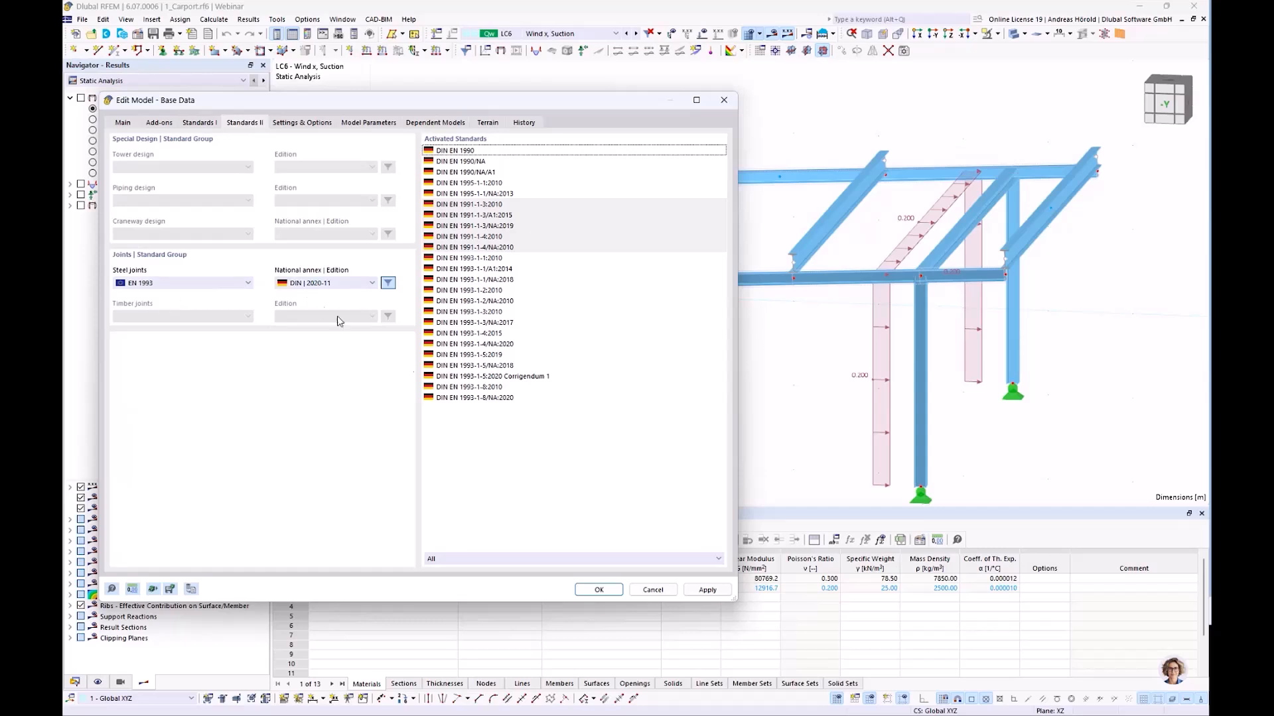
{"action": "left_click", "coordinate": [599, 590]}
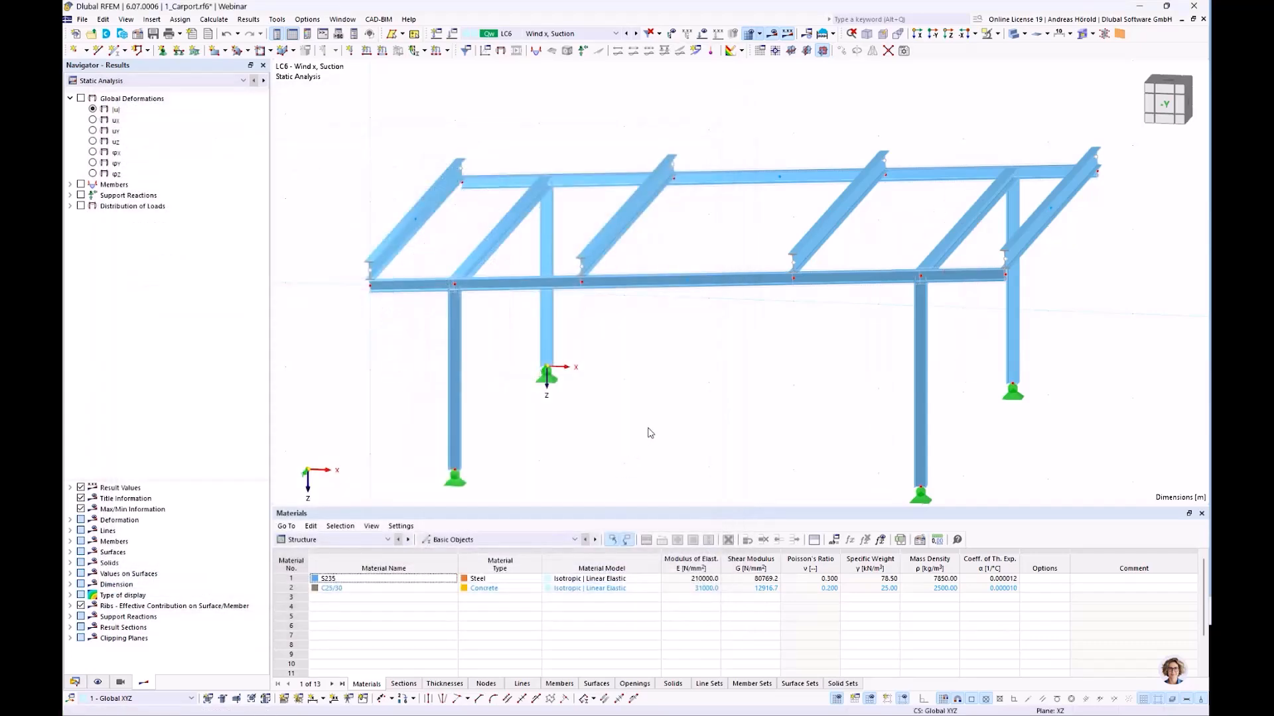
{"action": "scroll", "coordinate": [650, 433], "scroll_direction": "down", "scroll_amount": 1}
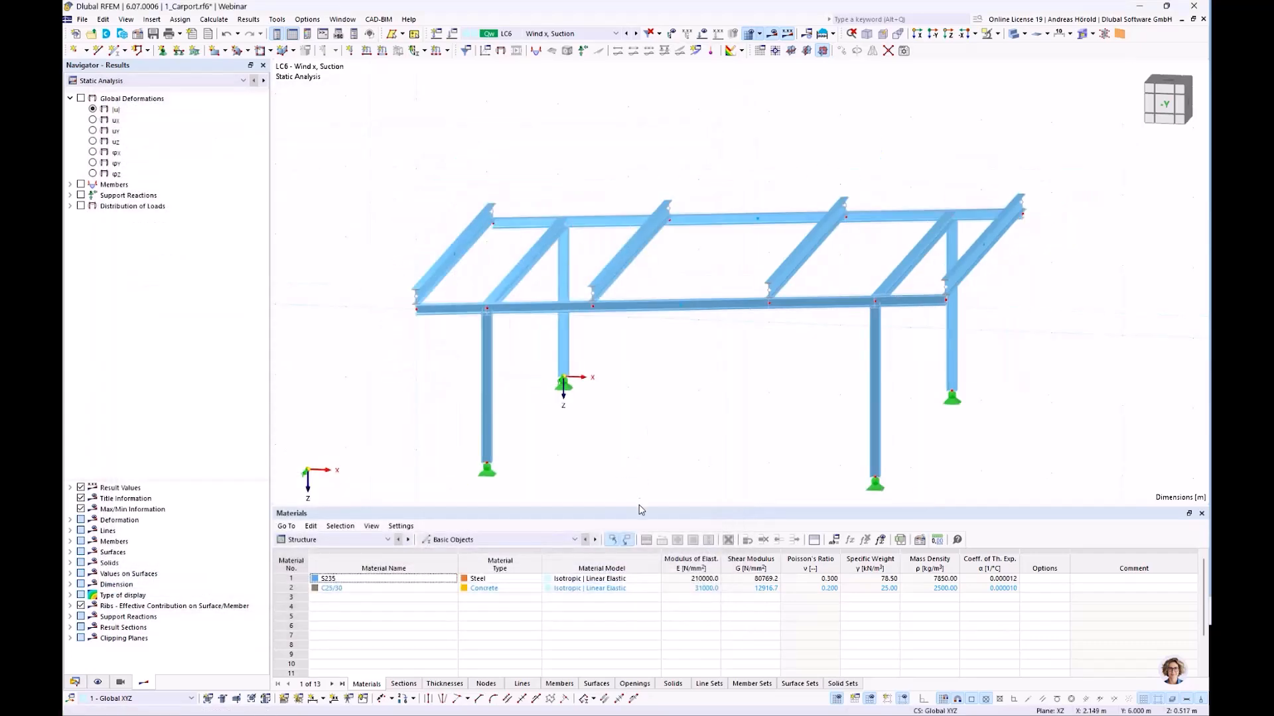
Create a steel joint at the base node of the front-left carport column and check its assigned member's type, material and section
{"action": "middle_click_drag", "start_coordinate": [629, 432], "coordinate": [642, 380], "text": "ctrl"}
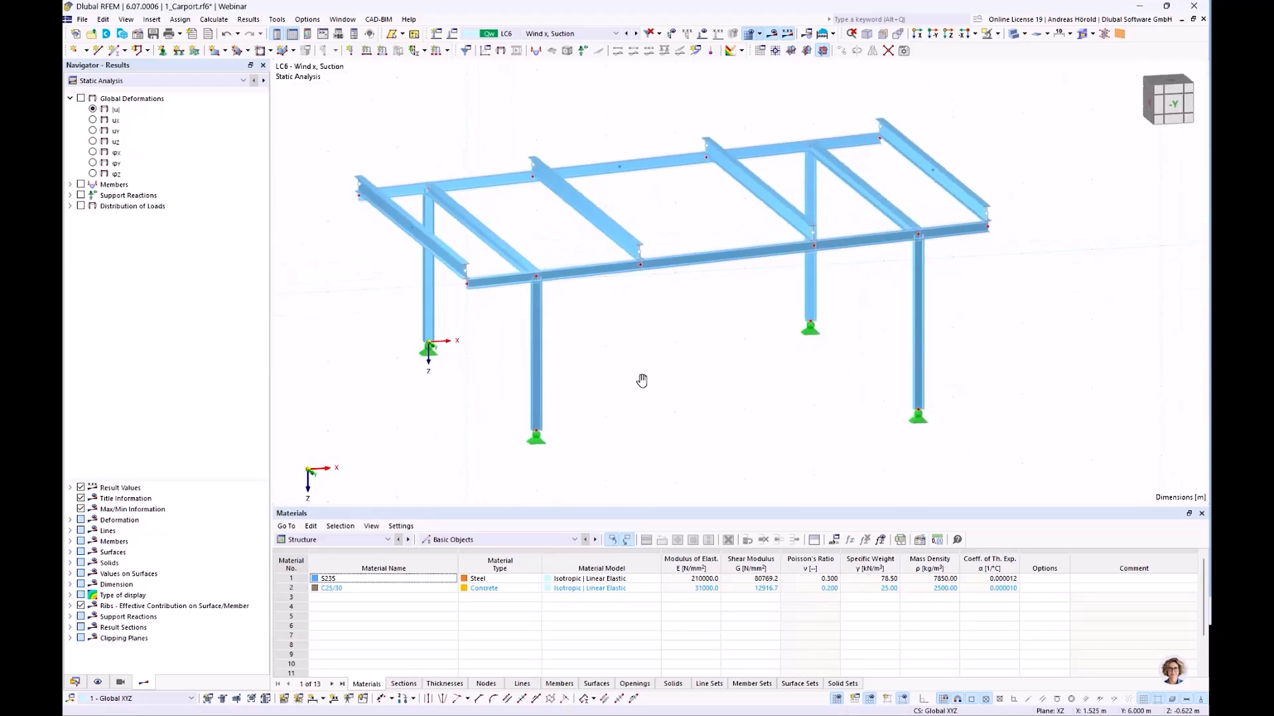
{"action": "right_click", "coordinate": [538, 435]}
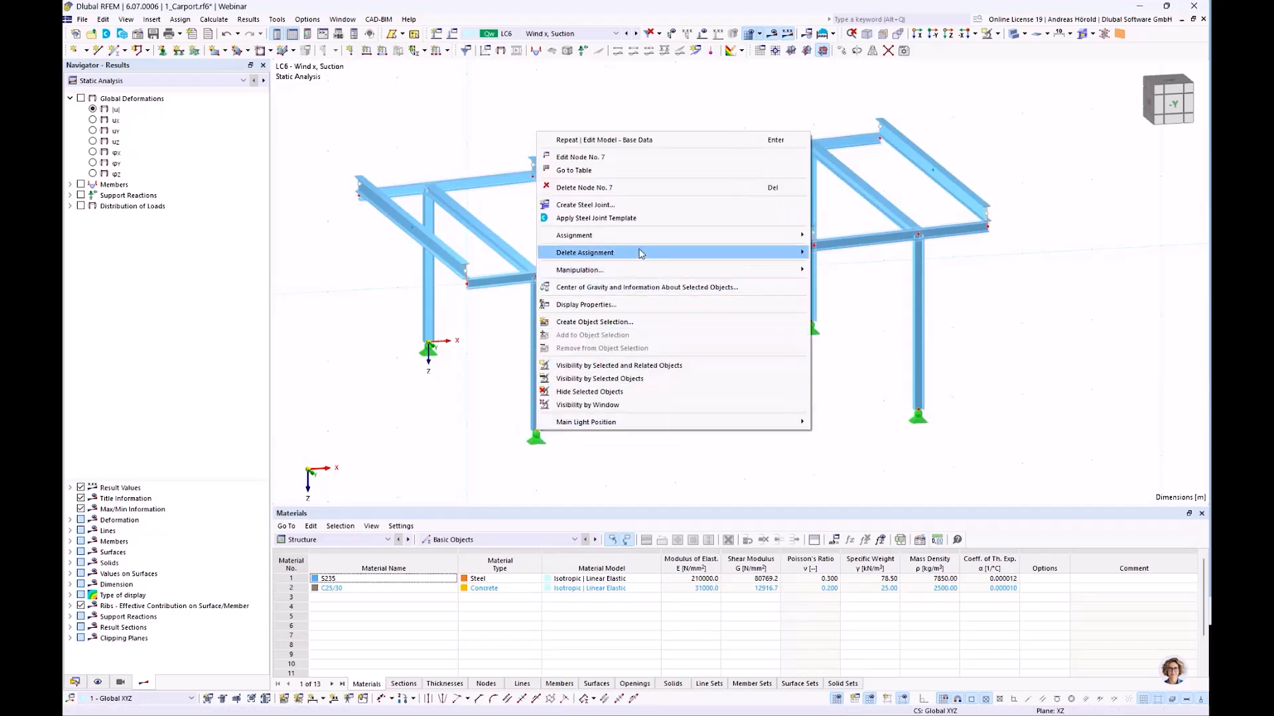
{"action": "left_click", "coordinate": [593, 206]}
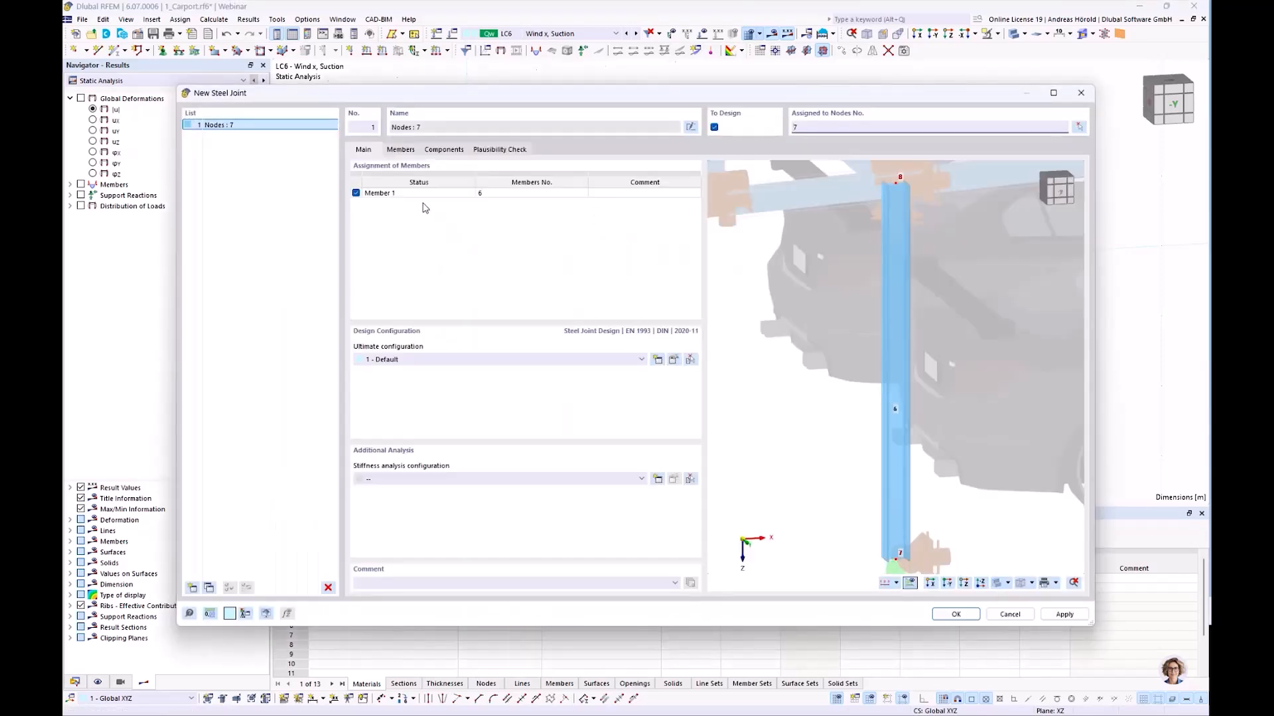
{"action": "left_click", "coordinate": [403, 150]}
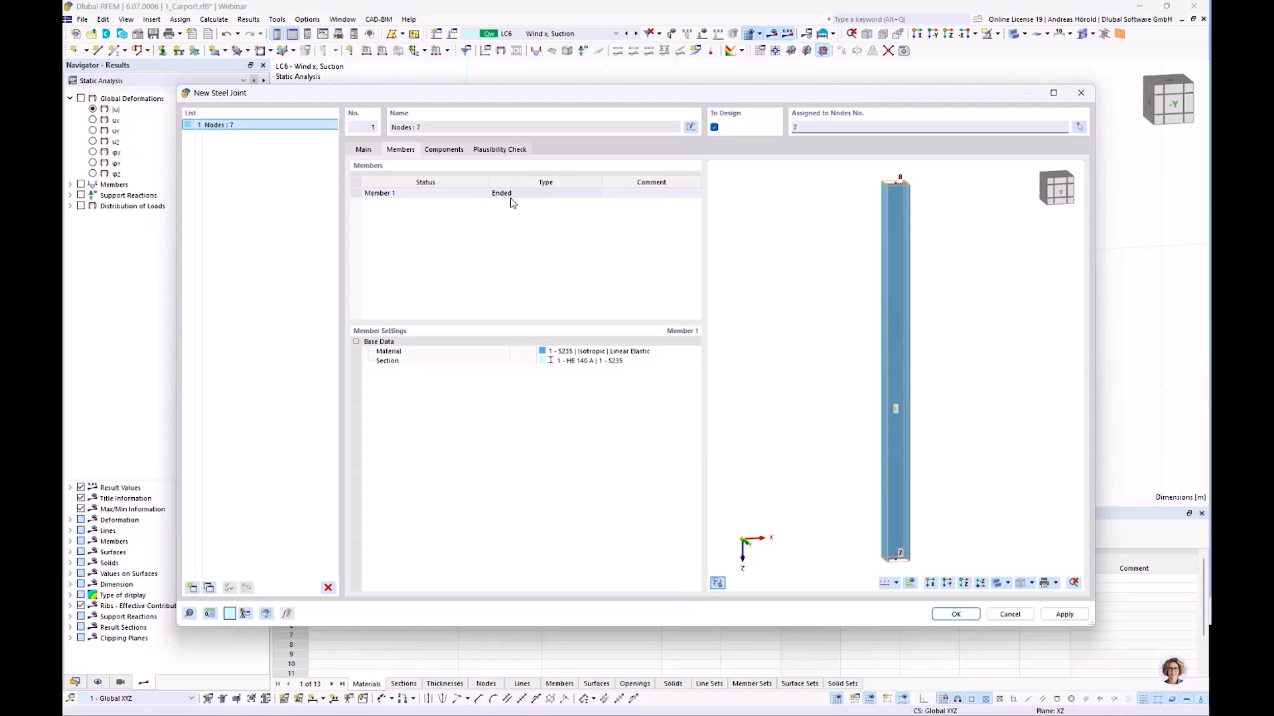
{"action": "left_click", "coordinate": [363, 152]}
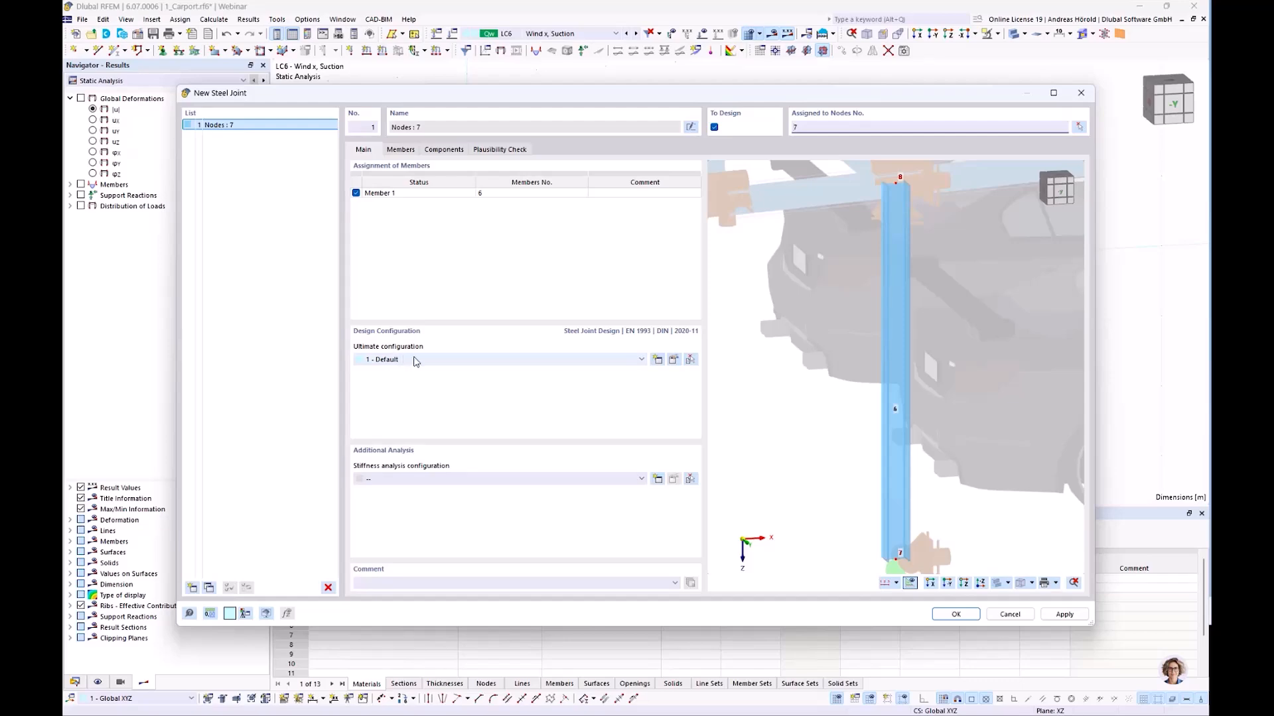
Examine the default ultimate configuration's design parameters, especially the plastic strain limits for plates and welds, and leave without changing them
{"action": "left_click", "coordinate": [674, 359]}
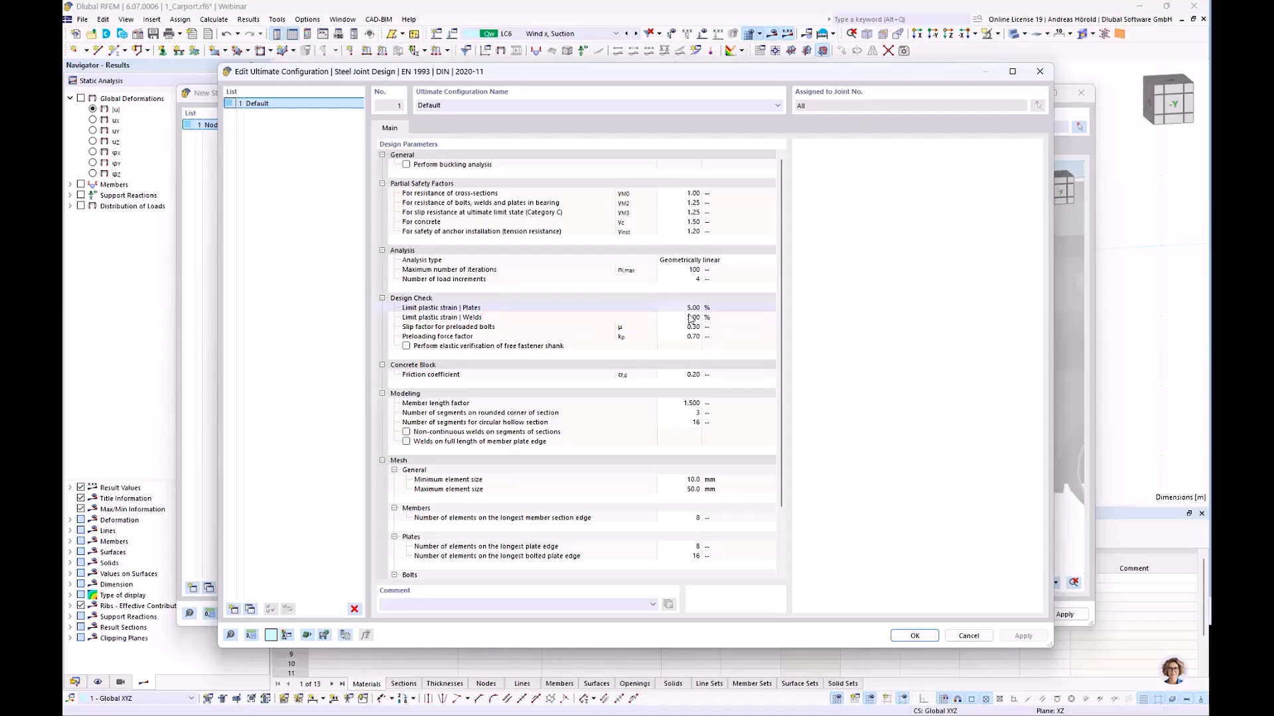
{"action": "left_click", "coordinate": [694, 318]}
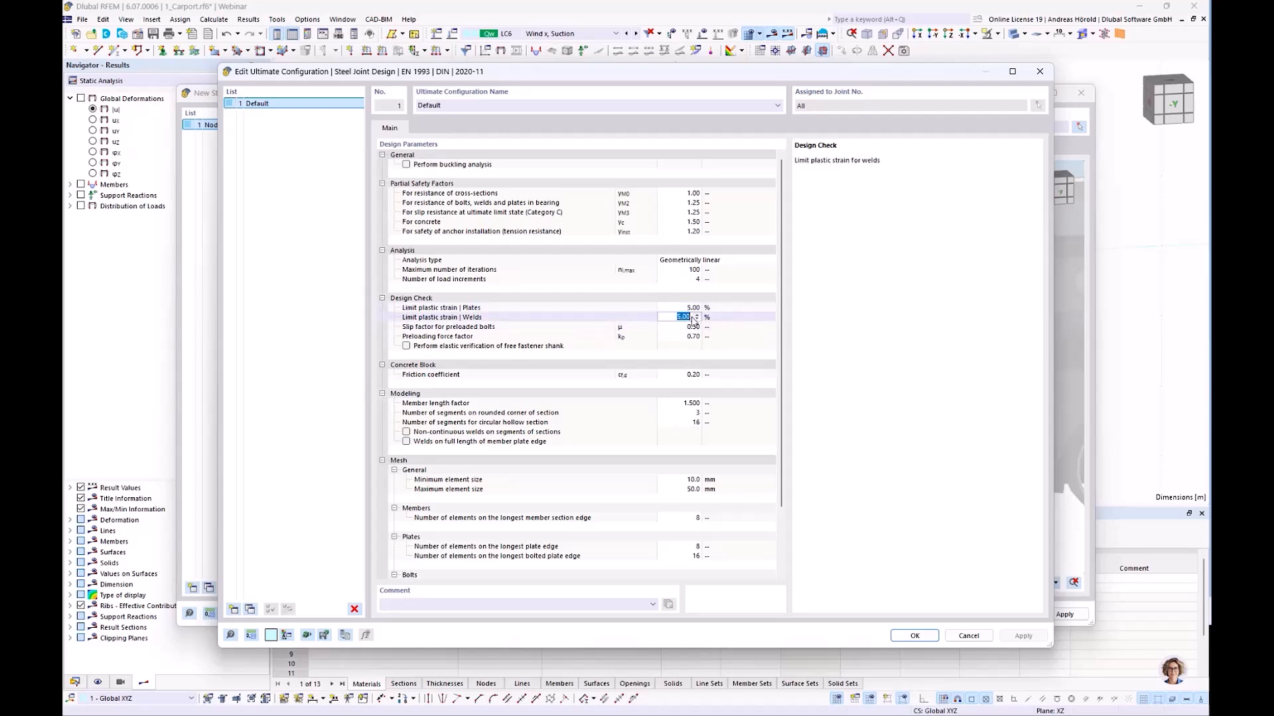
{"action": "left_click", "coordinate": [690, 308]}
{"action": "left_click", "coordinate": [969, 636]}
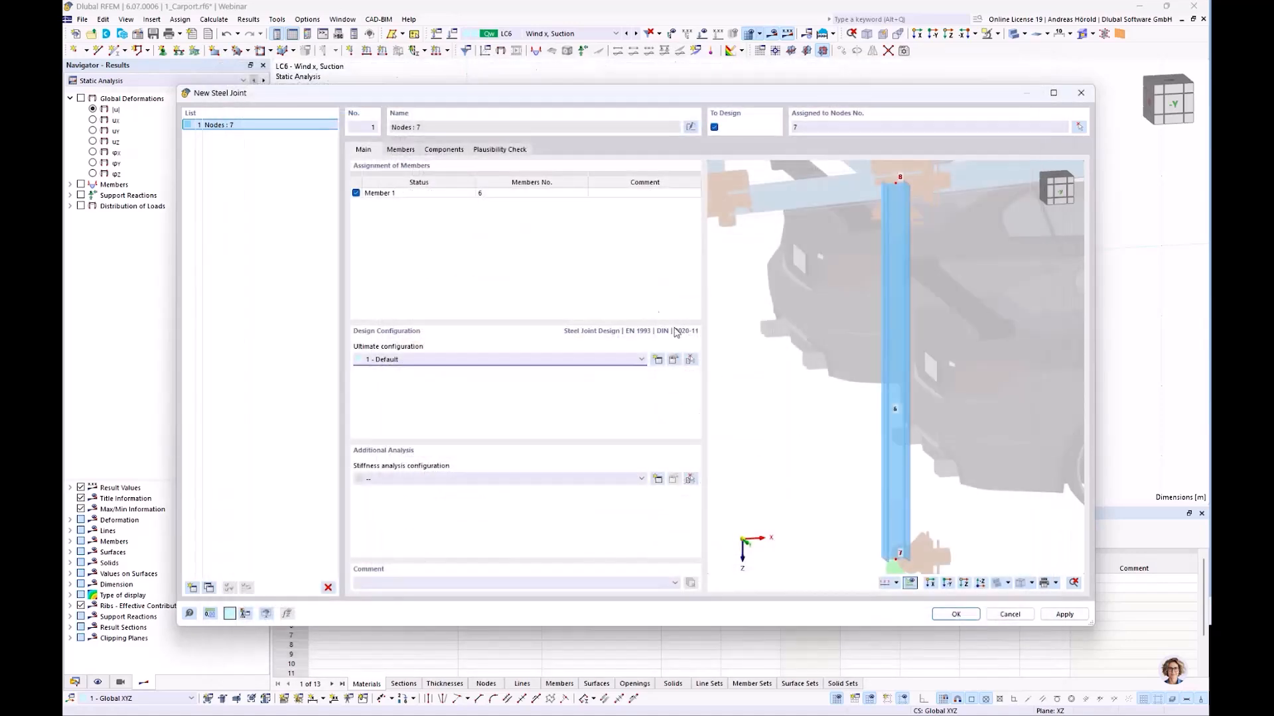
Add a Base Plate component to the steel joint and bring the column foot into close view
{"action": "left_click", "coordinate": [410, 151]}
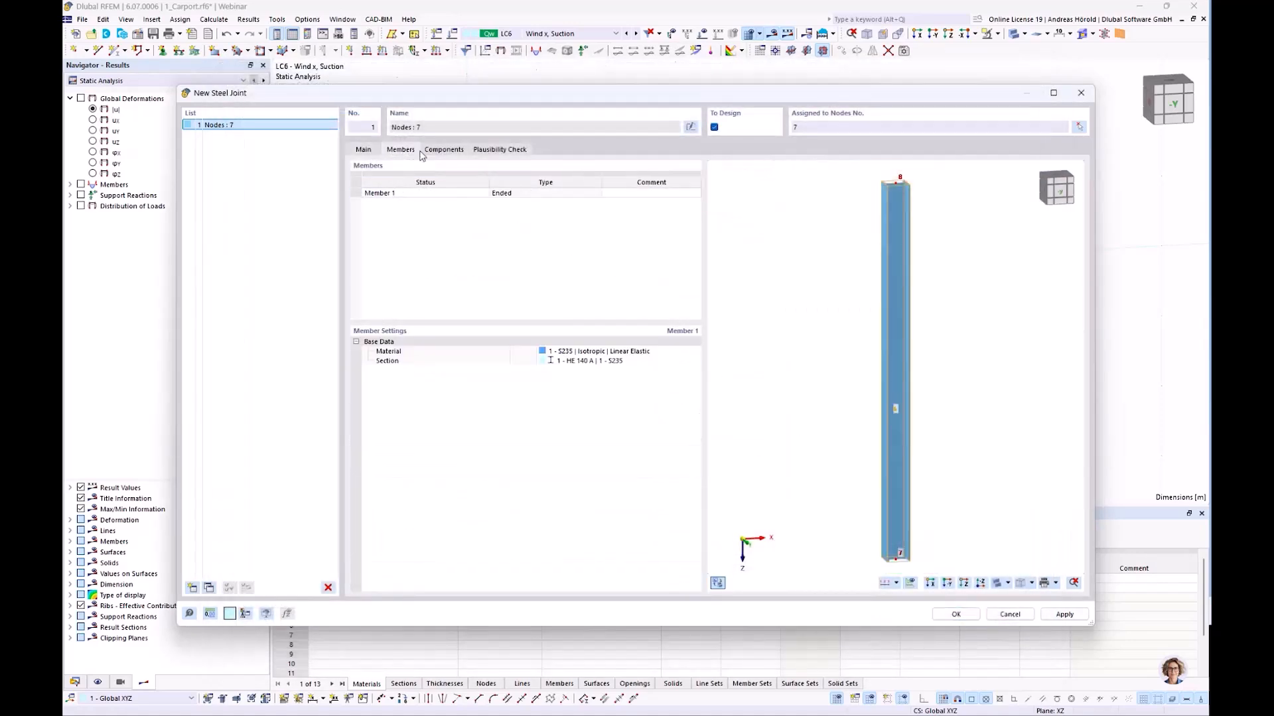
{"action": "left_click", "coordinate": [444, 151]}
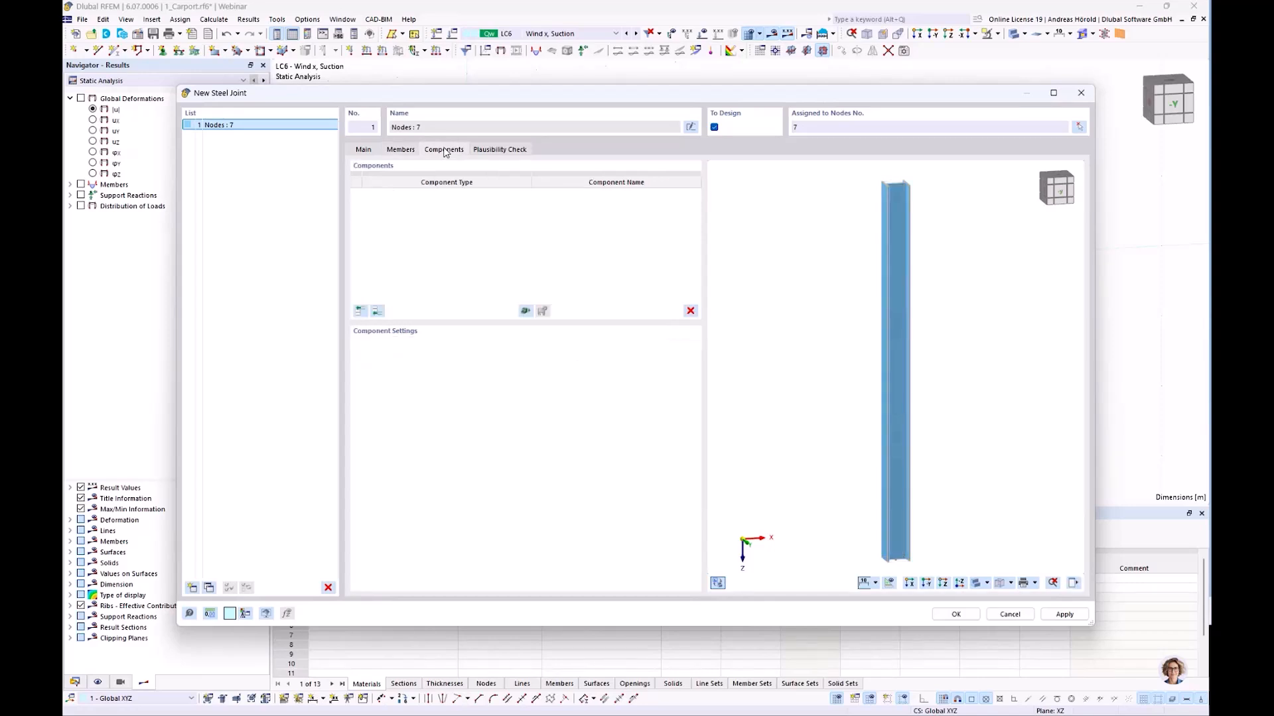
{"action": "left_click", "coordinate": [360, 312]}
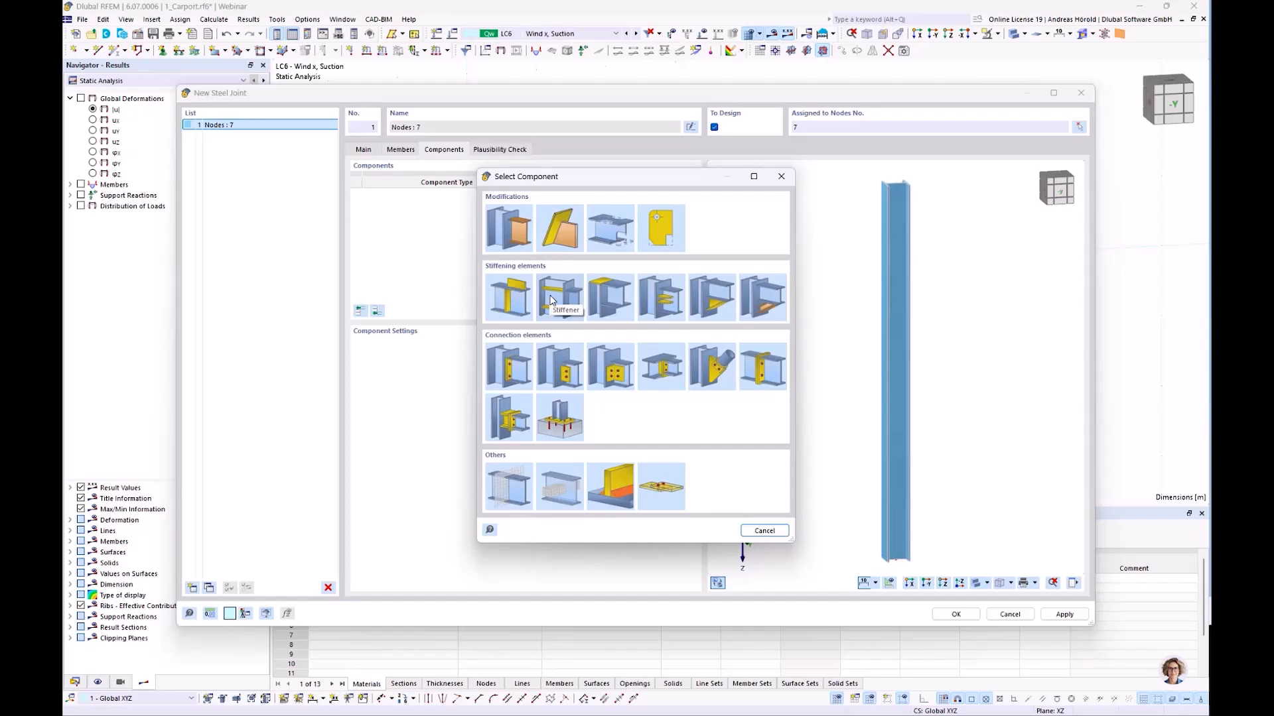
{"action": "left_click", "coordinate": [557, 419]}
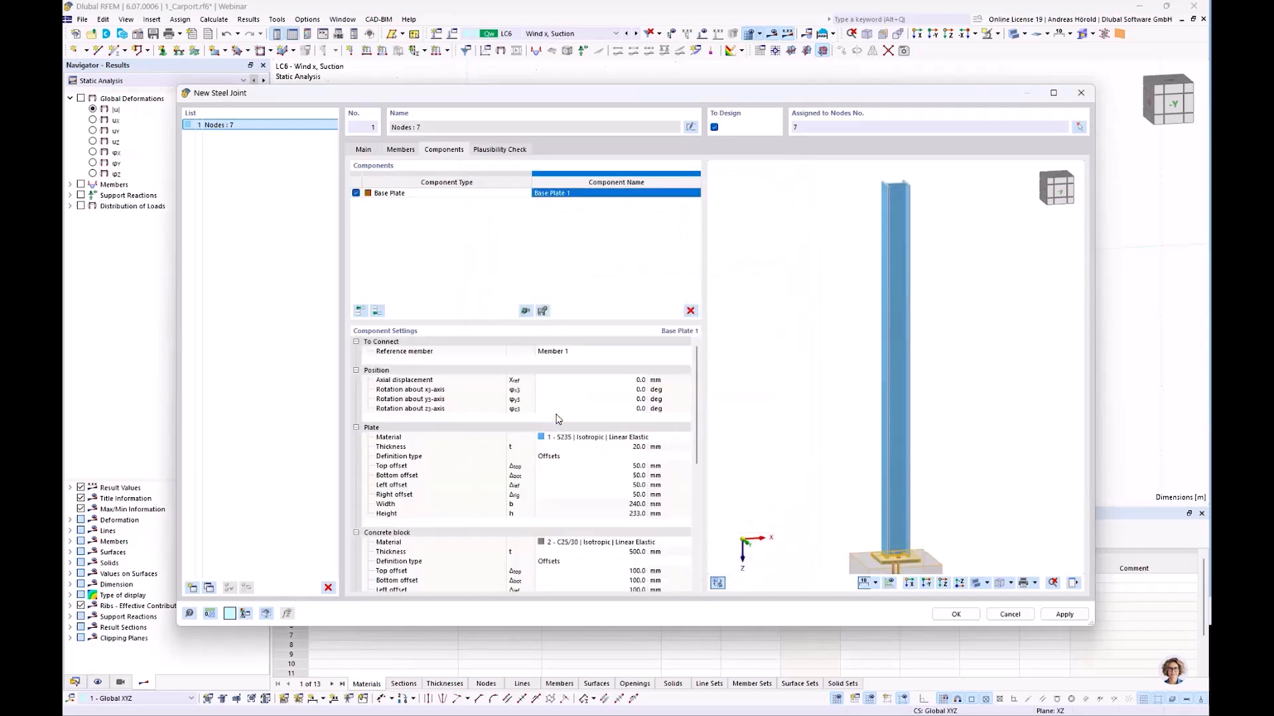
{"action": "scroll", "coordinate": [942, 512], "scroll_direction": "up", "scroll_amount": 3}
{"action": "middle_click_drag", "start_coordinate": [940, 504], "coordinate": [937, 205]}
{"action": "middle_click_drag", "start_coordinate": [785, 495], "coordinate": [842, 518], "text": "ctrl"}
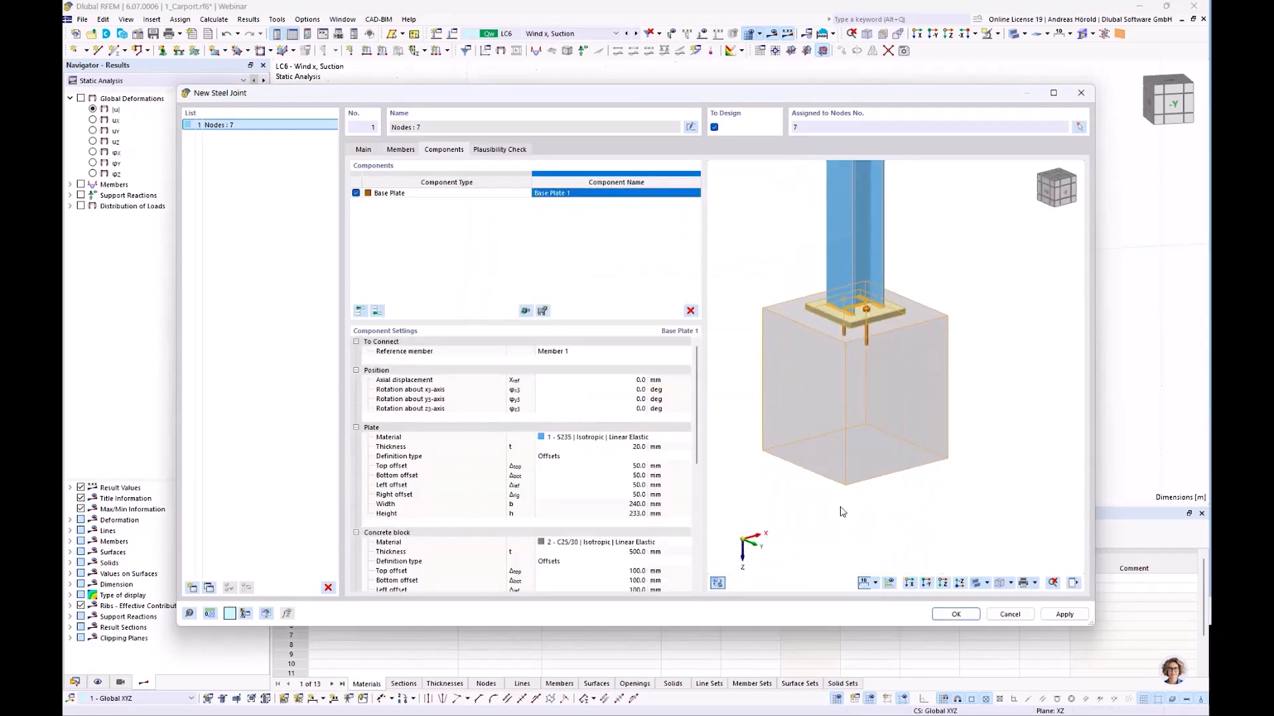
{"action": "scroll", "coordinate": [849, 464], "scroll_direction": "up", "scroll_amount": 3}
{"action": "scroll", "coordinate": [850, 441], "scroll_direction": "down", "scroll_amount": 3}
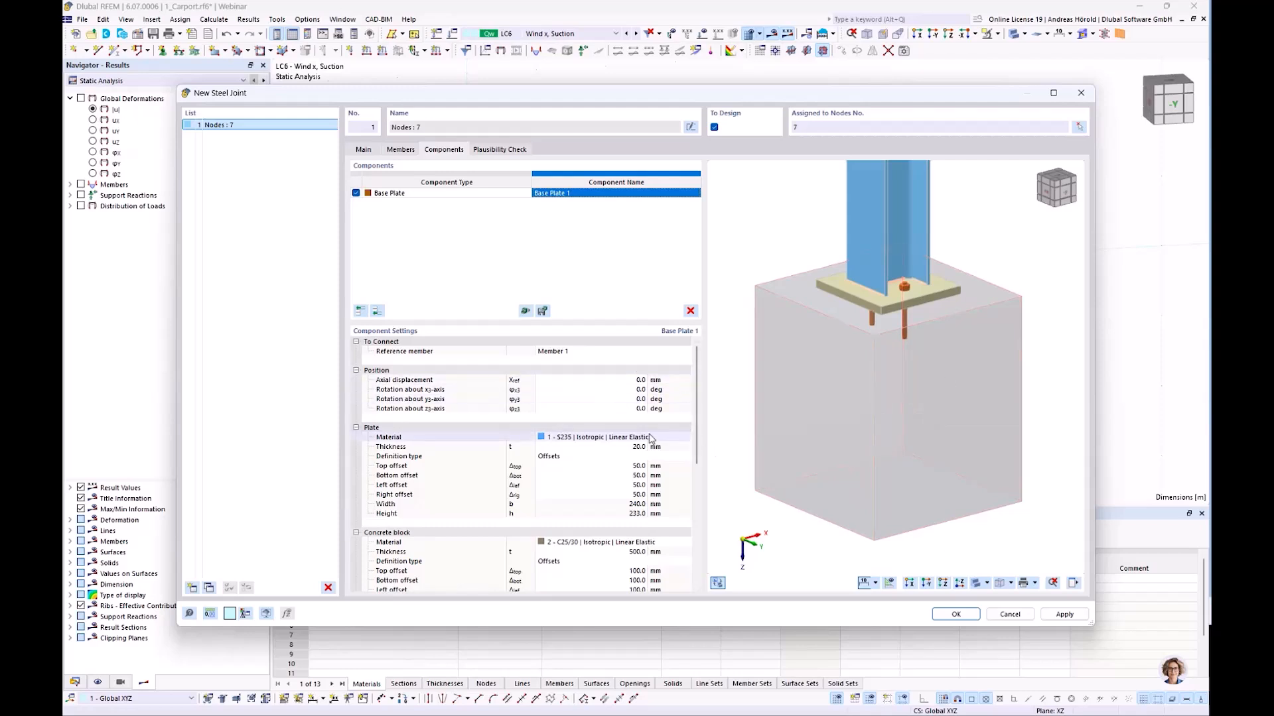
Set the base plate's thickness to 10 mm and its top, bottom, left and right offsets to 10 mm each
{"action": "scroll", "coordinate": [649, 439], "scroll_direction": "down", "scroll_amount": 1}
{"action": "left_click", "coordinate": [634, 419]}
{"action": "type", "text": "10"}
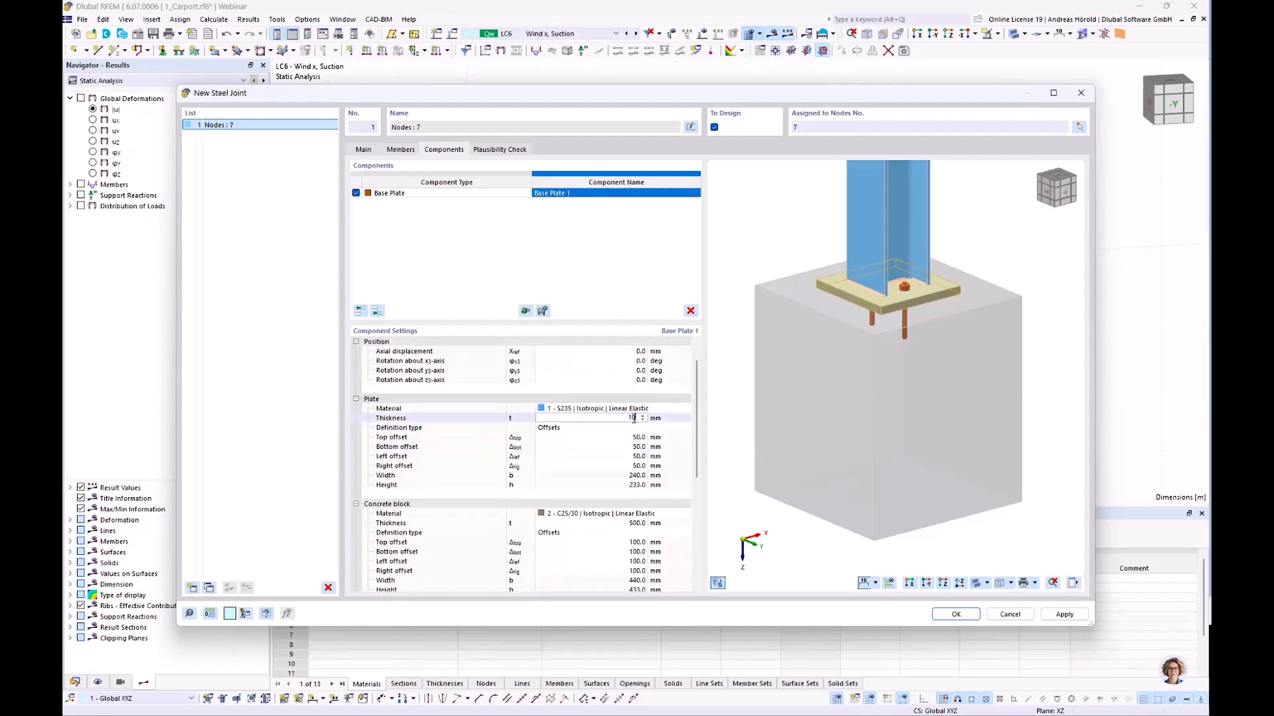
{"action": "left_click", "coordinate": [635, 438]}
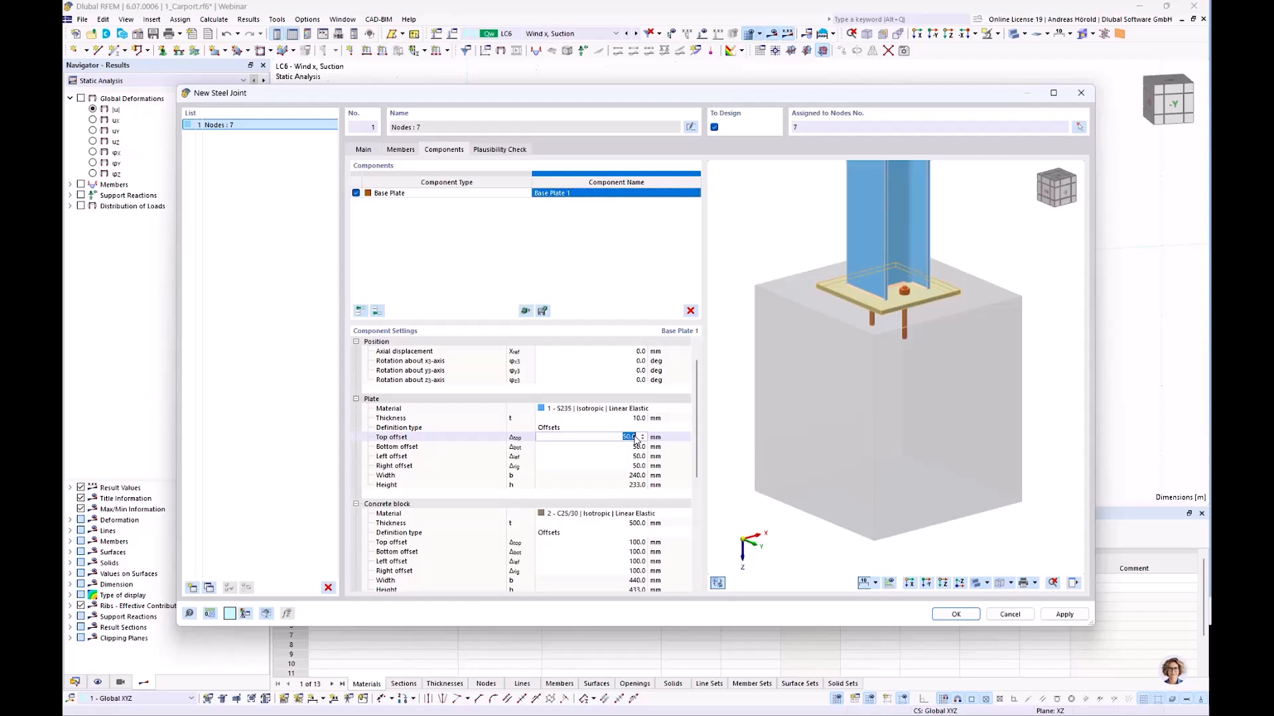
{"action": "key", "text": "BackSpace"}
{"action": "key", "text": "Tab"}
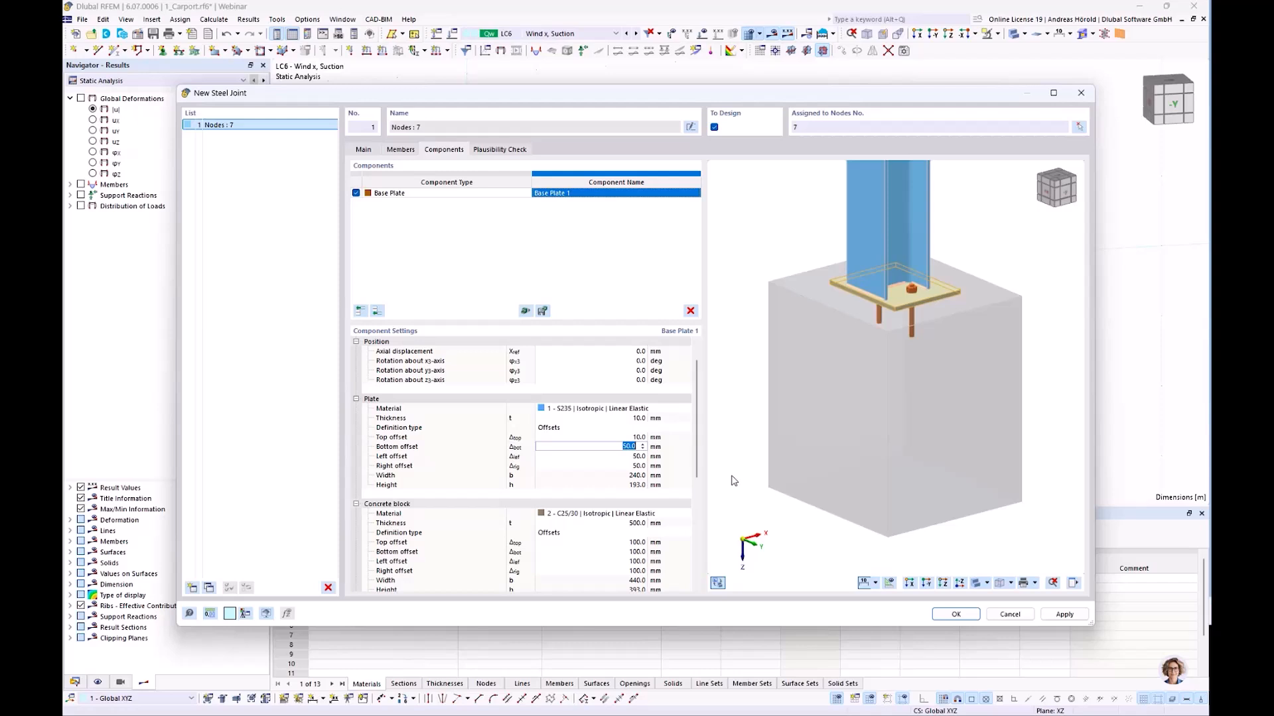
{"action": "type", "text": "10"}
{"action": "key", "text": "Tab"}
{"action": "type", "text": "10"}
{"action": "key", "text": "Tab"}
{"action": "type", "text": "10"}
{"action": "key", "text": "Tab"}
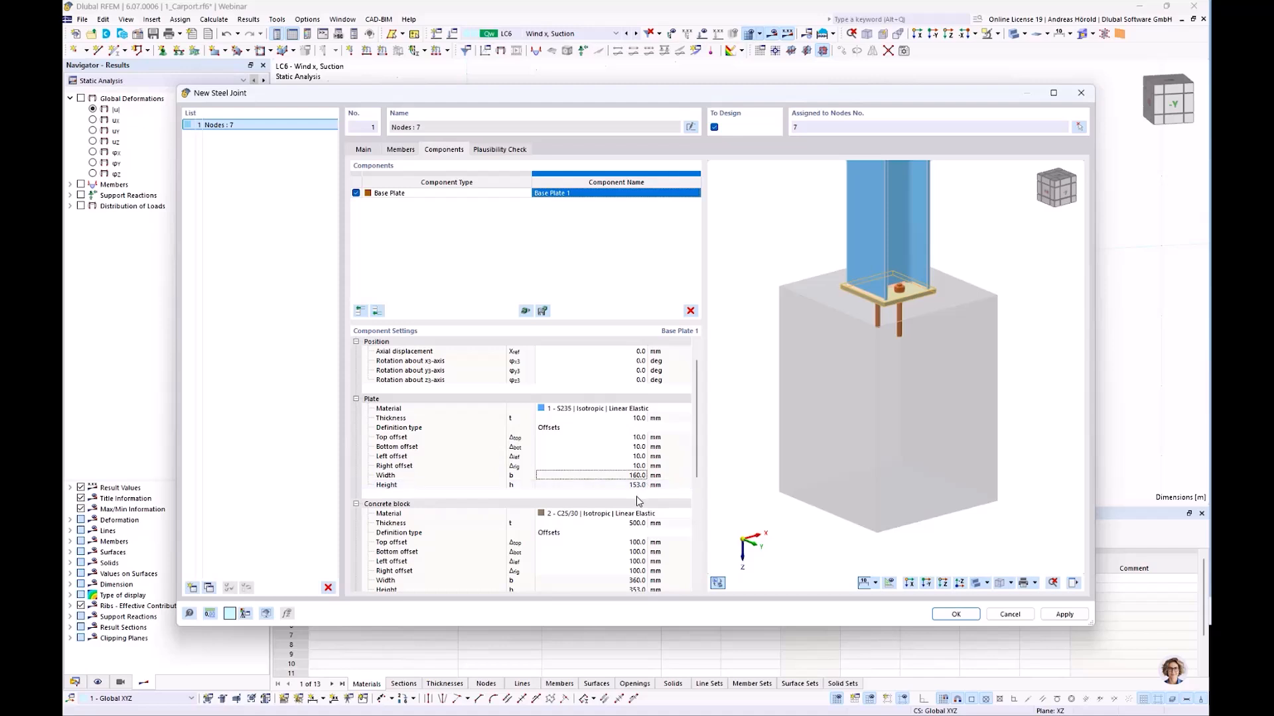
Set the concrete block's thickness to 200 mm and its top, bottom, left and right offsets to 10 mm each
{"action": "scroll", "coordinate": [634, 541], "scroll_direction": "down", "scroll_amount": 3}
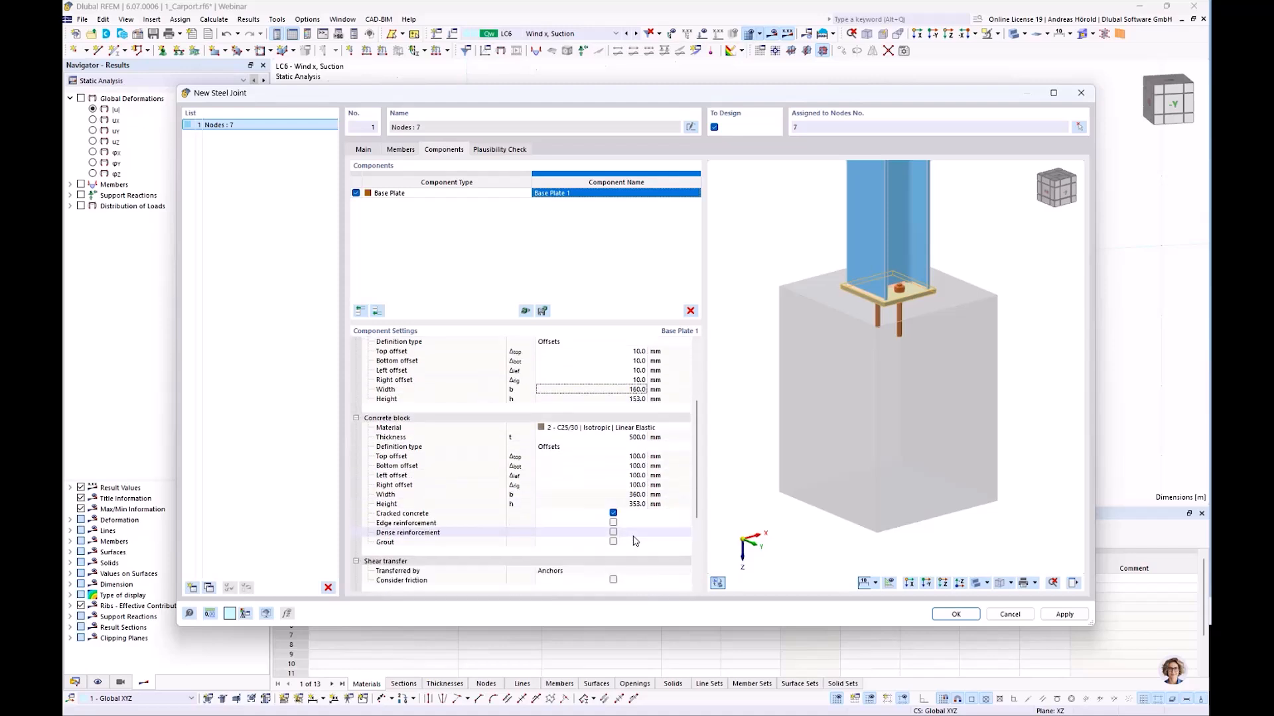
{"action": "left_click", "coordinate": [633, 438]}
{"action": "type", "text": "20"}
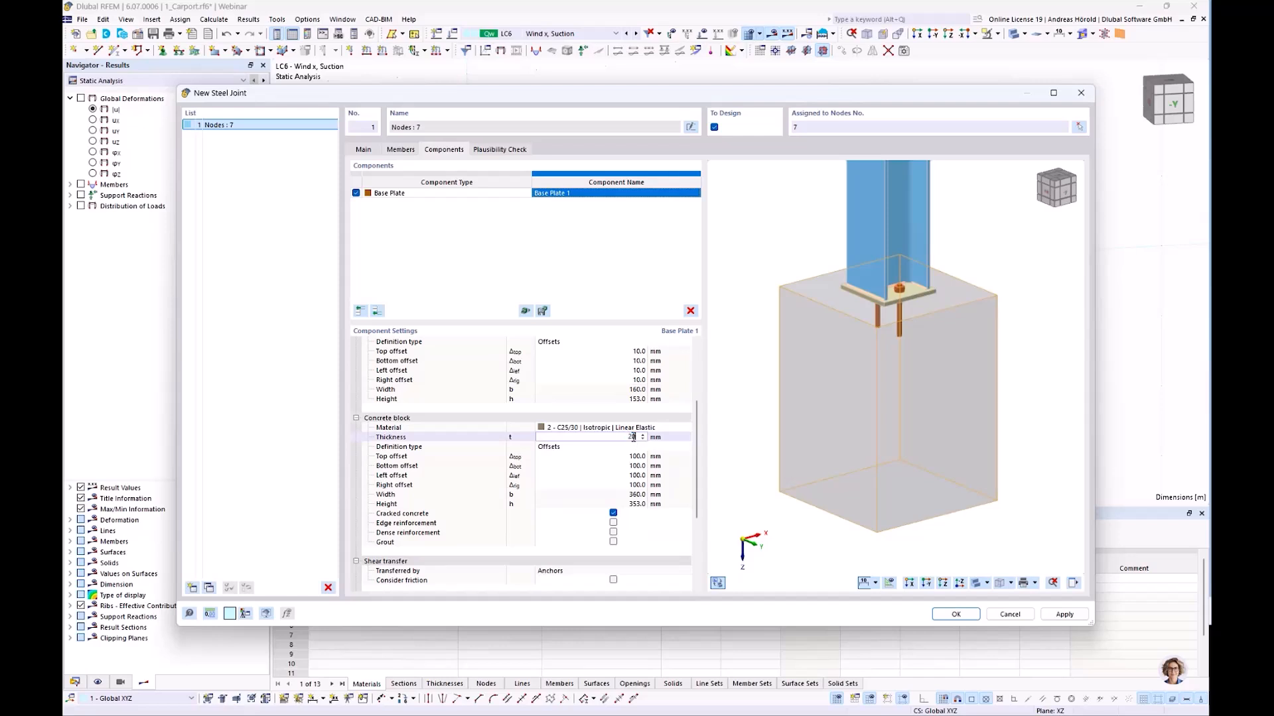
{"action": "type", "text": "0"}
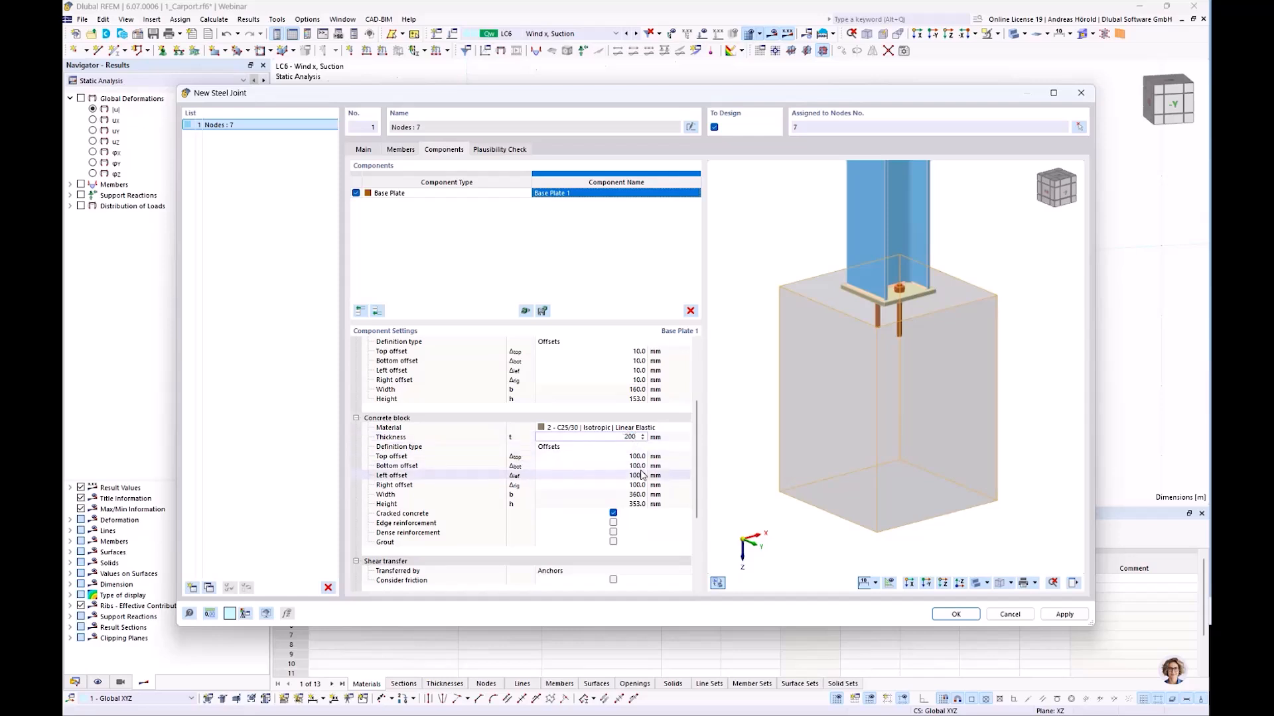
{"action": "left_click", "coordinate": [639, 457]}
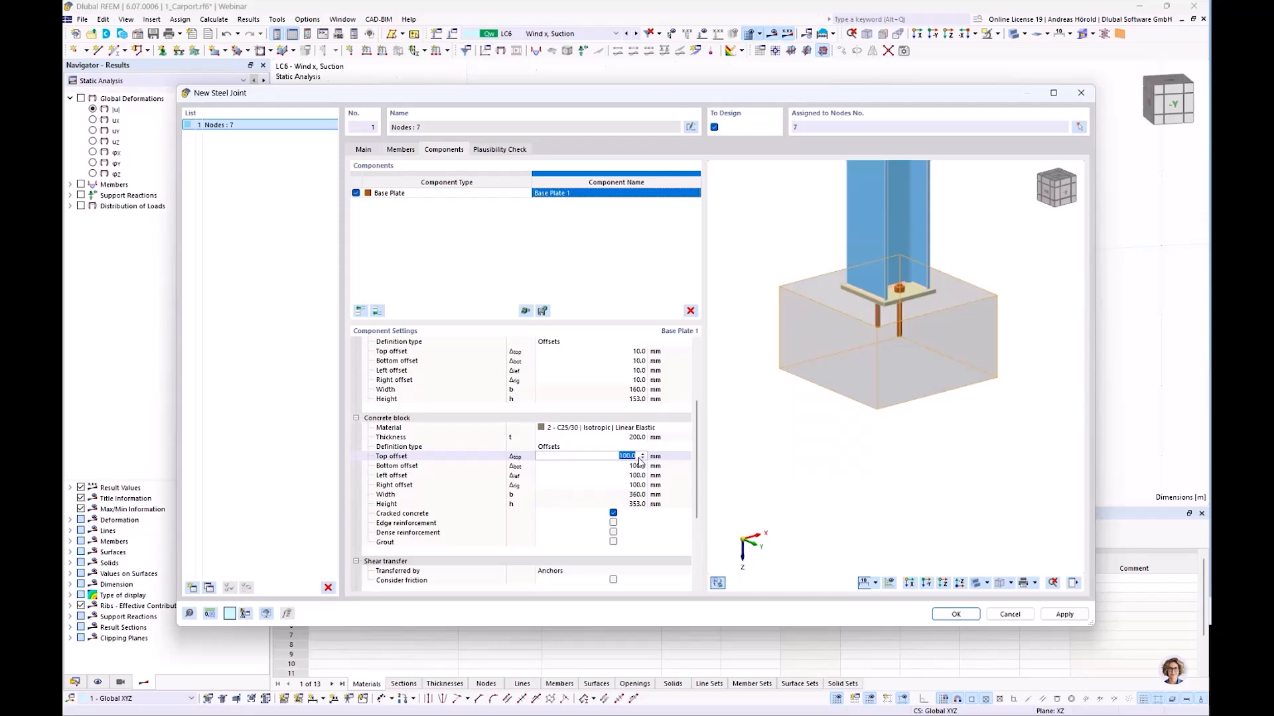
{"action": "type", "text": "10"}
{"action": "key", "text": "Tab"}
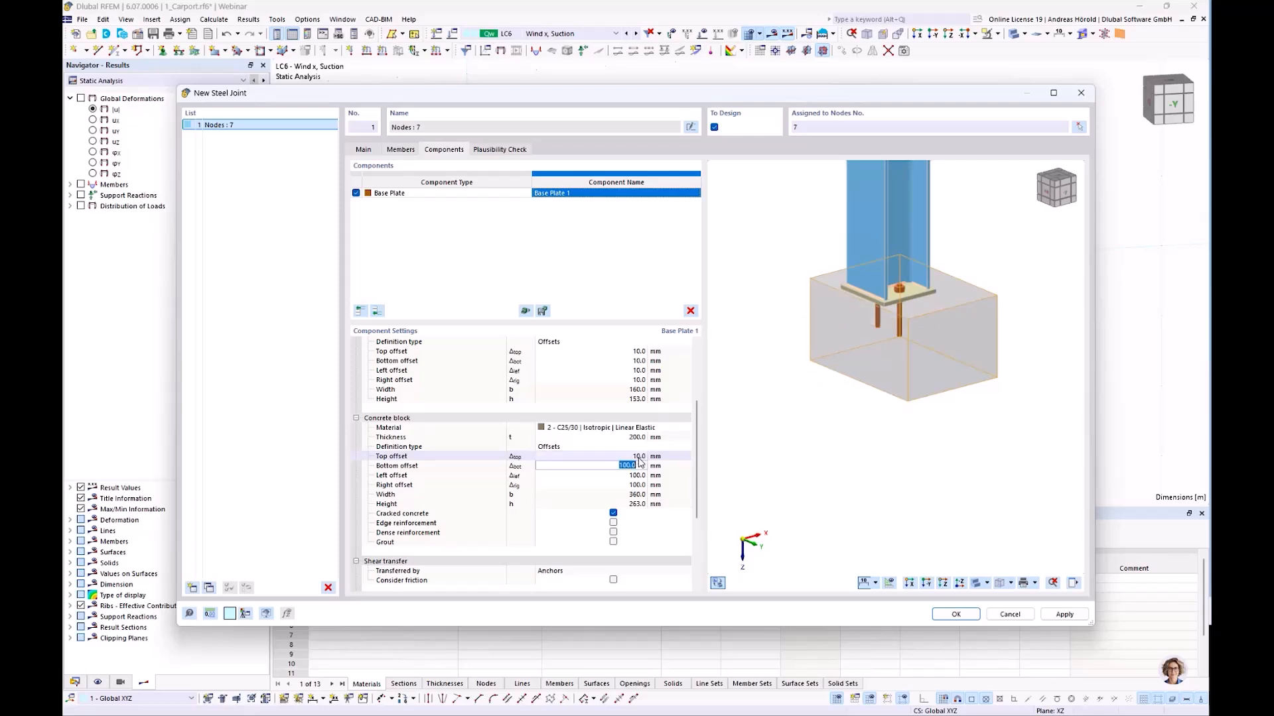
{"action": "type", "text": "10"}
{"action": "key", "text": "Tab"}
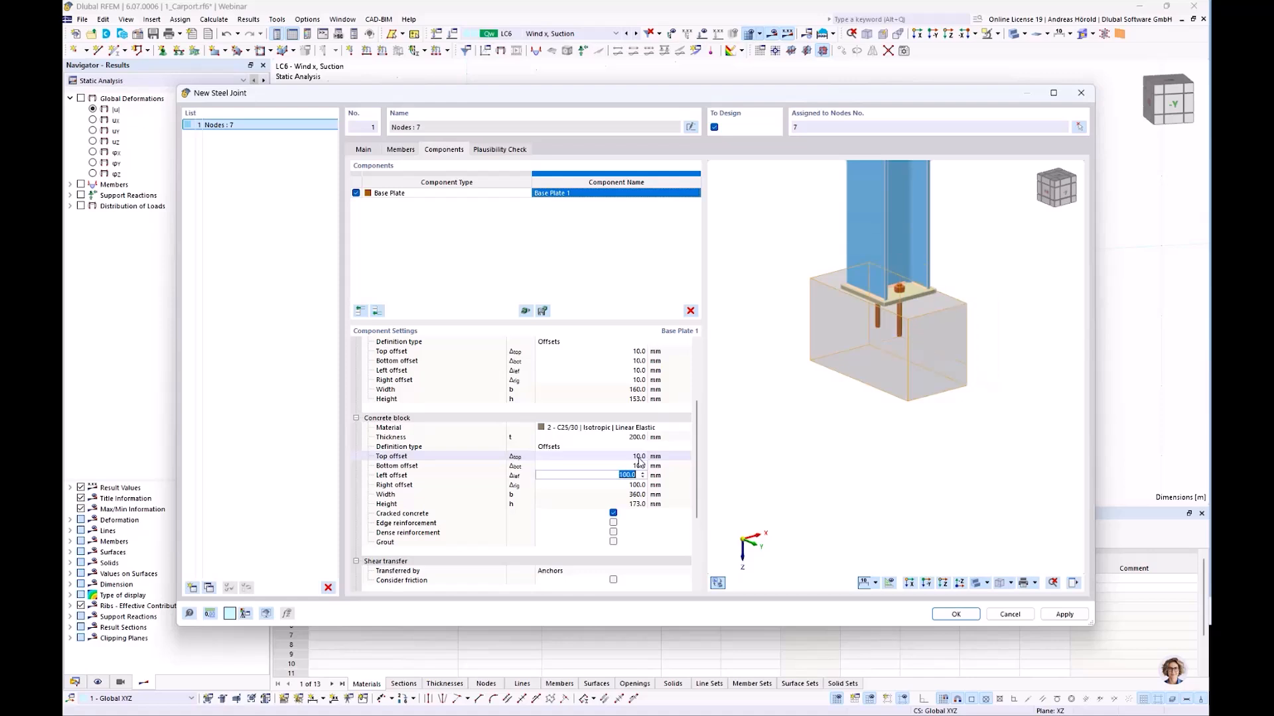
{"action": "type", "text": "10"}
{"action": "key", "text": "Tab"}
{"action": "type", "text": "10"}
{"action": "key", "text": "Tab"}
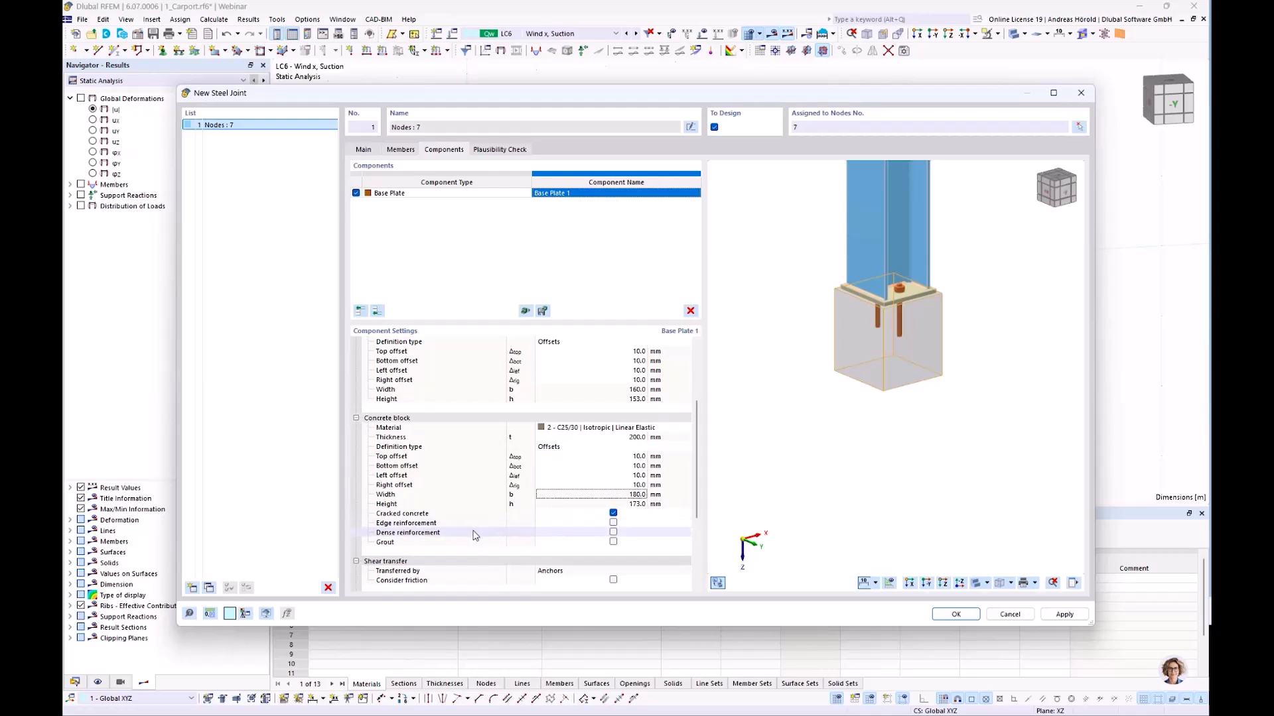
Try a grout layer between the base plate and the concrete block, examine it in the preview and disable it again
{"action": "left_click", "coordinate": [614, 543]}
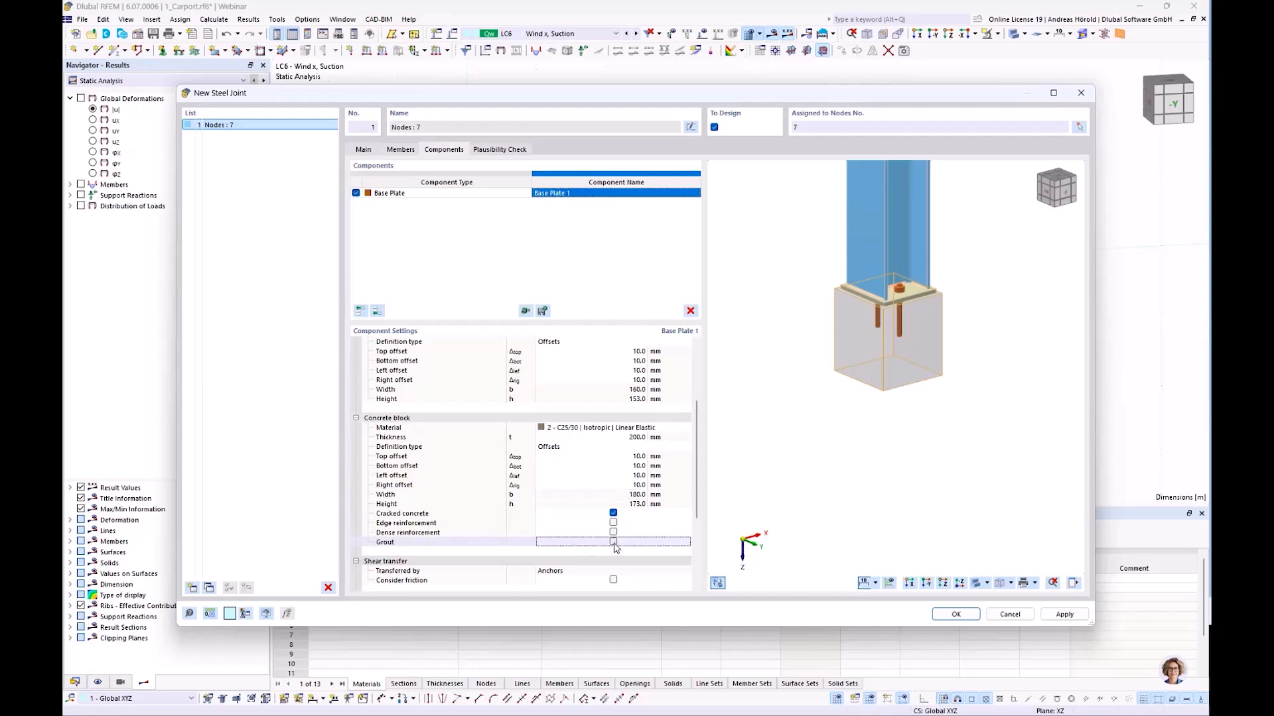
{"action": "left_click", "coordinate": [614, 542]}
{"action": "scroll", "coordinate": [869, 253], "scroll_direction": "up", "scroll_amount": 5}
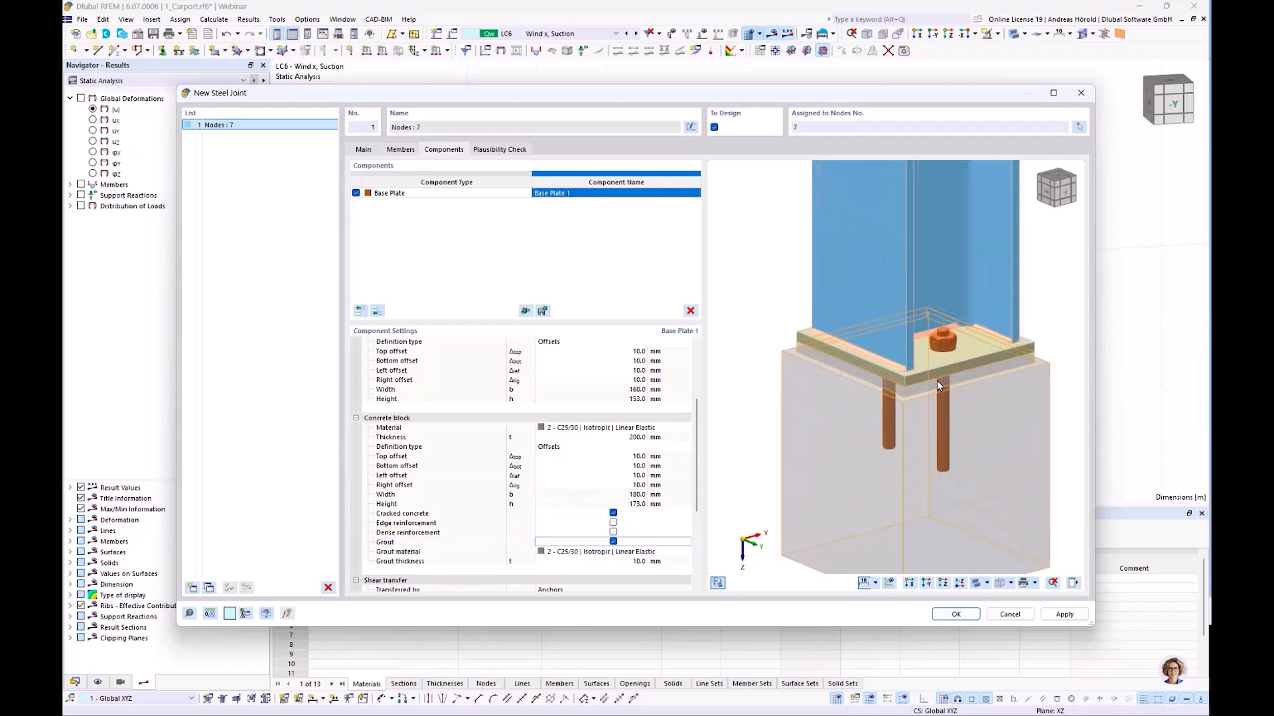
{"action": "left_click", "coordinate": [614, 542]}
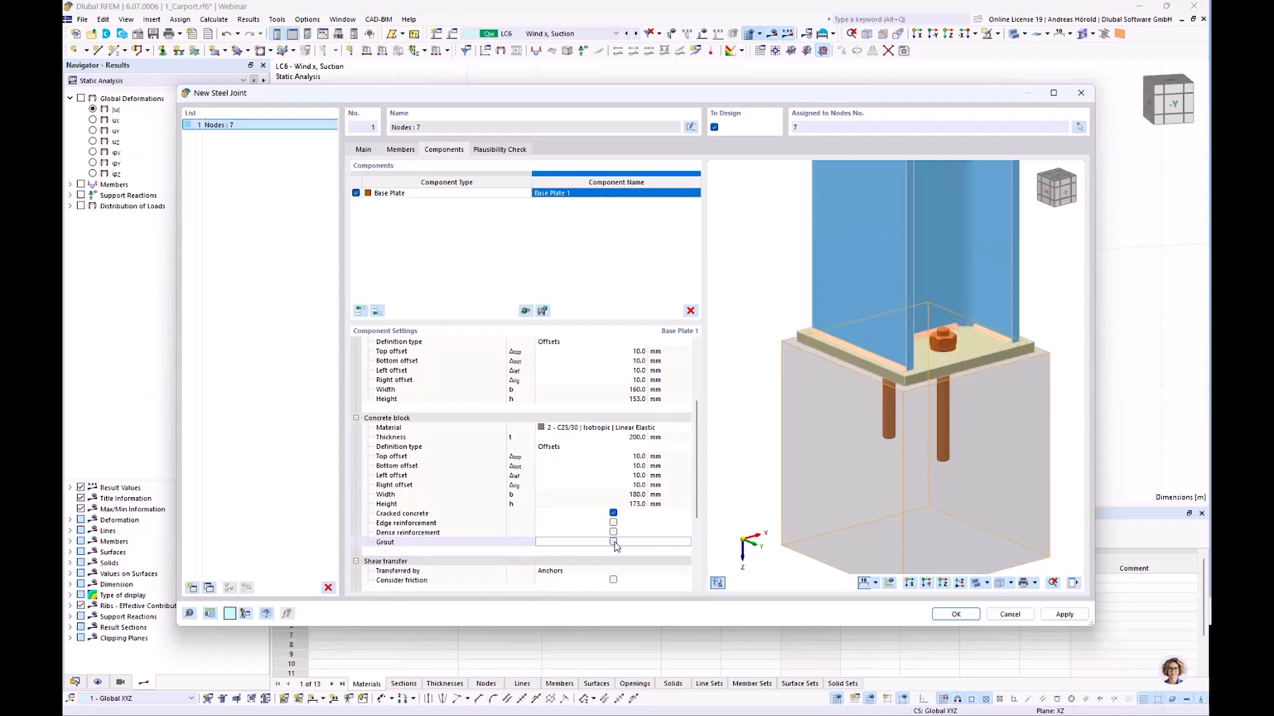
Keep the base plate anchors at diameter M12 and set their strength grade to 4.6
{"action": "scroll", "coordinate": [629, 529], "scroll_direction": "down", "scroll_amount": 4}
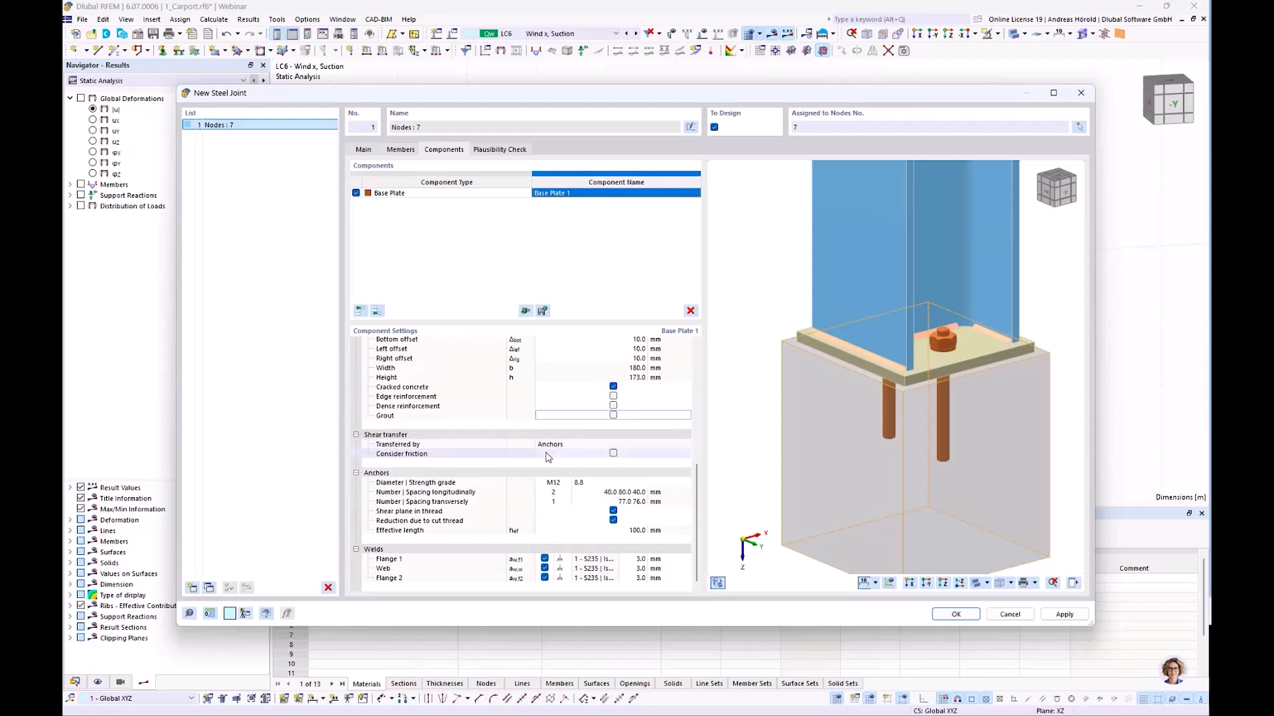
{"action": "left_click", "coordinate": [613, 455]}
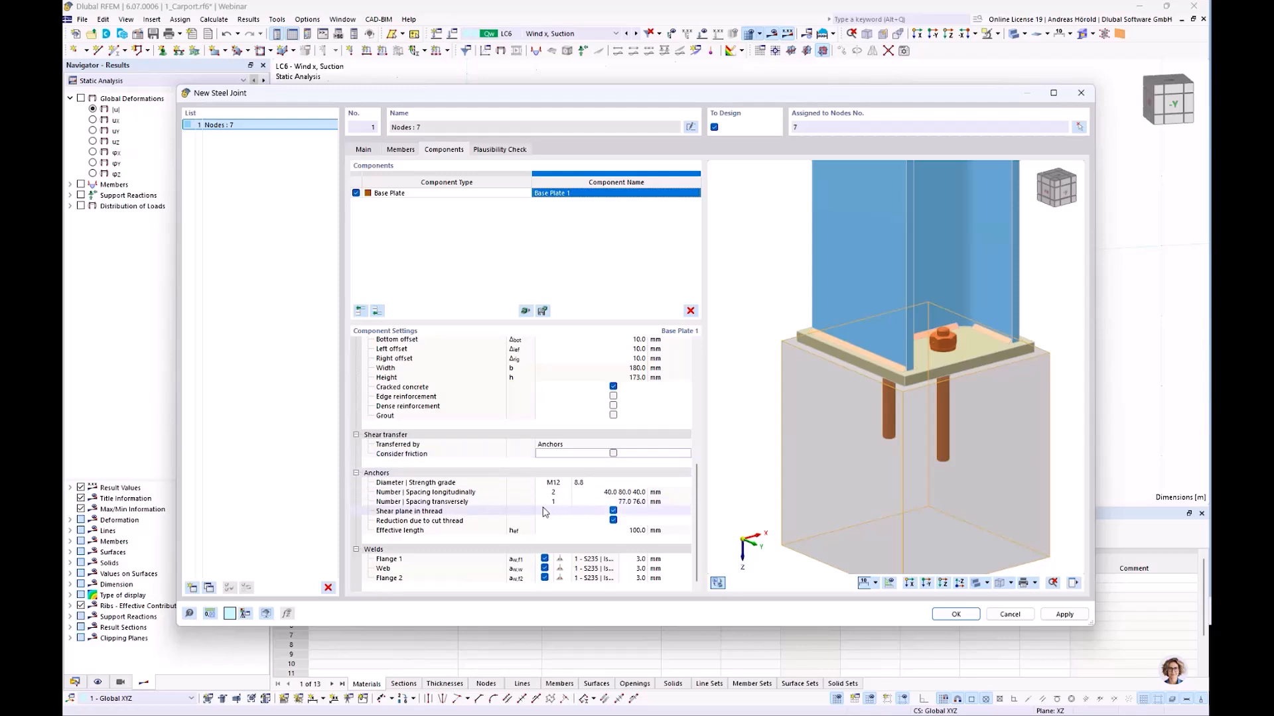
{"action": "left_click", "coordinate": [559, 484]}
{"action": "left_click", "coordinate": [564, 484]}
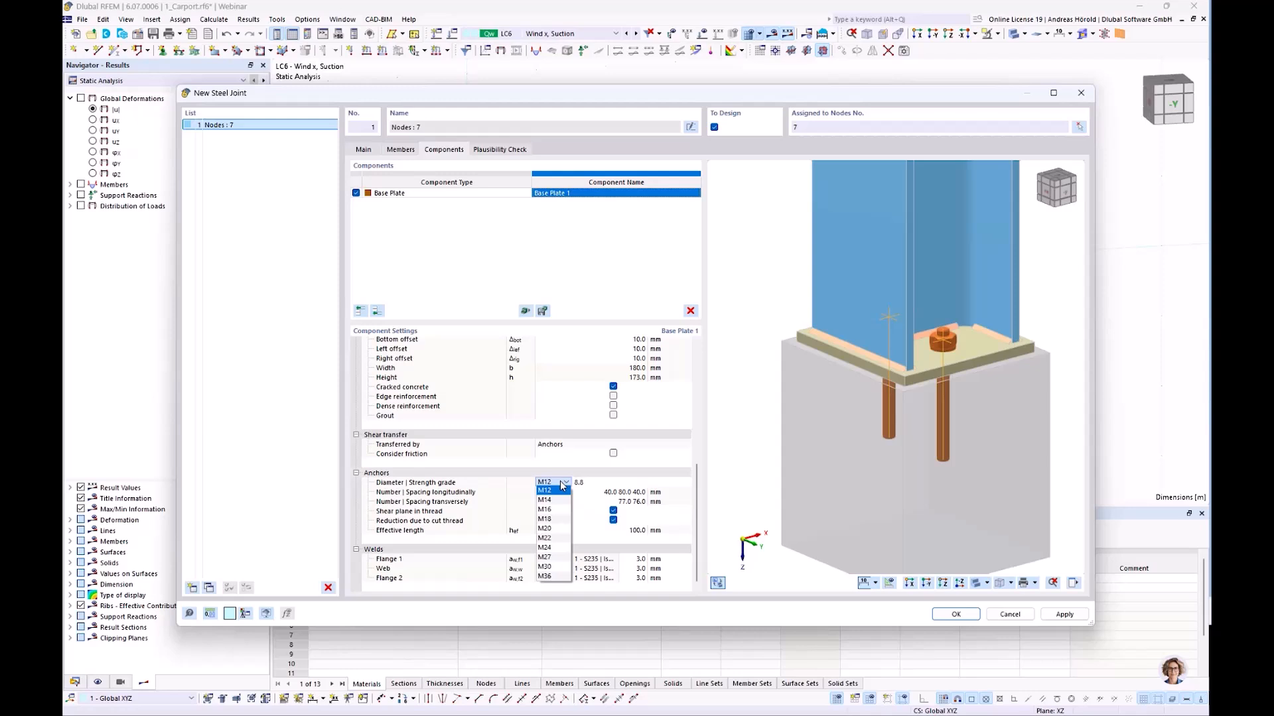
{"action": "left_click", "coordinate": [587, 484]}
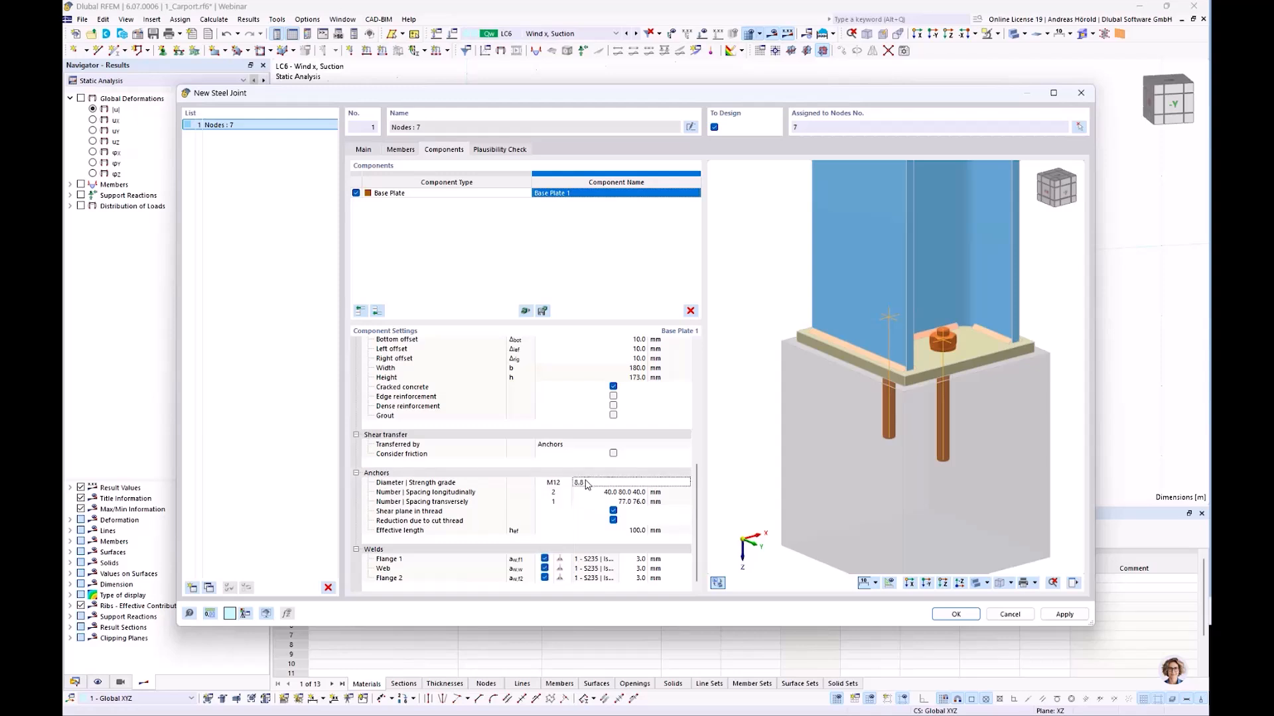
{"action": "left_click", "coordinate": [592, 485]}
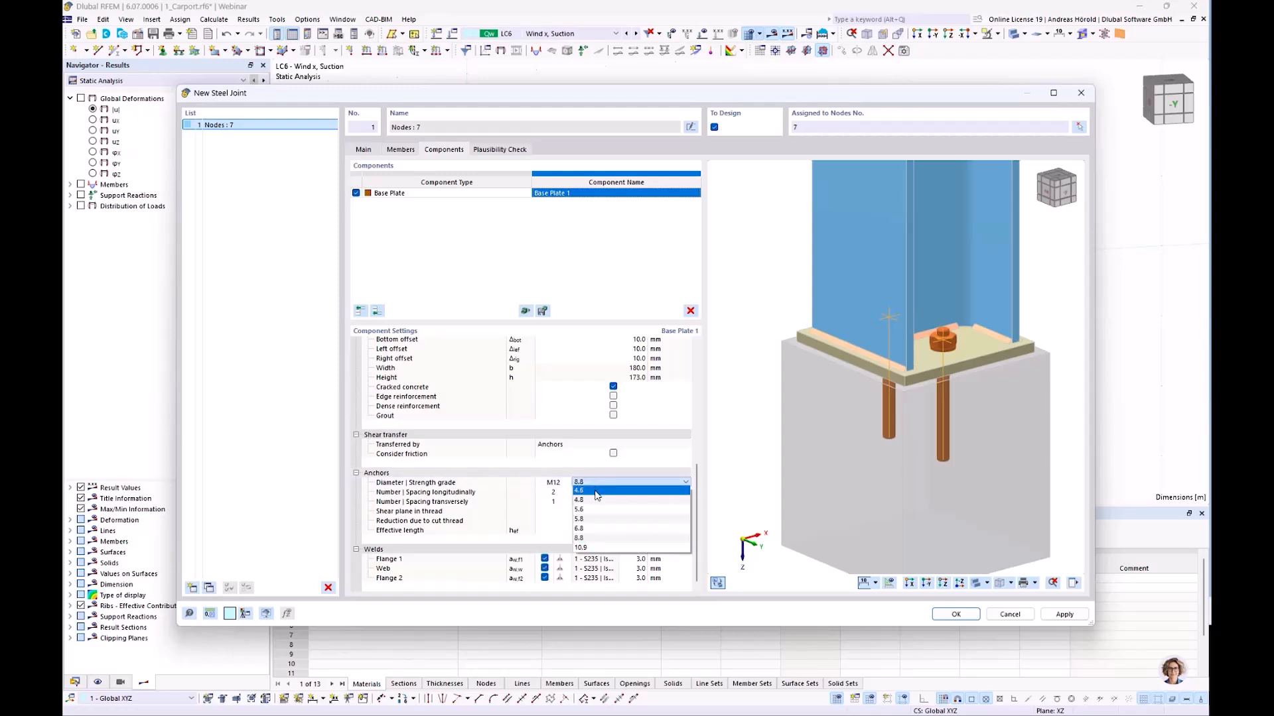
{"action": "left_click", "coordinate": [596, 492]}
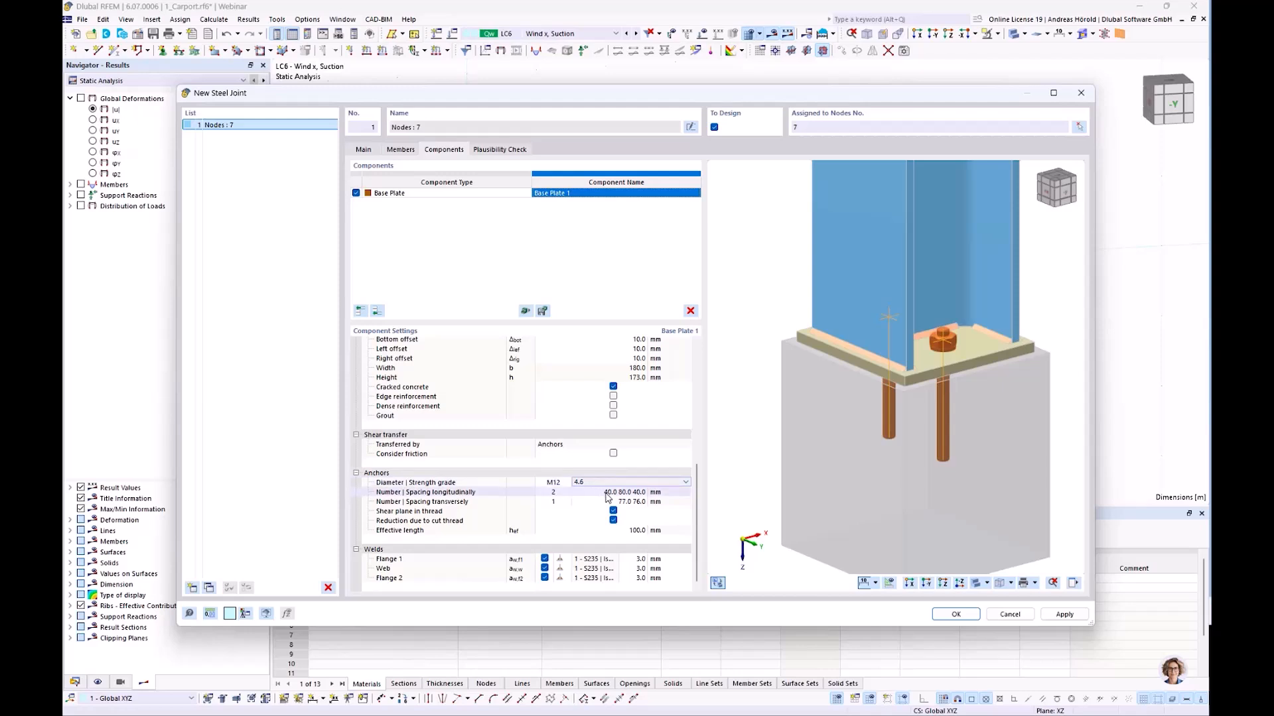
Set the anchors' transverse spacing to 76.5 mm on both sides and disable the shear plane in thread
{"action": "left_click", "coordinate": [604, 492]}
{"action": "middle_click_drag", "start_coordinate": [851, 471], "coordinate": [829, 491], "text": "ctrl"}
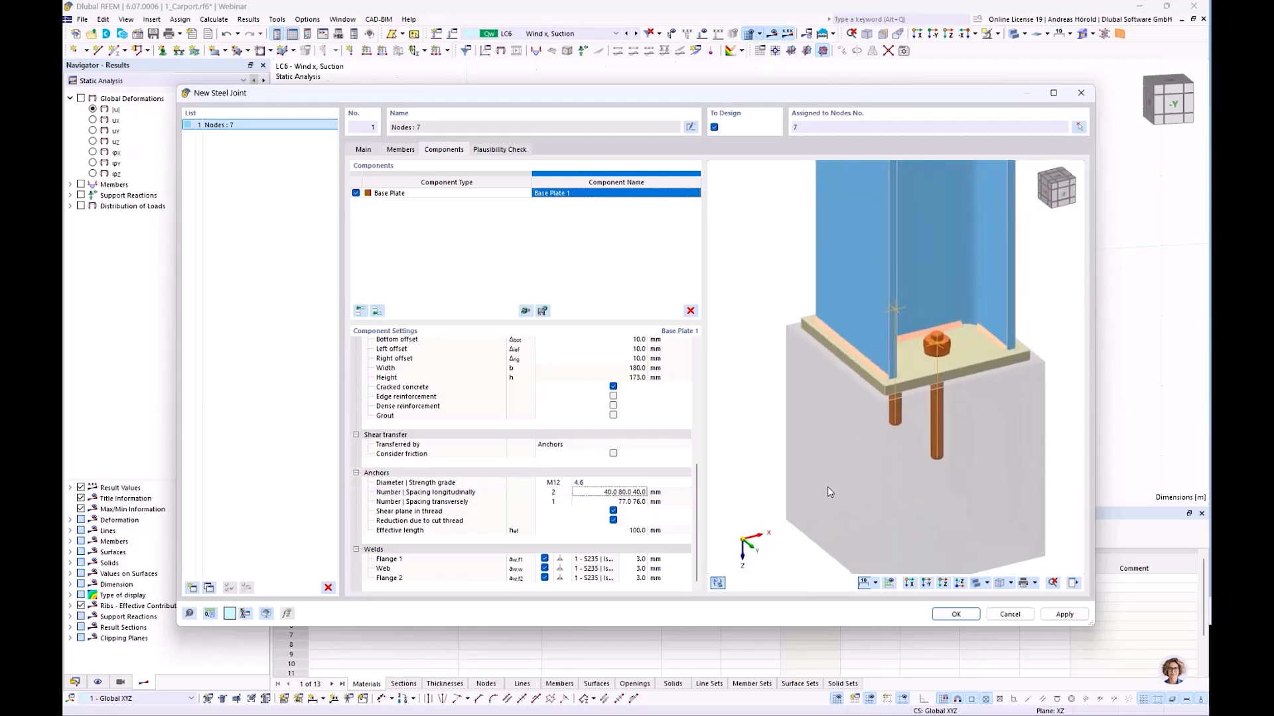
{"action": "left_click", "coordinate": [624, 503]}
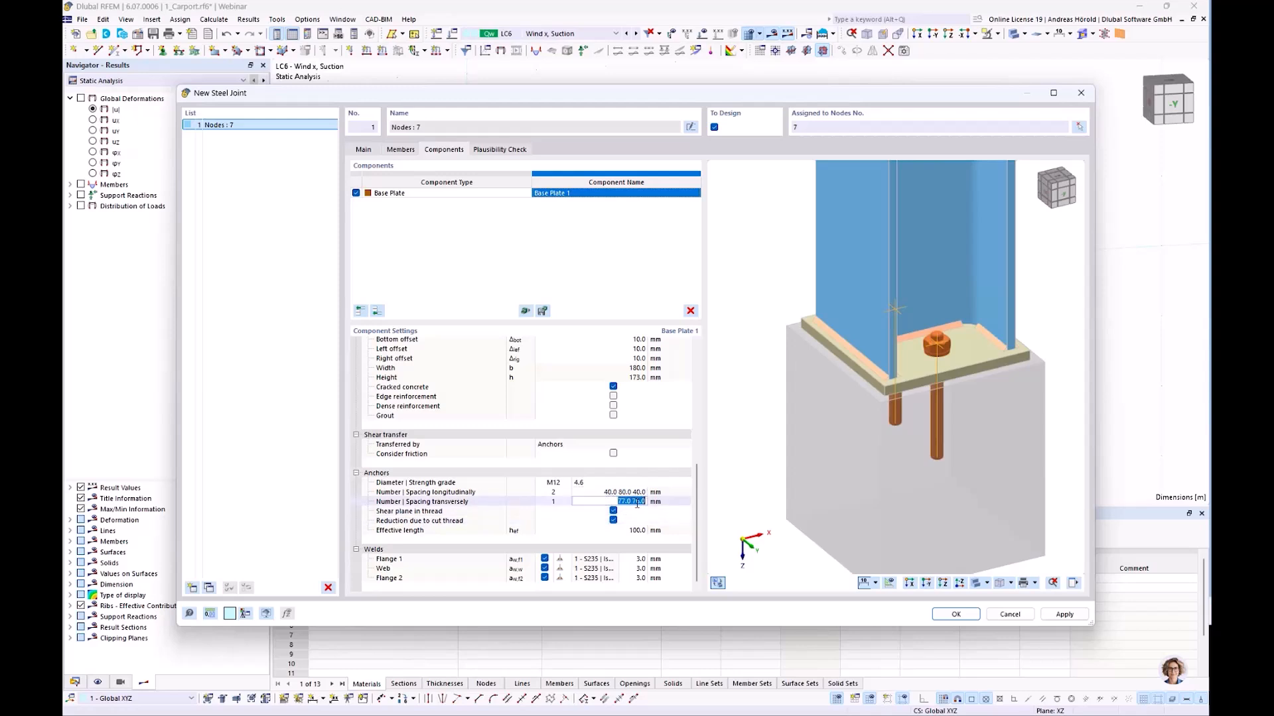
{"action": "type", "text": "76,5"}
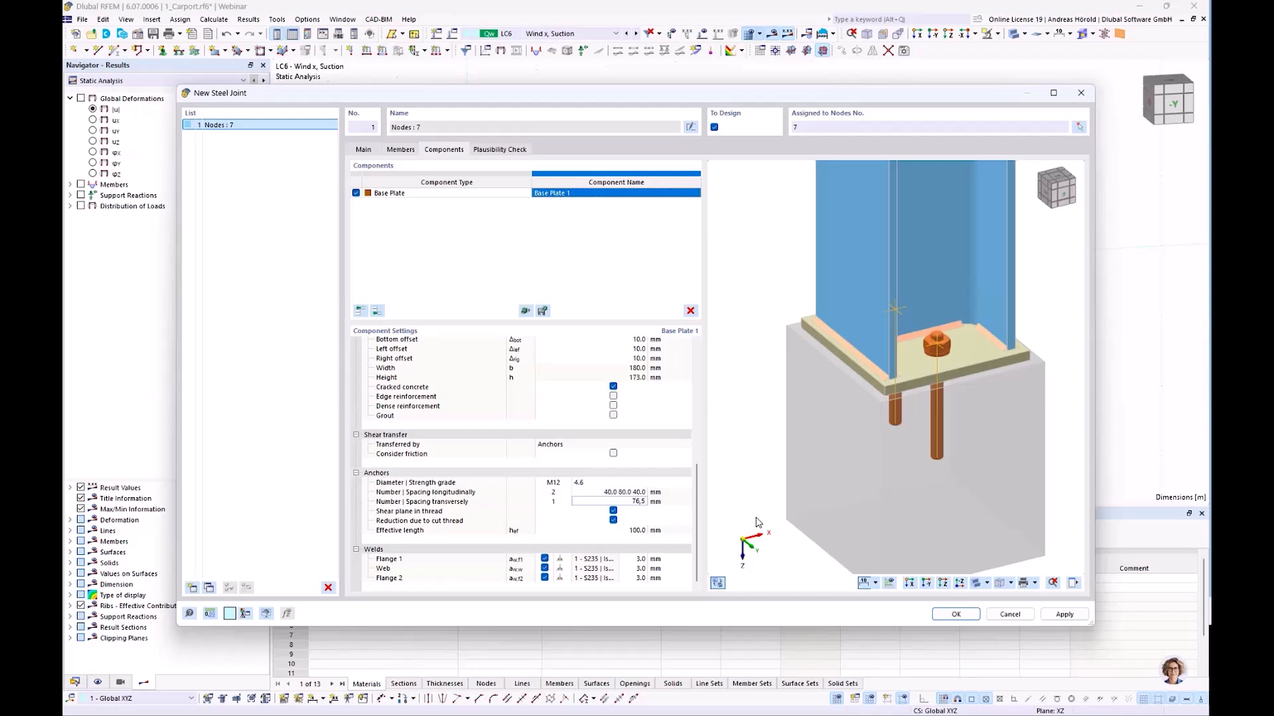
{"action": "key", "text": "Return"}
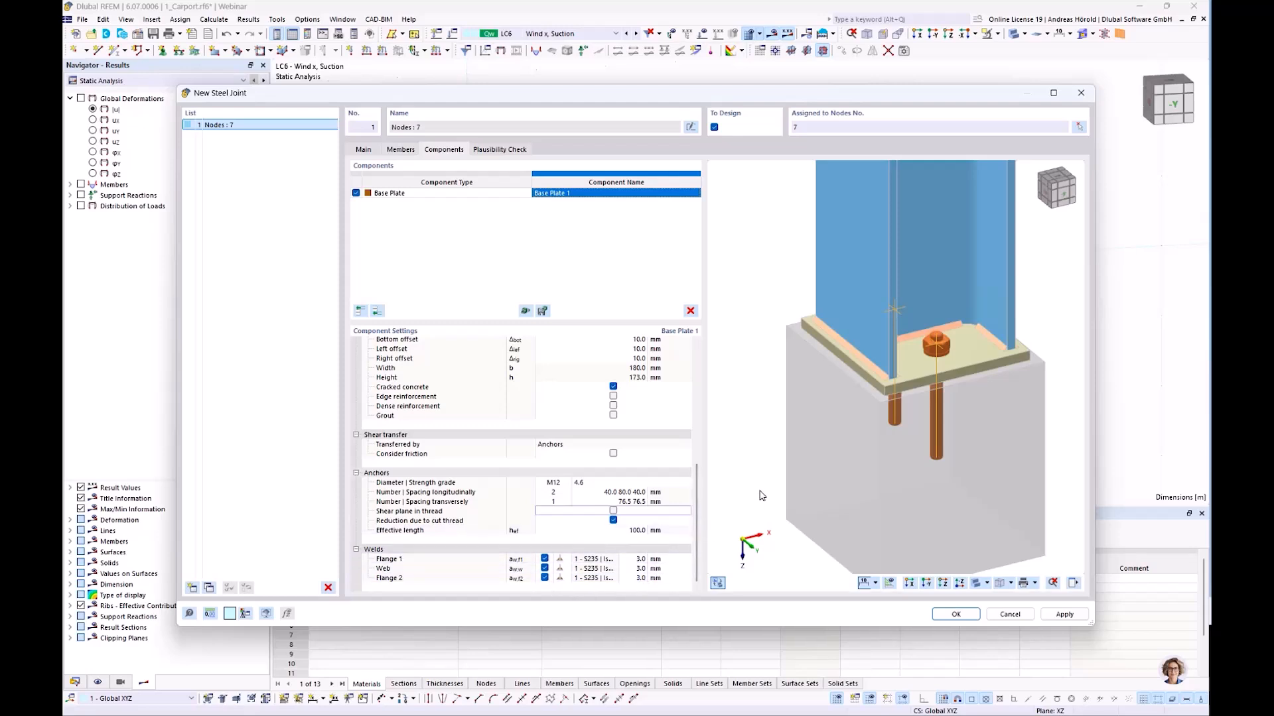
Review the plausibility check of the column base joint and accept the joint definition
{"action": "scroll", "coordinate": [774, 466], "scroll_direction": "down", "scroll_amount": 3}
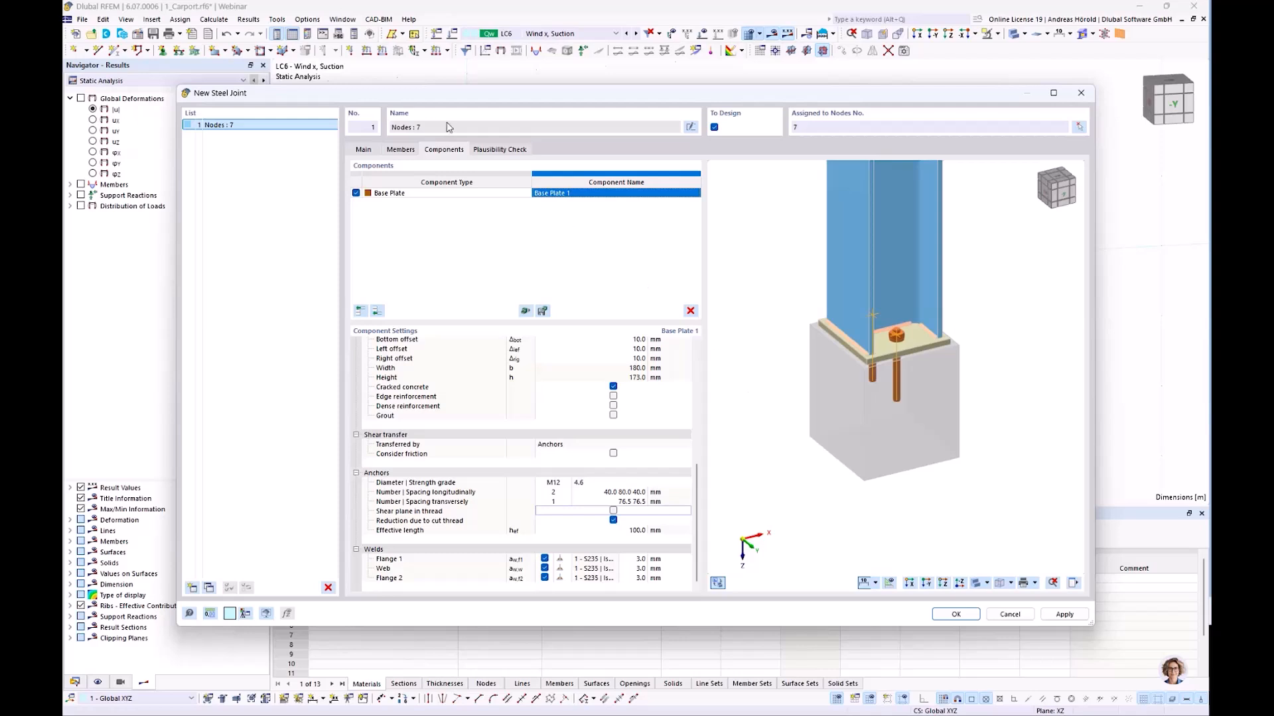
{"action": "left_click", "coordinate": [500, 149]}
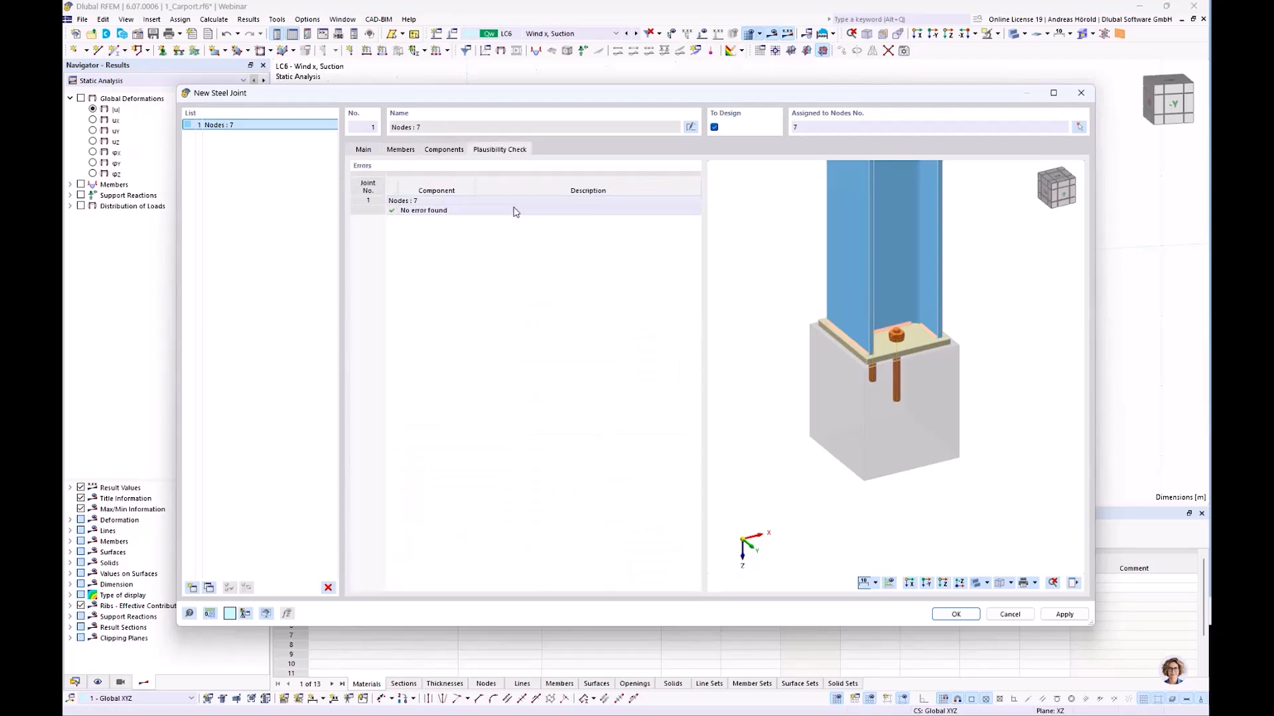
{"action": "left_click", "coordinate": [953, 616]}
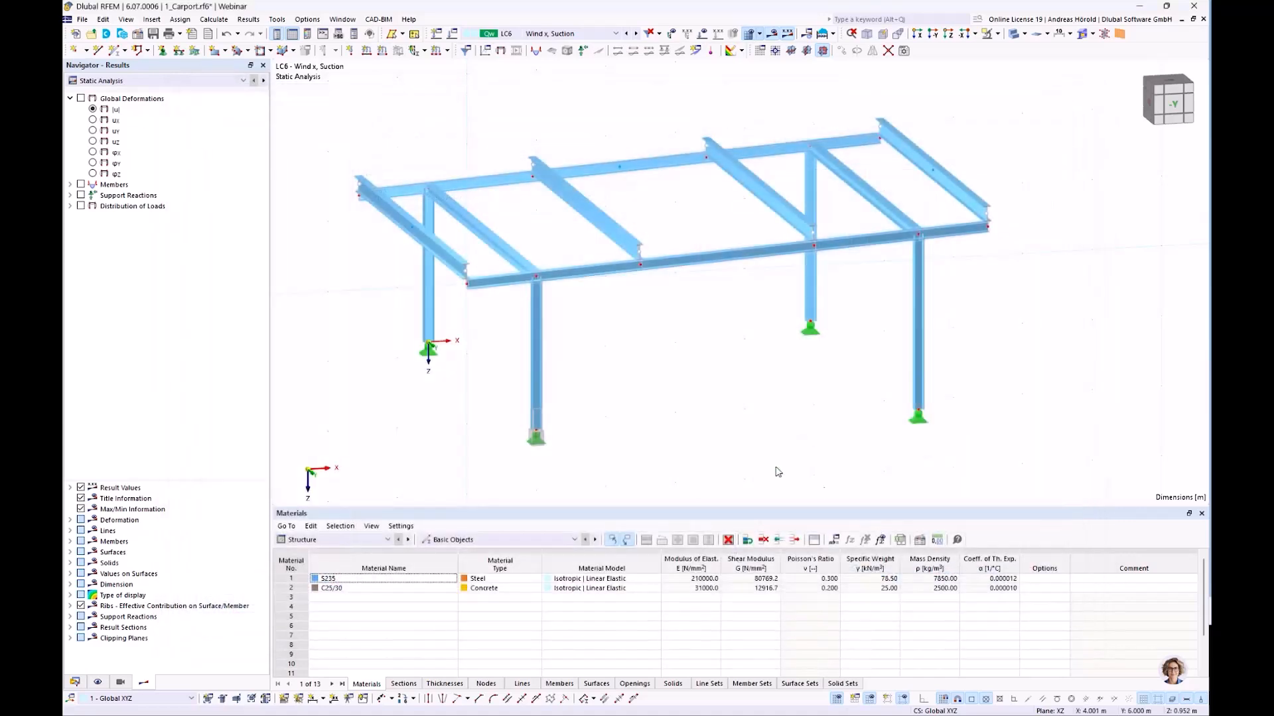
Compare the column base joint displayed with no joint model, the simplified joint model and the detailed joint model
{"action": "scroll", "coordinate": [521, 454], "scroll_direction": "up", "scroll_amount": 3}
{"action": "scroll", "coordinate": [516, 456], "scroll_direction": "up", "scroll_amount": 3}
{"action": "scroll", "coordinate": [515, 456], "scroll_direction": "down", "scroll_amount": 1}
{"action": "middle_click_drag", "start_coordinate": [530, 442], "coordinate": [635, 412]}
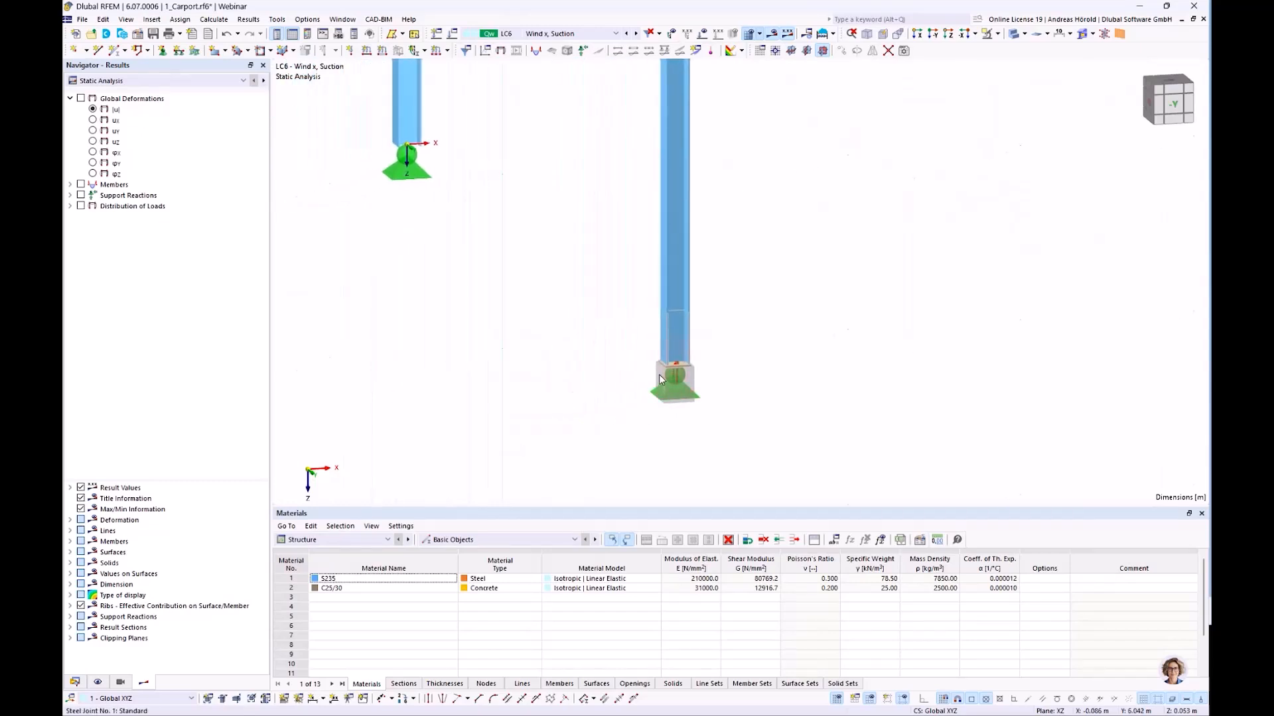
{"action": "scroll", "coordinate": [624, 391], "scroll_direction": "down", "scroll_amount": 1}
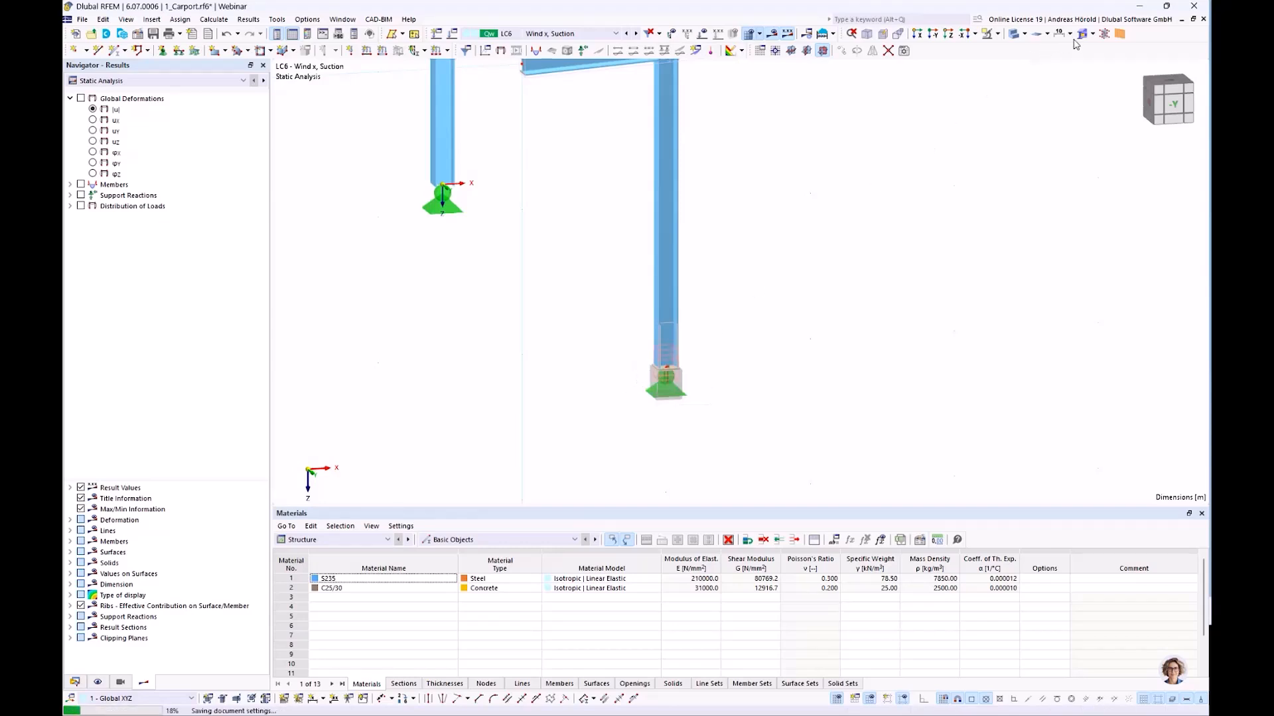
{"action": "left_click", "coordinate": [1093, 34]}
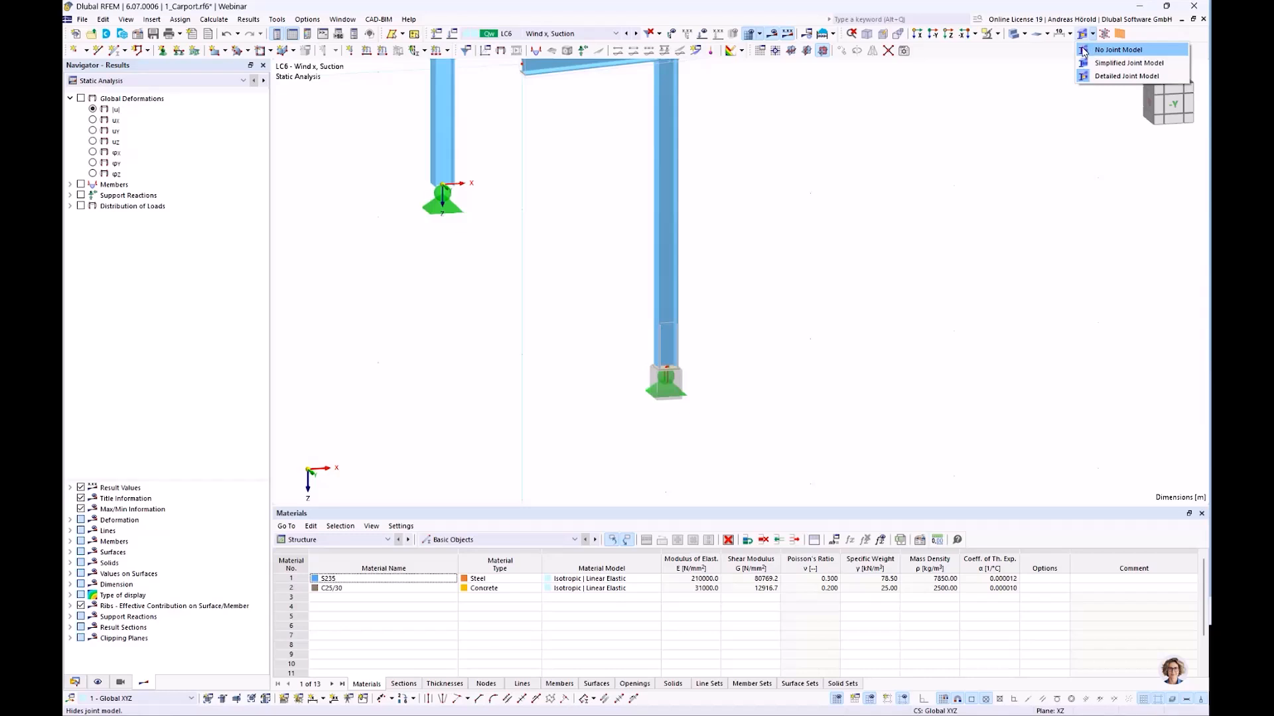
{"action": "left_click", "coordinate": [1084, 51]}
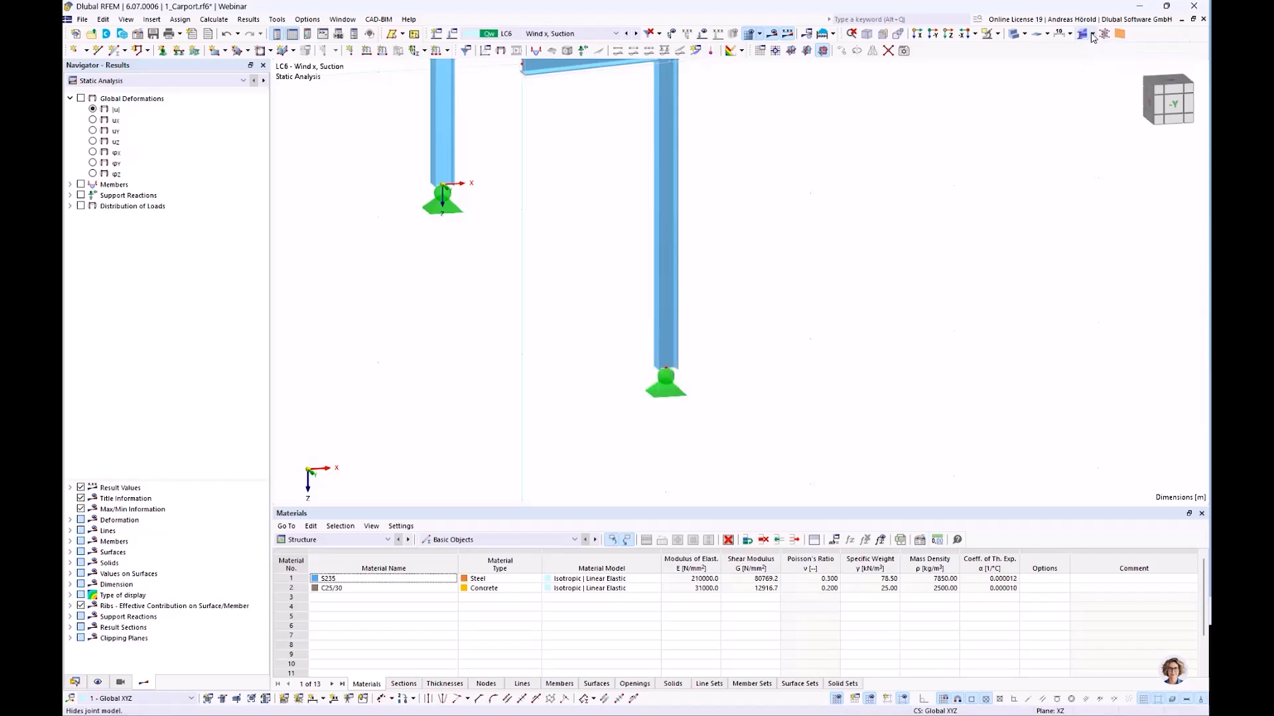
{"action": "left_click", "coordinate": [1091, 33]}
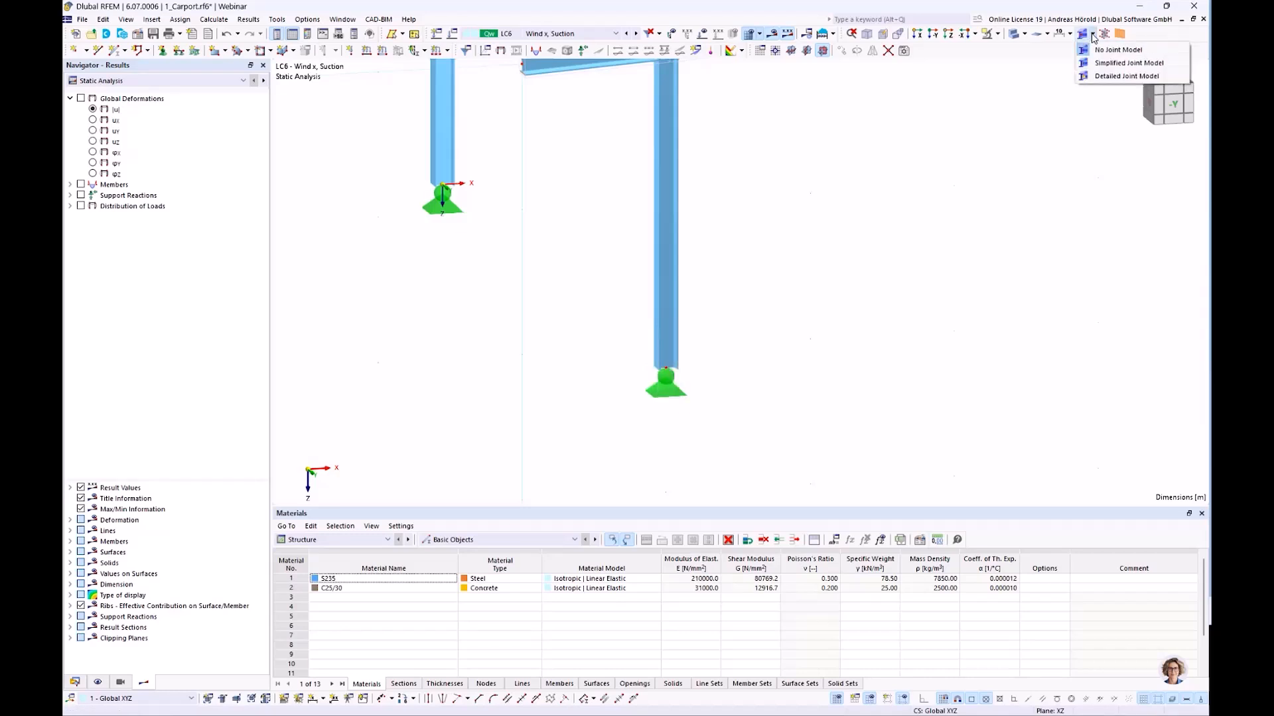
{"action": "left_click", "coordinate": [1119, 63]}
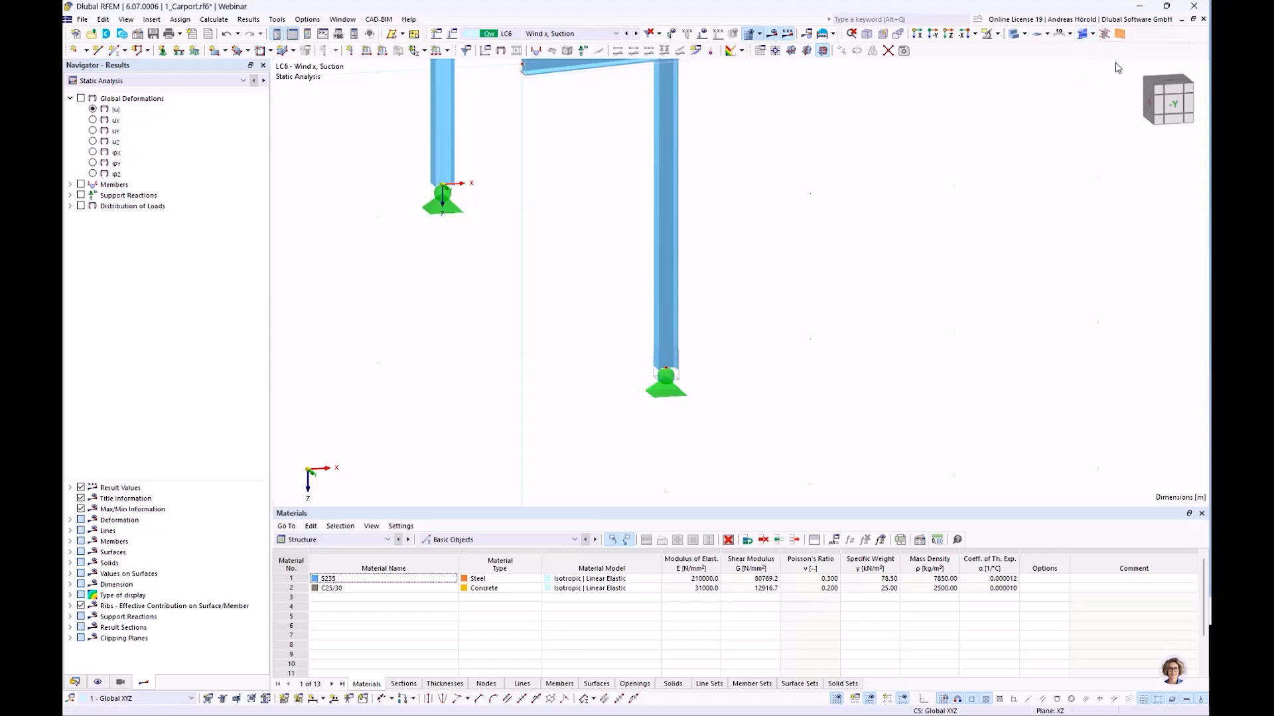
{"action": "left_click", "coordinate": [1092, 36]}
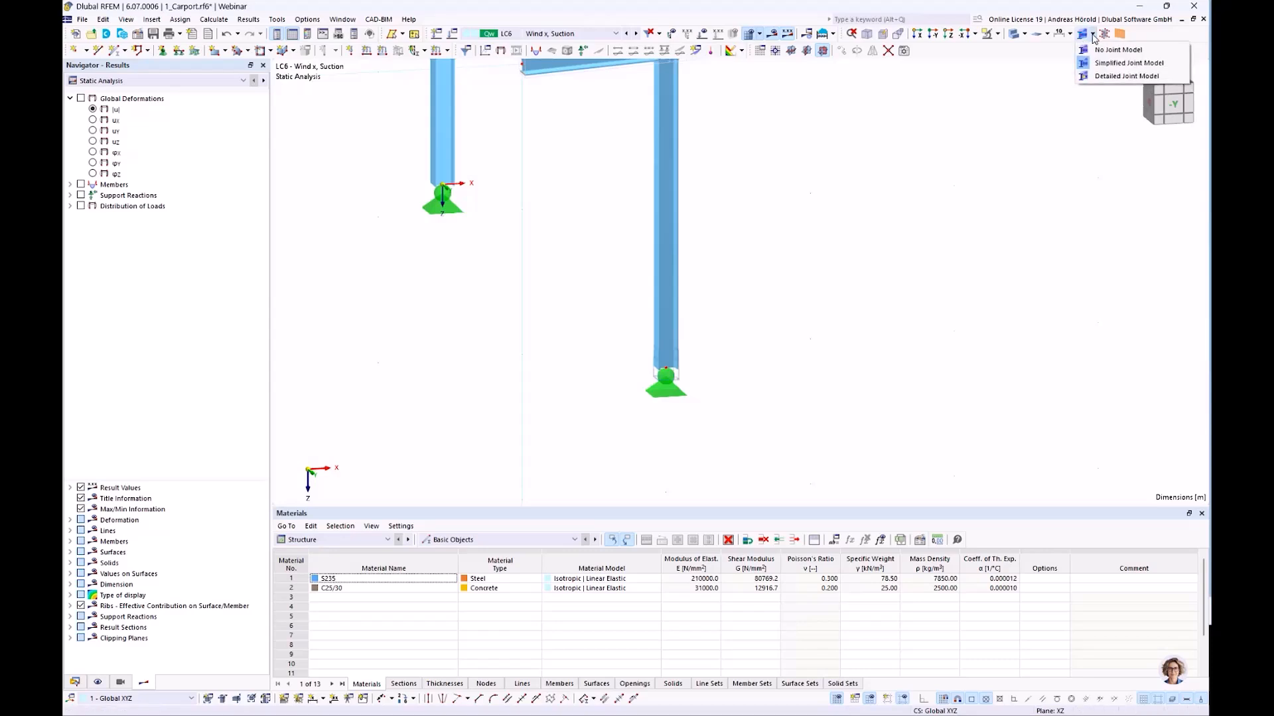
{"action": "left_click", "coordinate": [1120, 76]}
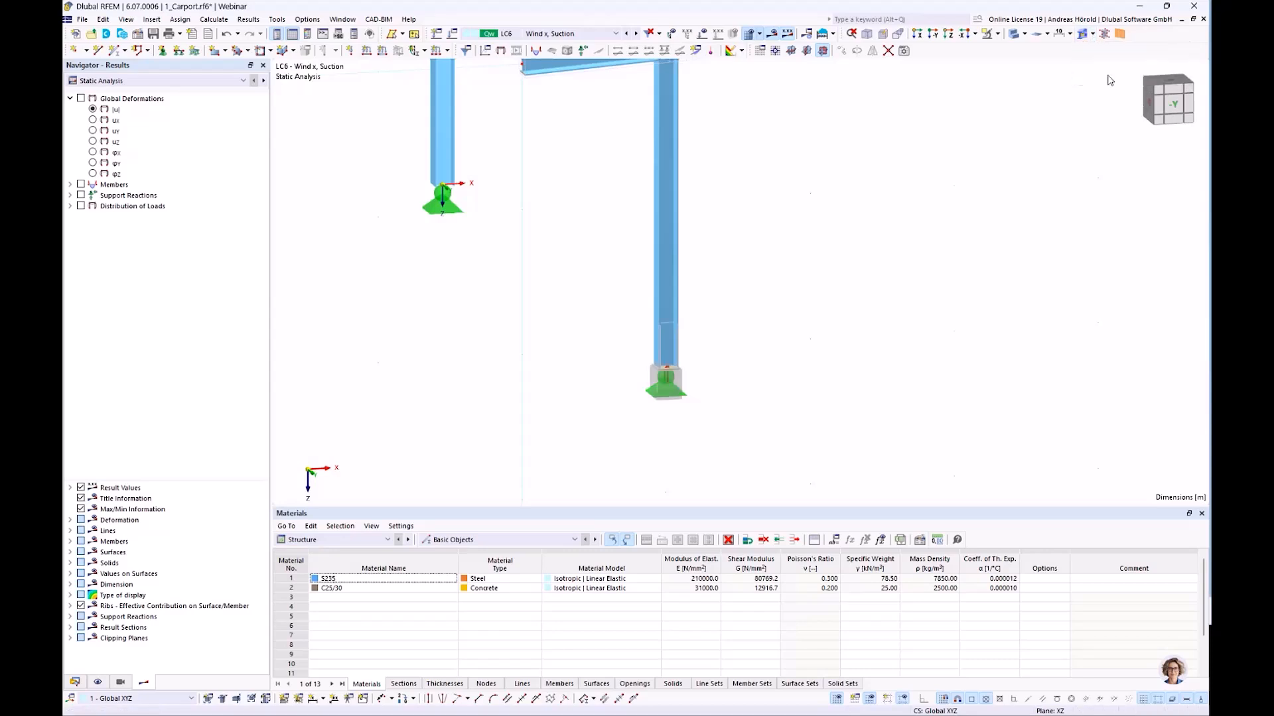
{"action": "scroll", "coordinate": [756, 328], "scroll_direction": "up", "scroll_amount": 3}
{"action": "middle_click_drag", "start_coordinate": [756, 327], "coordinate": [703, 363]}
Assign the base plate joint at node 7 to the other three column base nodes 1, 3 and 9 as well
{"action": "scroll", "coordinate": [906, 376], "scroll_direction": "down", "scroll_amount": 3}
{"action": "scroll", "coordinate": [703, 363], "scroll_direction": "down", "scroll_amount": 1}
{"action": "scroll", "coordinate": [705, 368], "scroll_direction": "down", "scroll_amount": 1}
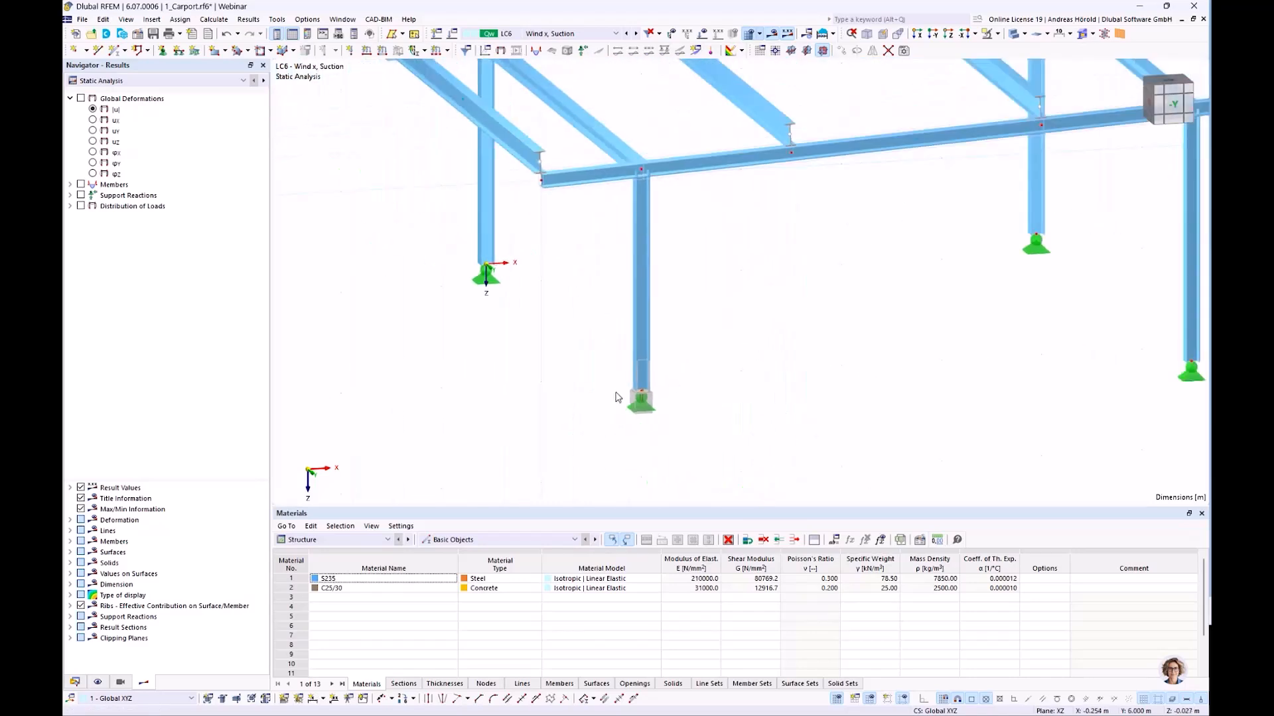
{"action": "double_click", "coordinate": [646, 389]}
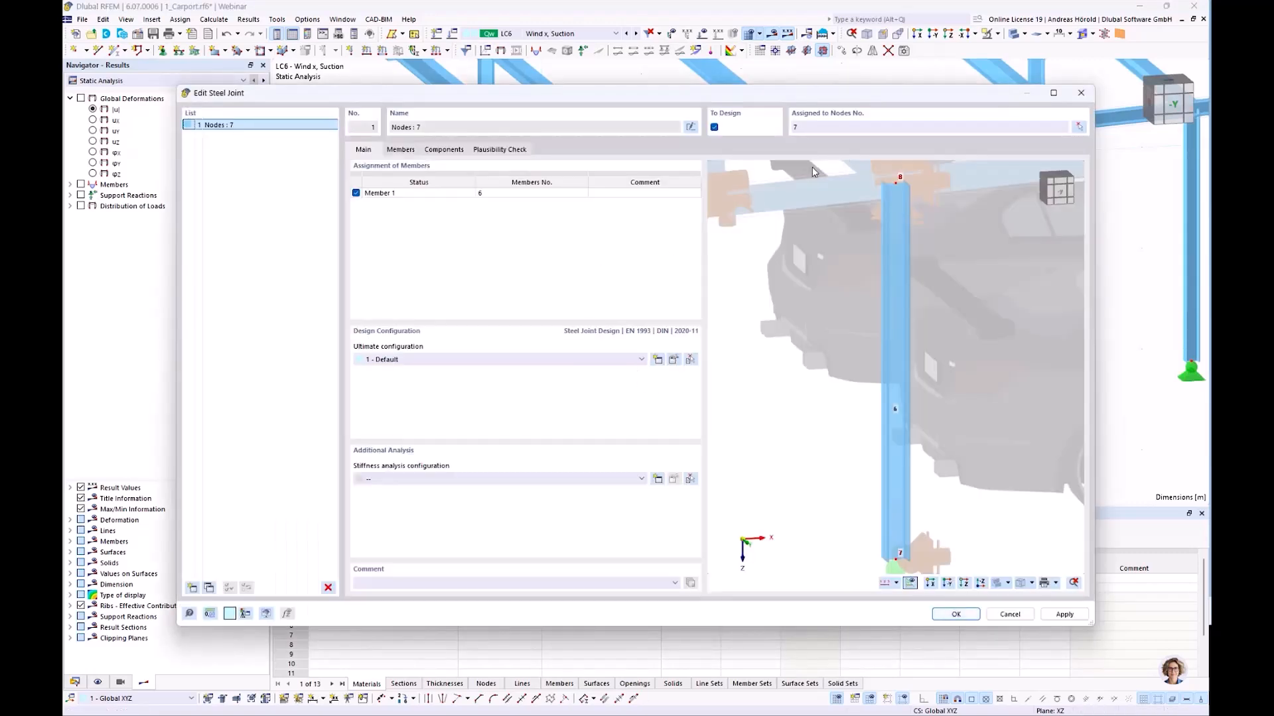
{"action": "left_click", "coordinate": [1078, 128]}
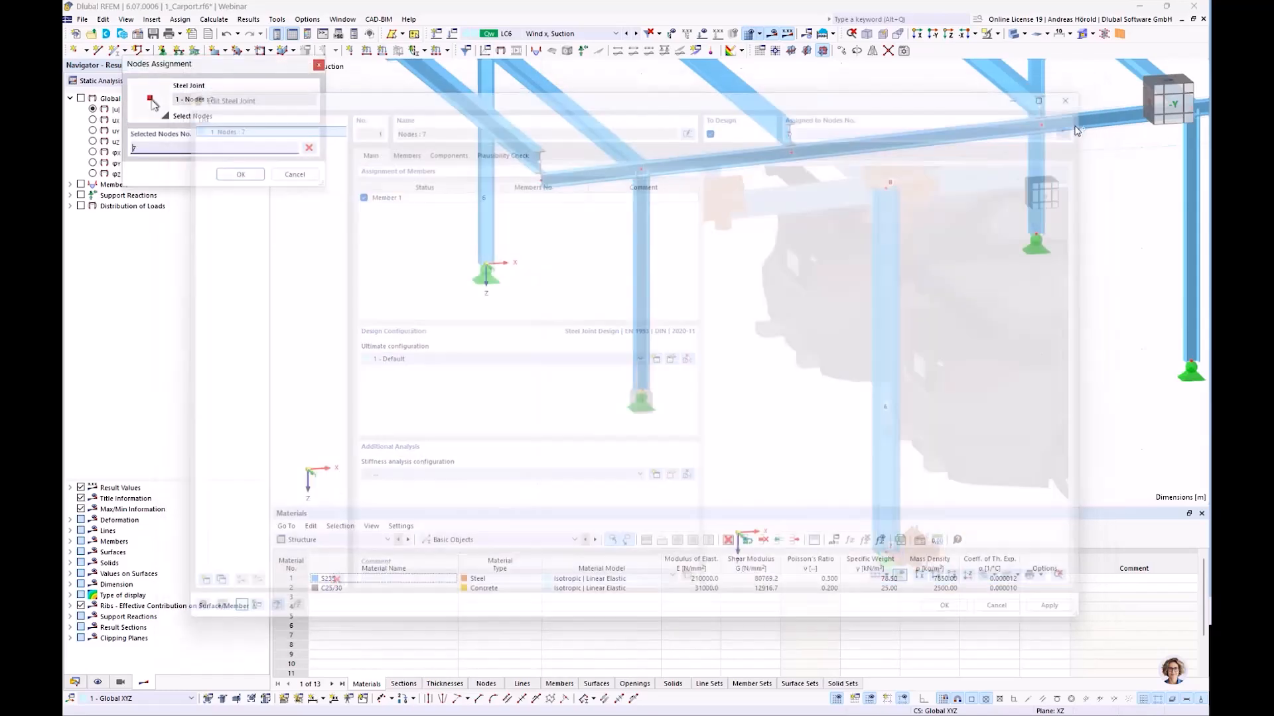
{"action": "left_click", "coordinate": [486, 264]}
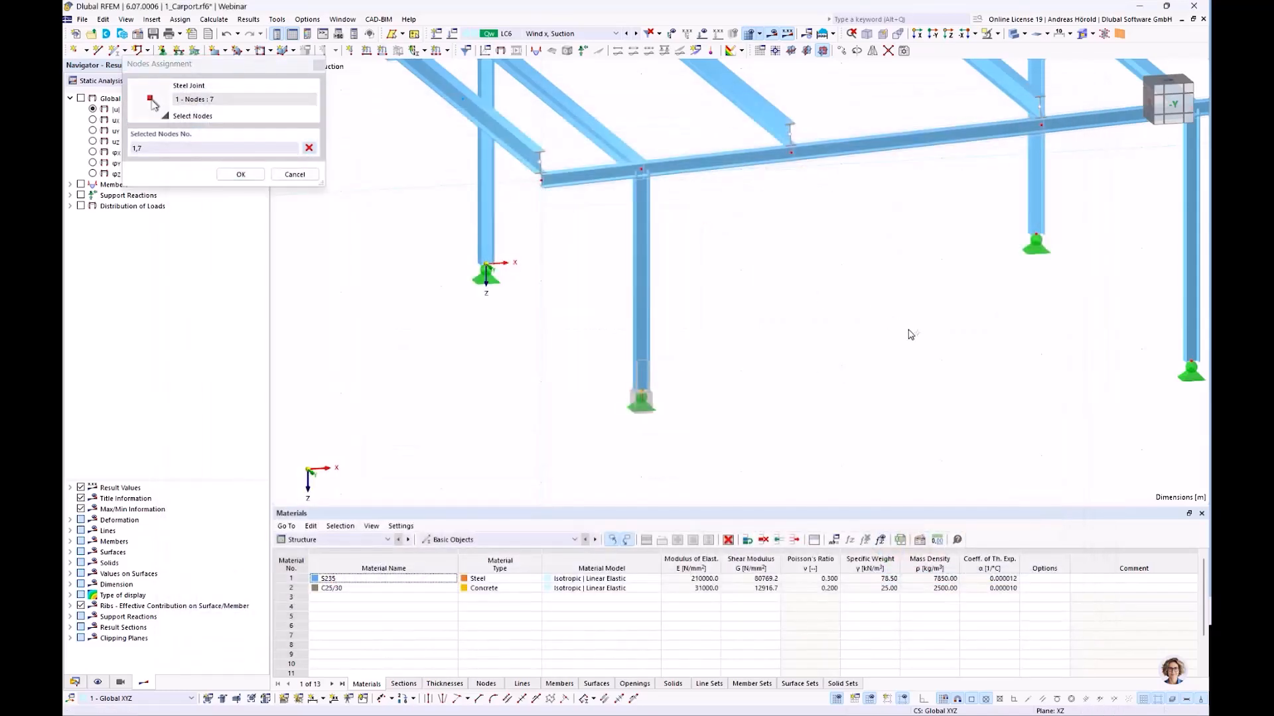
{"action": "scroll", "coordinate": [909, 332], "scroll_direction": "down", "scroll_amount": 3}
{"action": "scroll", "coordinate": [876, 327], "scroll_direction": "up", "scroll_amount": 4}
{"action": "left_click_drag", "start_coordinate": [897, 416], "coordinate": [1209, 163]}
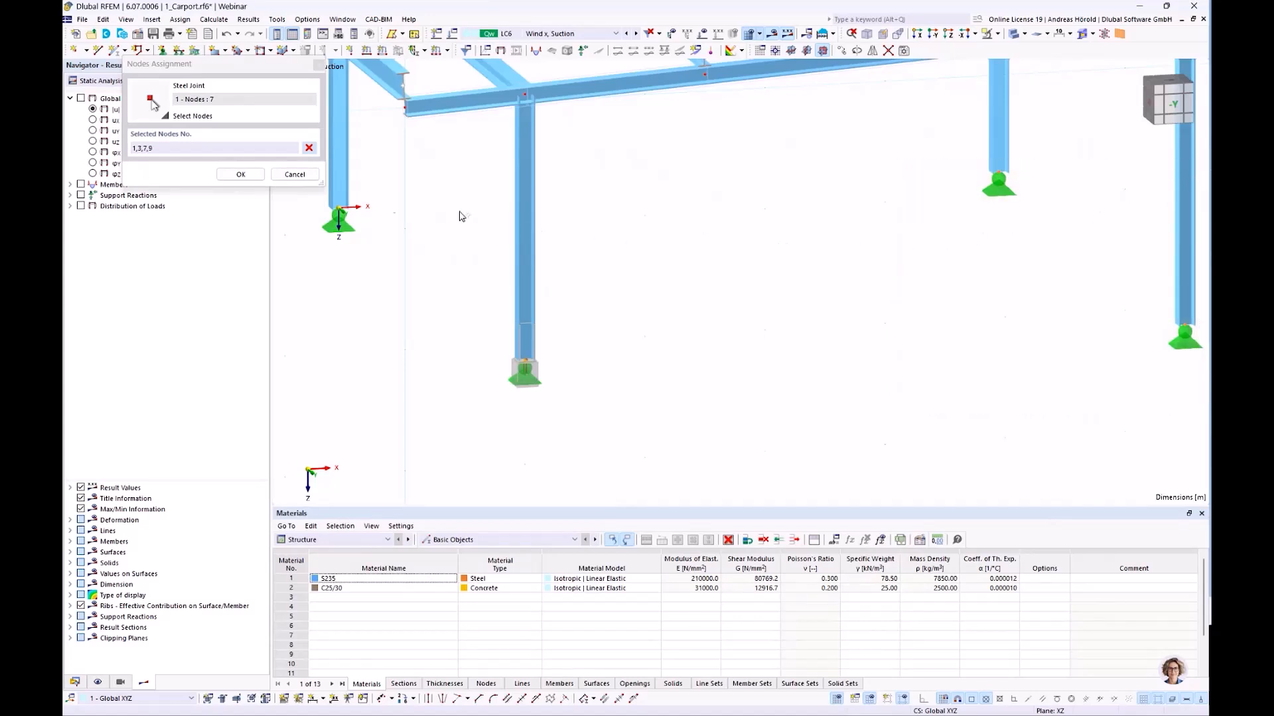
{"action": "left_click", "coordinate": [240, 175]}
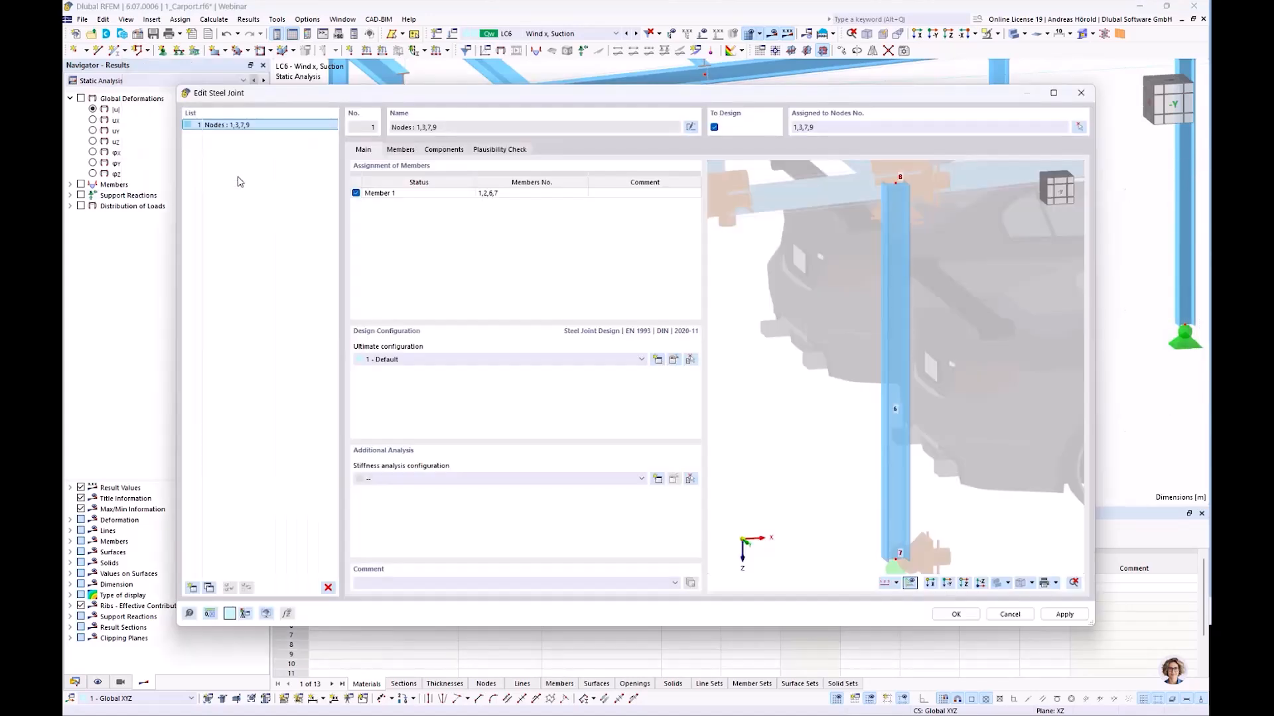
{"action": "left_click", "coordinate": [956, 614]}
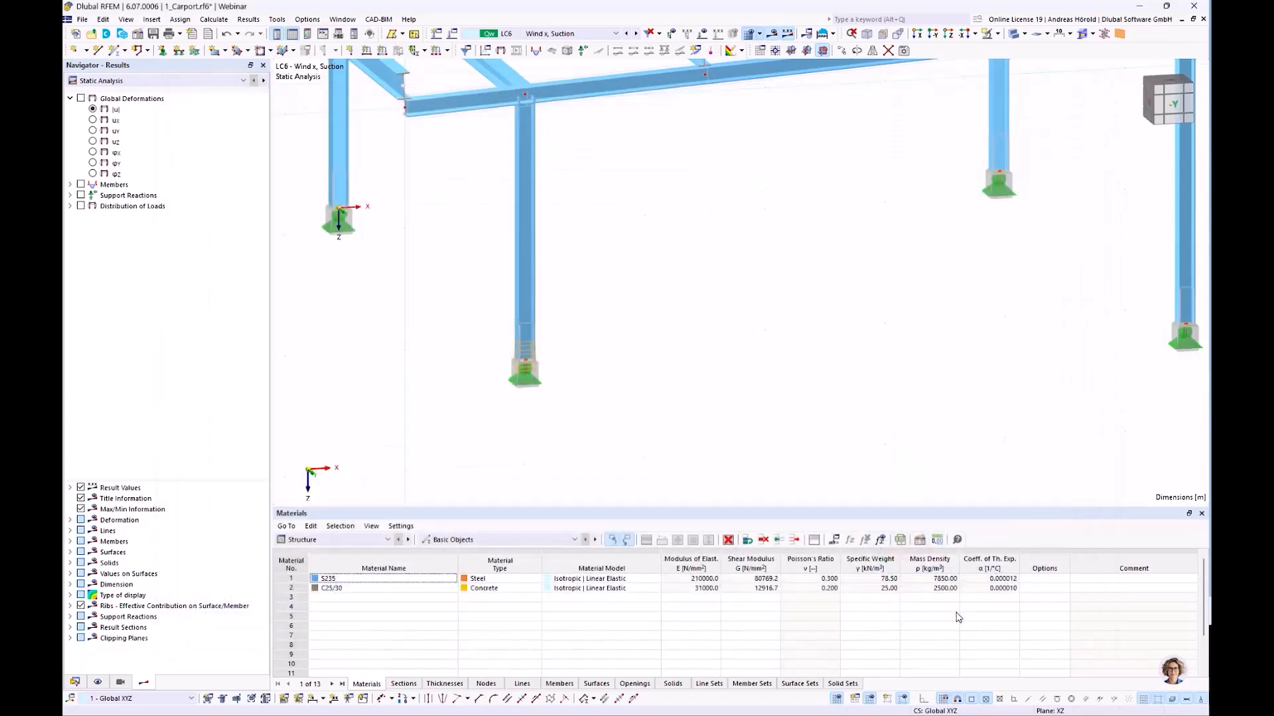
Create a second steel joint and assign it to node 8, where the column head meets the roof beams
{"action": "scroll", "coordinate": [1053, 360], "scroll_direction": "down", "scroll_amount": 2}
{"action": "middle_click_drag", "start_coordinate": [985, 286], "coordinate": [858, 386]}
{"action": "middle_click_drag", "start_coordinate": [761, 390], "coordinate": [790, 344]}
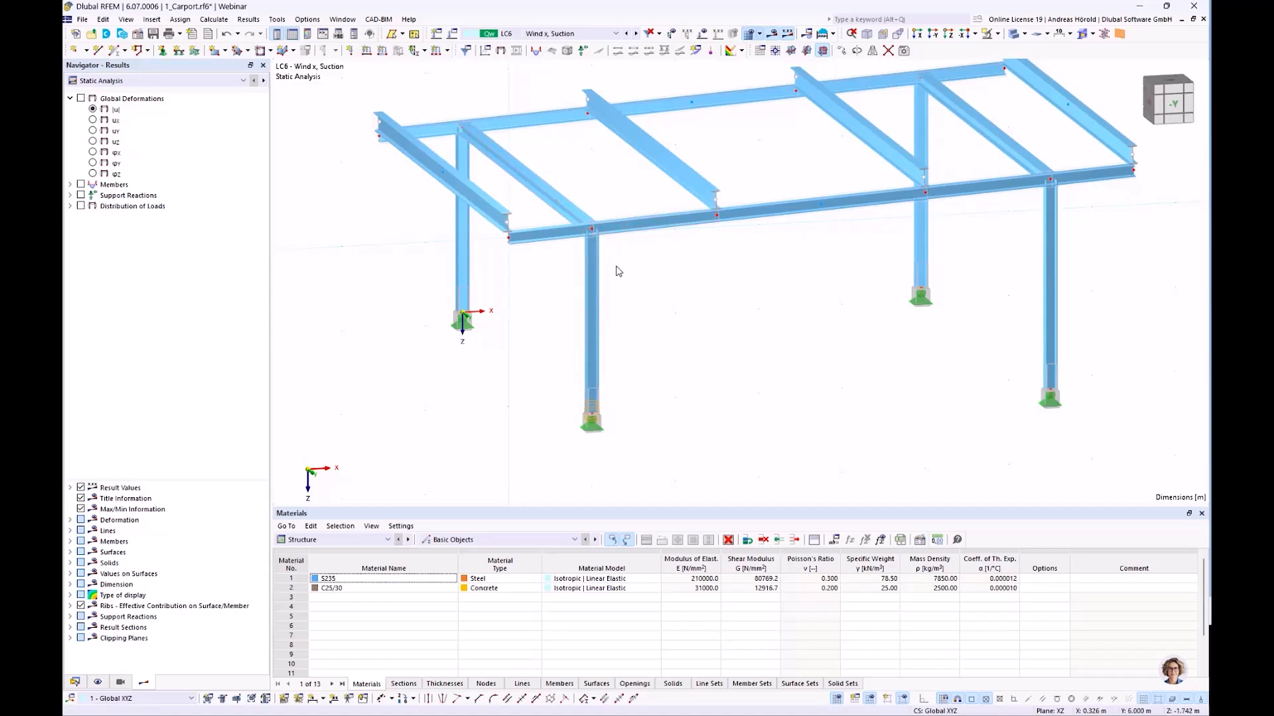
{"action": "mouse_move", "coordinate": [606, 253]}
{"action": "middle_mouse_down", "text": "ctrl"}
{"action": "mouse_move", "coordinate": [784, 231]}
{"action": "mouse_move", "coordinate": [799, 208]}
{"action": "mouse_move", "coordinate": [652, 303]}
{"action": "mouse_move", "coordinate": [628, 259]}
{"action": "mouse_move", "coordinate": [621, 266]}
{"action": "middle_mouse_up", "text": "ctrl"}
{"action": "scroll", "coordinate": [770, 336], "scroll_direction": "down", "scroll_amount": 1}
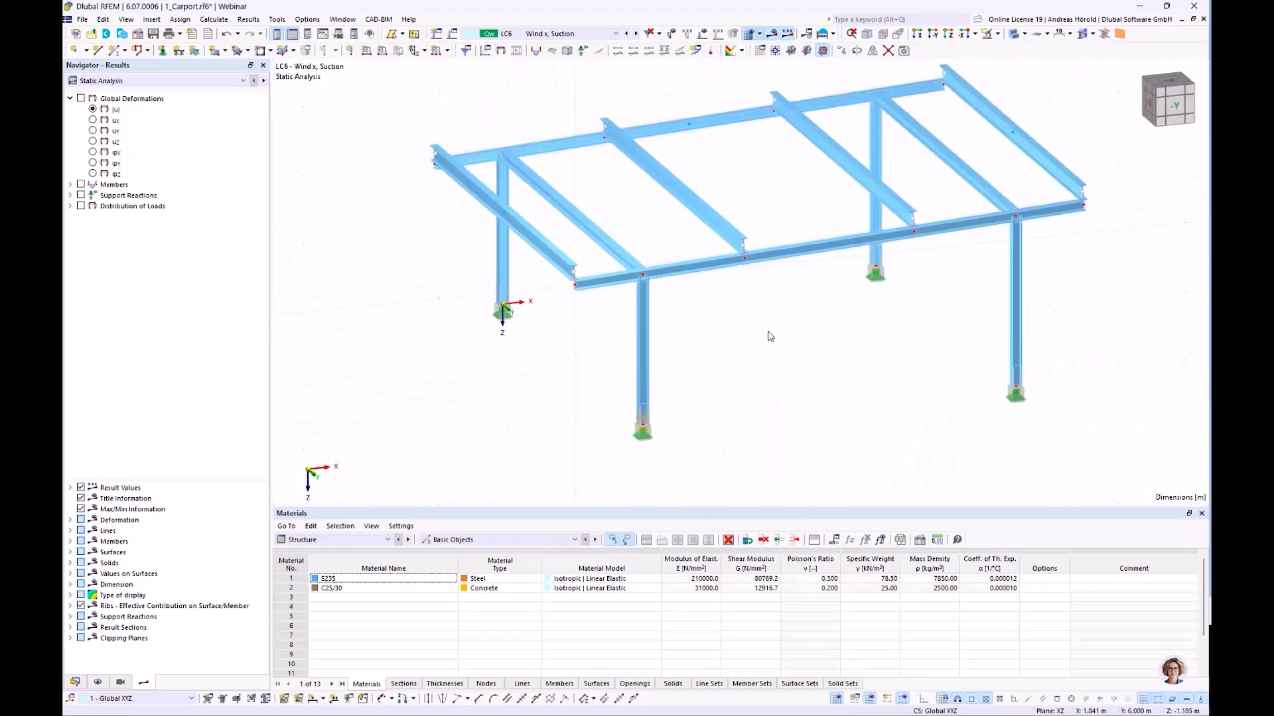
{"action": "mouse_move", "coordinate": [731, 333]}
{"action": "middle_mouse_down"}
{"action": "mouse_move", "coordinate": [690, 364]}
{"action": "mouse_move", "coordinate": [716, 345]}
{"action": "mouse_move", "coordinate": [723, 356]}
{"action": "middle_mouse_up"}
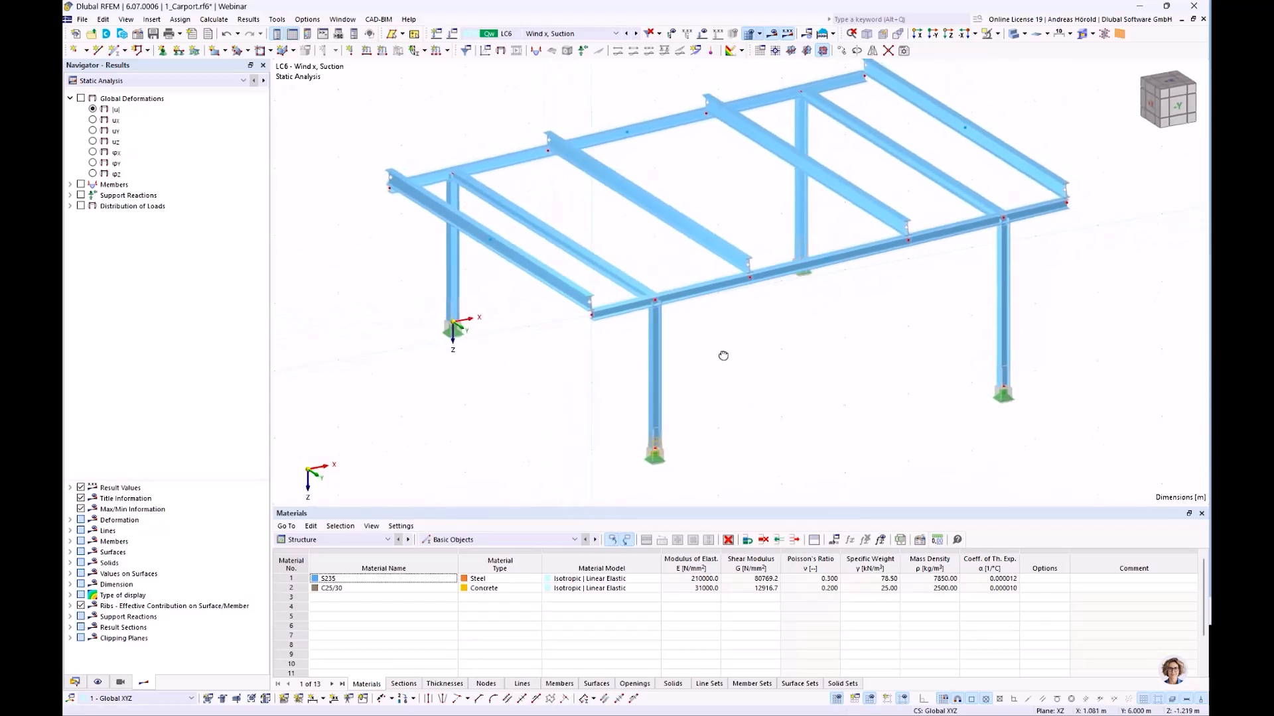
{"action": "scroll", "coordinate": [684, 322], "scroll_direction": "up", "scroll_amount": 3}
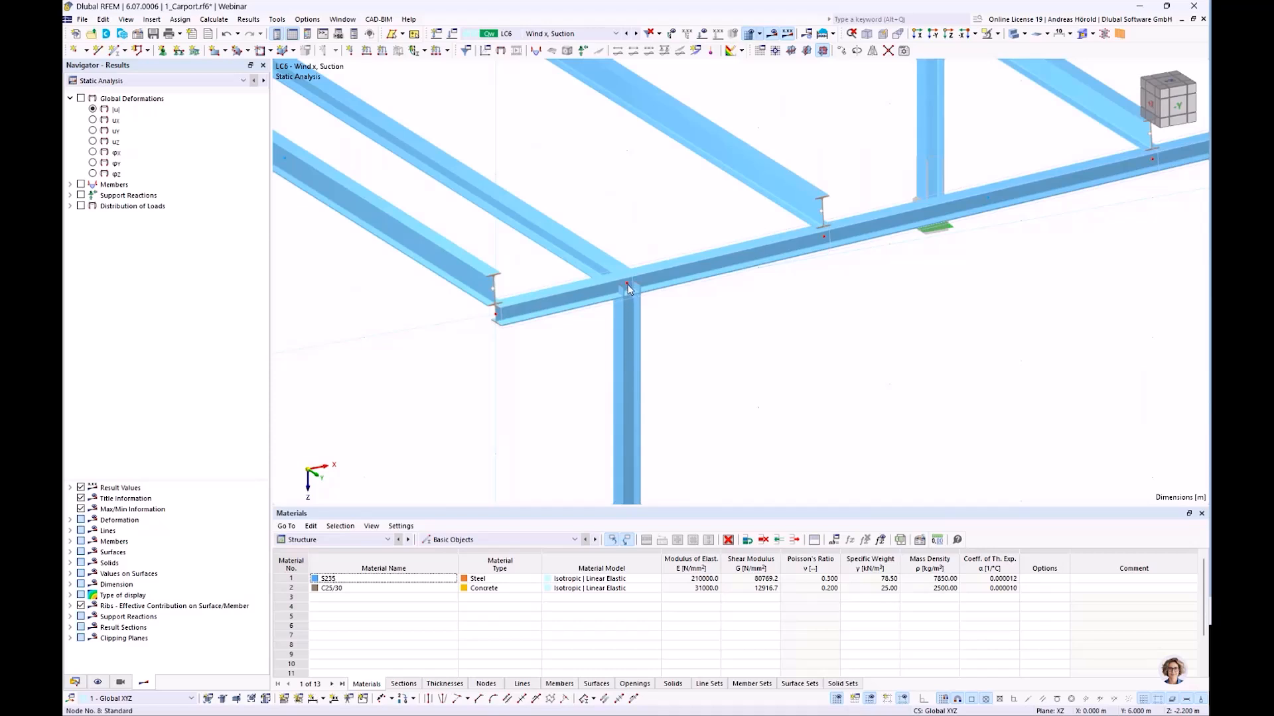
{"action": "mouse_move", "coordinate": [629, 289]}
{"action": "left_click", "coordinate": [75, 682]}
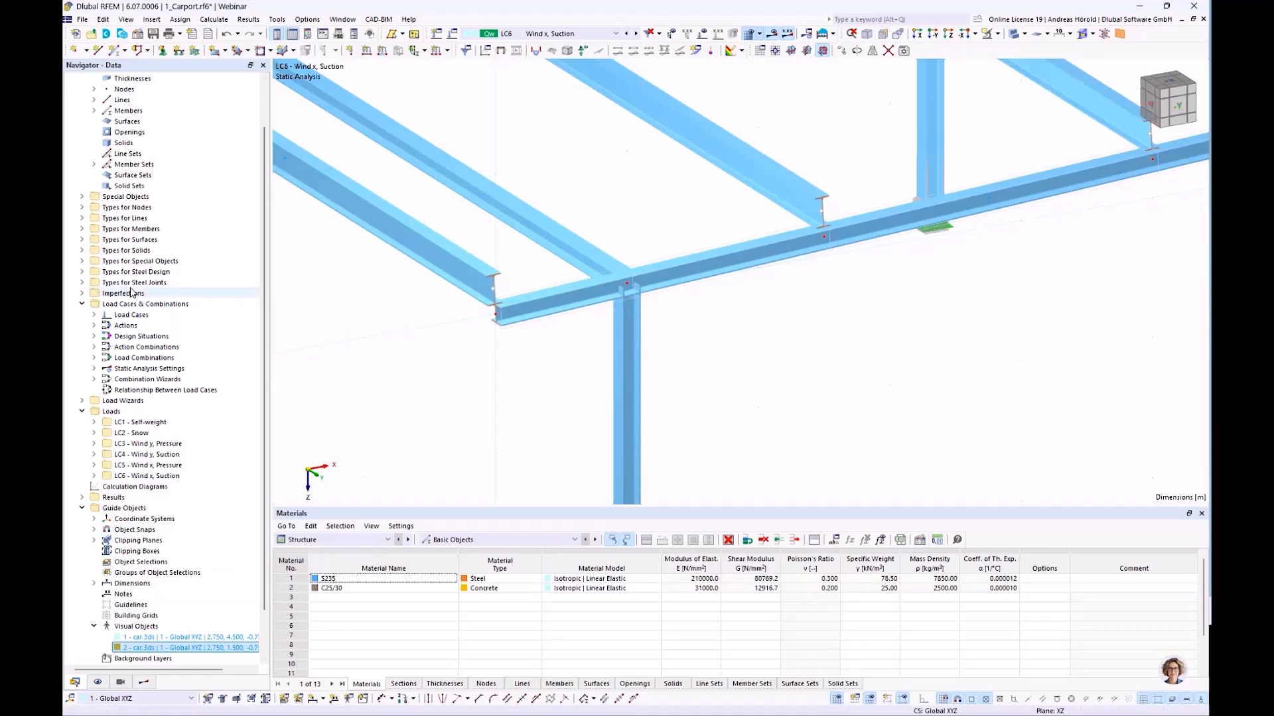
{"action": "left_click", "coordinate": [83, 285]}
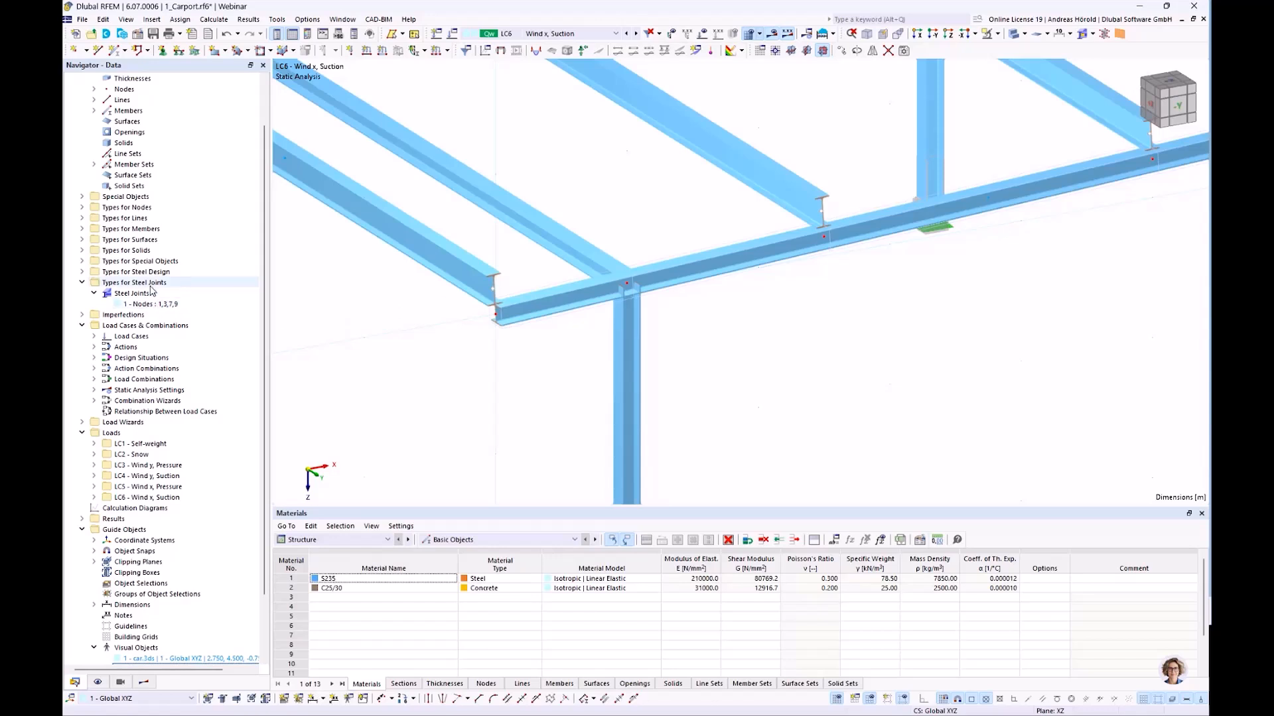
{"action": "right_click", "coordinate": [142, 295]}
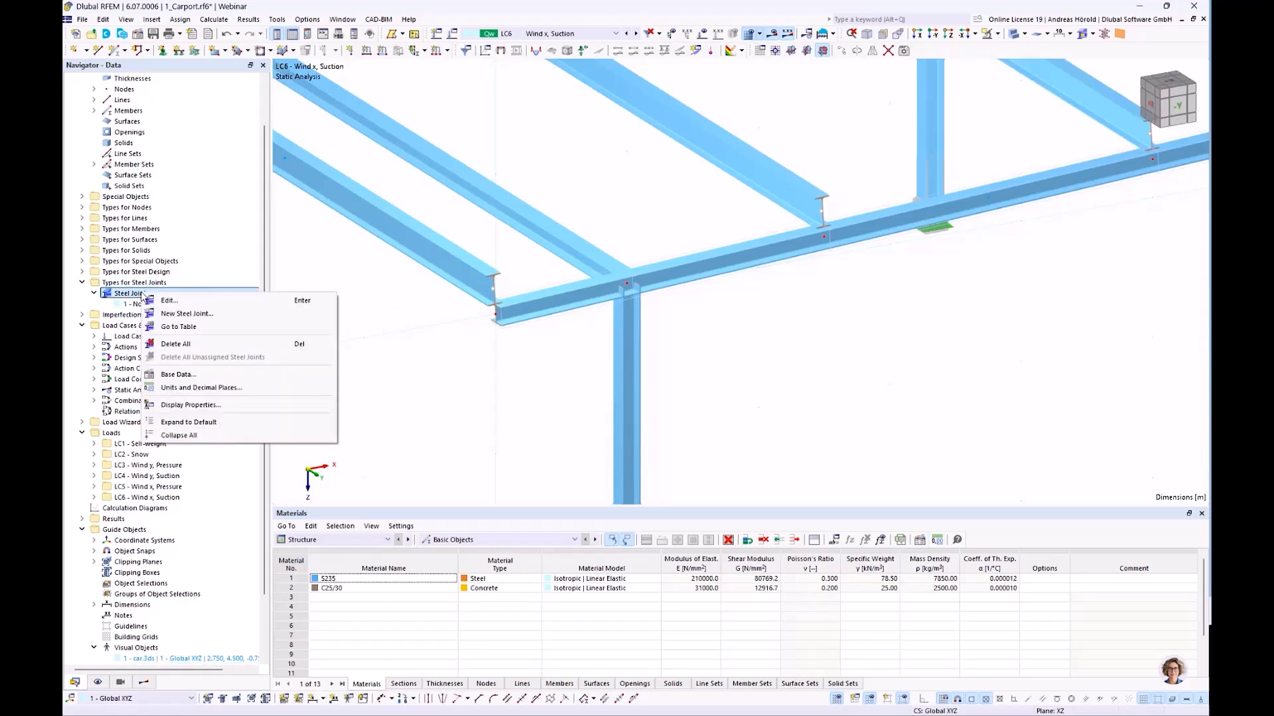
{"action": "left_click", "coordinate": [209, 314]}
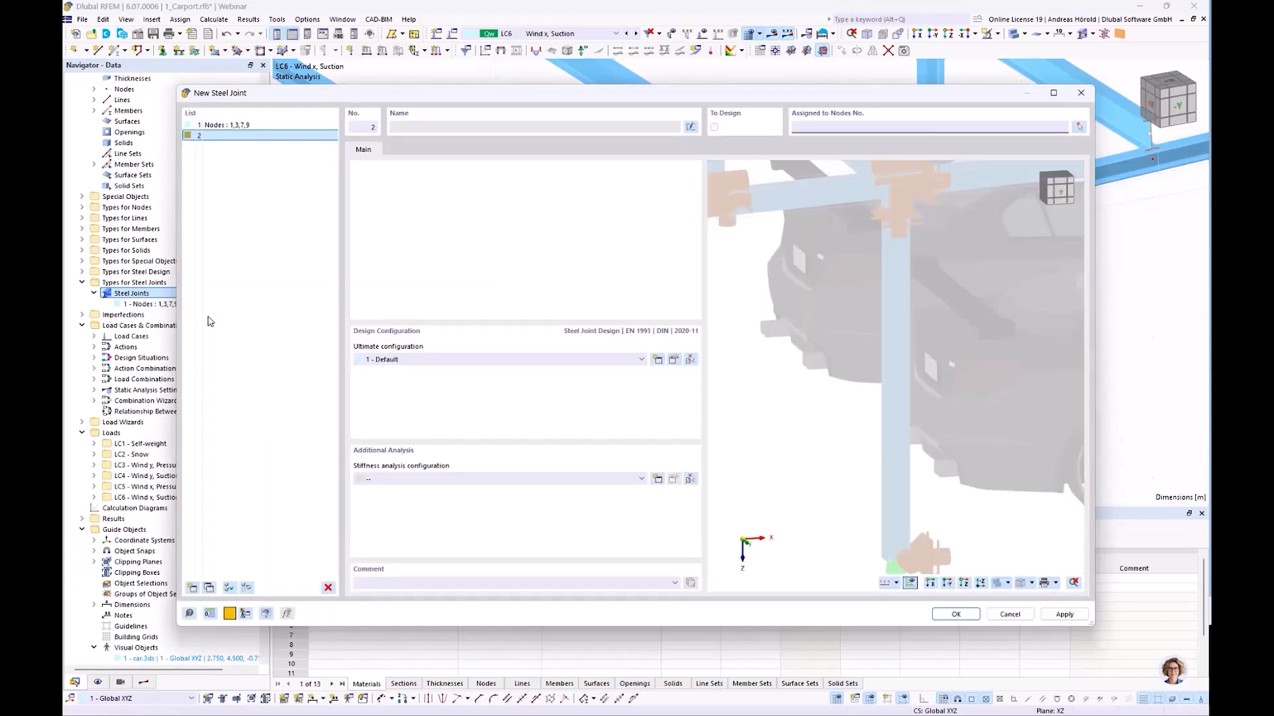
{"action": "left_click", "coordinate": [1078, 130]}
{"action": "left_click", "coordinate": [627, 284]}
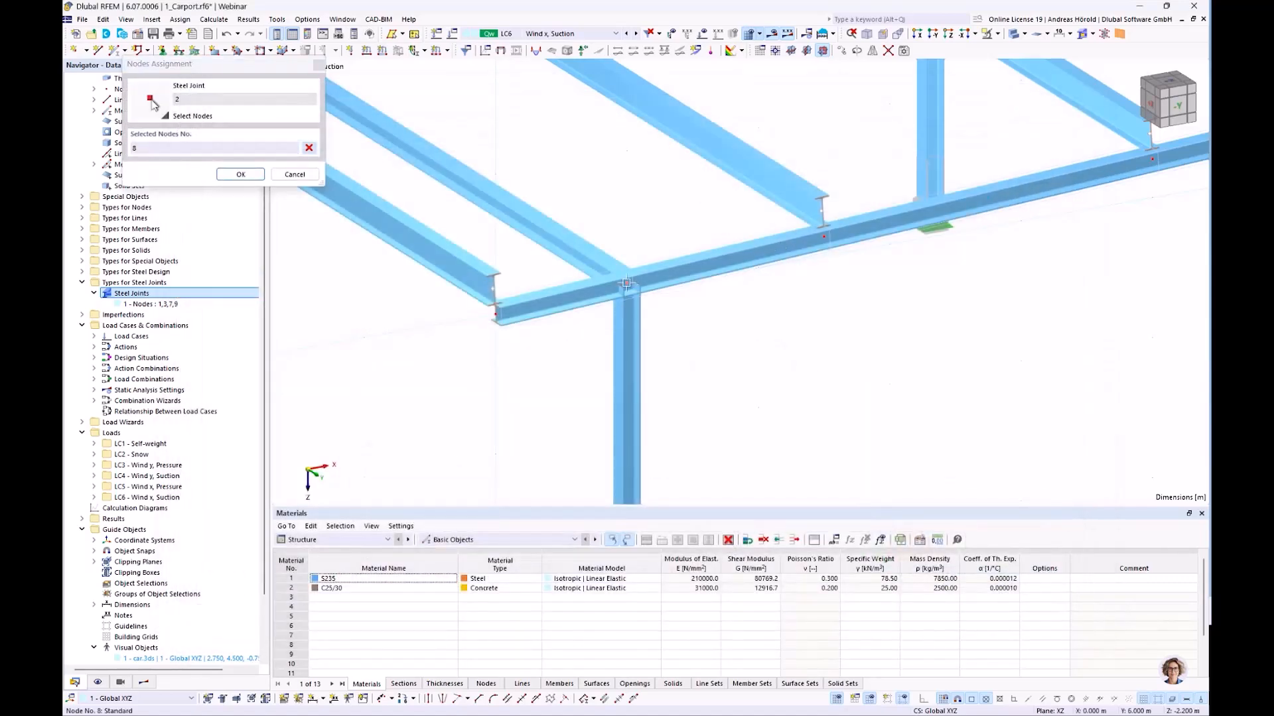
{"action": "left_click", "coordinate": [244, 175]}
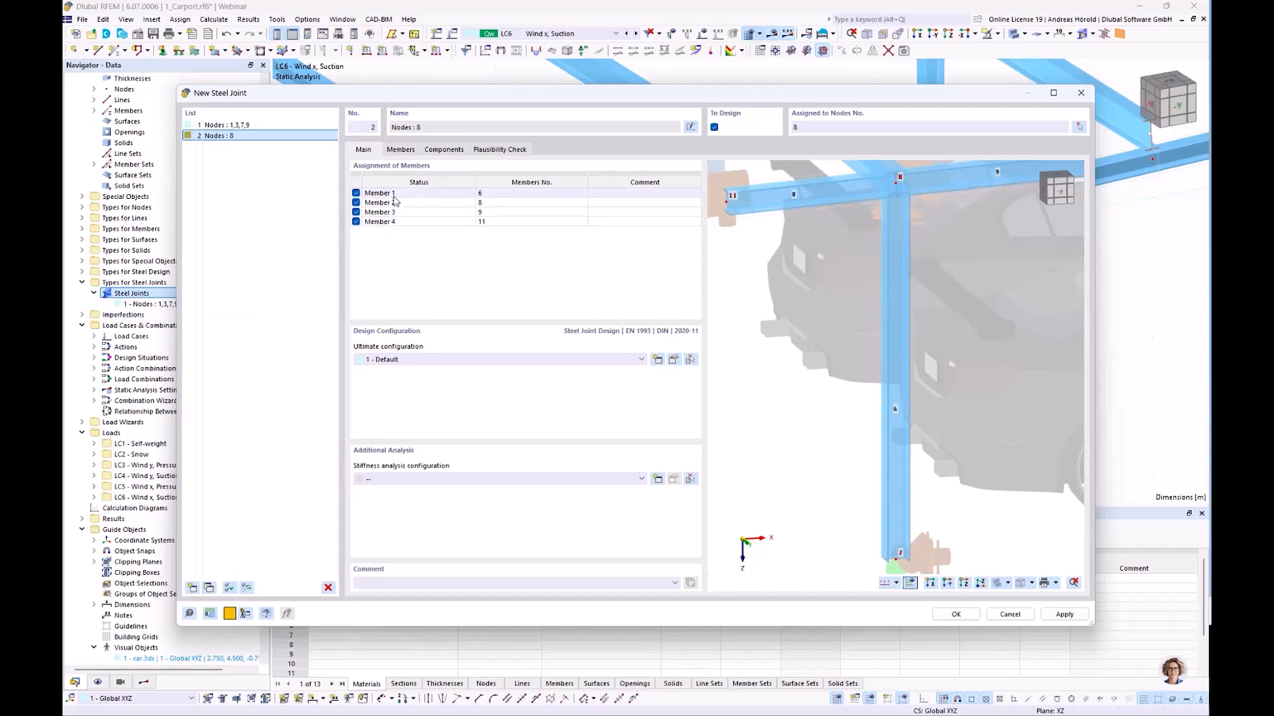
Assign the stiffness analysis configuration "Initial stiffness | No interaction" to the node 8 joint and review its design parameters
{"action": "scroll", "coordinate": [813, 321], "scroll_direction": "down", "scroll_amount": 2}
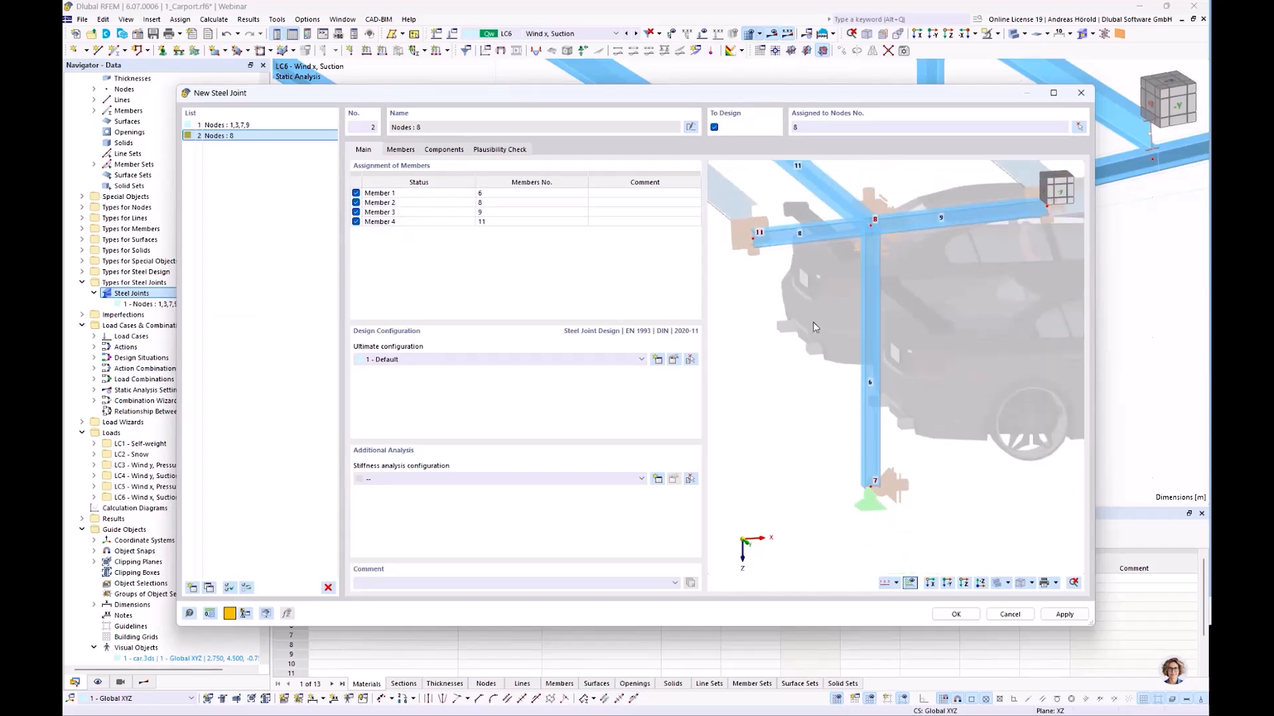
{"action": "scroll", "coordinate": [811, 236], "scroll_direction": "up", "scroll_amount": 1}
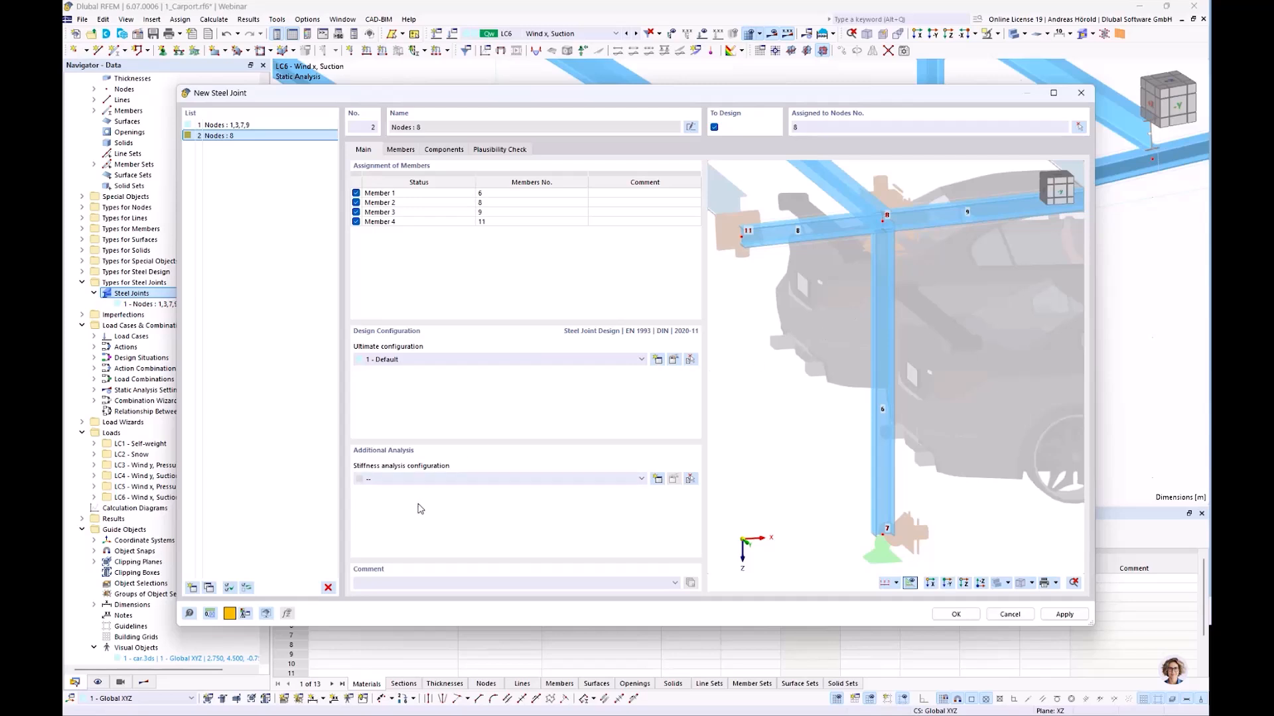
{"action": "left_click", "coordinate": [593, 480]}
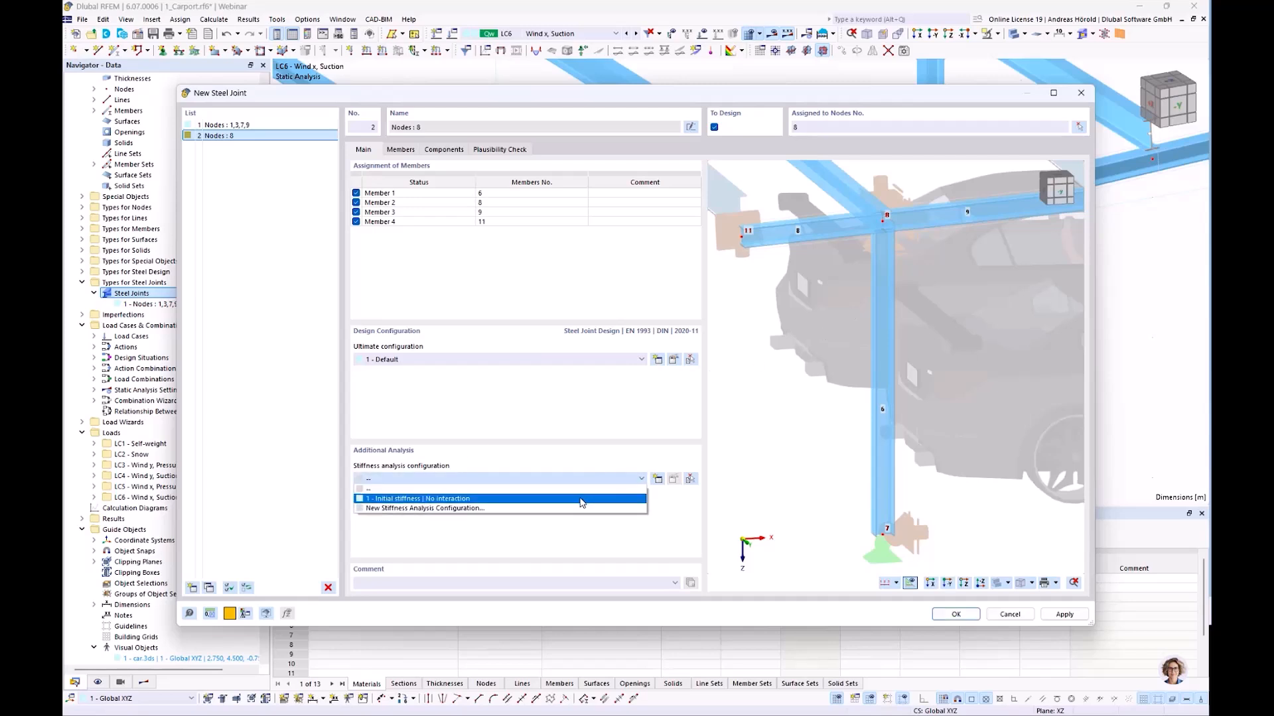
{"action": "left_click", "coordinate": [582, 499]}
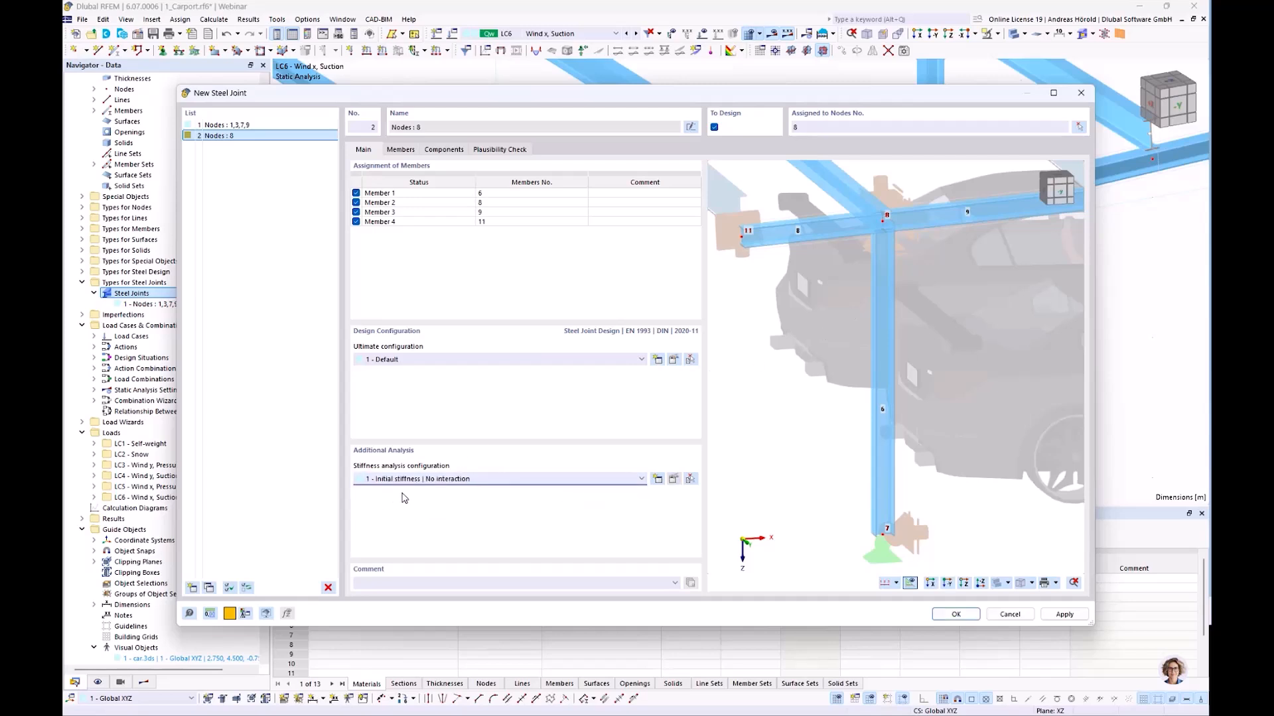
{"action": "left_click", "coordinate": [673, 479]}
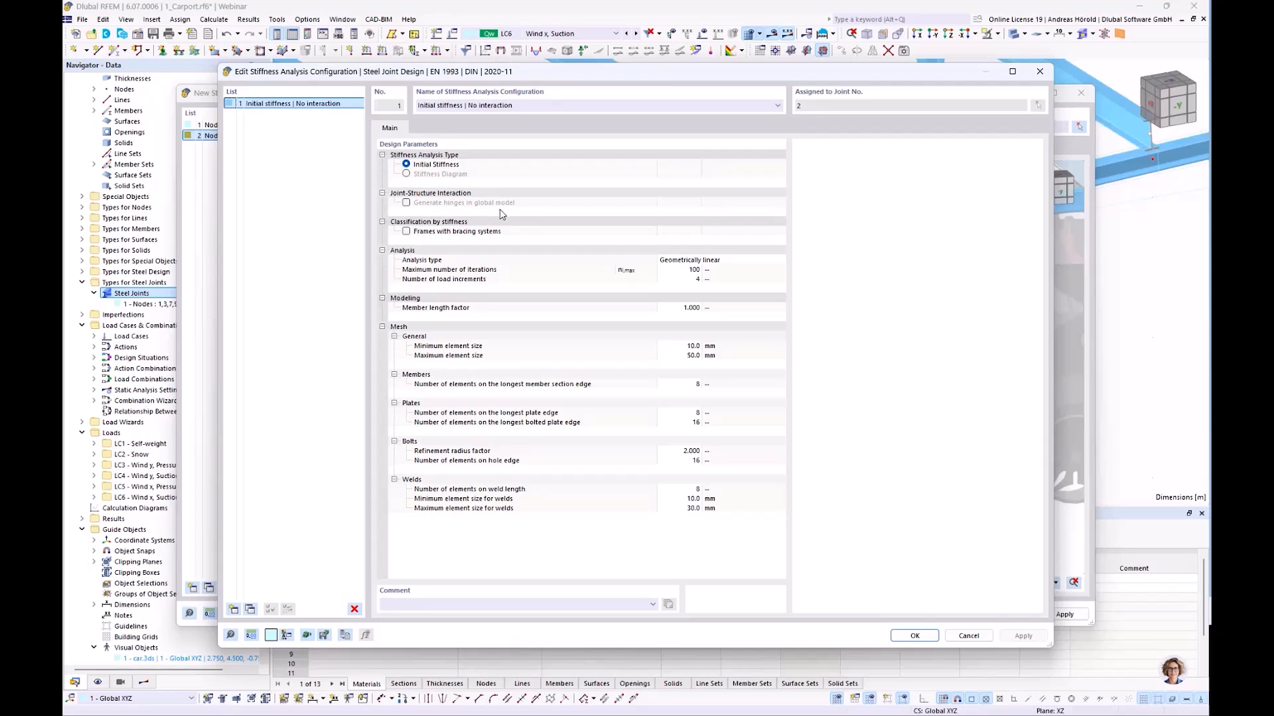
{"action": "left_click", "coordinate": [968, 635]}
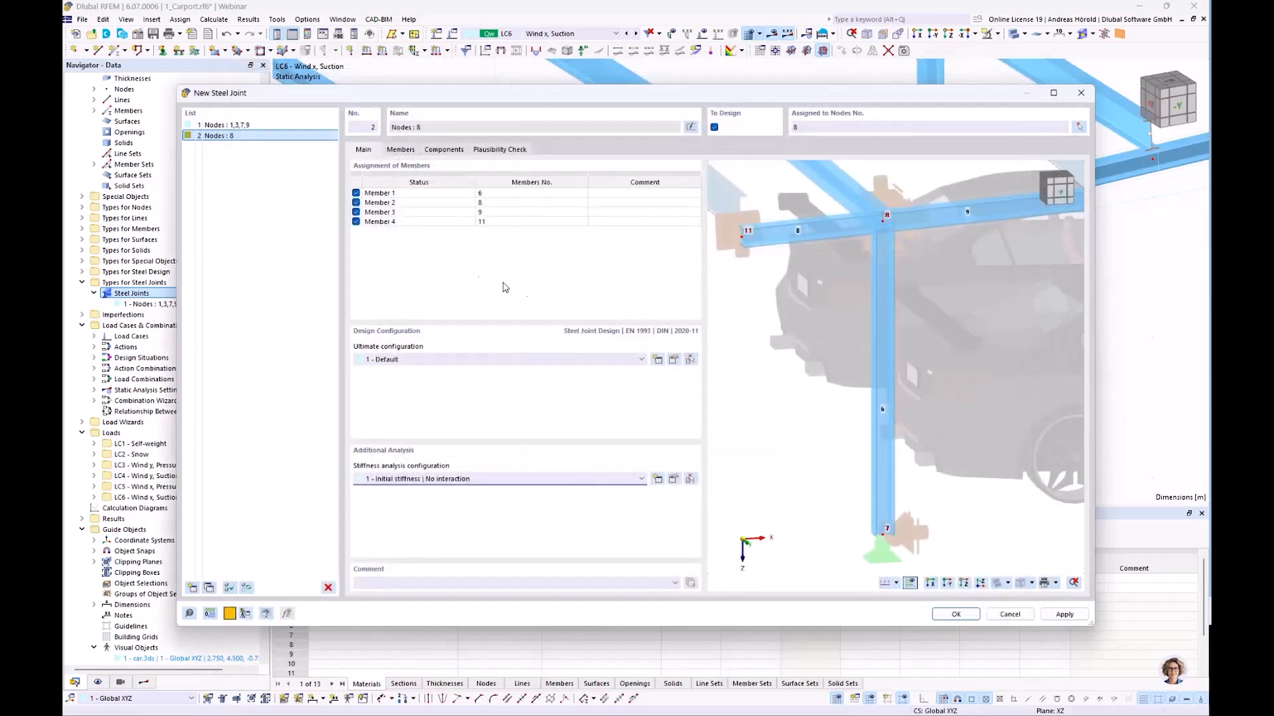
Define Members 2 and 3, the two beam segments running through node 8, as Continuous in the joint
{"action": "left_click", "coordinate": [406, 150]}
{"action": "left_click", "coordinate": [464, 195]}
{"action": "scroll", "coordinate": [1029, 489], "scroll_direction": "up", "scroll_amount": 3}
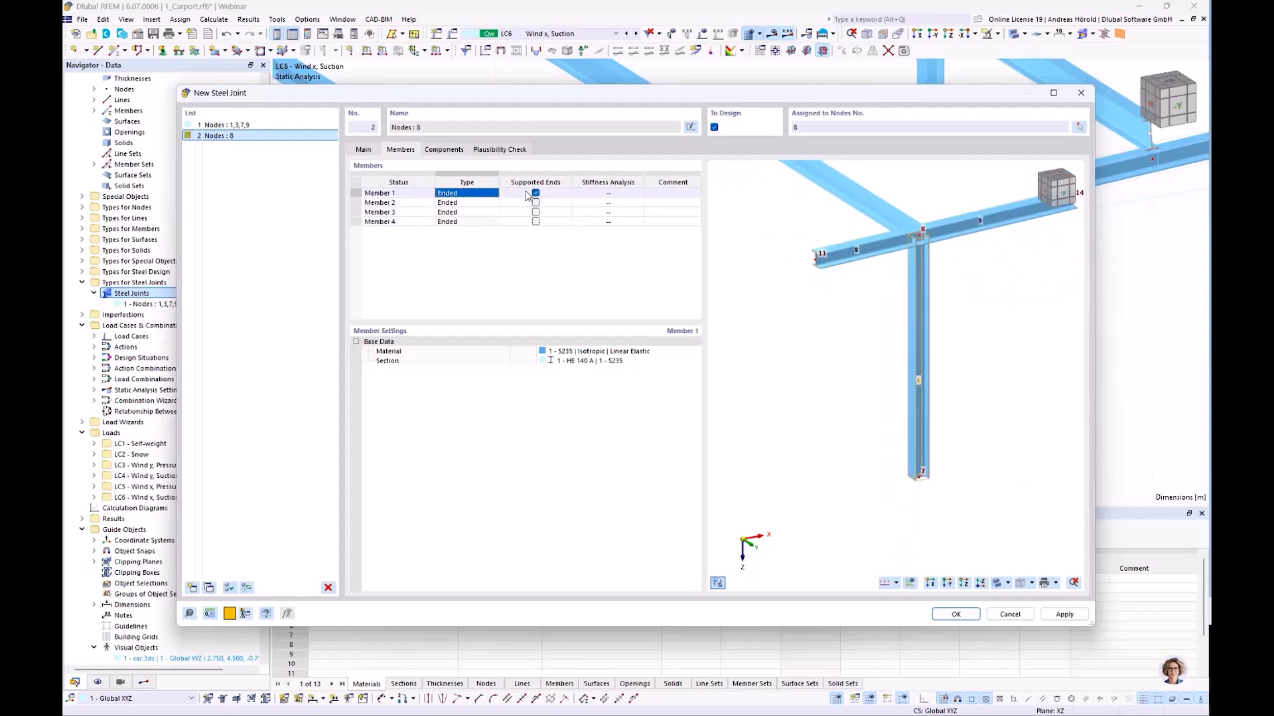
{"action": "left_click", "coordinate": [467, 203]}
{"action": "left_click", "coordinate": [492, 202]}
{"action": "left_click", "coordinate": [479, 221]}
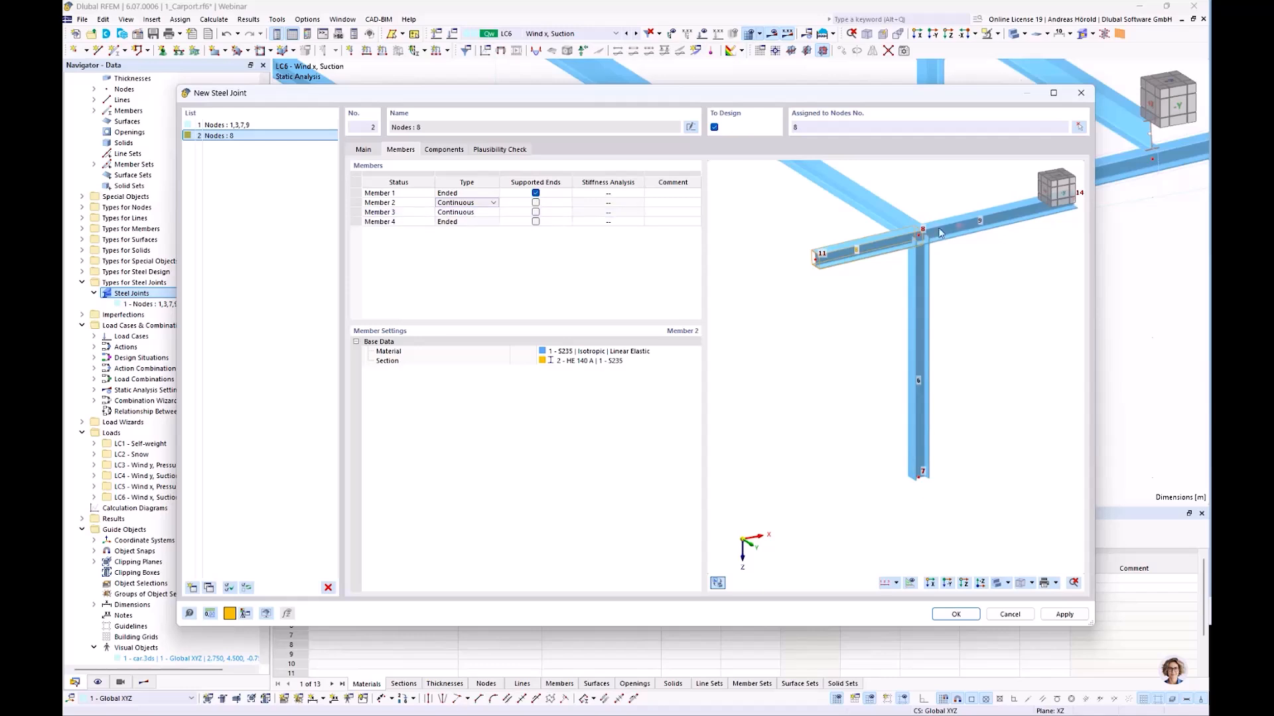
{"action": "left_click", "coordinate": [486, 213]}
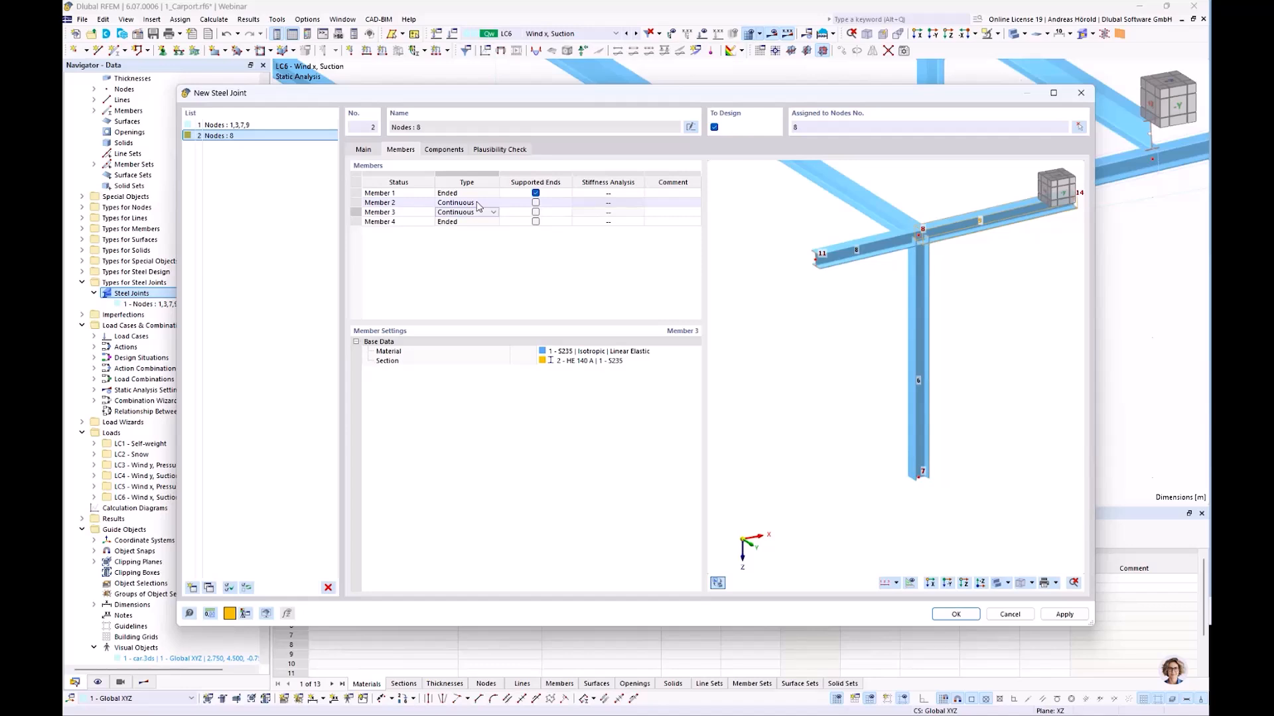
Activate the stiffness analysis of Member 1, the column, for the moments My and Mz
{"action": "left_click", "coordinate": [479, 194]}
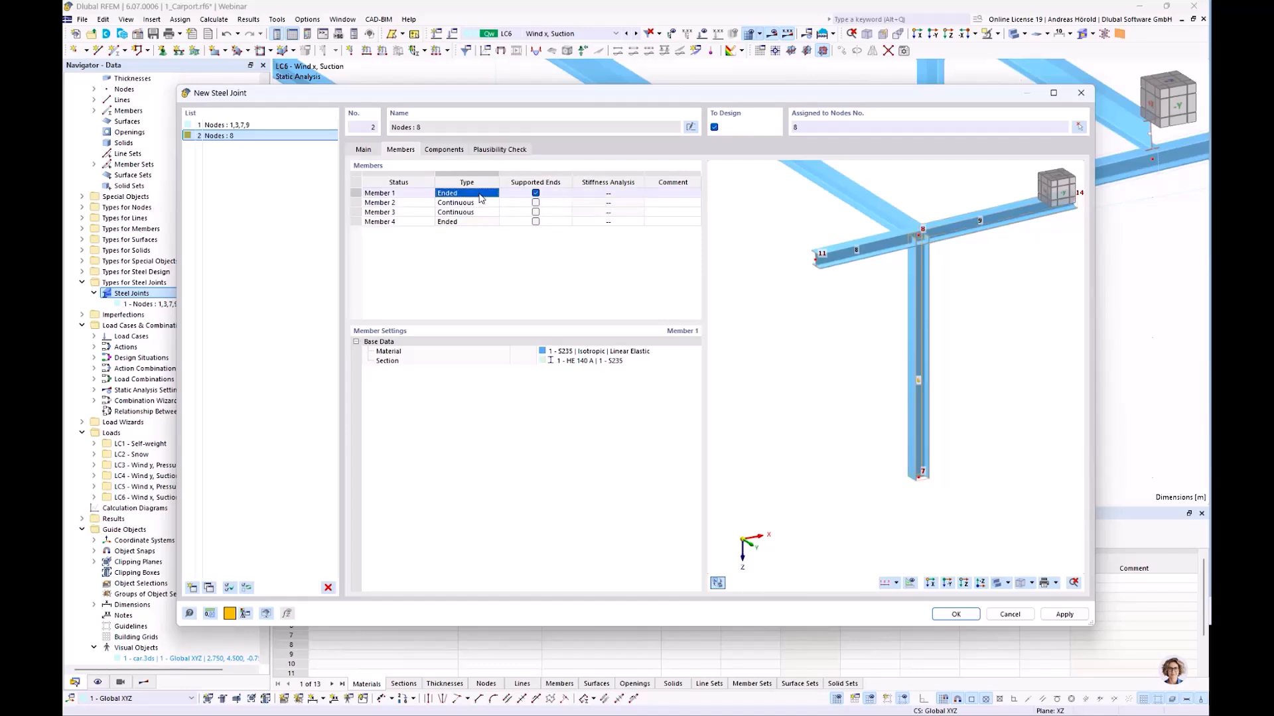
{"action": "left_click", "coordinate": [620, 193]}
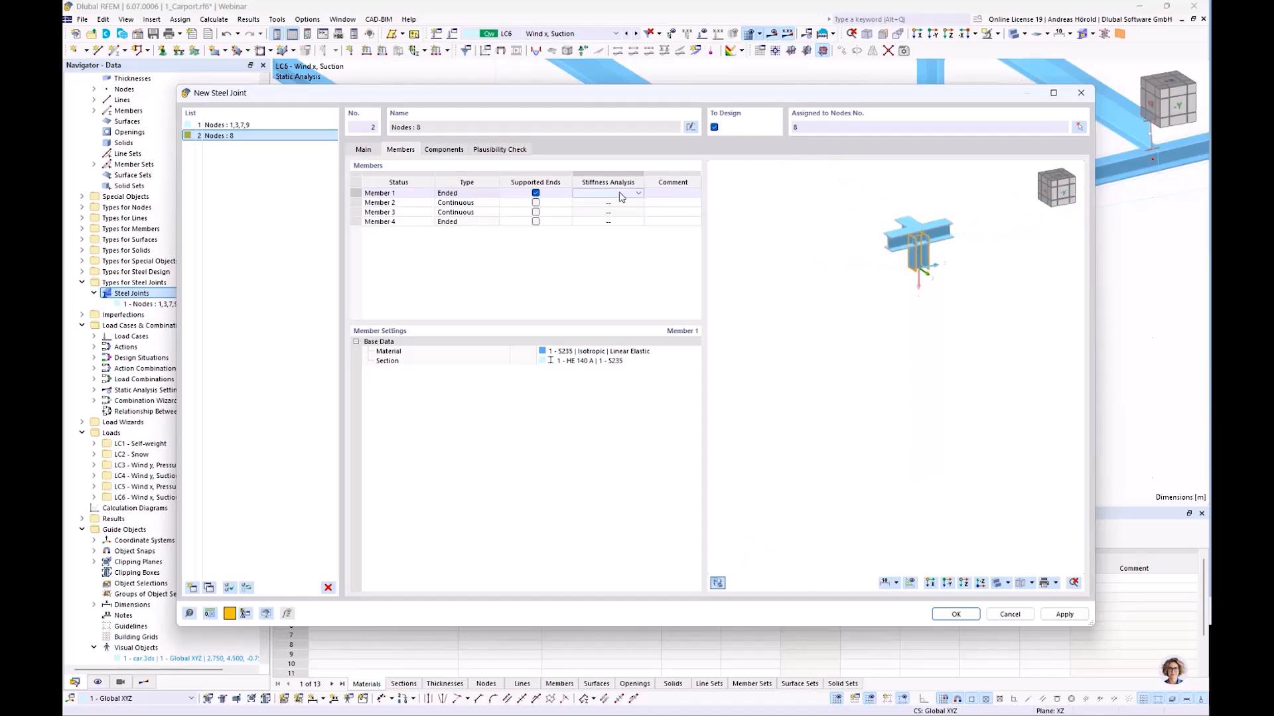
{"action": "left_click", "coordinate": [636, 194]}
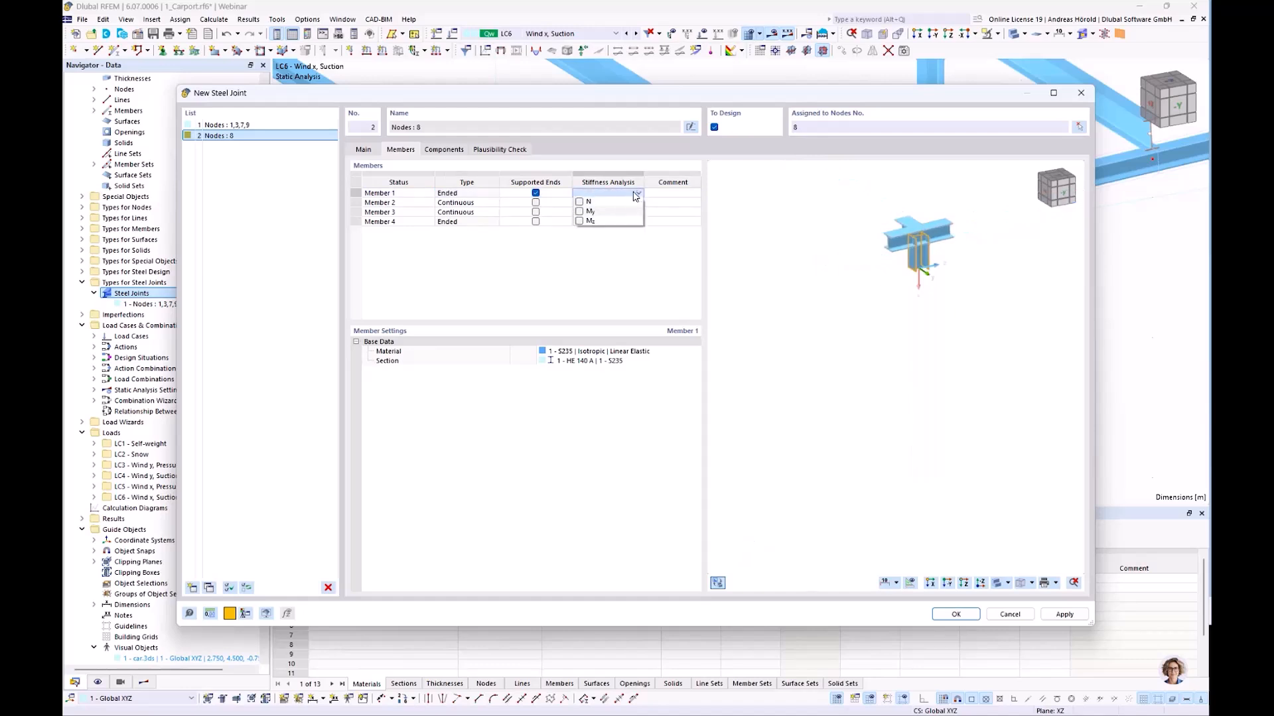
{"action": "left_click", "coordinate": [580, 212]}
{"action": "left_click", "coordinate": [579, 222]}
{"action": "left_click", "coordinate": [589, 233]}
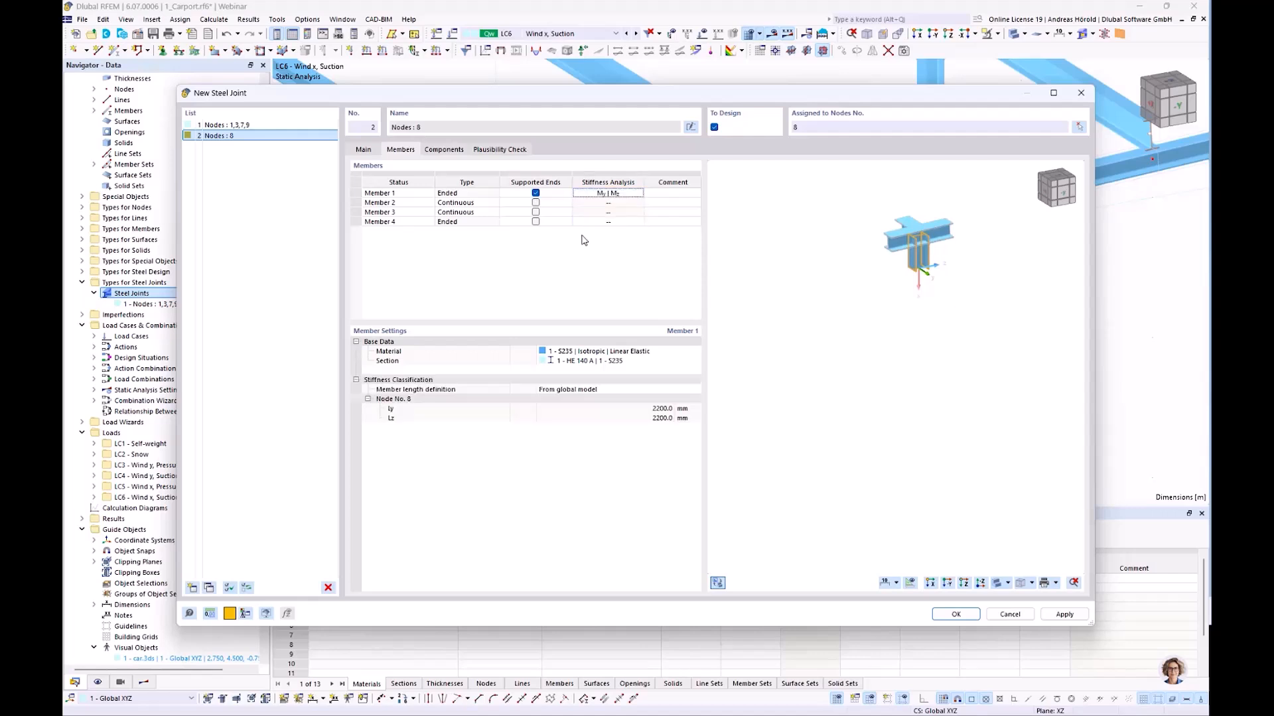
Activate the stiffness analysis of Member 4, the beam framing into the continuous one, for the moment My
{"action": "left_click", "coordinate": [542, 224]}
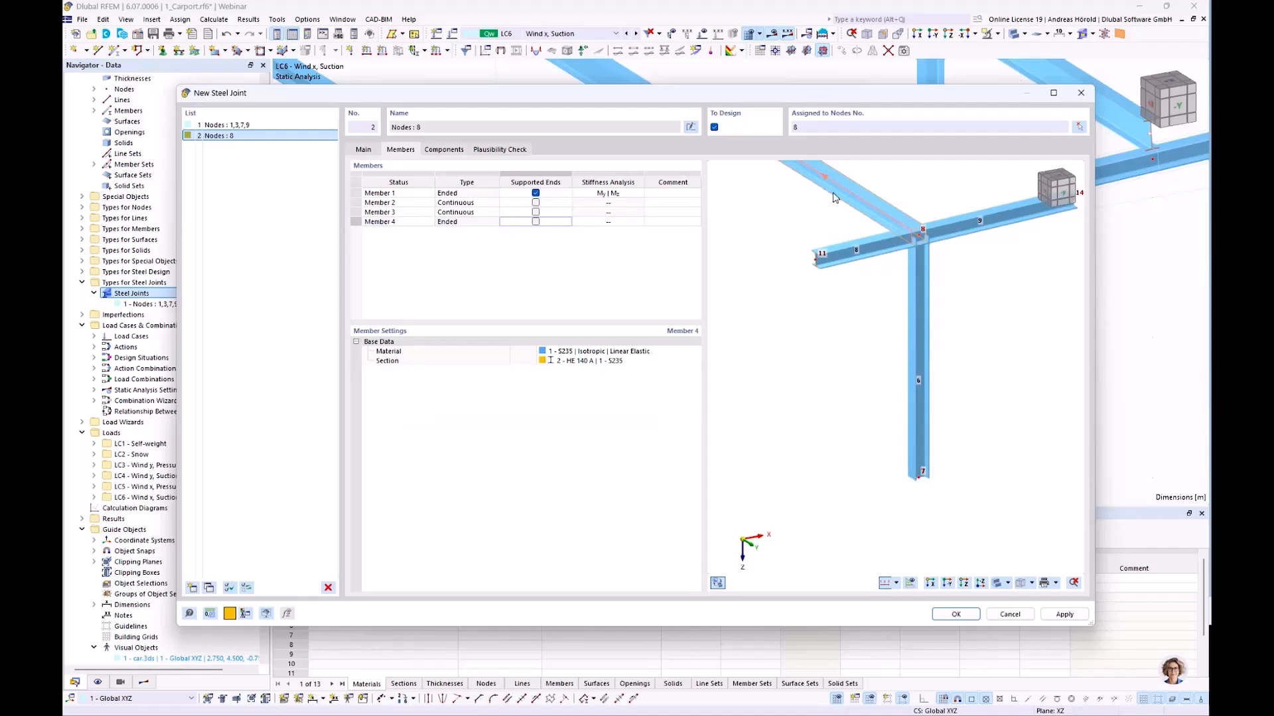
{"action": "left_click", "coordinate": [614, 222]}
{"action": "left_click", "coordinate": [640, 223]}
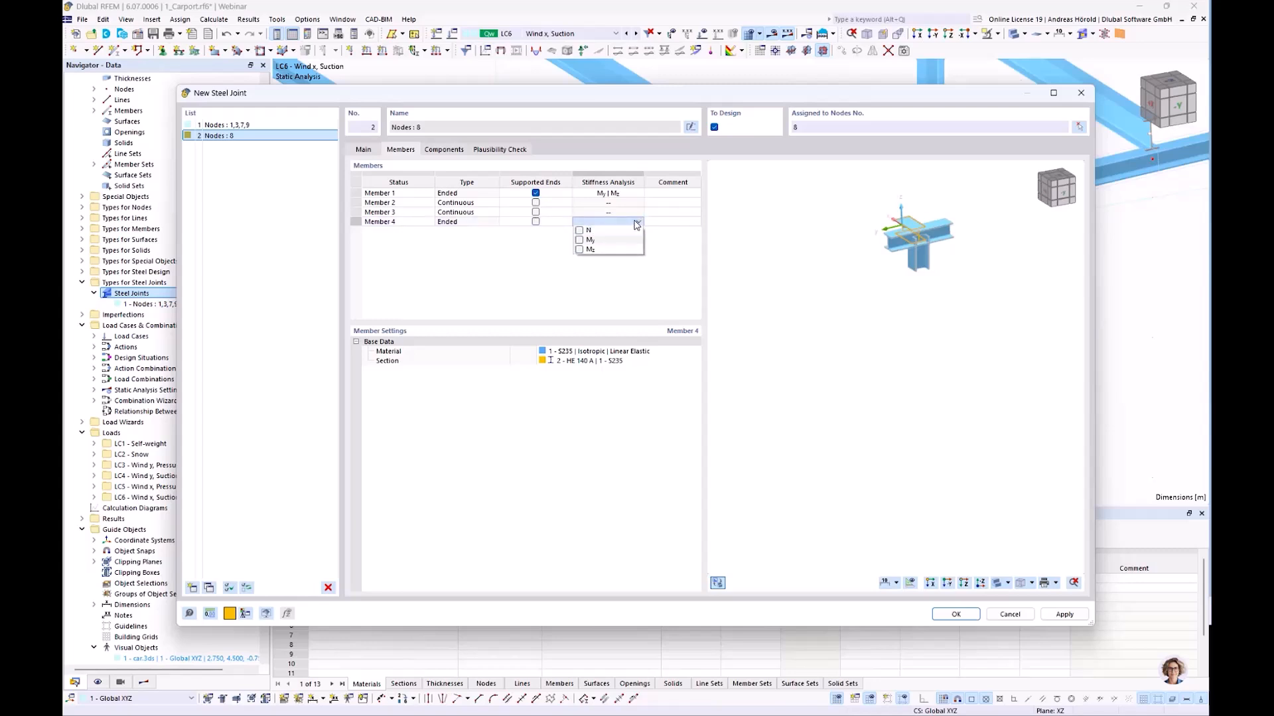
{"action": "left_click", "coordinate": [579, 240]}
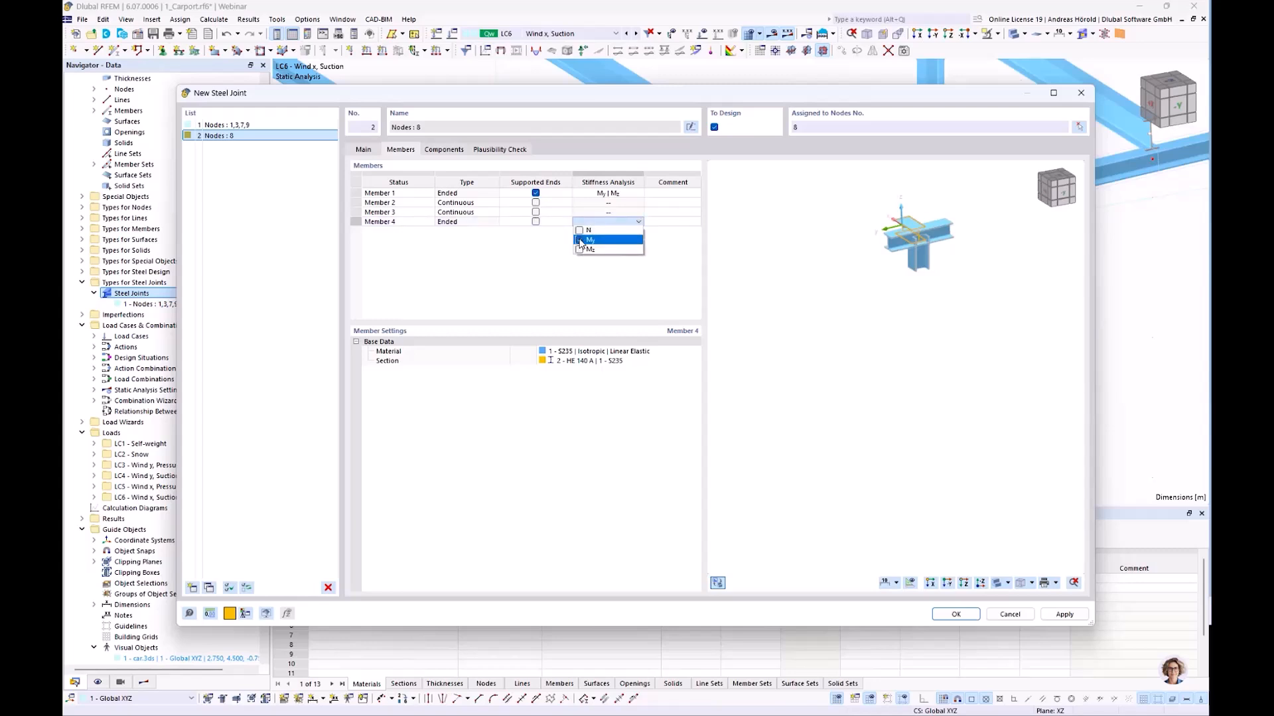
{"action": "left_click", "coordinate": [655, 290]}
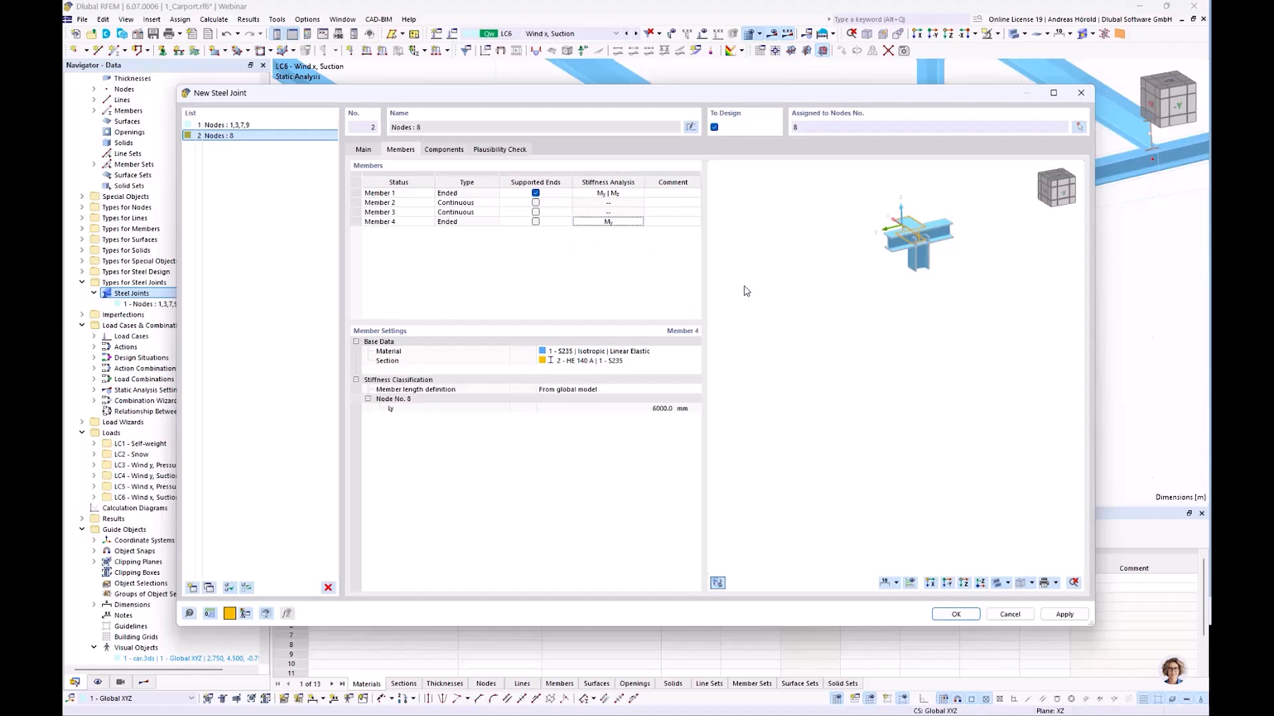
Add an End Plate component to the node 8 joint with Member 1 as its first connected member
{"action": "left_click", "coordinate": [442, 150]}
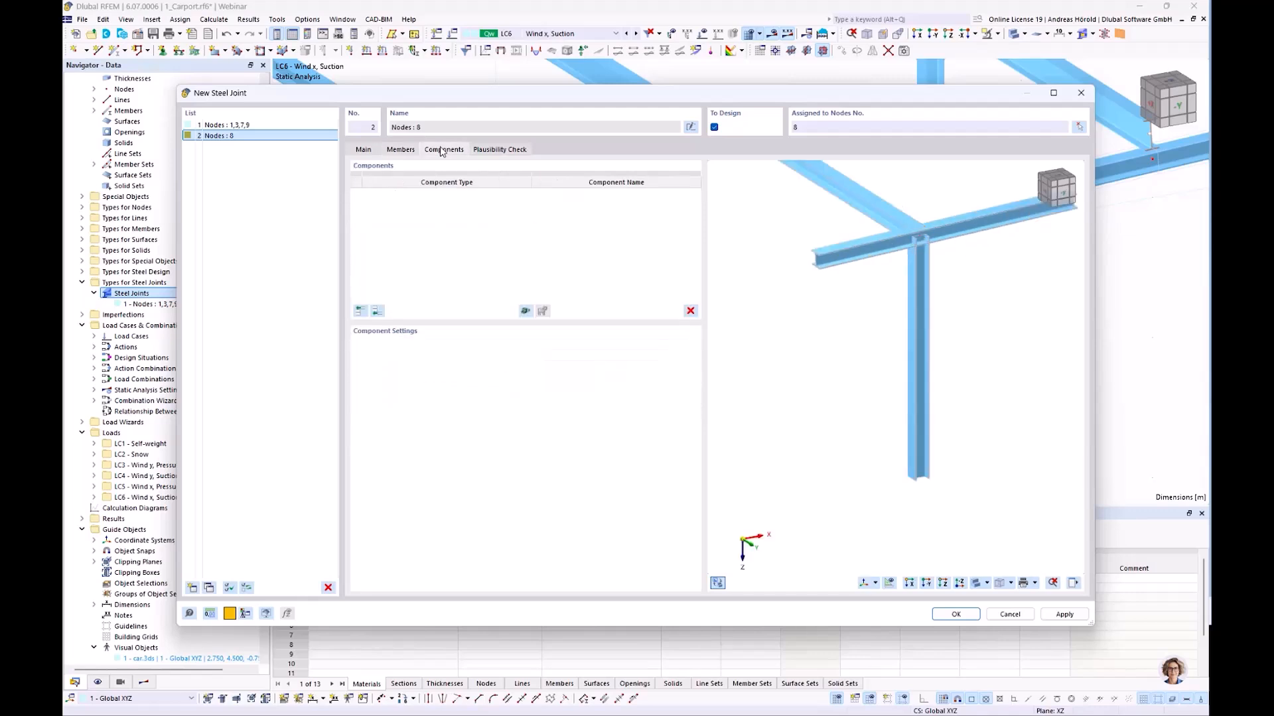
{"action": "left_click", "coordinate": [359, 311]}
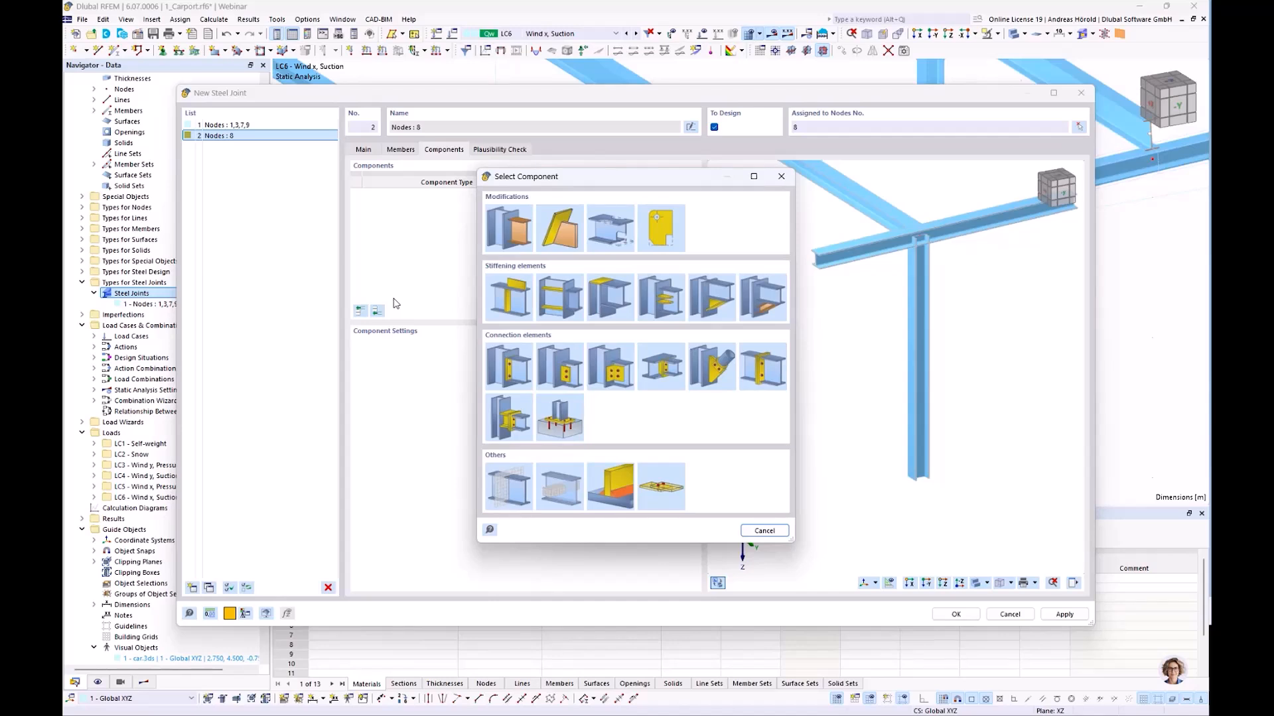
{"action": "left_click", "coordinate": [508, 369]}
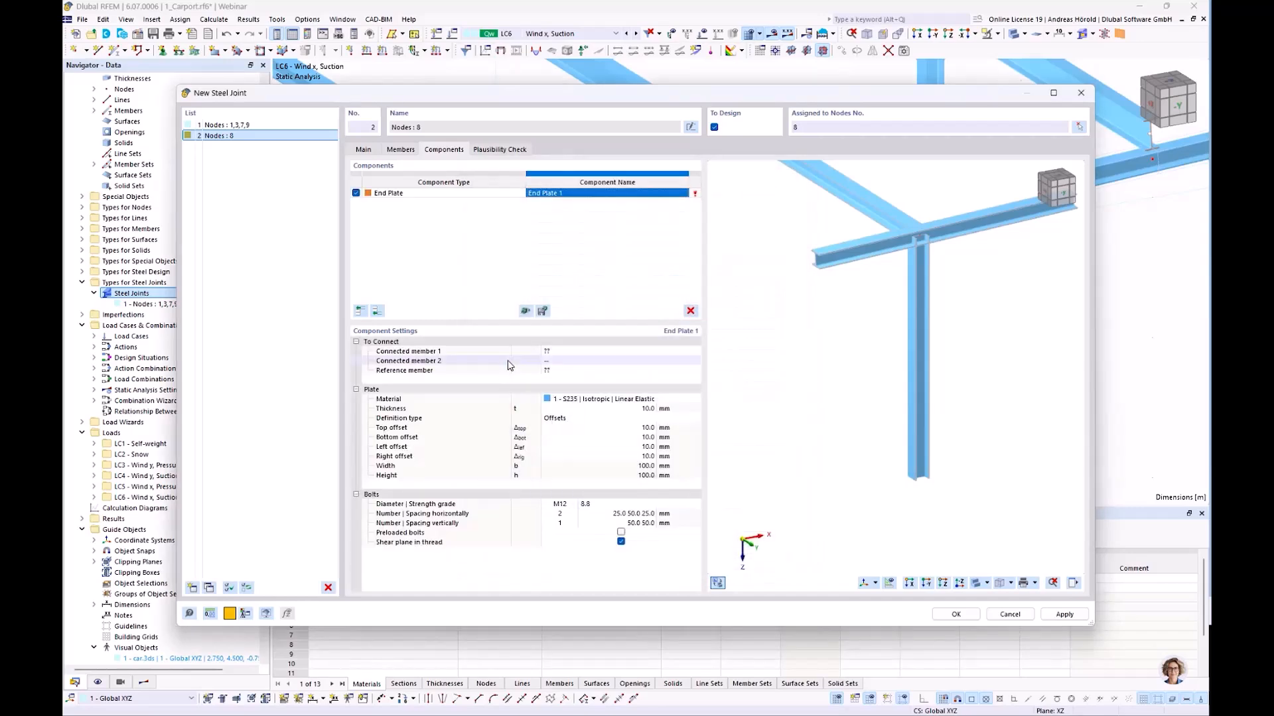
{"action": "left_click", "coordinate": [593, 352]}
{"action": "left_click", "coordinate": [593, 352]}
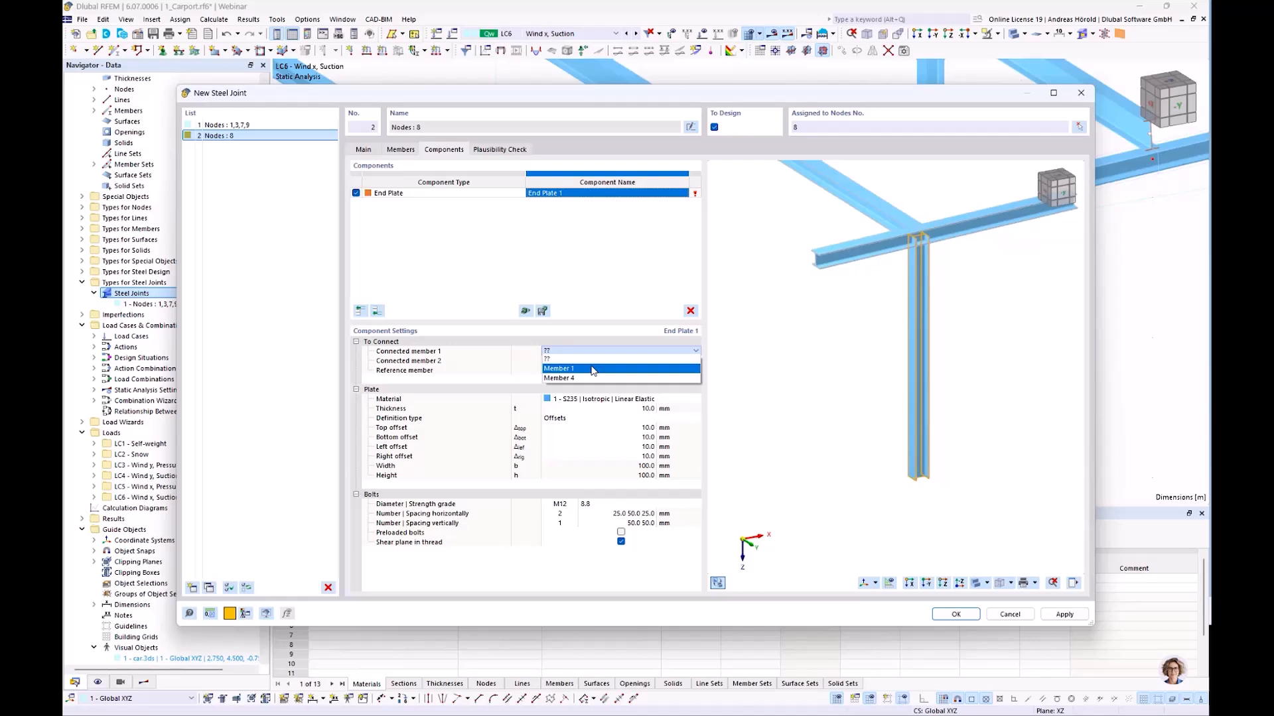
{"action": "left_click", "coordinate": [591, 369]}
Set Member 2, 3 as the reference member of the column's end plate
{"action": "scroll", "coordinate": [893, 287], "scroll_direction": "up", "scroll_amount": 3}
{"action": "middle_click_drag", "start_coordinate": [883, 302], "coordinate": [881, 432]}
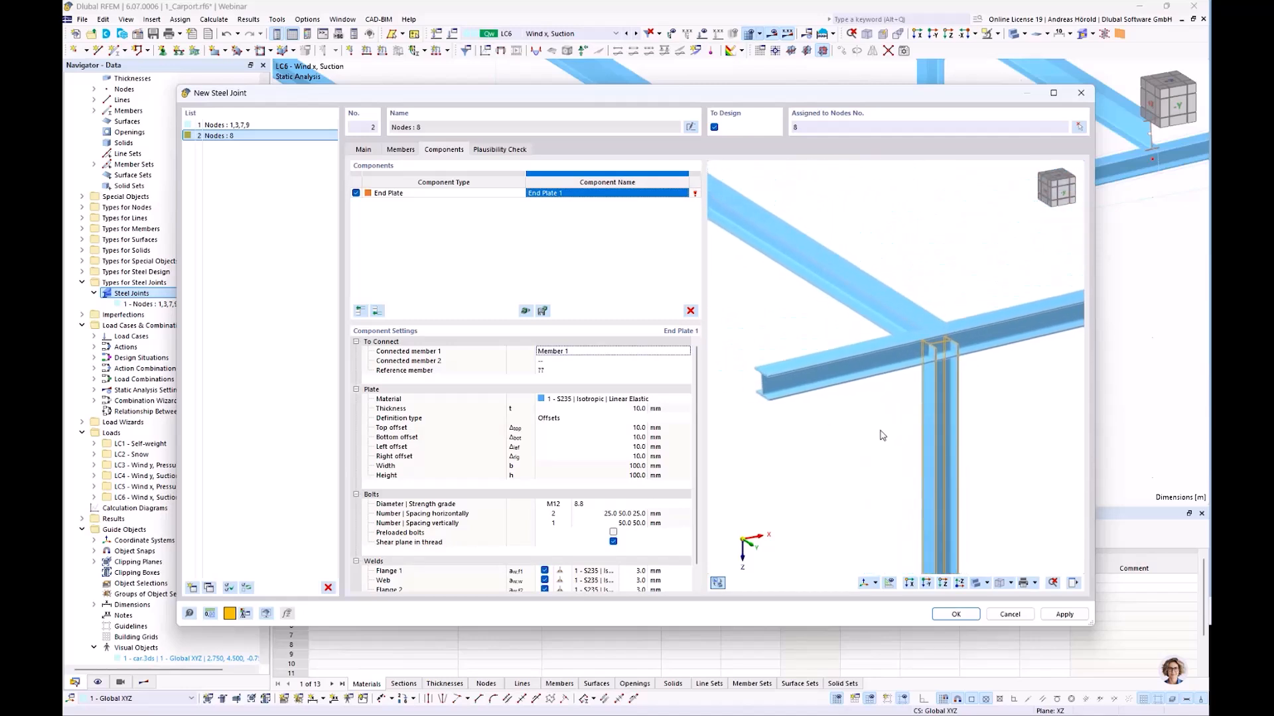
{"action": "left_click", "coordinate": [557, 372]}
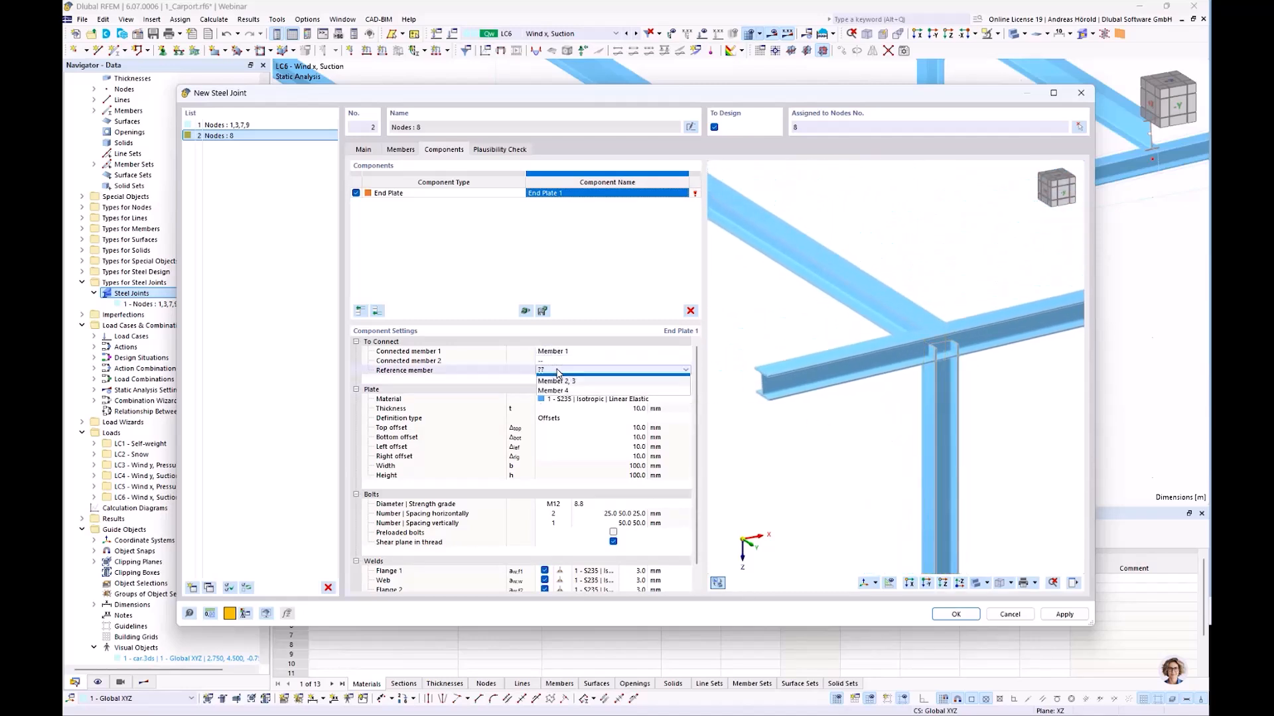
{"action": "left_click", "coordinate": [559, 372]}
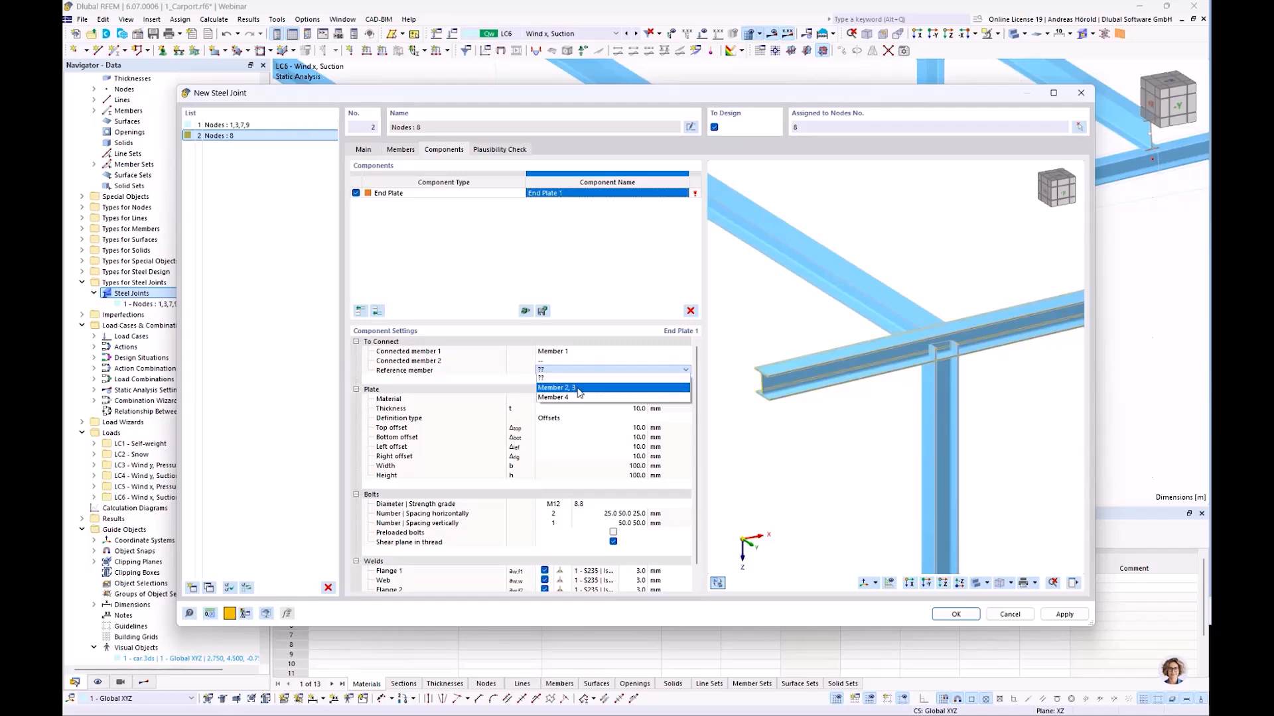
{"action": "left_click", "coordinate": [579, 390]}
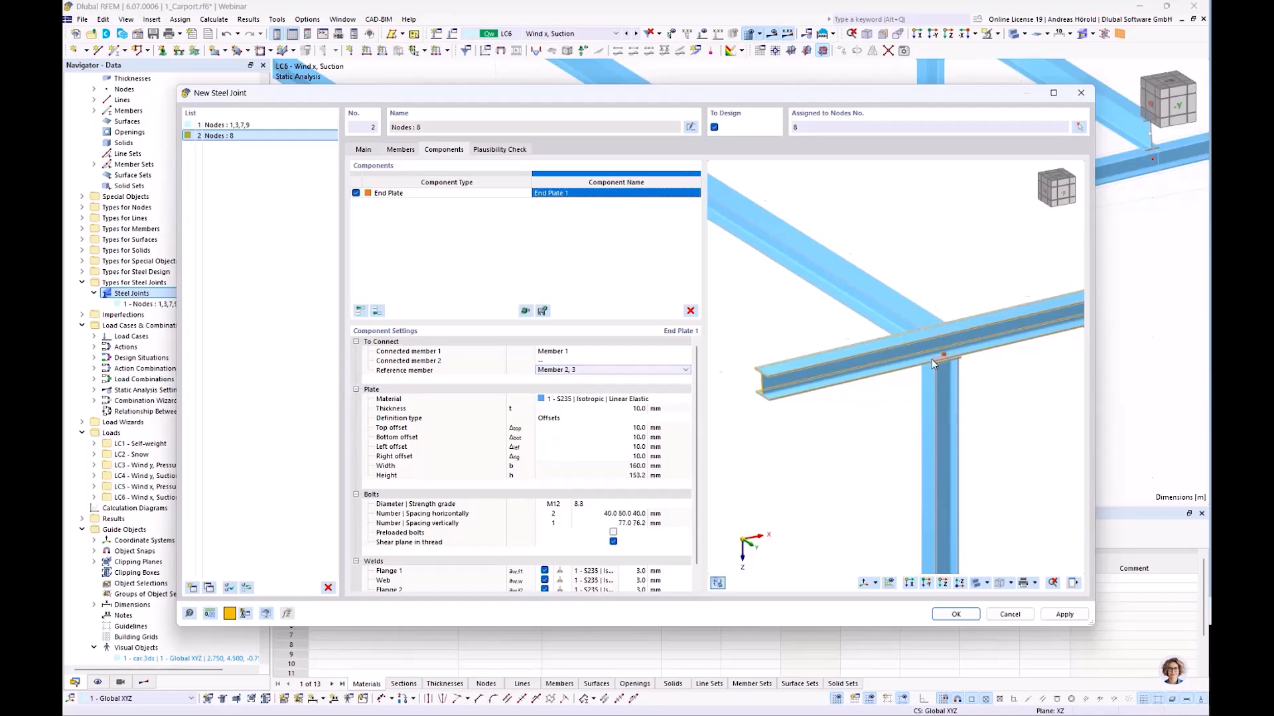
Check the end plate between column head and beam from close up and set its thickness to 15 mm
{"action": "scroll", "coordinate": [931, 360], "scroll_direction": "up", "scroll_amount": 5}
{"action": "scroll", "coordinate": [858, 435], "scroll_direction": "up", "scroll_amount": 1}
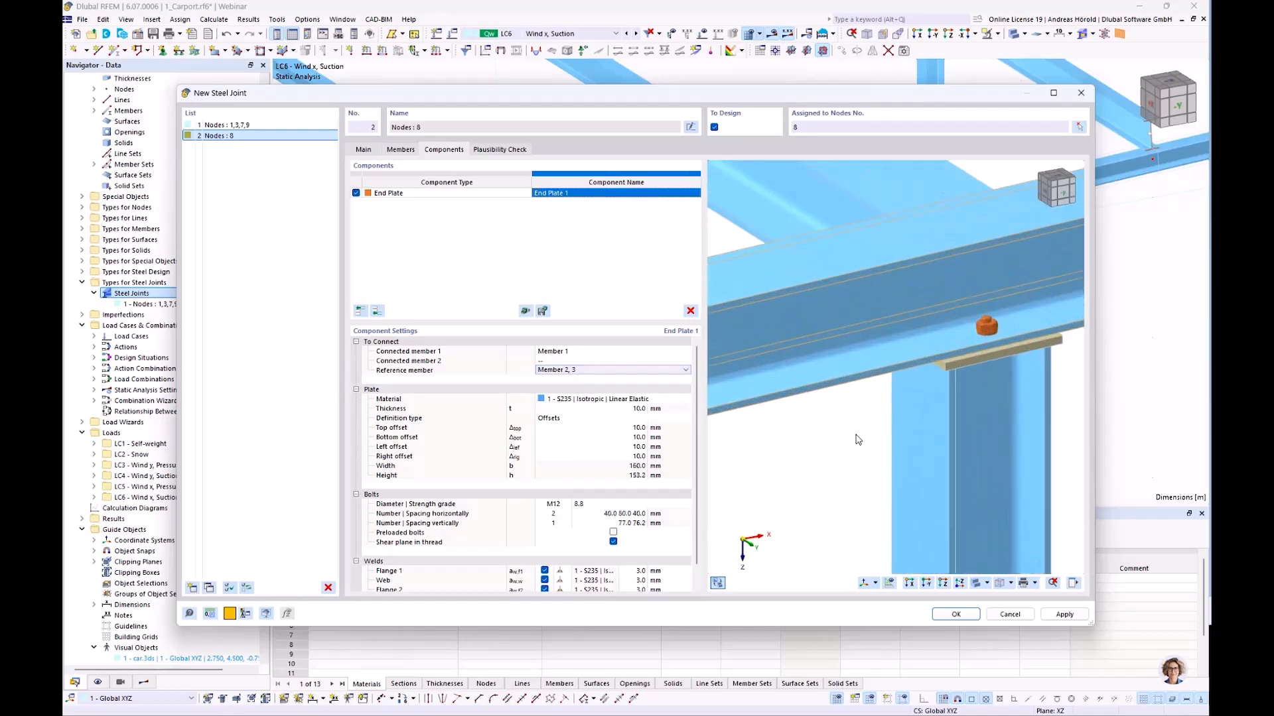
{"action": "middle_click_drag", "start_coordinate": [824, 455], "coordinate": [1031, 440], "text": "ctrl"}
{"action": "middle_click_drag", "start_coordinate": [852, 448], "coordinate": [775, 450], "text": "ctrl"}
{"action": "right_click", "coordinate": [774, 450]}
{"action": "middle_click_drag", "start_coordinate": [1007, 480], "coordinate": [881, 479], "text": "ctrl"}
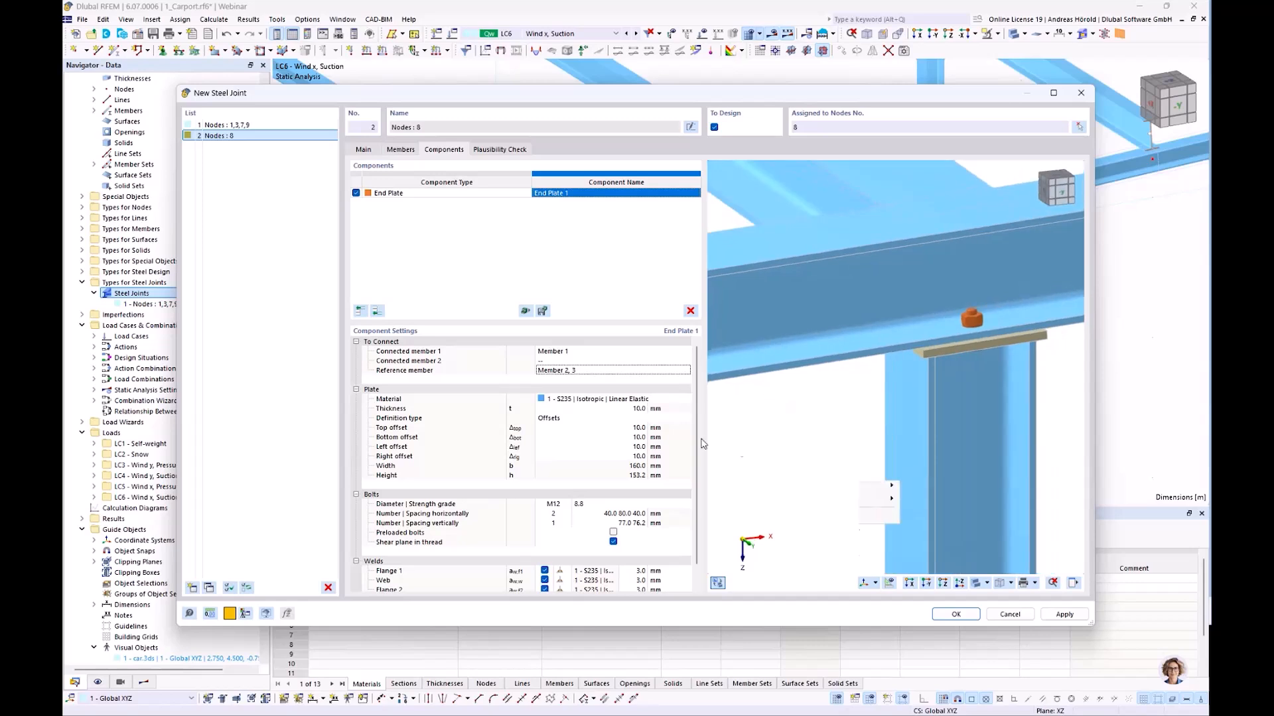
{"action": "right_click", "coordinate": [861, 480]}
{"action": "left_click", "coordinate": [685, 427]}
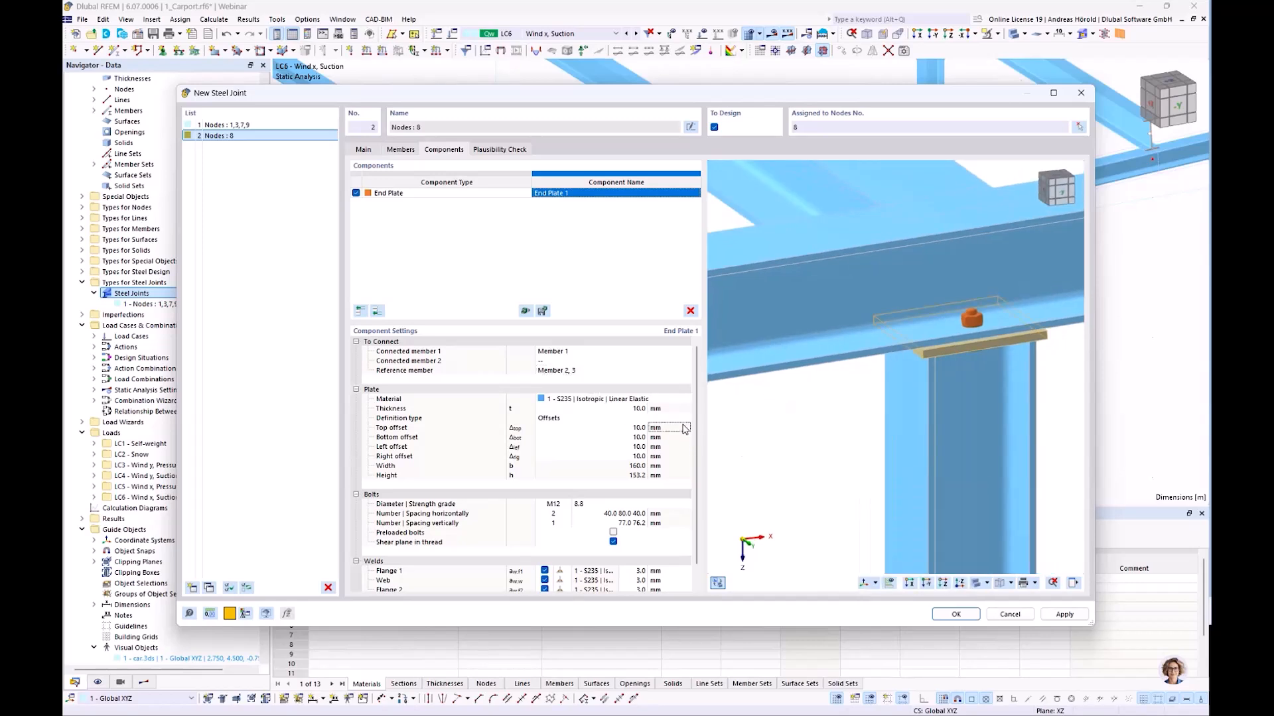
{"action": "left_click", "coordinate": [664, 410]}
{"action": "left_click", "coordinate": [635, 409]}
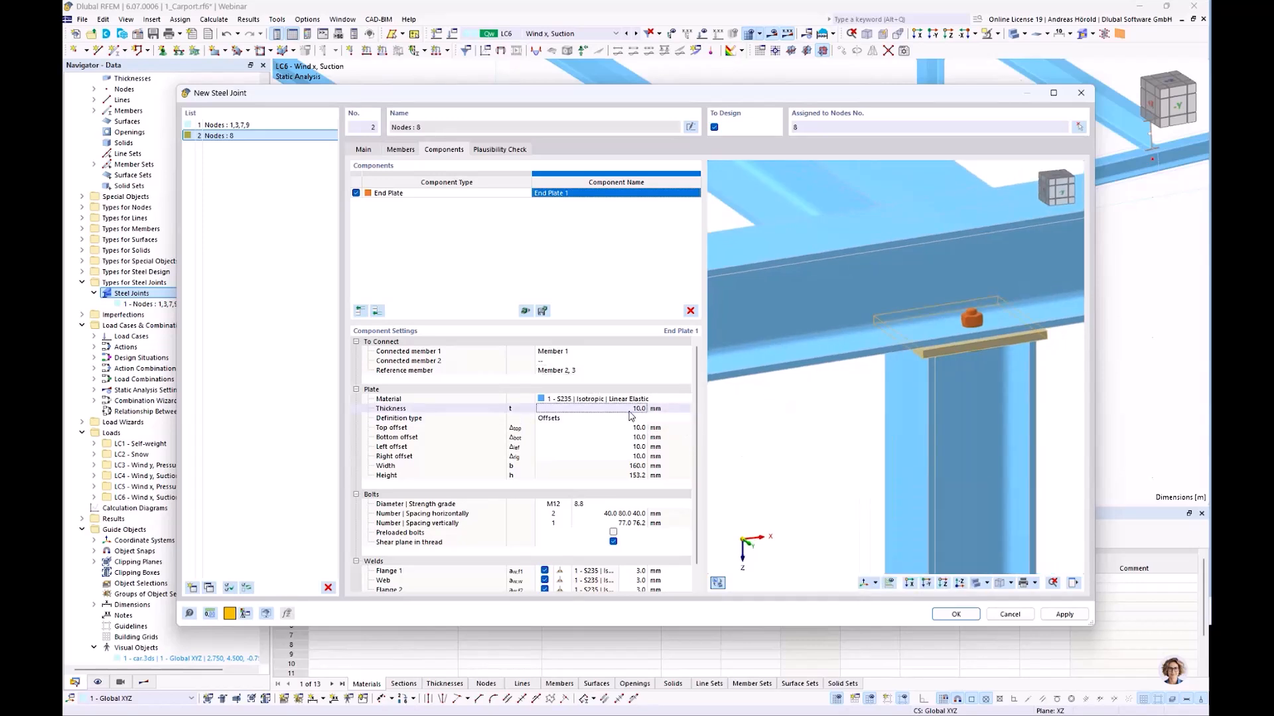
{"action": "type", "text": "15"}
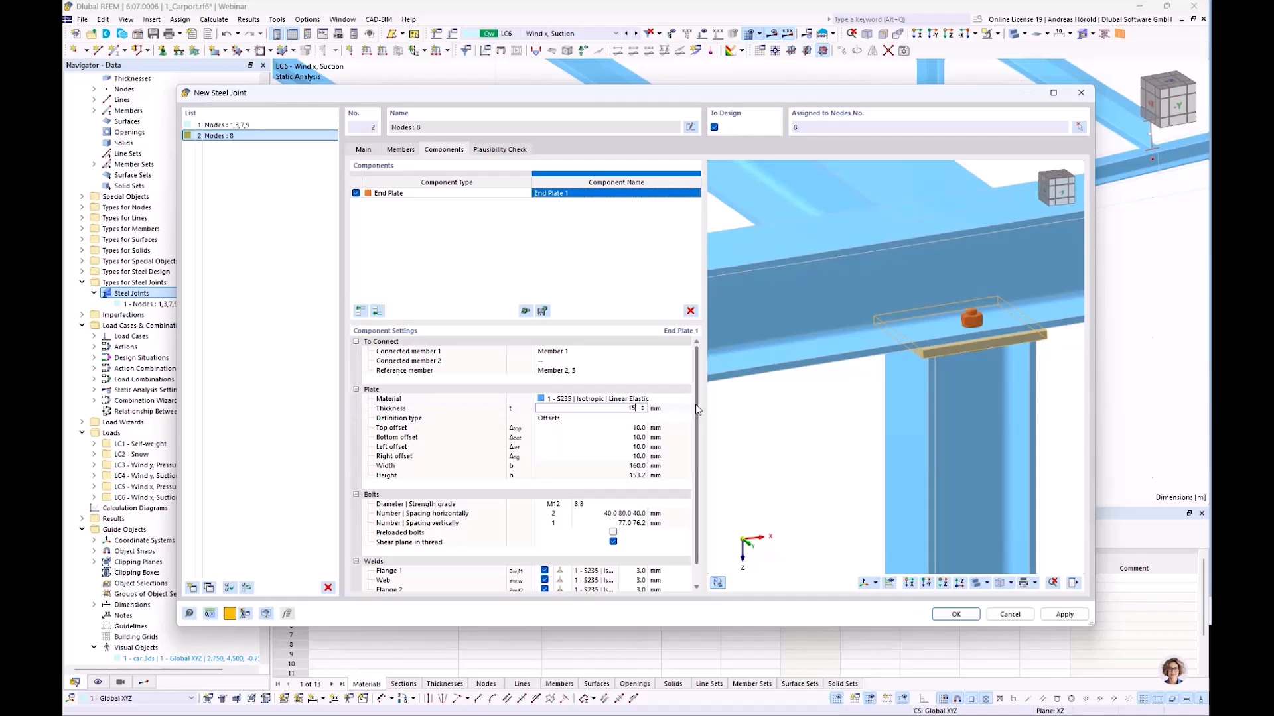
{"action": "key", "text": "Tab"}
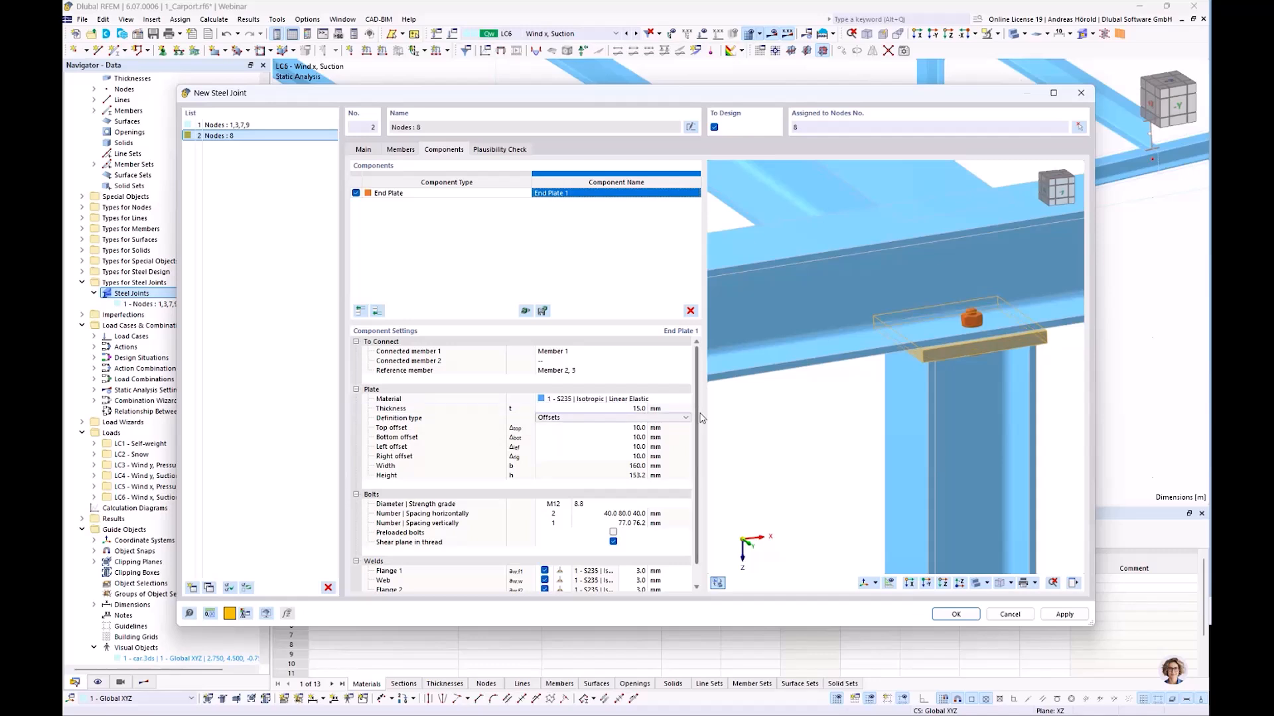
Extend the end plate beyond the column by setting its top and bottom offsets to 60 mm each
{"action": "middle_click_drag", "start_coordinate": [963, 373], "coordinate": [948, 377]}
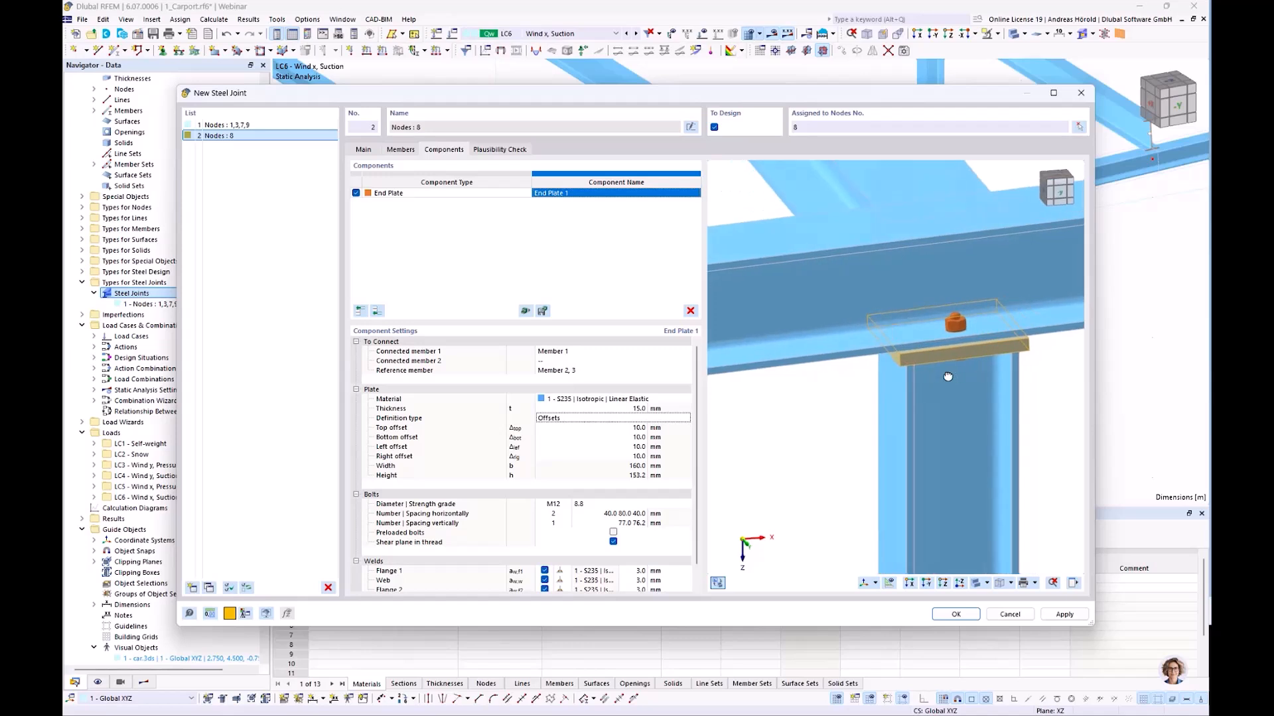
{"action": "scroll", "coordinate": [865, 387], "scroll_direction": "up", "scroll_amount": 1}
{"action": "scroll", "coordinate": [844, 389], "scroll_direction": "up", "scroll_amount": 1}
{"action": "middle_click_drag", "start_coordinate": [833, 394], "coordinate": [779, 405]}
{"action": "left_click", "coordinate": [633, 428]}
{"action": "type", "text": "6"}
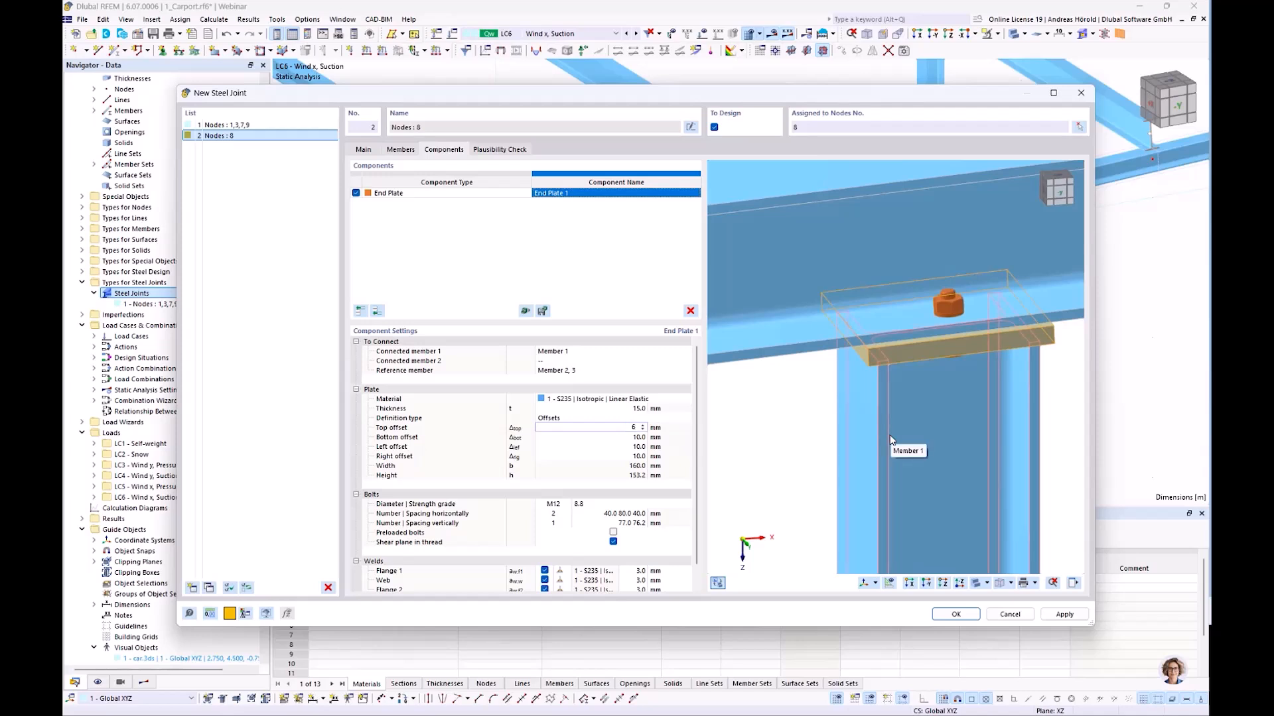
{"action": "type", "text": "0"}
{"action": "key", "text": "Tab"}
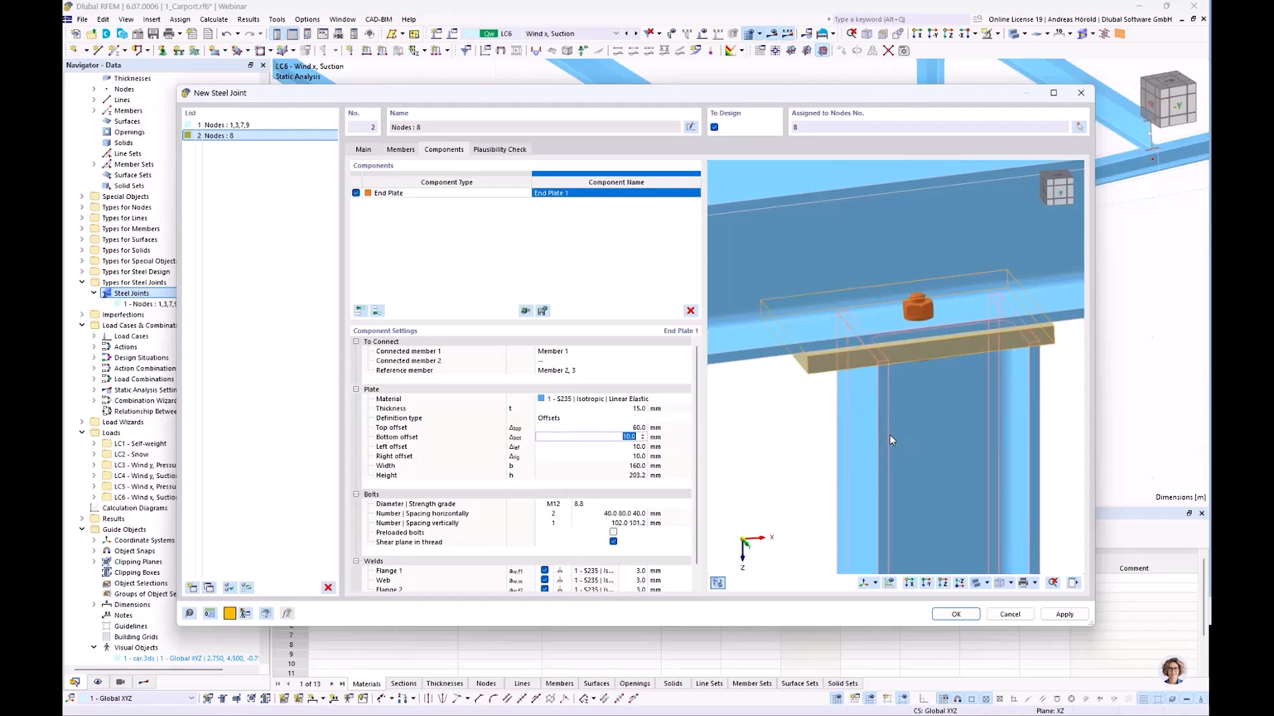
{"action": "type", "text": "60"}
{"action": "key", "text": "Tab"}
{"action": "scroll", "coordinate": [823, 458], "scroll_direction": "down", "scroll_amount": 1}
{"action": "middle_click_drag", "start_coordinate": [819, 464], "coordinate": [893, 374], "text": "ctrl"}
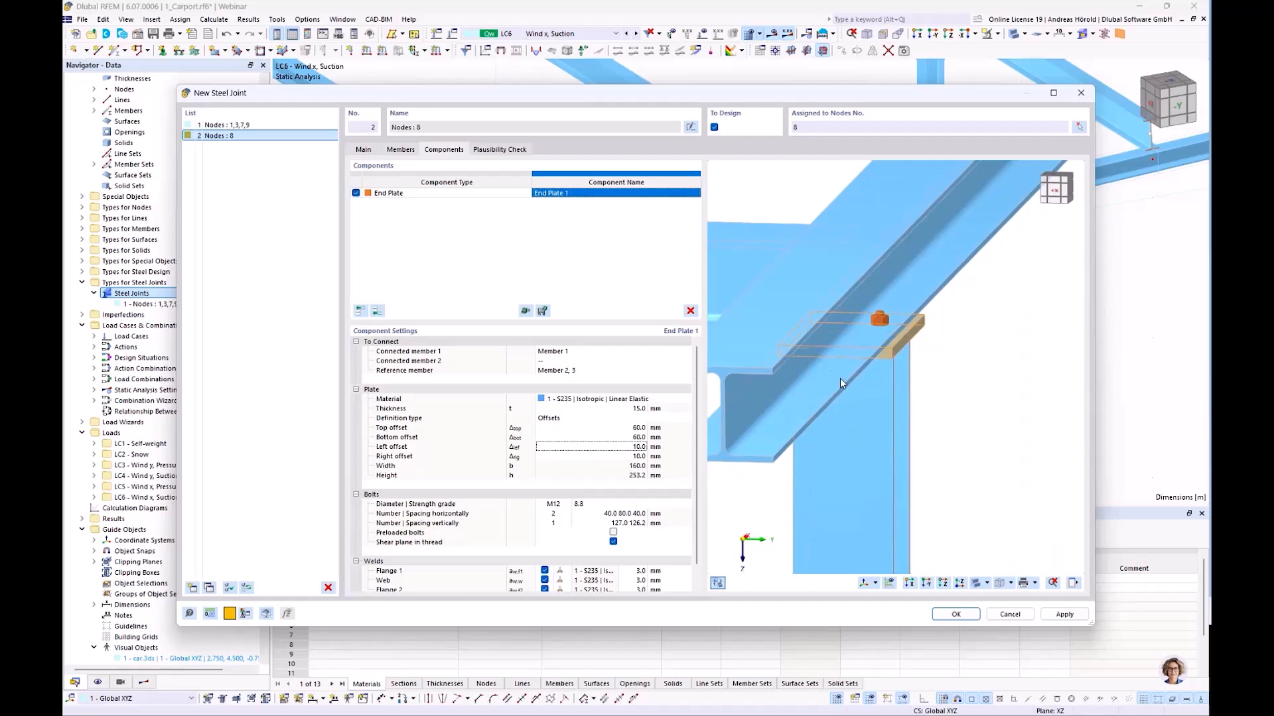
Set the column end plate's left and right offsets to 0 mm each
{"action": "left_click", "coordinate": [637, 448]}
{"action": "type", "text": "0"}
{"action": "key", "text": "Tab"}
{"action": "type", "text": "0"}
{"action": "key", "text": "Tab"}
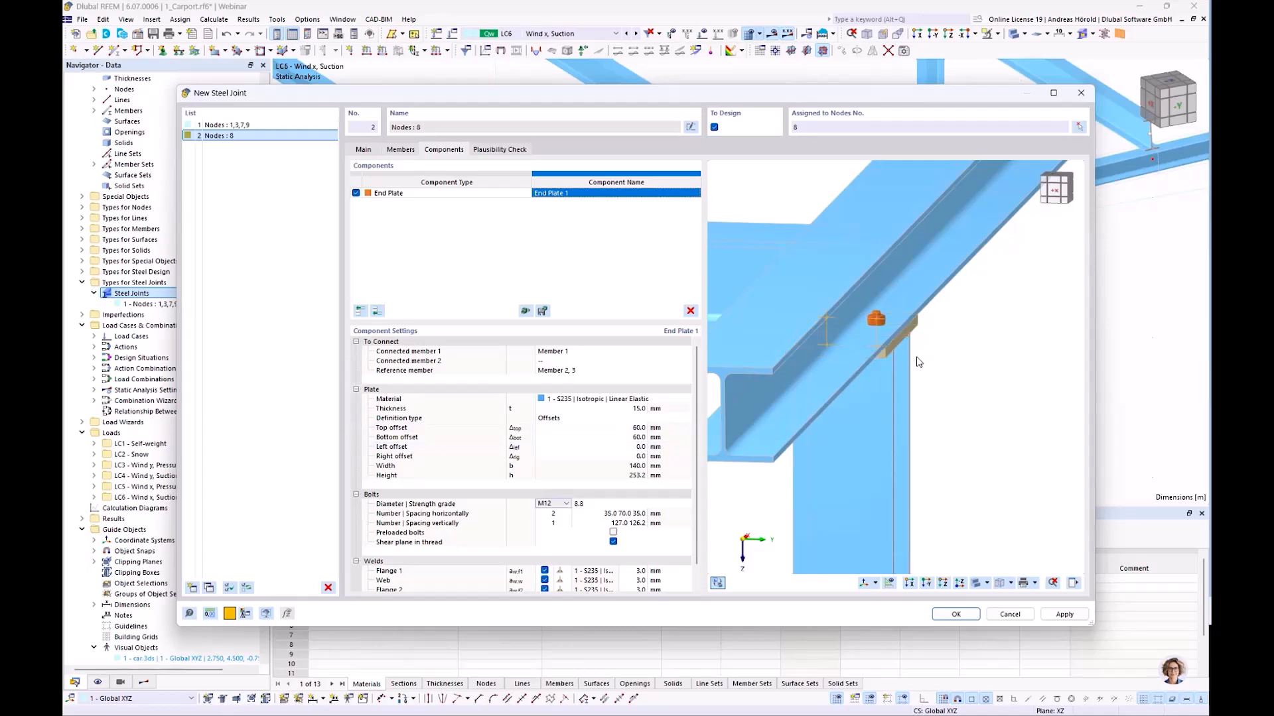
{"action": "middle_click_drag", "start_coordinate": [940, 365], "coordinate": [932, 323], "text": "ctrl"}
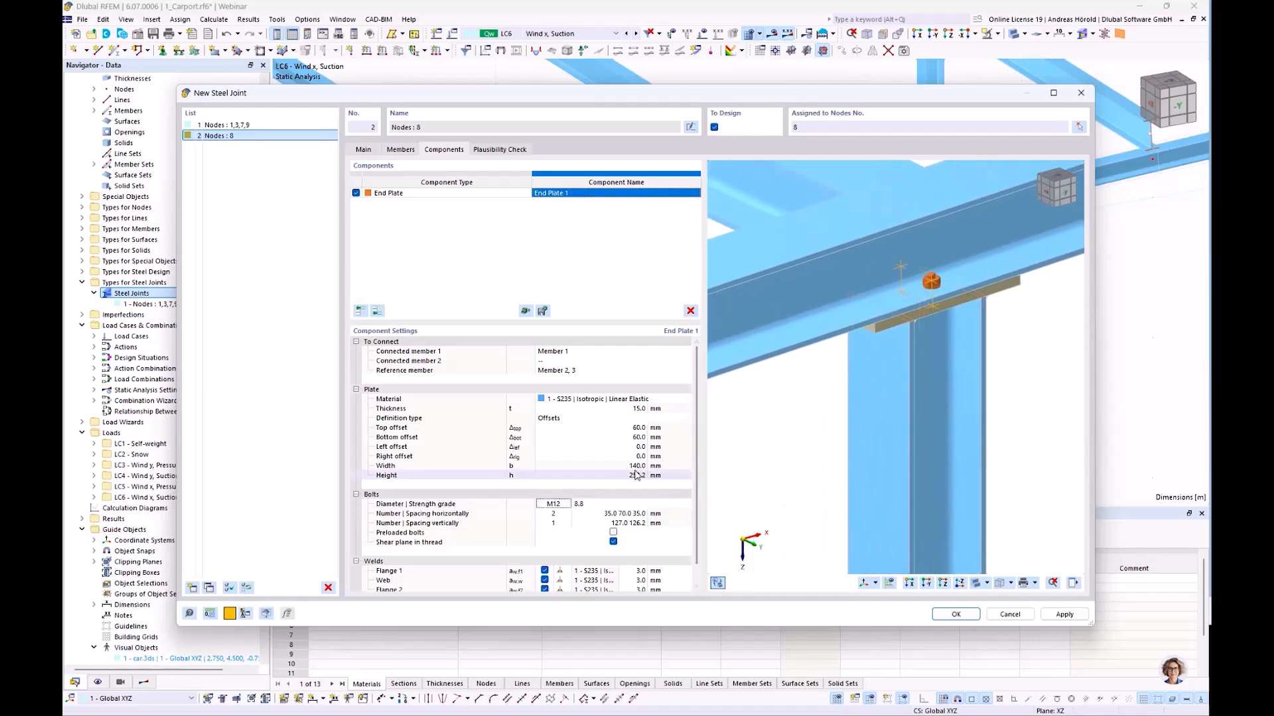
Set the strength grade of the end plate's M12 bolts to 10.9
{"action": "left_click", "coordinate": [600, 506]}
{"action": "left_click", "coordinate": [611, 505]}
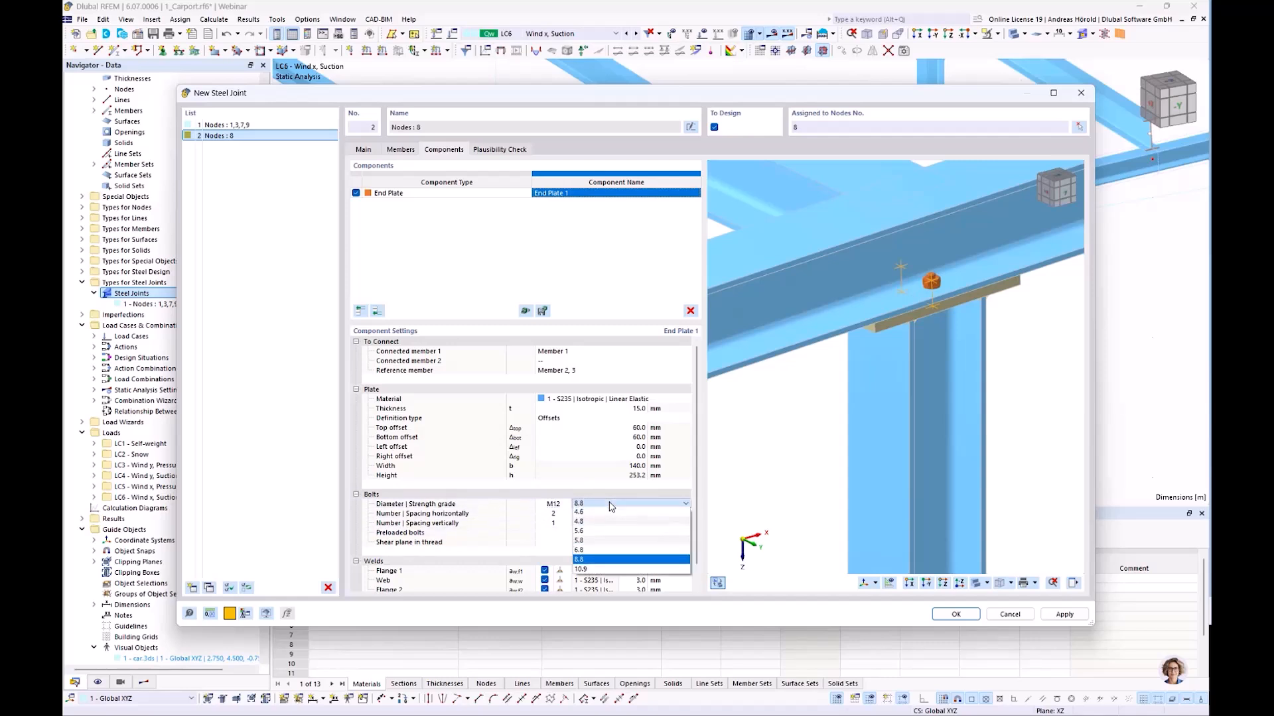
{"action": "left_click", "coordinate": [614, 571]}
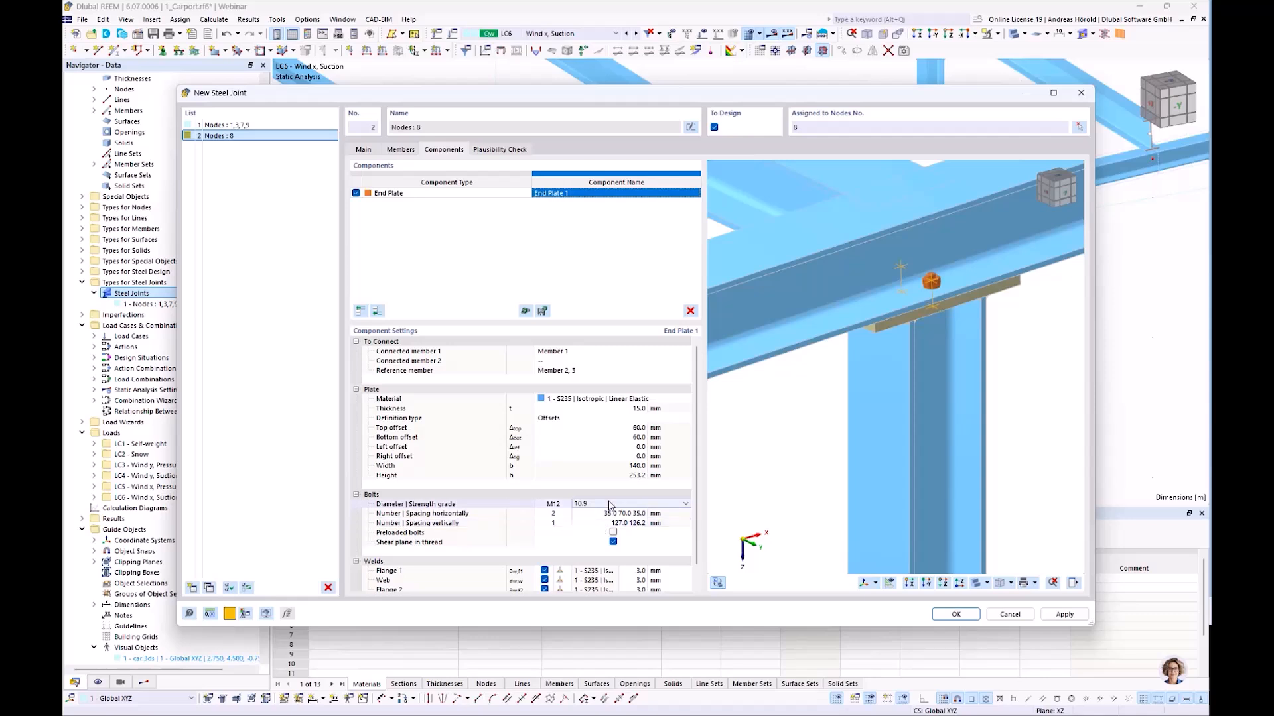
Arrange the end plate bolts in 2 rows vertically with an edge distance of 33.1 mm
{"action": "left_click", "coordinate": [624, 513]}
{"action": "mouse_move", "coordinate": [810, 462]}
{"action": "middle_mouse_down", "text": "ctrl"}
{"action": "mouse_move", "coordinate": [878, 452]}
{"action": "mouse_move", "coordinate": [943, 415]}
{"action": "mouse_move", "coordinate": [791, 464]}
{"action": "middle_mouse_up", "text": "ctrl"}
{"action": "left_click", "coordinate": [563, 525]}
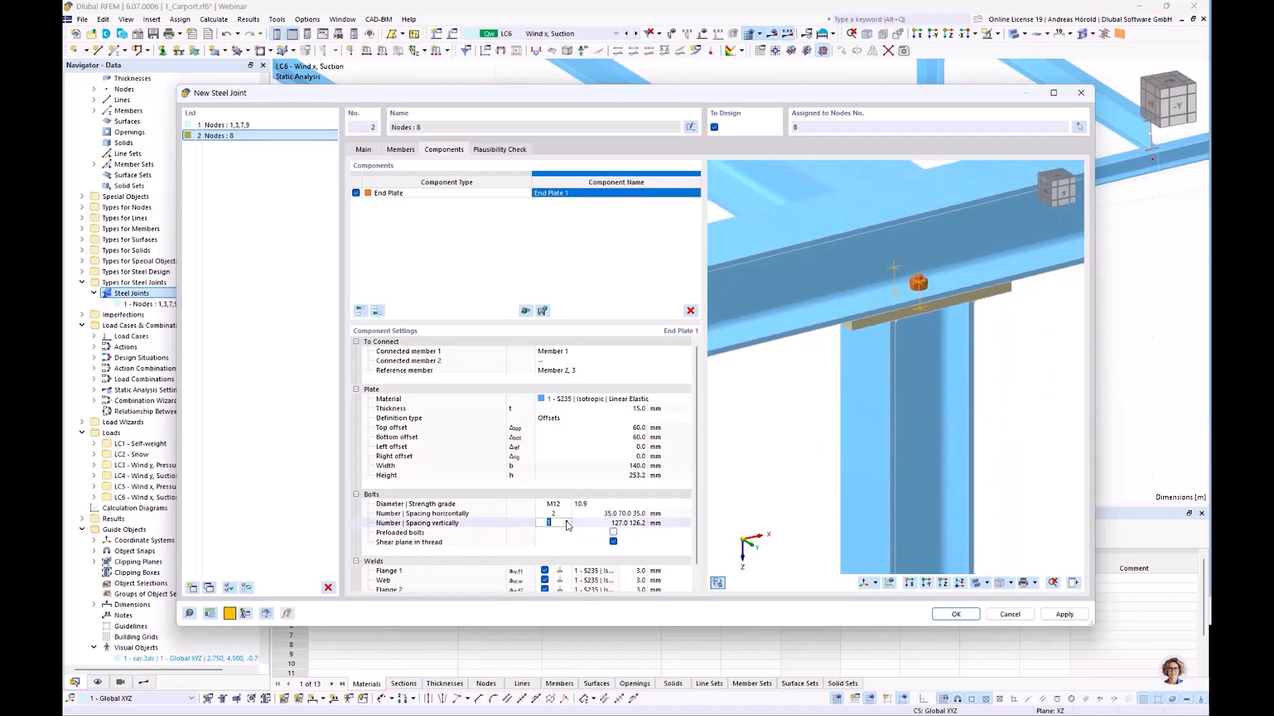
{"action": "type", "text": "2"}
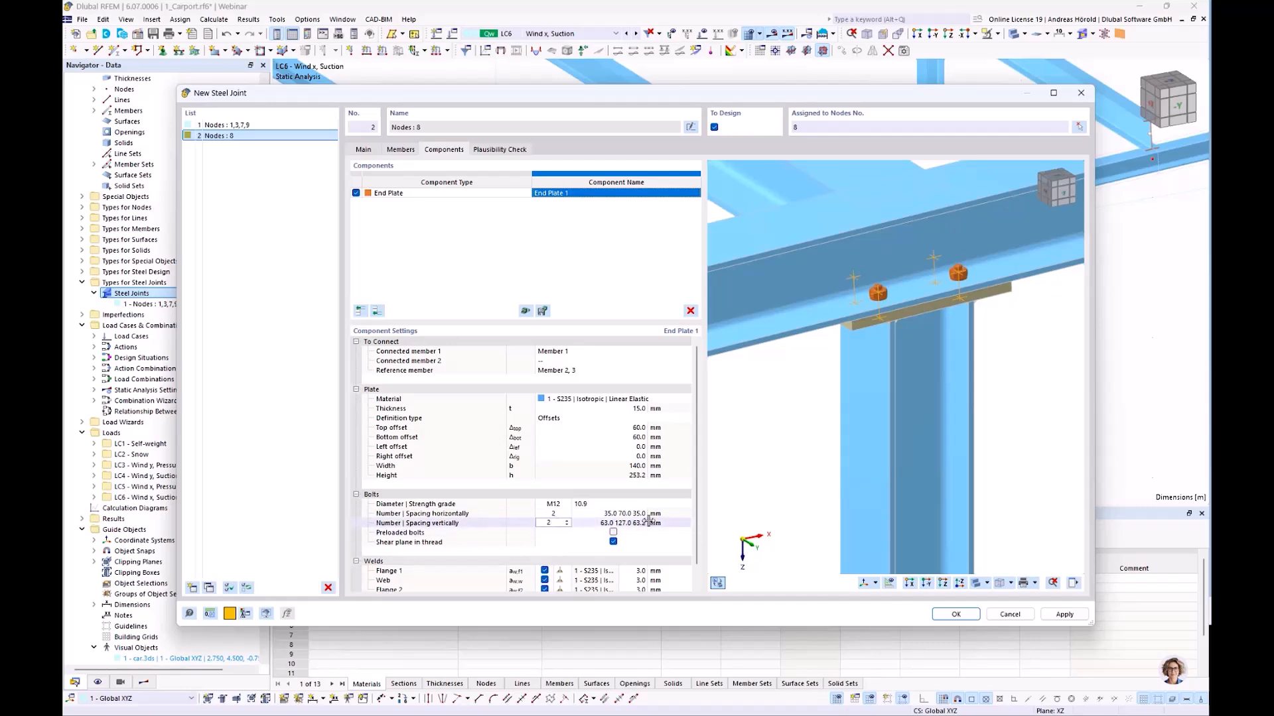
{"action": "left_click", "coordinate": [609, 524]}
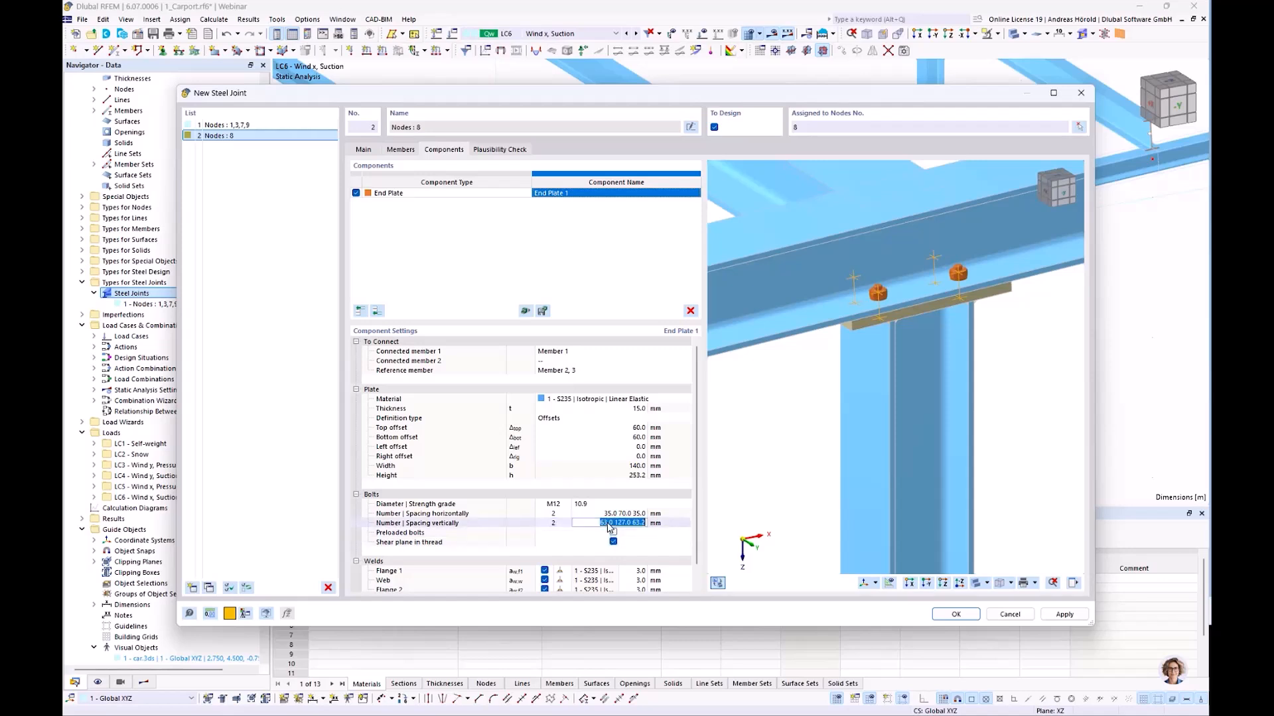
{"action": "type", "text": "33.1"}
{"action": "key", "text": "Return"}
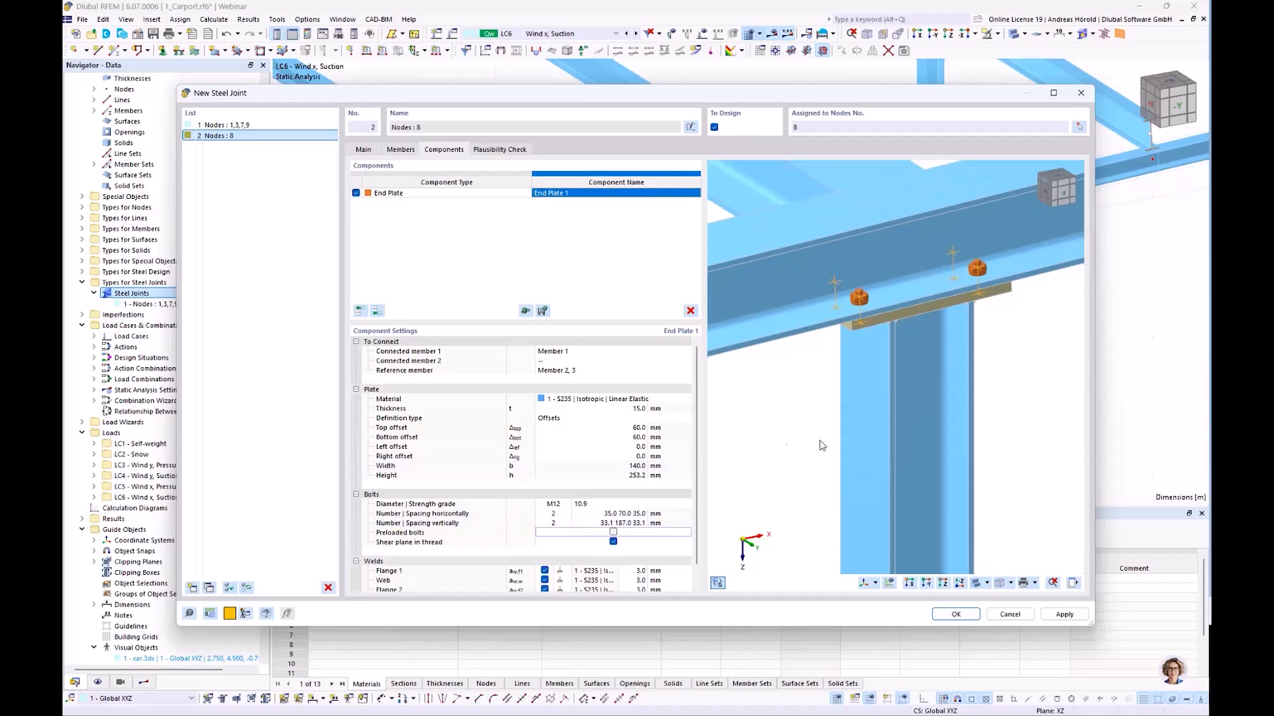
Make the end plate bolts preloaded and turn off the shear plane in thread option
{"action": "middle_click_drag", "start_coordinate": [999, 442], "coordinate": [974, 458]}
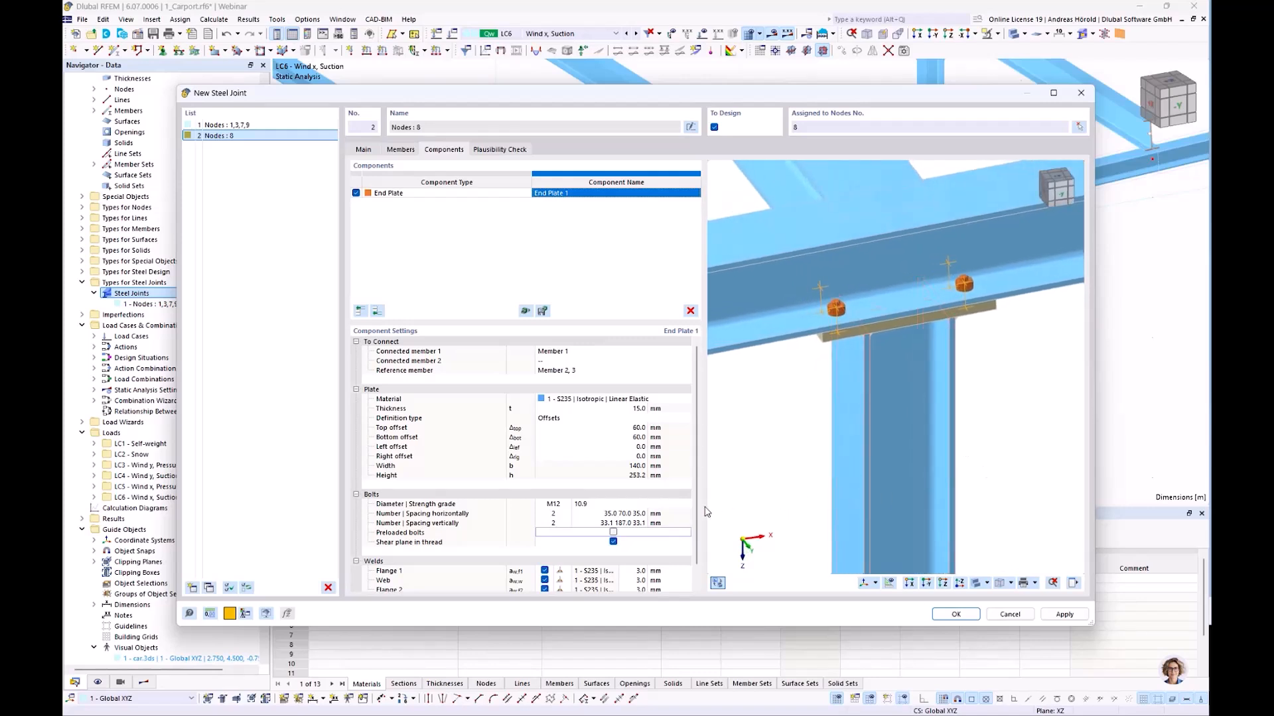
{"action": "left_click", "coordinate": [613, 543]}
{"action": "scroll", "coordinate": [677, 475], "scroll_direction": "down", "scroll_amount": 1}
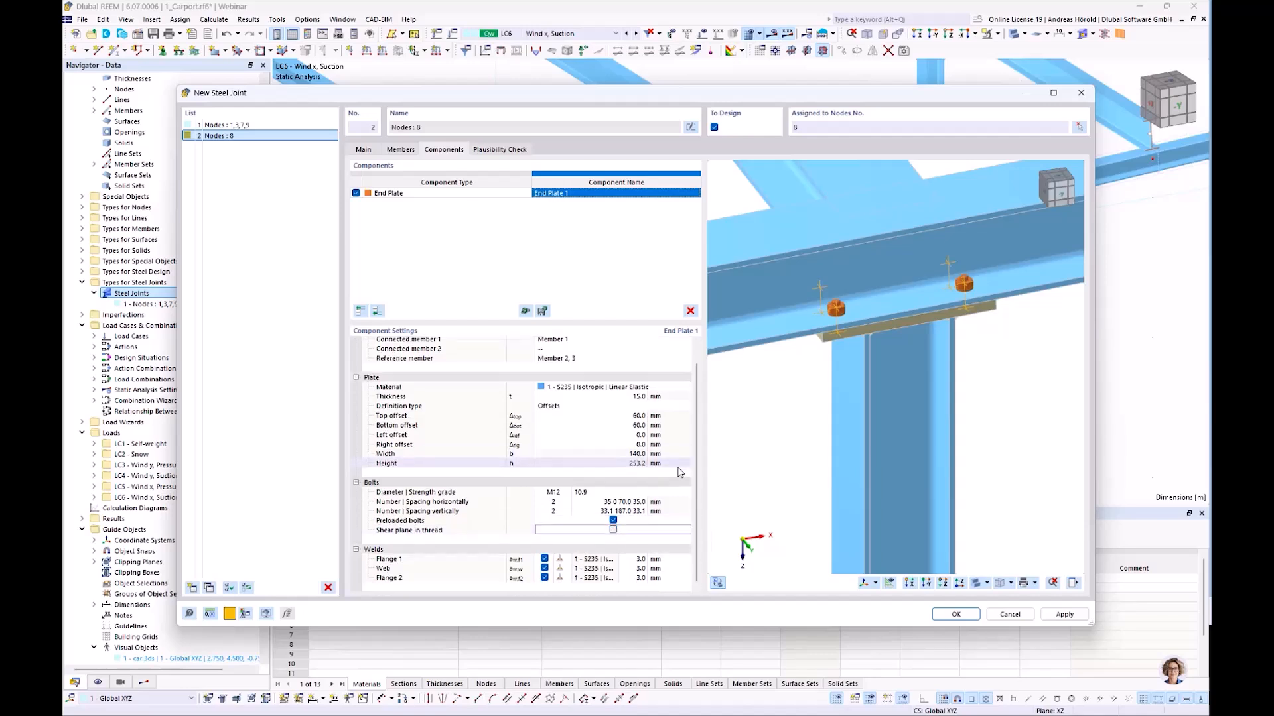
Set the Flange 1 and Flange 2 welds of the end plate to 4 mm and check the welds in the model
{"action": "left_click", "coordinate": [640, 560]}
{"action": "type", "text": "4"}
{"action": "left_click", "coordinate": [638, 579]}
{"action": "type", "text": "4"}
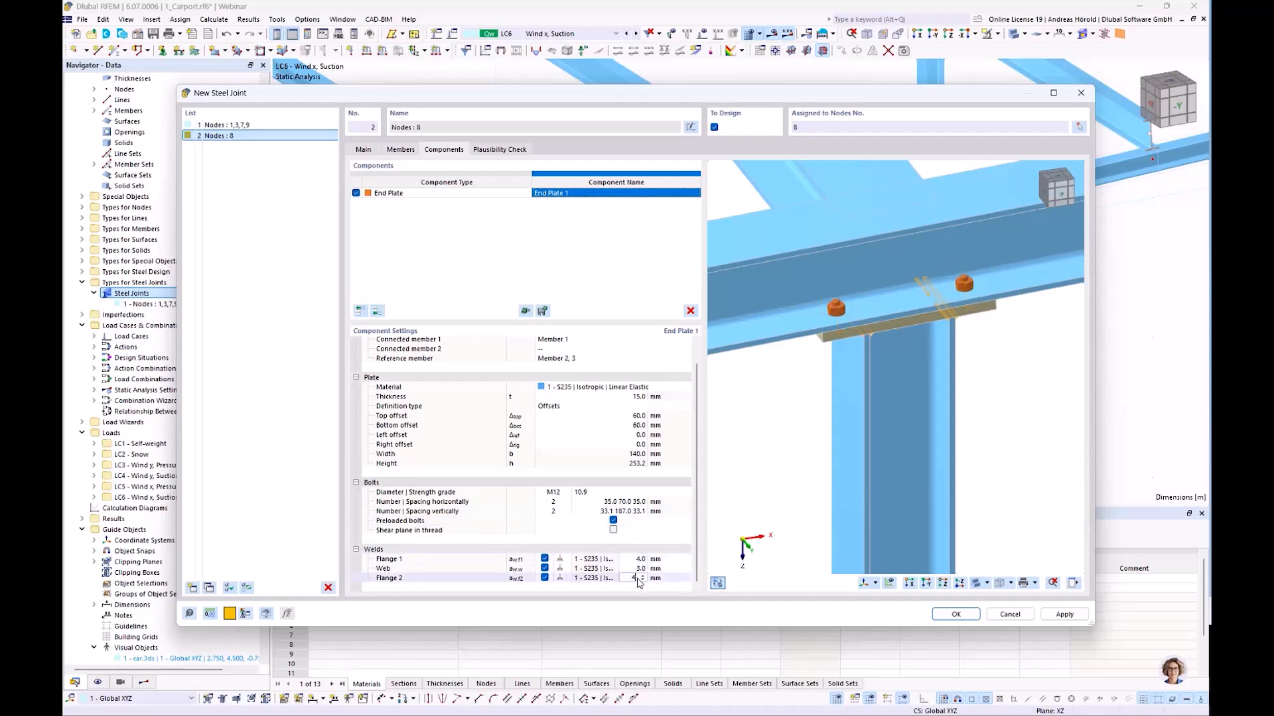
{"action": "left_click", "coordinate": [632, 570]}
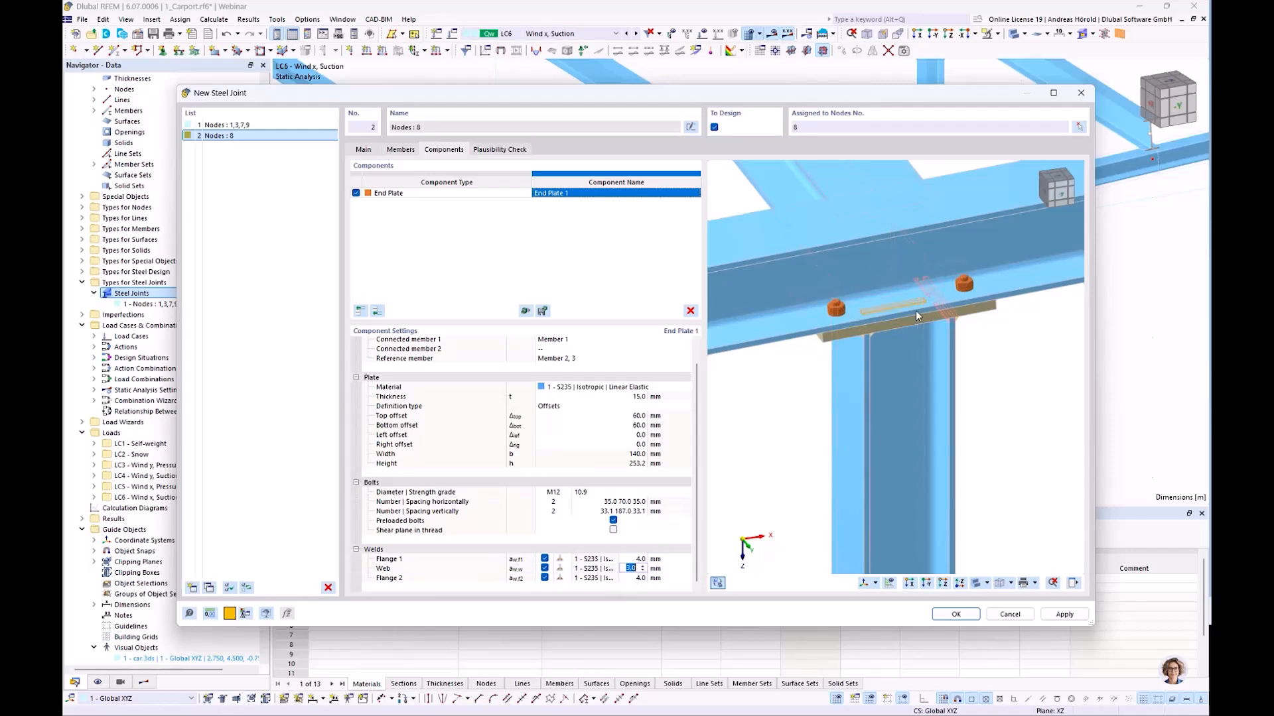
{"action": "scroll", "coordinate": [918, 311], "scroll_direction": "up", "scroll_amount": 3}
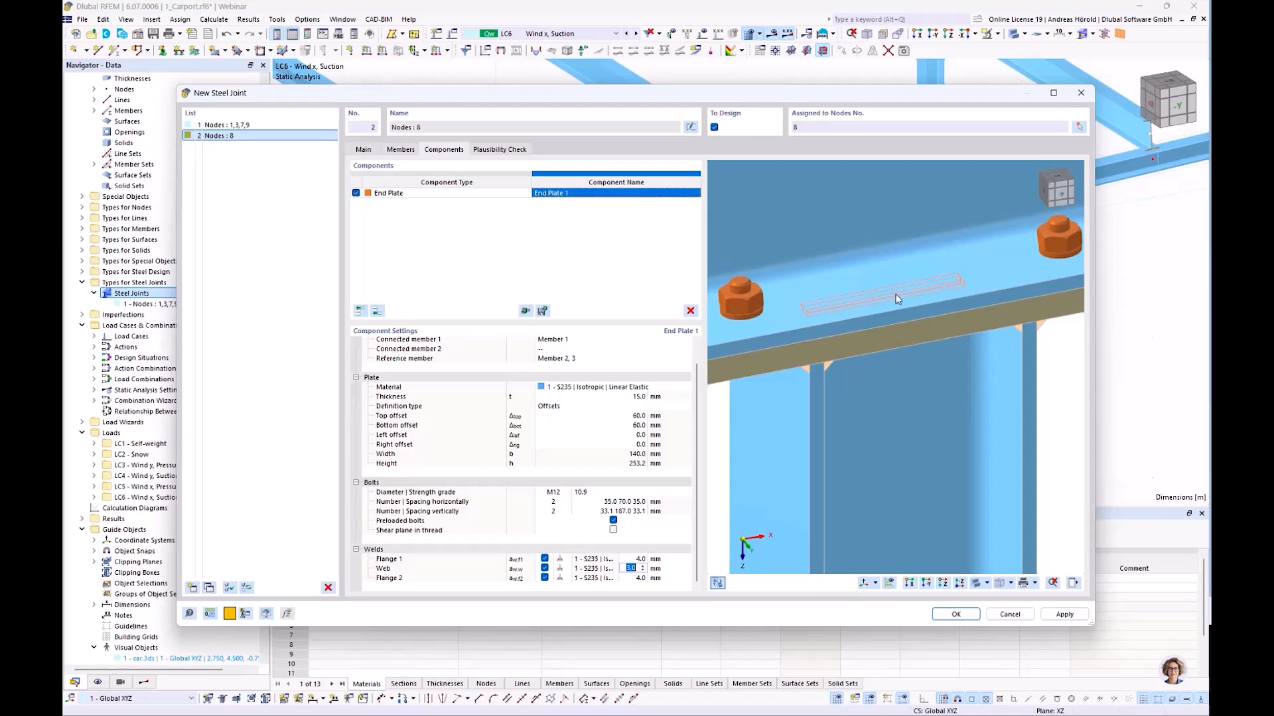
{"action": "left_click", "coordinate": [634, 559]}
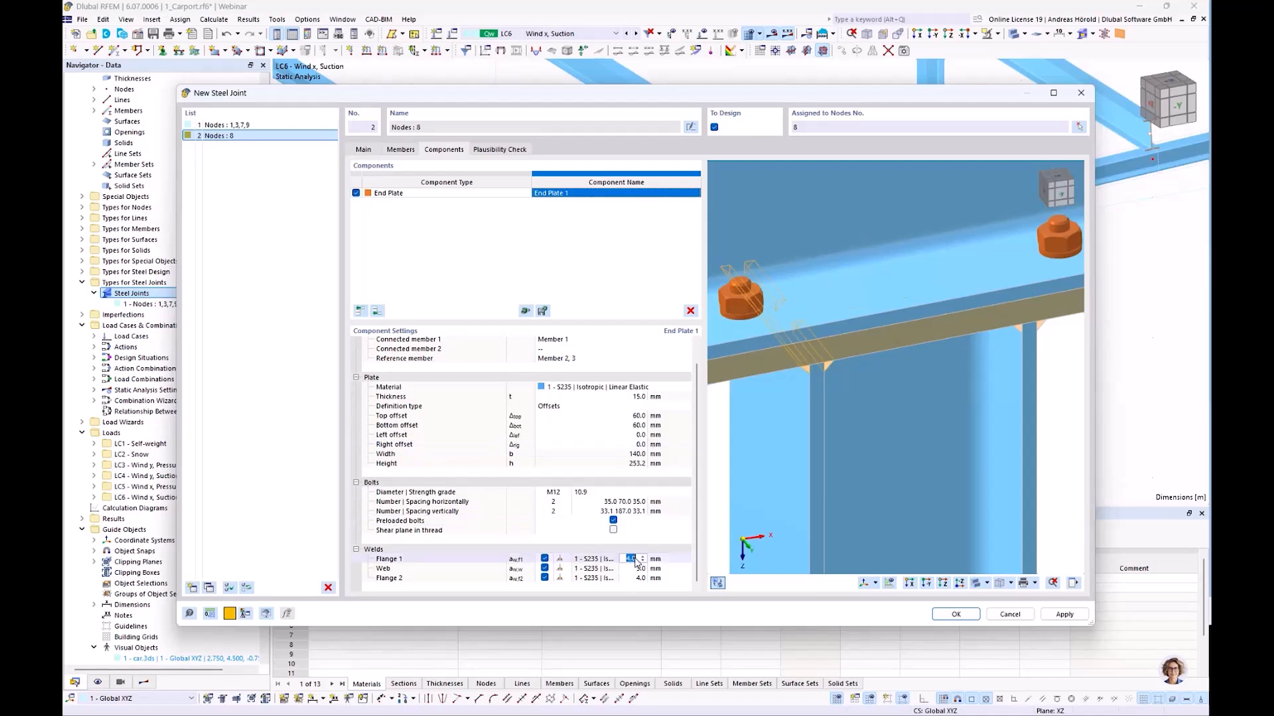
{"action": "left_click", "coordinate": [630, 577]}
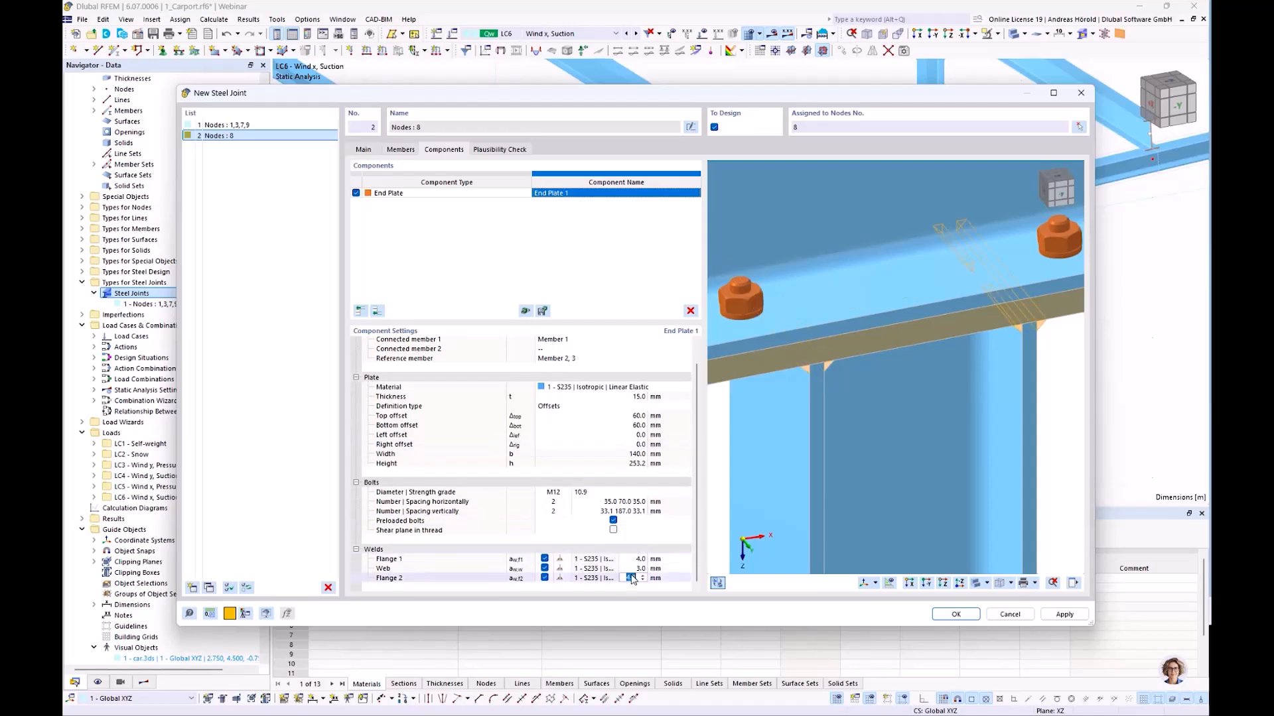
{"action": "scroll", "coordinate": [775, 496], "scroll_direction": "down", "scroll_amount": 3}
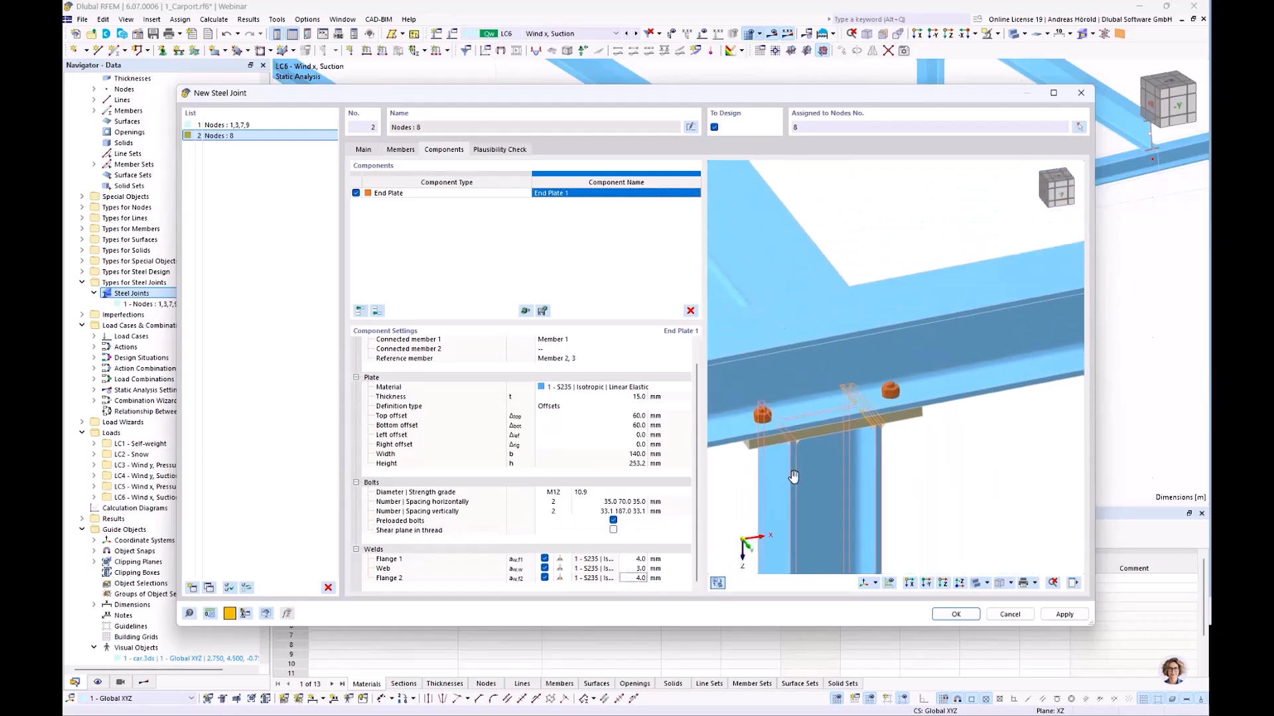
{"action": "middle_click_drag", "start_coordinate": [774, 496], "coordinate": [841, 417]}
{"action": "scroll", "coordinate": [841, 418], "scroll_direction": "down", "scroll_amount": 2}
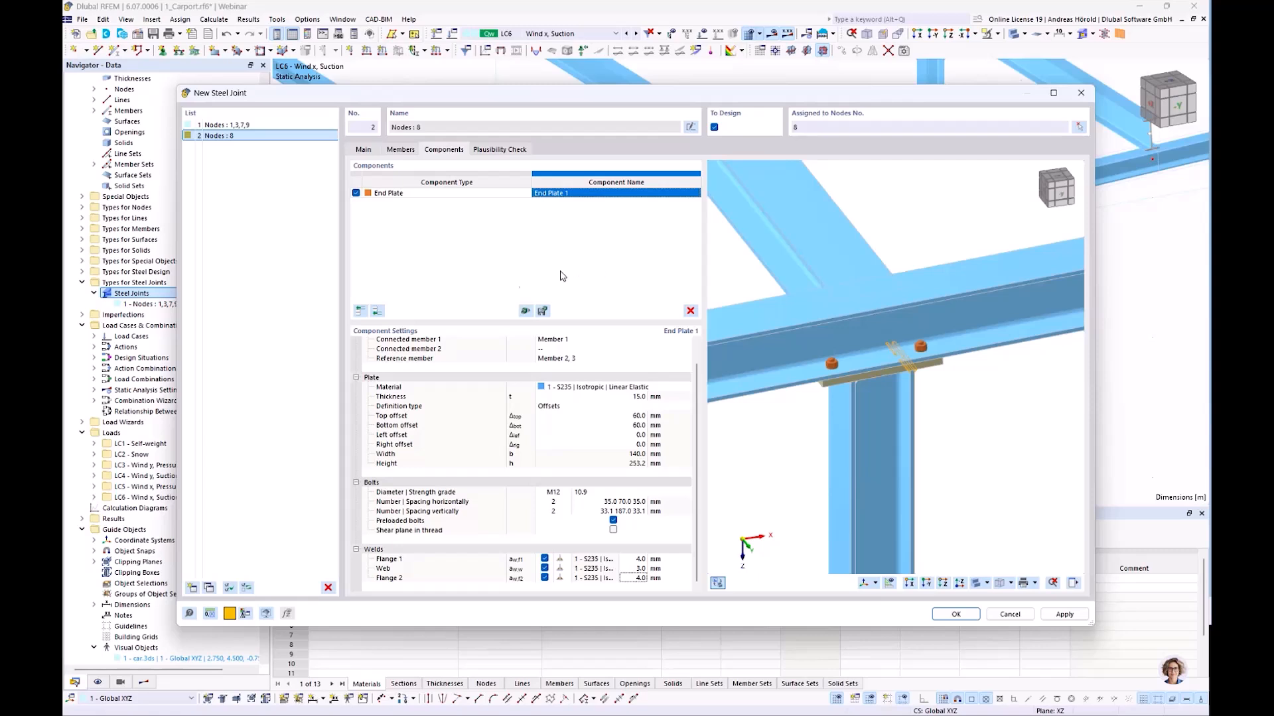
Open the joint template library and filter it for Dlubal-defined, bolted I-section joints with 3 members
{"action": "left_click", "coordinate": [525, 311]}
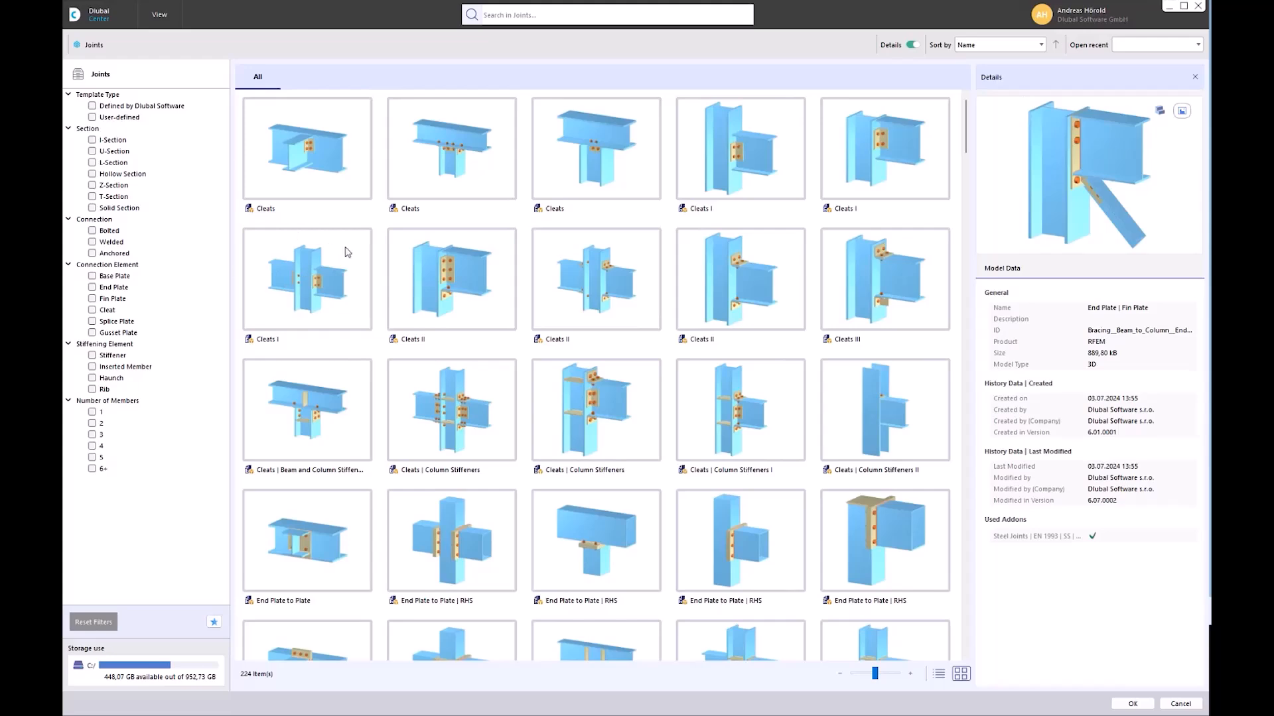
{"action": "scroll", "coordinate": [345, 252], "scroll_direction": "down", "scroll_amount": 5}
{"action": "scroll", "coordinate": [345, 252], "scroll_direction": "down", "scroll_amount": 15}
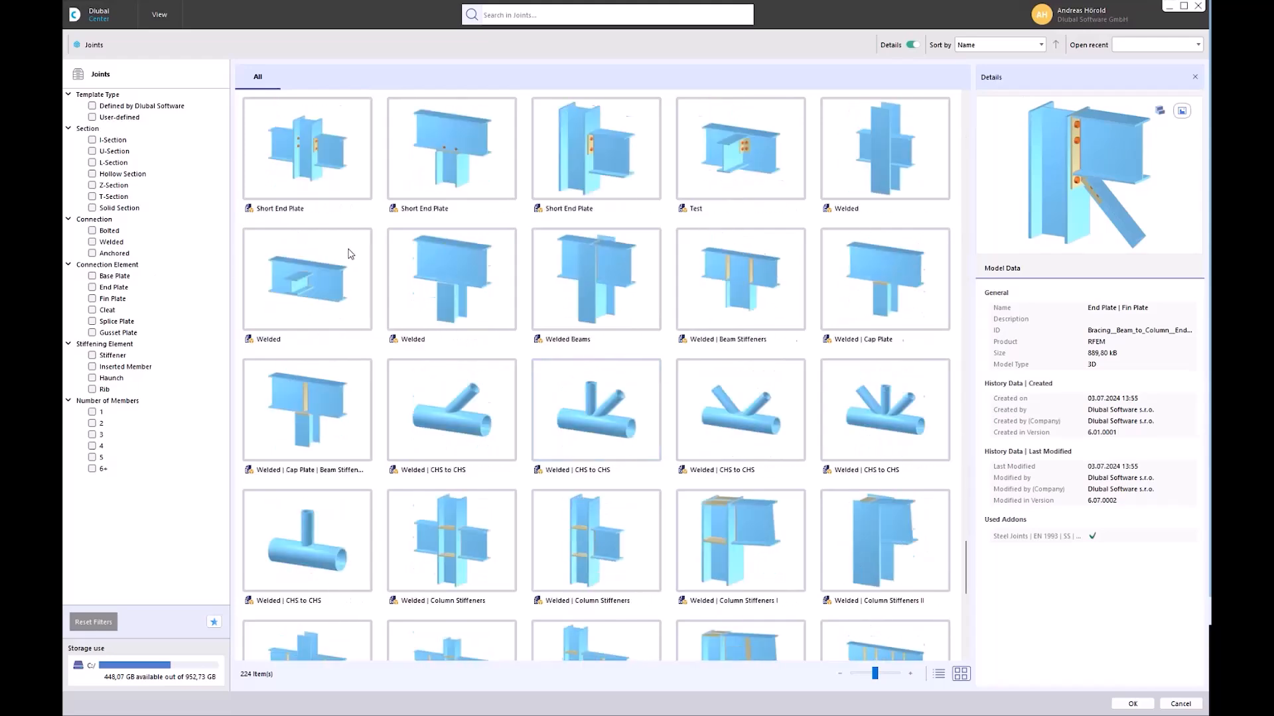
{"action": "scroll", "coordinate": [350, 254], "scroll_direction": "up", "scroll_amount": 10}
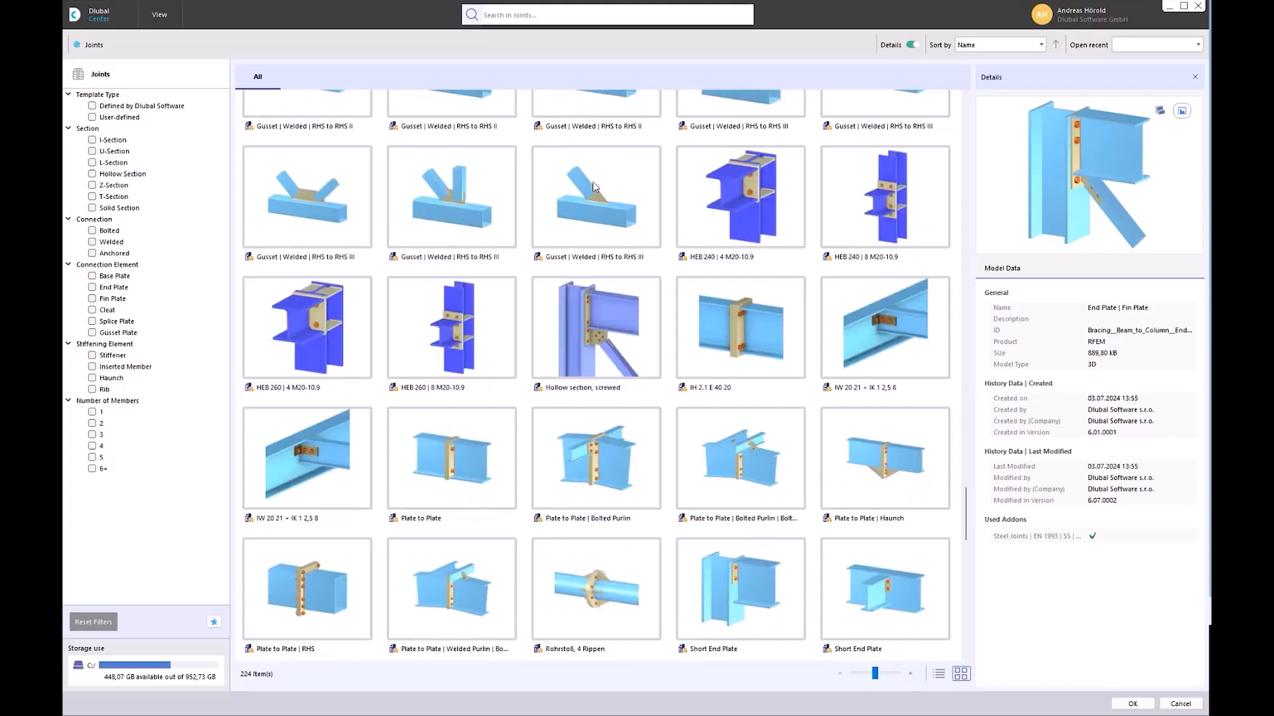
{"action": "left_click", "coordinate": [93, 106]}
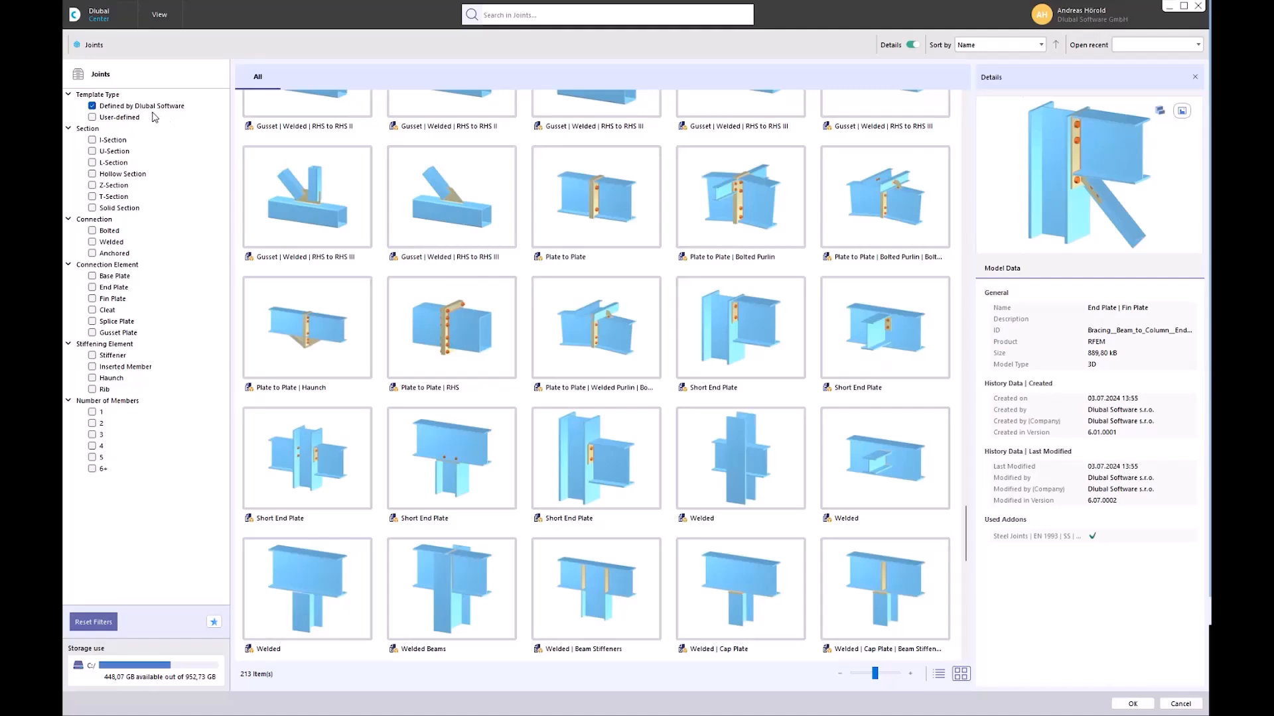
{"action": "left_click", "coordinate": [92, 141]}
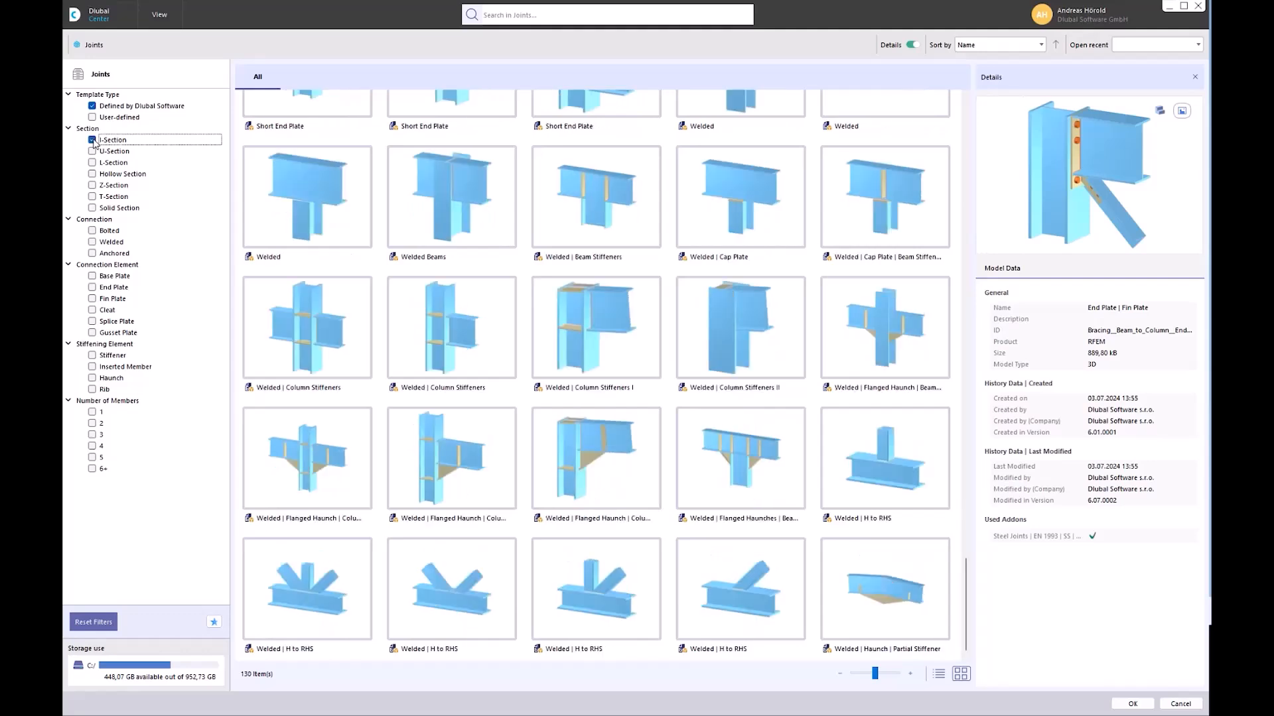
{"action": "left_click", "coordinate": [93, 231]}
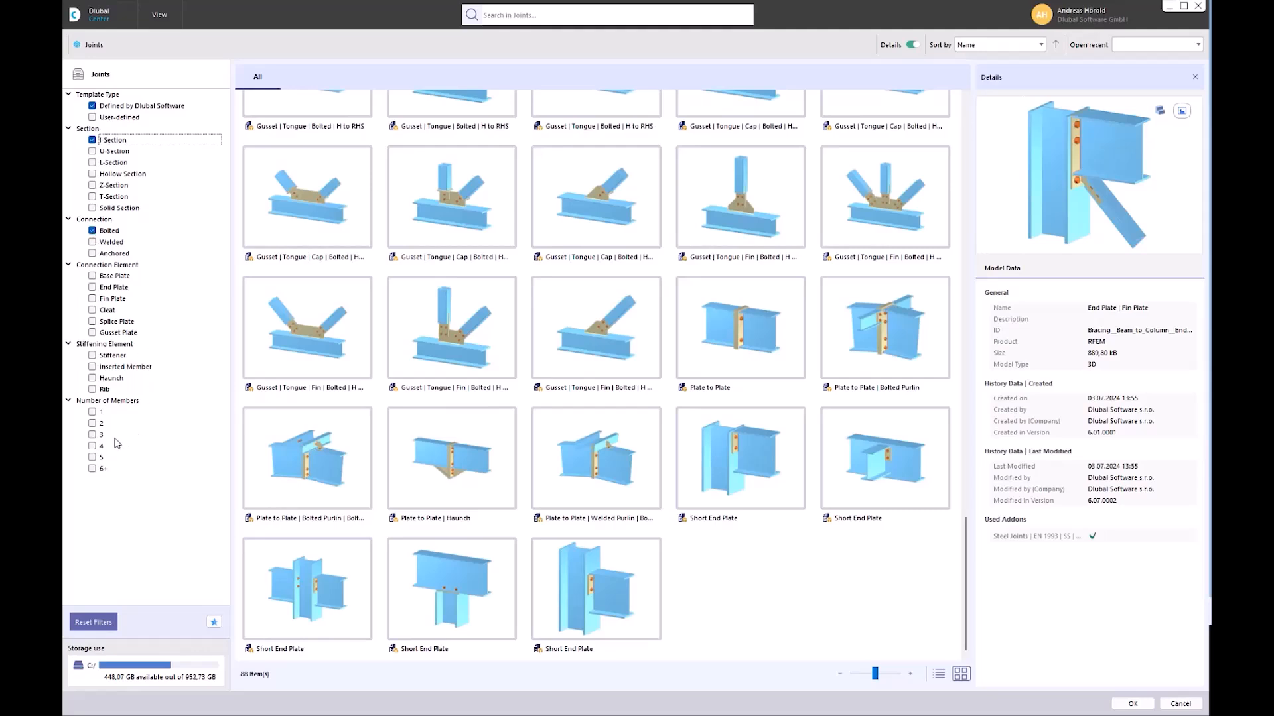
{"action": "left_click", "coordinate": [92, 436]}
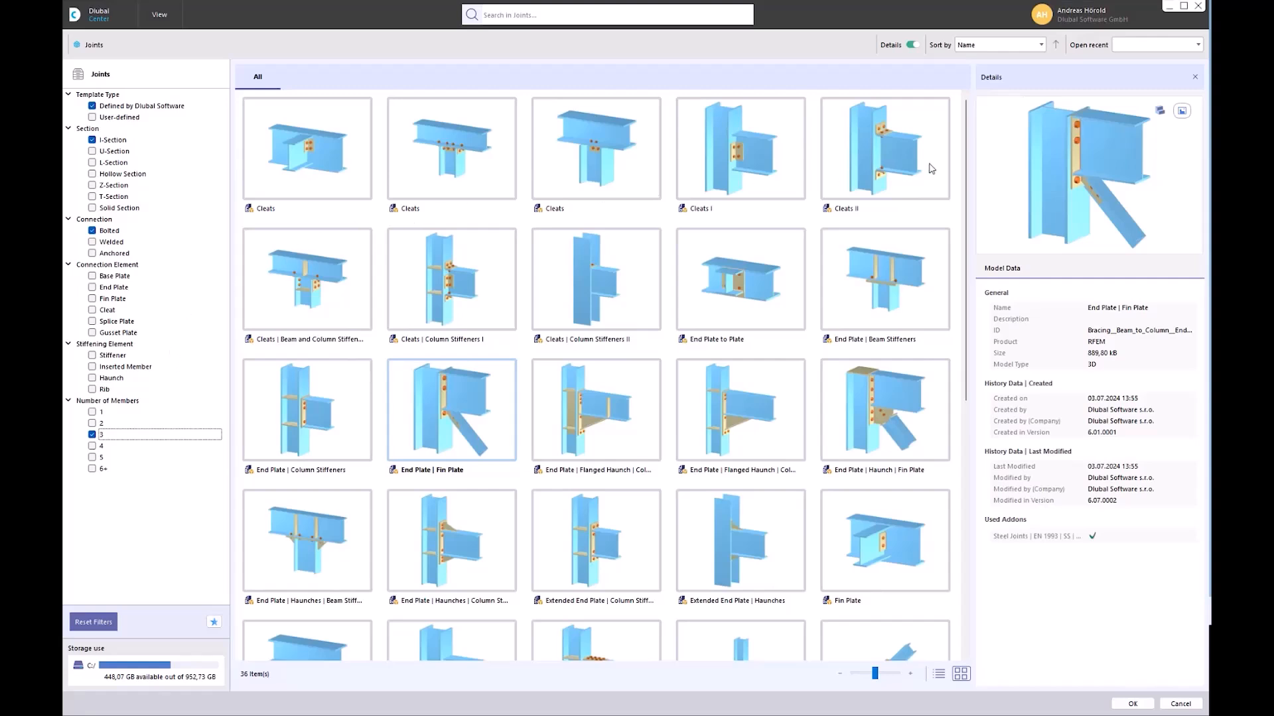
Choose the End Plate to Plate template and assign Member 4 as its Beam 3
{"action": "left_click", "coordinate": [737, 286]}
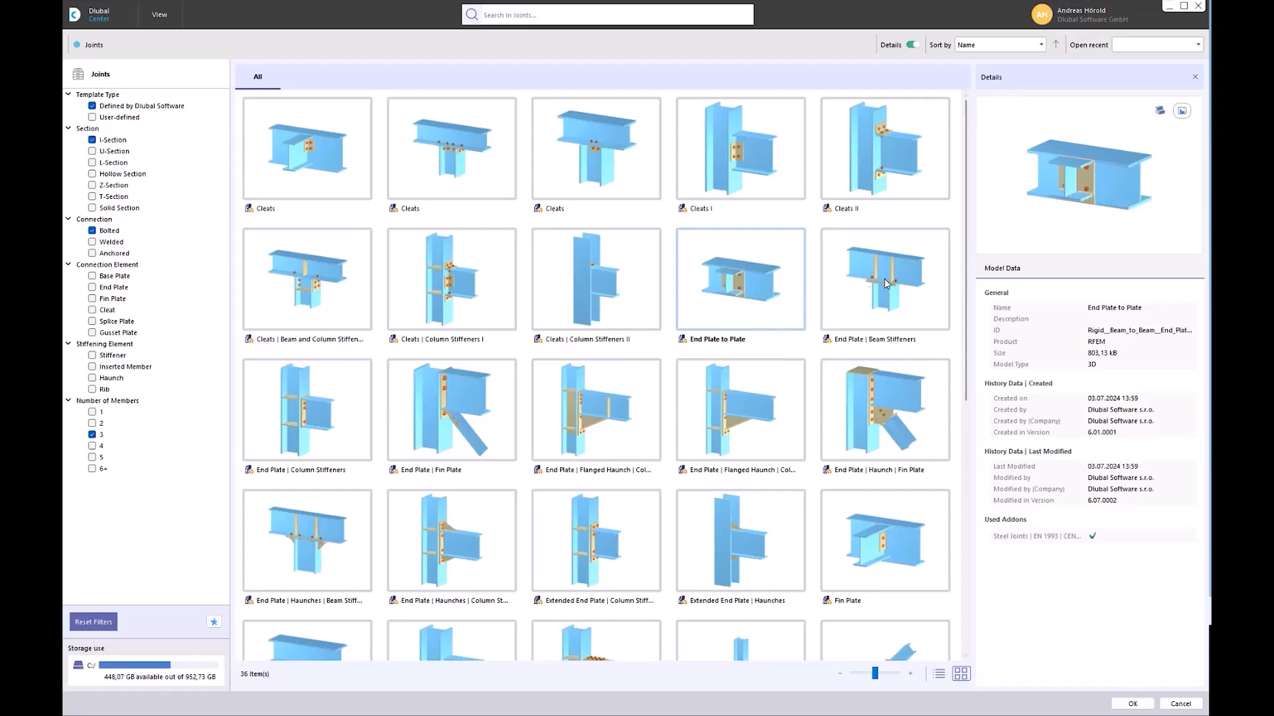
{"action": "double_click", "coordinate": [741, 289]}
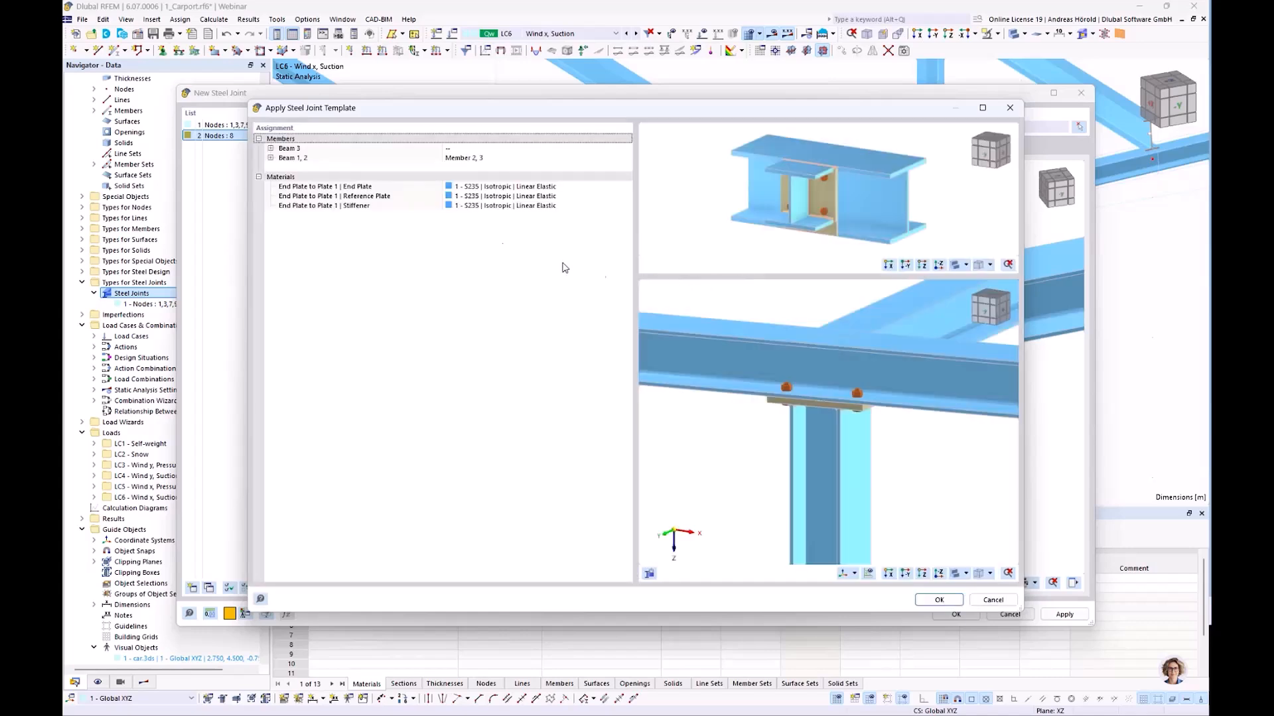
{"action": "left_click", "coordinate": [478, 149]}
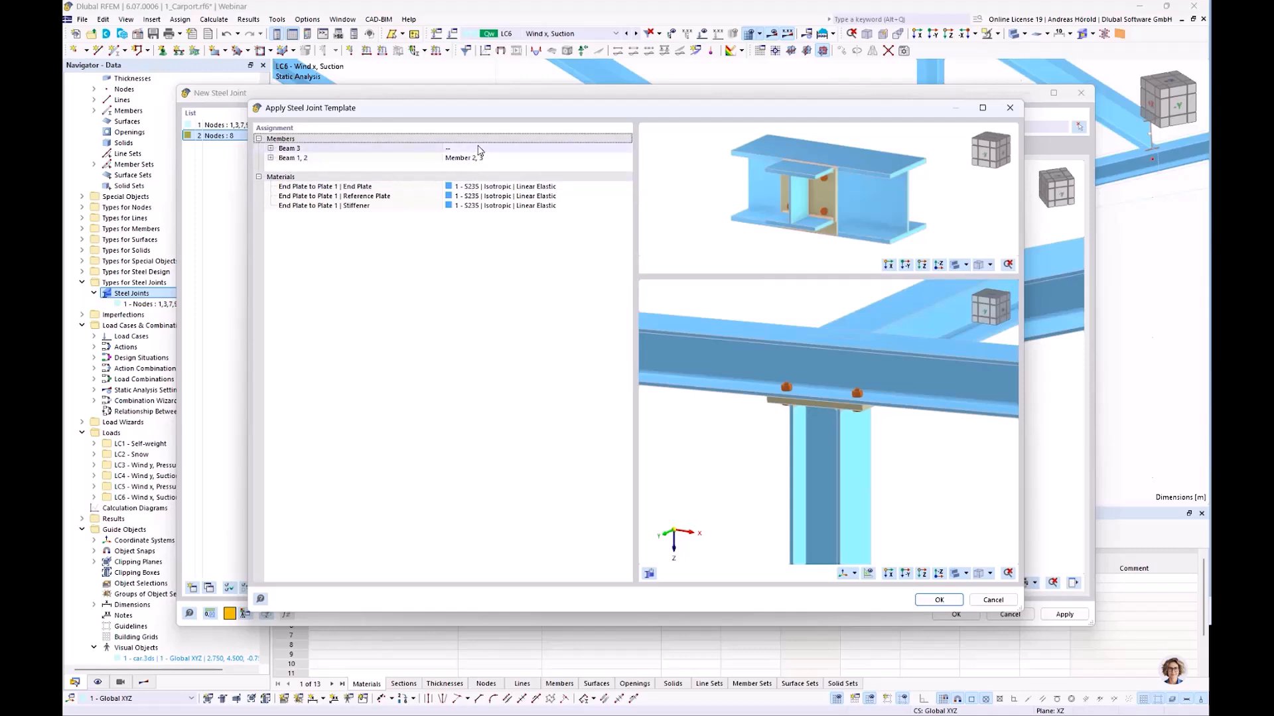
{"action": "left_click", "coordinate": [491, 149]}
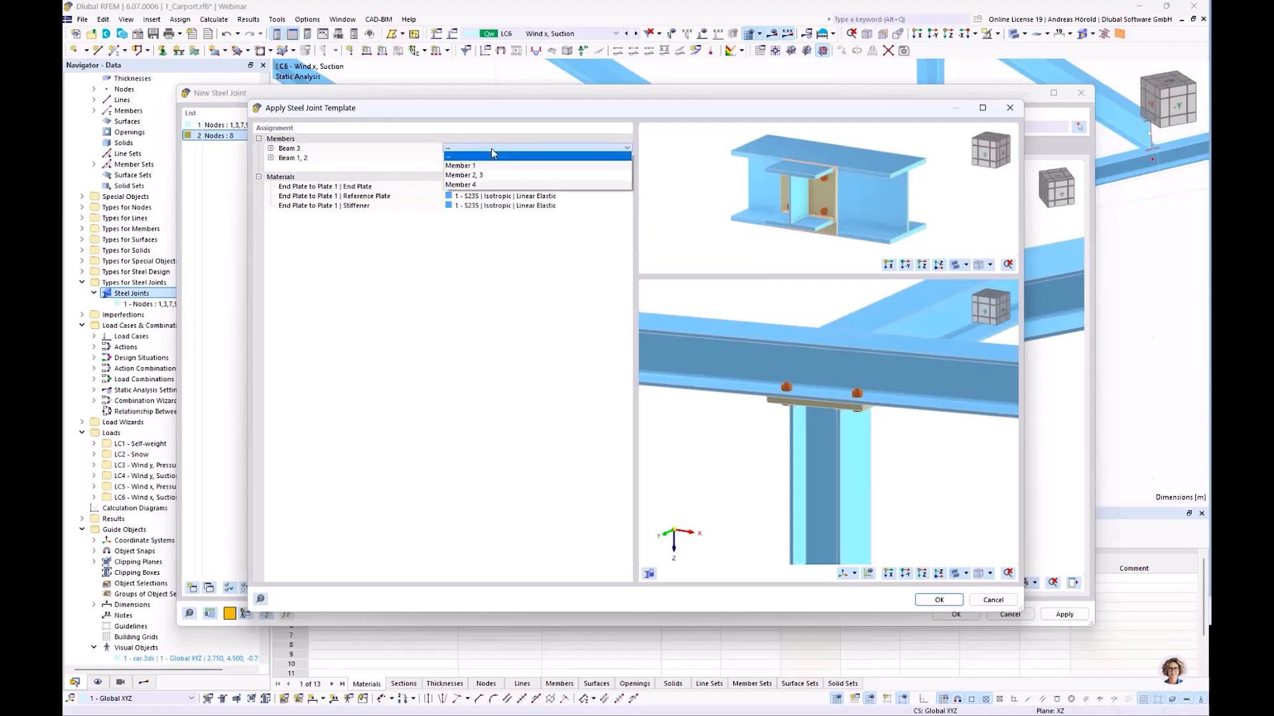
{"action": "left_click", "coordinate": [504, 186]}
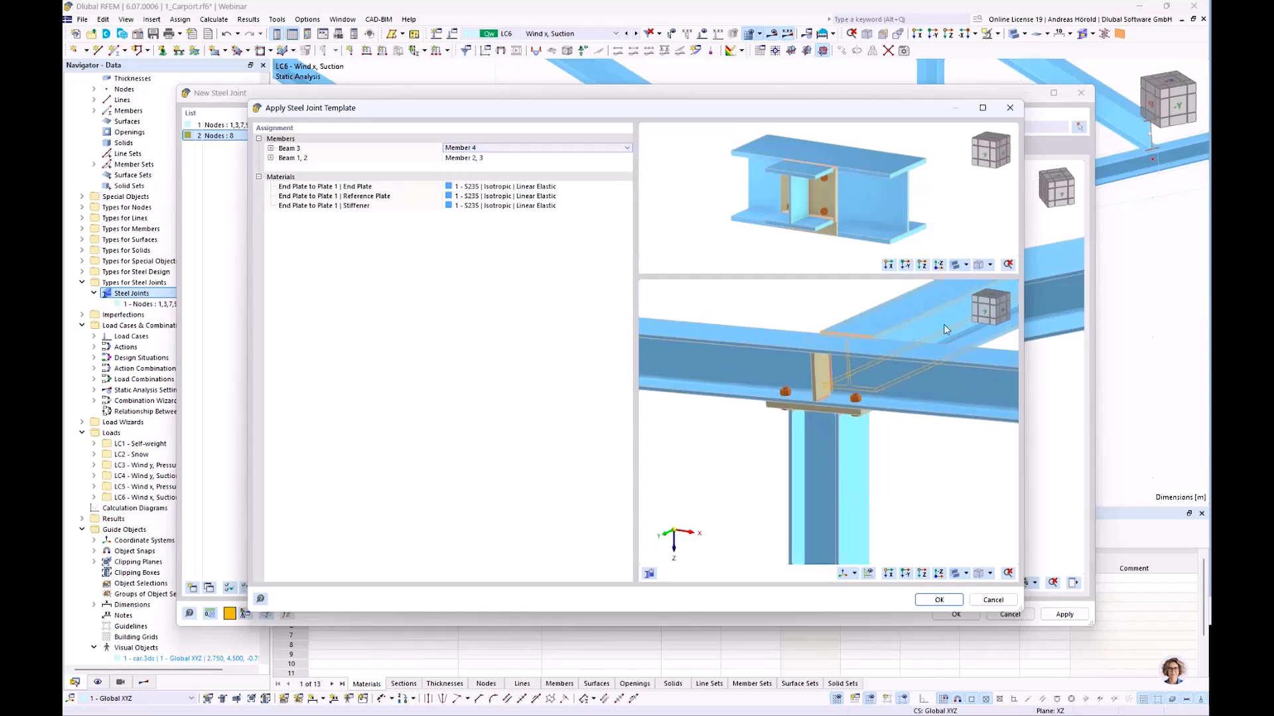
Apply the template with Member 2, 3 as Beam 1, 2 and inspect the added plate connection at node 8
{"action": "left_click", "coordinate": [537, 157]}
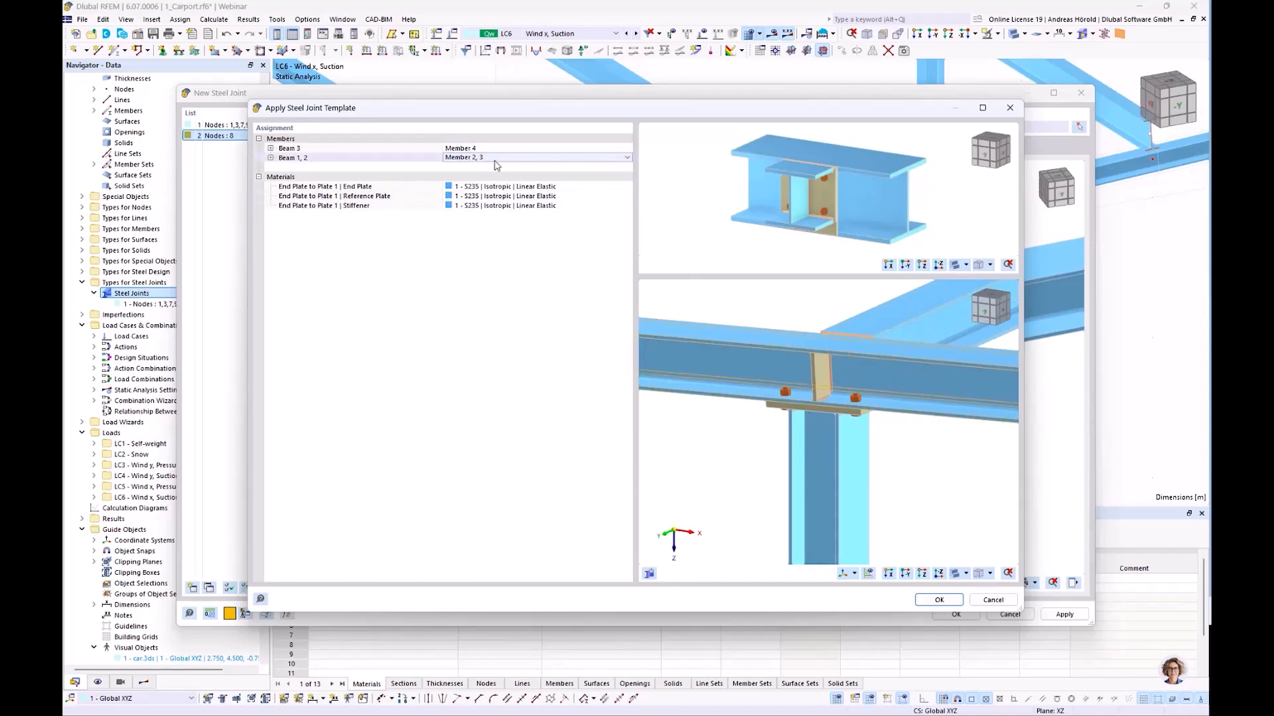
{"action": "middle_click_drag", "start_coordinate": [750, 480], "coordinate": [1056, 488], "text": "ctrl"}
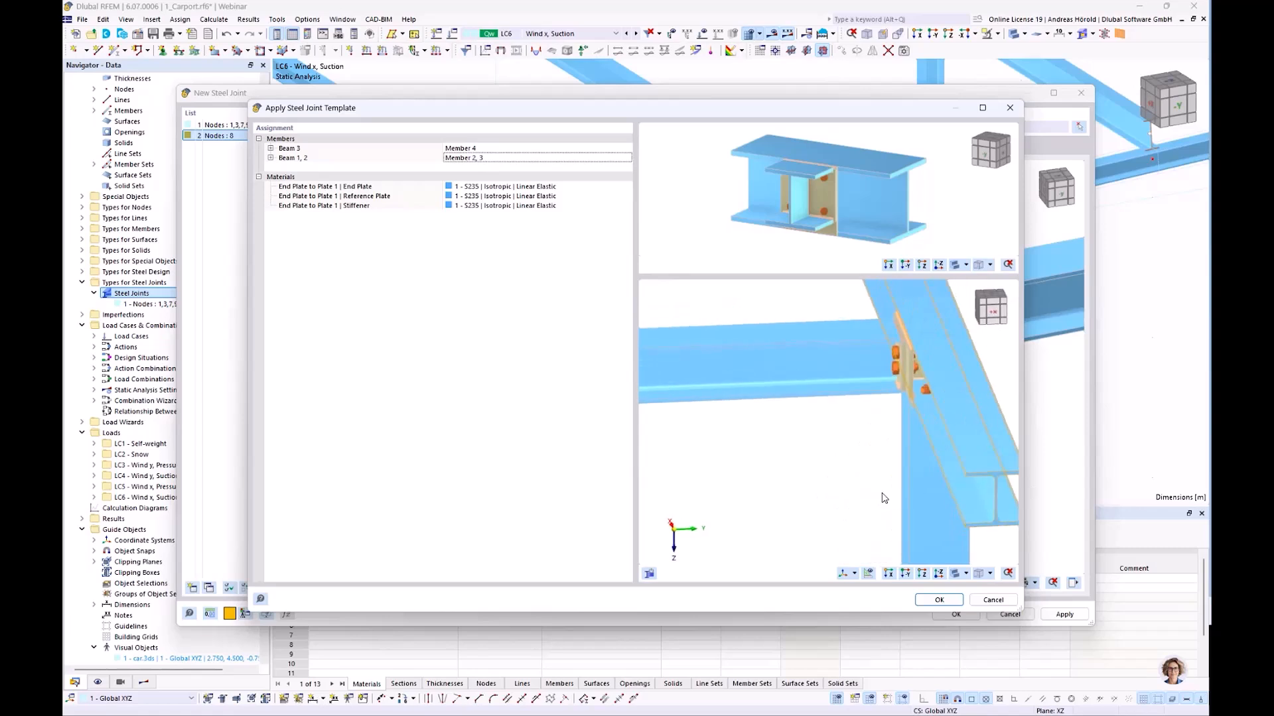
{"action": "middle_click_drag", "start_coordinate": [740, 490], "coordinate": [827, 458], "text": "ctrl"}
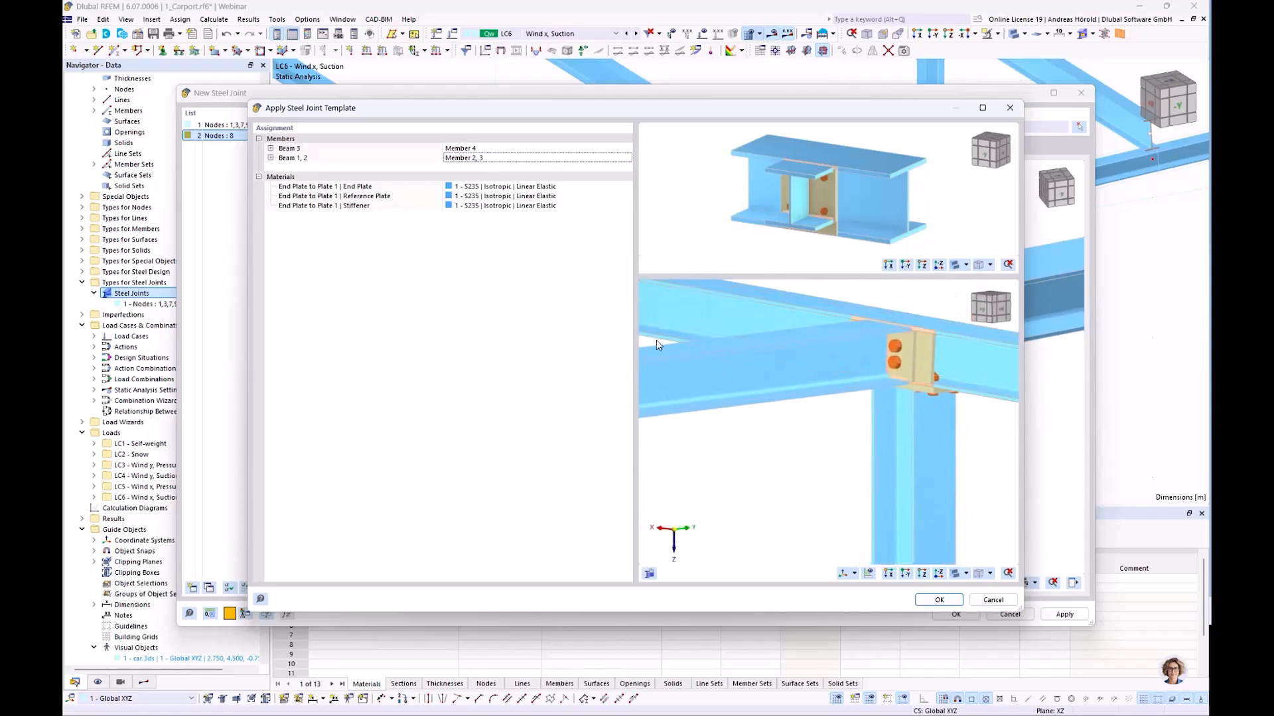
{"action": "left_click", "coordinate": [938, 601]}
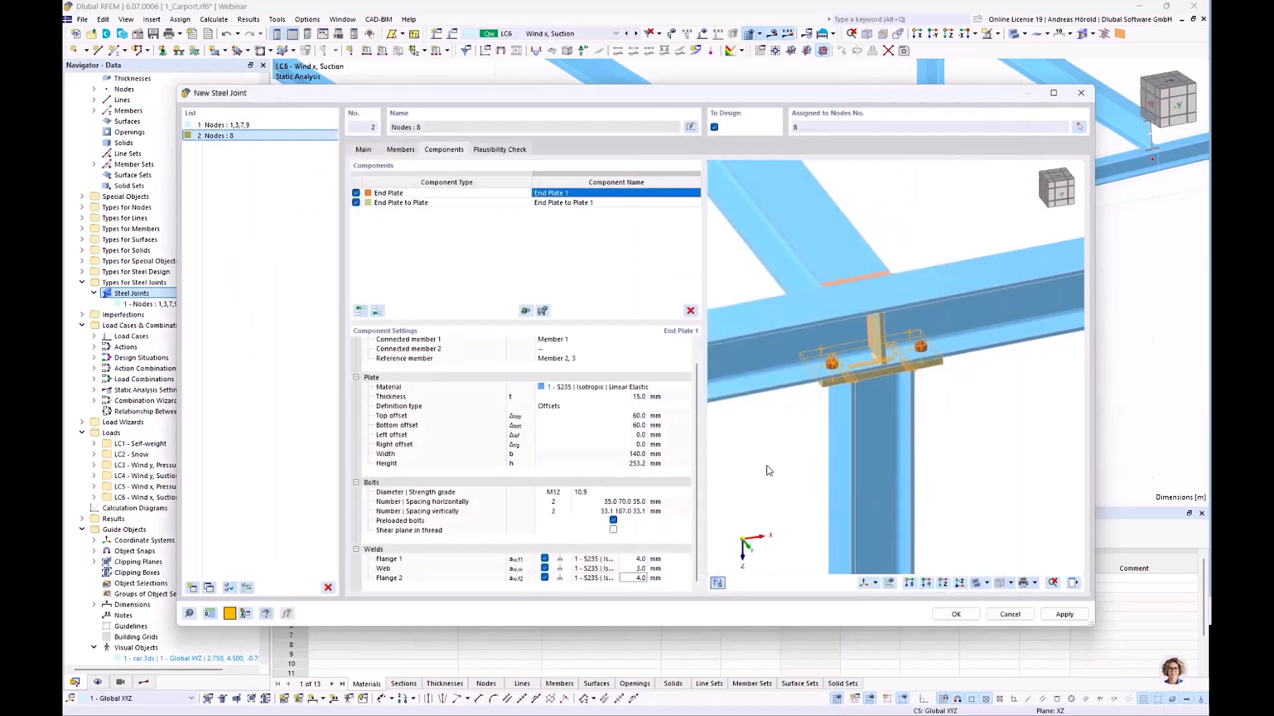
{"action": "right_click_drag", "start_coordinate": [995, 460], "coordinate": [1025, 432]}
{"action": "left_click", "coordinate": [746, 455]}
{"action": "right_click_drag", "start_coordinate": [769, 454], "coordinate": [830, 438]}
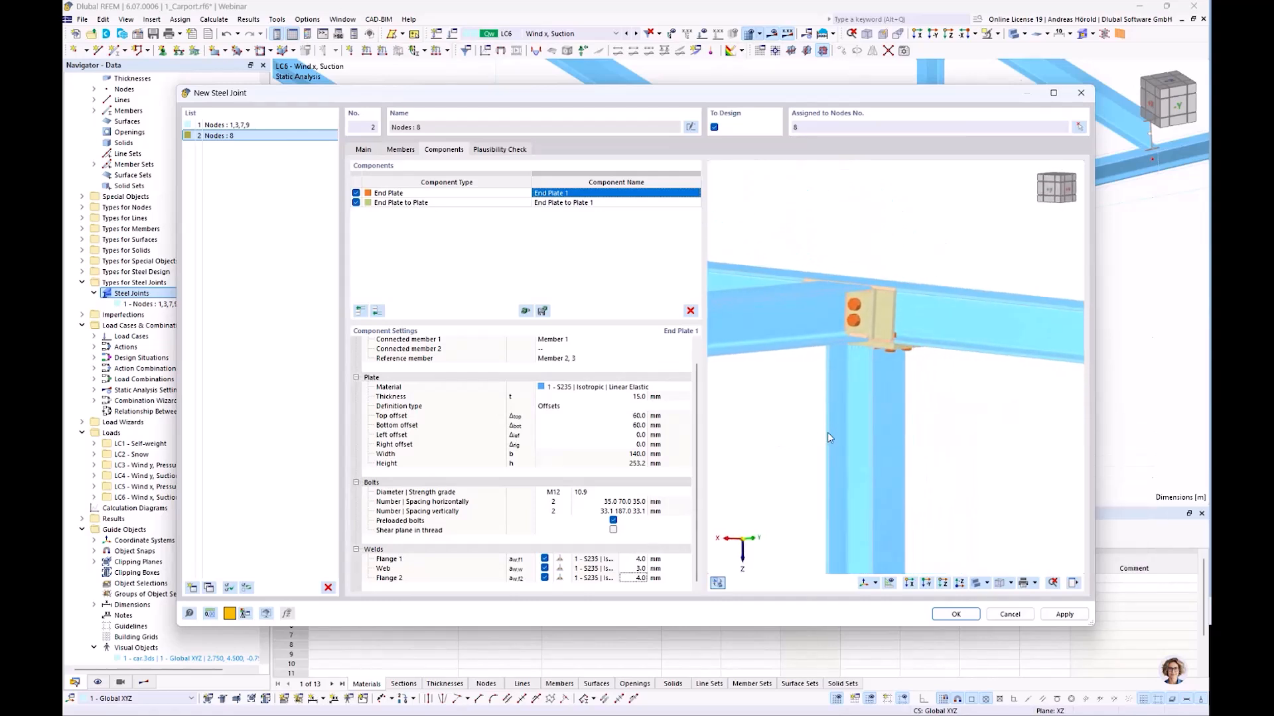
{"action": "scroll", "coordinate": [962, 434], "scroll_direction": "up", "scroll_amount": 5}
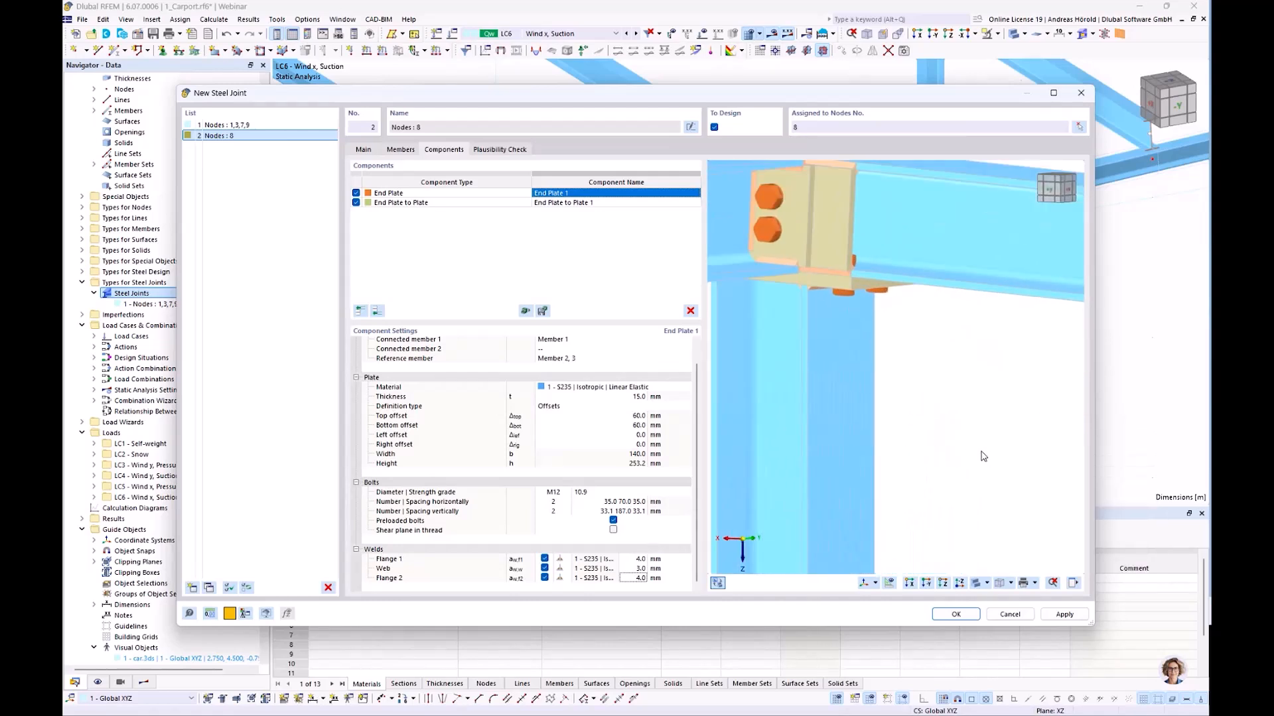
Set the end plate thickness of the End Plate to Plate component to 15 mm and check the plate in the model
{"action": "scroll", "coordinate": [984, 456], "scroll_direction": "down", "scroll_amount": 1}
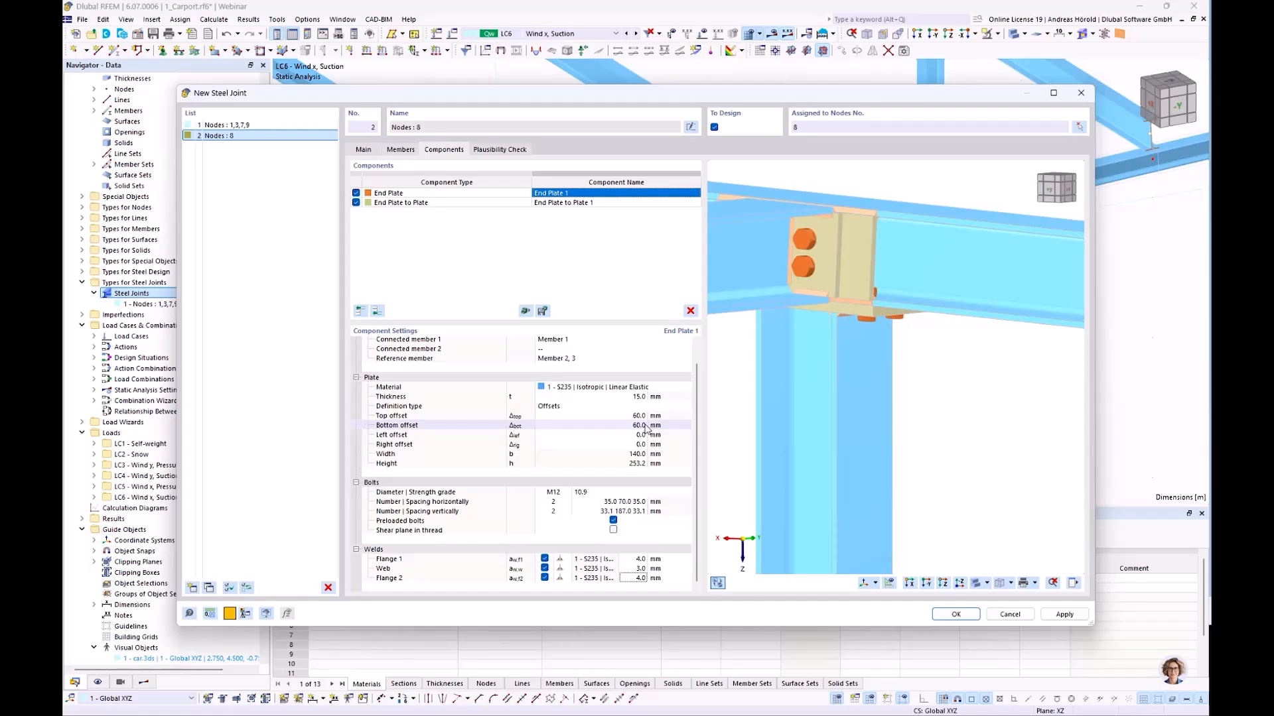
{"action": "left_click", "coordinate": [541, 205]}
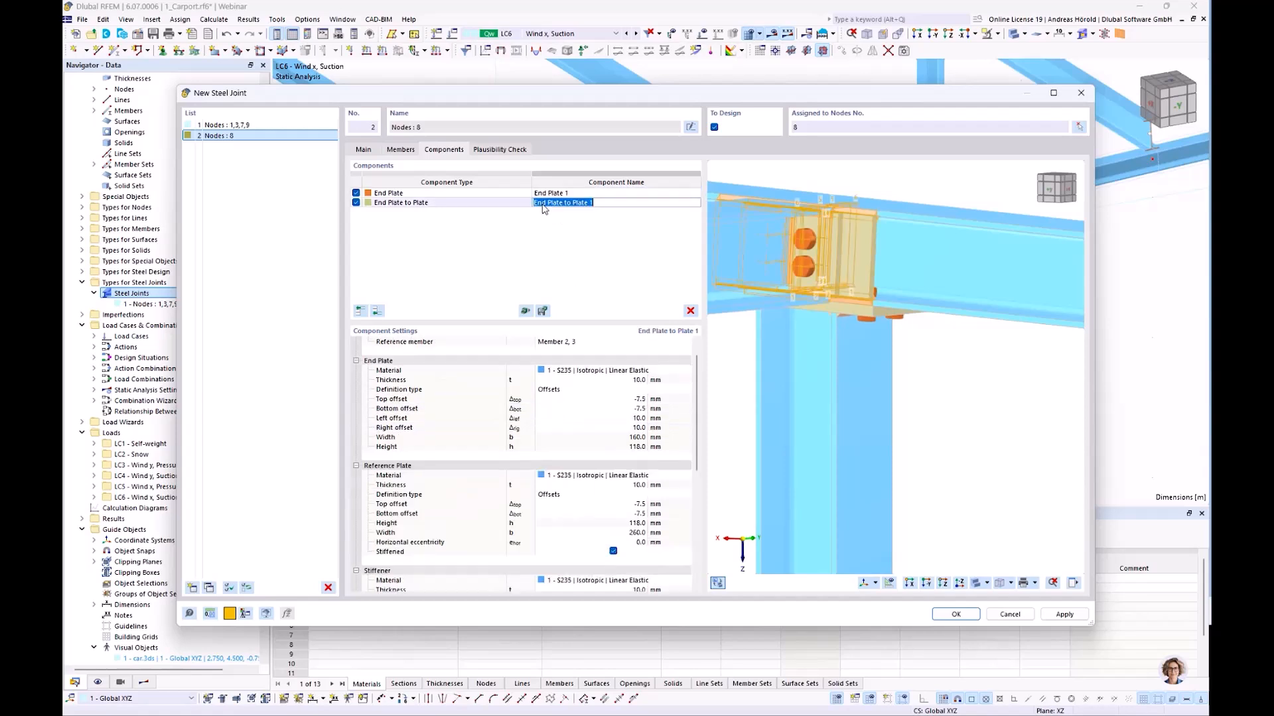
{"action": "left_click", "coordinate": [643, 381]}
{"action": "type", "text": "15"}
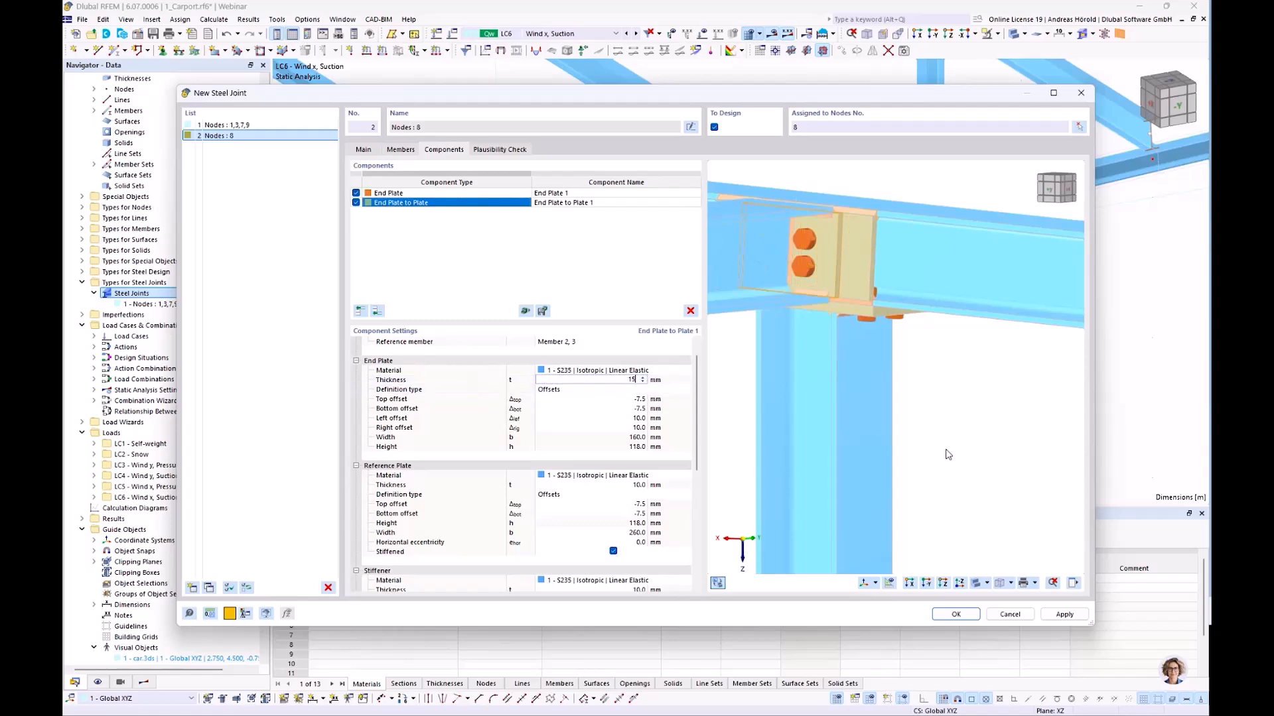
{"action": "key", "text": "Return"}
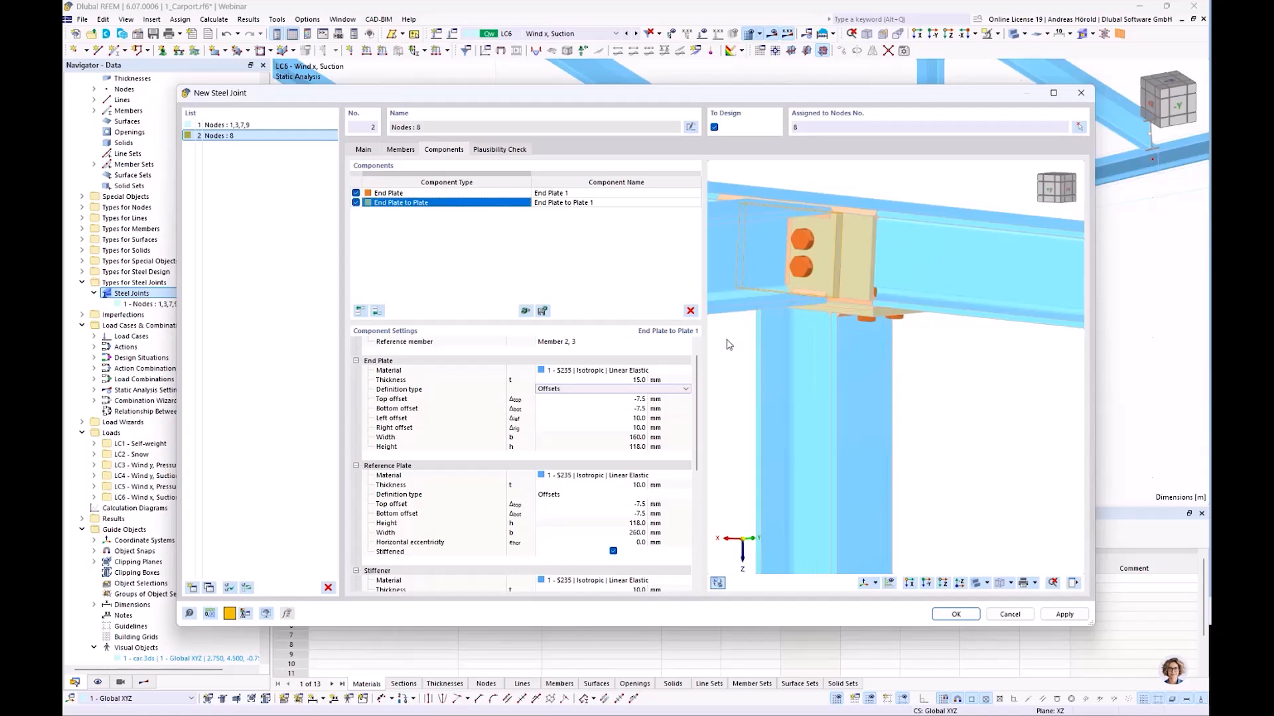
{"action": "scroll", "coordinate": [833, 220], "scroll_direction": "up", "scroll_amount": 3}
{"action": "scroll", "coordinate": [843, 213], "scroll_direction": "up", "scroll_amount": 2}
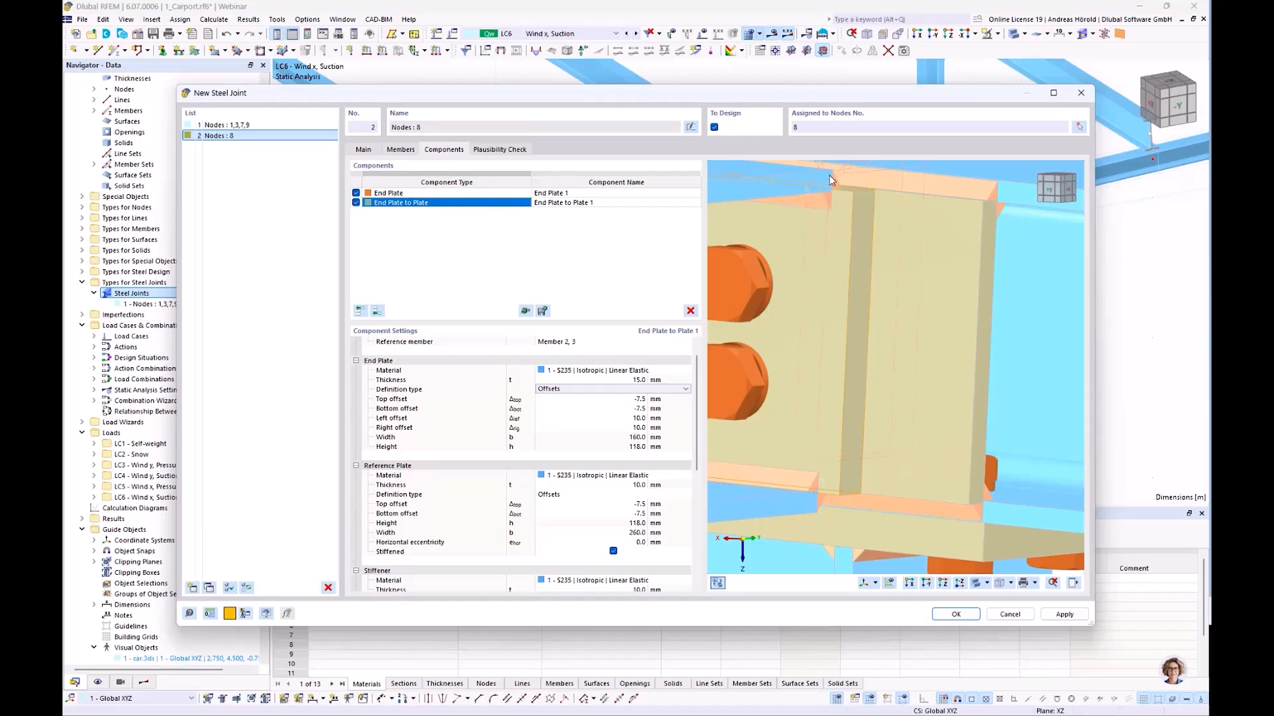
{"action": "scroll", "coordinate": [829, 175], "scroll_direction": "down", "scroll_amount": 5}
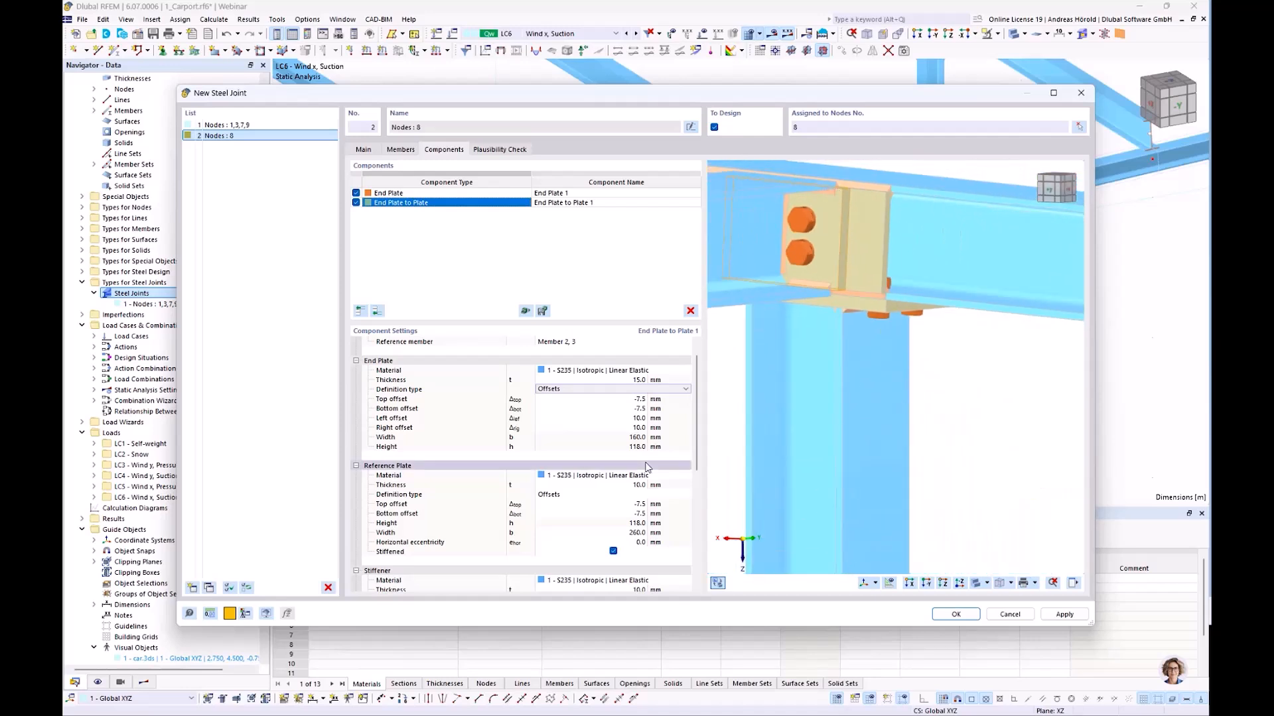
Set the reference plate thickness of the End Plate to Plate component to 15 mm
{"action": "scroll", "coordinate": [638, 441], "scroll_direction": "down", "scroll_amount": 2}
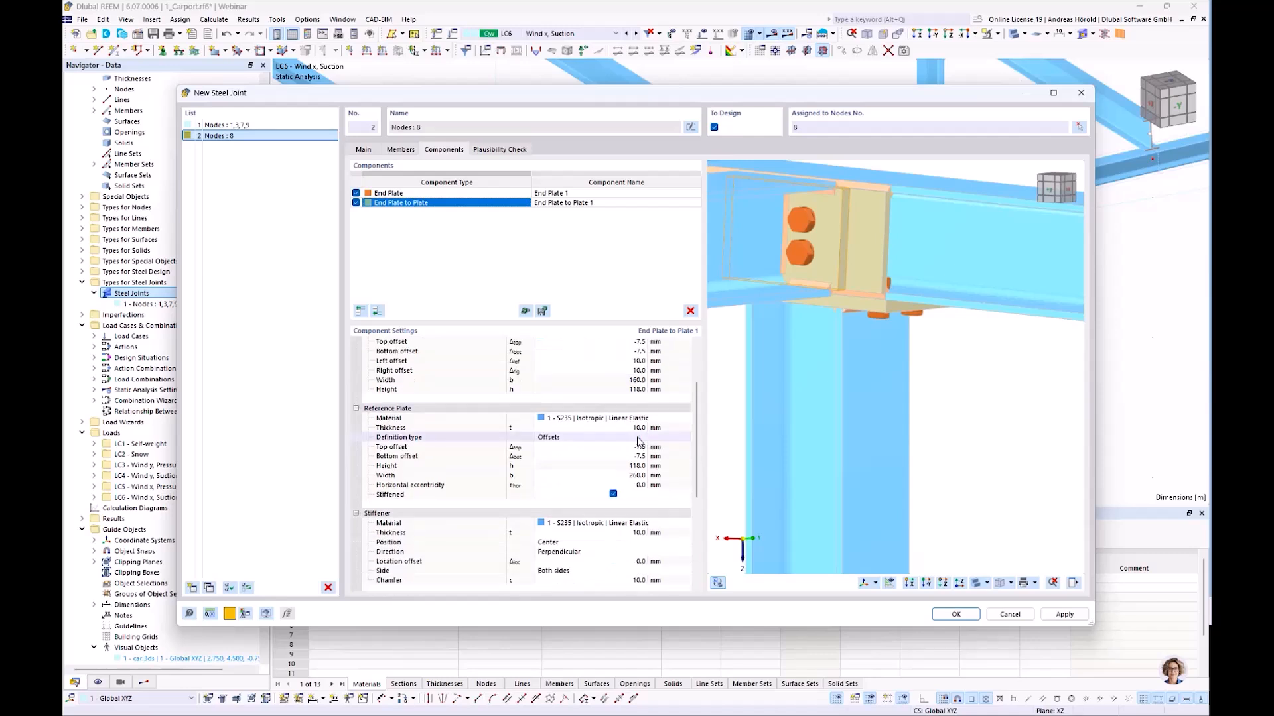
{"action": "scroll", "coordinate": [636, 369], "scroll_direction": "up", "scroll_amount": 2}
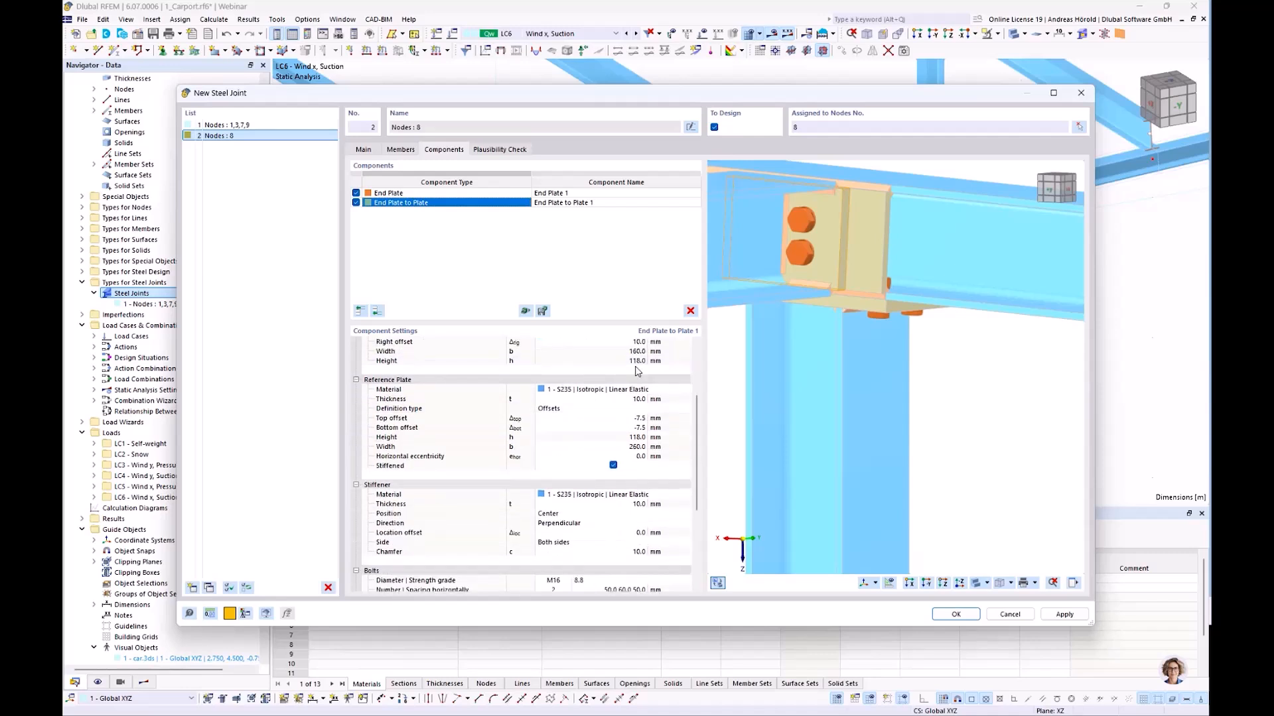
{"action": "scroll", "coordinate": [635, 372], "scroll_direction": "down", "scroll_amount": 2}
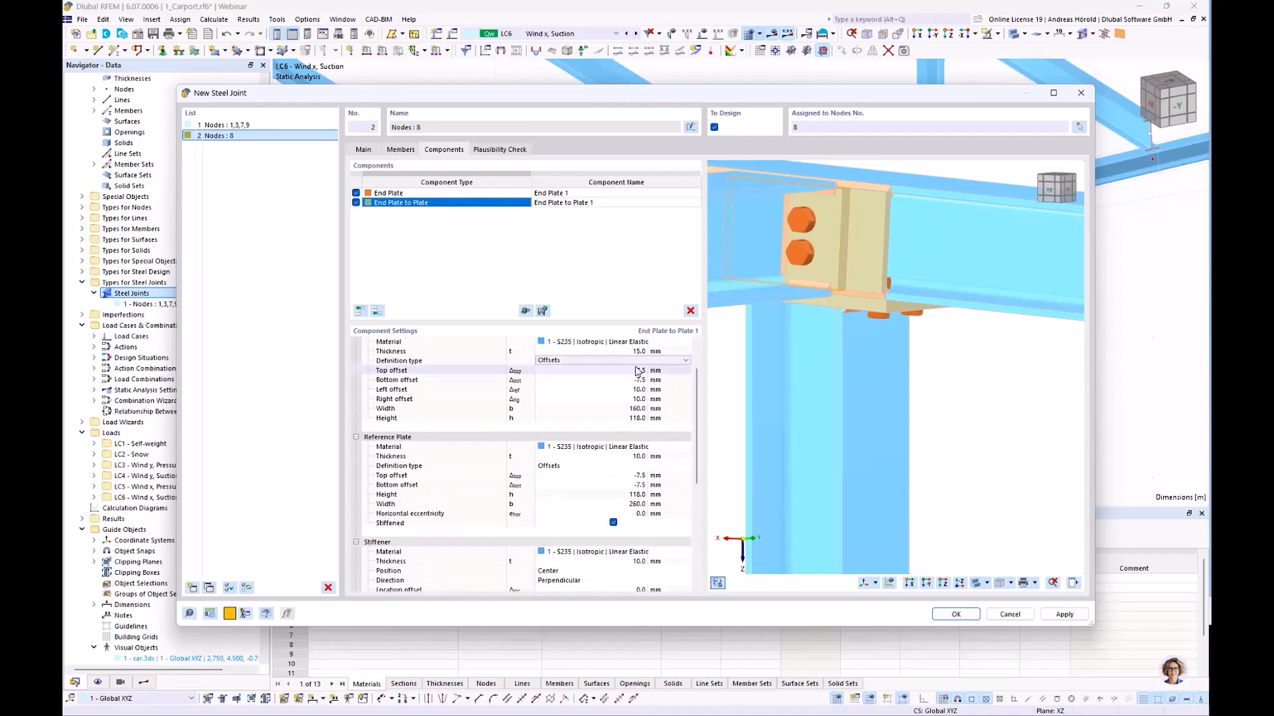
{"action": "scroll", "coordinate": [635, 372], "scroll_direction": "down", "scroll_amount": 1}
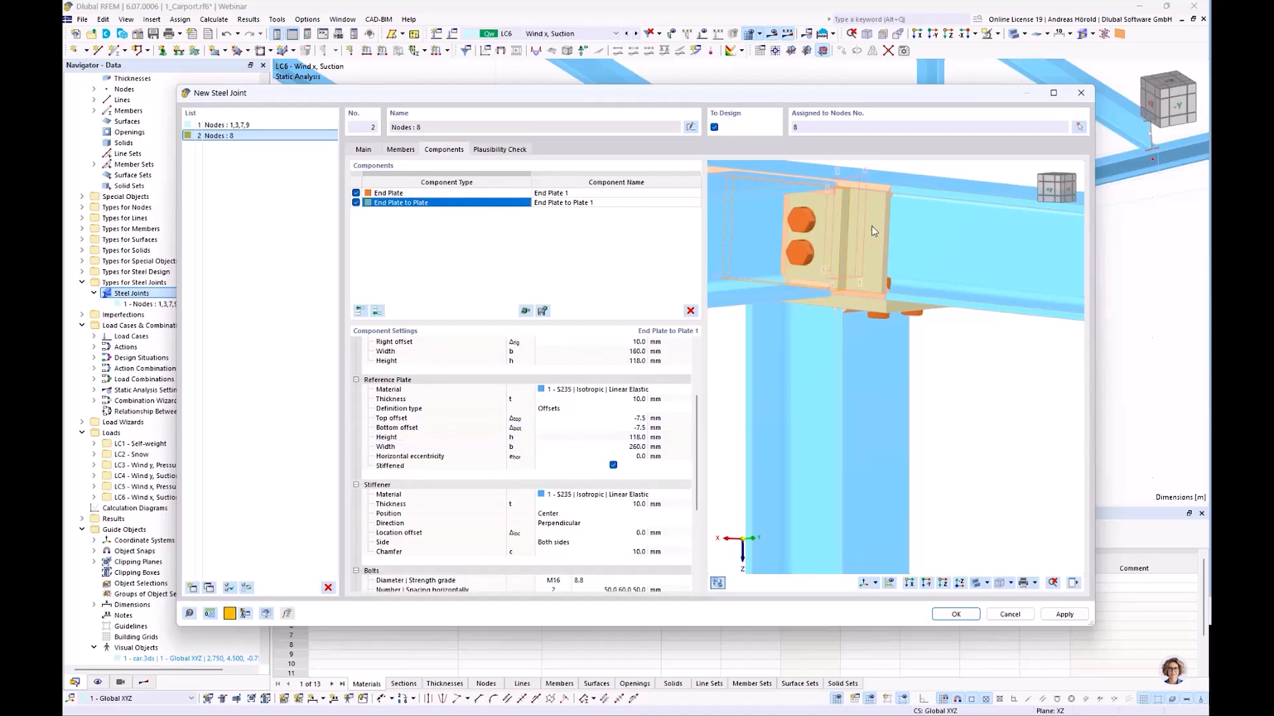
{"action": "left_click", "coordinate": [639, 401]}
{"action": "type", "text": "15"}
{"action": "key", "text": "Tab"}
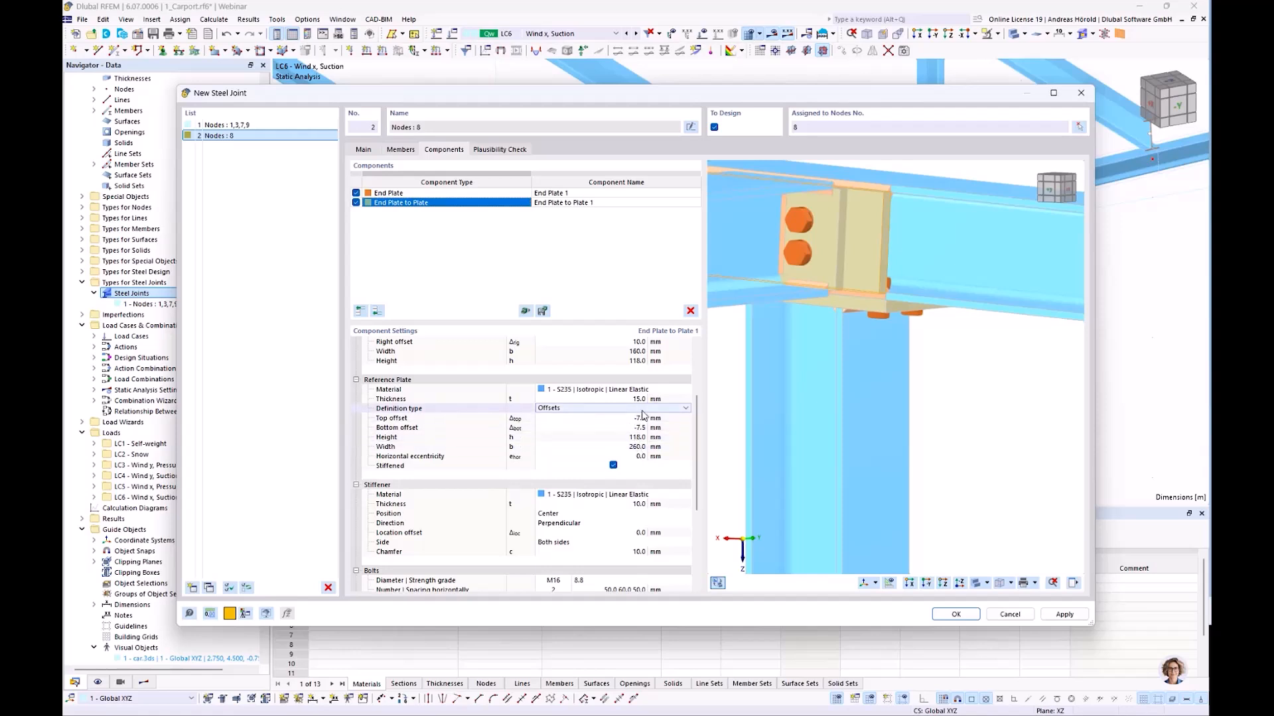
Set the reference plate width to 160 mm
{"action": "left_click", "coordinate": [636, 447]}
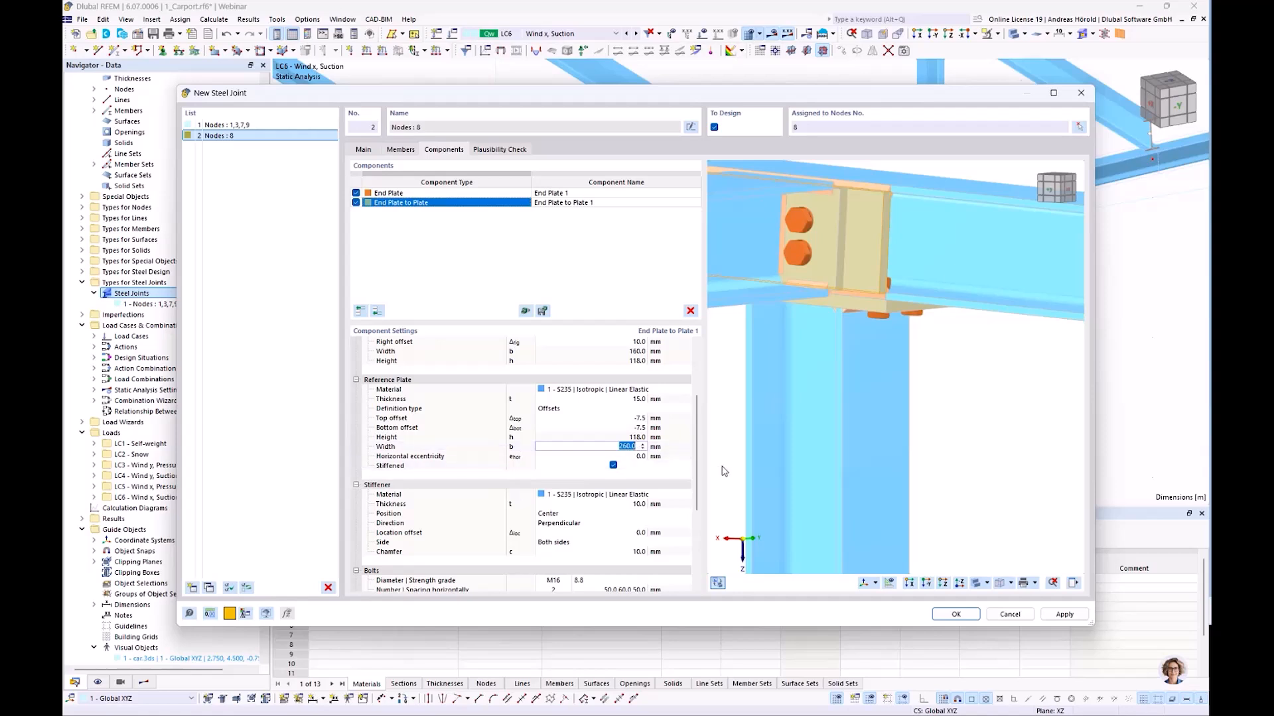
{"action": "type", "text": "160"}
{"action": "key", "text": "Tab"}
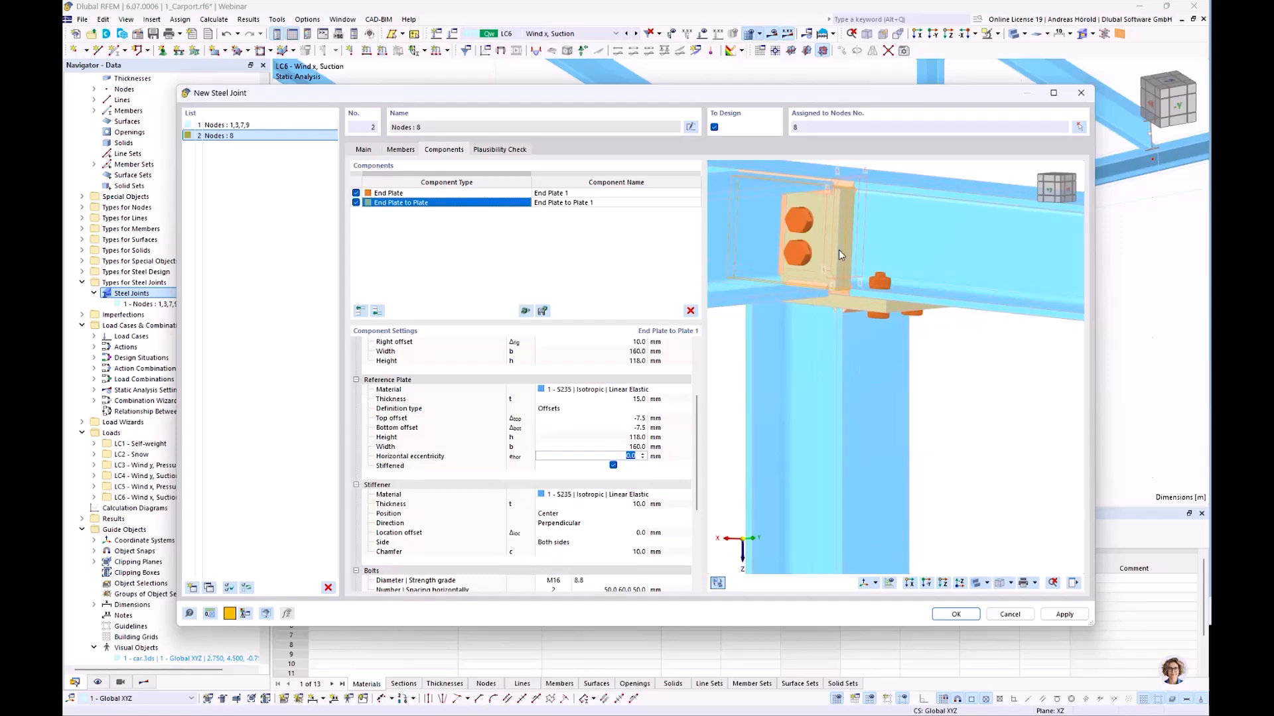
{"action": "scroll", "coordinate": [597, 424], "scroll_direction": "up", "scroll_amount": 2}
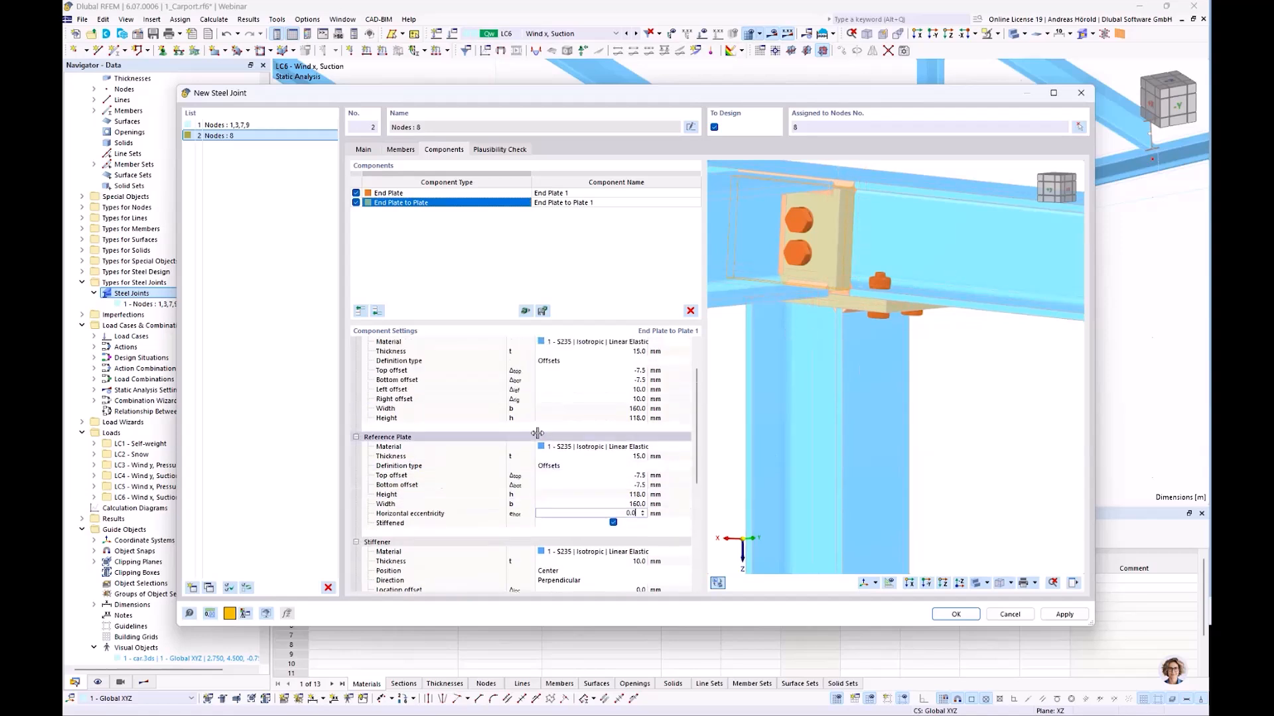
{"action": "scroll", "coordinate": [538, 433], "scroll_direction": "down", "scroll_amount": 2}
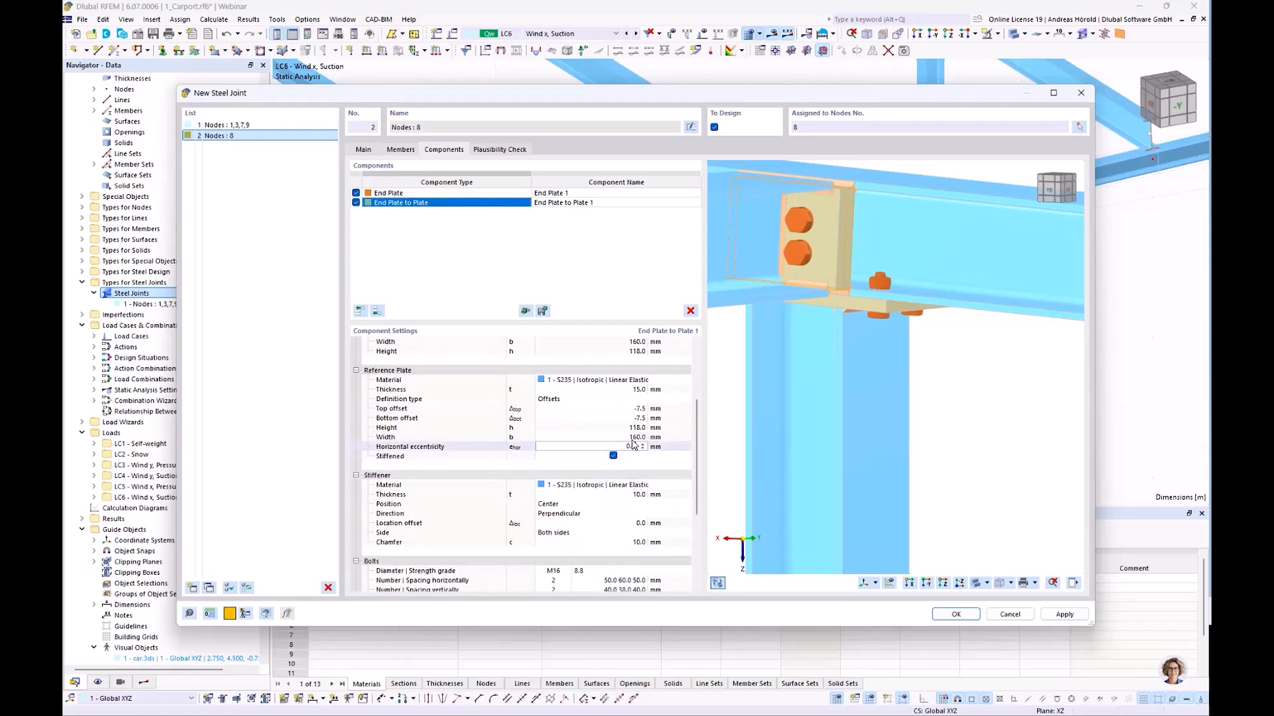
Inspect the stiffener from both sides of the beam, restrict it to One side, and check the result in the model
{"action": "middle_click_drag", "start_coordinate": [966, 448], "coordinate": [762, 473], "text": "ctrl"}
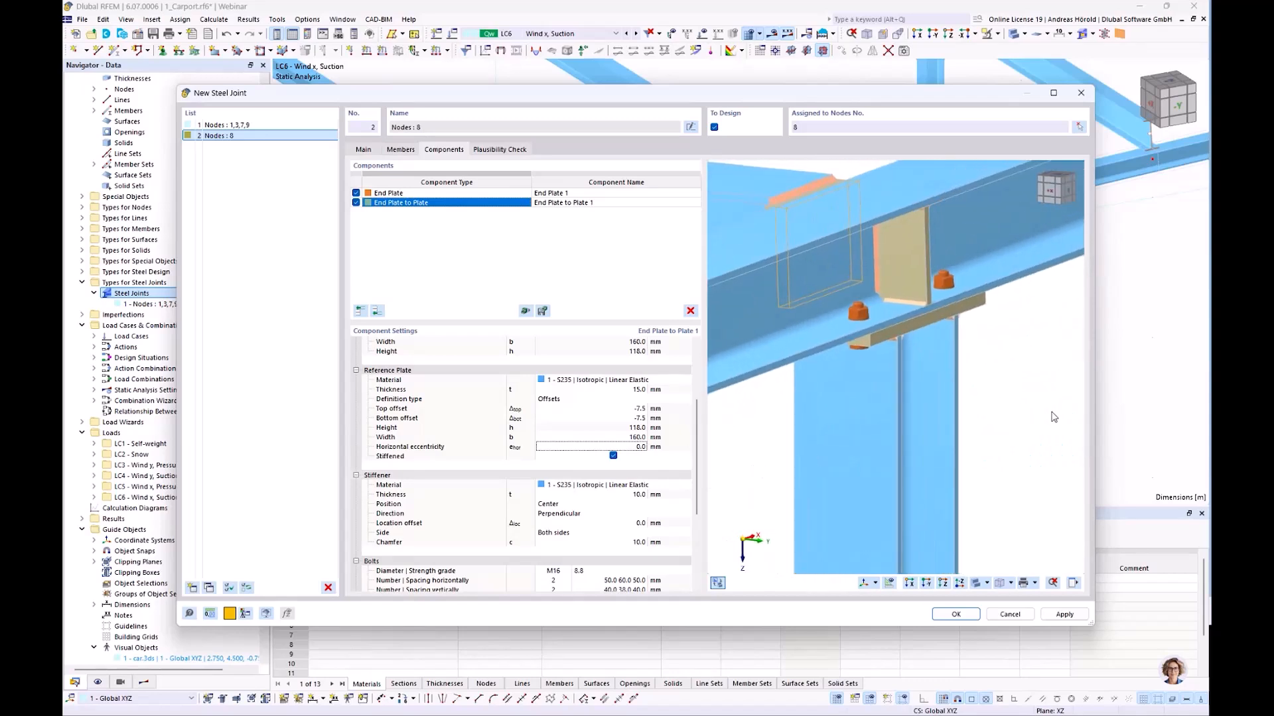
{"action": "middle_click_drag", "start_coordinate": [1019, 419], "coordinate": [904, 431], "text": "ctrl"}
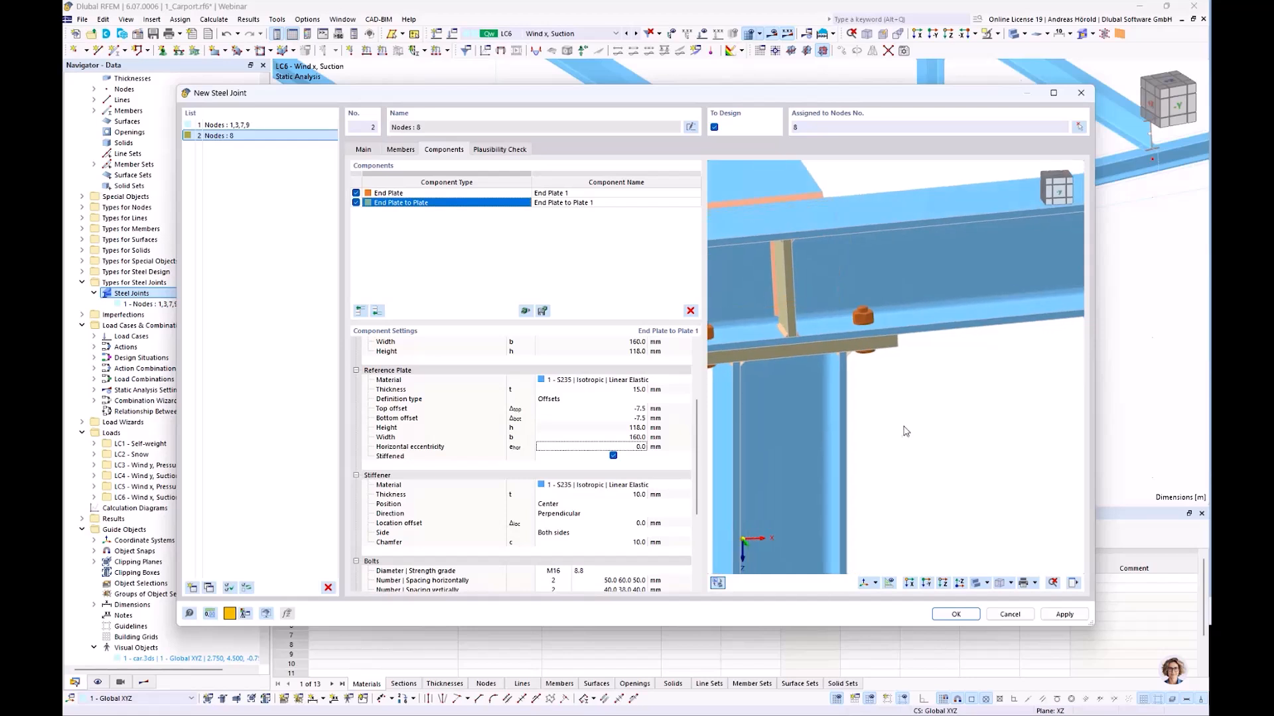
{"action": "scroll", "coordinate": [904, 432], "scroll_direction": "down", "scroll_amount": 3}
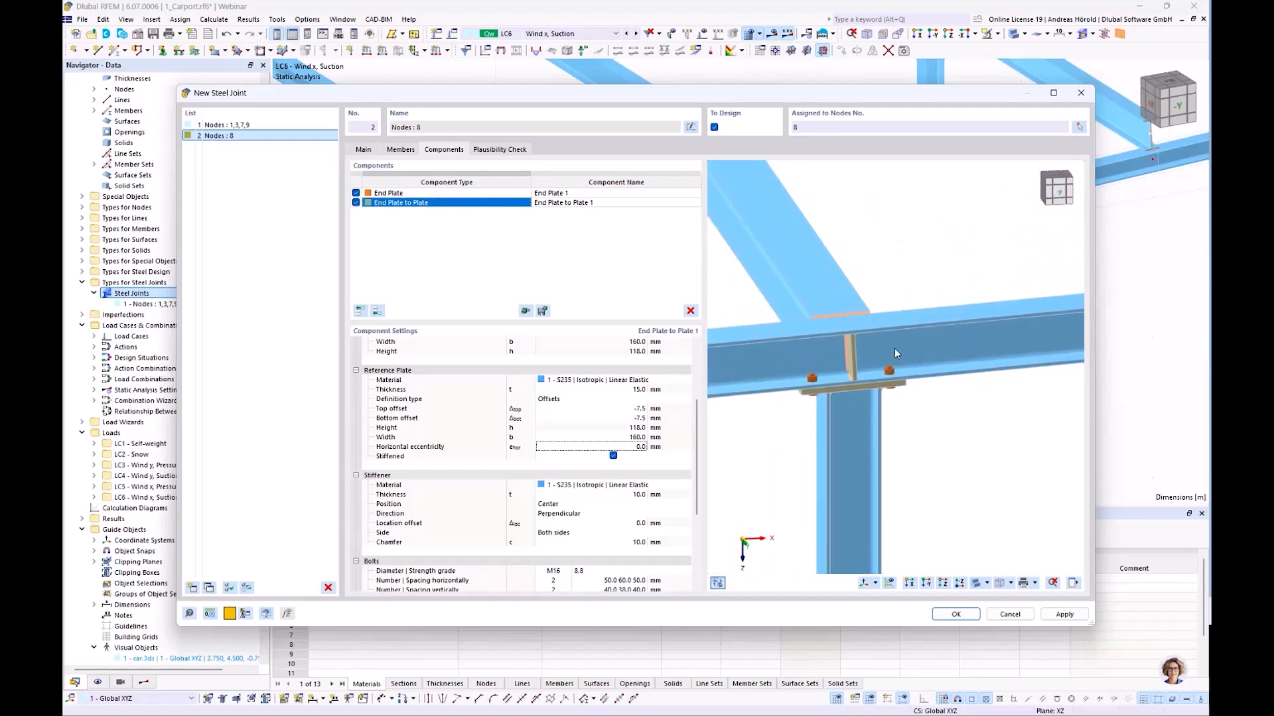
{"action": "middle_click_drag", "start_coordinate": [791, 470], "coordinate": [1001, 449], "text": "ctrl"}
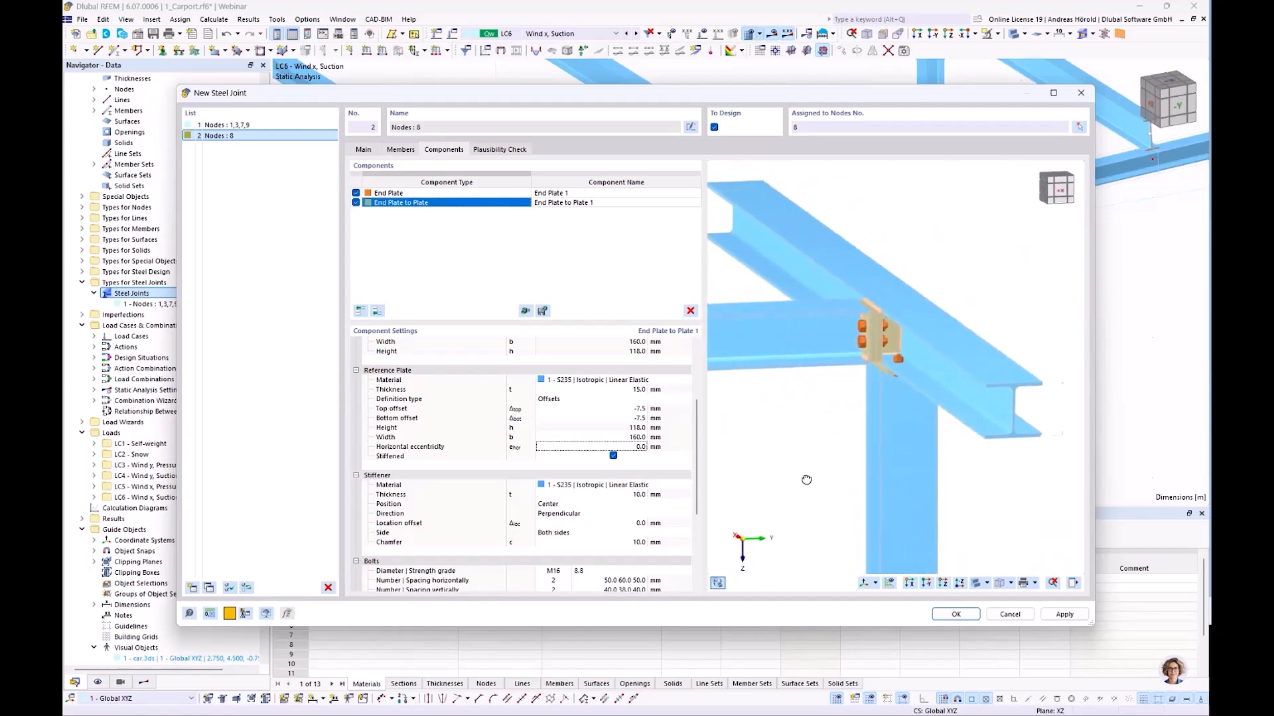
{"action": "middle_click_drag", "start_coordinate": [794, 480], "coordinate": [834, 483], "text": "ctrl"}
{"action": "right_click", "coordinate": [834, 483]}
{"action": "left_click", "coordinate": [767, 403]}
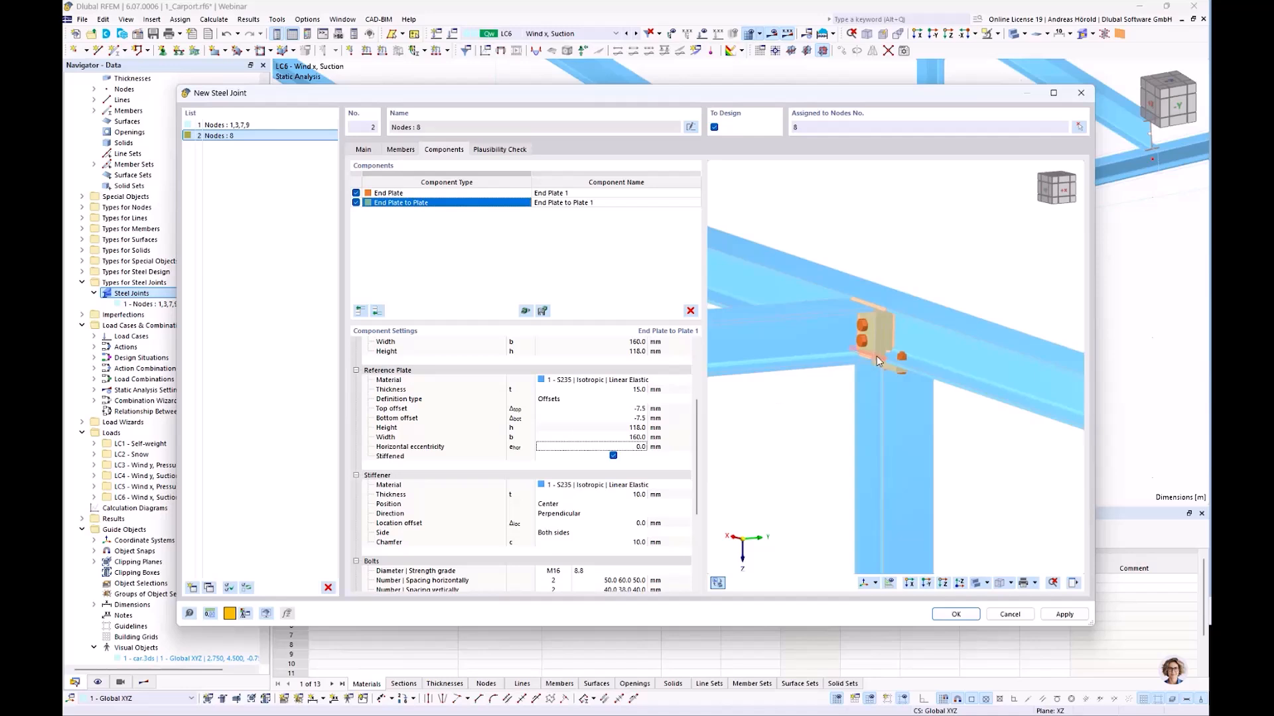
{"action": "scroll", "coordinate": [891, 341], "scroll_direction": "up", "scroll_amount": 5}
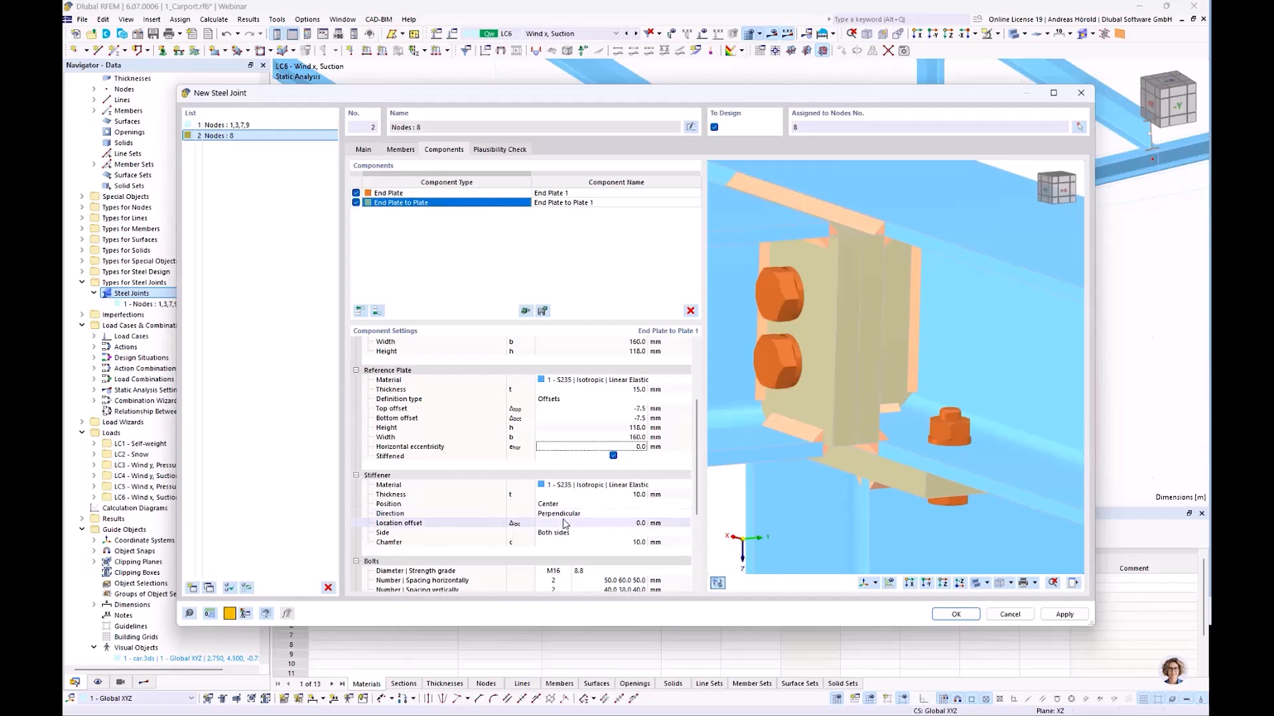
{"action": "left_click", "coordinate": [563, 533]}
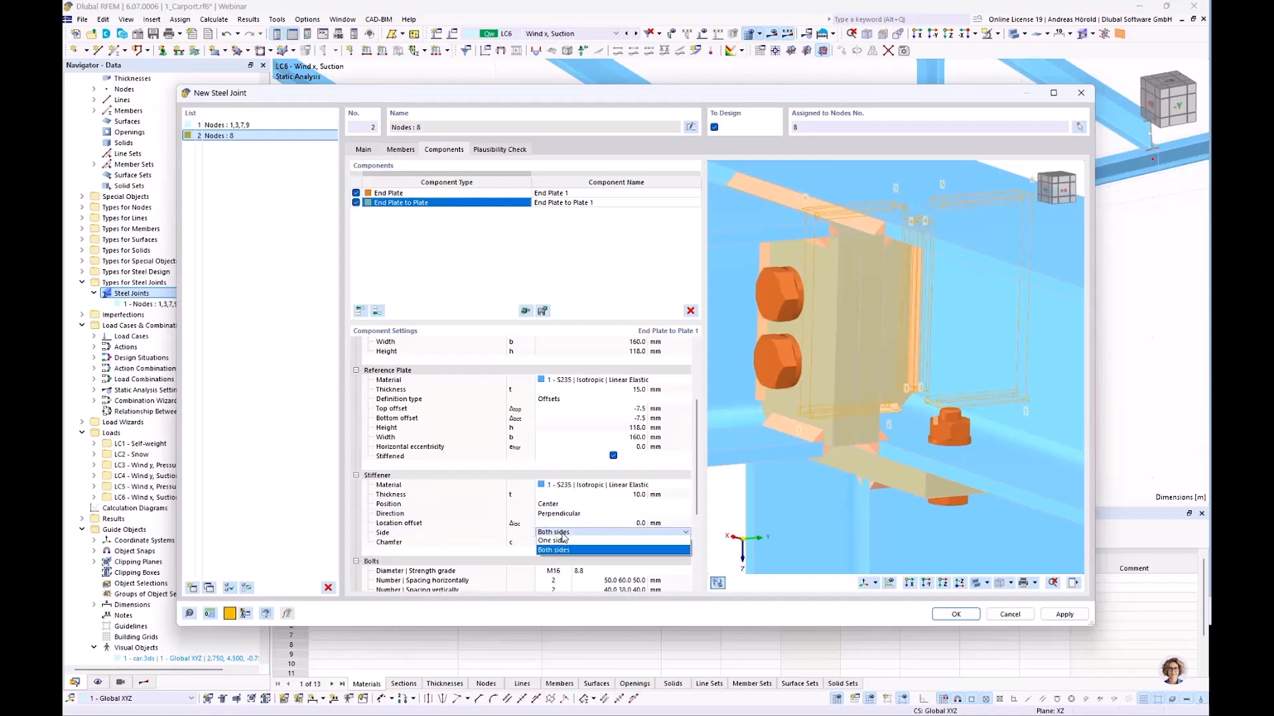
{"action": "left_click", "coordinate": [566, 543]}
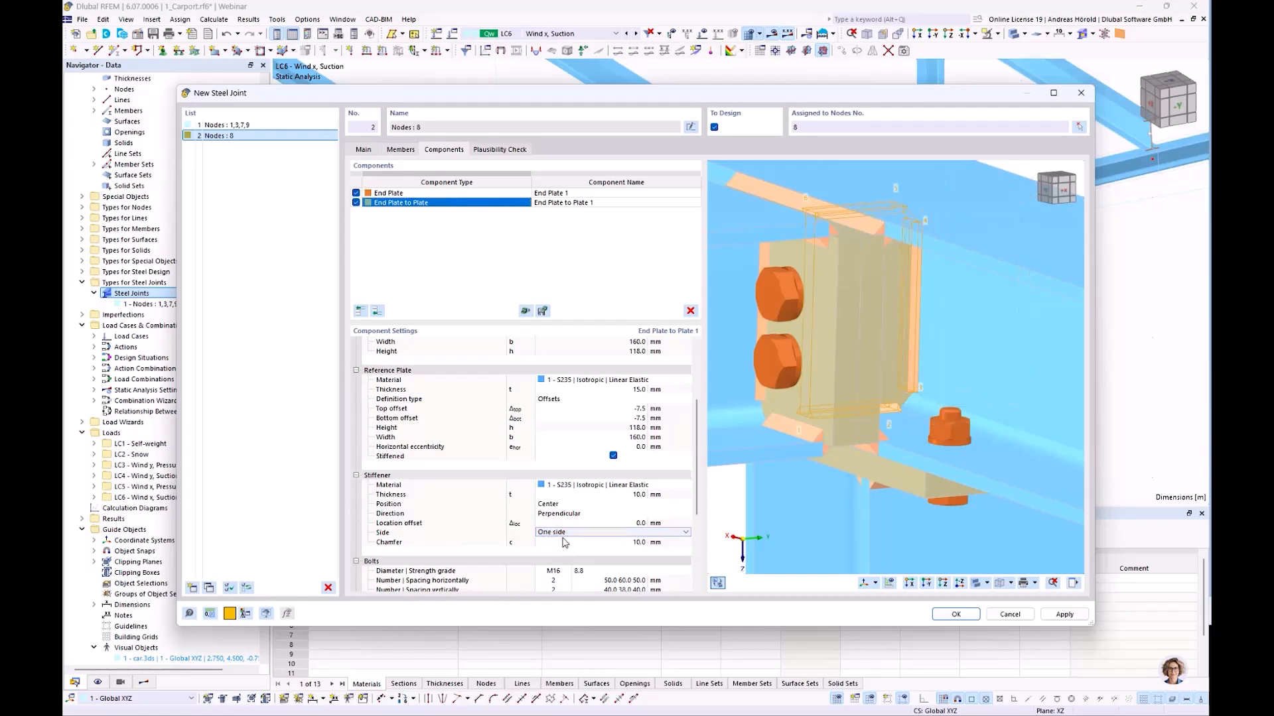
{"action": "scroll", "coordinate": [1075, 290], "scroll_direction": "down", "scroll_amount": 6}
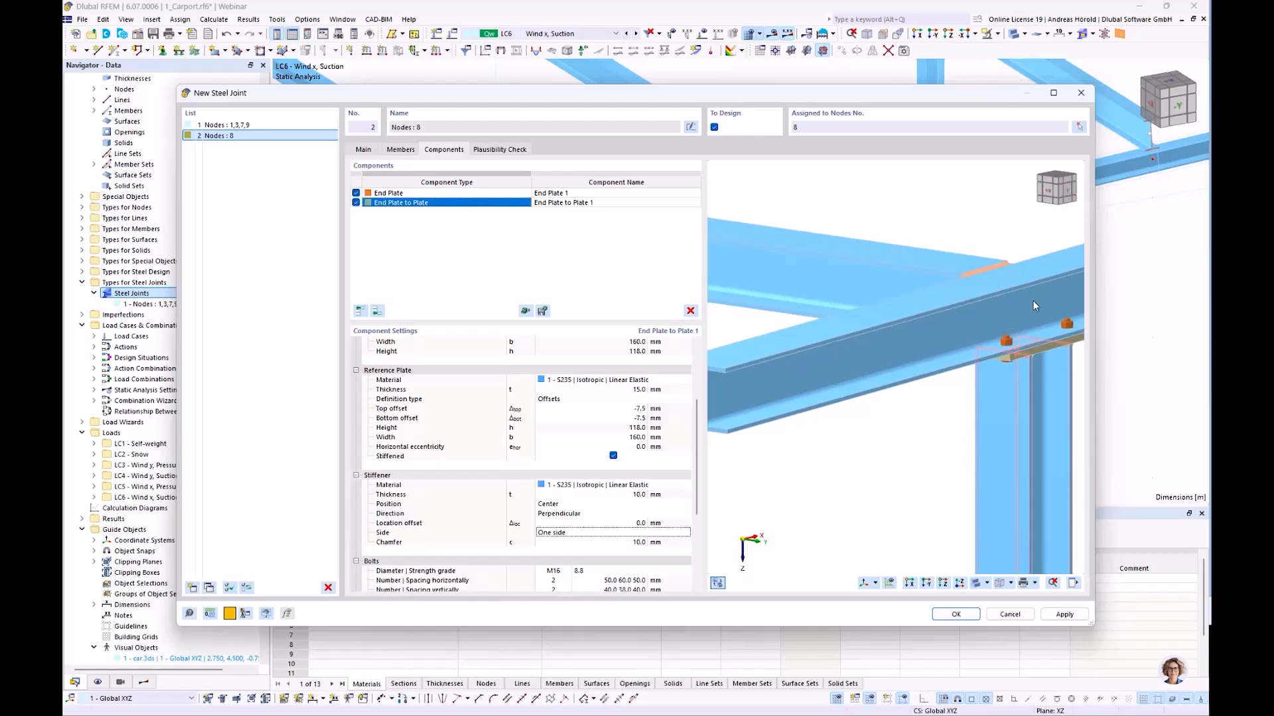
{"action": "middle_click_drag", "start_coordinate": [884, 442], "coordinate": [857, 433], "text": "ctrl"}
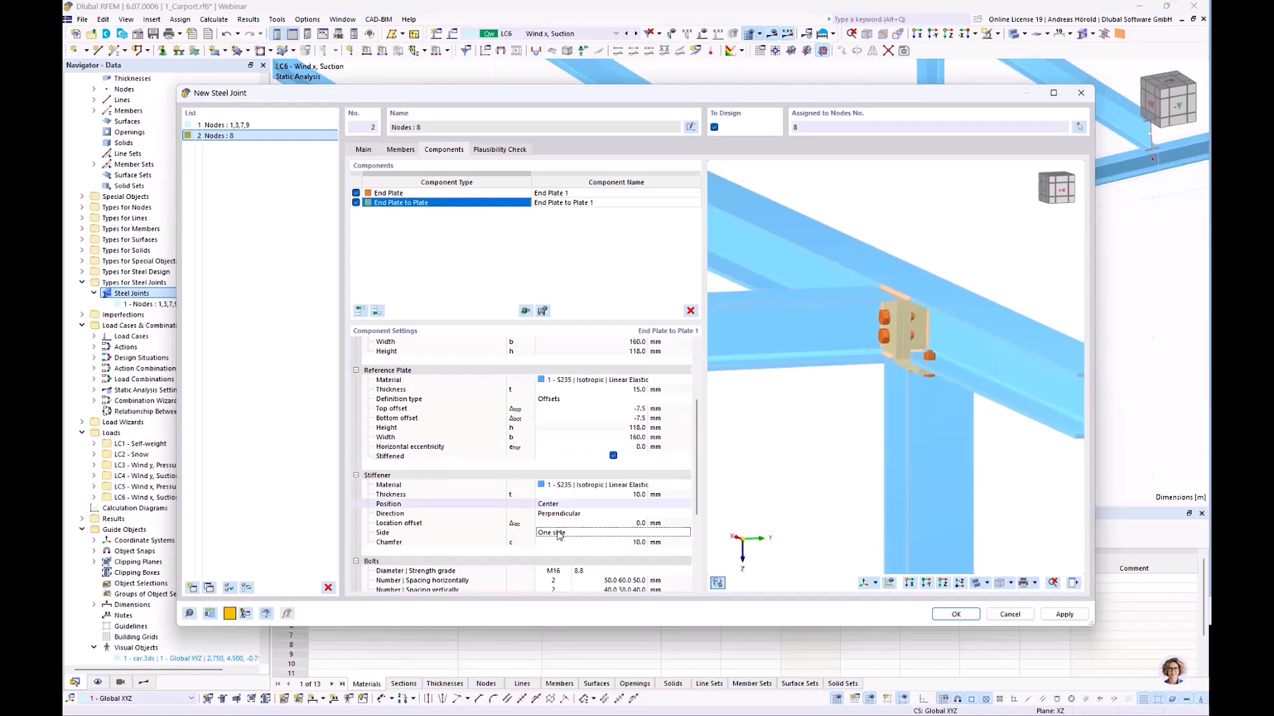
Change the bolts of the End Plate to Plate component to diameter M12 and strength grade 10.9
{"action": "scroll", "coordinate": [553, 489], "scroll_direction": "down", "scroll_amount": 5}
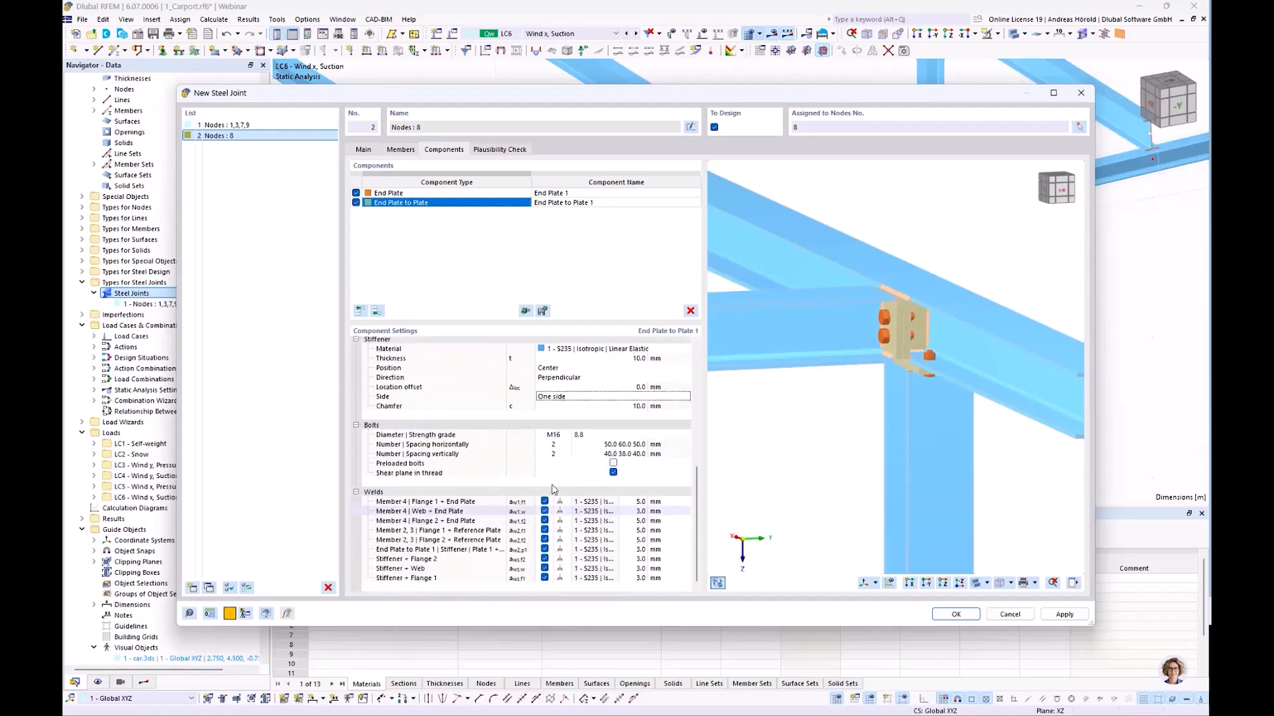
{"action": "left_click", "coordinate": [556, 437]}
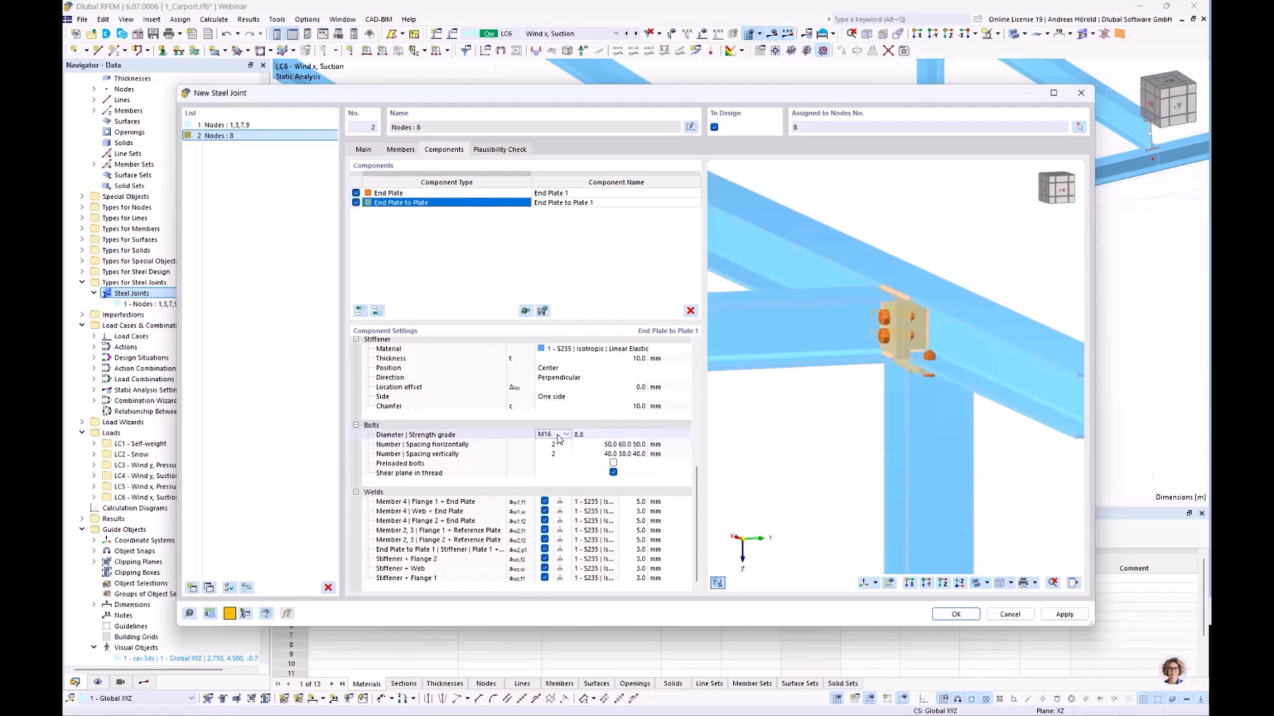
{"action": "left_click", "coordinate": [558, 437]}
{"action": "left_click", "coordinate": [553, 444]}
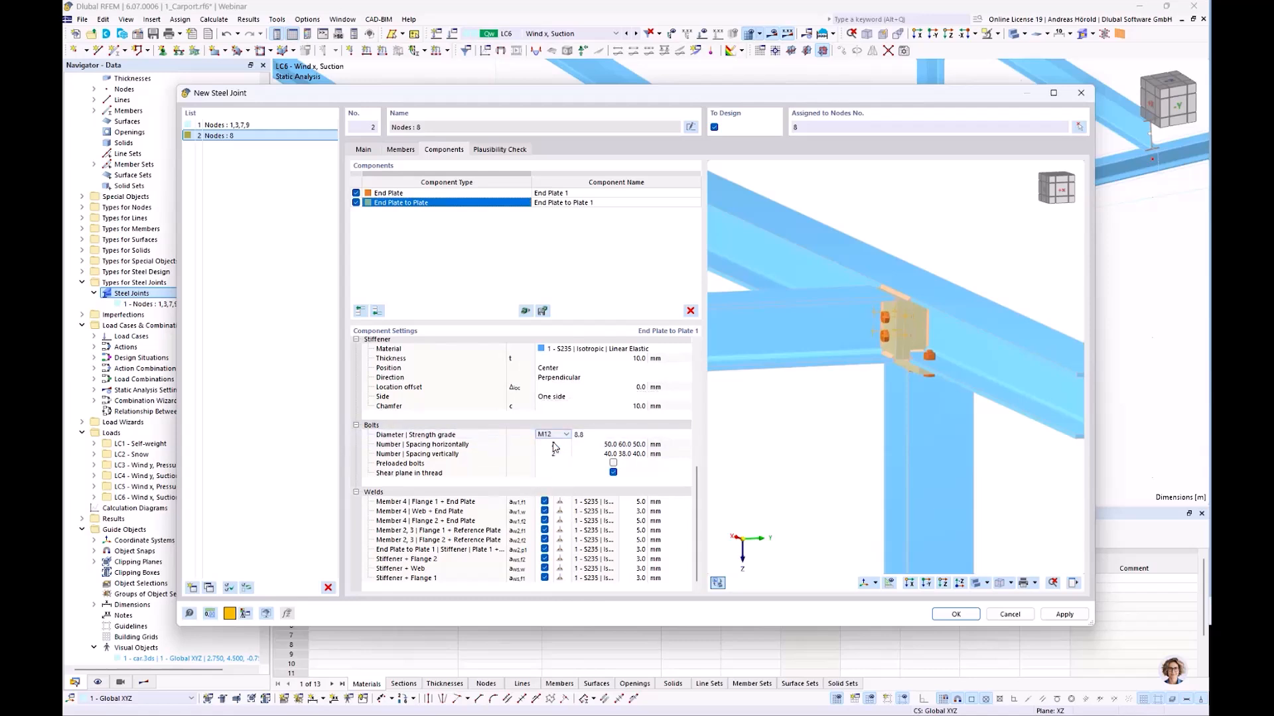
{"action": "left_click", "coordinate": [611, 436]}
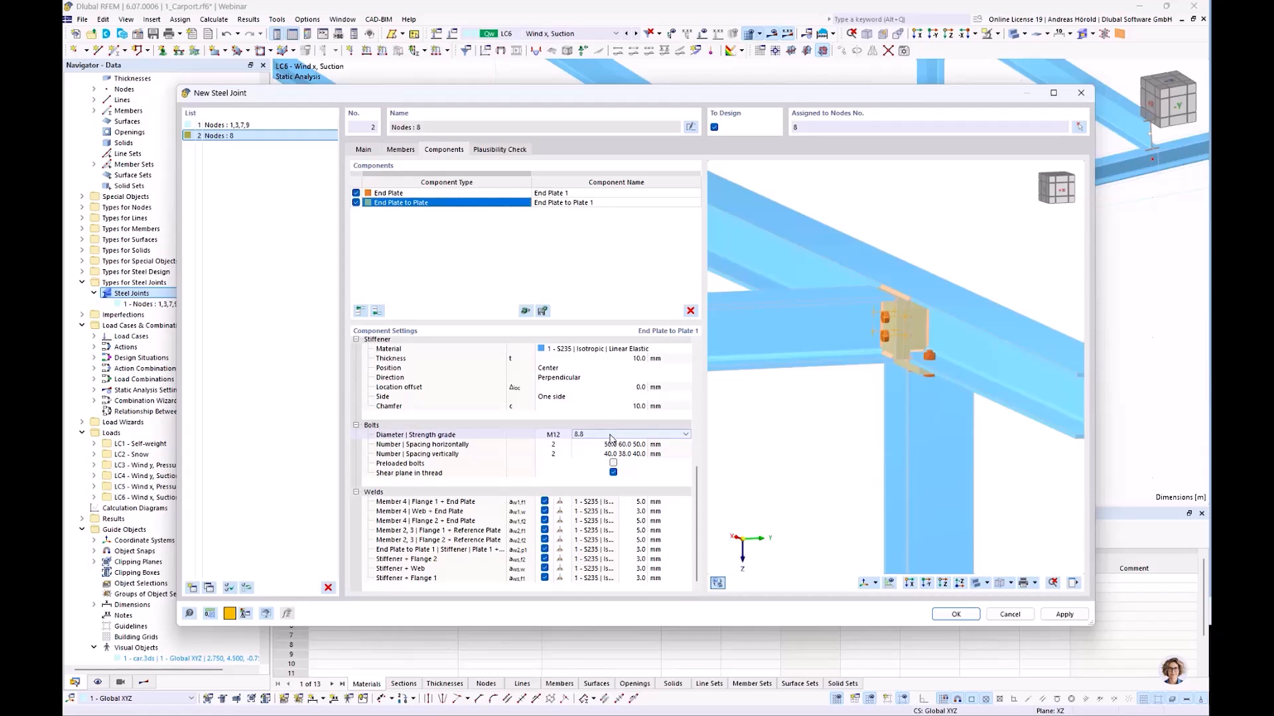
{"action": "left_click", "coordinate": [685, 435]}
{"action": "left_click", "coordinate": [603, 501]}
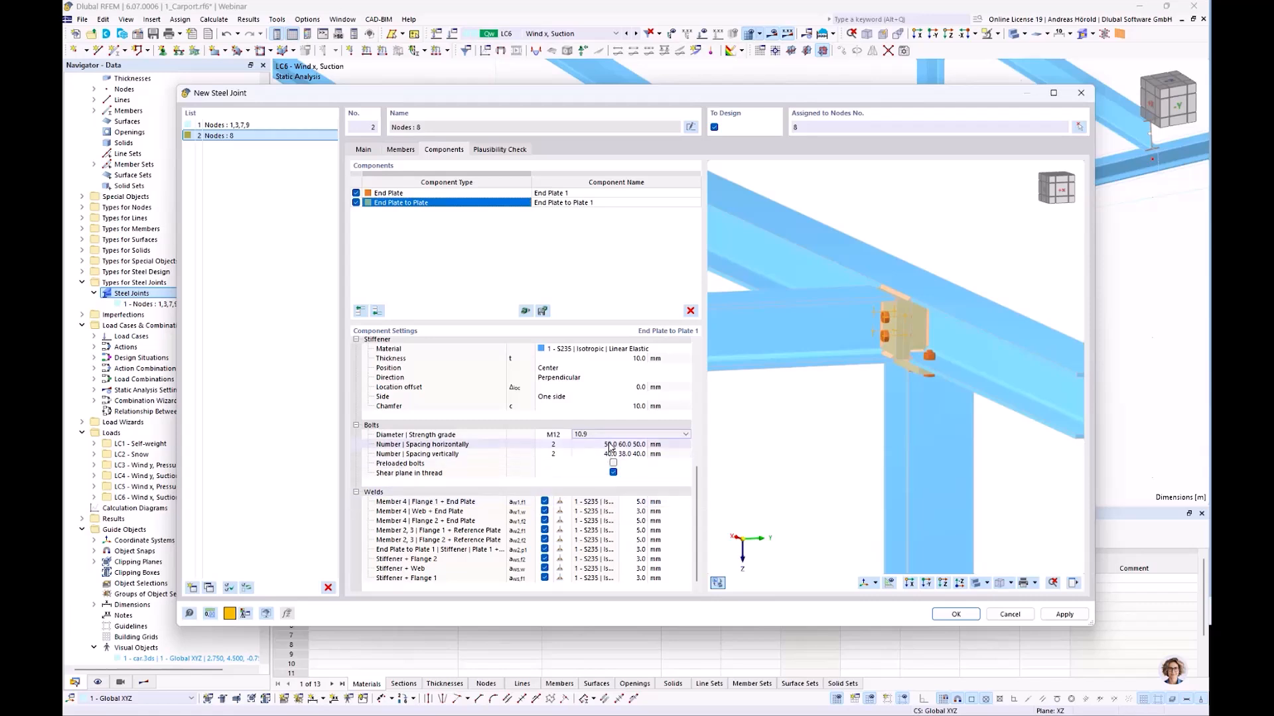
Set the horizontal bolt spacing of the plate connection to 35, 90 and 35 mm
{"action": "scroll", "coordinate": [837, 428], "scroll_direction": "up", "scroll_amount": 3}
{"action": "scroll", "coordinate": [915, 418], "scroll_direction": "up", "scroll_amount": 3}
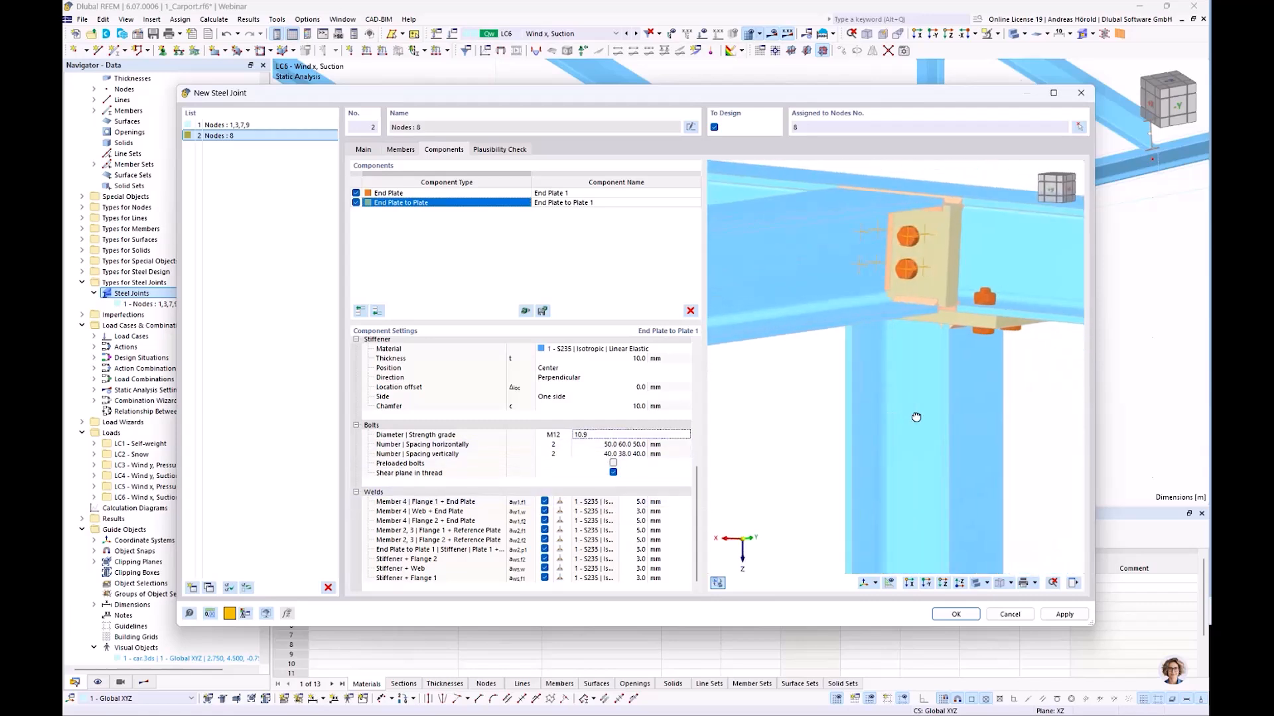
{"action": "scroll", "coordinate": [973, 419], "scroll_direction": "up", "scroll_amount": 5}
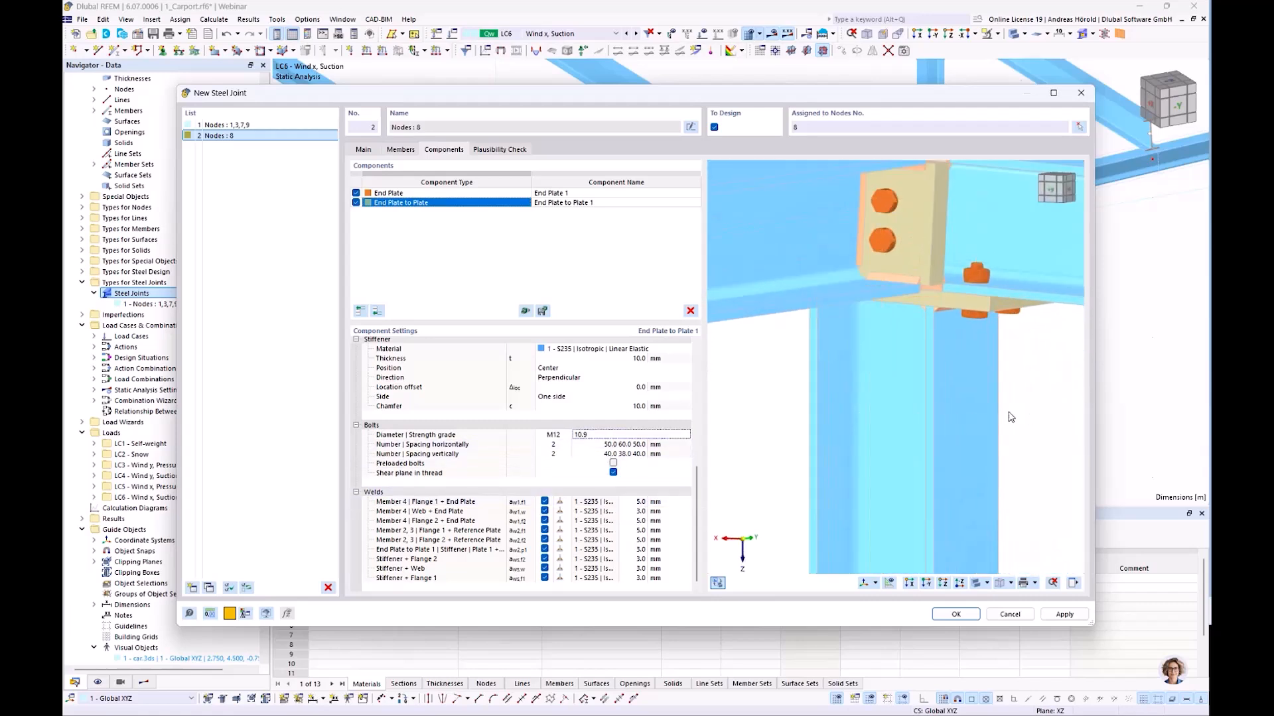
{"action": "left_click", "coordinate": [609, 445]}
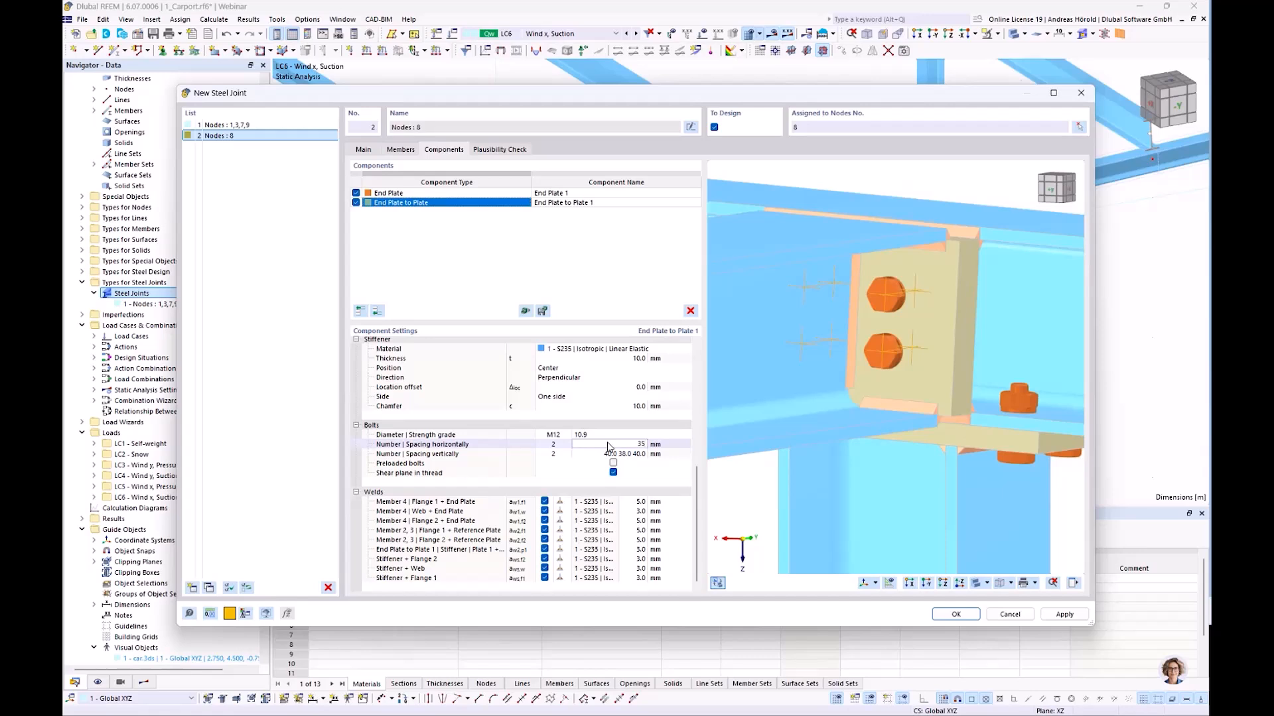
{"action": "key", "text": "Tab"}
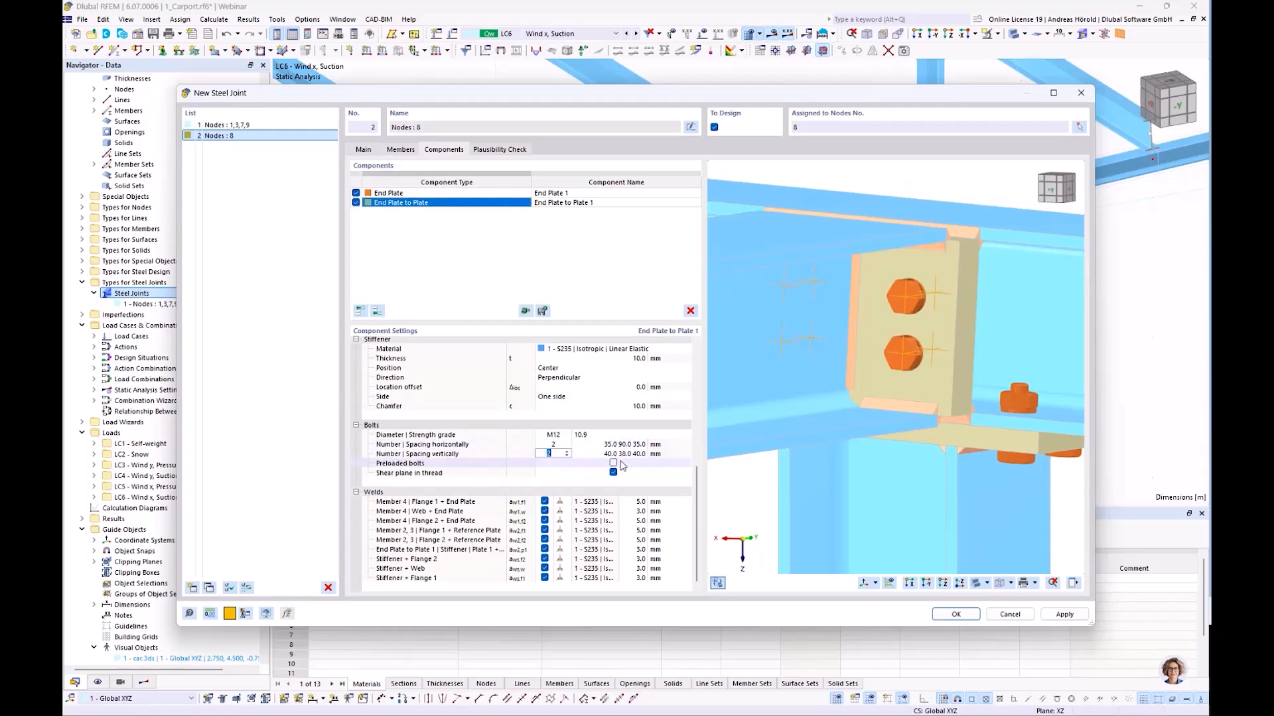
Set the vertical bolt spacing to 35, 48 and 35 mm, enable preloaded bolts and turn off shear plane in thread
{"action": "left_click", "coordinate": [613, 456]}
{"action": "type", "text": "35"}
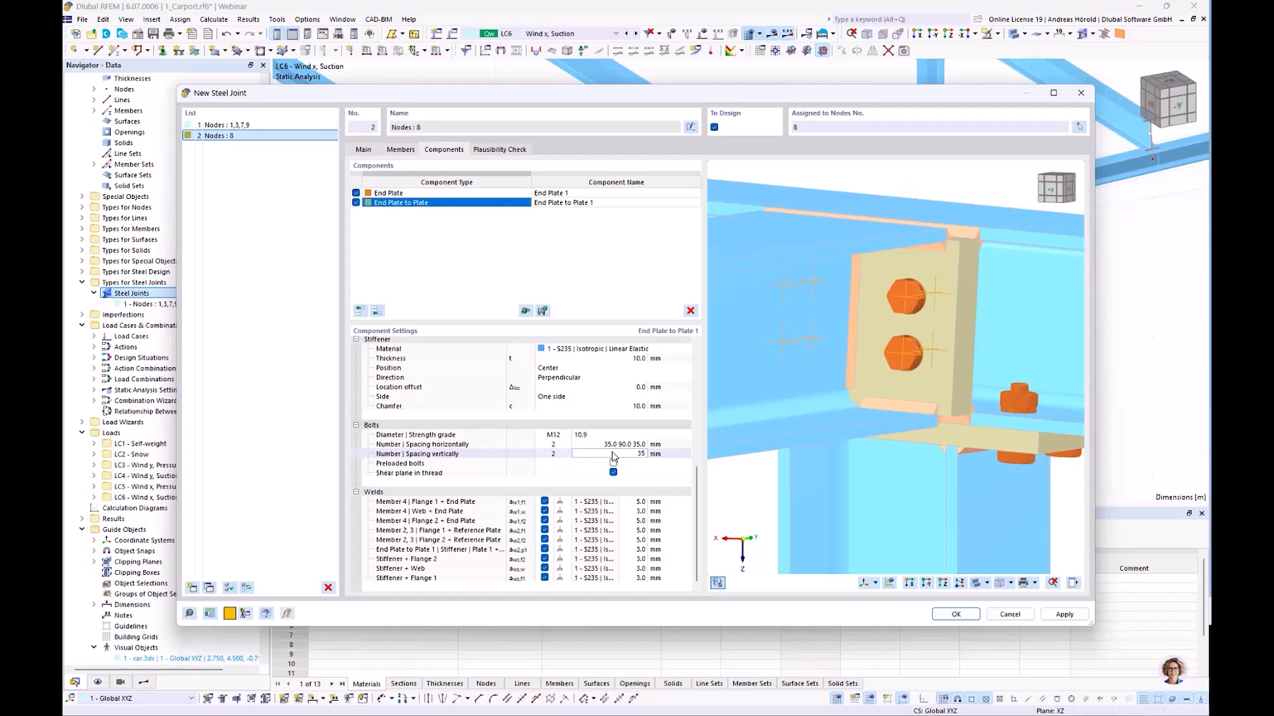
{"action": "key", "text": "Return"}
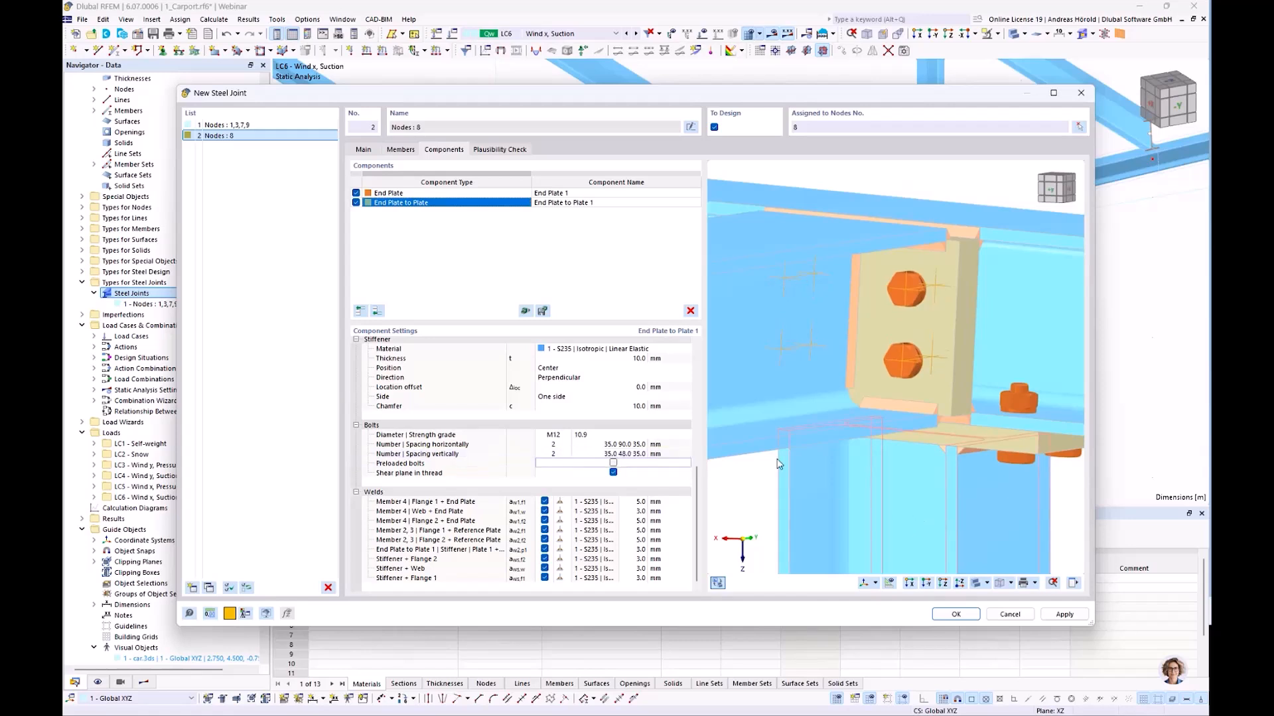
{"action": "left_click", "coordinate": [613, 472]}
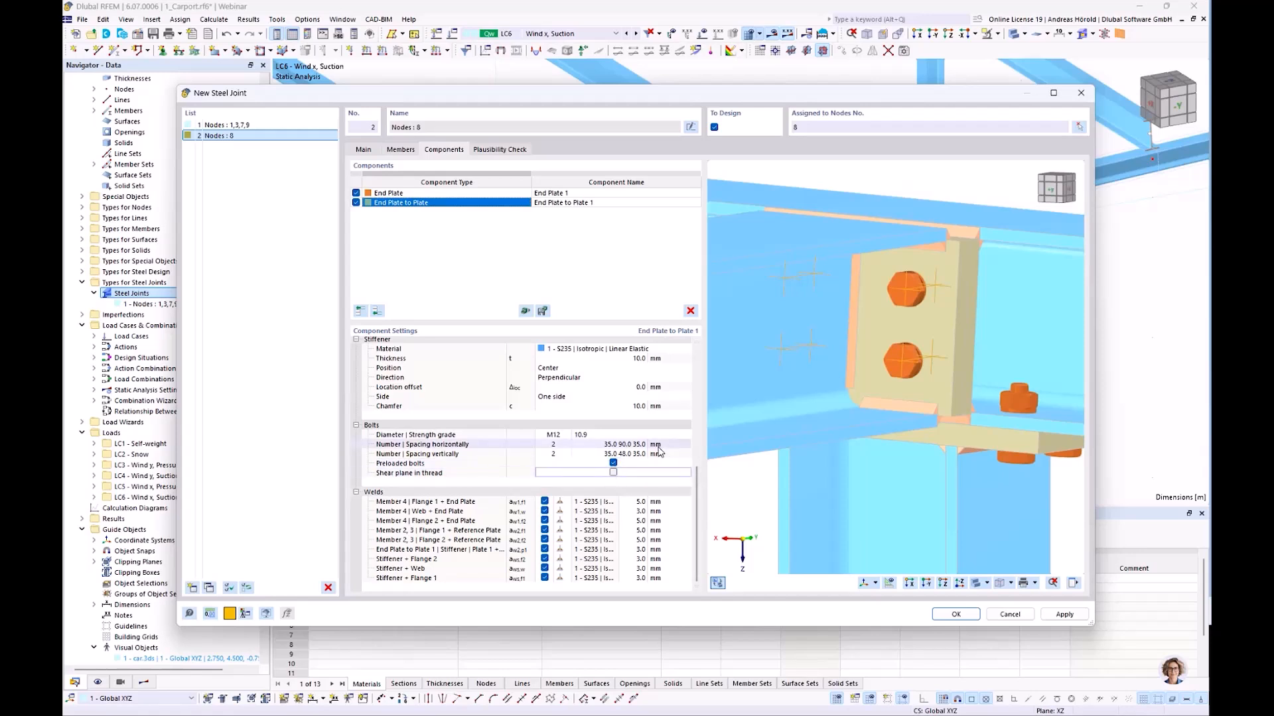
Set the weld between Member 4's web and the end plate and the plate connection's stiffener weld to 3 mm
{"action": "left_click", "coordinate": [635, 503]}
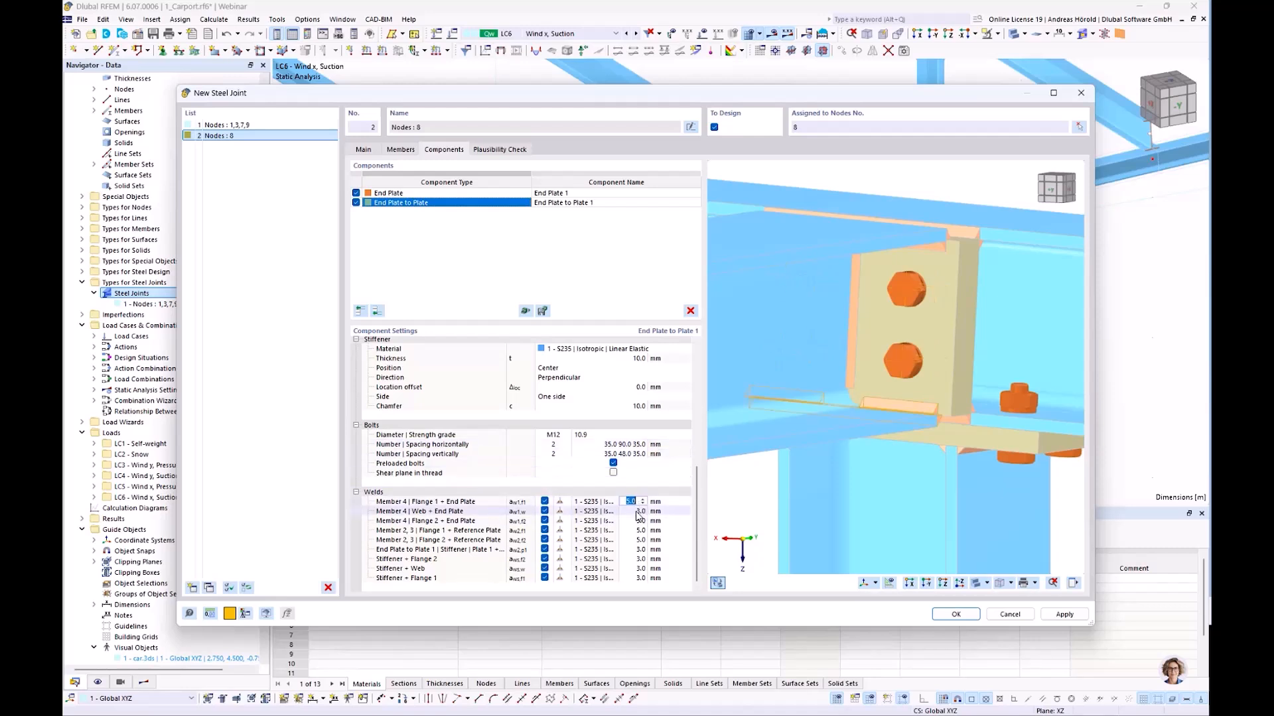
{"action": "left_click", "coordinate": [634, 511]}
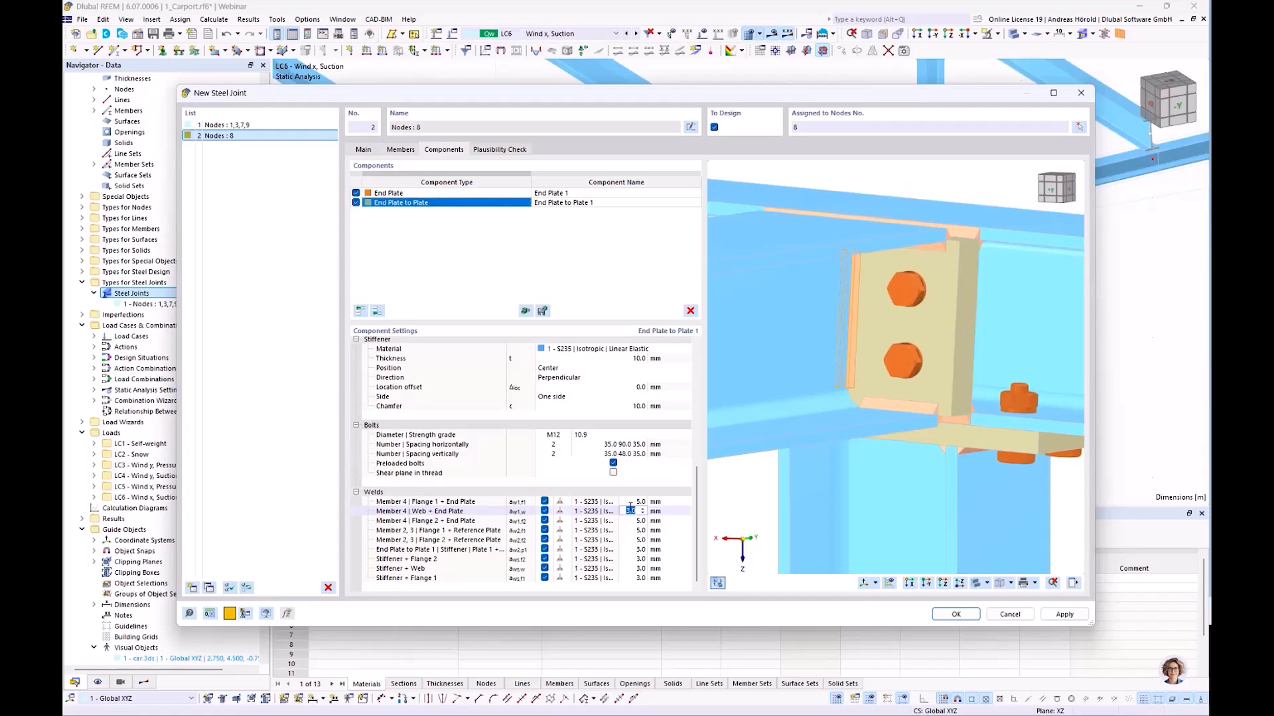
{"action": "type", "text": "3"}
{"action": "left_click", "coordinate": [633, 521]}
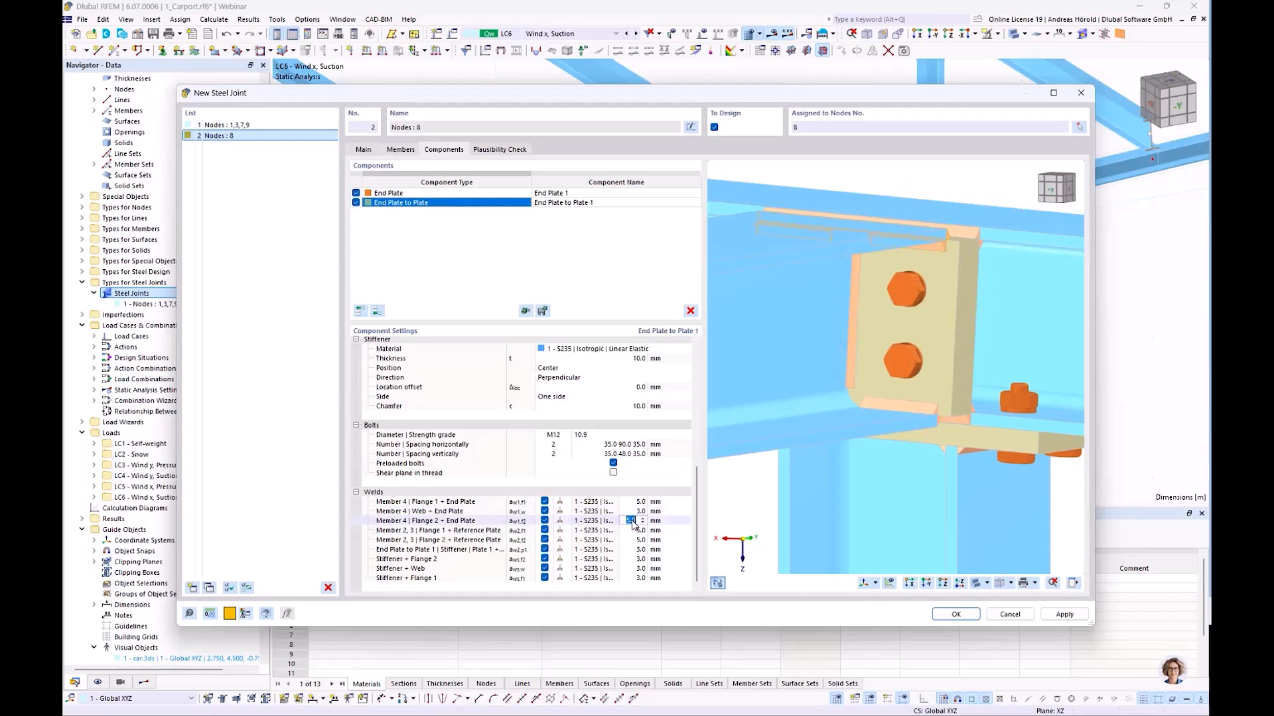
{"action": "left_click", "coordinate": [630, 550]}
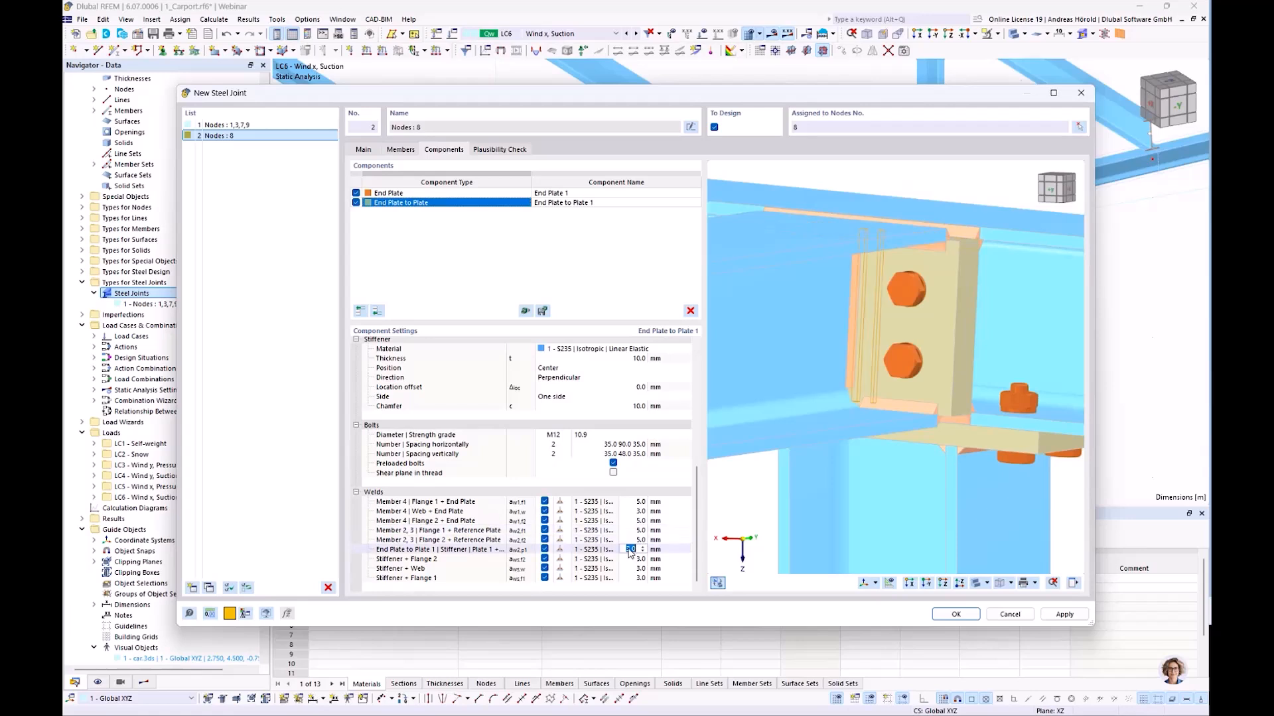
{"action": "type", "text": "3"}
Add a Stiffener component to the node 8 joint
{"action": "scroll", "coordinate": [894, 447], "scroll_direction": "down", "scroll_amount": 4}
{"action": "middle_click_drag", "start_coordinate": [970, 488], "coordinate": [848, 498], "text": "ctrl"}
{"action": "right_click", "coordinate": [848, 498]}
{"action": "left_click", "coordinate": [1031, 482]}
{"action": "scroll", "coordinate": [873, 427], "scroll_direction": "up", "scroll_amount": 5}
{"action": "scroll", "coordinate": [891, 423], "scroll_direction": "down", "scroll_amount": 2}
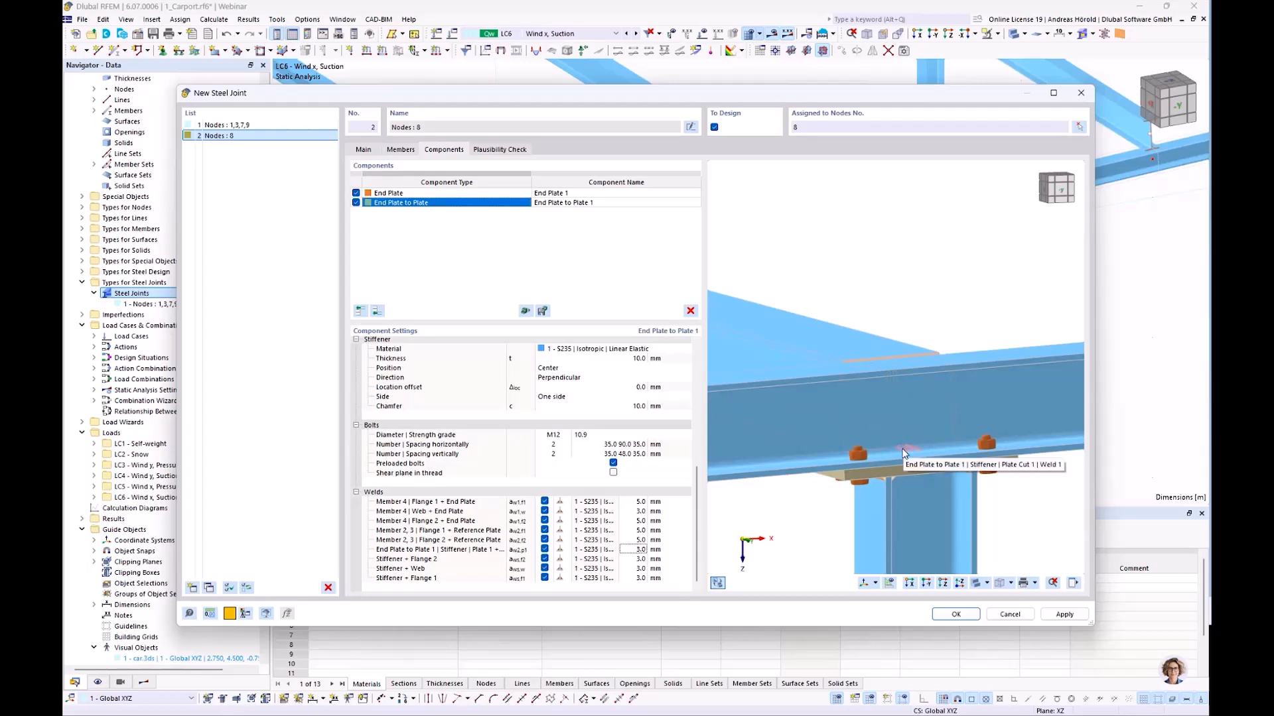
{"action": "left_click", "coordinate": [375, 311]}
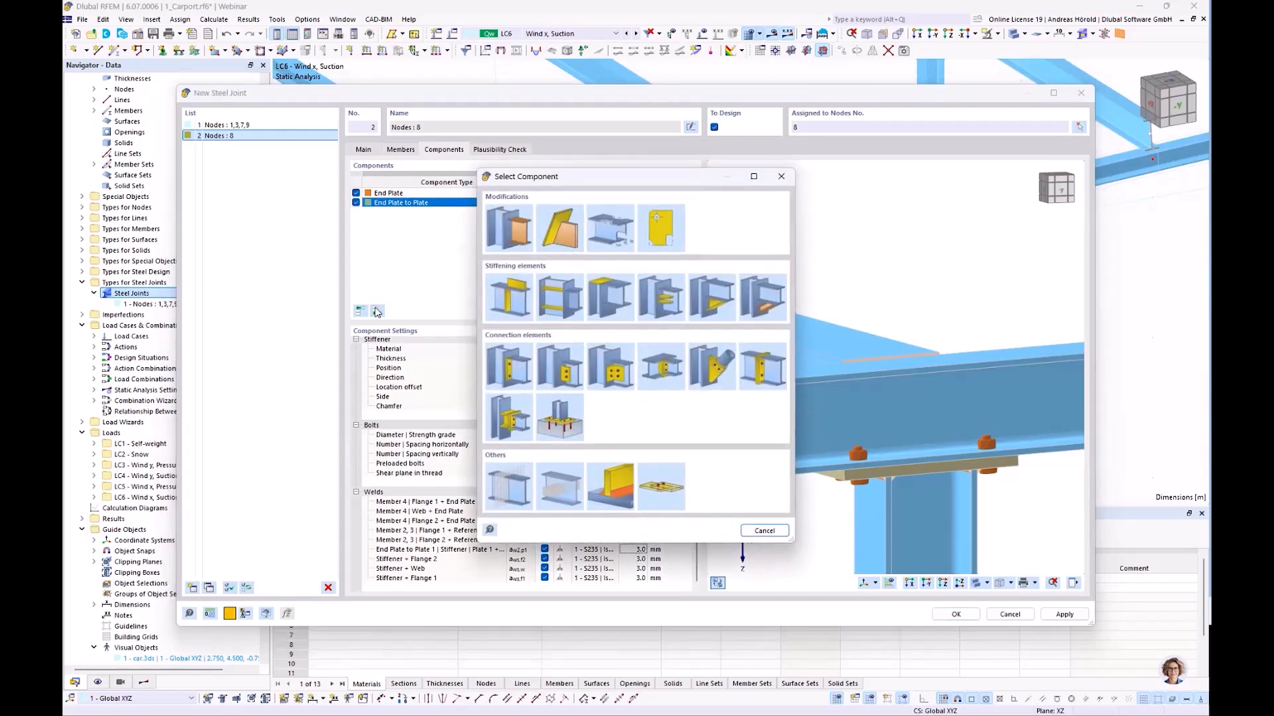
{"action": "left_click", "coordinate": [558, 296]}
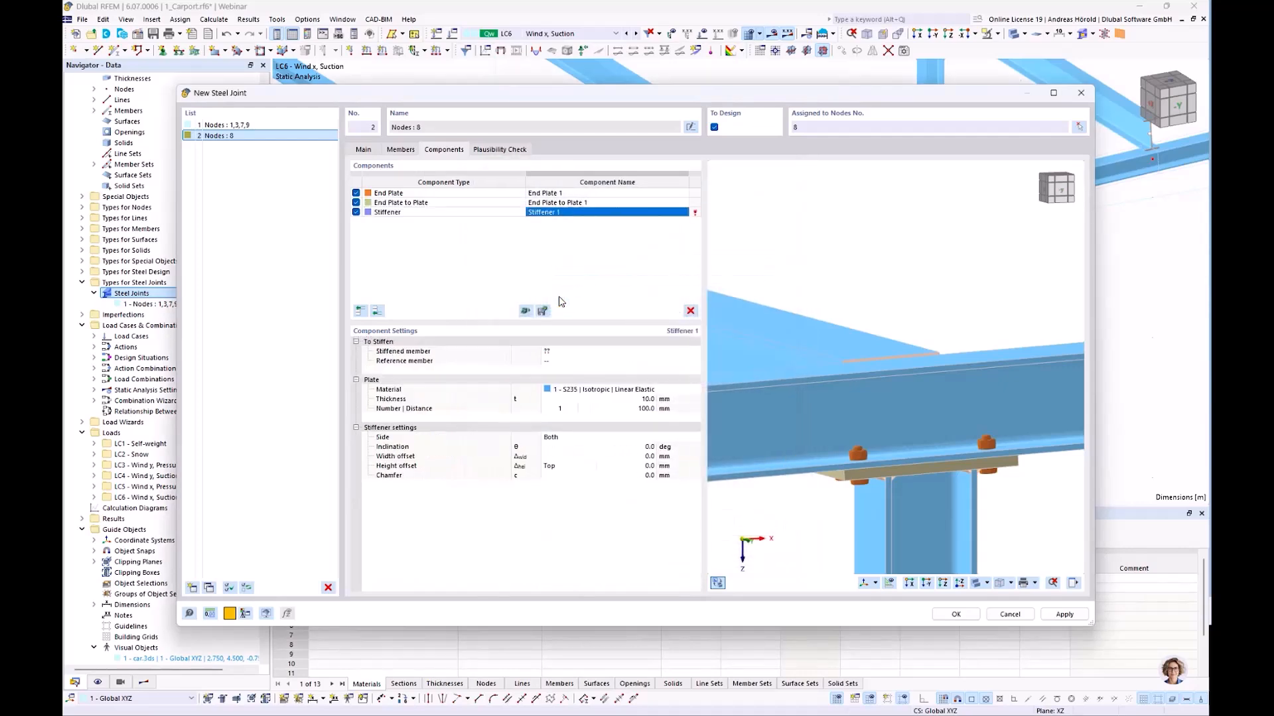
Choose Member 2, 3 as the stiffened member and Member 1 as the reference member
{"action": "left_click", "coordinate": [562, 356]}
{"action": "left_click", "coordinate": [565, 355]}
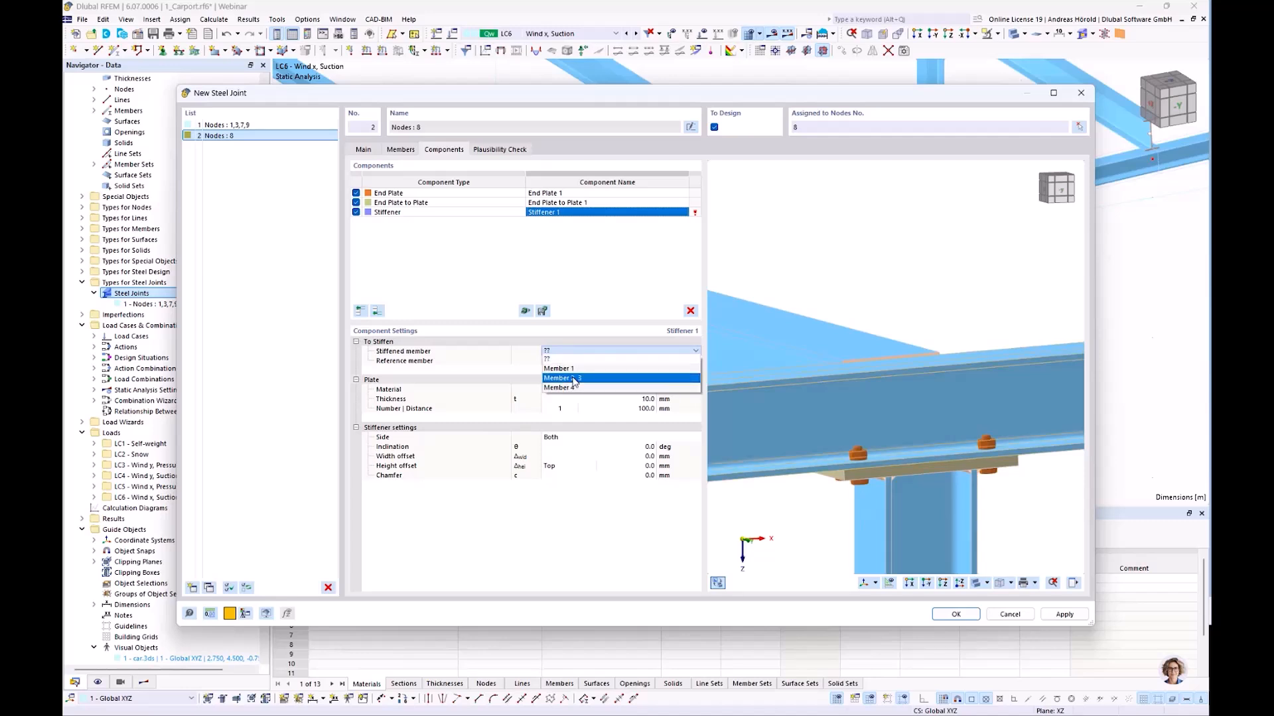
{"action": "left_click", "coordinate": [574, 378]}
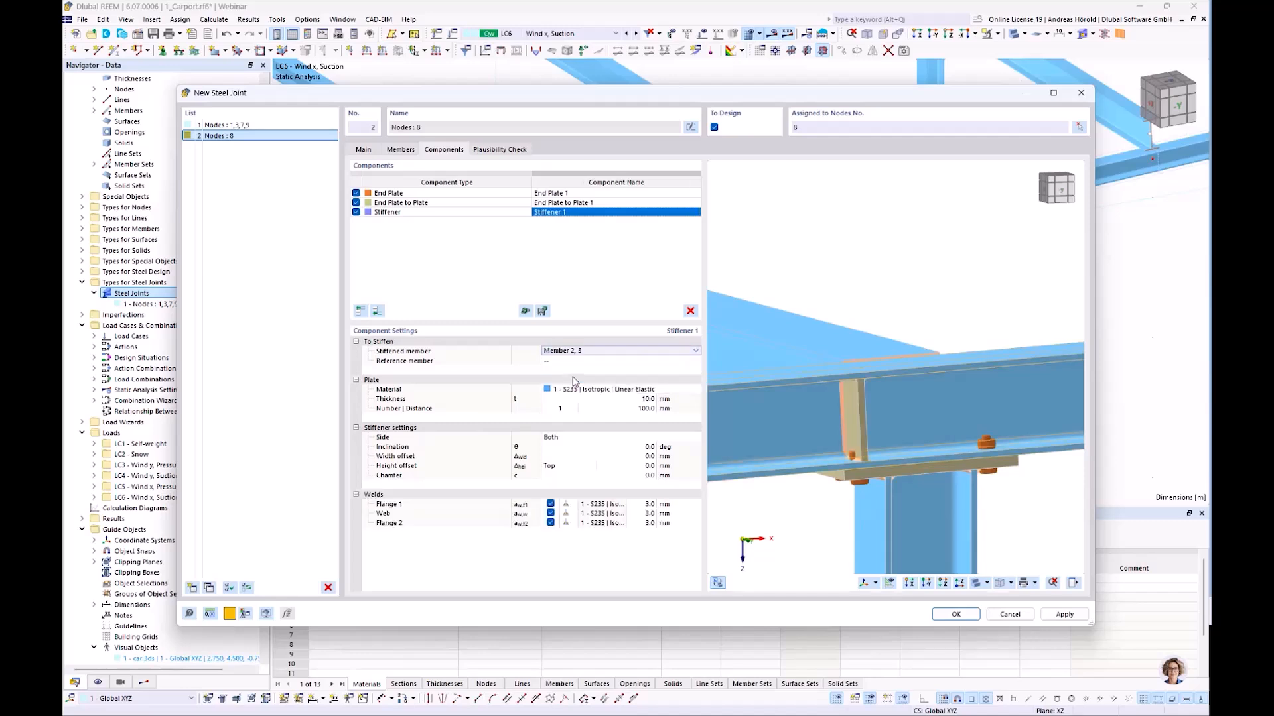
{"action": "left_click", "coordinate": [574, 363]}
{"action": "left_click", "coordinate": [575, 363]}
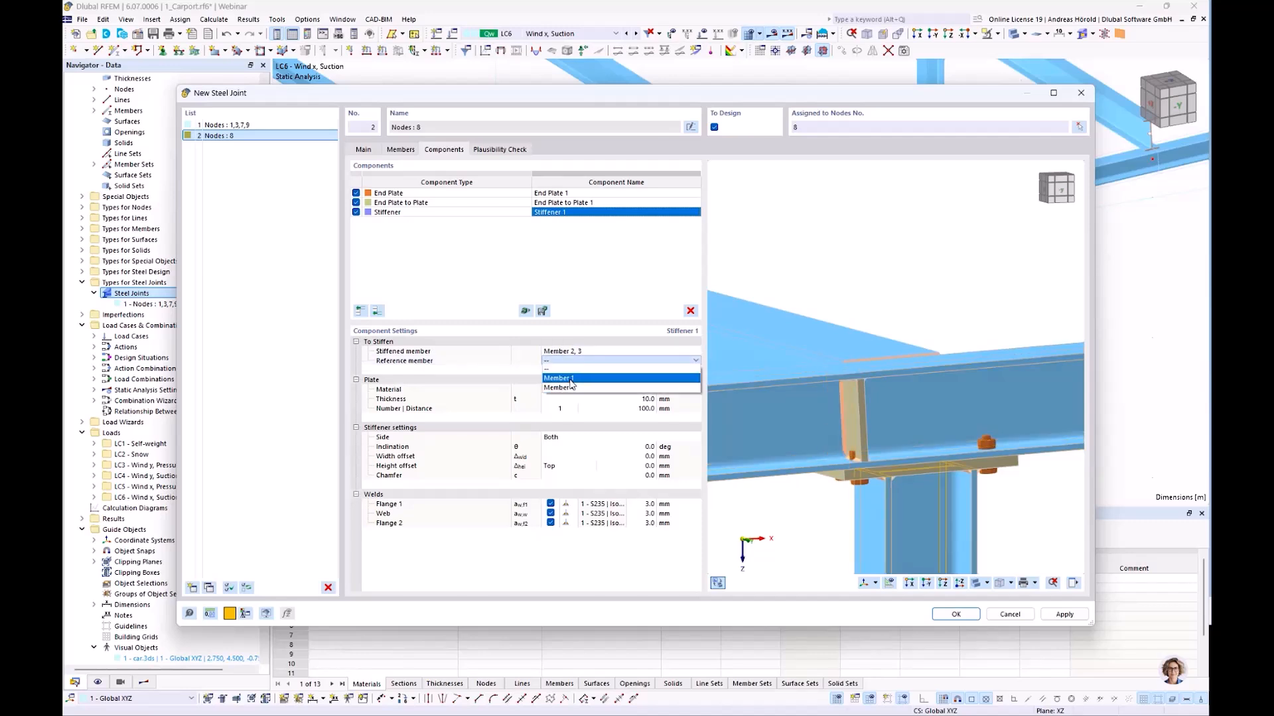
{"action": "left_click", "coordinate": [571, 379]}
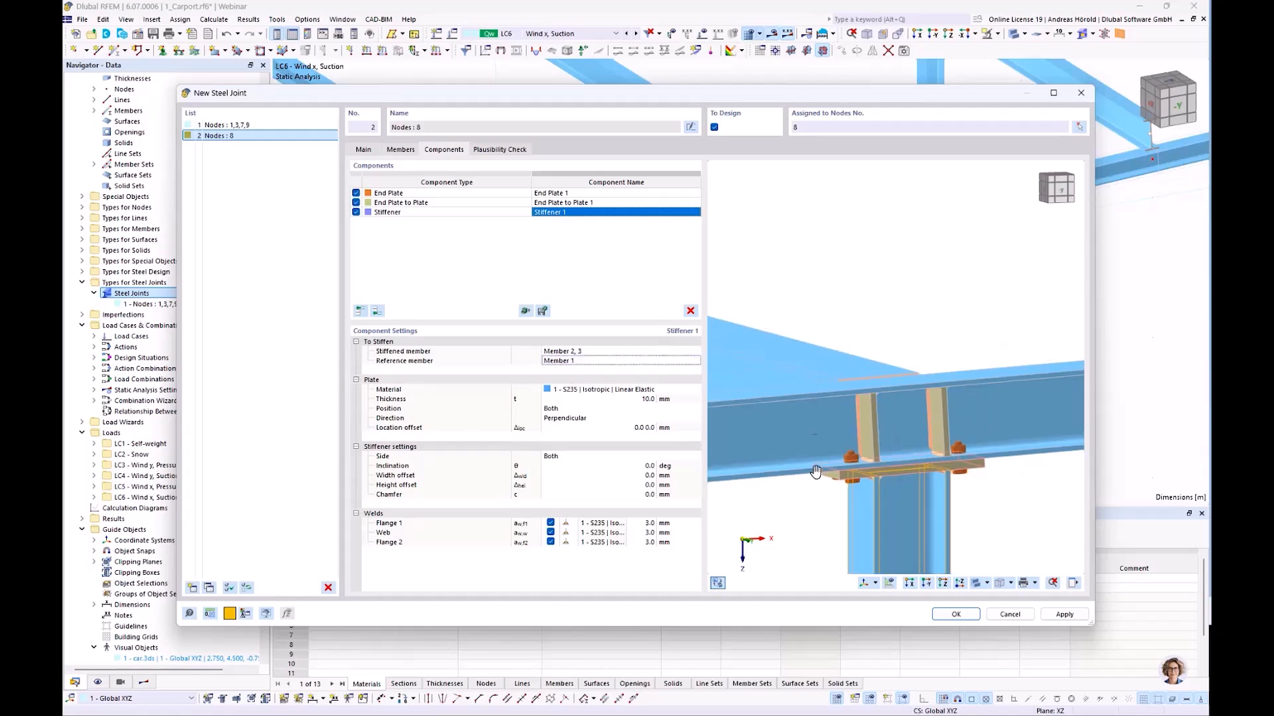
Change the direction of the new stiffener plates to Parallel
{"action": "middle_click_drag", "start_coordinate": [817, 480], "coordinate": [814, 391]}
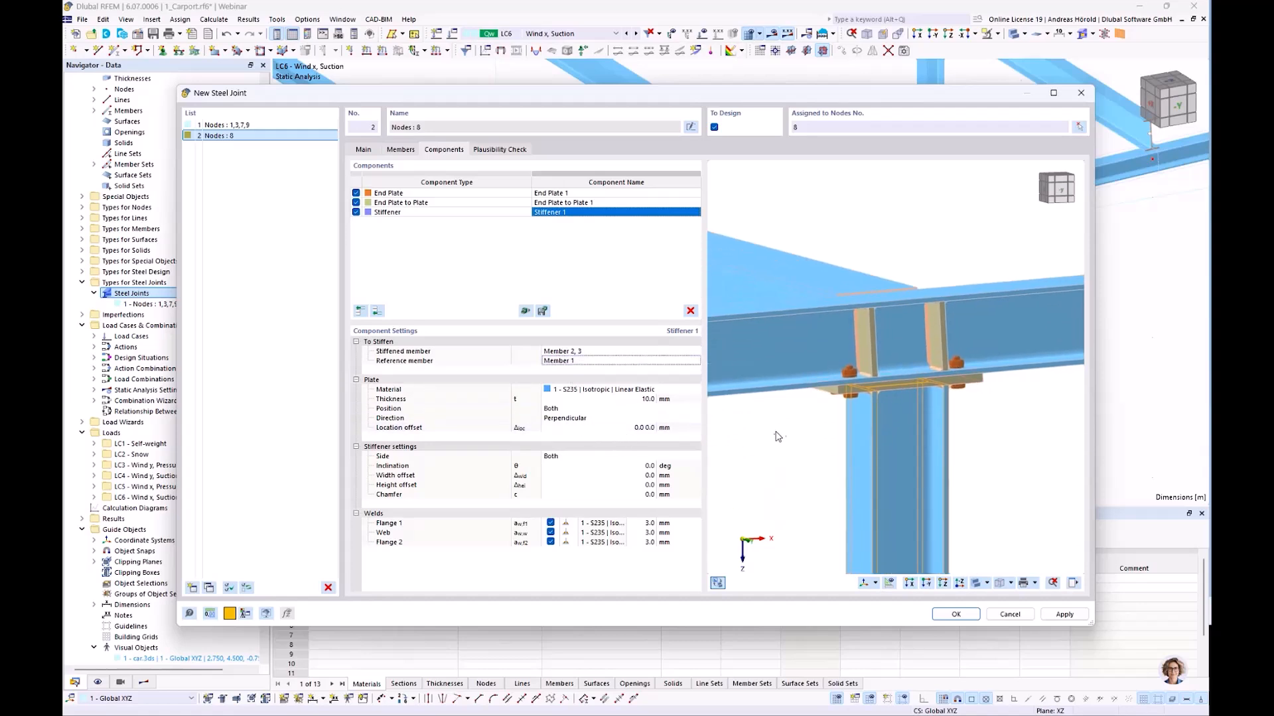
{"action": "middle_click_drag", "start_coordinate": [773, 435], "coordinate": [836, 467], "text": "ctrl"}
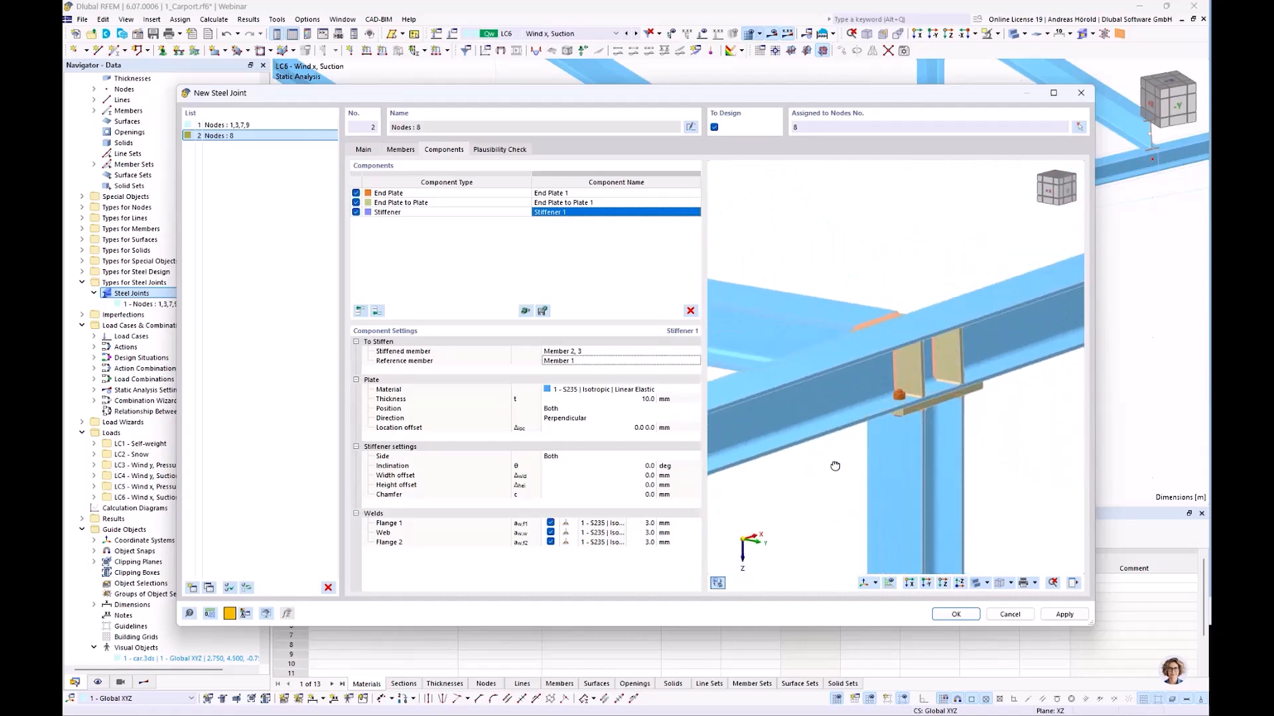
{"action": "middle_click_drag", "start_coordinate": [1024, 464], "coordinate": [840, 467], "text": "ctrl"}
{"action": "left_click", "coordinate": [573, 418]}
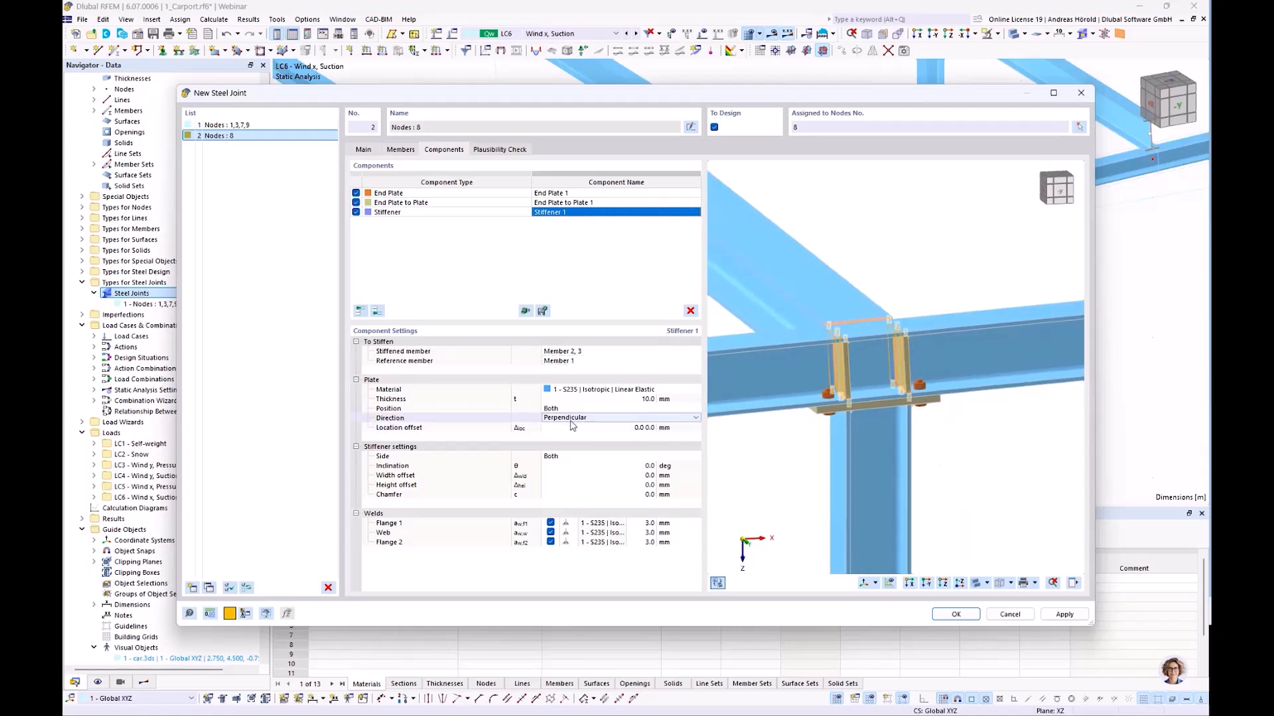
{"action": "left_click", "coordinate": [574, 418]}
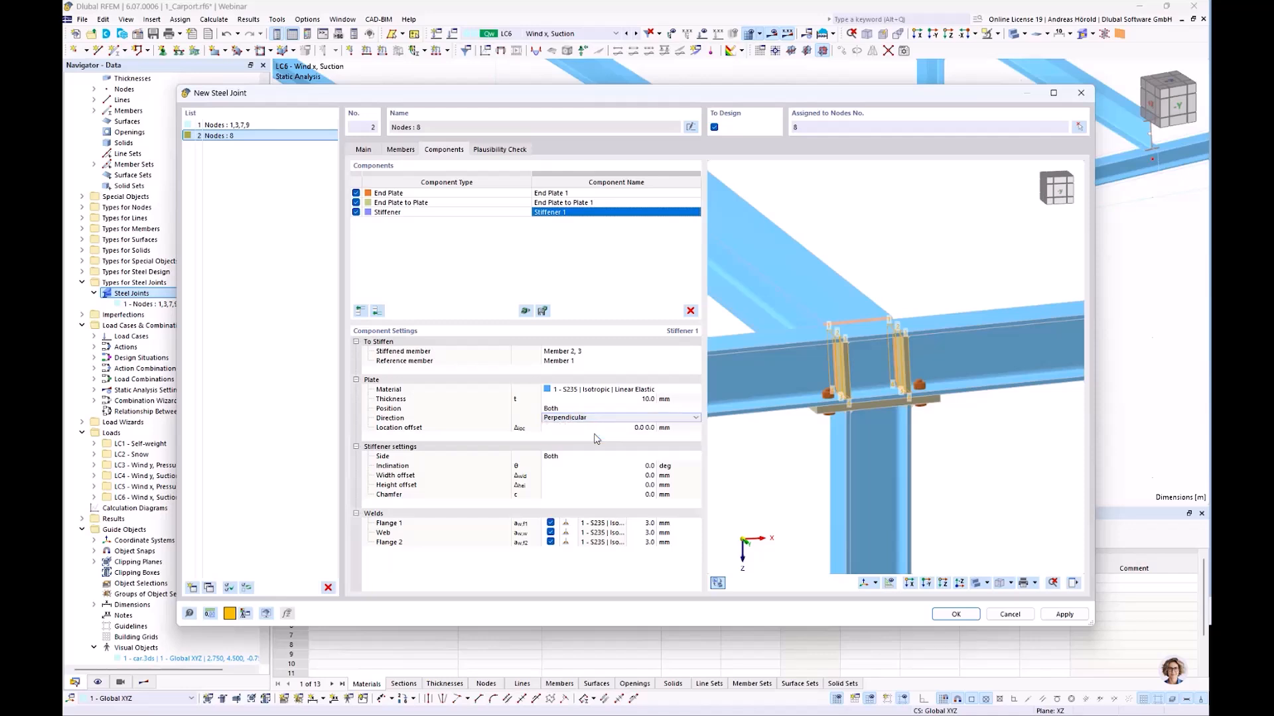
{"action": "left_click", "coordinate": [599, 426]}
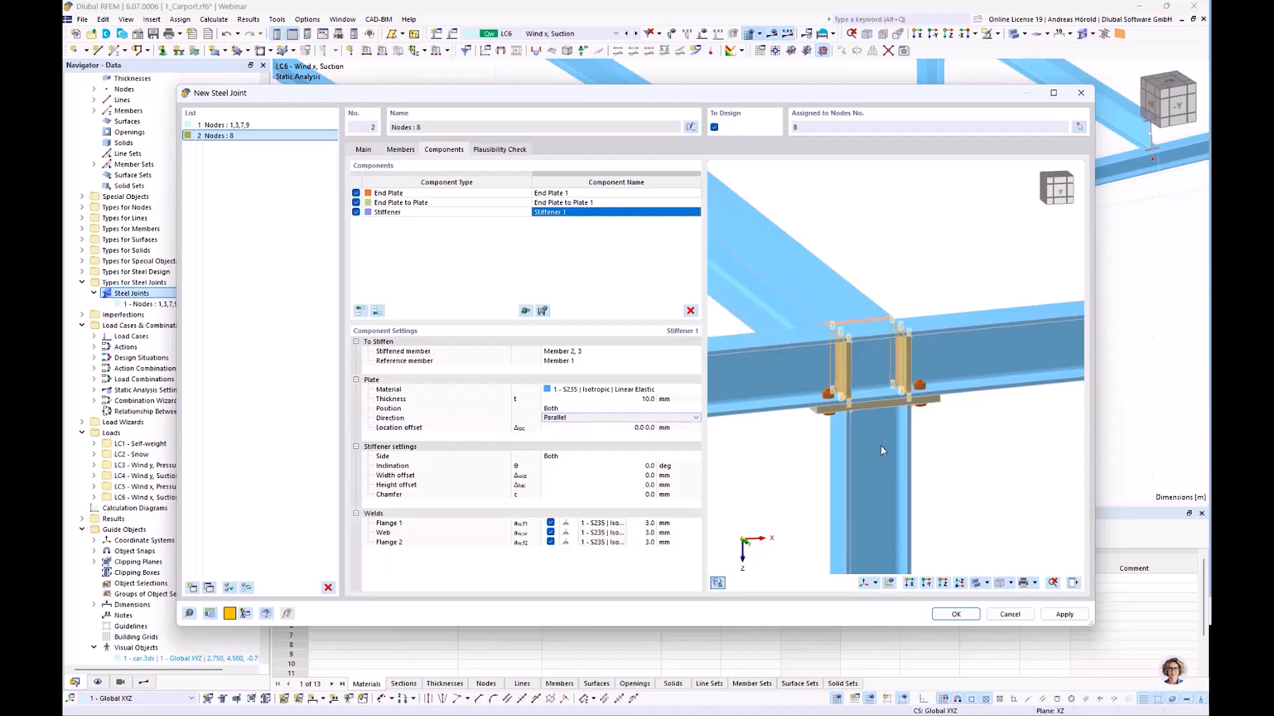
{"action": "right_click", "coordinate": [902, 443]}
{"action": "left_click", "coordinate": [966, 454]}
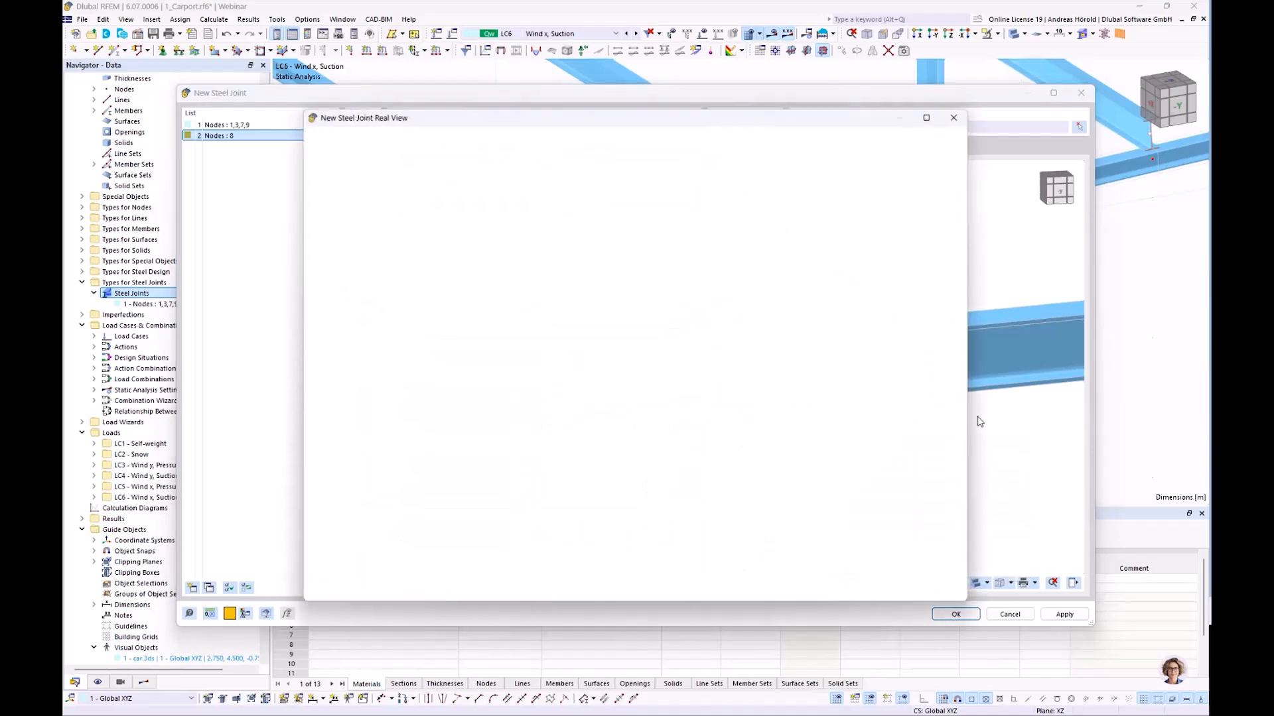
{"action": "left_click", "coordinate": [956, 116]}
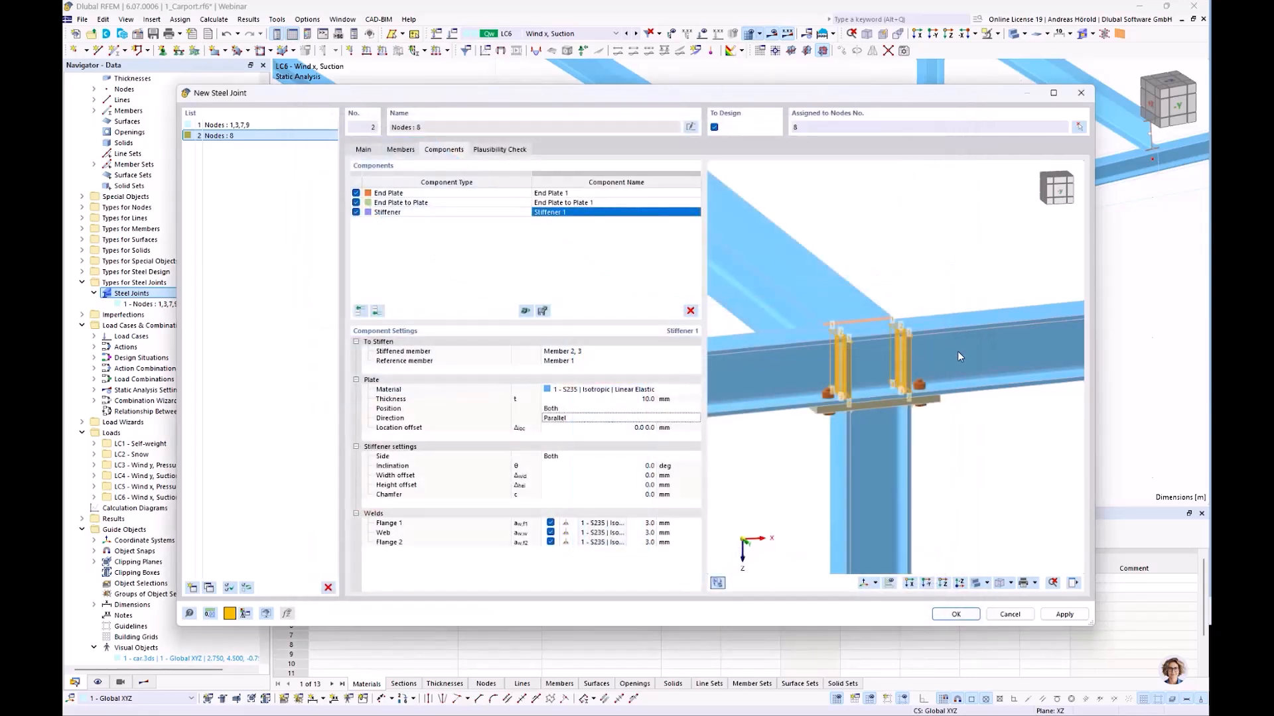
Restrict the new stiffeners to the Right side of the beam, away from the bolted plate connection
{"action": "middle_click_drag", "start_coordinate": [1001, 464], "coordinate": [975, 452], "text": "ctrl"}
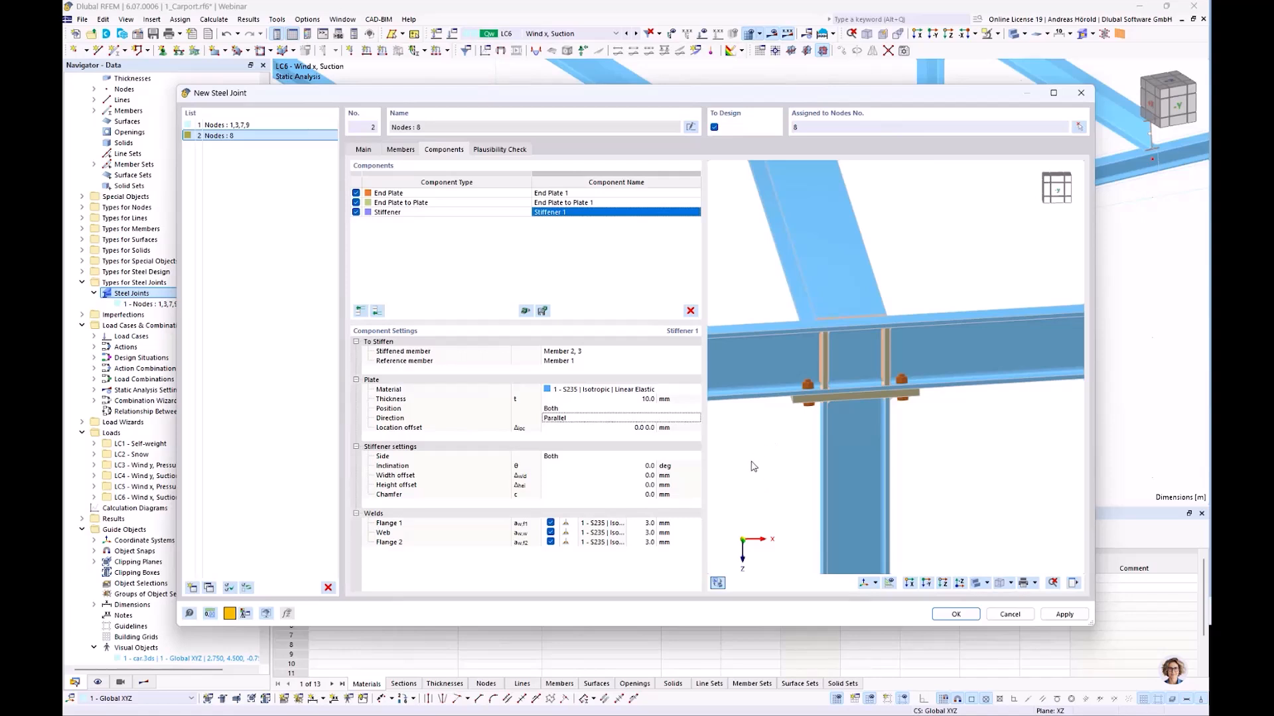
{"action": "left_click", "coordinate": [582, 449]}
{"action": "left_click", "coordinate": [583, 456]}
{"action": "middle_click_drag", "start_coordinate": [762, 464], "coordinate": [1051, 472], "text": "ctrl"}
{"action": "scroll", "coordinate": [929, 349], "scroll_direction": "up", "scroll_amount": 5}
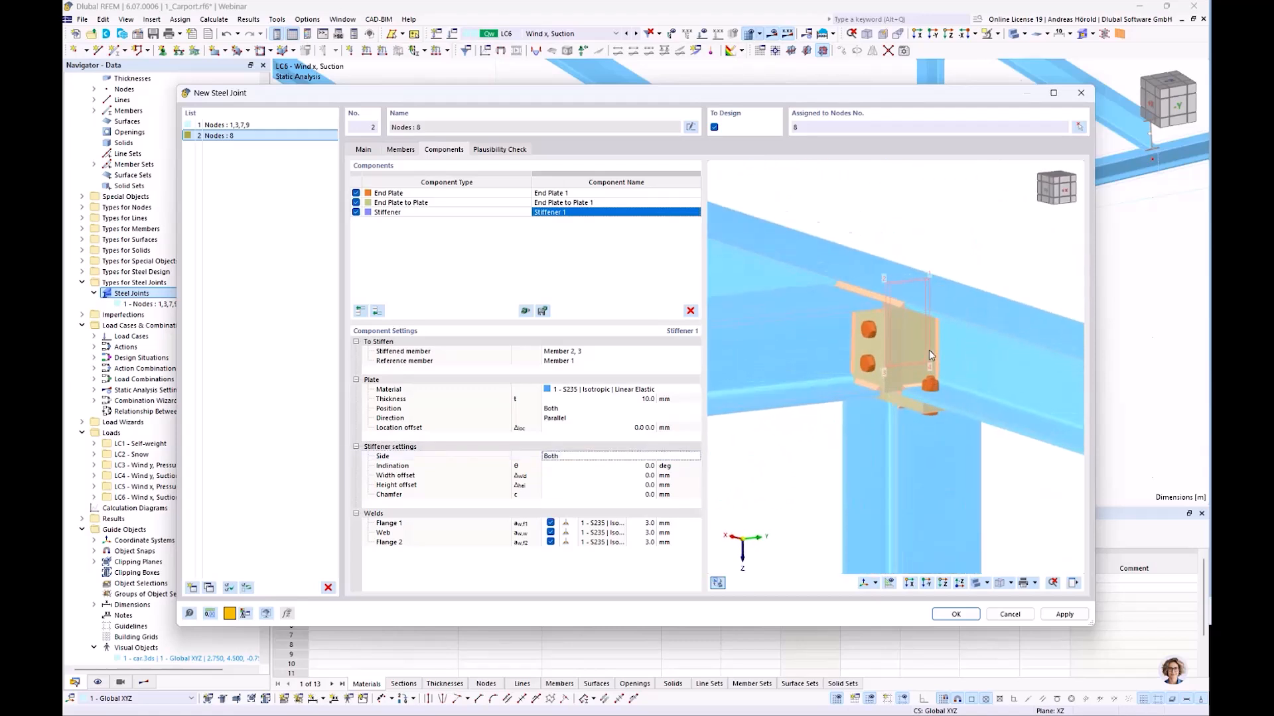
{"action": "middle_click_drag", "start_coordinate": [779, 528], "coordinate": [853, 536], "text": "ctrl"}
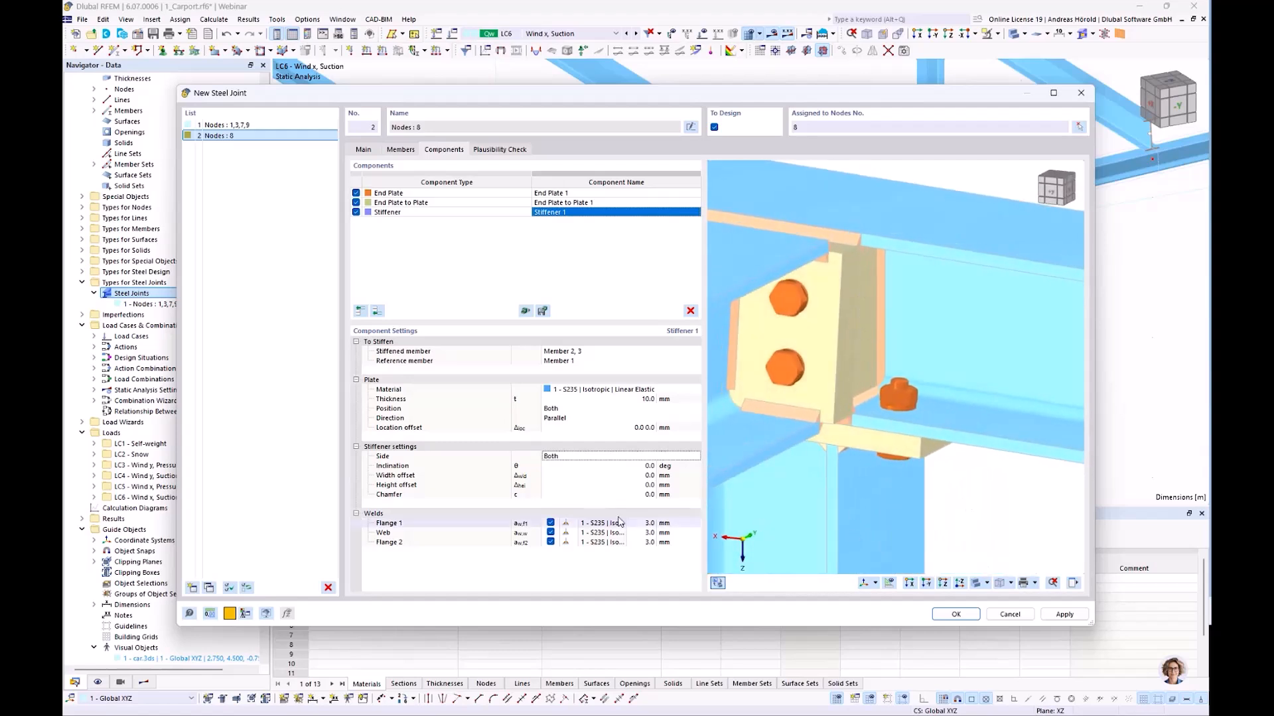
{"action": "left_click", "coordinate": [577, 458]}
{"action": "left_click", "coordinate": [577, 460]}
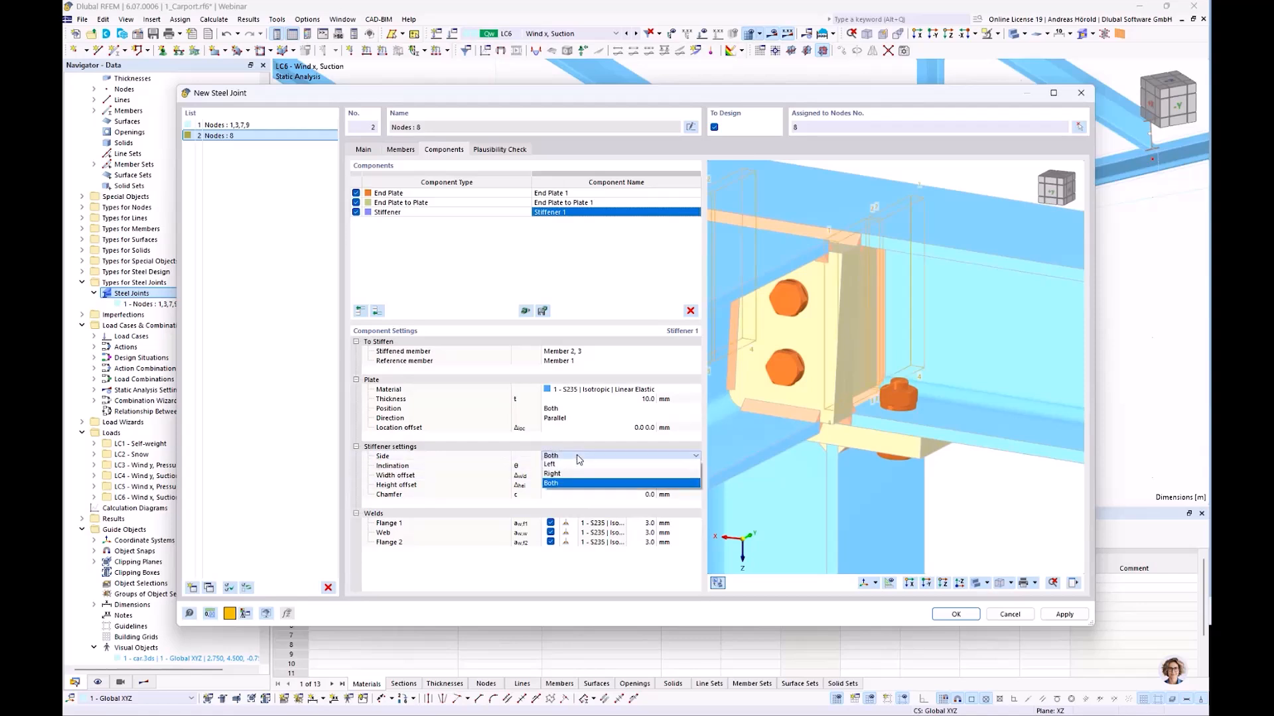
{"action": "left_click", "coordinate": [578, 475]}
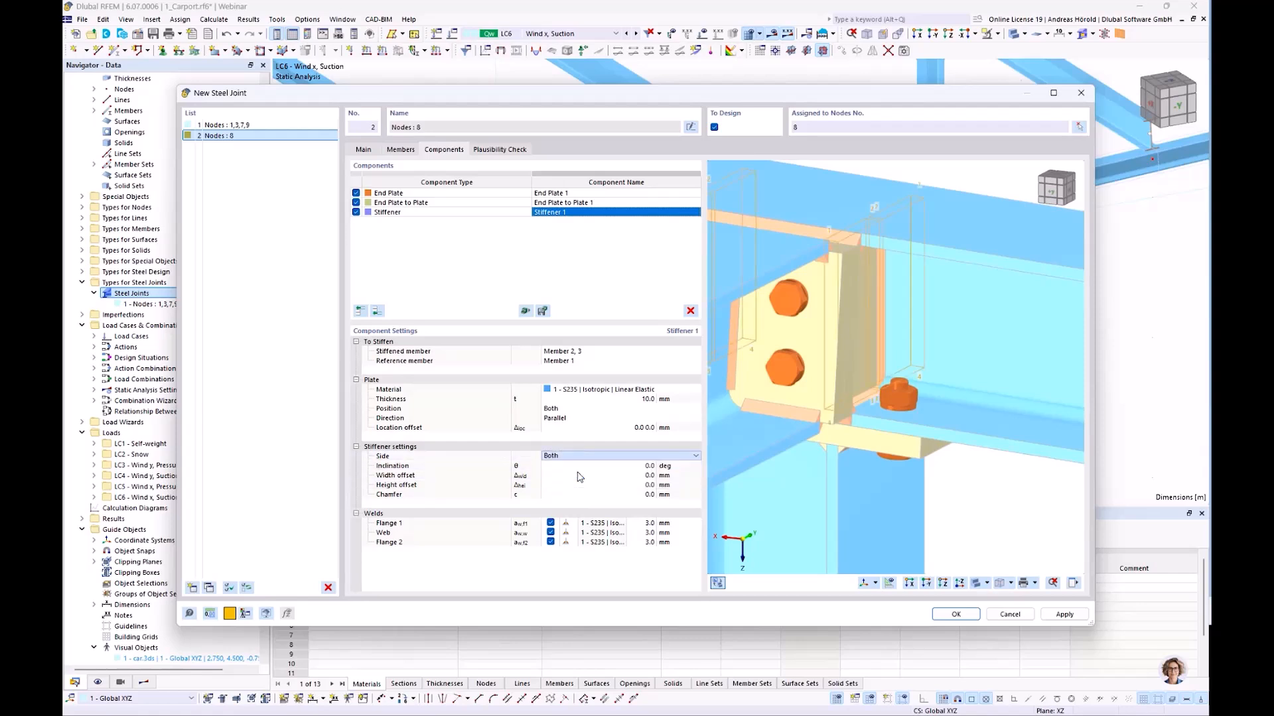
Inspect the stiffeners from both sides of the beam and review the joint's plausibility check
{"action": "middle_click_drag", "start_coordinate": [983, 504], "coordinate": [871, 505], "text": "ctrl"}
{"action": "middle_click_drag", "start_coordinate": [973, 480], "coordinate": [806, 481], "text": "ctrl"}
{"action": "scroll", "coordinate": [949, 483], "scroll_direction": "down", "scroll_amount": 3}
{"action": "middle_click_drag", "start_coordinate": [964, 509], "coordinate": [809, 507], "text": "ctrl"}
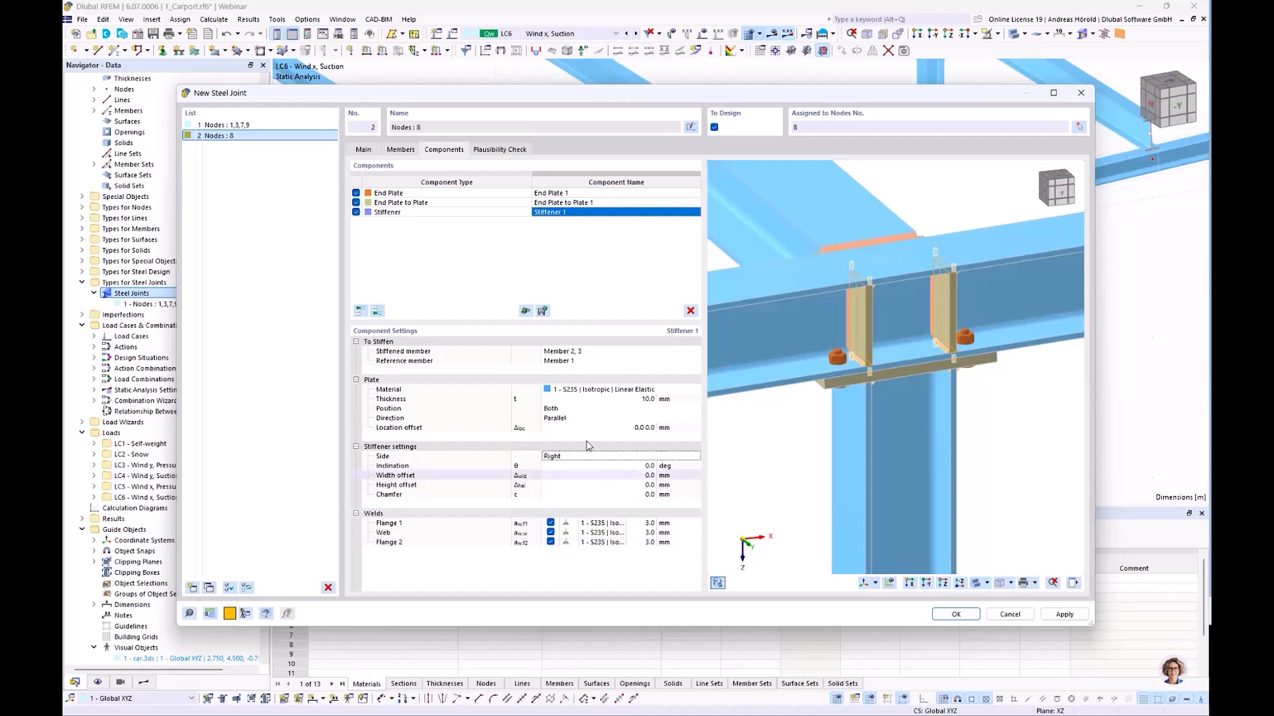
{"action": "left_click", "coordinate": [501, 150]}
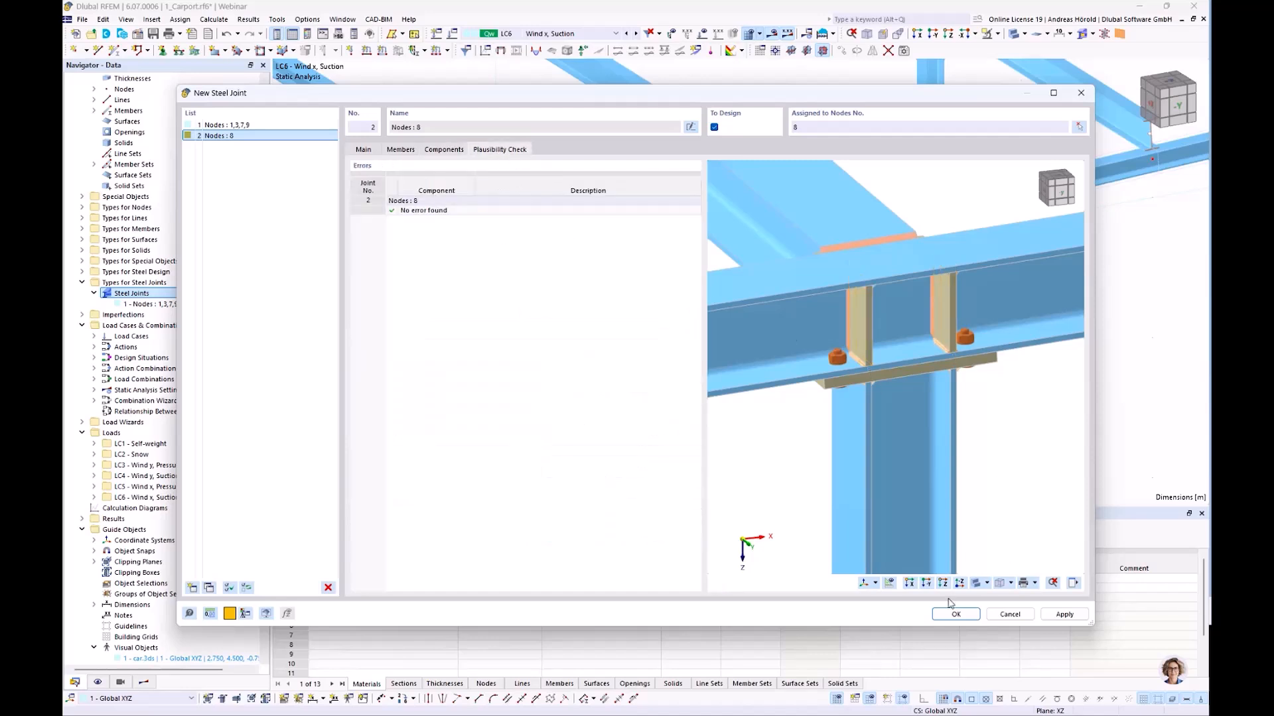
Assign the steel joint to nodes 2, 4, 8 and 10 and save its definition
{"action": "left_click", "coordinate": [1079, 130]}
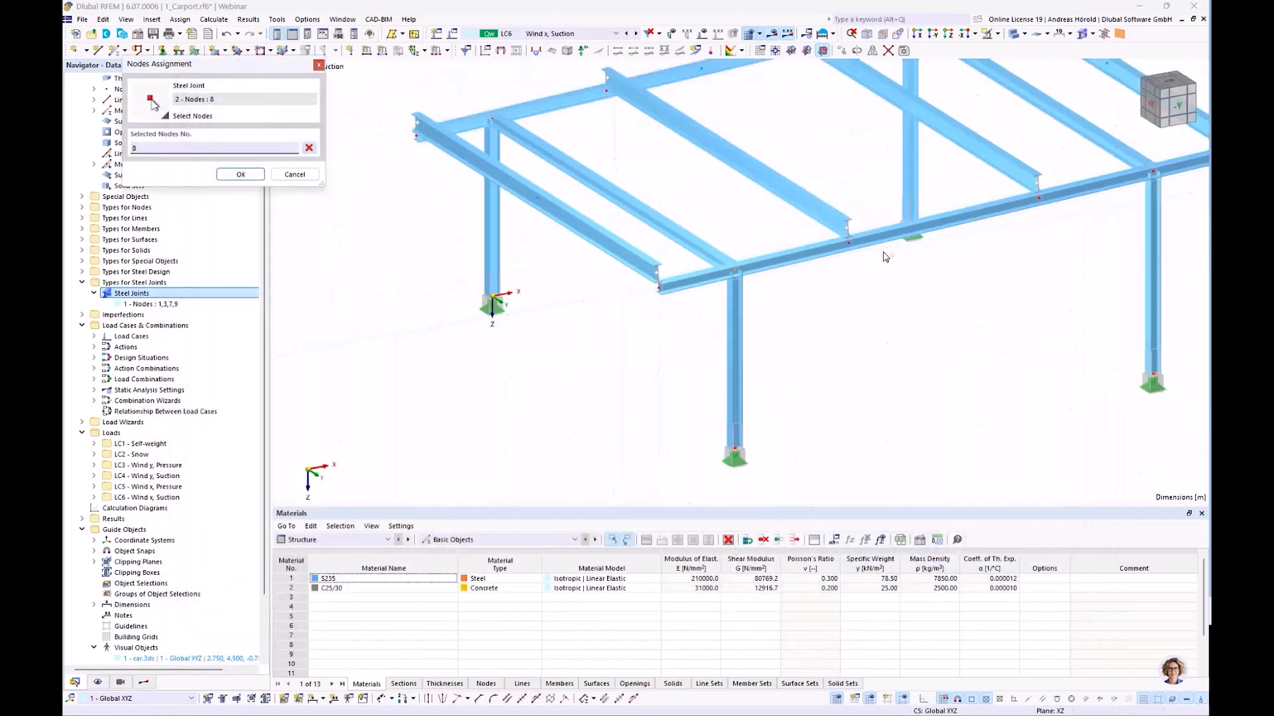
{"action": "left_click", "coordinate": [611, 162]}
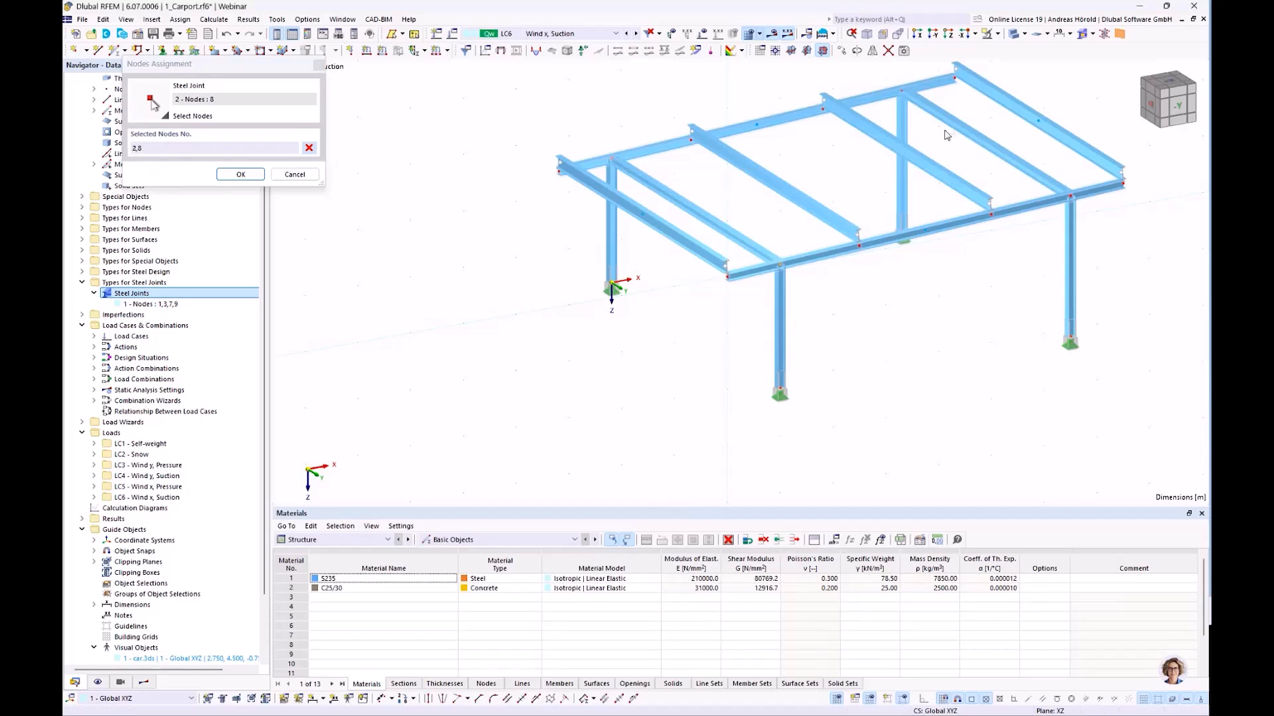
{"action": "left_click", "coordinate": [902, 97]}
{"action": "left_click", "coordinate": [243, 174]}
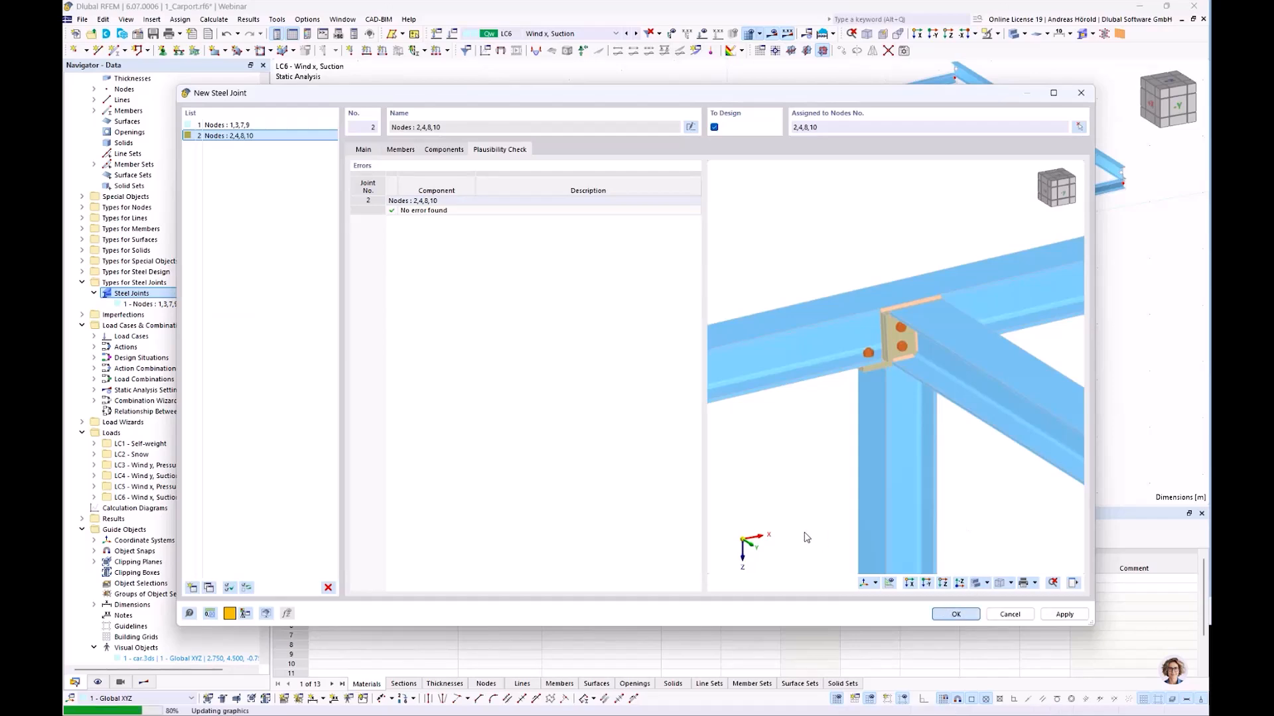
{"action": "left_click", "coordinate": [952, 614]}
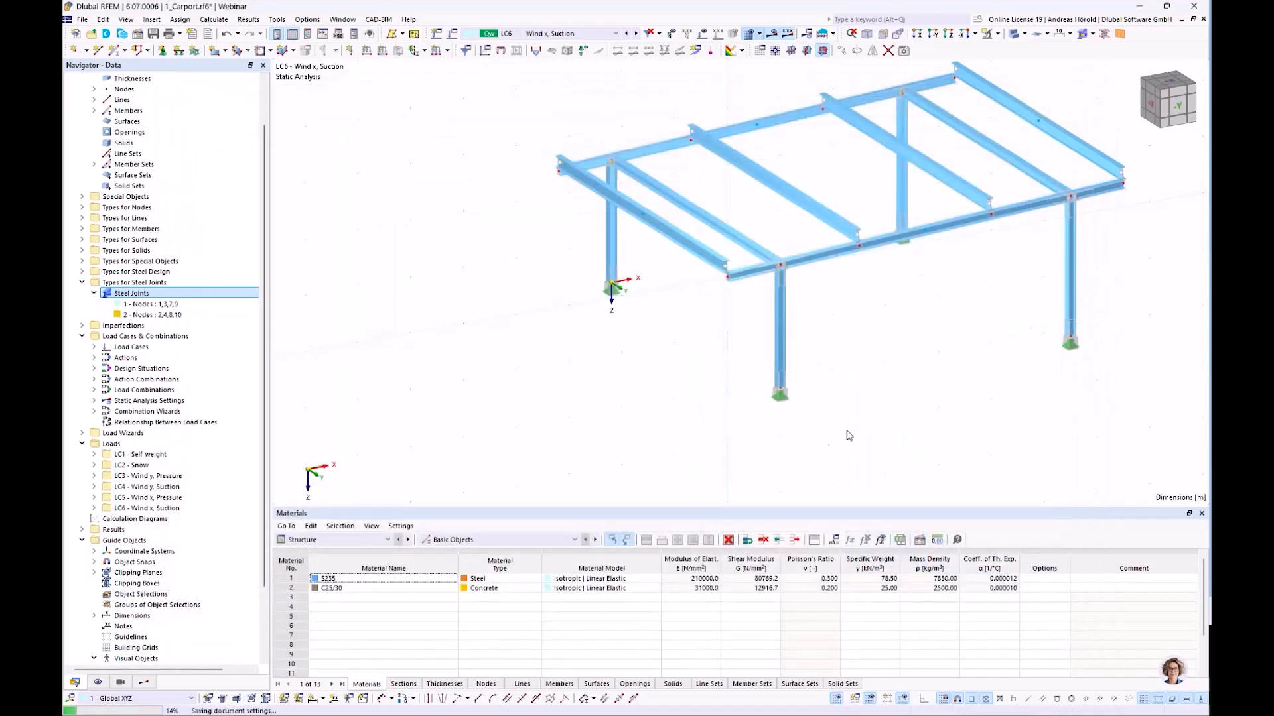
Examine the assigned joints at the column tops in the carport model
{"action": "scroll", "coordinate": [849, 412], "scroll_direction": "up", "scroll_amount": 4}
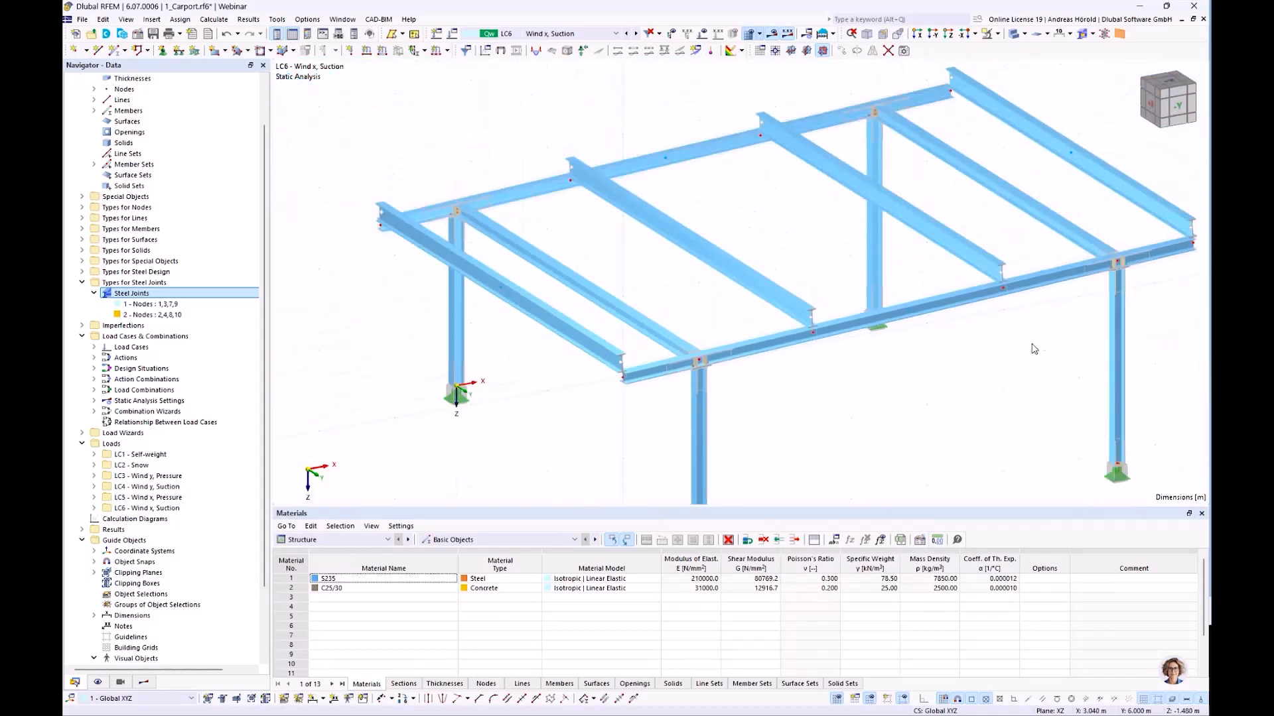
{"action": "scroll", "coordinate": [1088, 308], "scroll_direction": "up", "scroll_amount": 5}
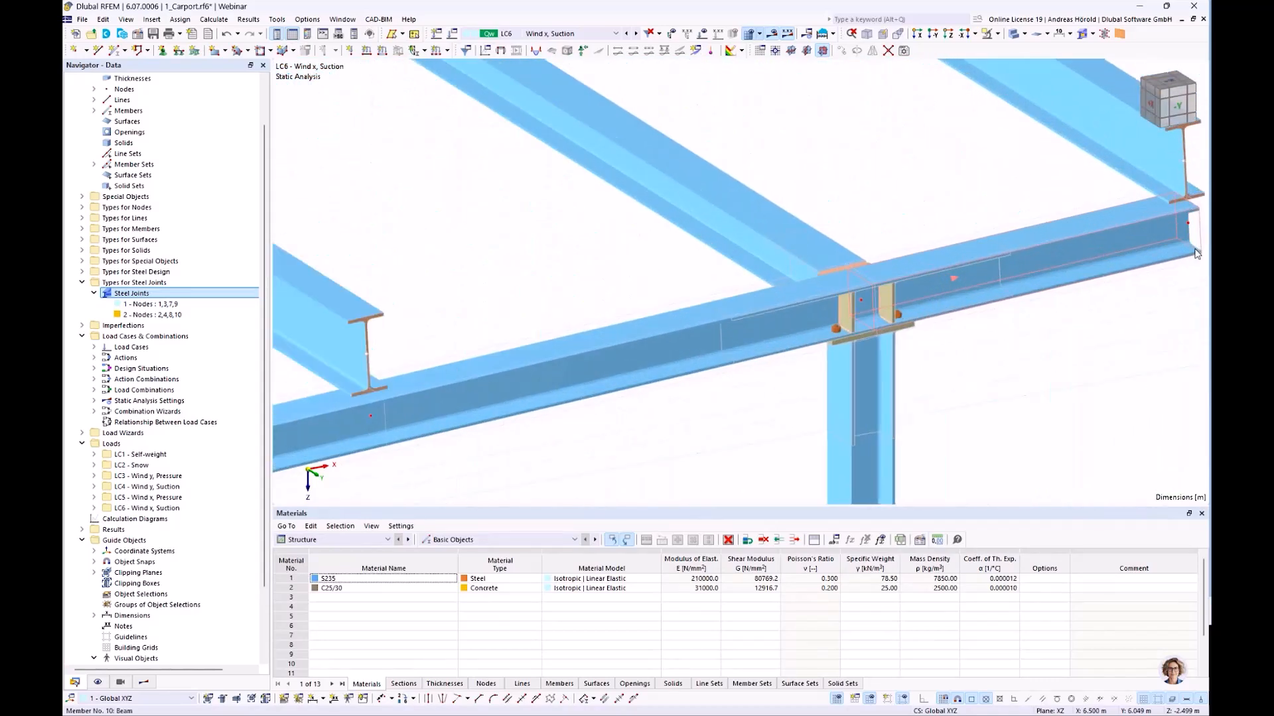
{"action": "scroll", "coordinate": [1197, 254], "scroll_direction": "down", "scroll_amount": 6}
{"action": "scroll", "coordinate": [815, 250], "scroll_direction": "up", "scroll_amount": 3}
{"action": "scroll", "coordinate": [833, 265], "scroll_direction": "up", "scroll_amount": 5}
{"action": "scroll", "coordinate": [856, 288], "scroll_direction": "down", "scroll_amount": 6}
{"action": "middle_click_drag", "start_coordinate": [812, 291], "coordinate": [797, 187]}
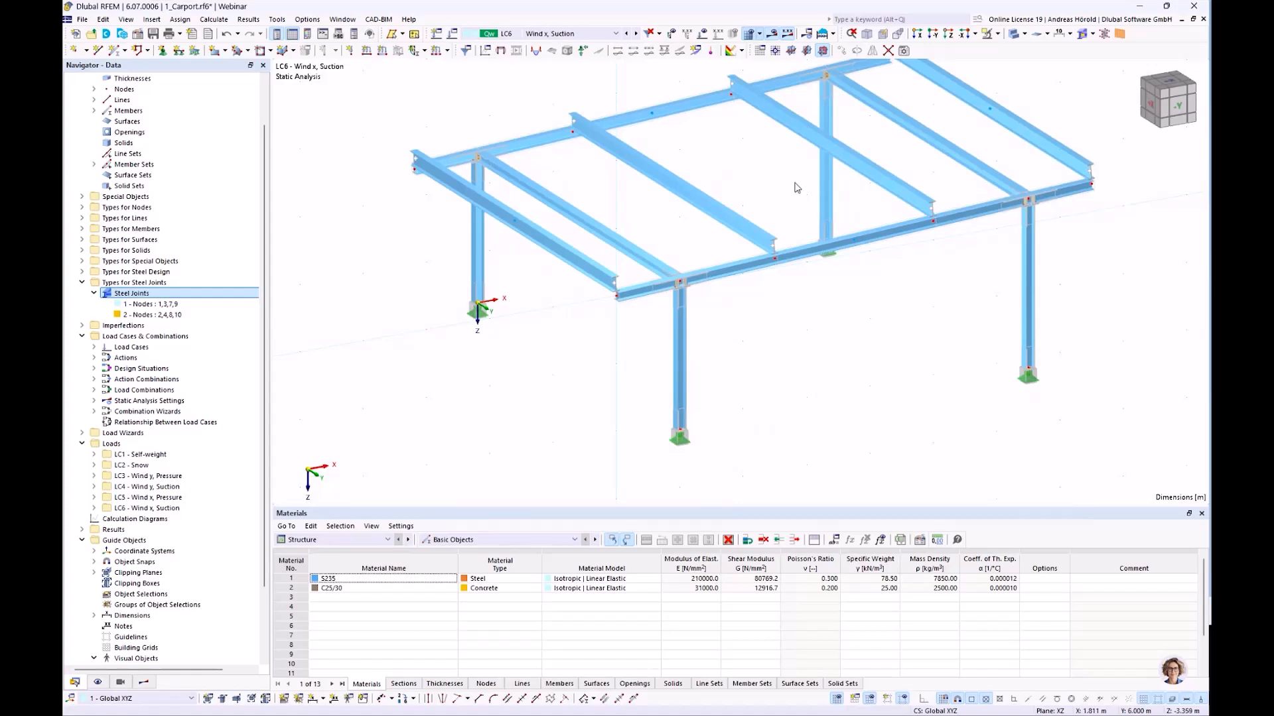
Create a new steel joint at node 14, where roof beam 14 meets the front edge beam
{"action": "middle_click_drag", "start_coordinate": [964, 407], "coordinate": [947, 369], "text": "ctrl"}
{"action": "middle_click_drag", "start_coordinate": [792, 328], "coordinate": [770, 388], "text": "ctrl"}
{"action": "scroll", "coordinate": [770, 388], "scroll_direction": "up", "scroll_amount": 3}
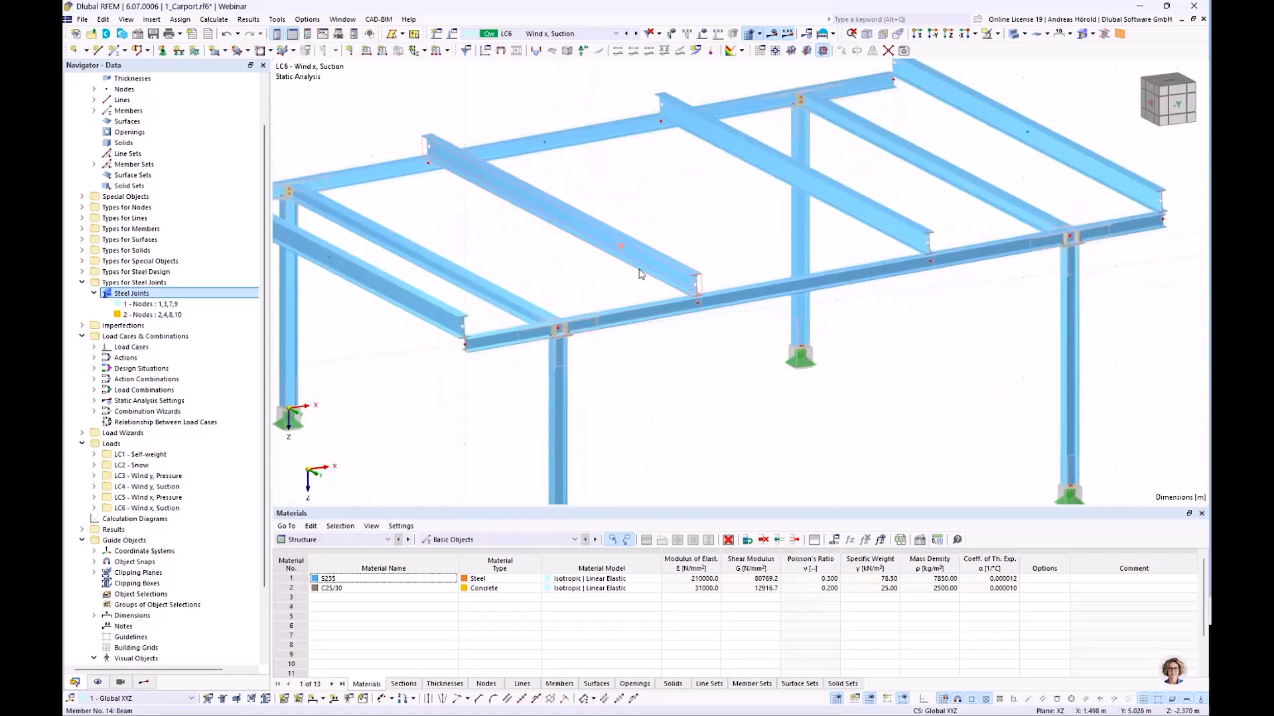
{"action": "right_click", "coordinate": [698, 307]}
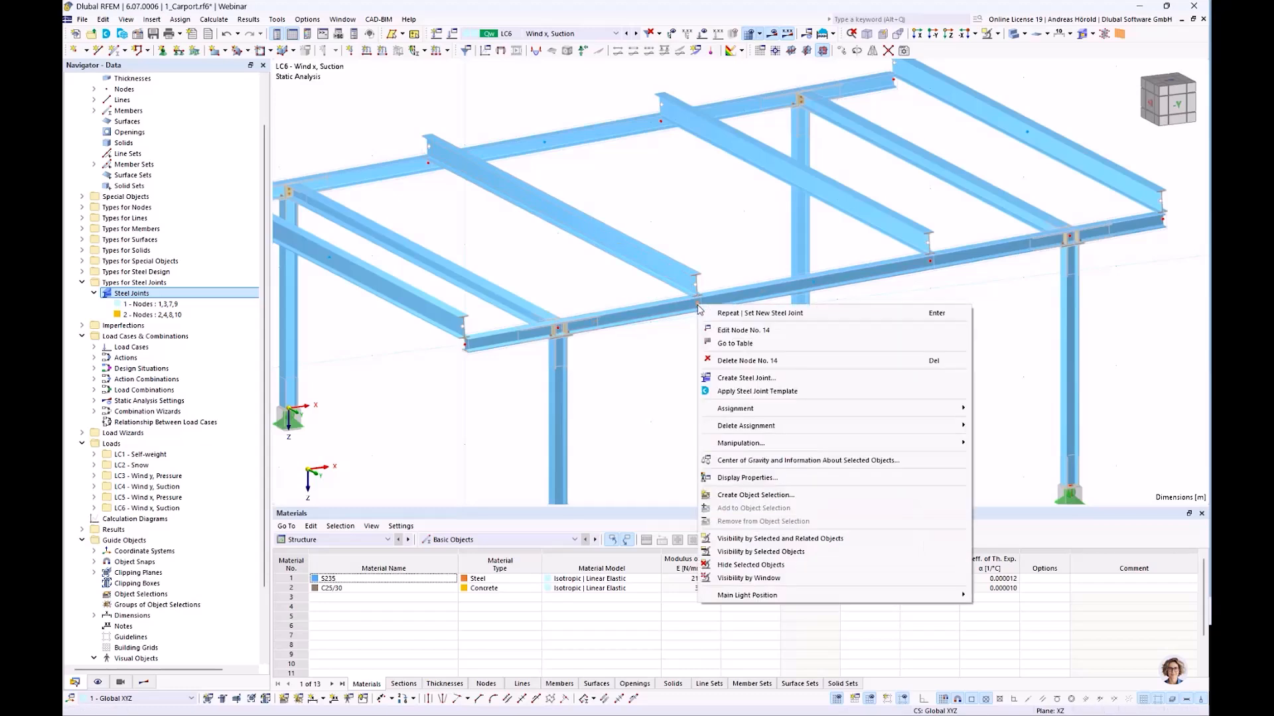
{"action": "left_click", "coordinate": [782, 385]}
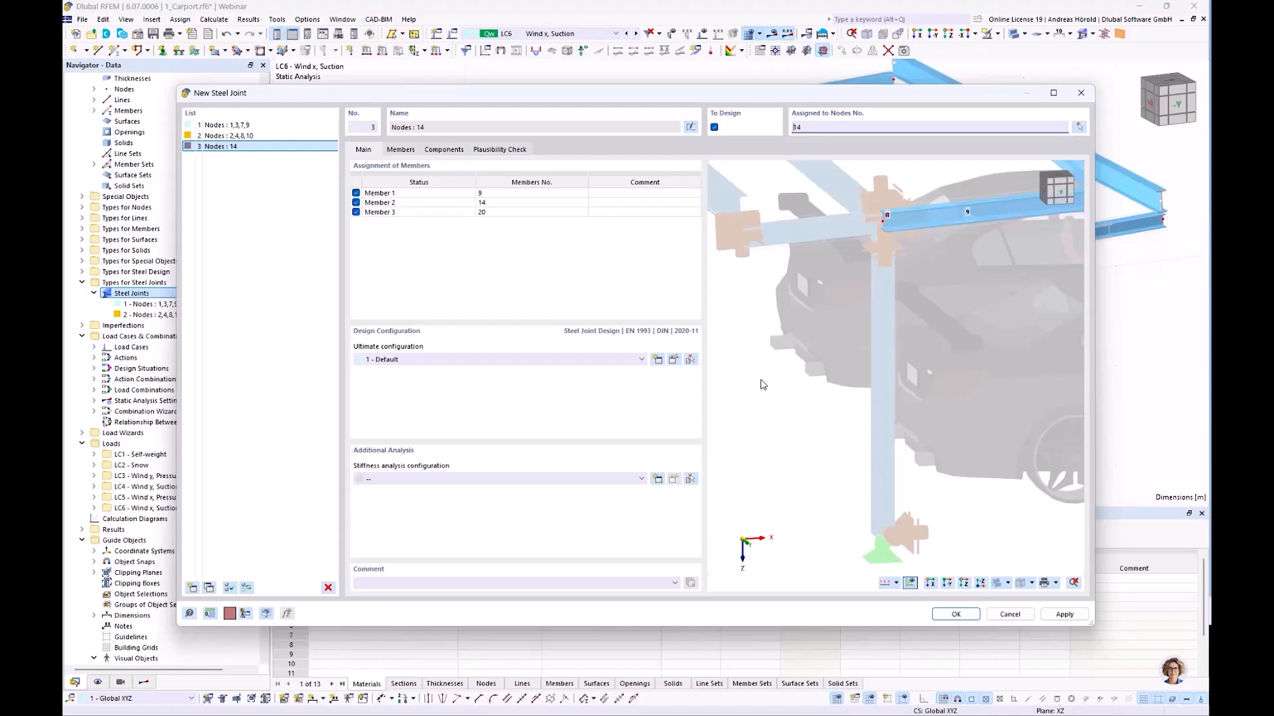
{"action": "double_click", "coordinate": [458, 202]}
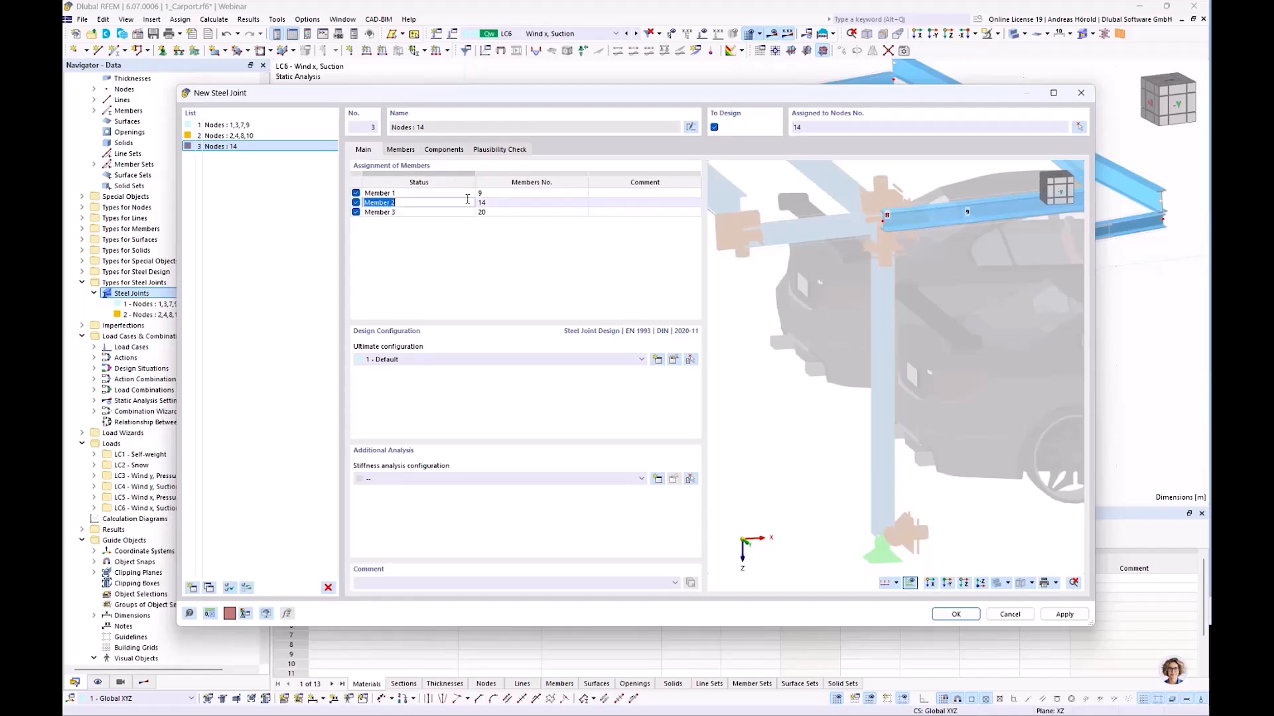
Define members 1 and 3 of the new joint as Continuous, leaving member 2 as Ended
{"action": "left_click", "coordinate": [401, 150]}
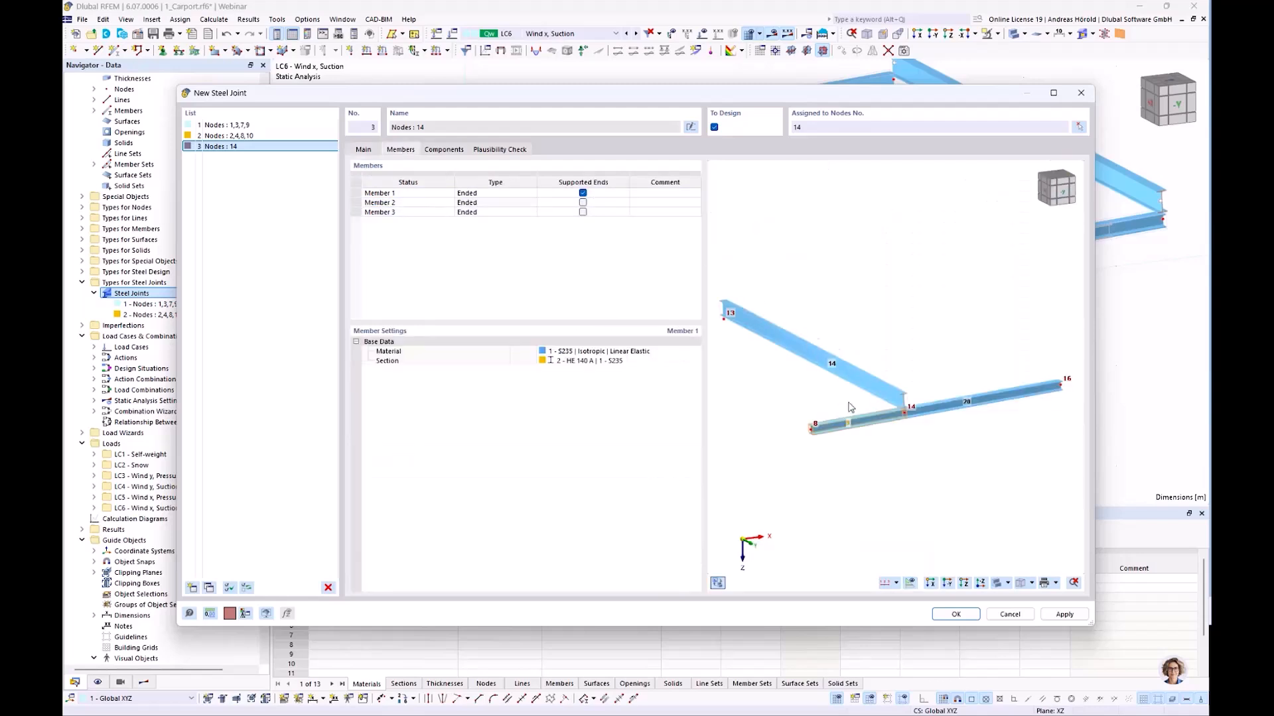
{"action": "scroll", "coordinate": [840, 409], "scroll_direction": "up", "scroll_amount": 3}
{"action": "left_click", "coordinate": [502, 194]}
{"action": "left_click", "coordinate": [508, 195]}
{"action": "left_click", "coordinate": [506, 212]}
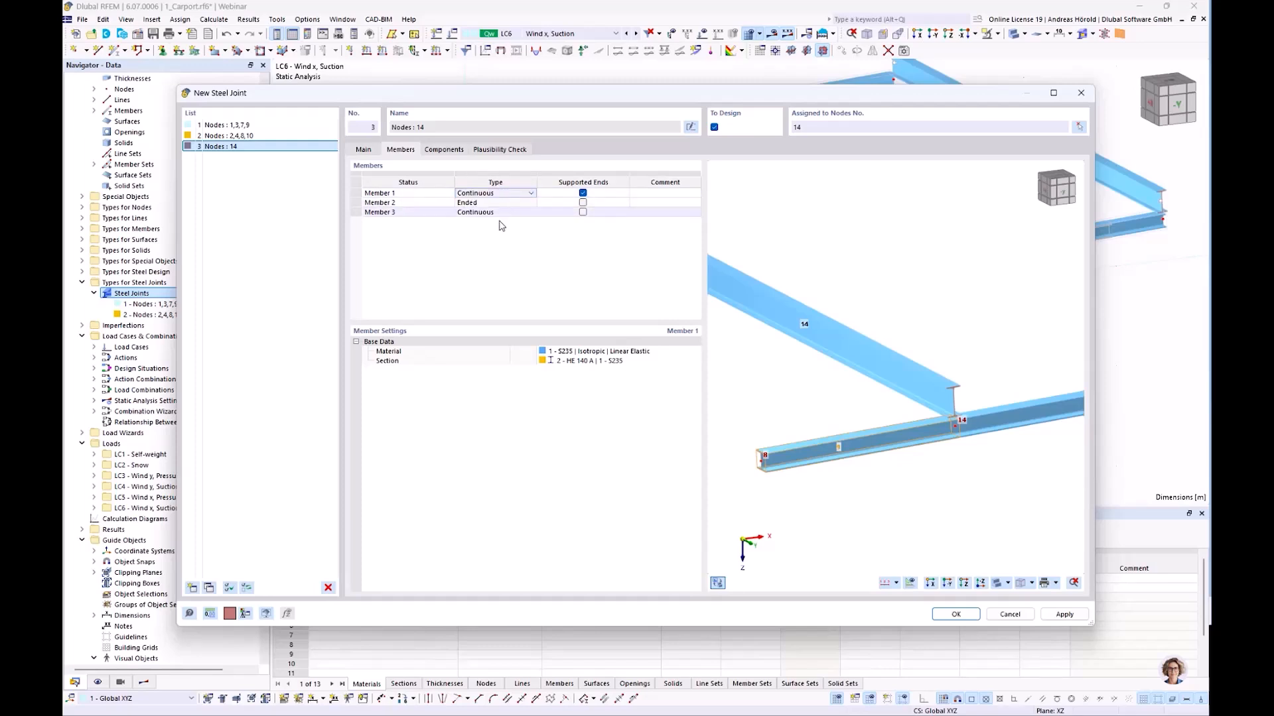
{"action": "left_click", "coordinate": [510, 215]}
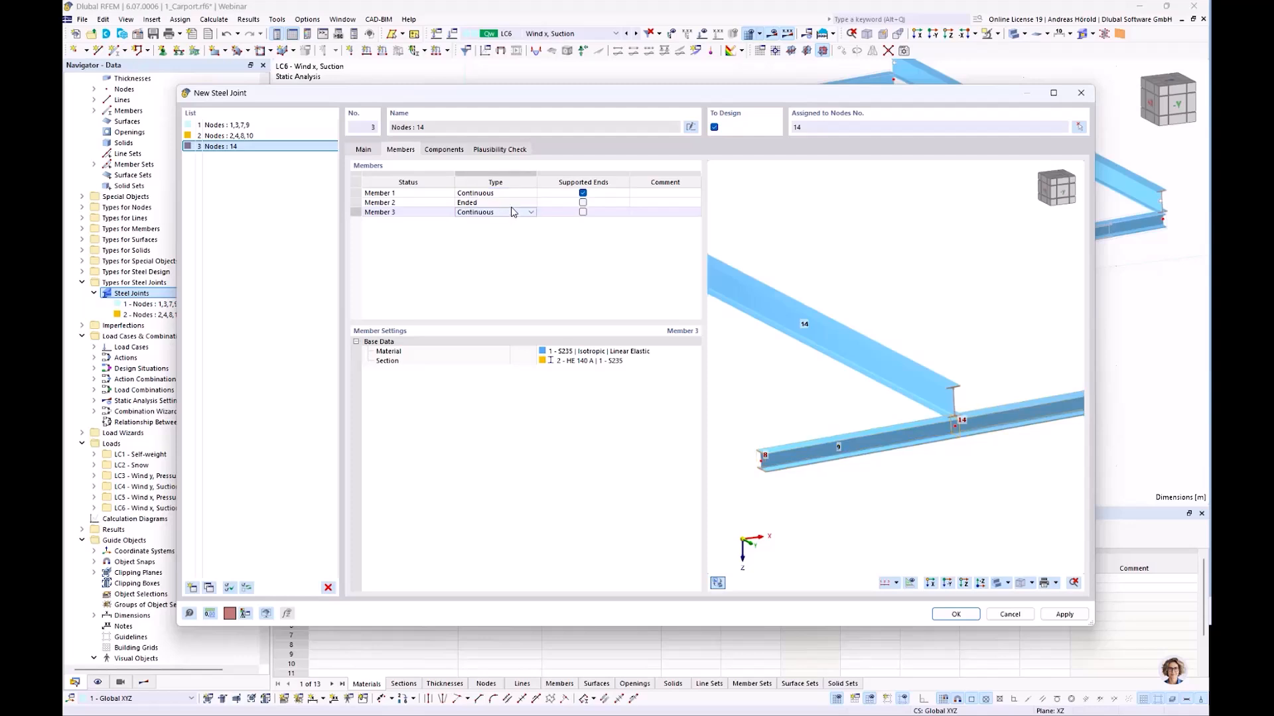
Add a Cap Plate component to the end of member 2 in the node 14 joint
{"action": "left_click", "coordinate": [444, 151]}
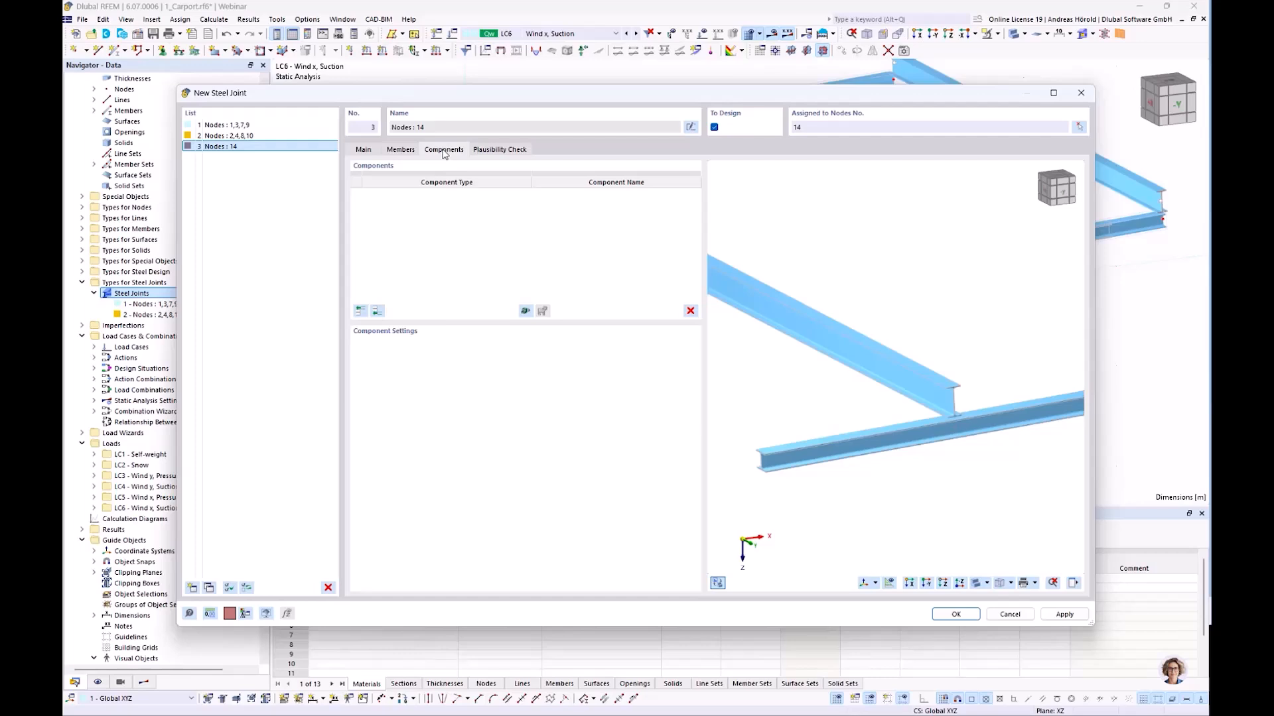
{"action": "scroll", "coordinate": [964, 404], "scroll_direction": "up", "scroll_amount": 5}
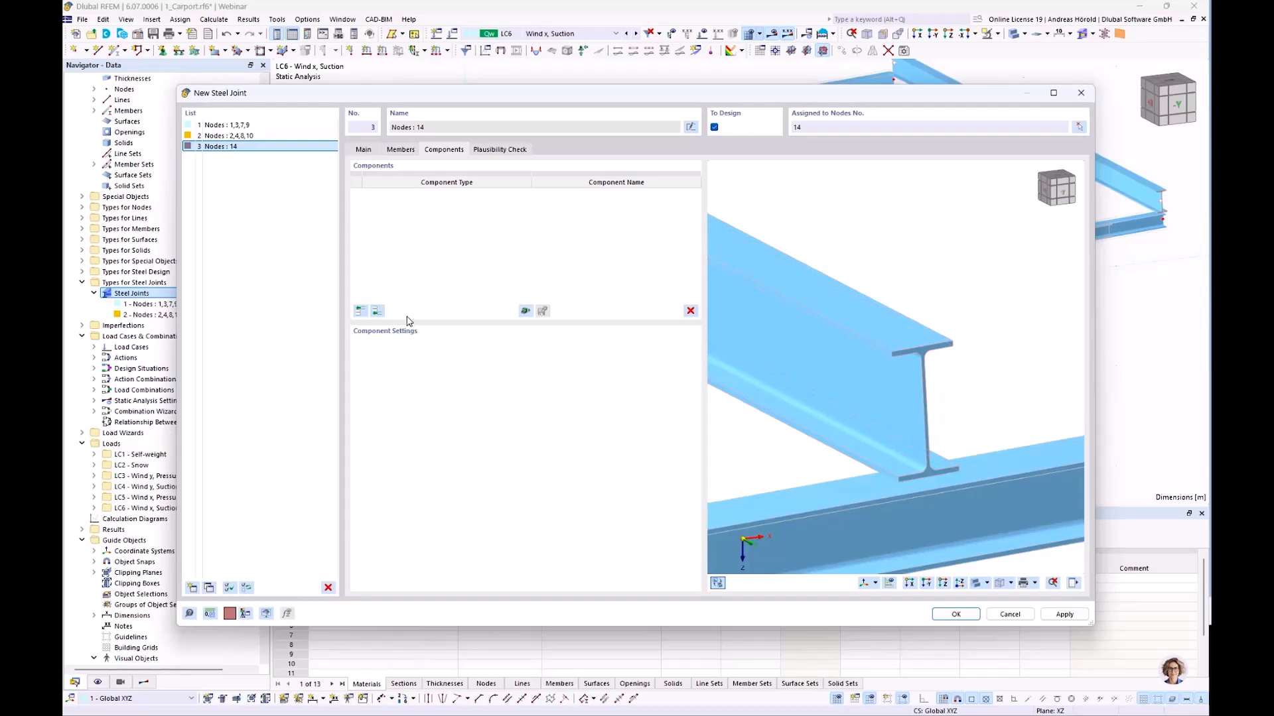
{"action": "left_click", "coordinate": [360, 312]}
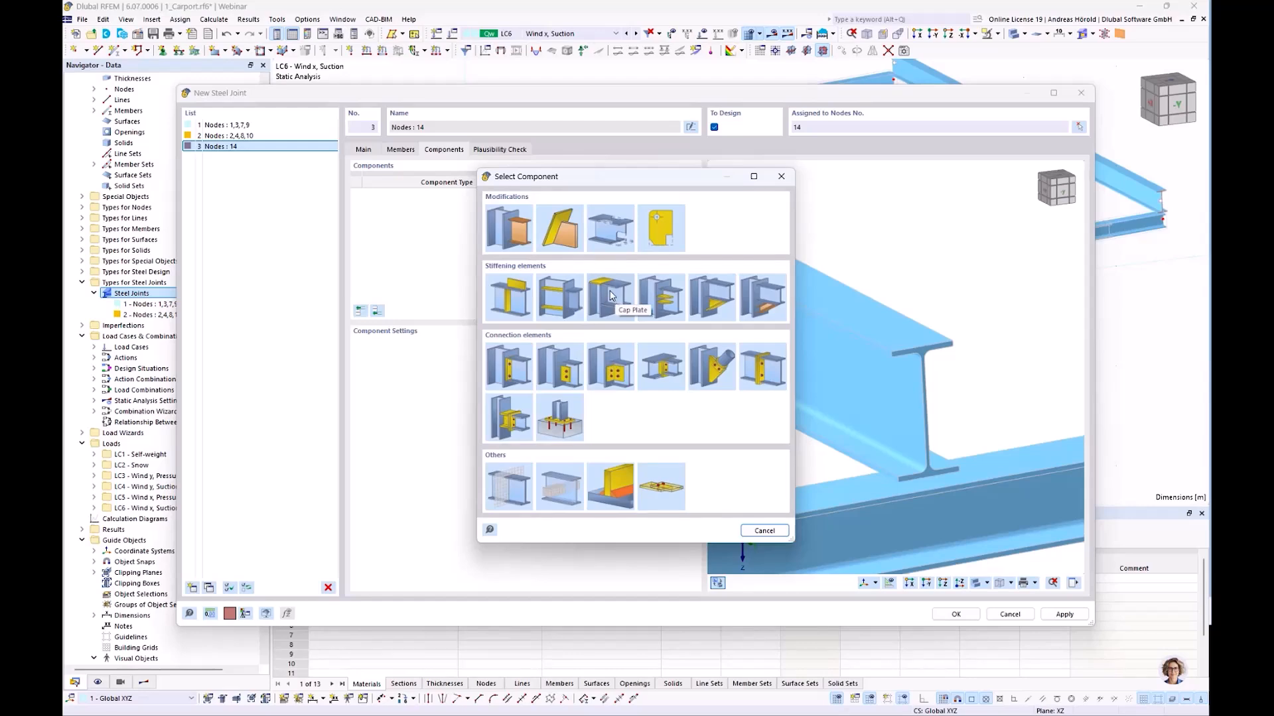
{"action": "left_click", "coordinate": [611, 296]}
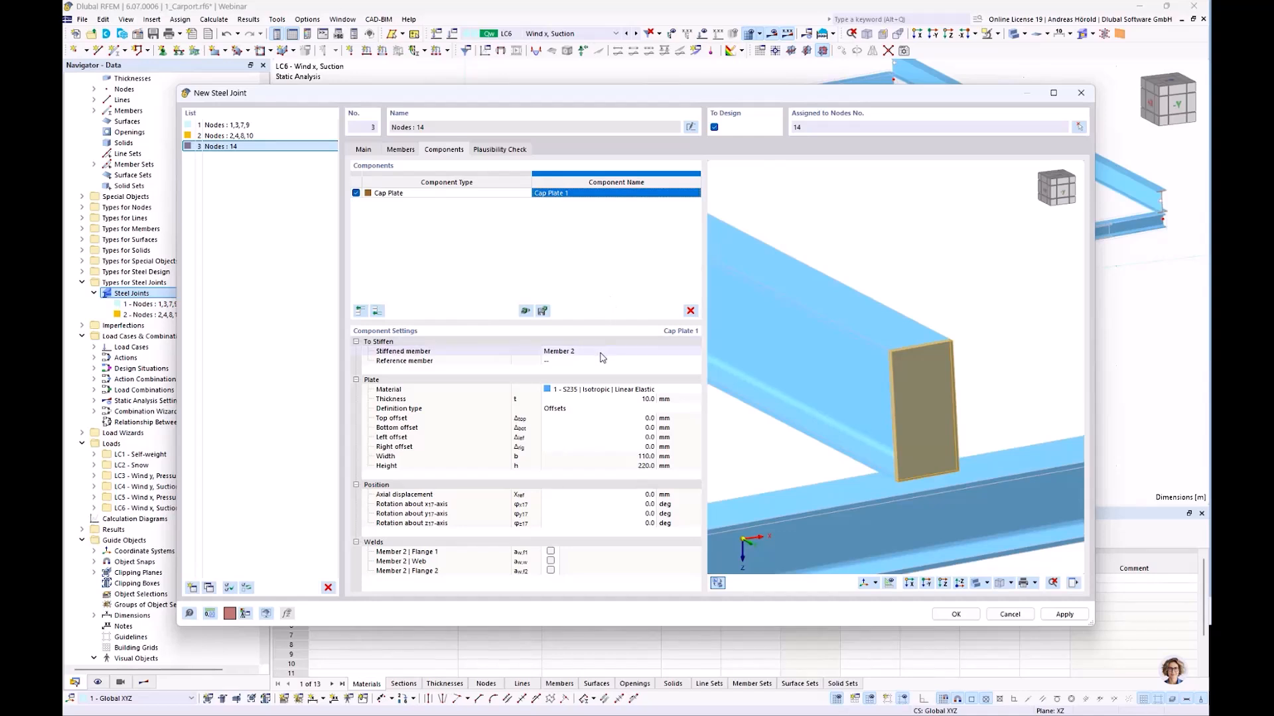
Open the cap plate's top offset for editing
{"action": "left_click", "coordinate": [647, 418]}
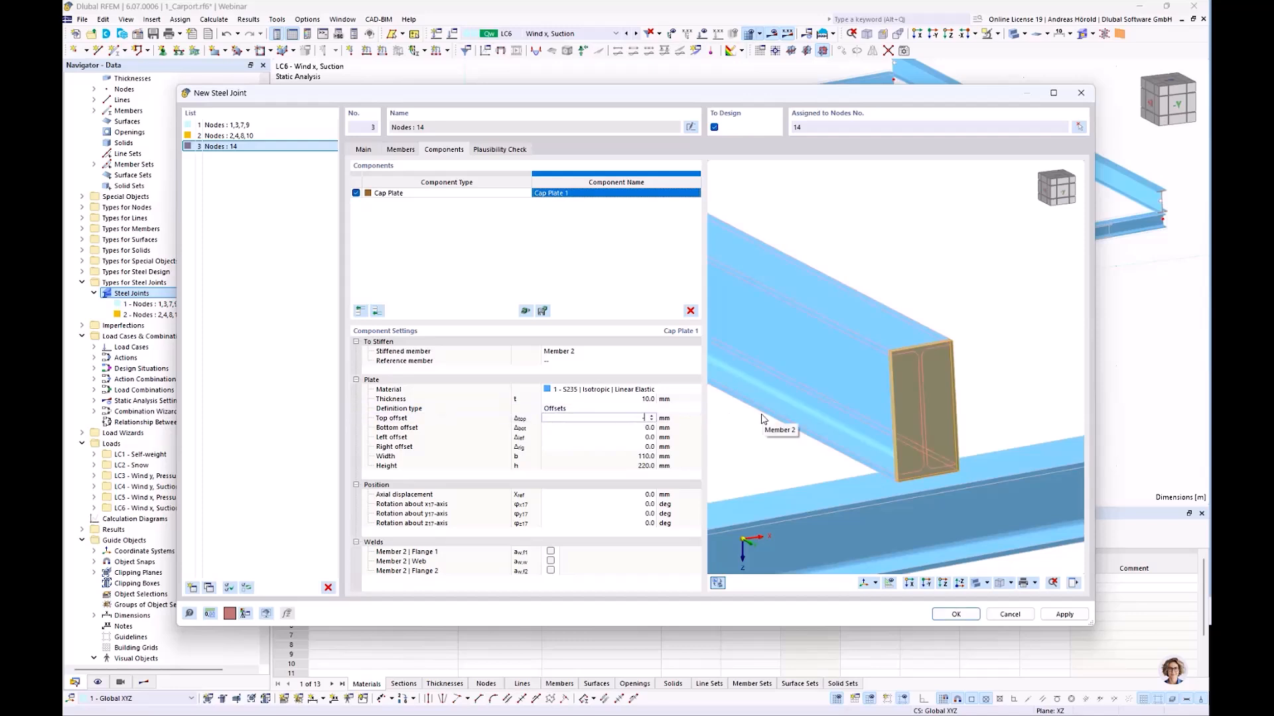
Set both the top and bottom offsets of the cap plate to -5 mm
{"action": "key", "text": "Tab"}
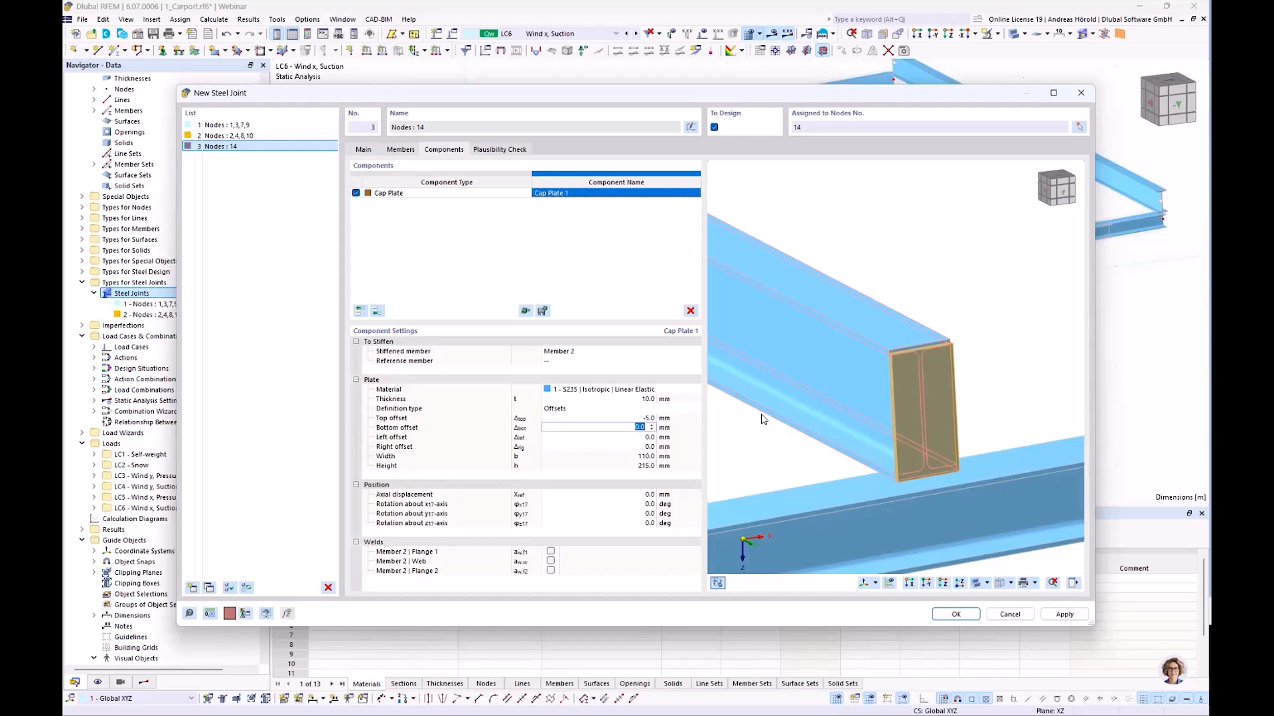
{"action": "type", "text": "-5"}
{"action": "key", "text": "Tab"}
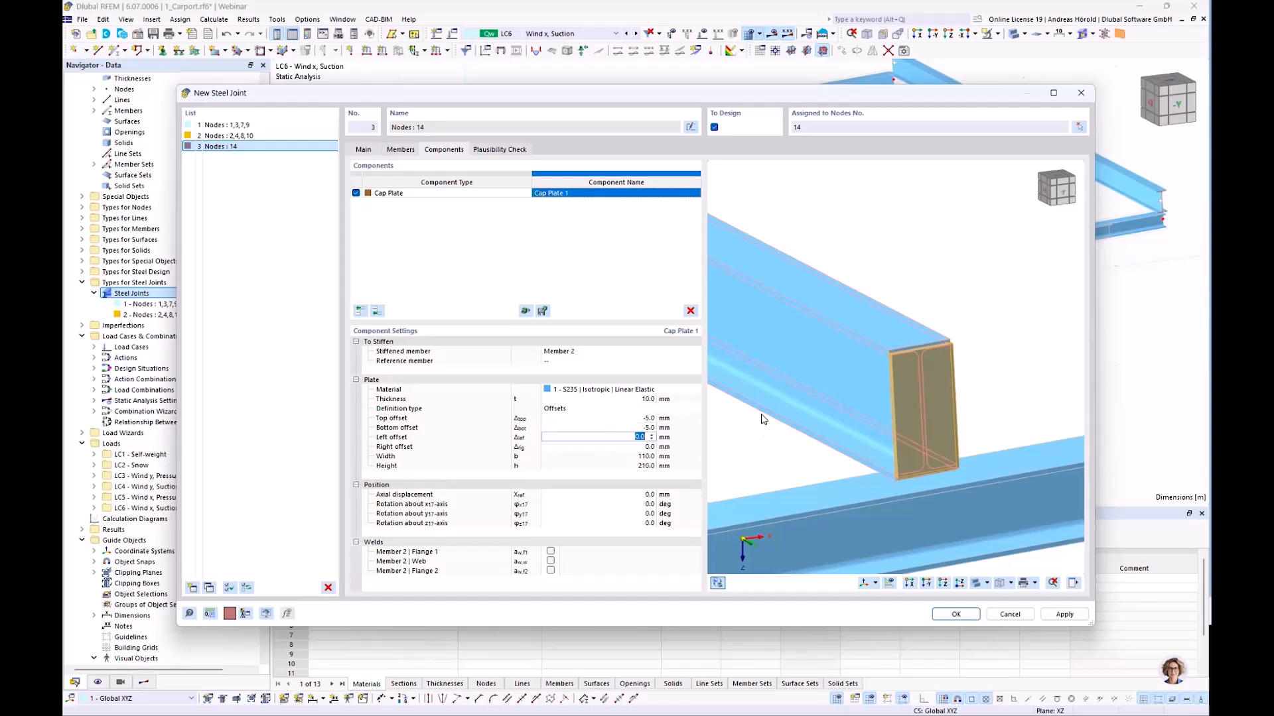
{"action": "scroll", "coordinate": [925, 343], "scroll_direction": "up", "scroll_amount": 4}
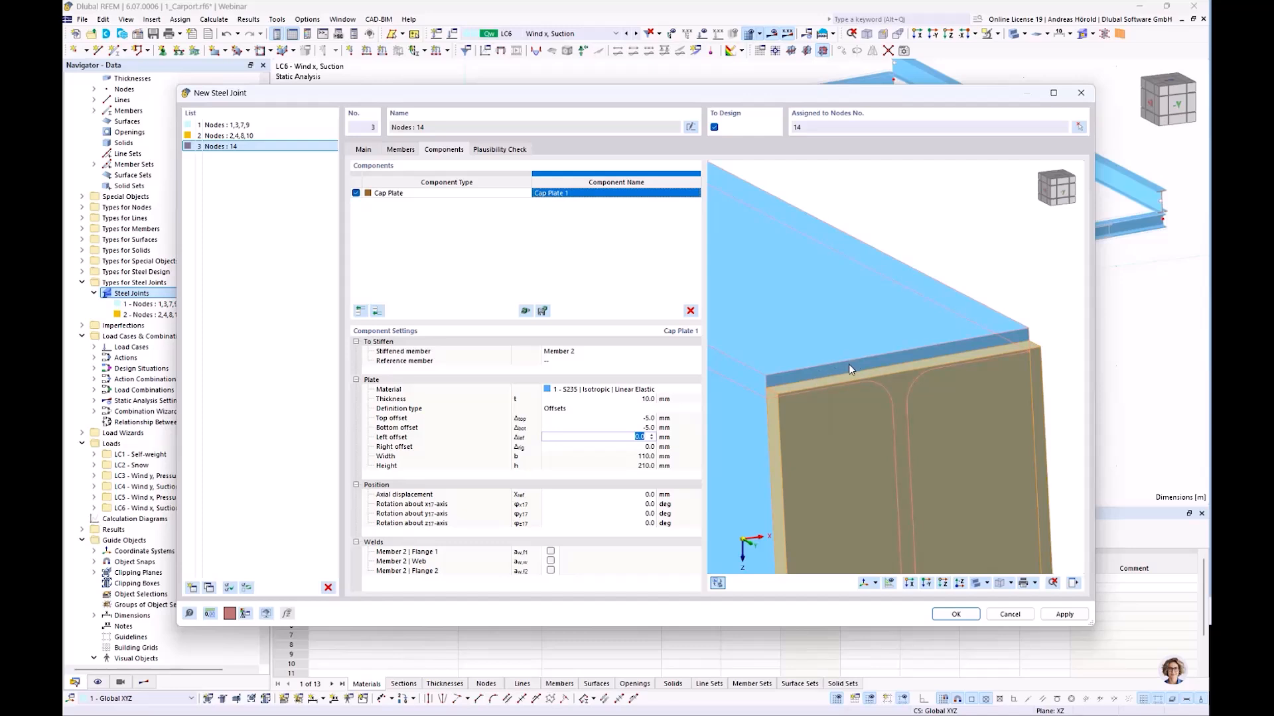
{"action": "scroll", "coordinate": [849, 364], "scroll_direction": "down", "scroll_amount": 3}
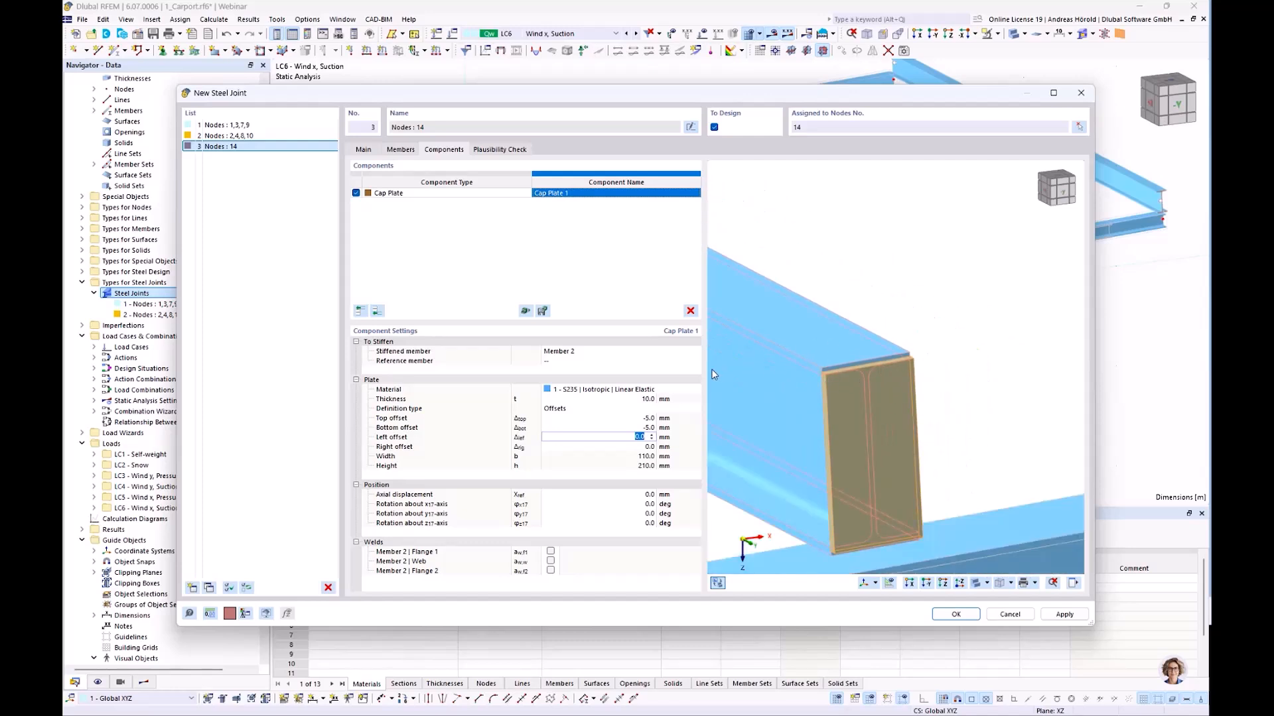
Set the cap plate's axial displacement to 70 mm along Member 2
{"action": "left_click", "coordinate": [640, 457]}
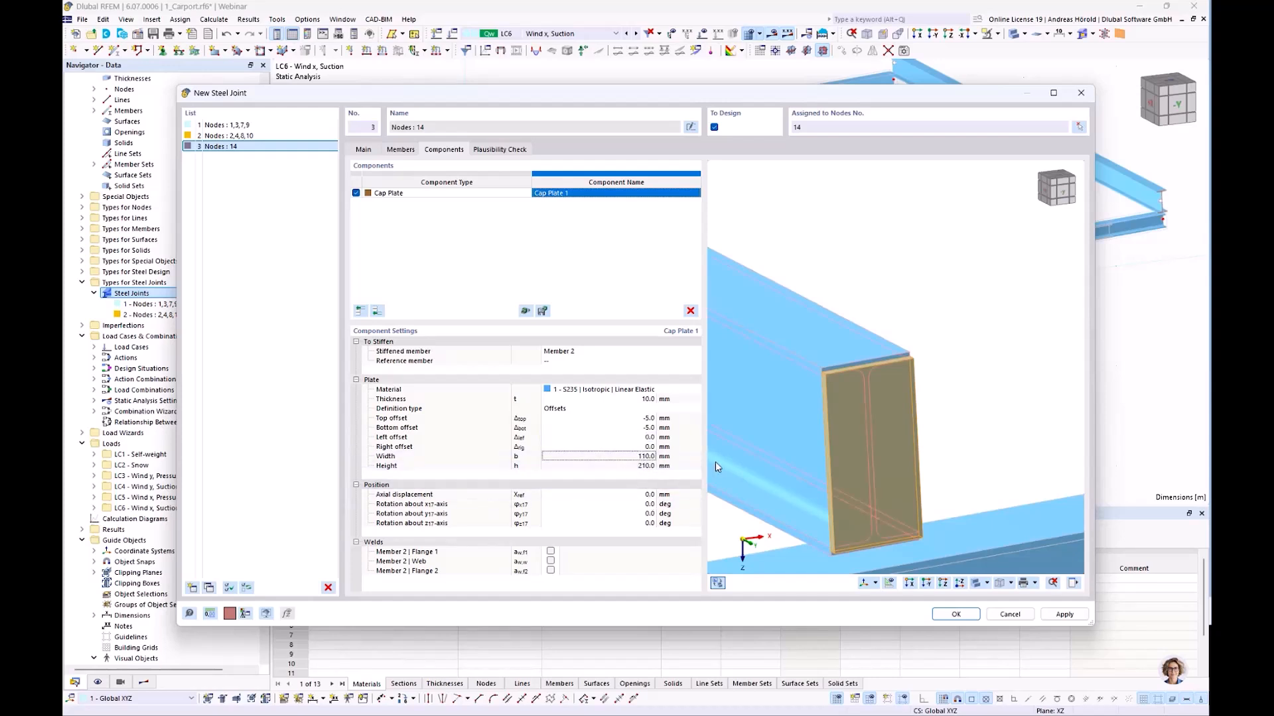
{"action": "left_click", "coordinate": [627, 495]}
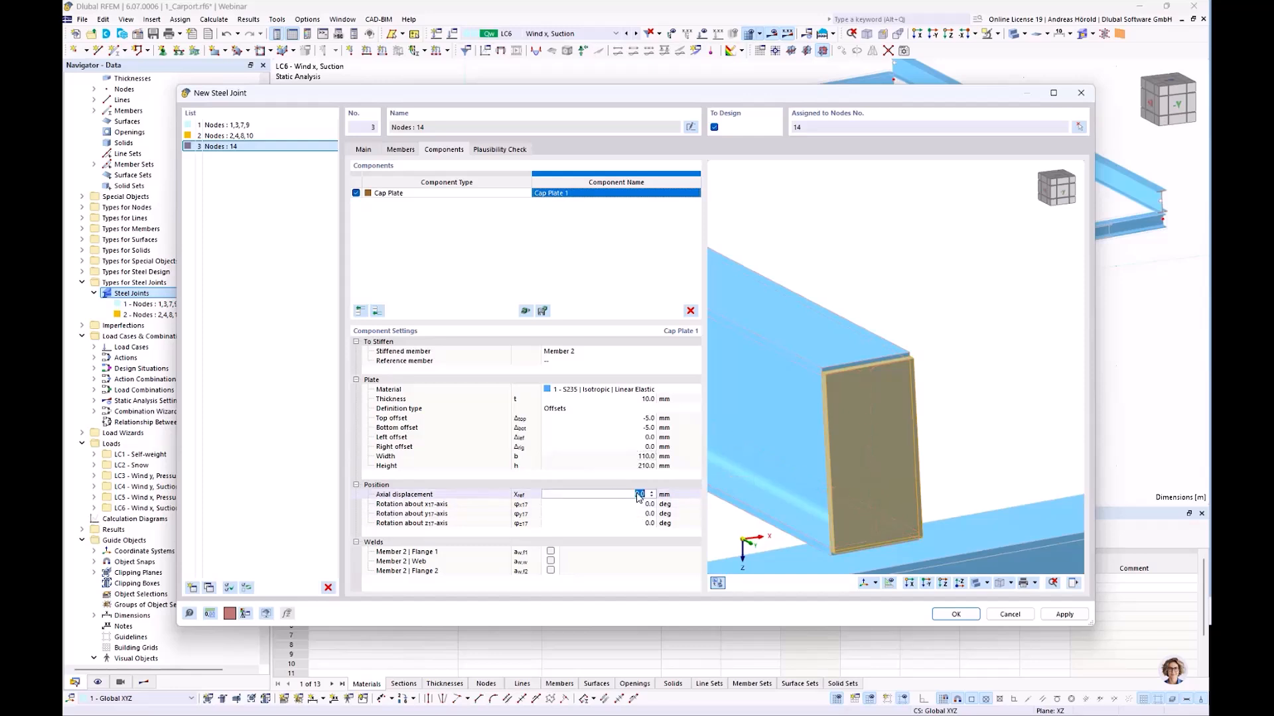
{"action": "middle_click_drag", "start_coordinate": [855, 502], "coordinate": [972, 441], "text": "ctrl"}
{"action": "scroll", "coordinate": [1002, 474], "scroll_direction": "down", "scroll_amount": 3}
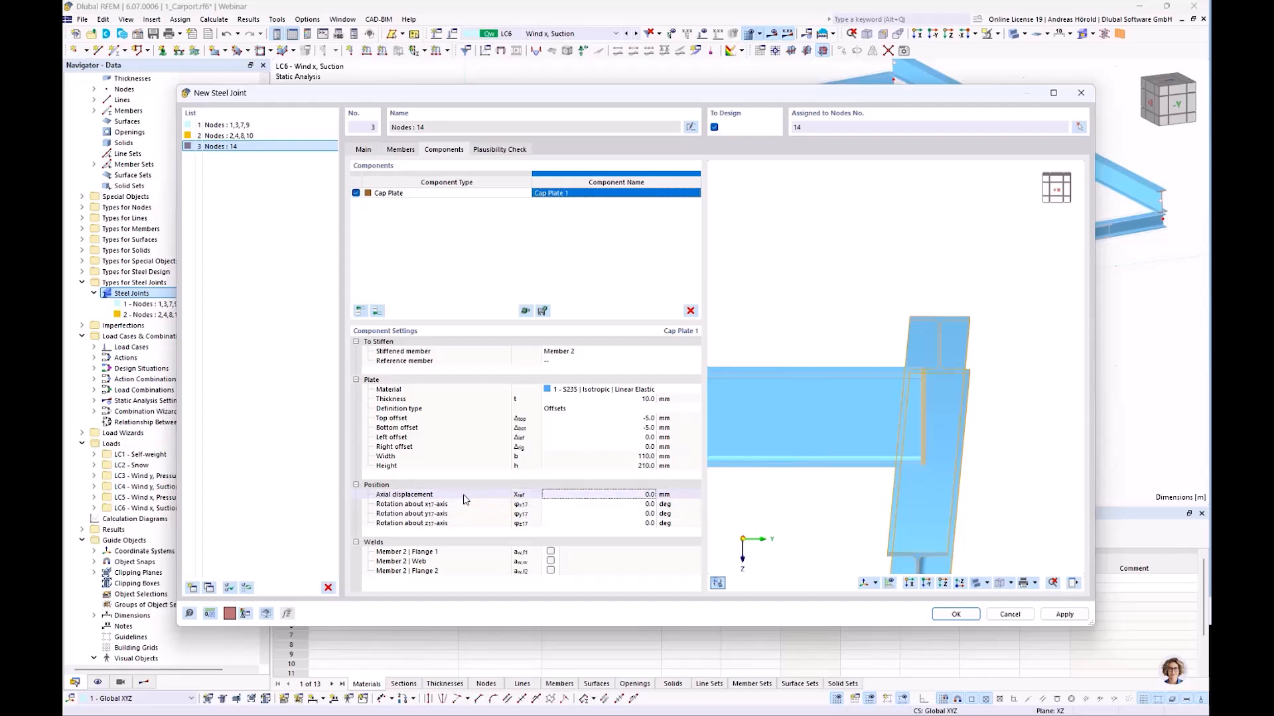
{"action": "left_click", "coordinate": [632, 496]}
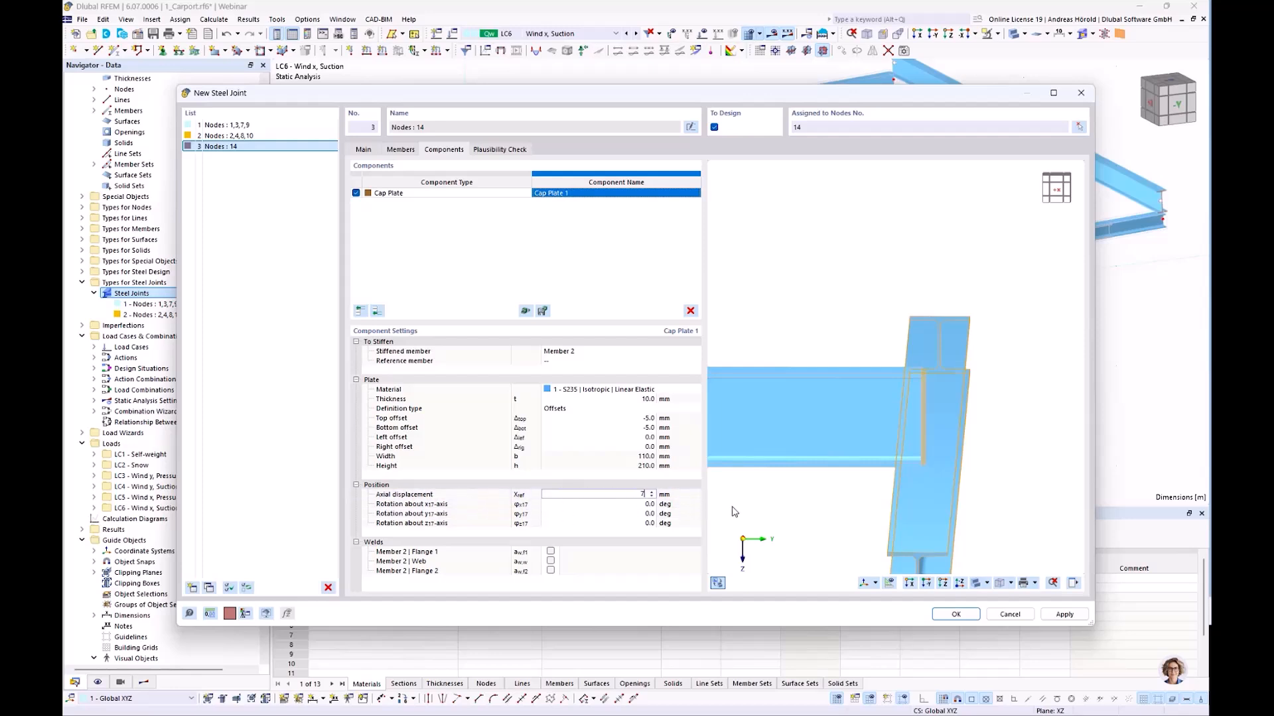
{"action": "key", "text": "Tab"}
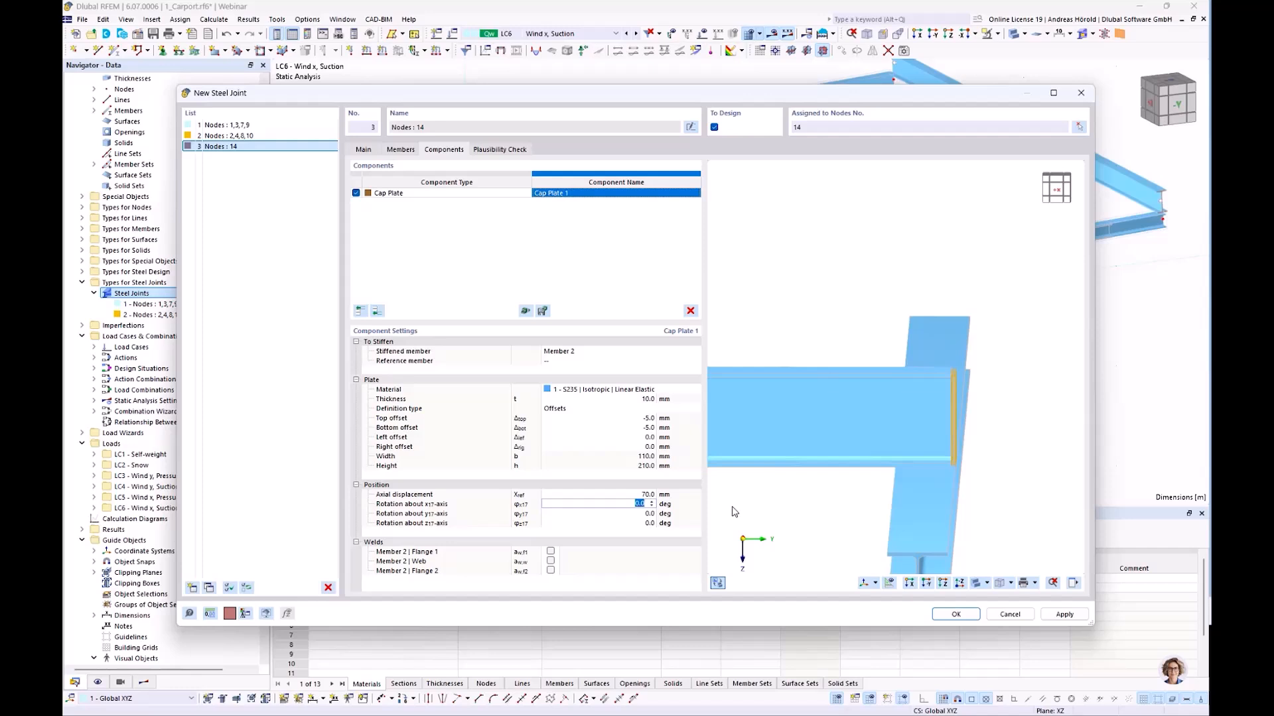
{"action": "scroll", "coordinate": [1009, 406], "scroll_direction": "up", "scroll_amount": 5}
{"action": "scroll", "coordinate": [967, 426], "scroll_direction": "down", "scroll_amount": 4}
{"action": "middle_click_drag", "start_coordinate": [964, 441], "coordinate": [972, 388]}
{"action": "scroll", "coordinate": [982, 349], "scroll_direction": "down", "scroll_amount": 3}
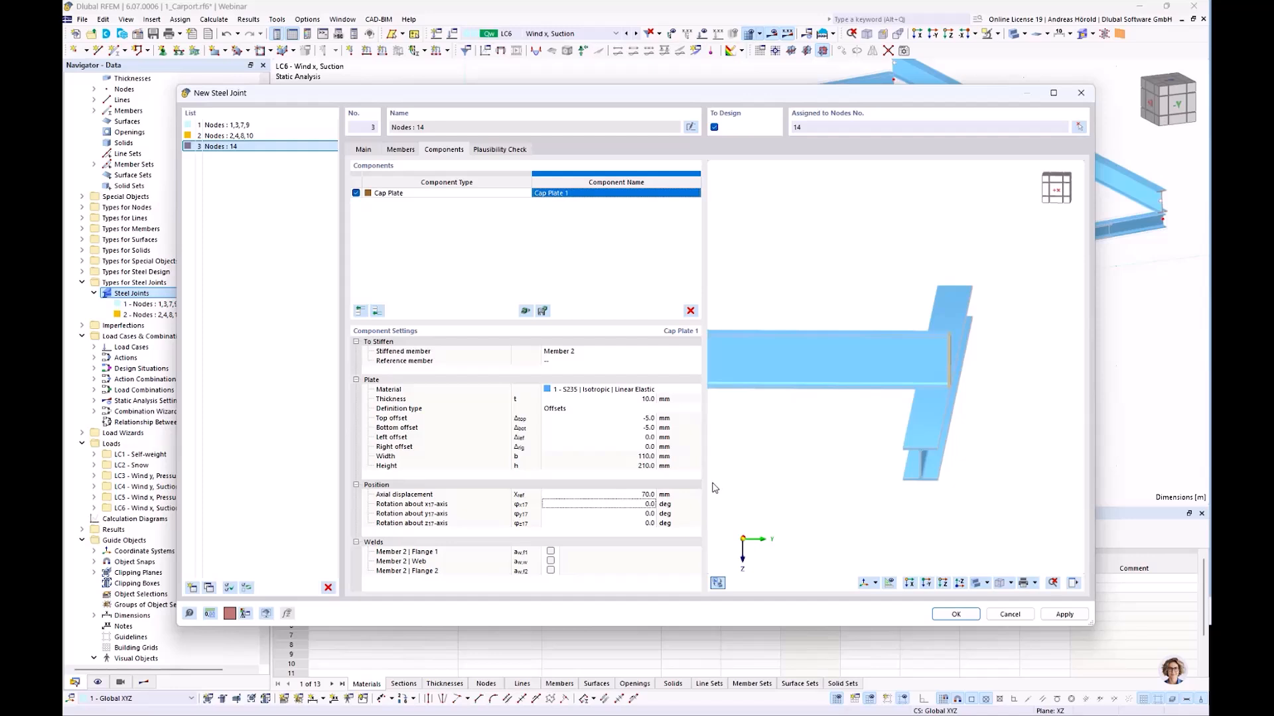
Enable the cap plate welds to Member 2 at Flange 1, Web and Flange 2
{"action": "left_click", "coordinate": [551, 551]}
{"action": "left_click", "coordinate": [550, 560]}
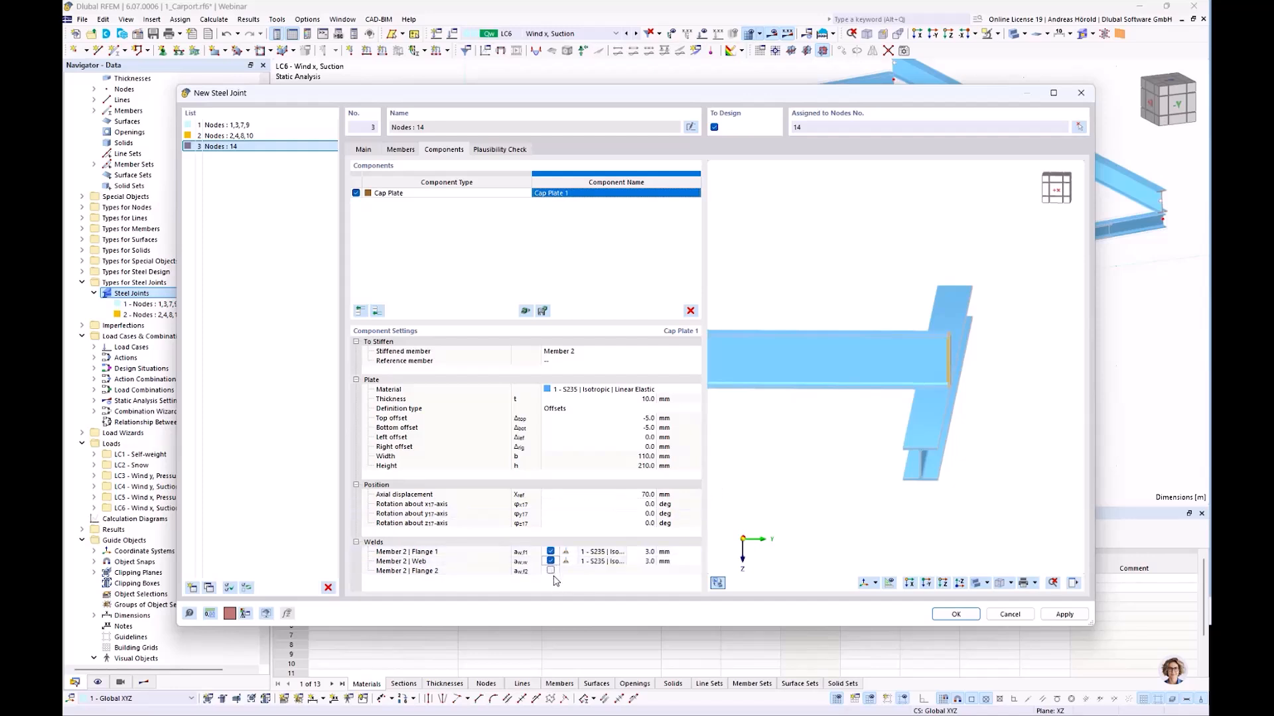
{"action": "left_click", "coordinate": [551, 571]}
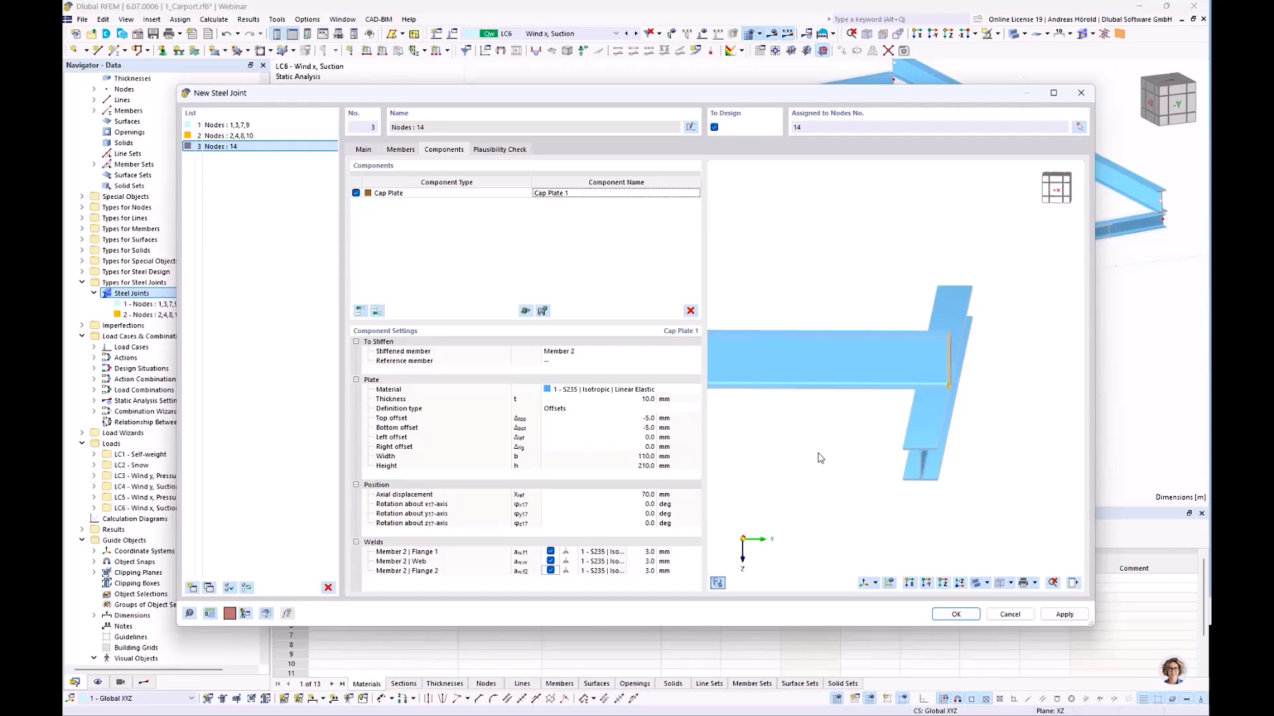
Add a Fasteners component to the steel joint at node 14
{"action": "middle_click_drag", "start_coordinate": [820, 458], "coordinate": [830, 452], "text": "ctrl"}
{"action": "scroll", "coordinate": [838, 402], "scroll_direction": "up", "scroll_amount": 2}
{"action": "middle_click_drag", "start_coordinate": [903, 420], "coordinate": [807, 458]}
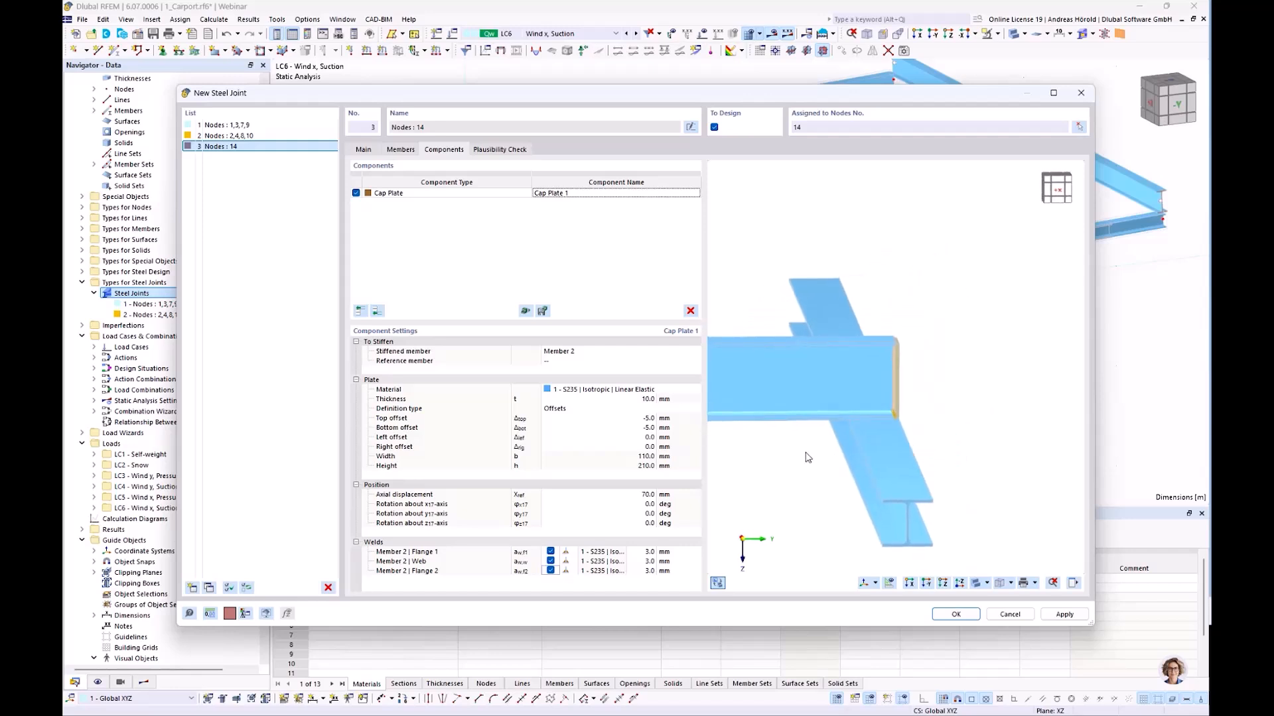
{"action": "left_click", "coordinate": [376, 311]}
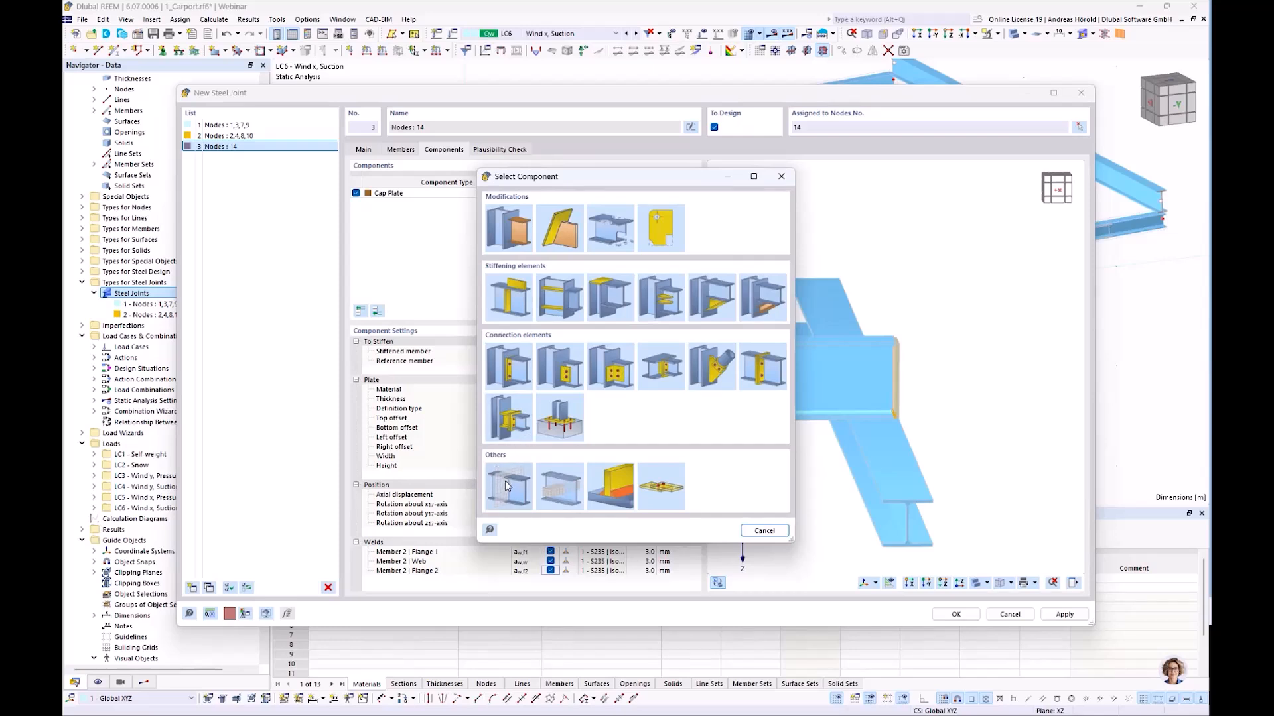
{"action": "left_click", "coordinate": [658, 487]}
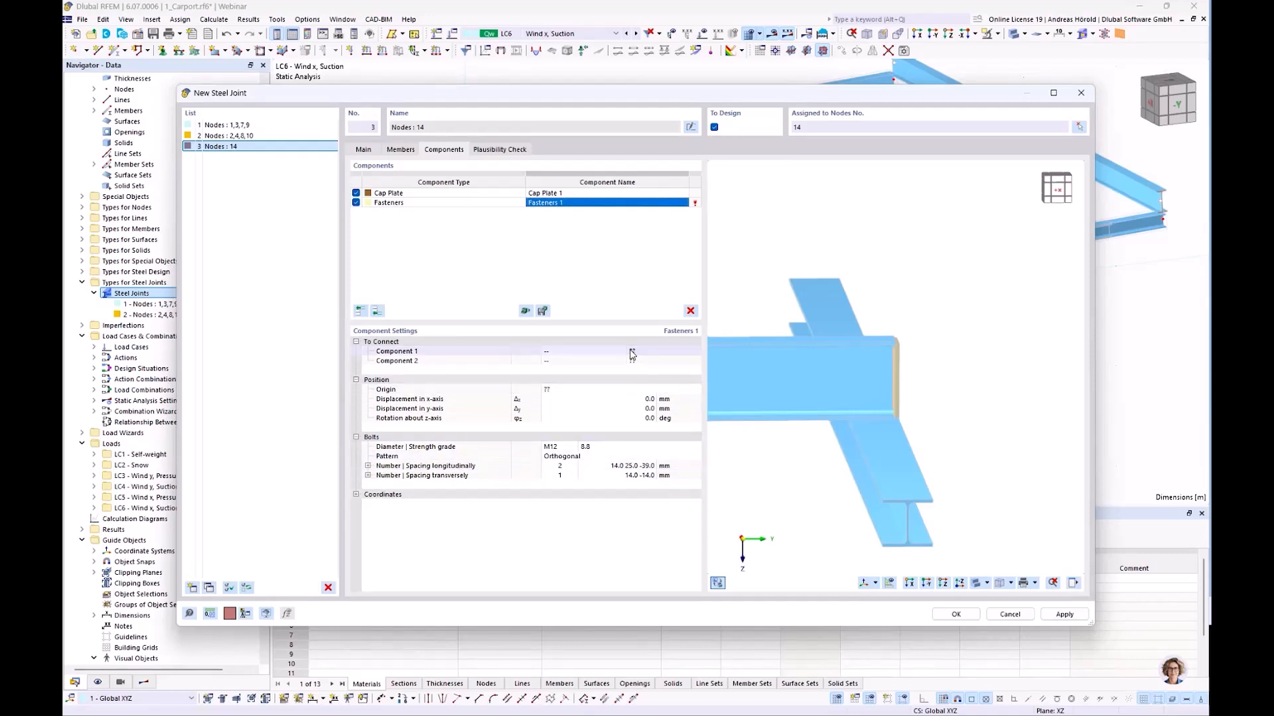
Define the fasteners' Component 1 as a member plate, using Flange 2 of Member 2
{"action": "left_click", "coordinate": [597, 354]}
{"action": "left_click", "coordinate": [595, 354]}
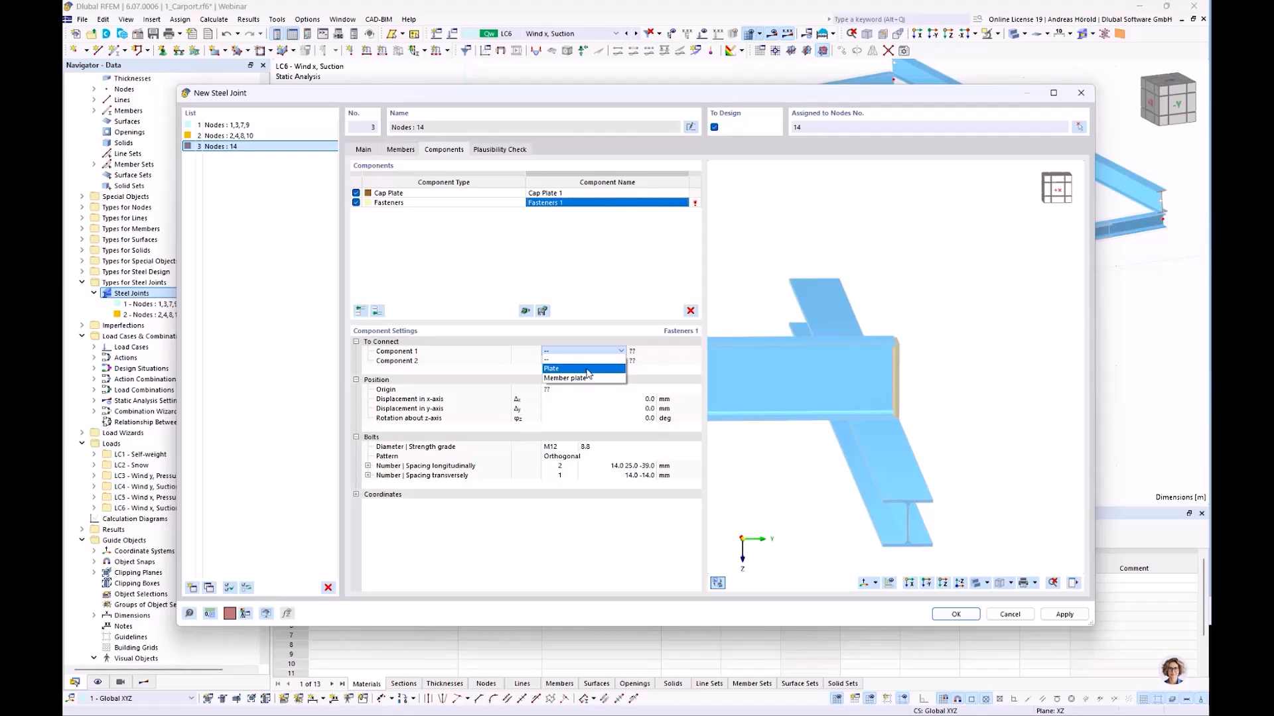
{"action": "middle_click_drag", "start_coordinate": [976, 425], "coordinate": [928, 419], "text": "ctrl"}
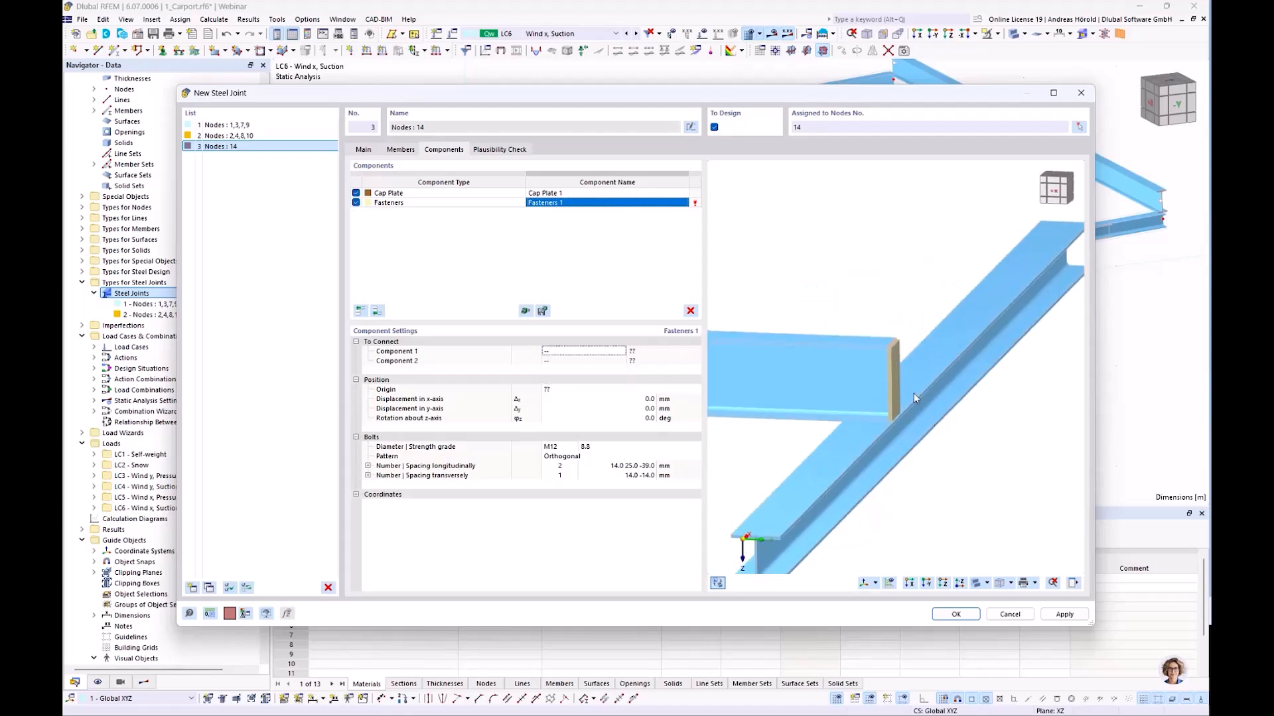
{"action": "left_click", "coordinate": [588, 352]}
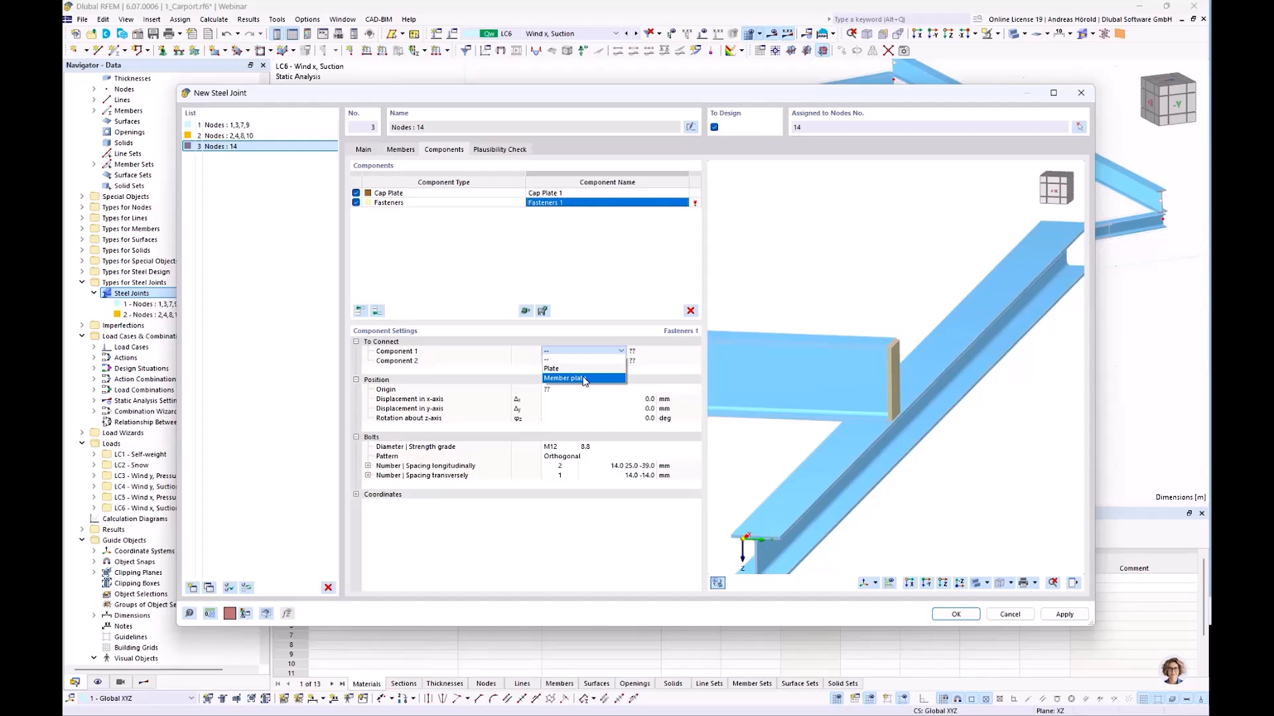
{"action": "left_click", "coordinate": [583, 378]}
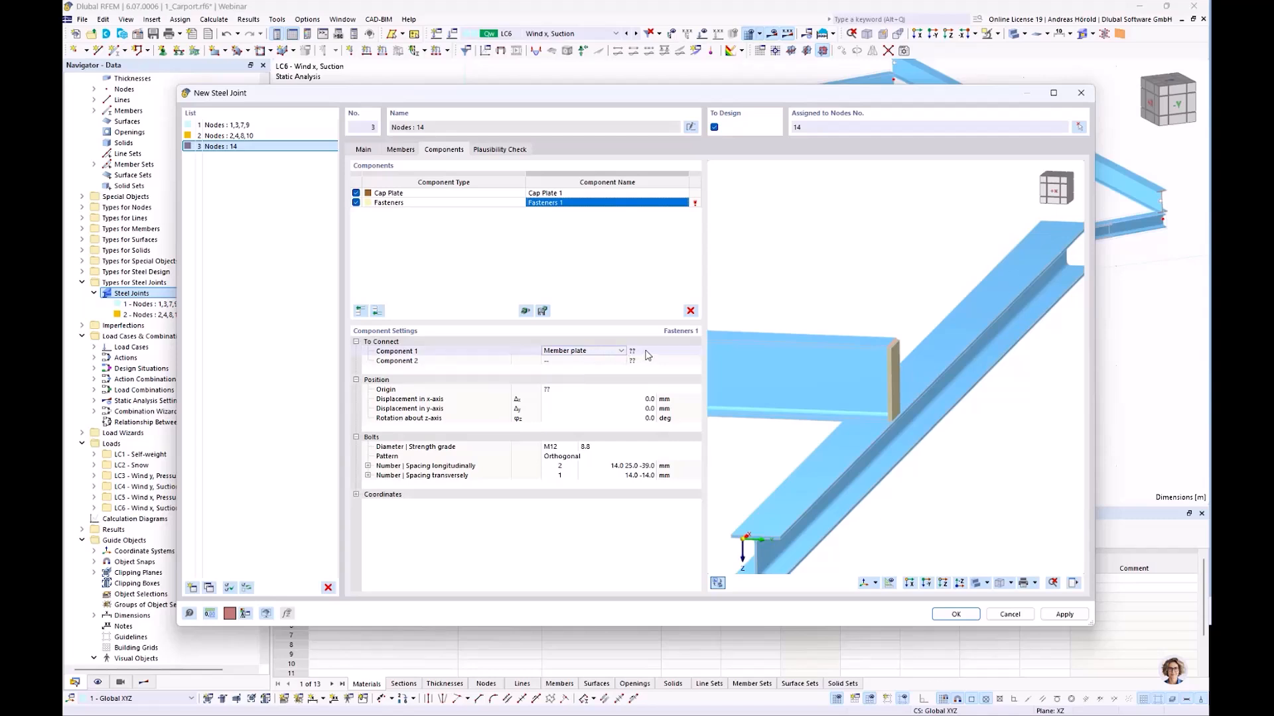
{"action": "scroll", "coordinate": [858, 363], "scroll_direction": "up", "scroll_amount": 3}
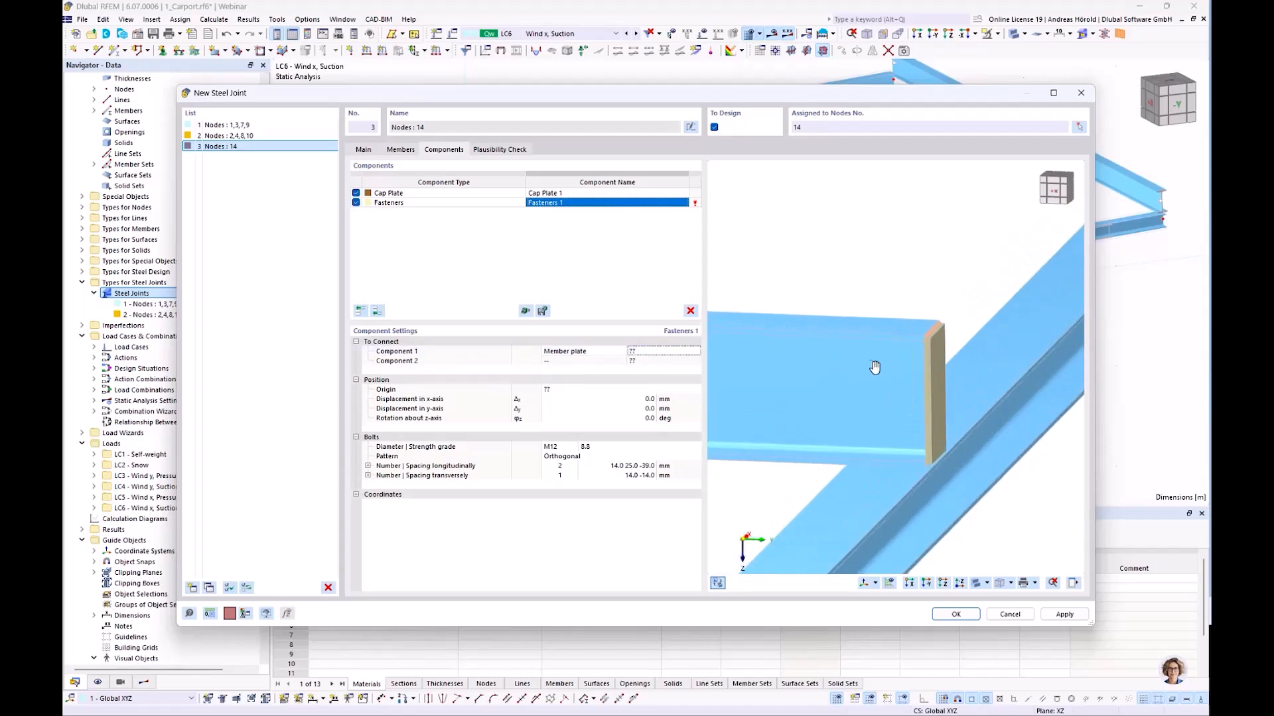
{"action": "middle_click_drag", "start_coordinate": [878, 367], "coordinate": [855, 337]}
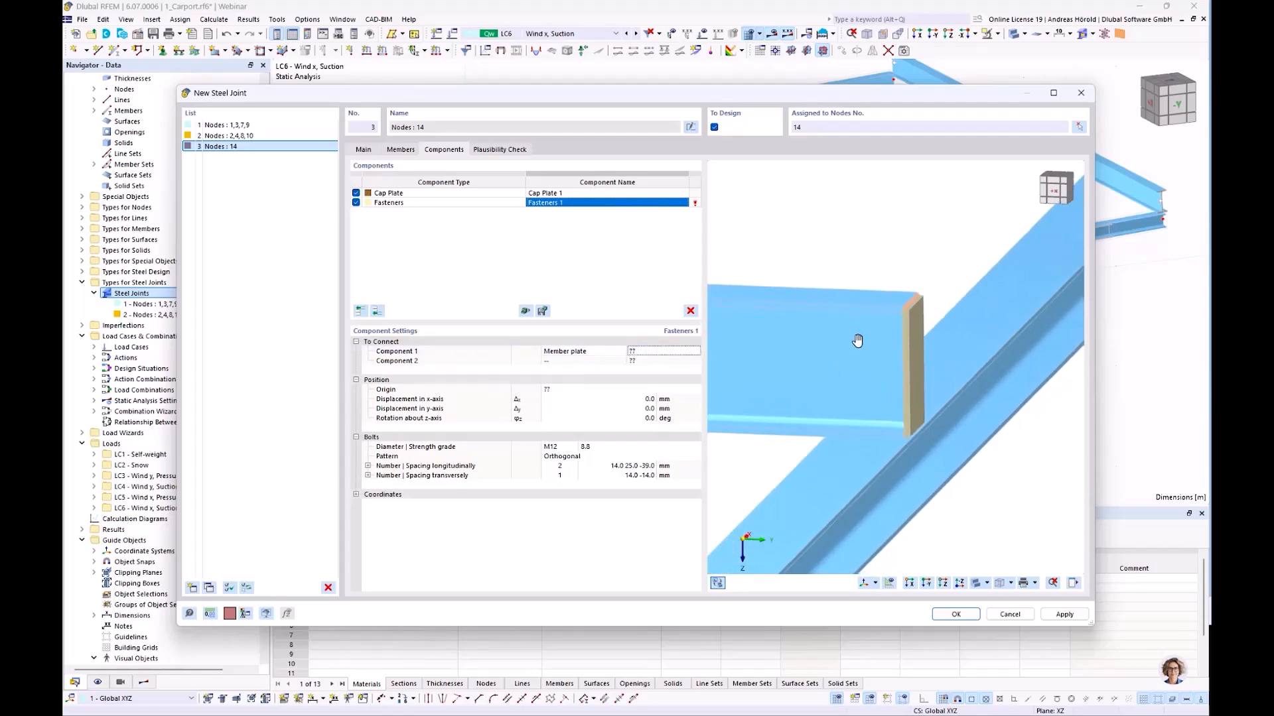
{"action": "left_click", "coordinate": [649, 353]}
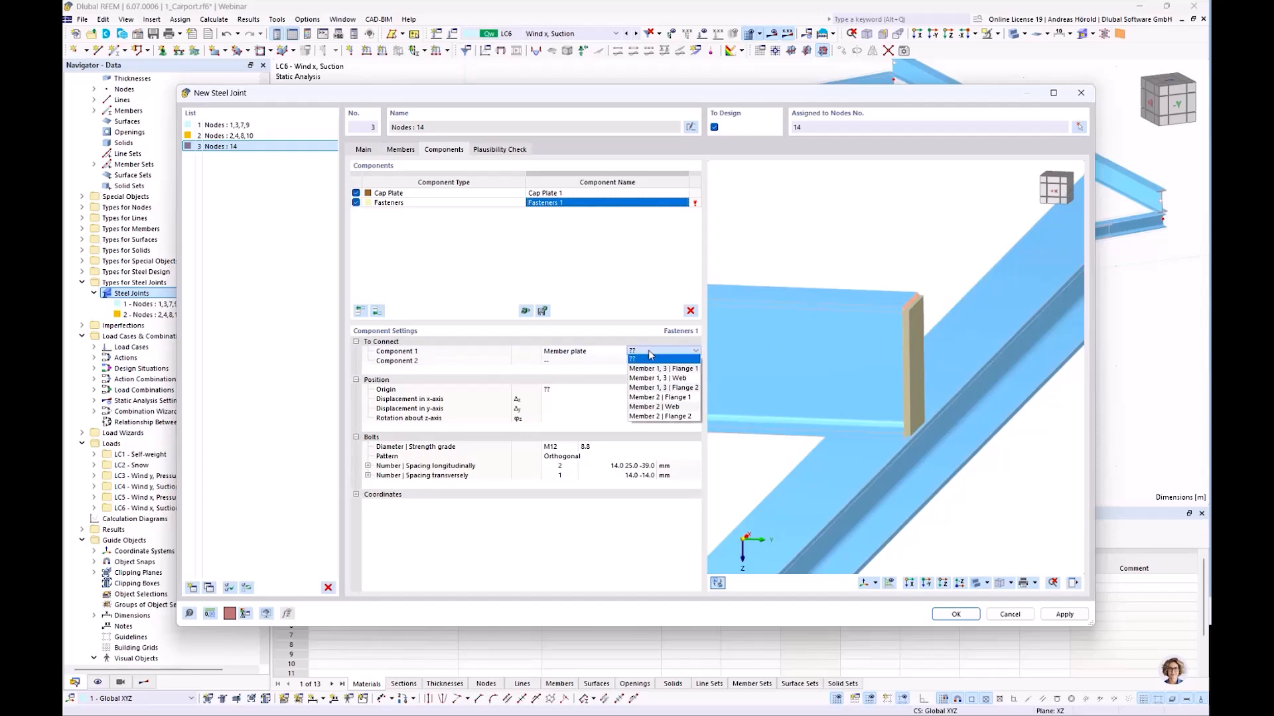
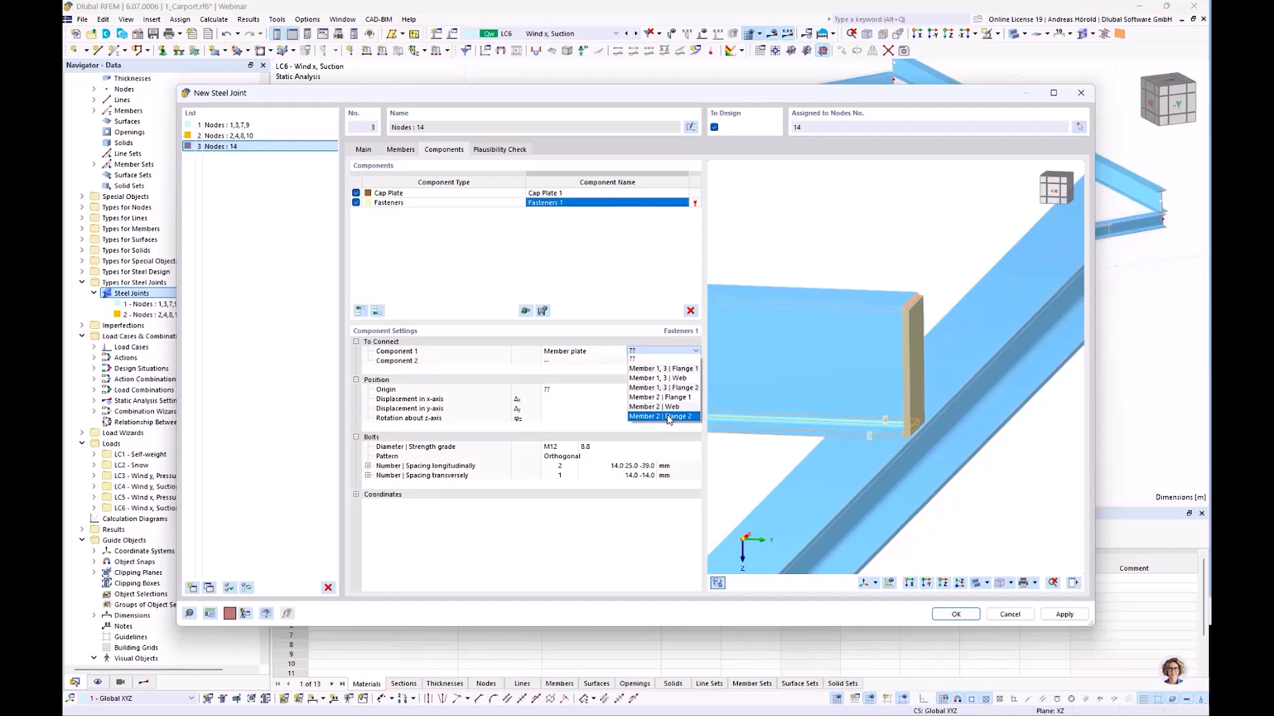
{"action": "left_click", "coordinate": [668, 417]}
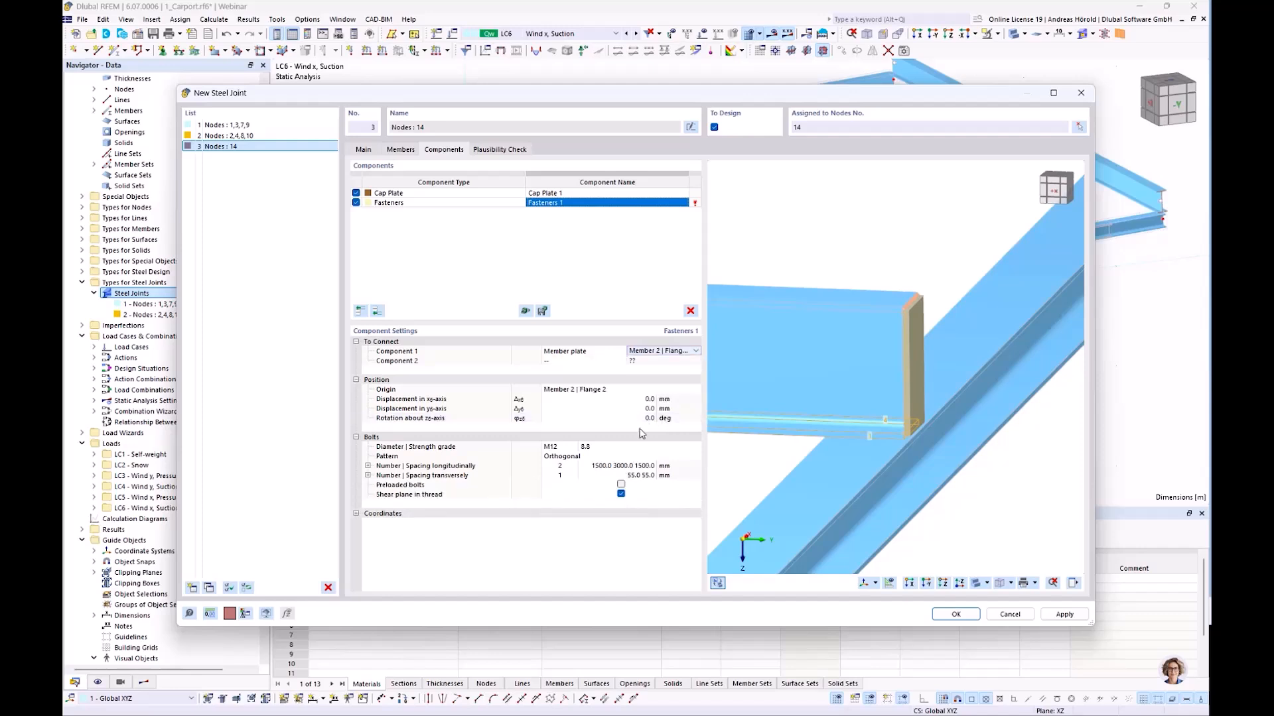
Define the fasteners' Component 2 as a member plate, using Flange 1 of Member 1, 3
{"action": "left_click", "coordinate": [585, 364]}
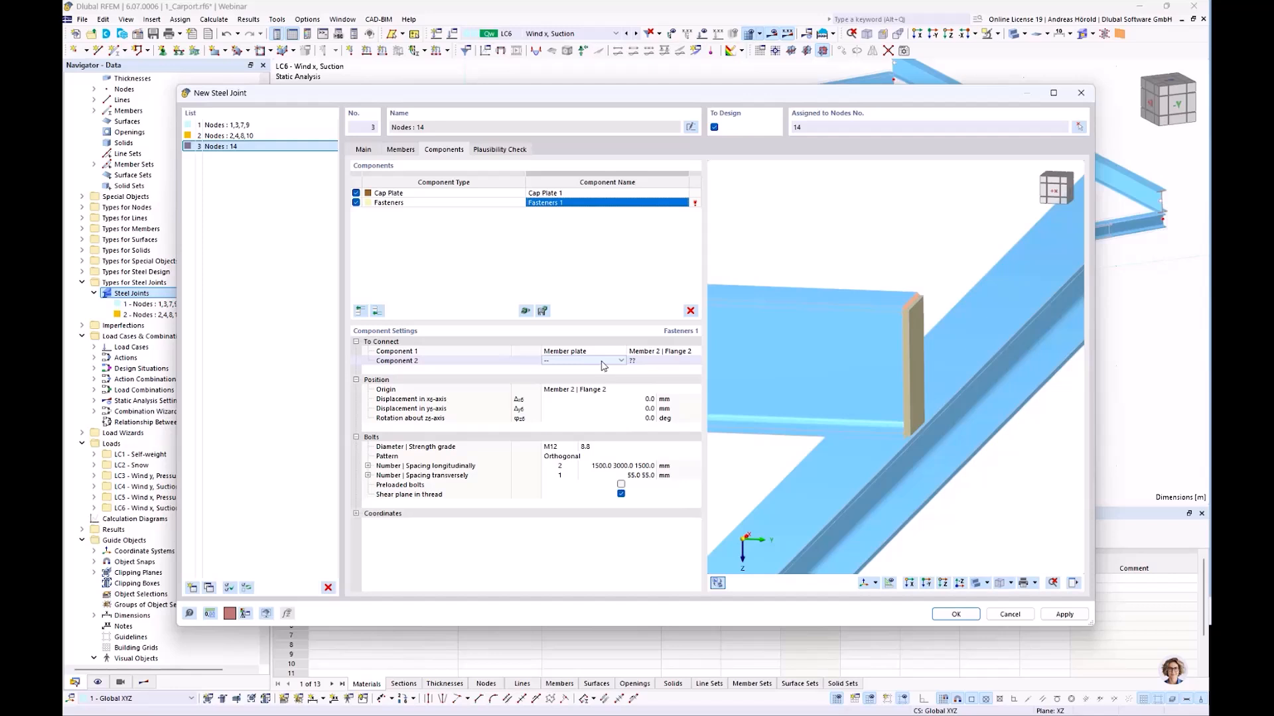
{"action": "left_click", "coordinate": [601, 363]}
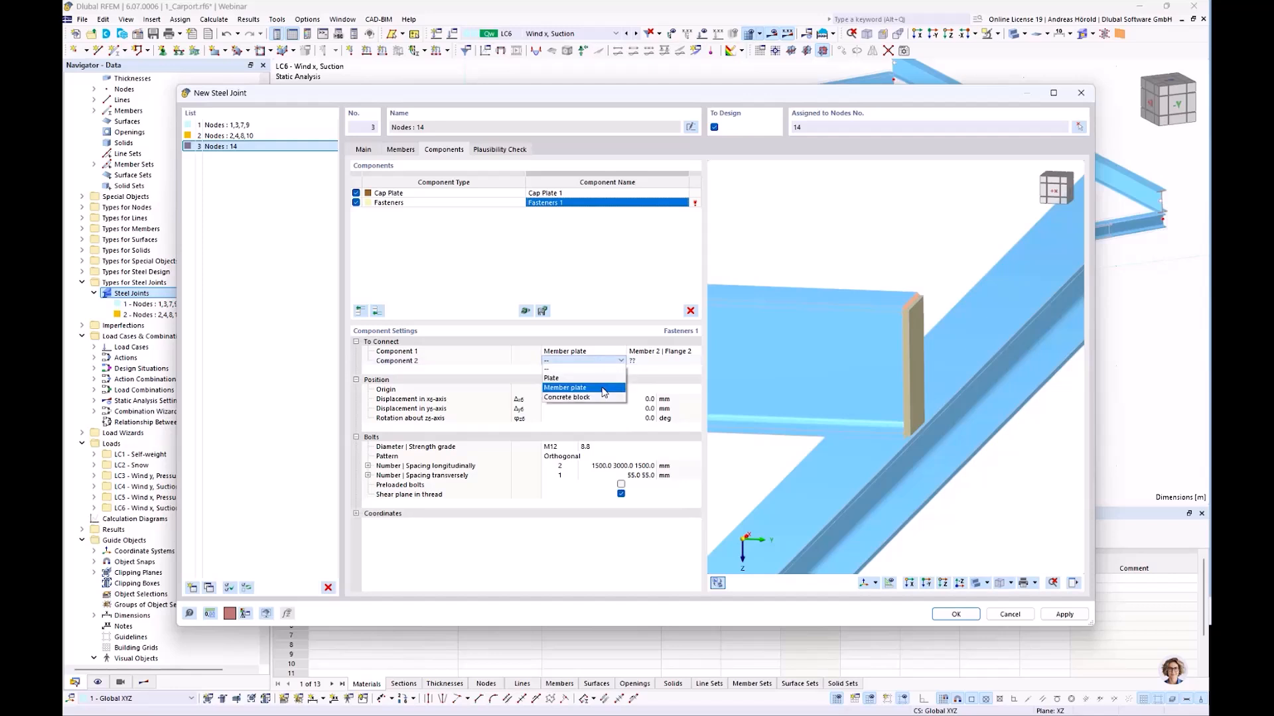
{"action": "left_click", "coordinate": [604, 391]}
{"action": "left_click", "coordinate": [651, 362]}
{"action": "left_click", "coordinate": [649, 362]}
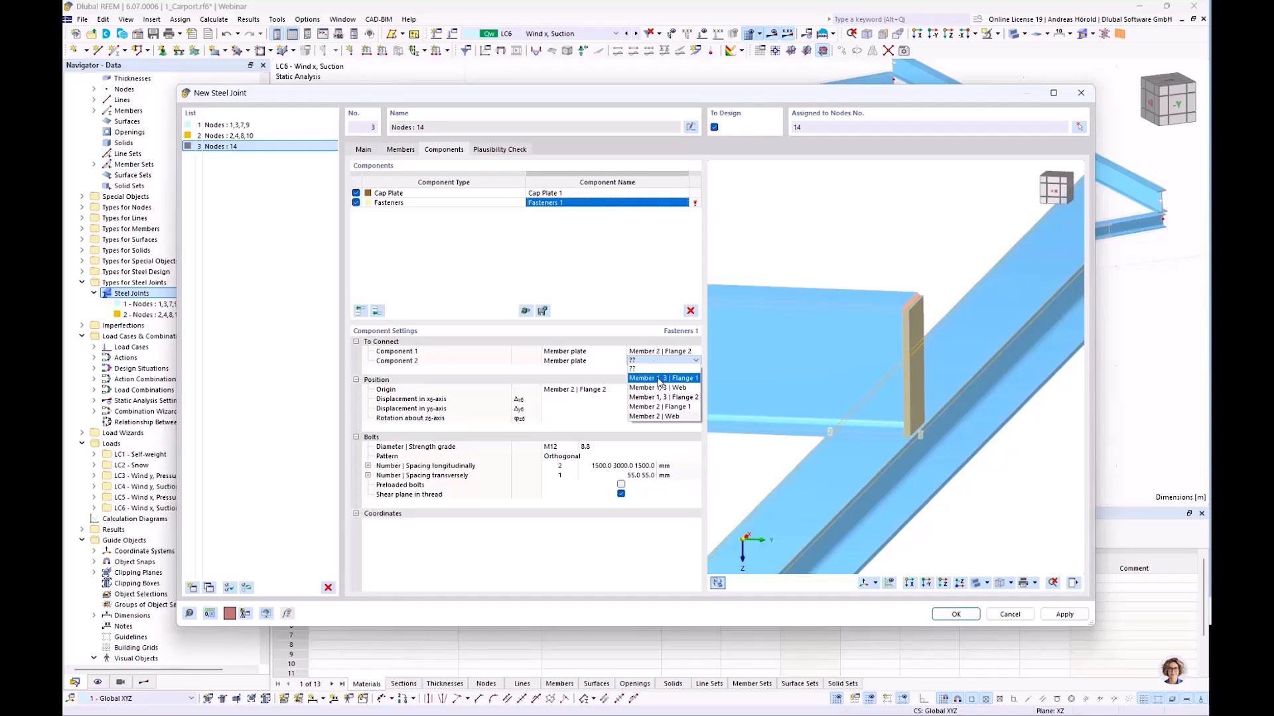
{"action": "left_click", "coordinate": [659, 379]}
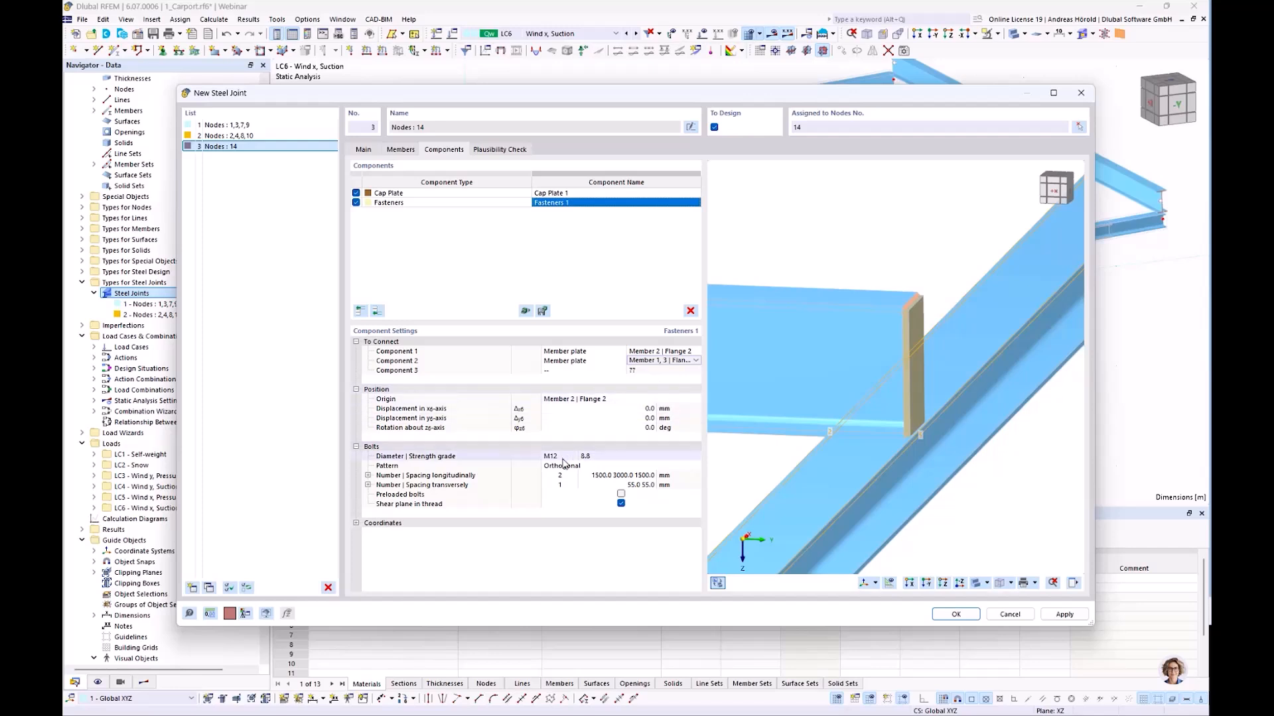
Set the strength grade of the M12 bolts to 4.6
{"action": "left_click", "coordinate": [586, 458]}
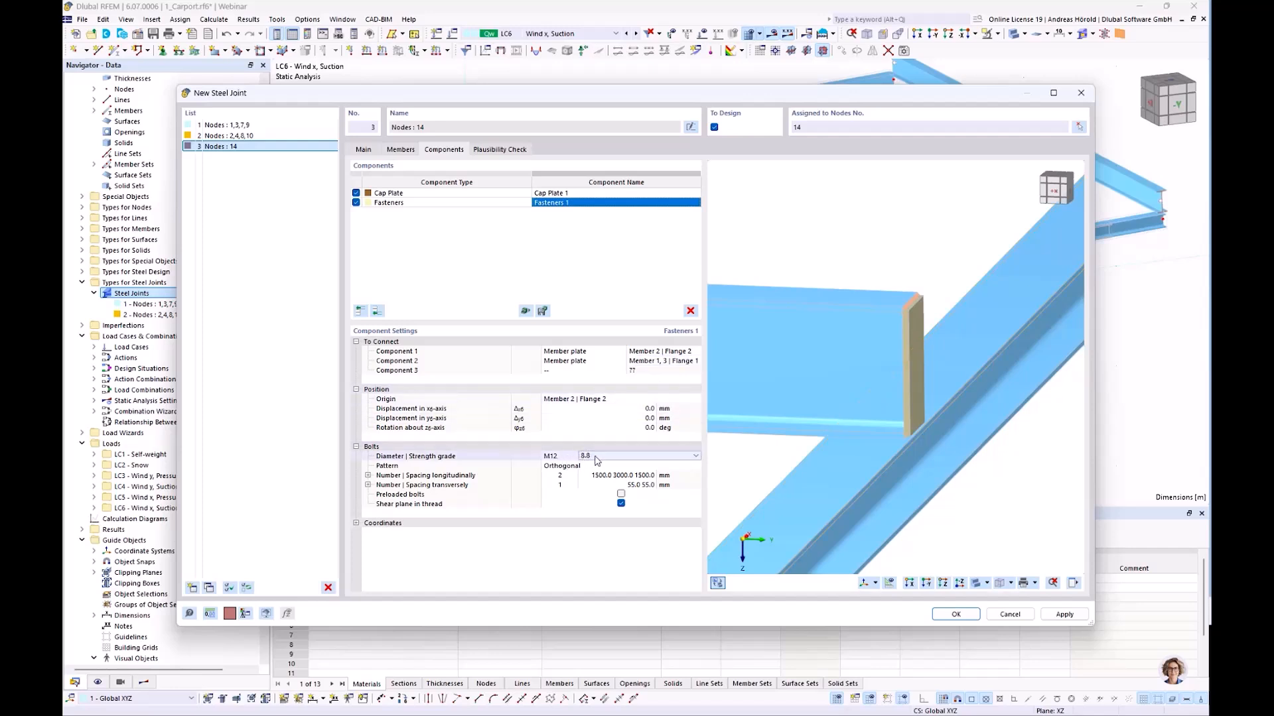
{"action": "left_click", "coordinate": [596, 457]}
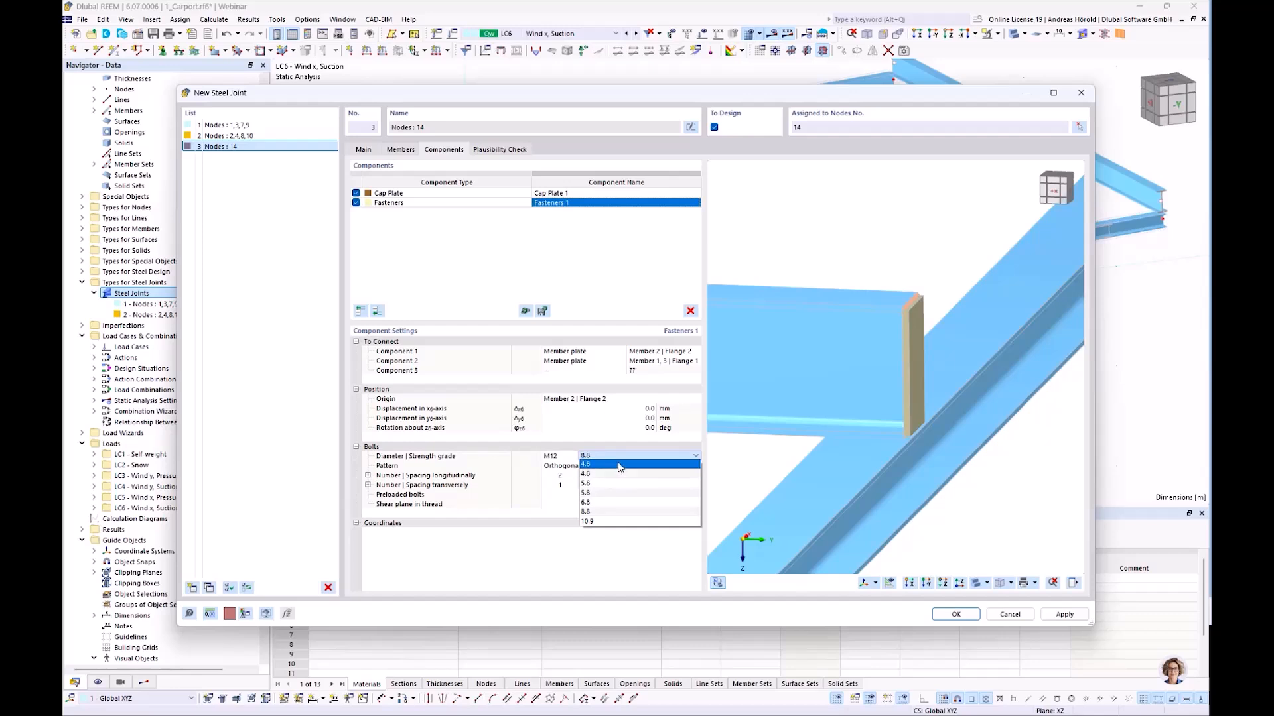
{"action": "left_click", "coordinate": [618, 465]}
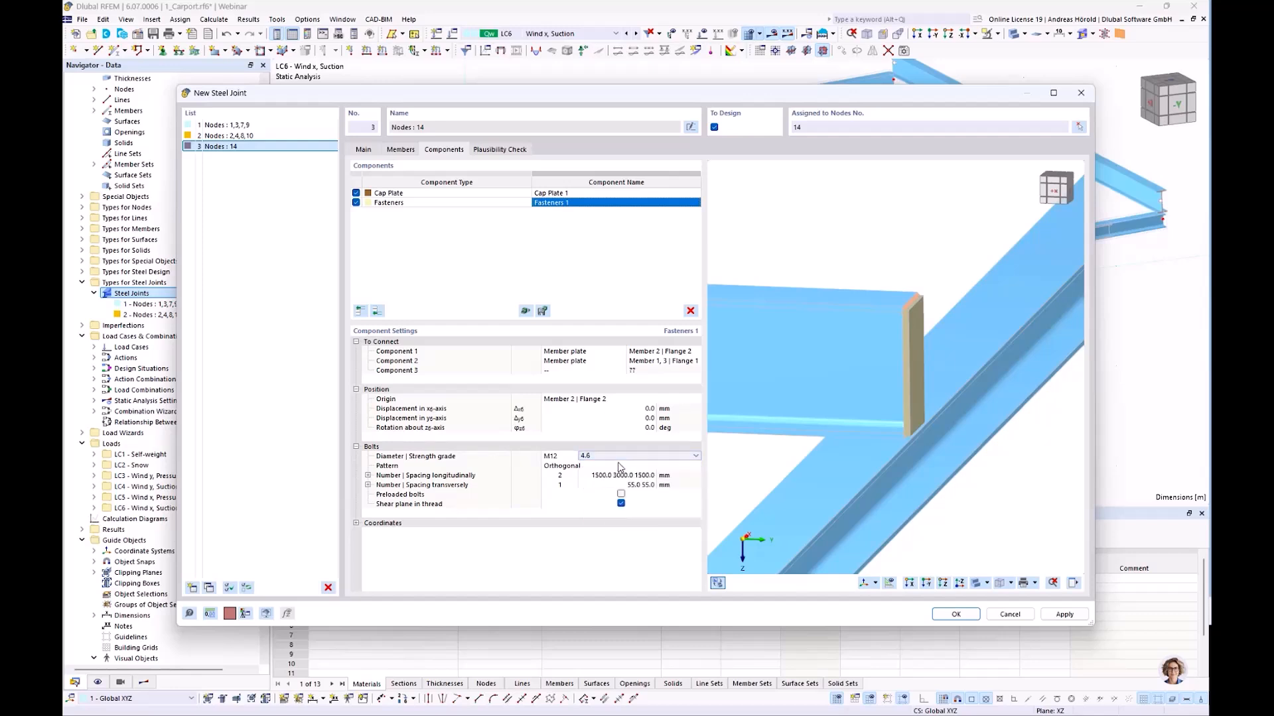
Set the bolt pattern to 1 bolt longitudinally and 2 bolts transversely
{"action": "left_click", "coordinate": [573, 487]}
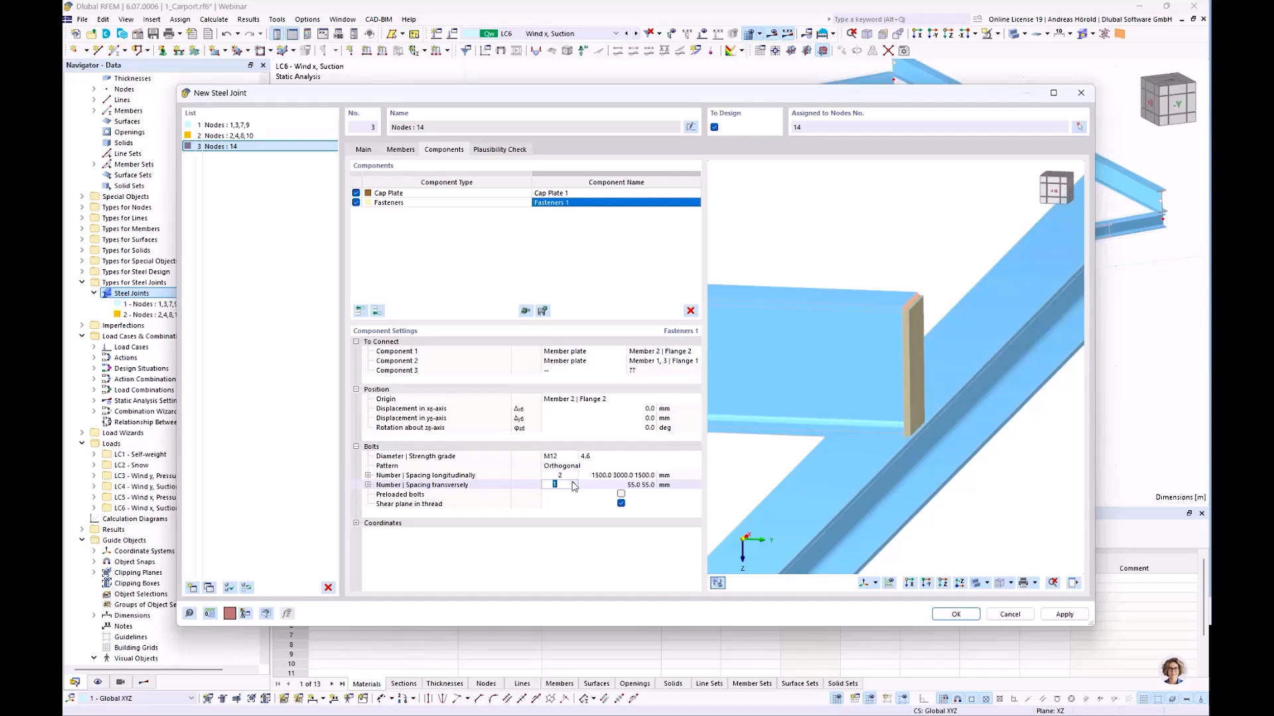
{"action": "left_click", "coordinate": [571, 477]}
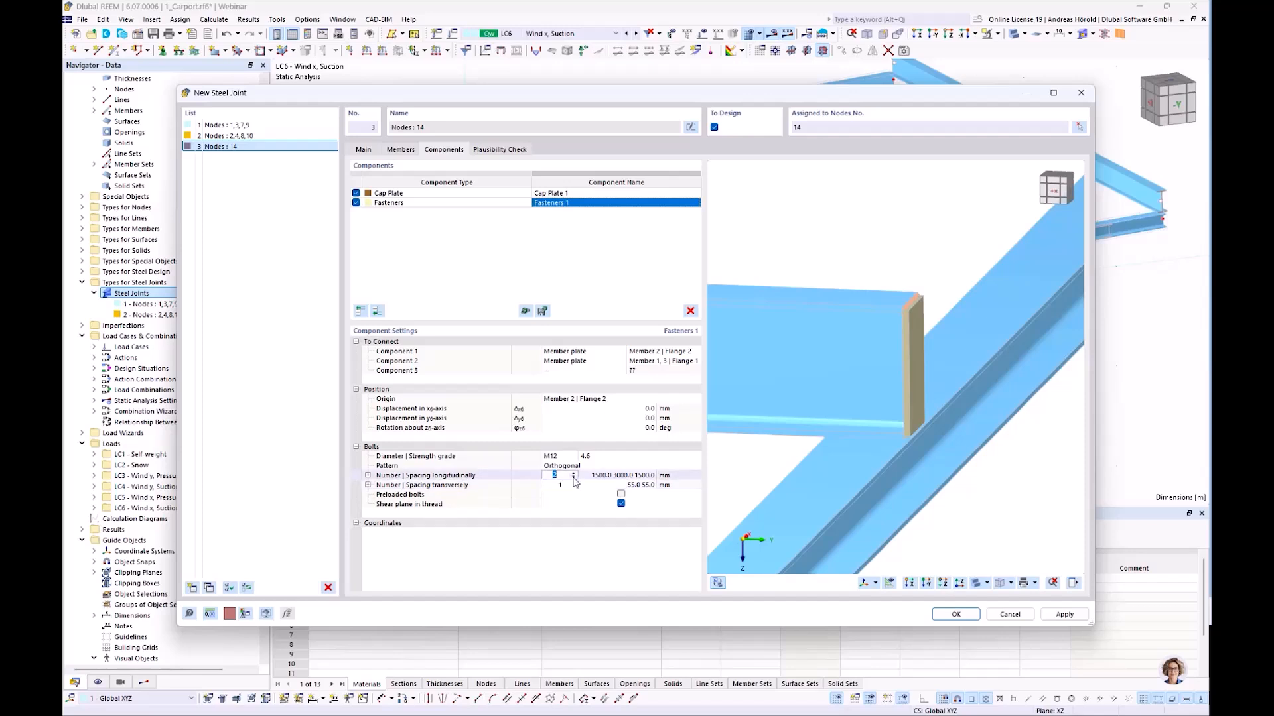
{"action": "left_click", "coordinate": [574, 477]}
{"action": "left_click", "coordinate": [574, 483]}
{"action": "left_click", "coordinate": [574, 483]}
Set the longitudinal bolt spacing to 35 mm and inspect the bolts at the flange connection up close
{"action": "left_click", "coordinate": [626, 476]}
{"action": "type", "text": "35"}
{"action": "key", "text": "Tab"}
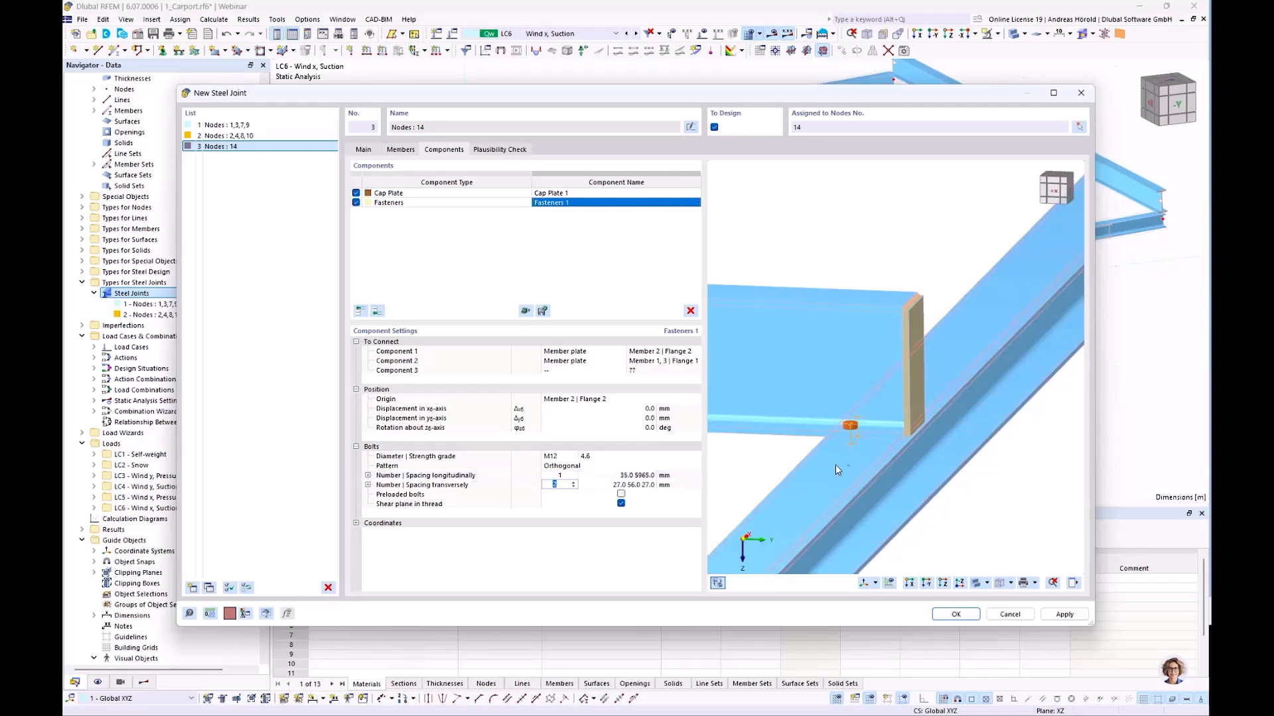
{"action": "middle_click_drag", "start_coordinate": [725, 469], "coordinate": [917, 494], "text": "ctrl"}
{"action": "scroll", "coordinate": [844, 432], "scroll_direction": "up", "scroll_amount": 5}
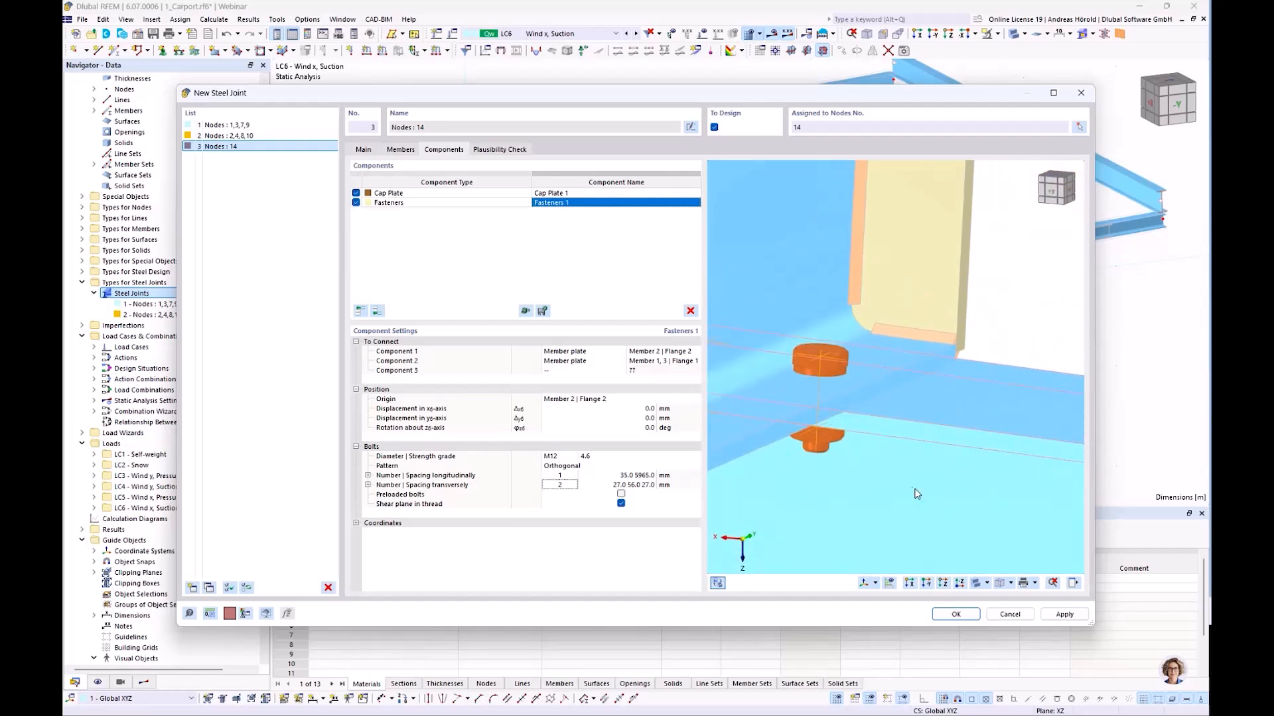
Set the transverse bolt edge spacing to 25 mm and turn off the option that puts the shear plane in the thread
{"action": "left_click", "coordinate": [632, 488]}
{"action": "type", "text": "25"}
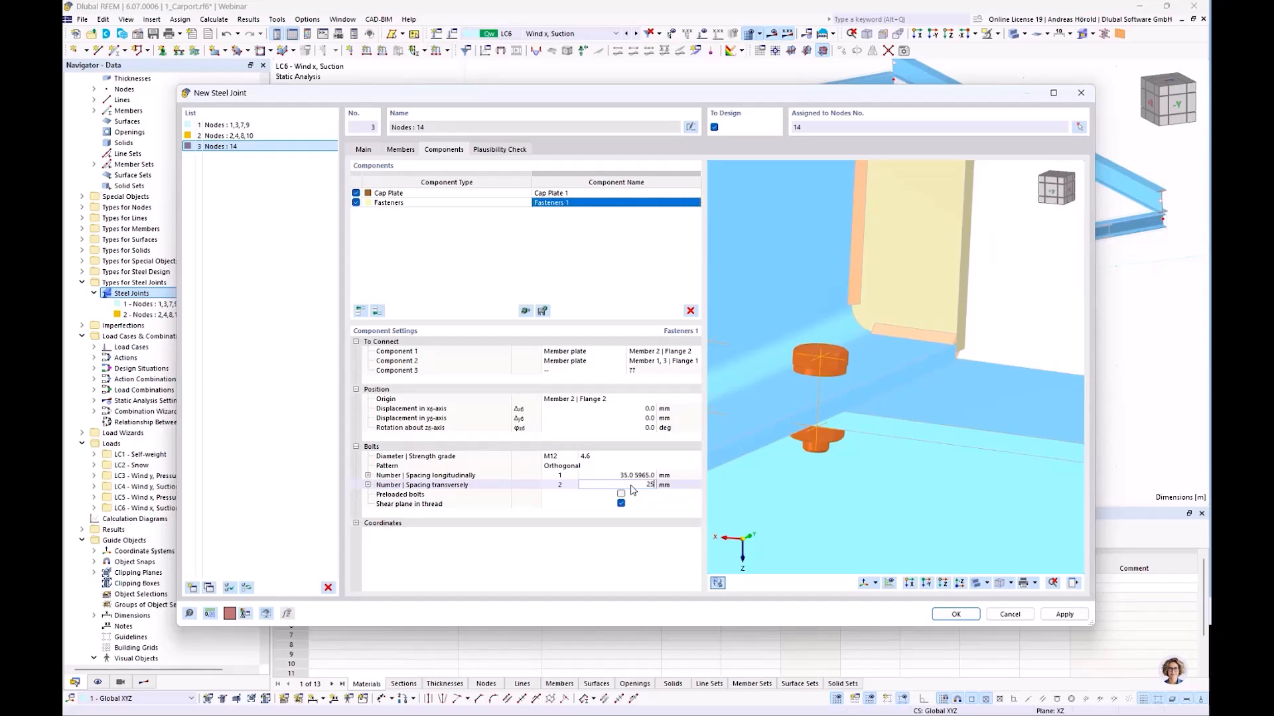
{"action": "key", "text": "Return"}
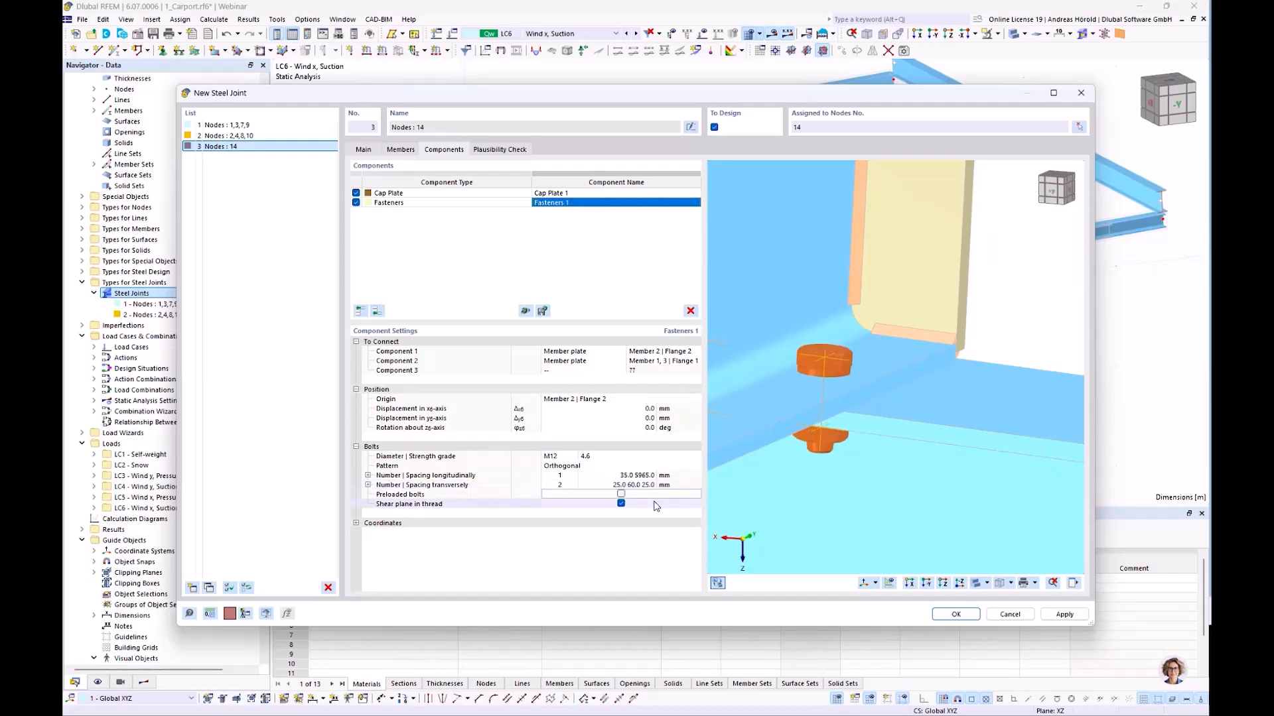
{"action": "left_click", "coordinate": [621, 504]}
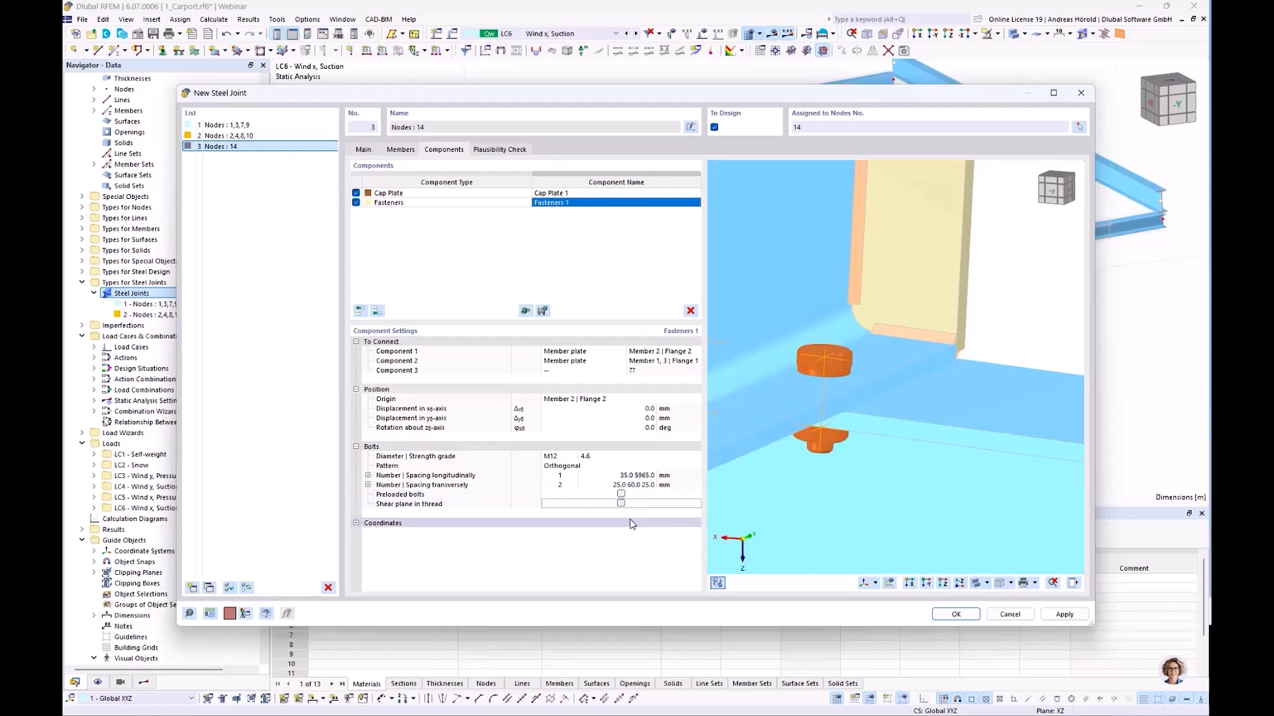
Inspect the bolted flange connection from the other side and review the joint's plausibility check
{"action": "scroll", "coordinate": [934, 427], "scroll_direction": "down", "scroll_amount": 4}
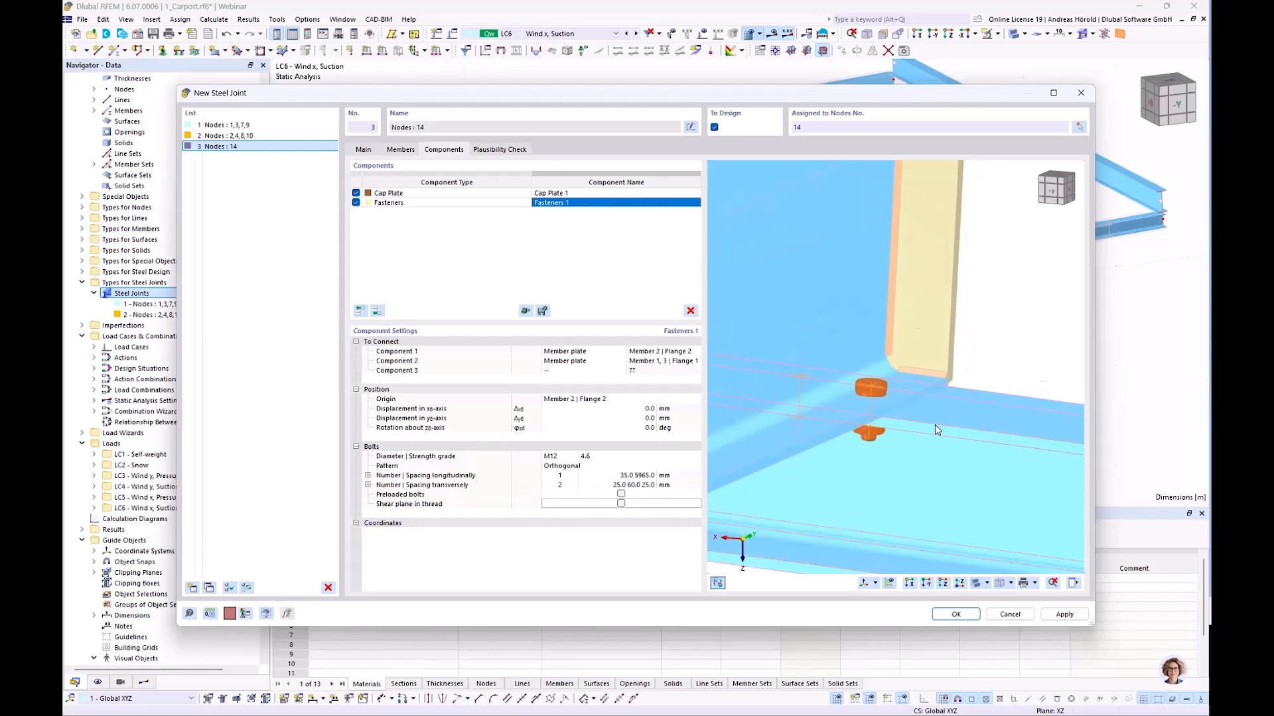
{"action": "middle_click_drag", "start_coordinate": [949, 439], "coordinate": [724, 464], "text": "ctrl"}
{"action": "scroll", "coordinate": [729, 468], "scroll_direction": "down", "scroll_amount": 3}
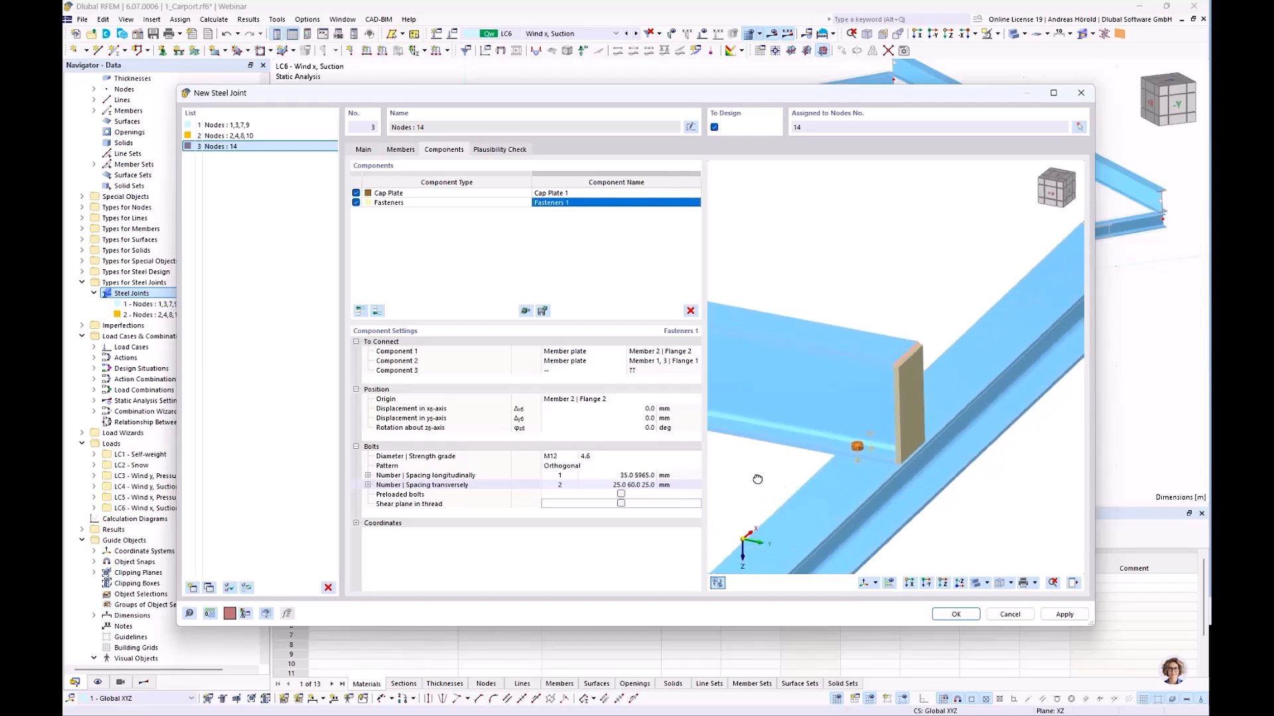
{"action": "left_click", "coordinate": [501, 153]}
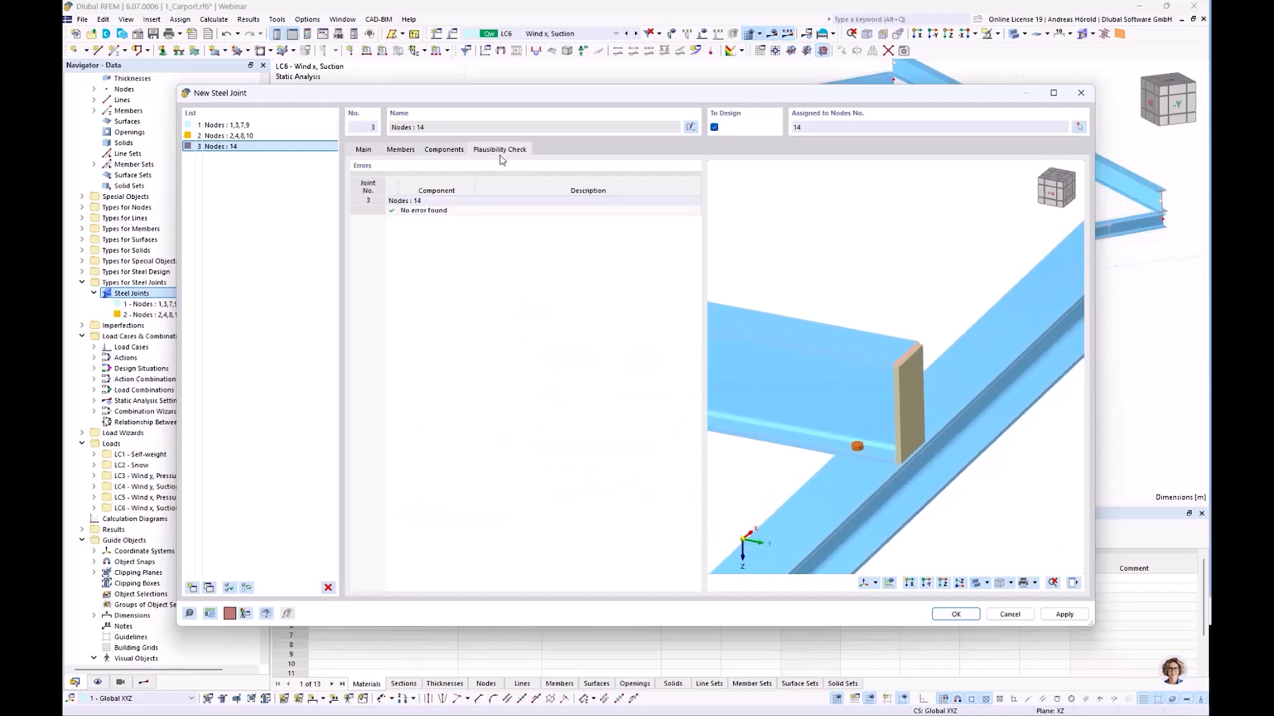
Extend the joint's node assignment from node 14 to nodes 13-16 and save the new steel joint
{"action": "left_click", "coordinate": [1080, 130]}
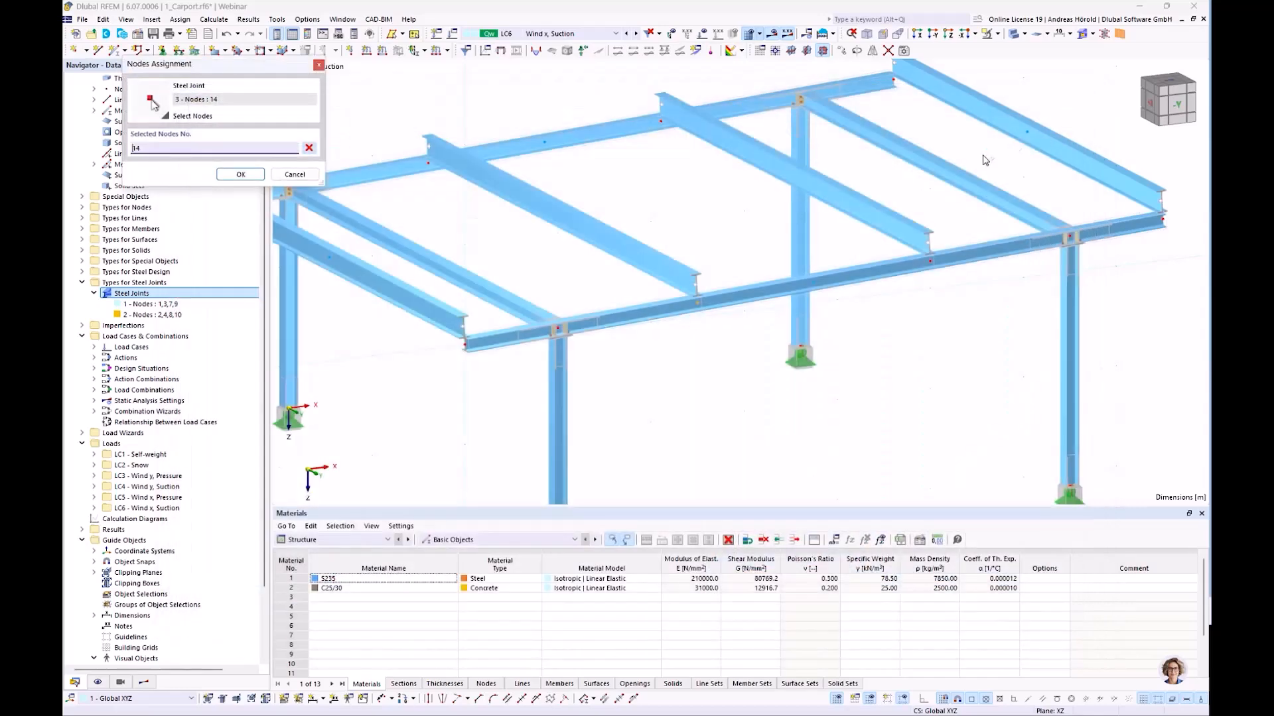
{"action": "left_click", "coordinate": [929, 254]}
{"action": "left_click", "coordinate": [661, 123]}
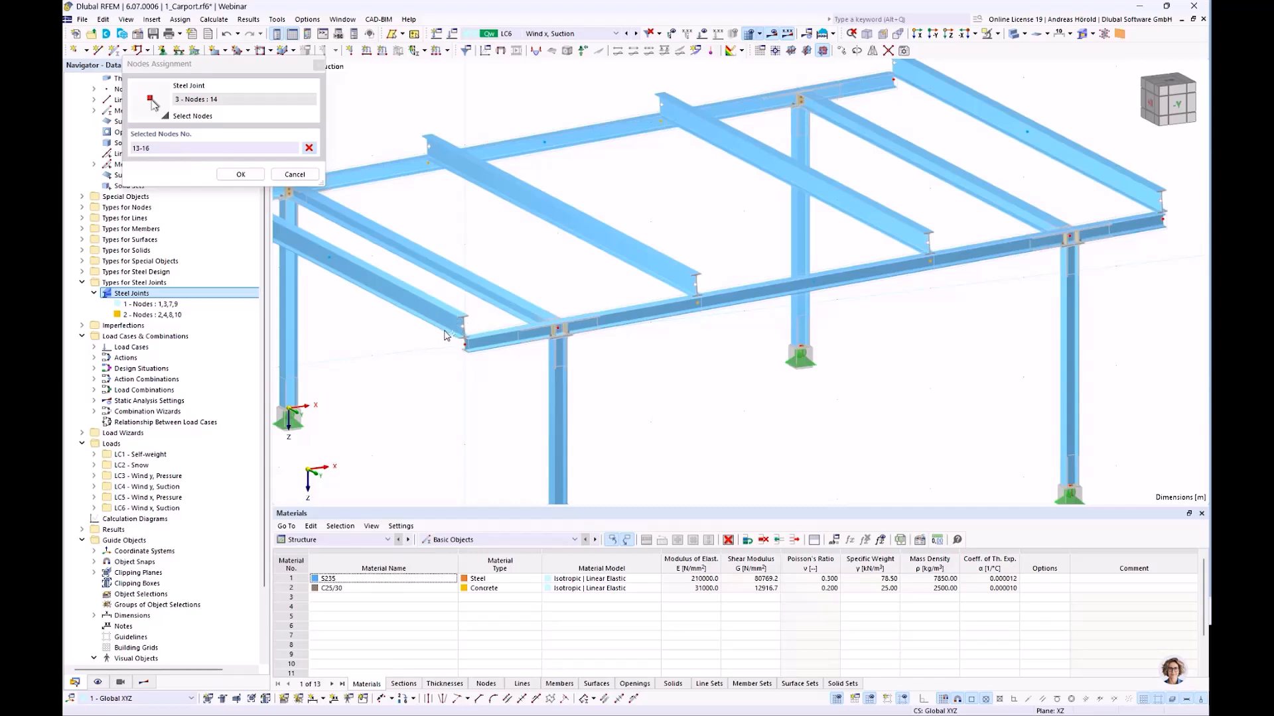
{"action": "scroll", "coordinate": [469, 346], "scroll_direction": "up", "scroll_amount": 1}
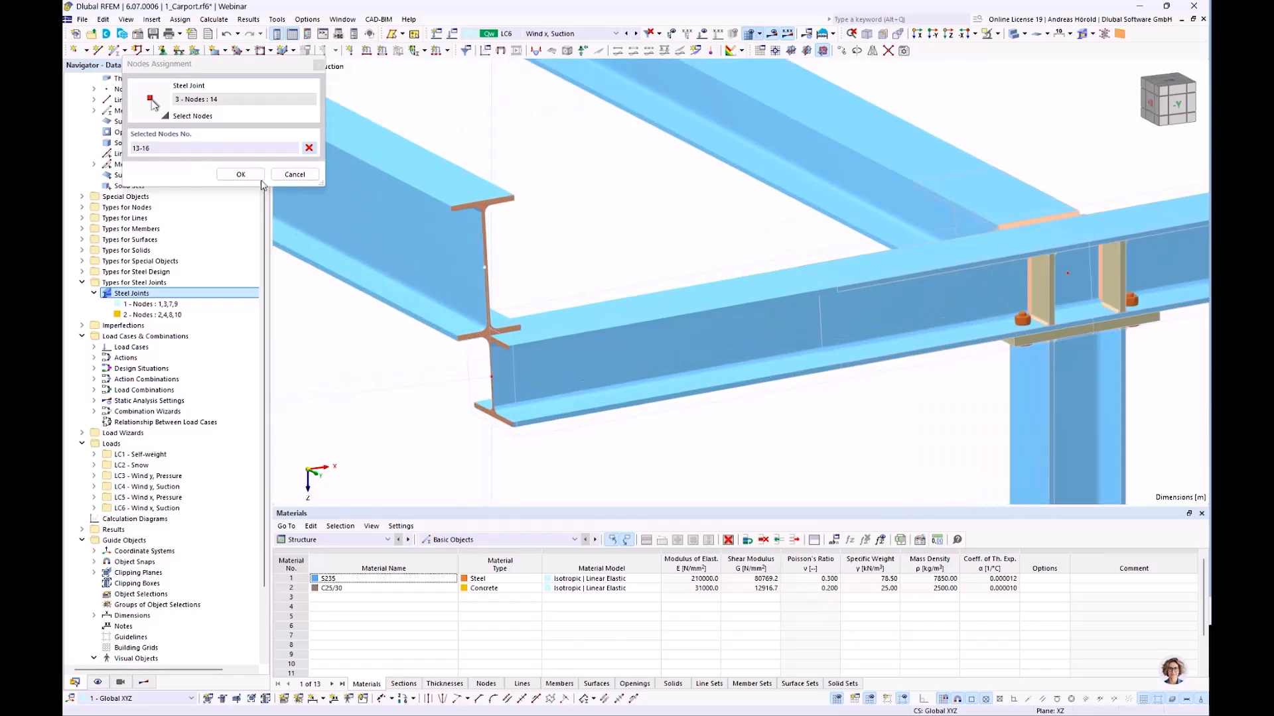
{"action": "left_click", "coordinate": [239, 175]}
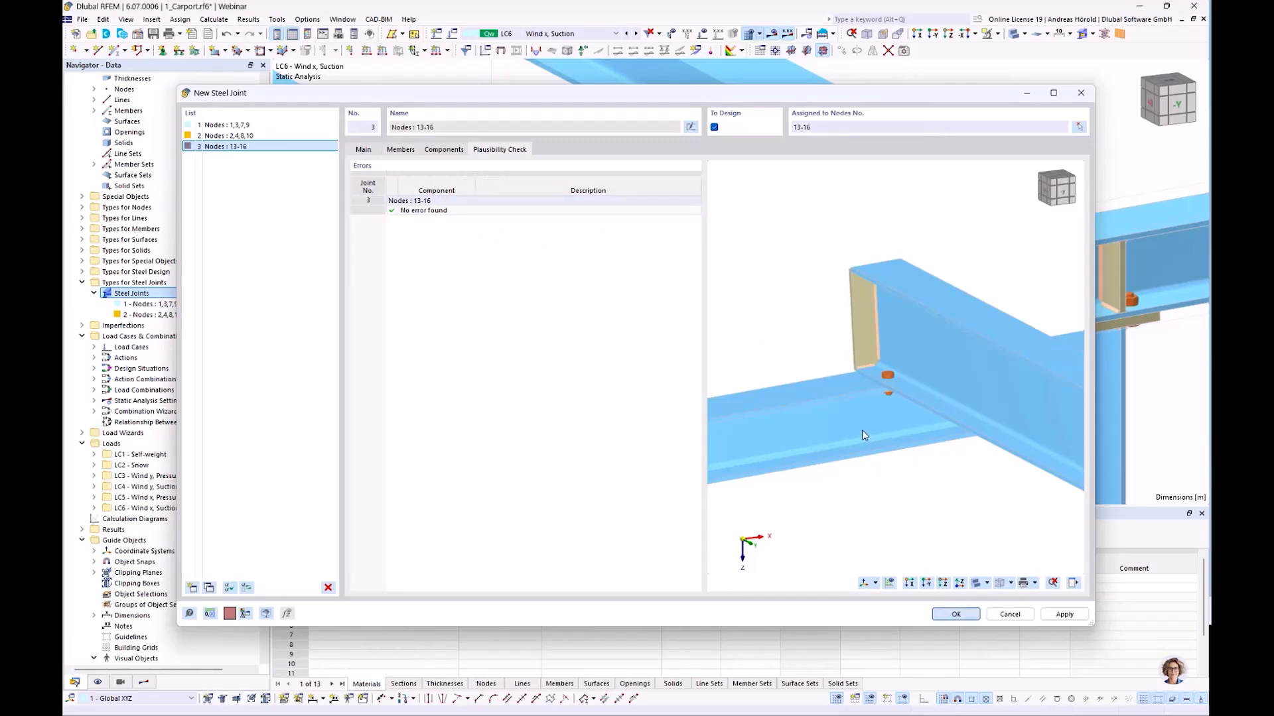
{"action": "left_click", "coordinate": [954, 614]}
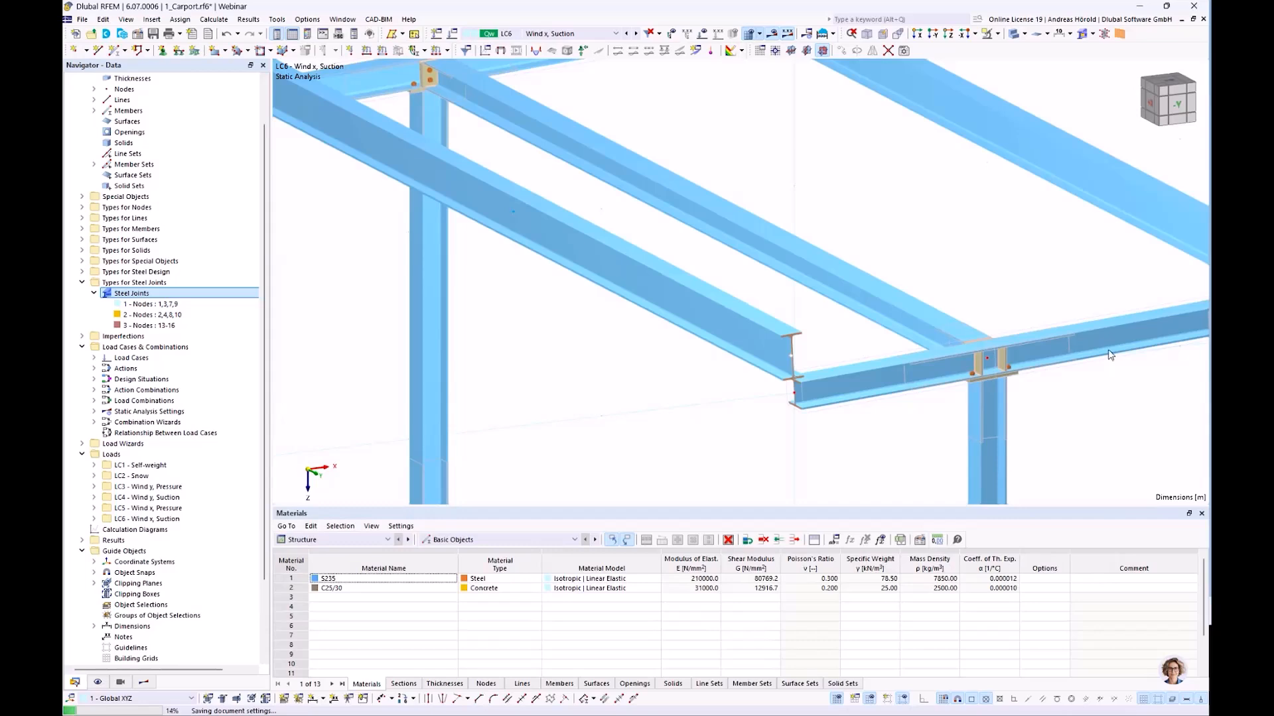
Examine the cap plates and bolted joints at the inner roof beams of the carport frame
{"action": "scroll", "coordinate": [1074, 328], "scroll_direction": "up", "scroll_amount": 5}
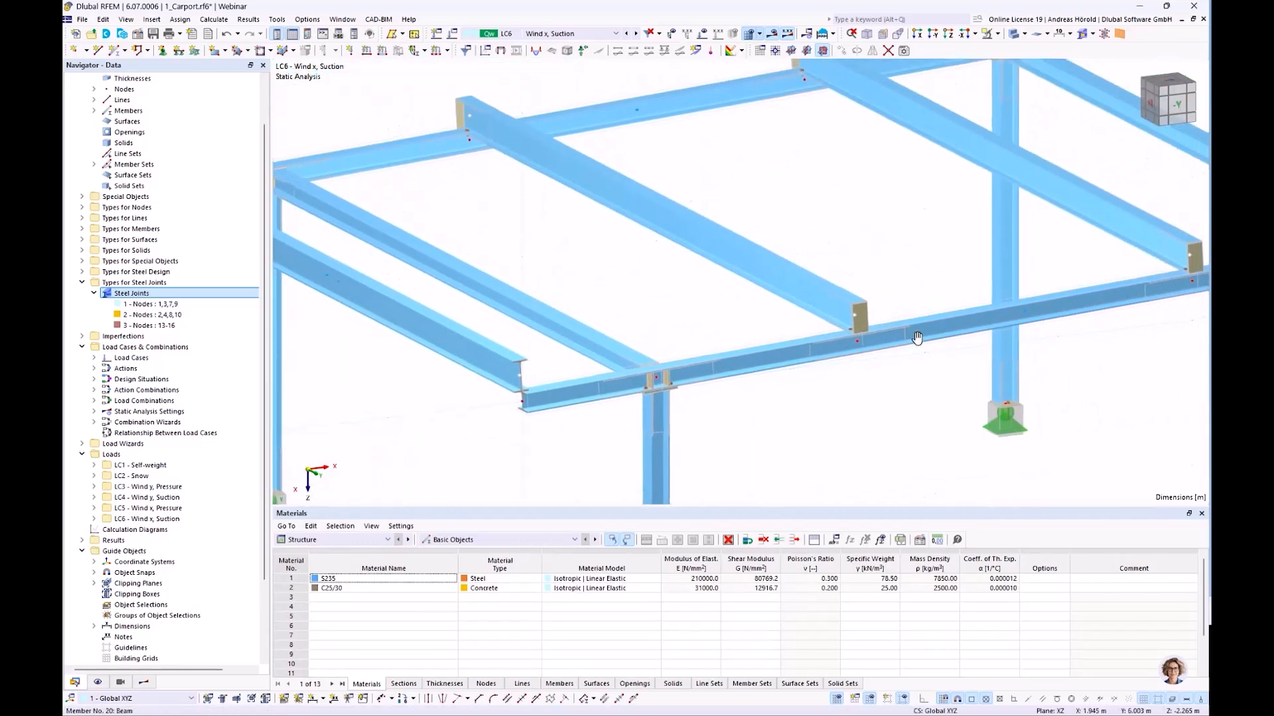
{"action": "scroll", "coordinate": [1143, 329], "scroll_direction": "up", "scroll_amount": 2}
{"action": "middle_click_drag", "start_coordinate": [1143, 329], "coordinate": [908, 384]}
{"action": "scroll", "coordinate": [908, 386], "scroll_direction": "down", "scroll_amount": 6}
{"action": "middle_click_drag", "start_coordinate": [571, 265], "coordinate": [734, 252]}
{"action": "scroll", "coordinate": [729, 277], "scroll_direction": "up", "scroll_amount": 3}
{"action": "scroll", "coordinate": [730, 277], "scroll_direction": "down", "scroll_amount": 5}
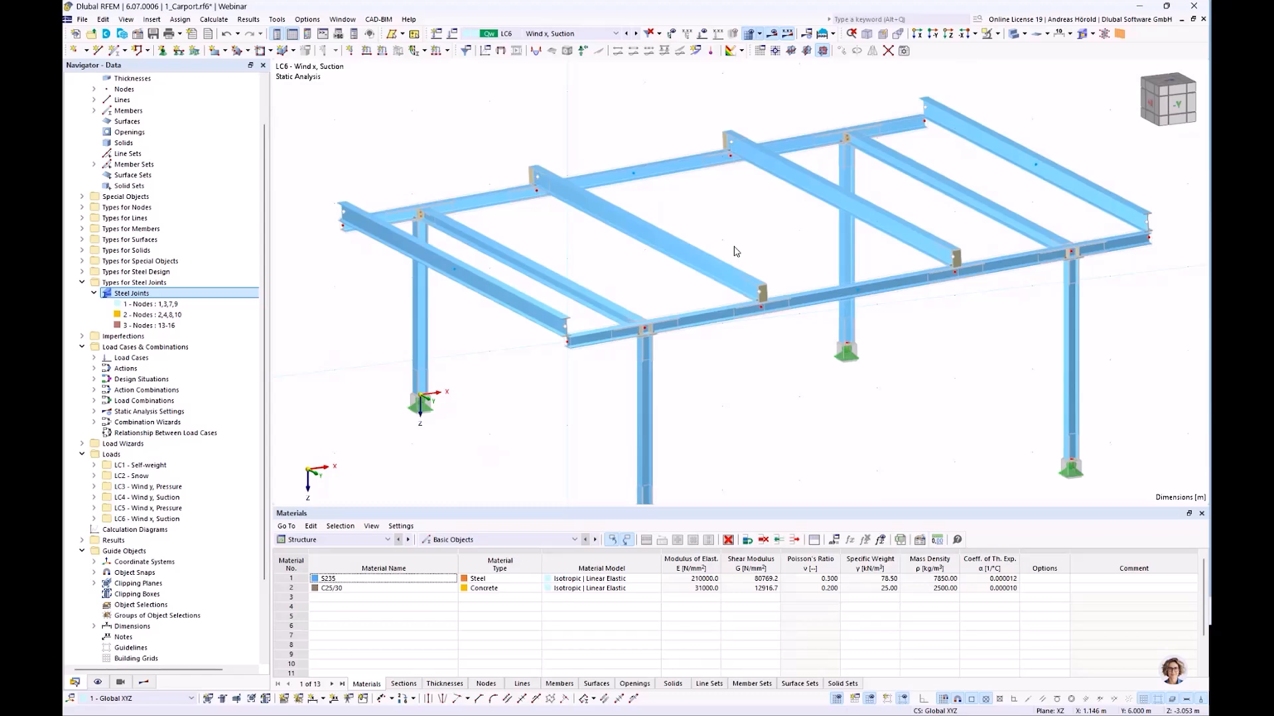
Open the steel joint of nodes 13-16 for editing and duplicate it as a new joint
{"action": "double_click", "coordinate": [769, 310]}
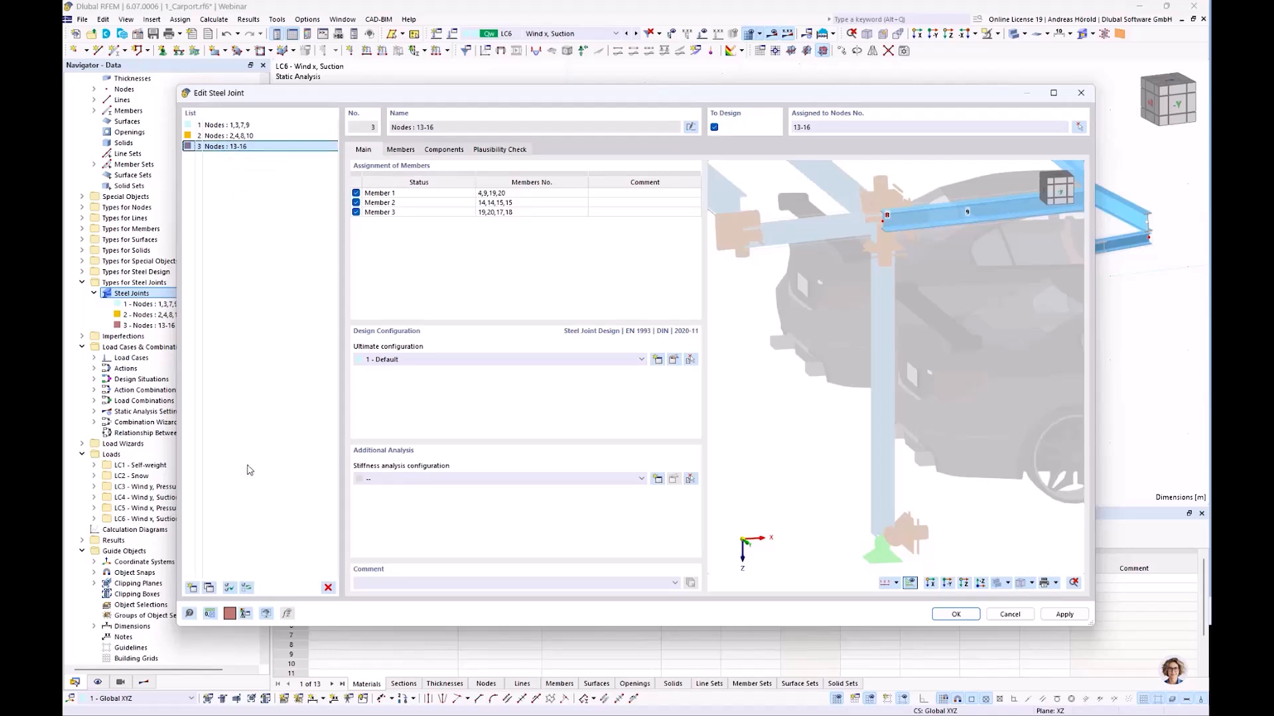
{"action": "left_click", "coordinate": [211, 588]}
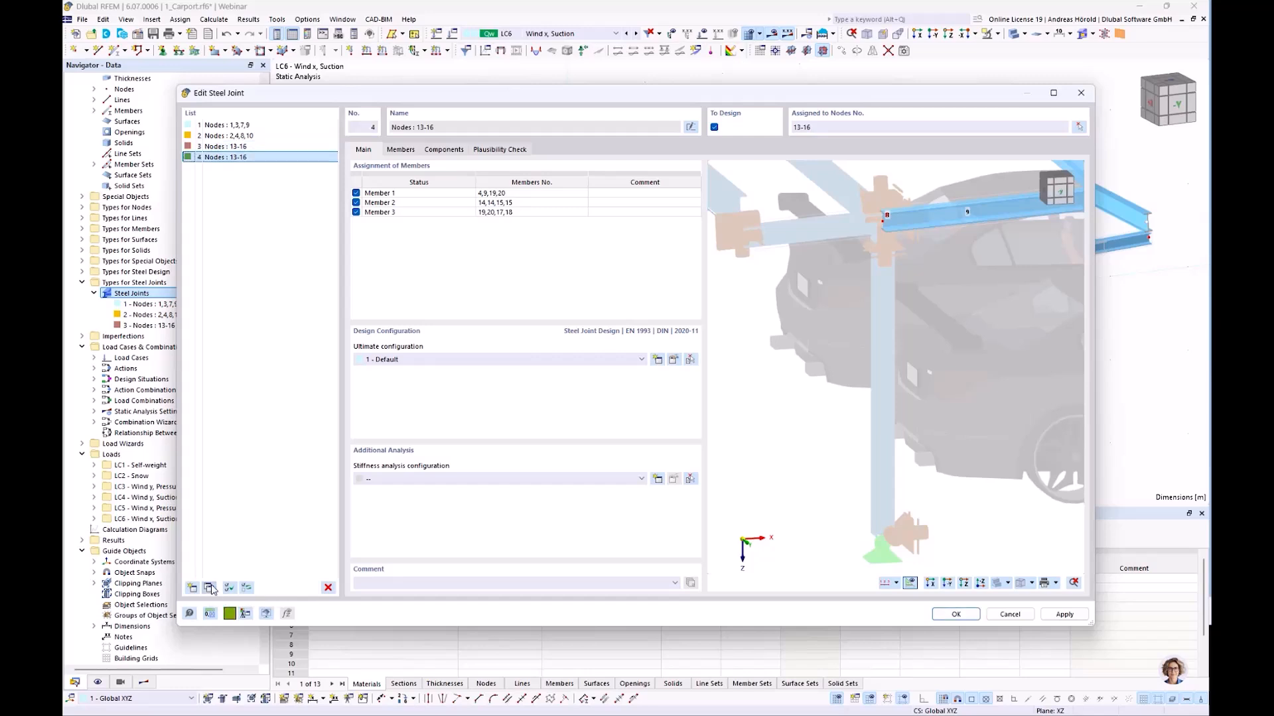
{"action": "left_click", "coordinate": [403, 150]}
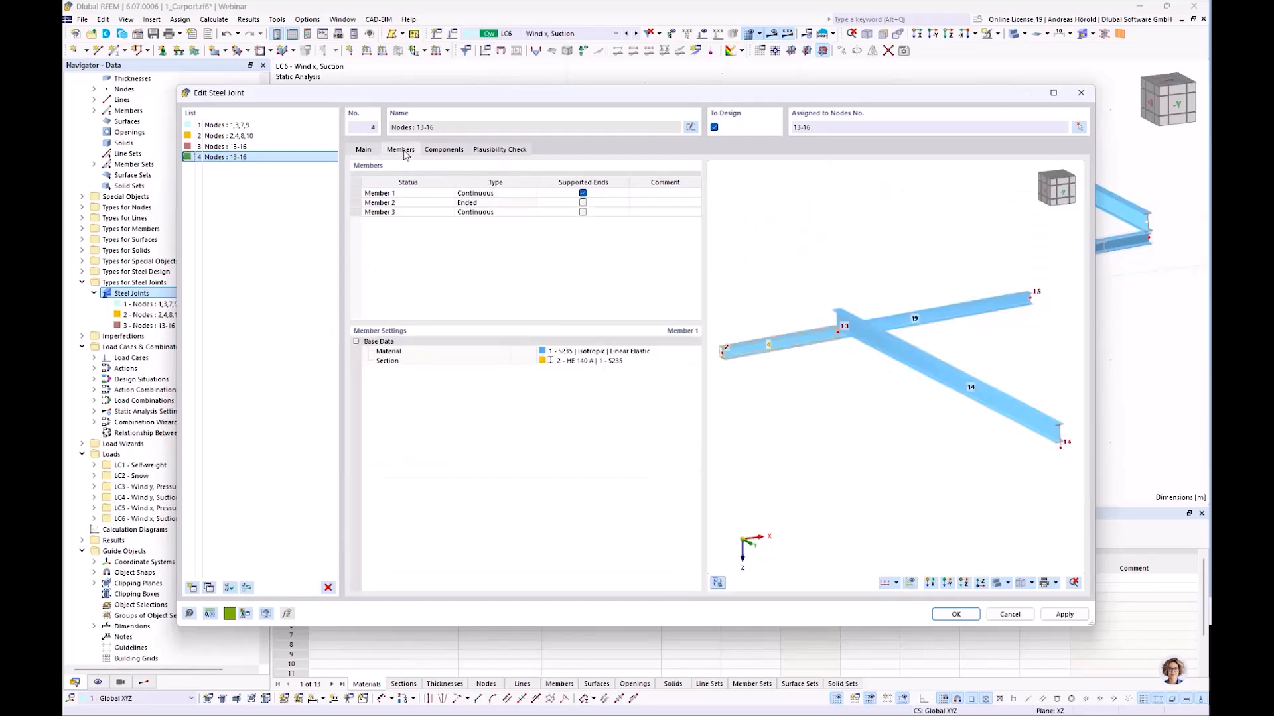
Replace the copied joint's node assignment with the outer corner nodes 5, 6, 11 and 12
{"action": "left_click", "coordinate": [1078, 126]}
{"action": "left_click", "coordinate": [308, 148]}
{"action": "left_click", "coordinate": [343, 226]}
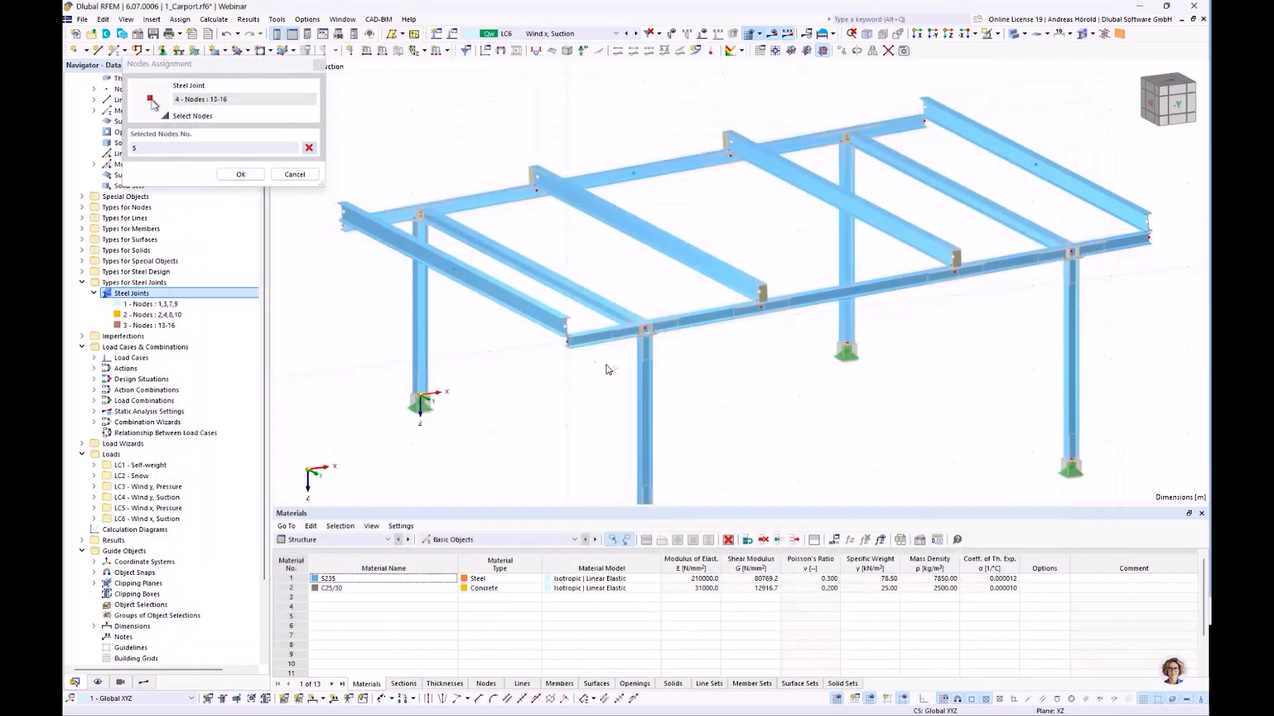
{"action": "left_click", "coordinate": [925, 101]}
{"action": "left_click", "coordinate": [1147, 236]}
{"action": "left_click", "coordinate": [240, 175]}
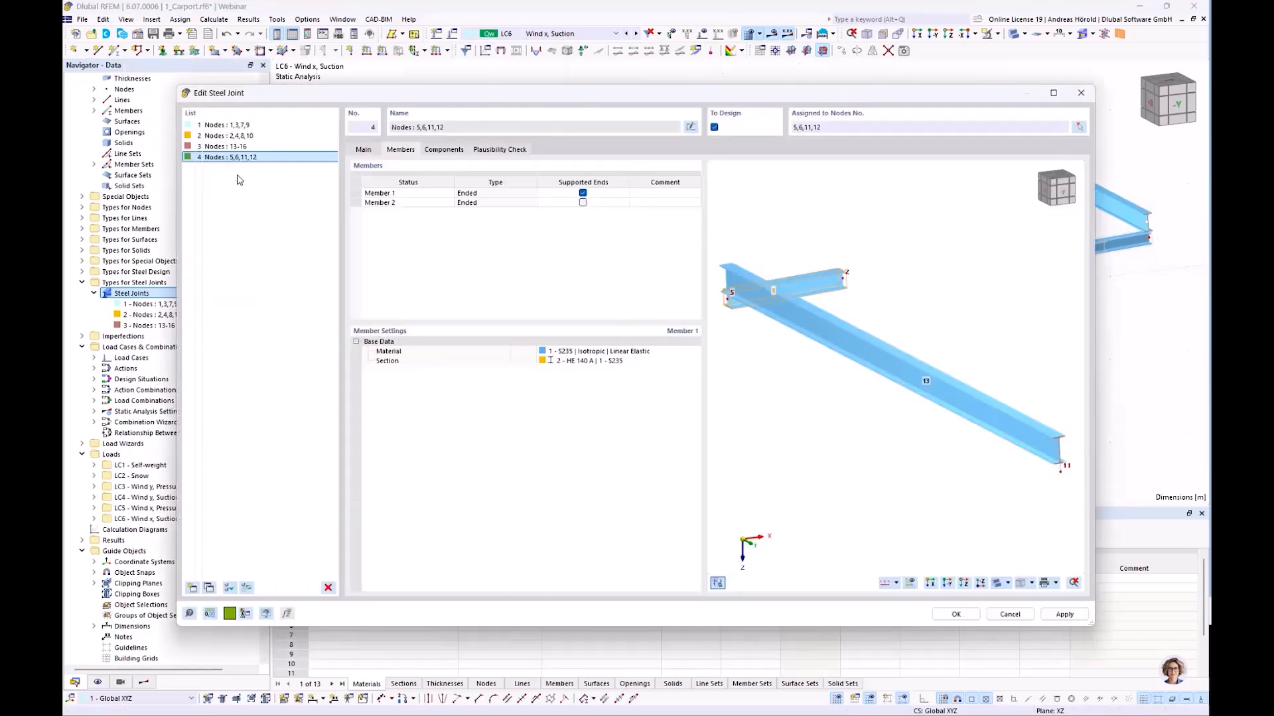
Review the copied joint's components and plausibility check, and examine the bolt position relative to the end of Member 1
{"action": "left_click", "coordinate": [440, 149]}
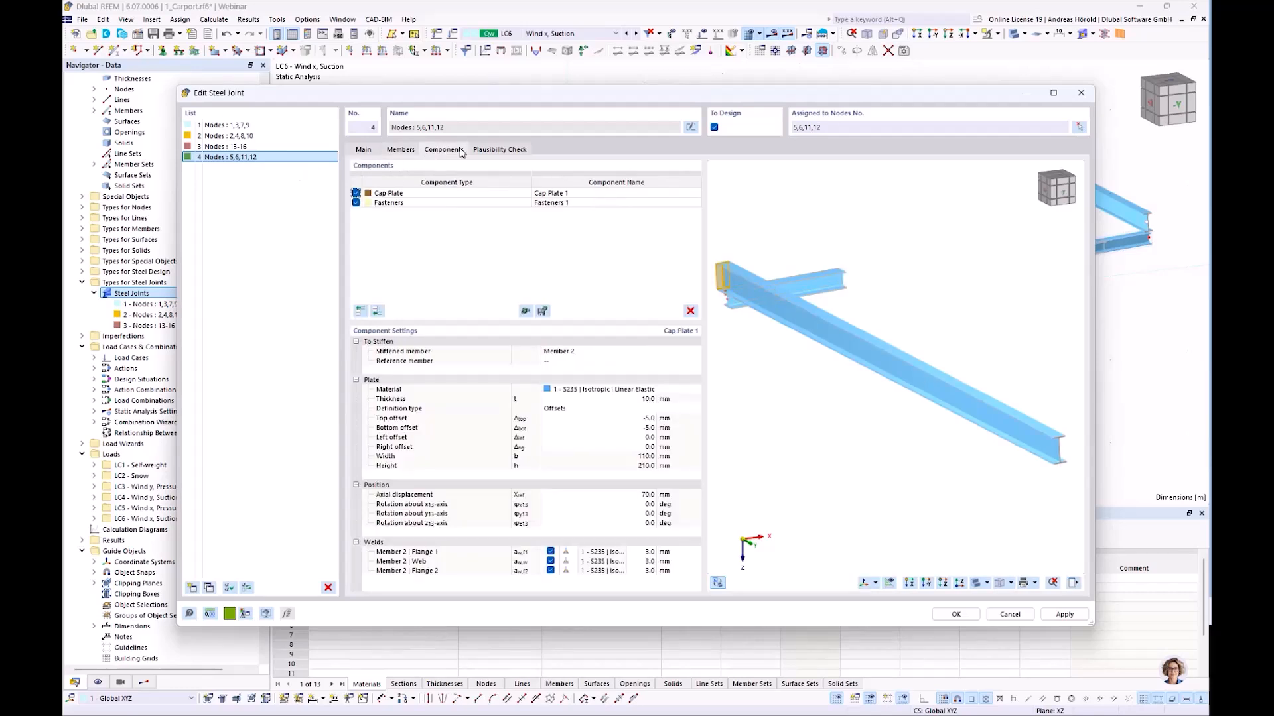
{"action": "left_click", "coordinate": [505, 151]}
{"action": "left_click", "coordinate": [496, 211]}
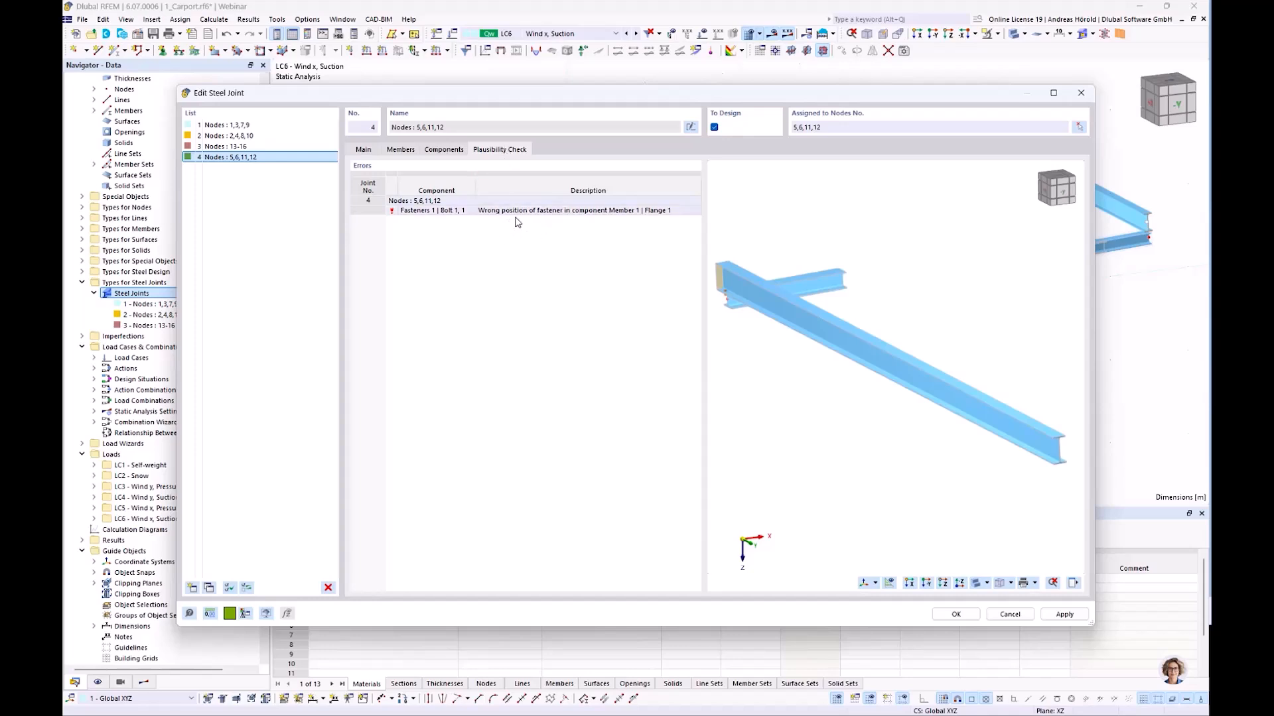
{"action": "middle_click_drag", "start_coordinate": [734, 352], "coordinate": [946, 332], "text": "ctrl"}
{"action": "scroll", "coordinate": [866, 319], "scroll_direction": "up", "scroll_amount": 5}
{"action": "scroll", "coordinate": [866, 319], "scroll_direction": "down", "scroll_amount": 4}
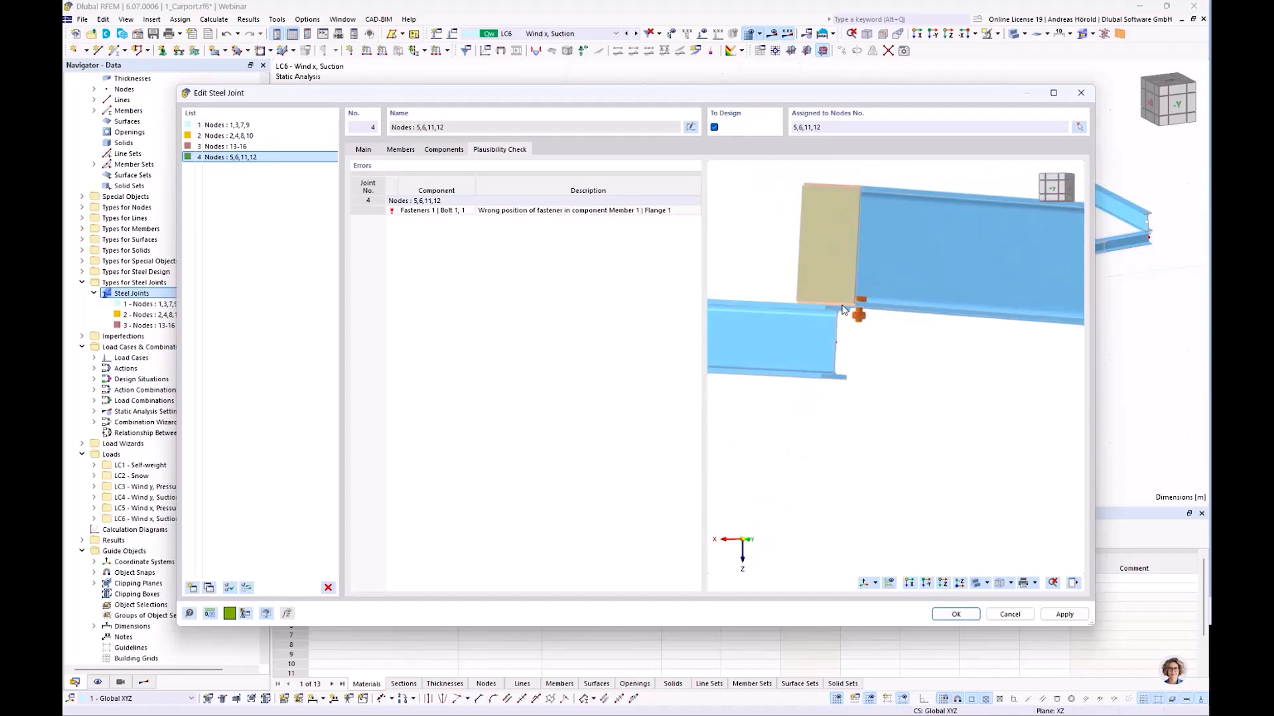
{"action": "scroll", "coordinate": [859, 323], "scroll_direction": "down", "scroll_amount": 5}
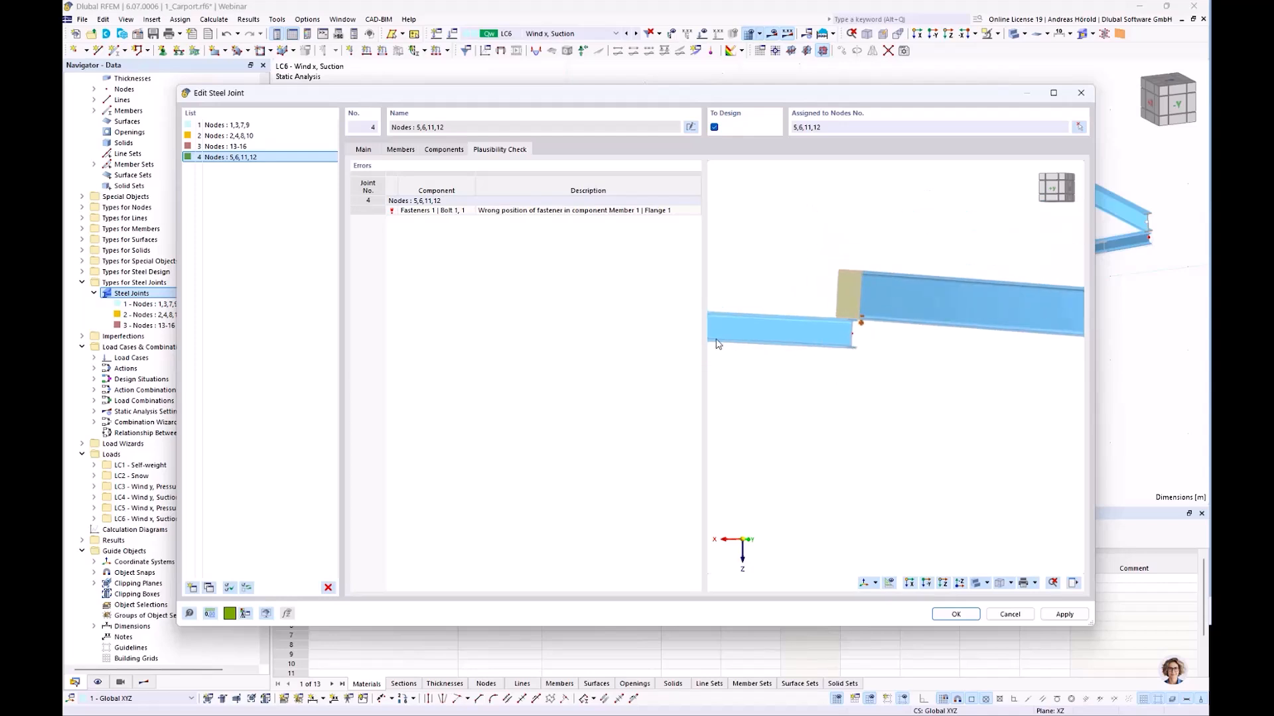
{"action": "scroll", "coordinate": [814, 346], "scroll_direction": "down", "scroll_amount": 3}
{"action": "middle_click_drag", "start_coordinate": [839, 355], "coordinate": [875, 376]}
{"action": "scroll", "coordinate": [876, 376], "scroll_direction": "up", "scroll_amount": 3}
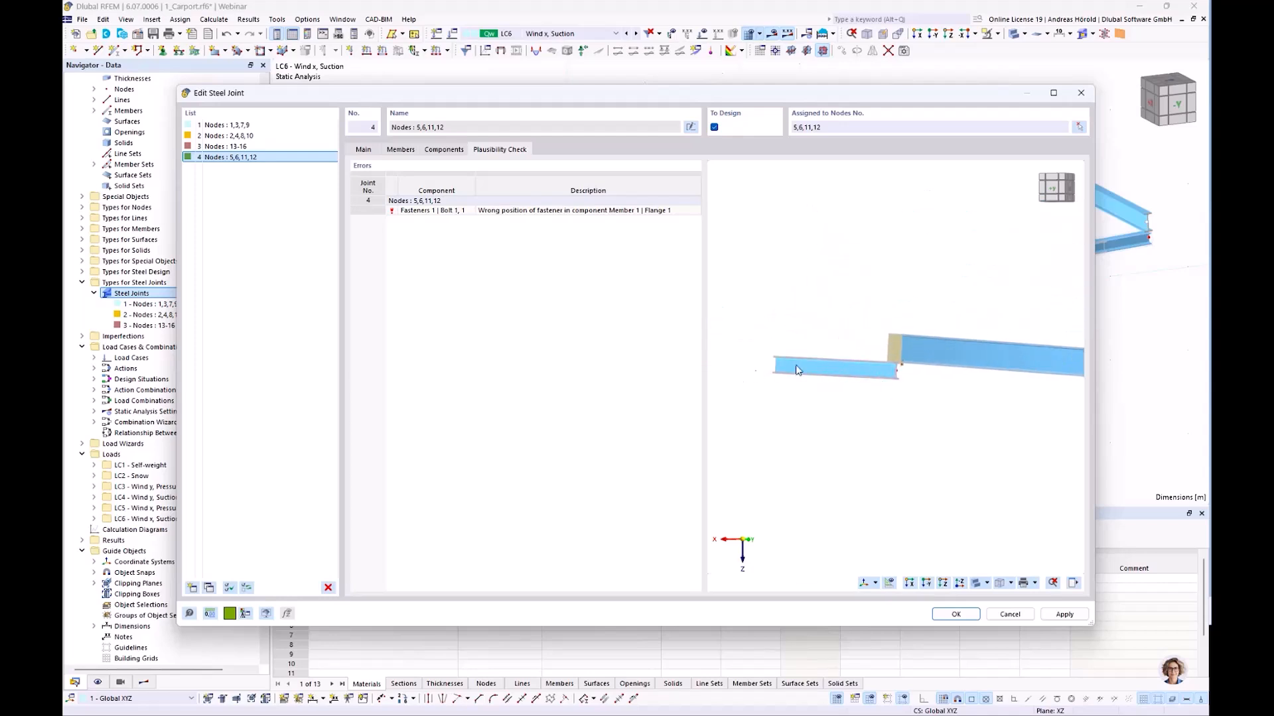
{"action": "scroll", "coordinate": [838, 369], "scroll_direction": "up", "scroll_amount": 3}
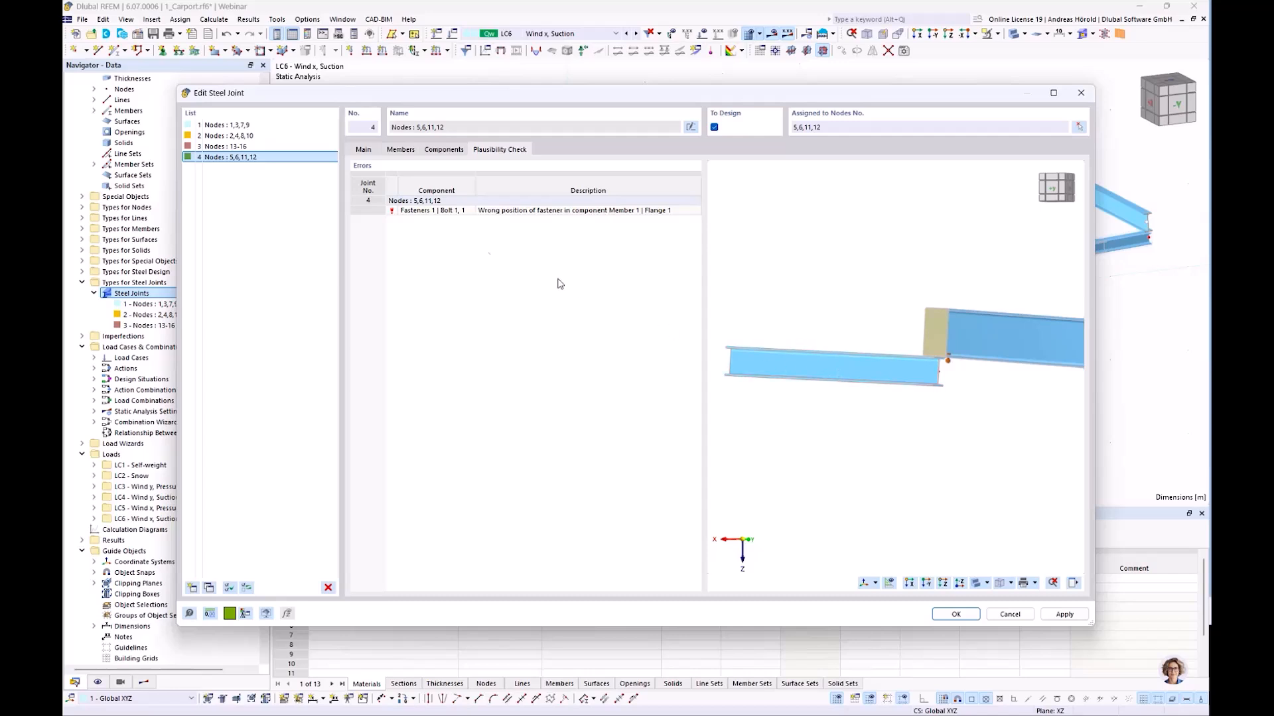
Add a Member Cut component to the steel joint of nodes 5, 6, 11 and 12
{"action": "left_click", "coordinate": [441, 152]}
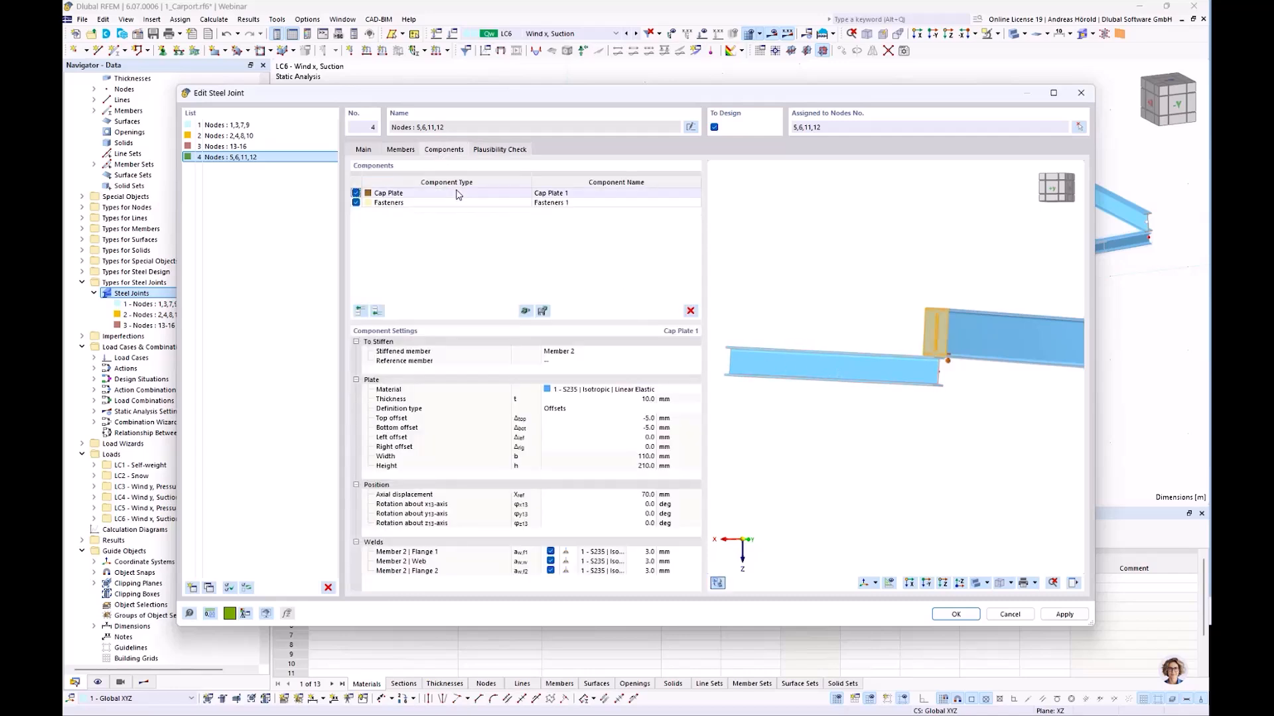
{"action": "left_click", "coordinate": [375, 313]}
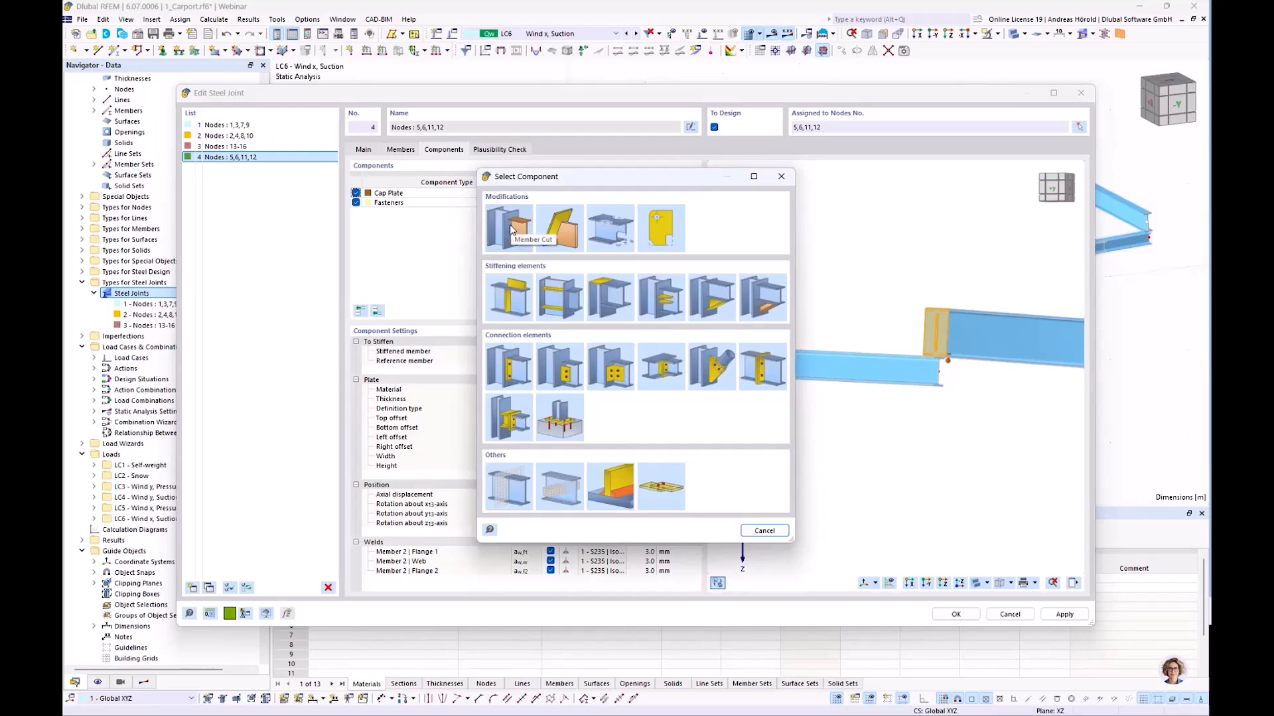
{"action": "left_click", "coordinate": [510, 227]}
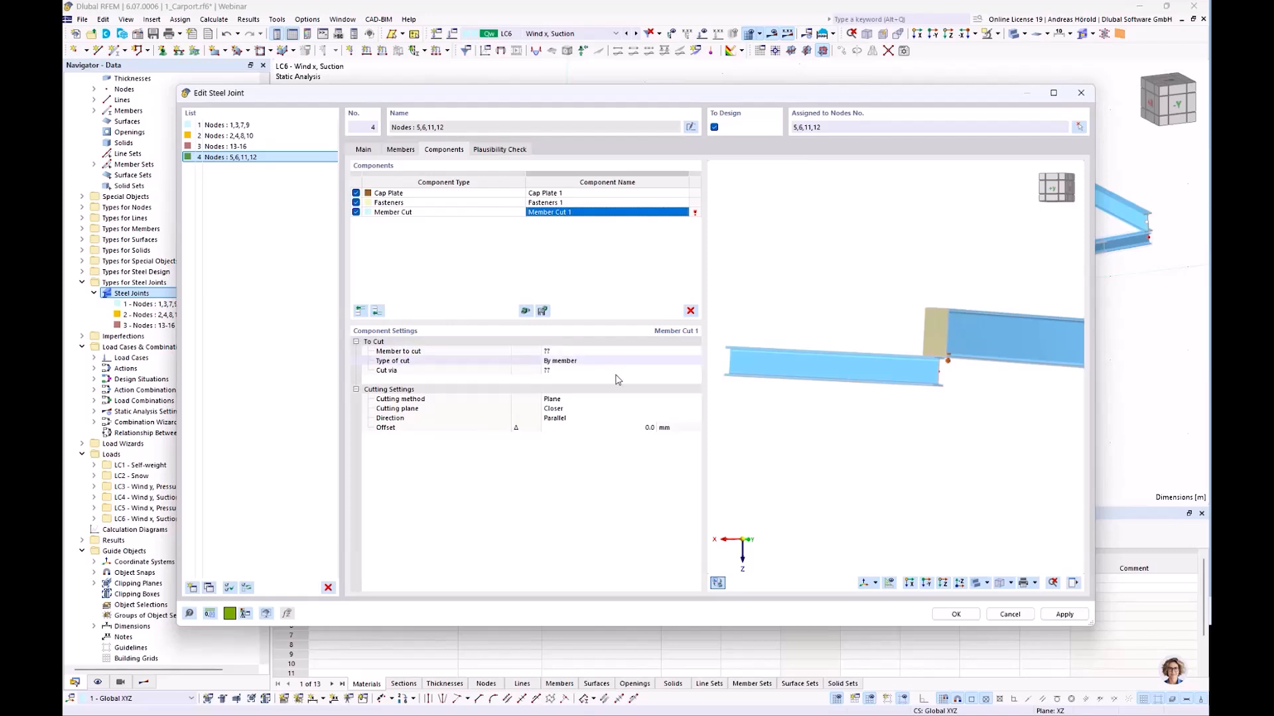
Define Member 1 as the member to cut in the member cut component, with the cut made via Member 2
{"action": "scroll", "coordinate": [968, 351], "scroll_direction": "up", "scroll_amount": 2}
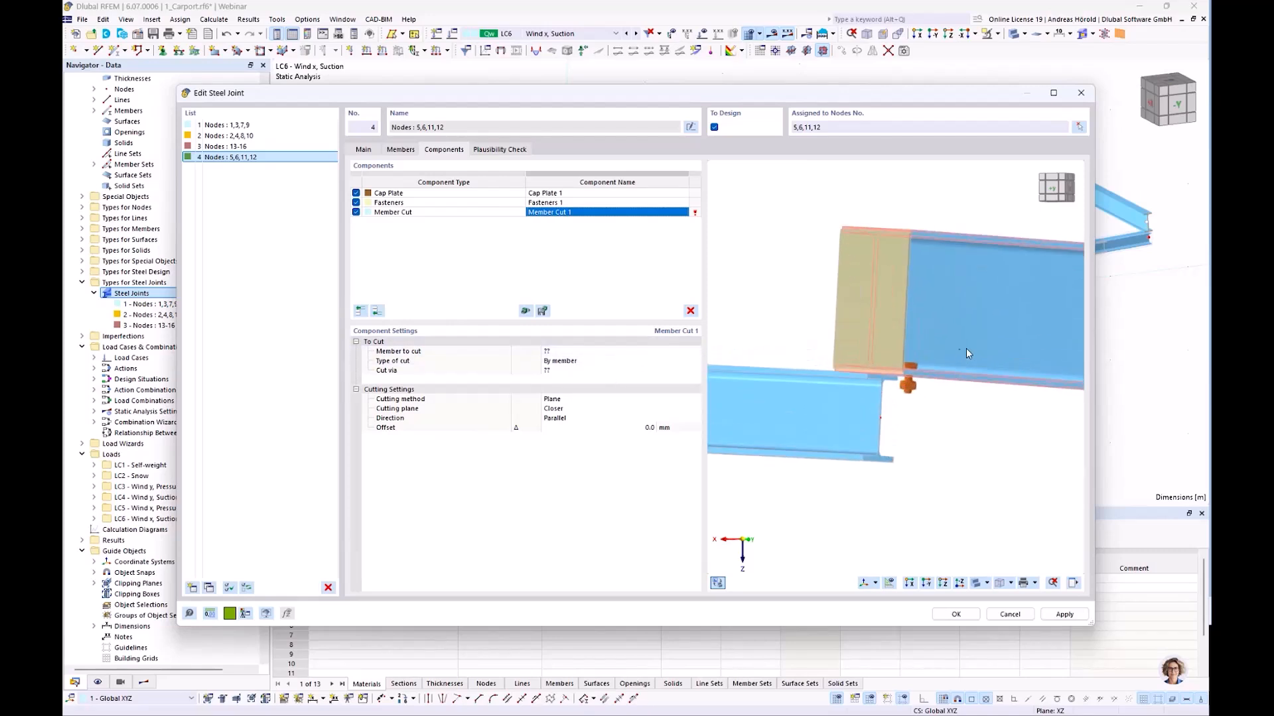
{"action": "middle_click_drag", "start_coordinate": [855, 405], "coordinate": [900, 438], "text": "ctrl"}
{"action": "scroll", "coordinate": [924, 425], "scroll_direction": "up", "scroll_amount": 3}
{"action": "scroll", "coordinate": [923, 422], "scroll_direction": "up", "scroll_amount": 1}
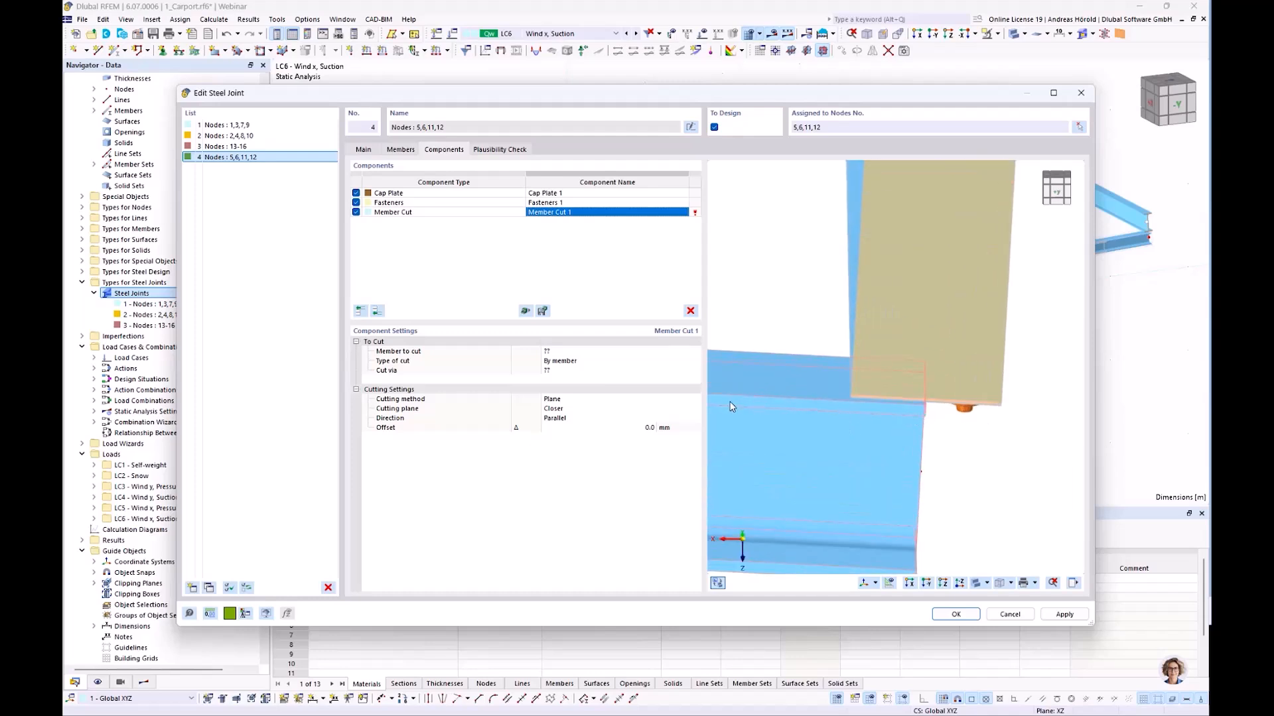
{"action": "left_click", "coordinate": [581, 355]}
{"action": "left_click", "coordinate": [582, 351]}
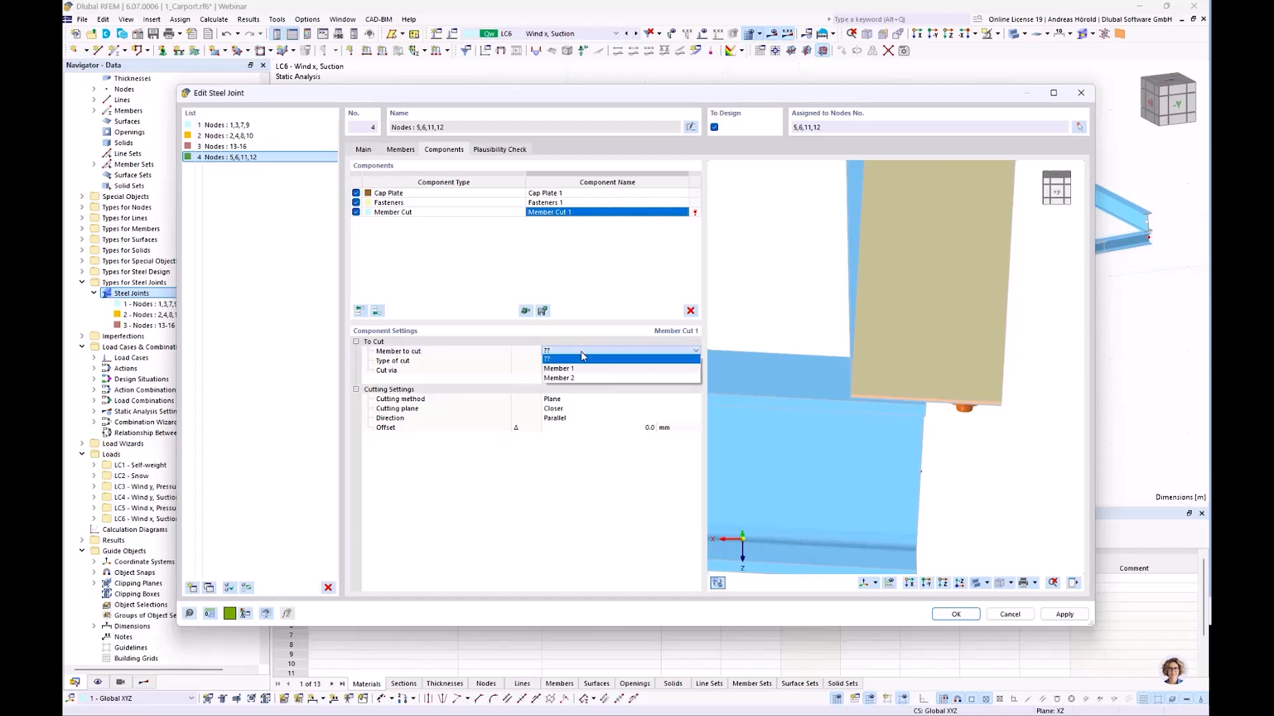
{"action": "left_click", "coordinate": [585, 370]}
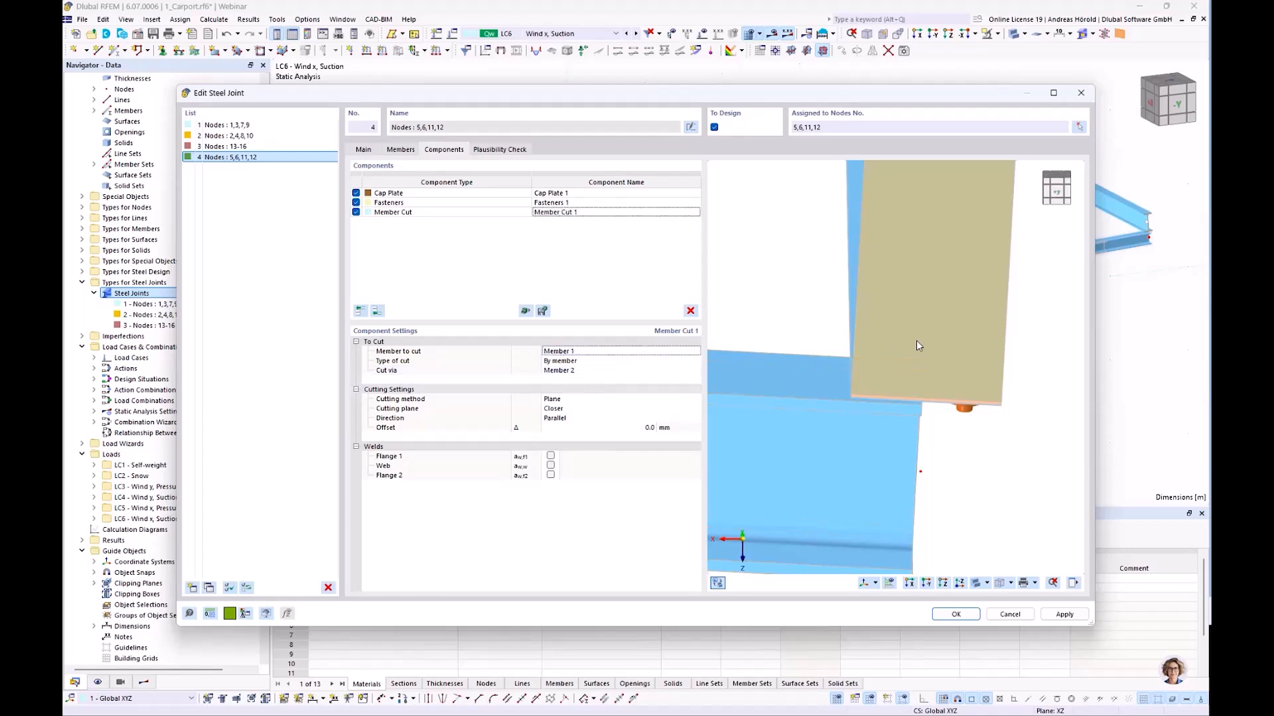
Set the member cut's cutting plane to Farther and recheck the joint's plausibility
{"action": "scroll", "coordinate": [906, 382], "scroll_direction": "down", "scroll_amount": 3}
{"action": "middle_click_drag", "start_coordinate": [863, 468], "coordinate": [951, 490], "text": "ctrl"}
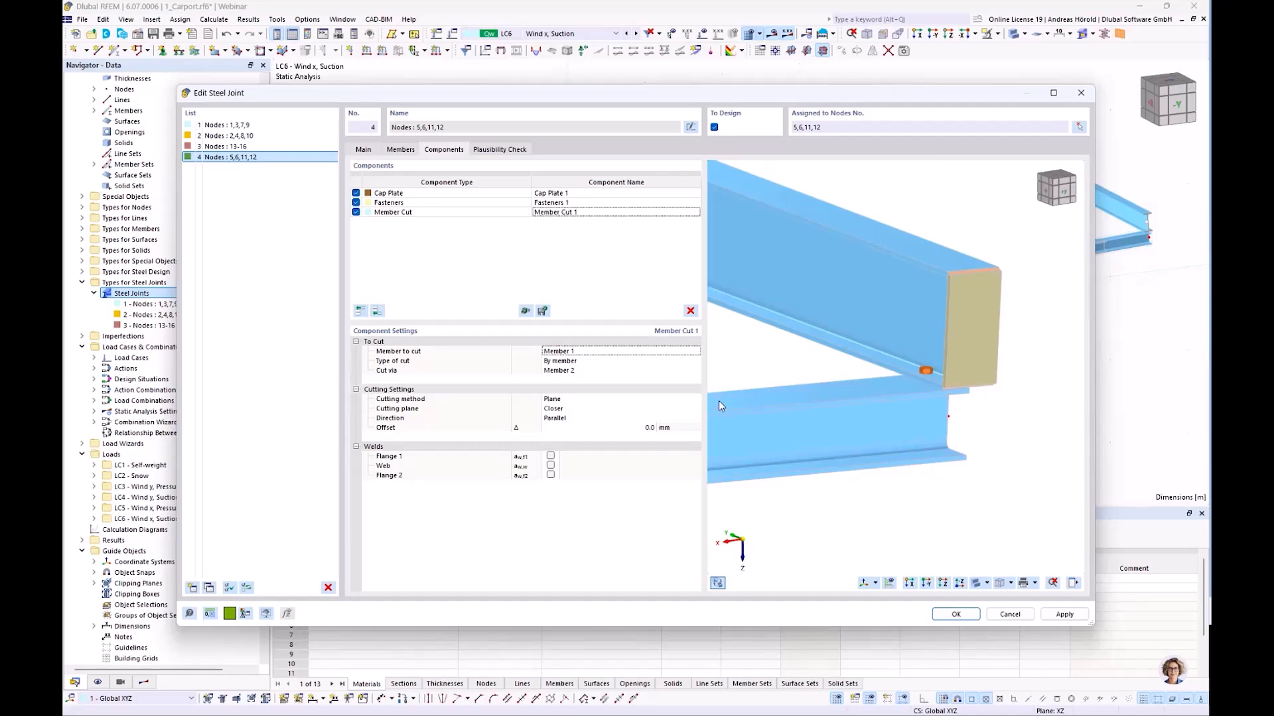
{"action": "left_click", "coordinate": [572, 410]}
{"action": "left_click", "coordinate": [574, 410]}
{"action": "left_click", "coordinate": [575, 426]}
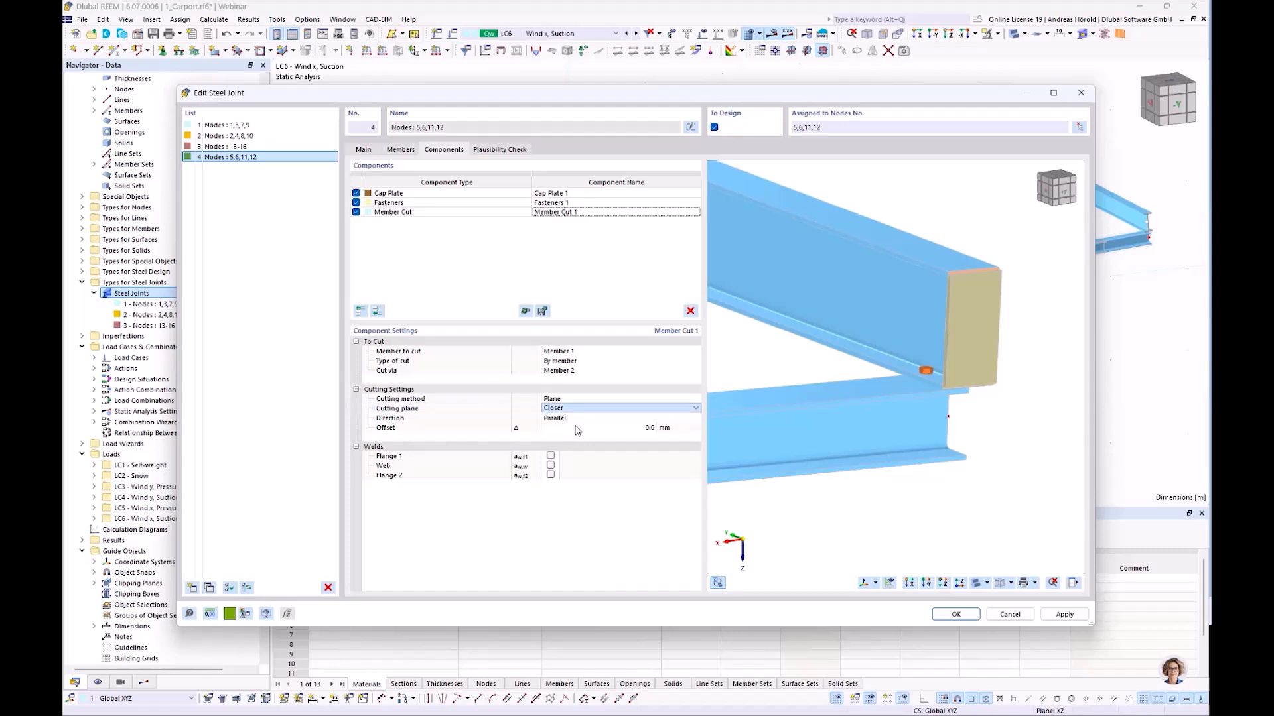
{"action": "mouse_move", "coordinate": [929, 483]}
{"action": "middle_mouse_down", "text": "ctrl"}
{"action": "mouse_move", "coordinate": [893, 475]}
{"action": "mouse_move", "coordinate": [906, 438]}
{"action": "mouse_move", "coordinate": [906, 469]}
{"action": "mouse_move", "coordinate": [923, 477]}
{"action": "middle_mouse_up", "text": "ctrl"}
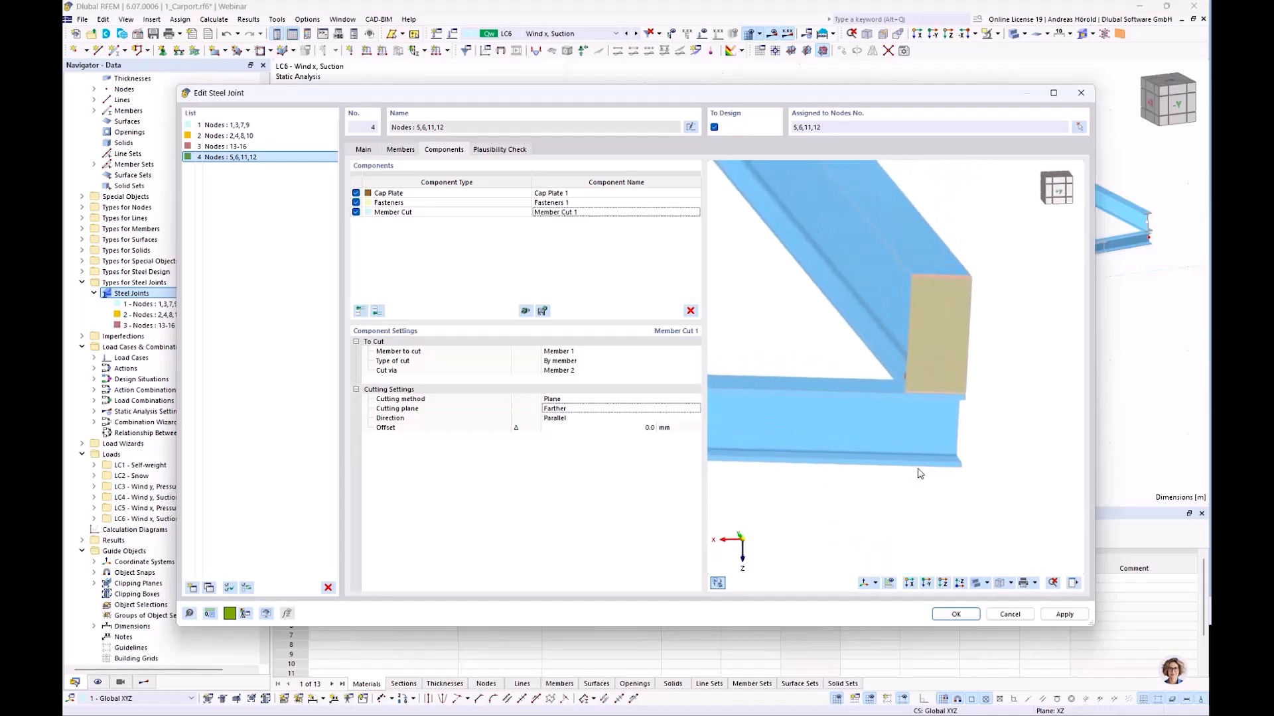
{"action": "left_click", "coordinate": [501, 150]}
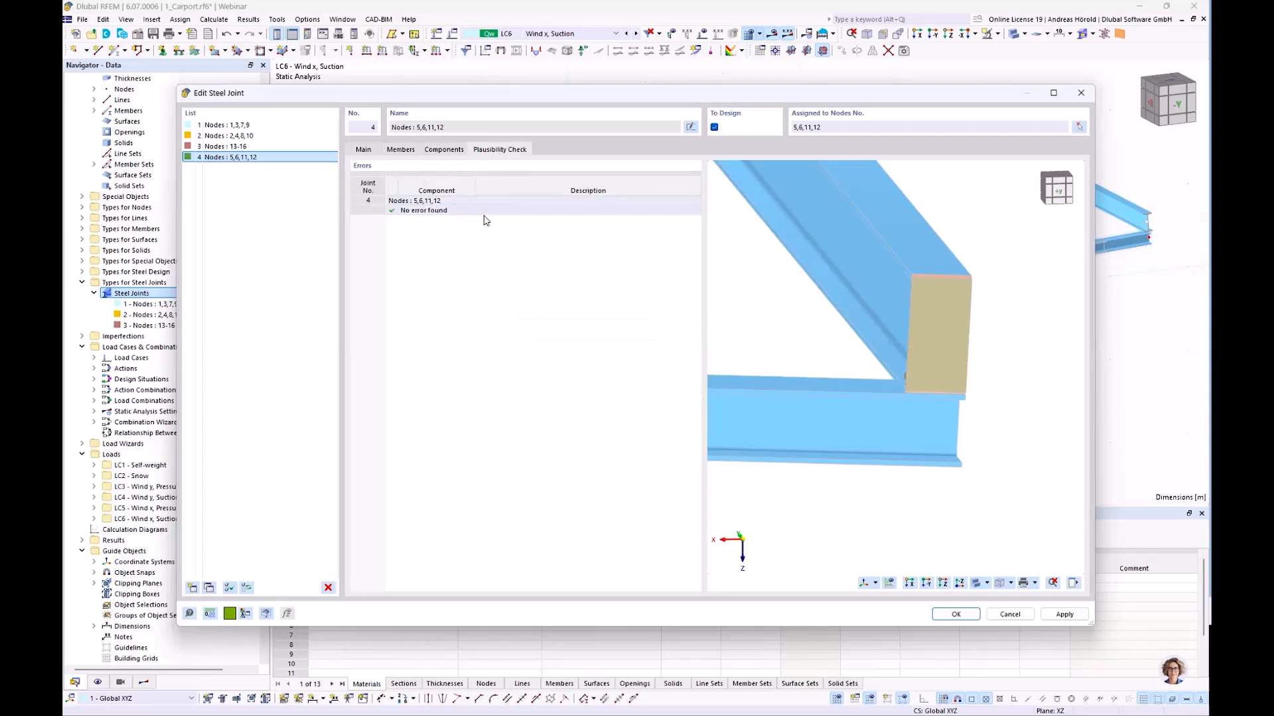
Accept the steel joint definition for nodes 5, 6, 11 and 12 and inspect the joints on the whole carport model
{"action": "left_click", "coordinate": [954, 615]}
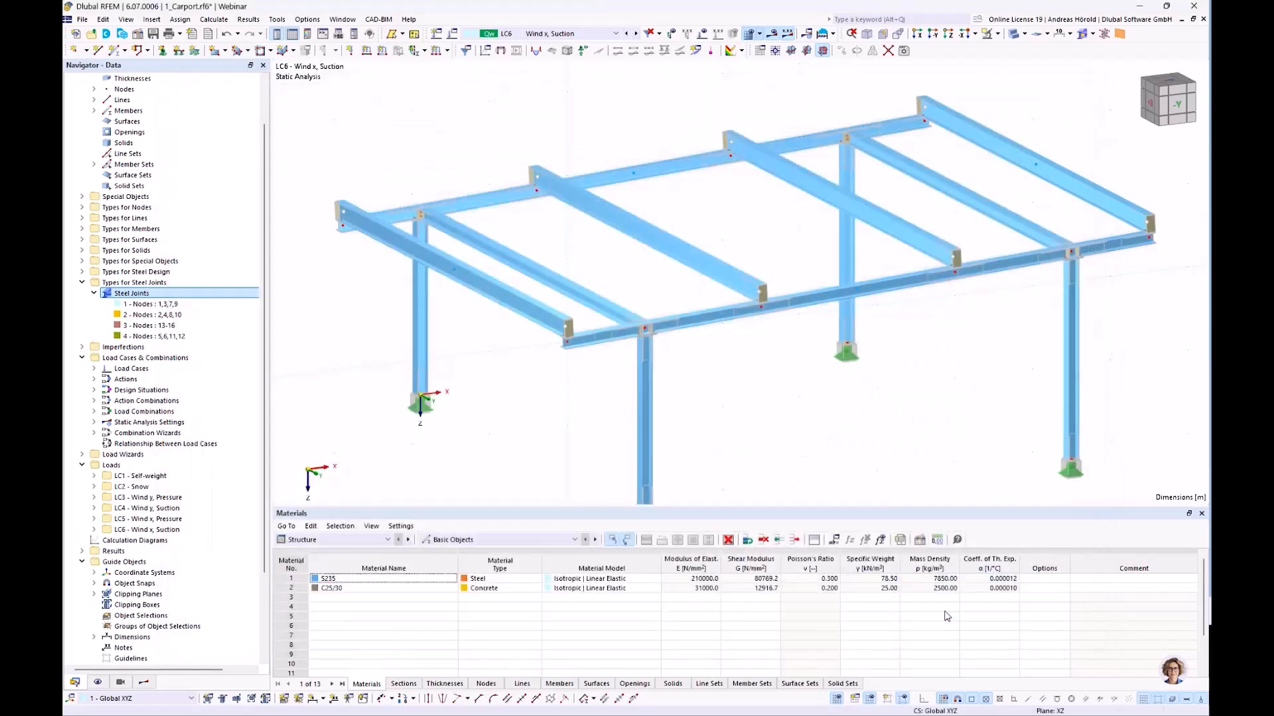
{"action": "scroll", "coordinate": [744, 398], "scroll_direction": "down", "scroll_amount": 3}
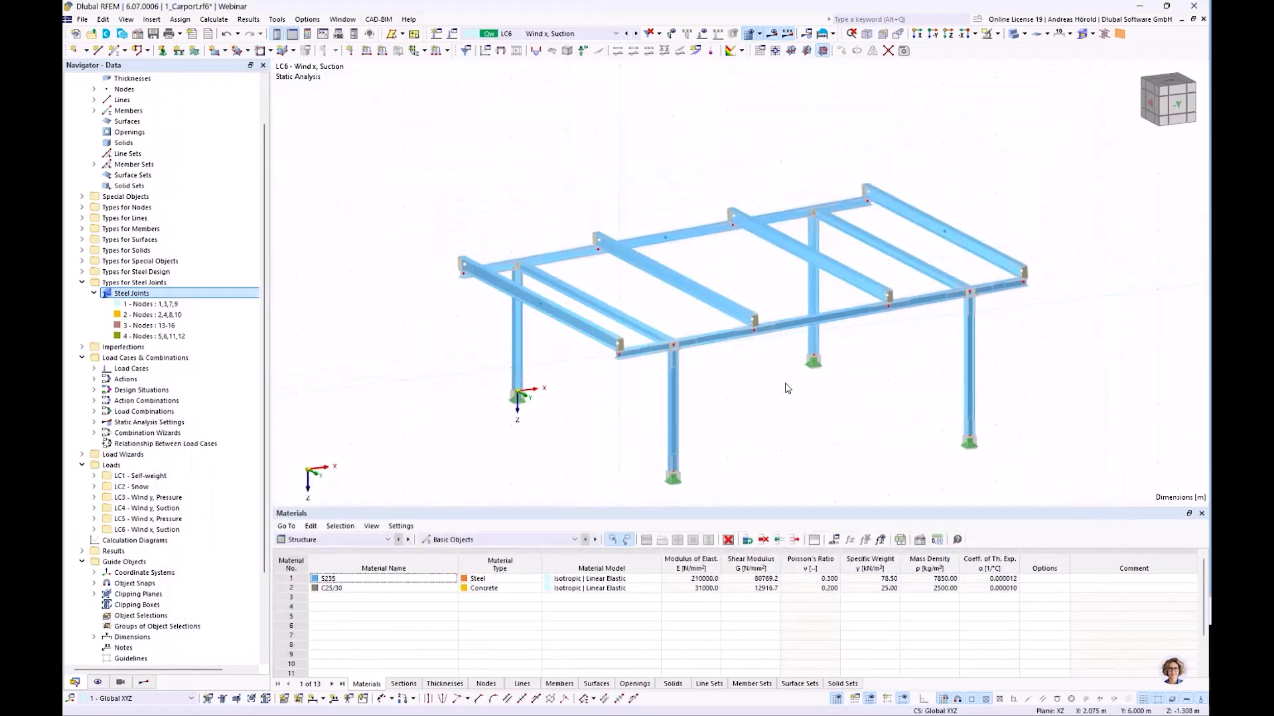
{"action": "scroll", "coordinate": [787, 388], "scroll_direction": "up", "scroll_amount": 5}
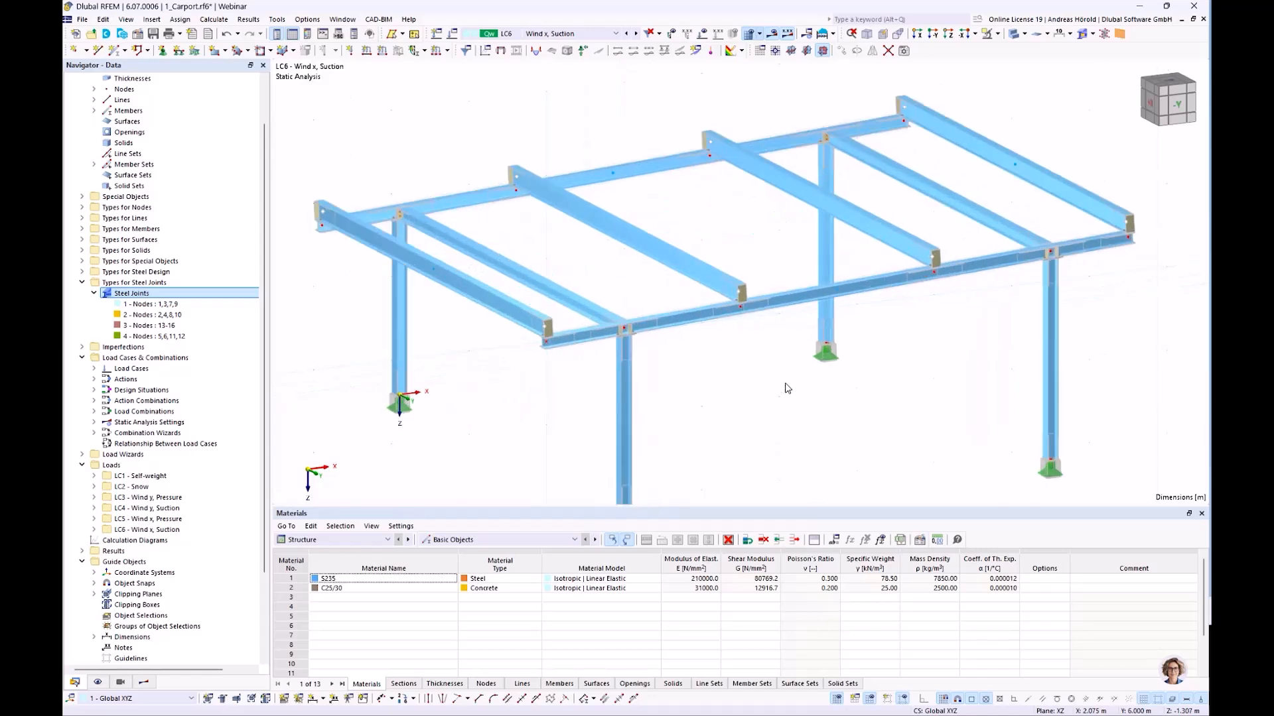
{"action": "middle_click_drag", "start_coordinate": [783, 388], "coordinate": [777, 406]}
{"action": "scroll", "coordinate": [777, 406], "scroll_direction": "down", "scroll_amount": 4}
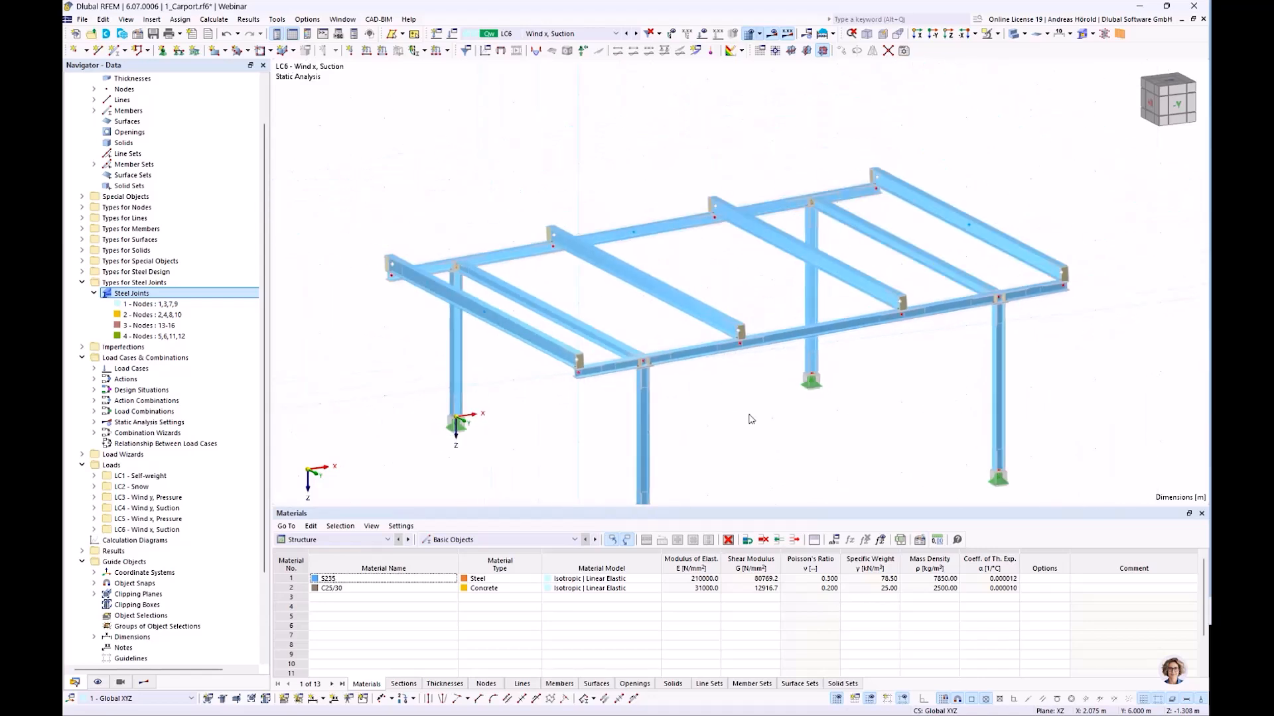
{"action": "scroll", "coordinate": [535, 433], "scroll_direction": "down", "scroll_amount": 2}
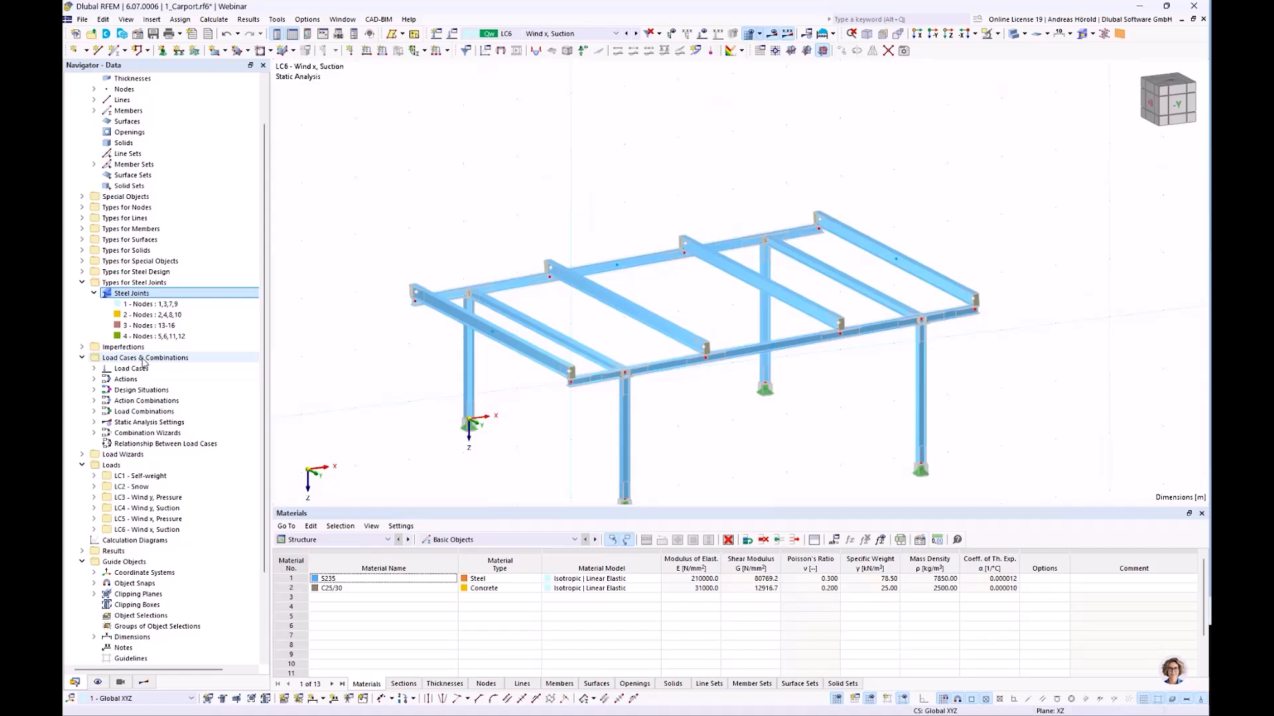
Review which design situations, DS1 to DS3, are activated for Steel Joints, and leave the load case and combination settings unchanged
{"action": "right_click", "coordinate": [144, 359]}
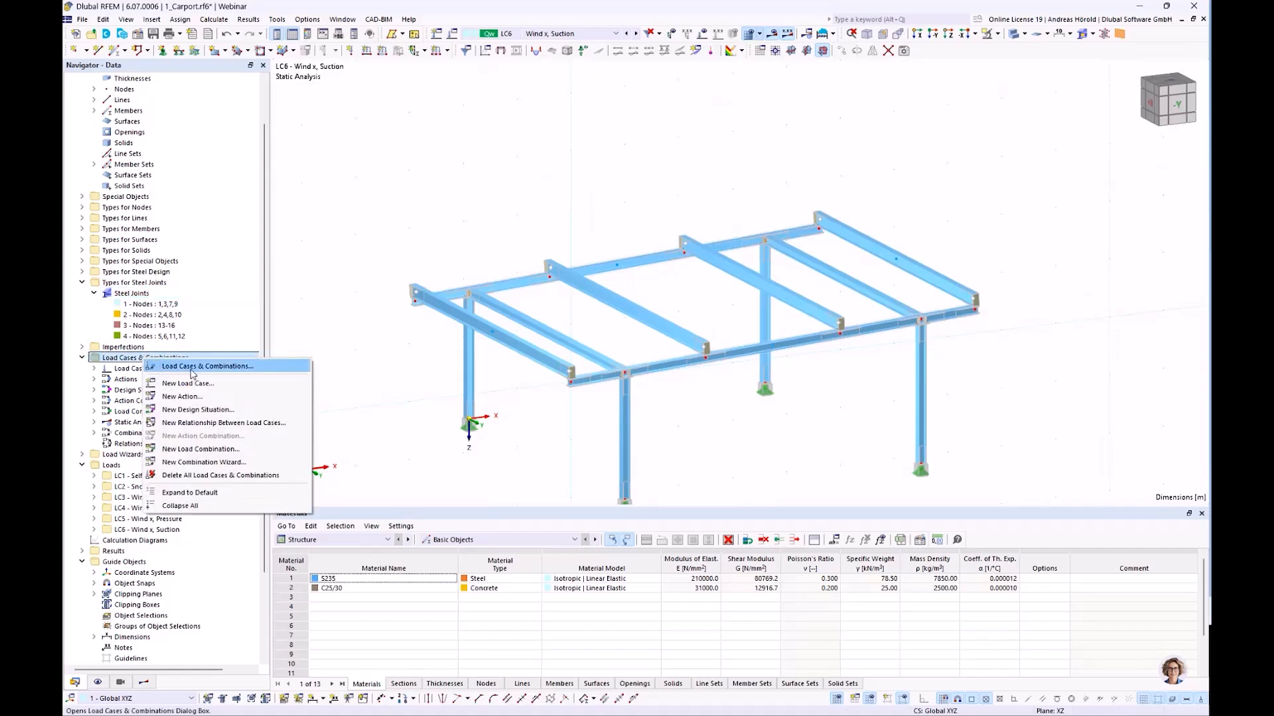
{"action": "left_click", "coordinate": [203, 369]}
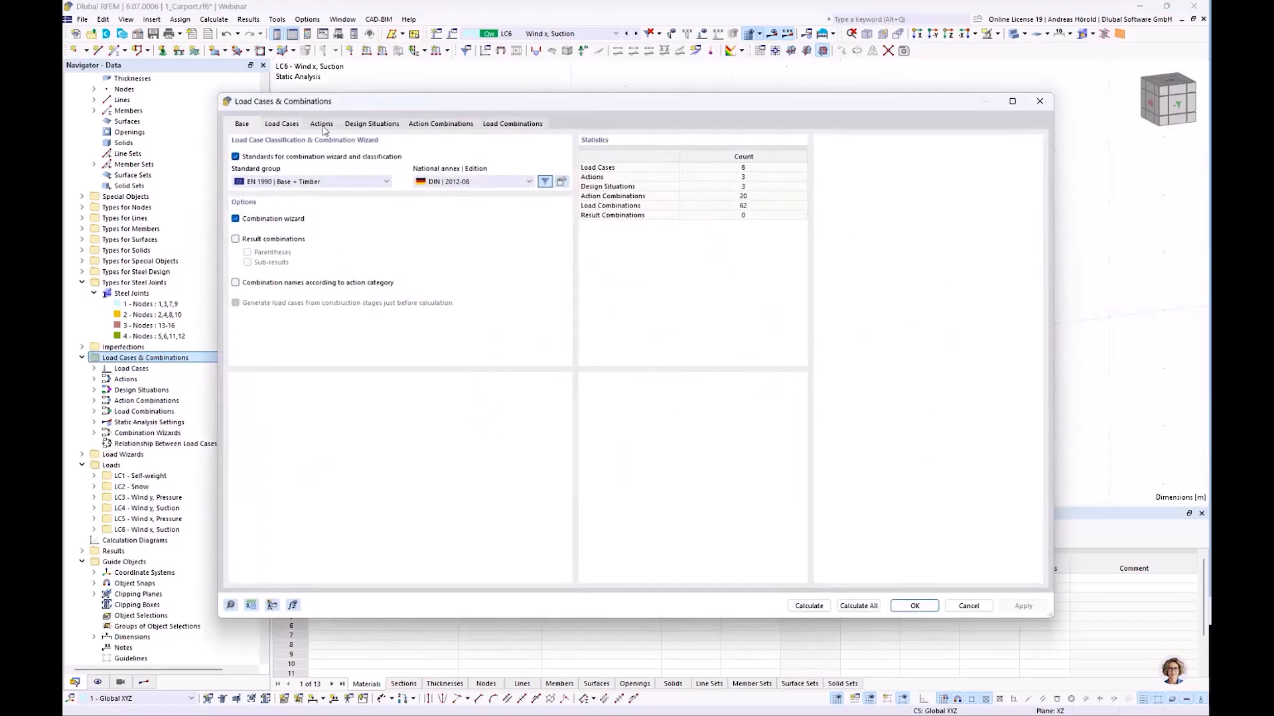
{"action": "left_click", "coordinate": [370, 126]}
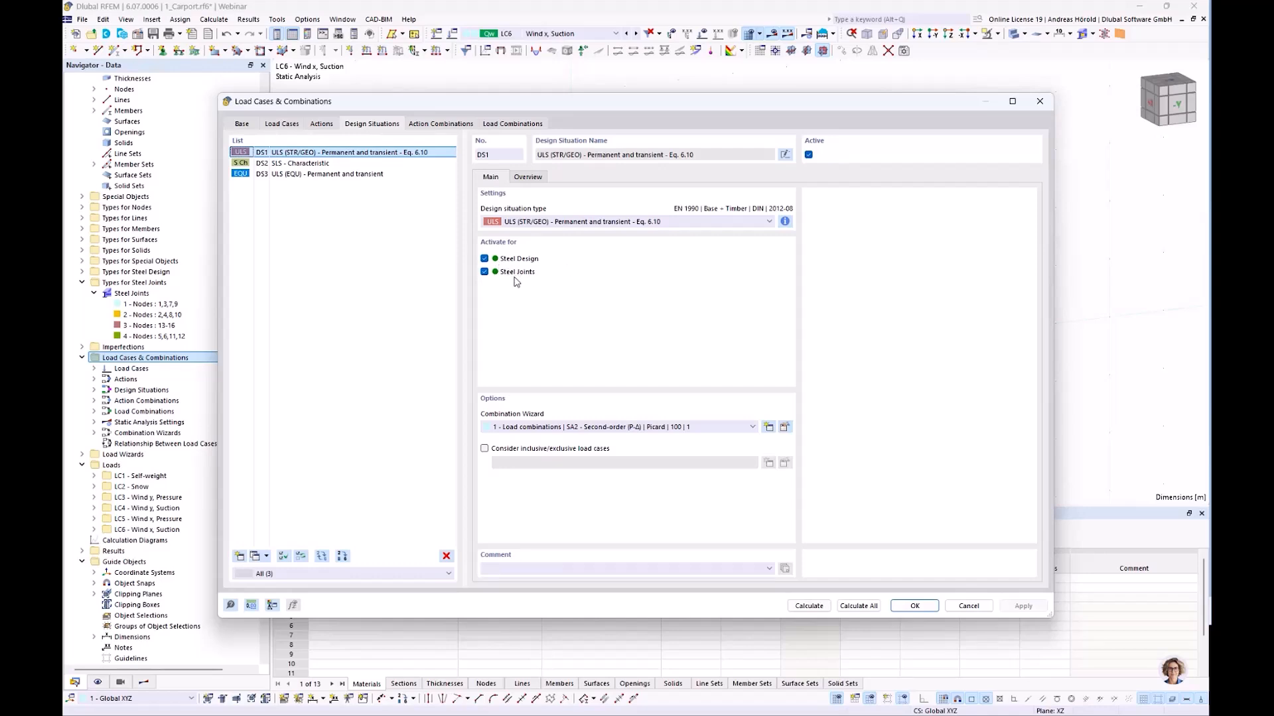
{"action": "left_click", "coordinate": [325, 164]}
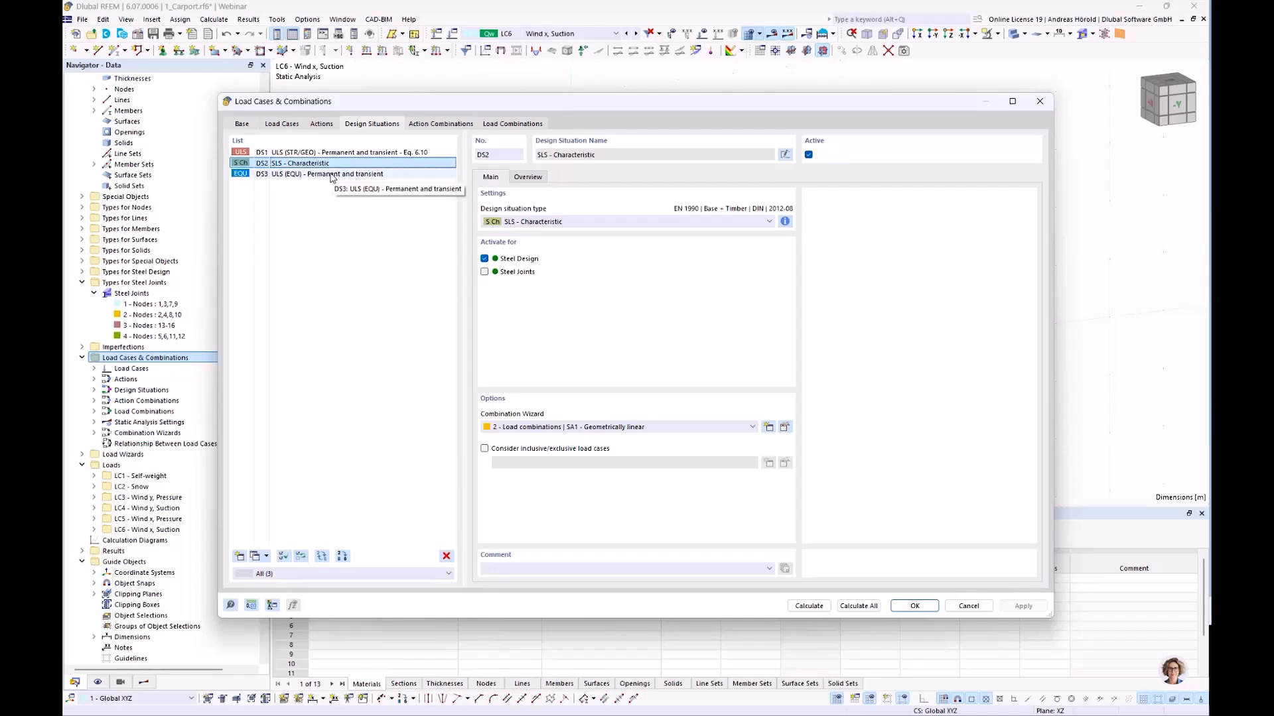
{"action": "left_click", "coordinate": [332, 176]}
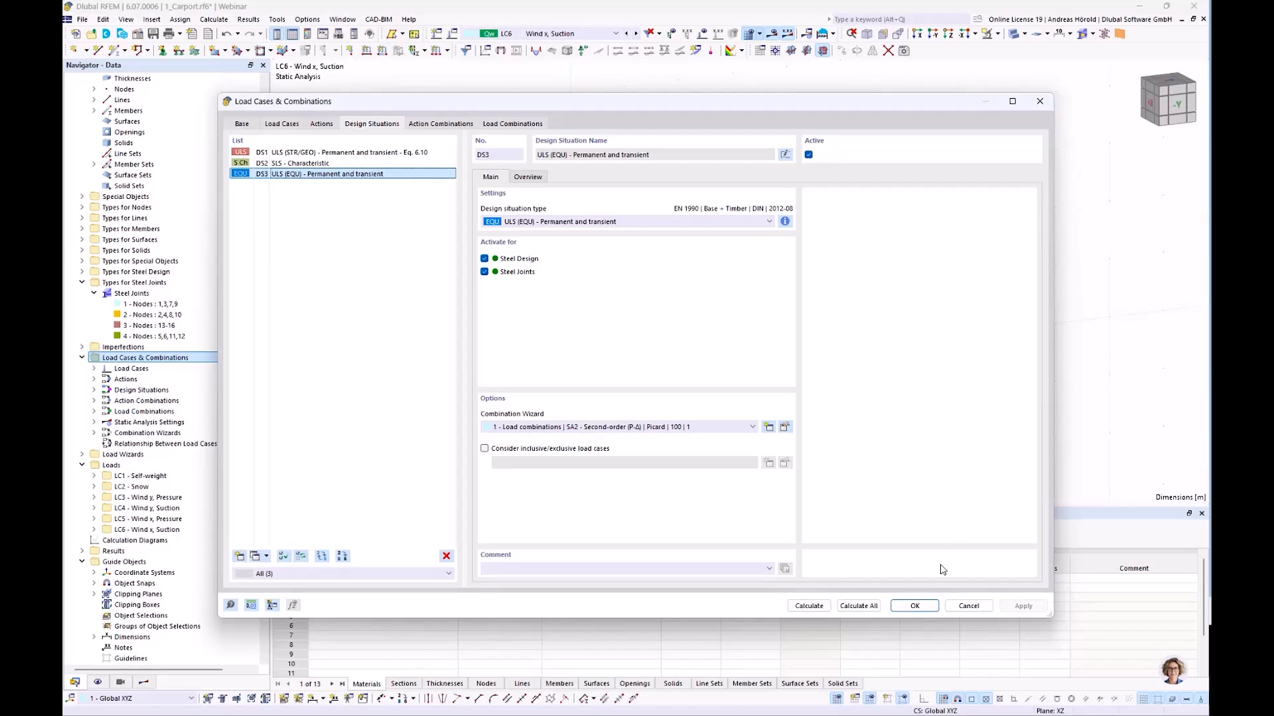
{"action": "left_click", "coordinate": [969, 605]}
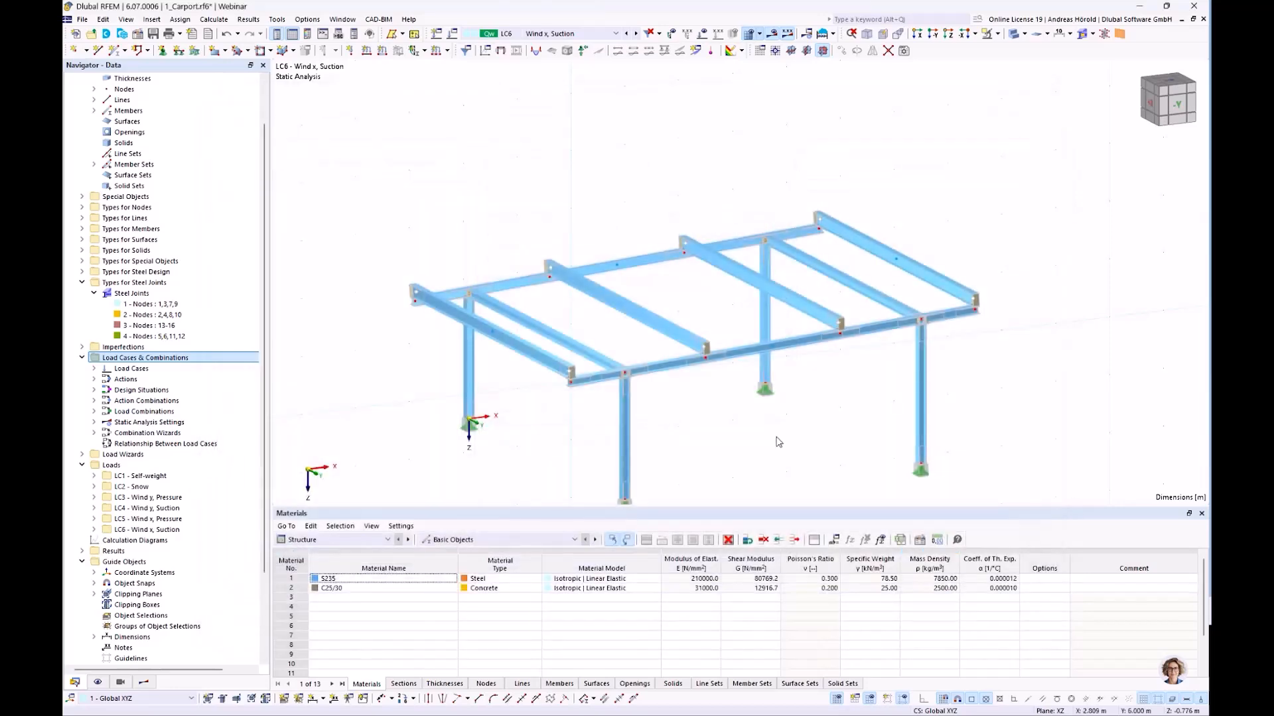
Switch to the calculated model 2_Carport_Joints_ready.rf6
{"action": "scroll", "coordinate": [778, 438], "scroll_direction": "up", "scroll_amount": 4}
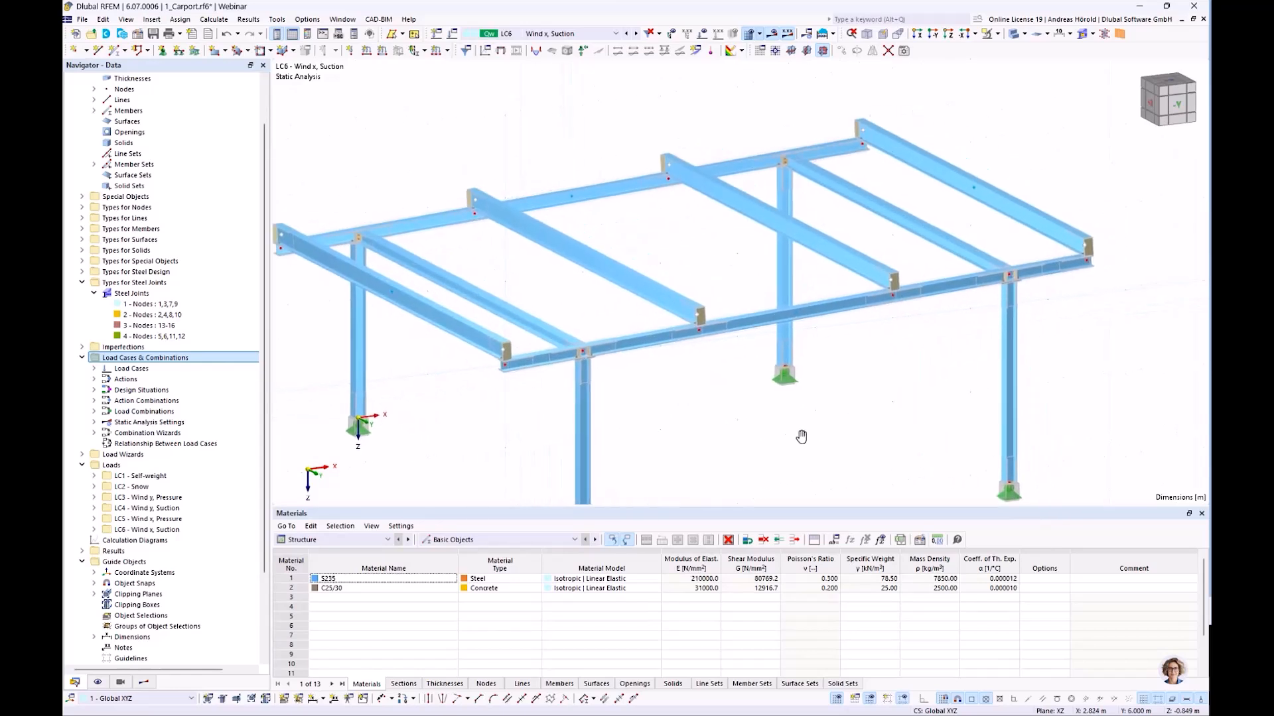
{"action": "scroll", "coordinate": [854, 445], "scroll_direction": "down", "scroll_amount": 2}
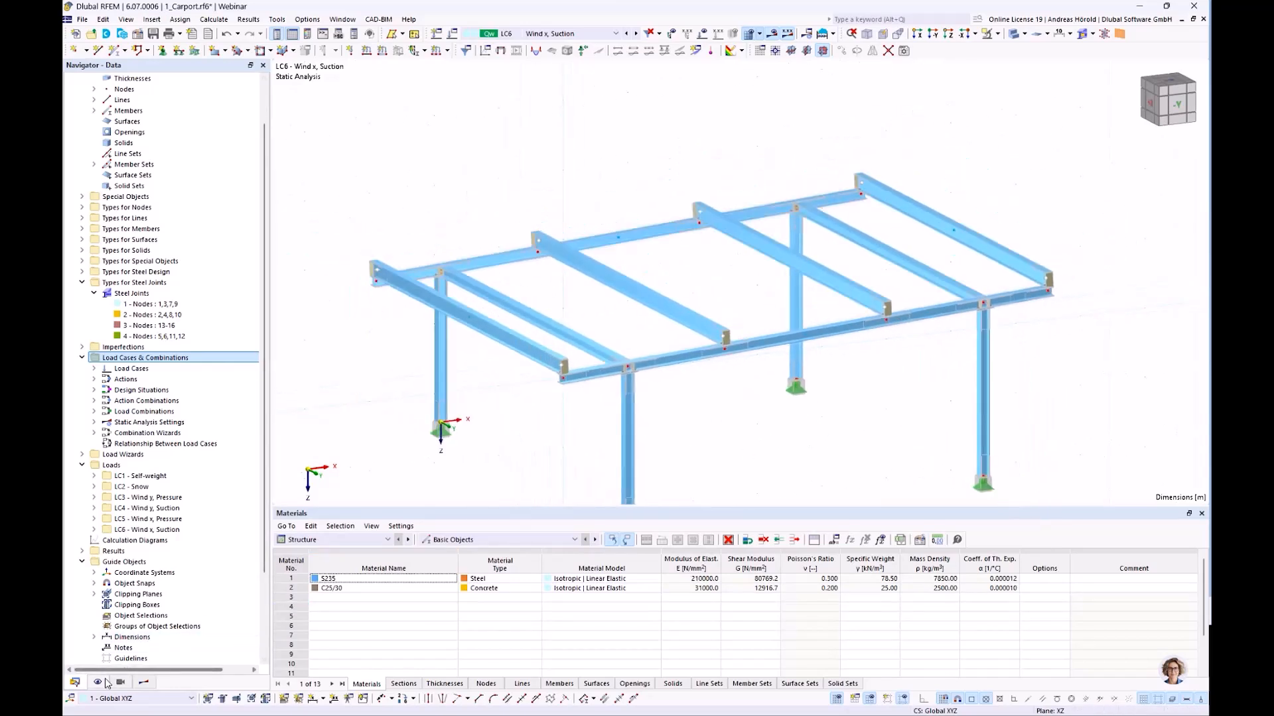
{"action": "scroll", "coordinate": [123, 384], "scroll_direction": "up", "scroll_amount": 2}
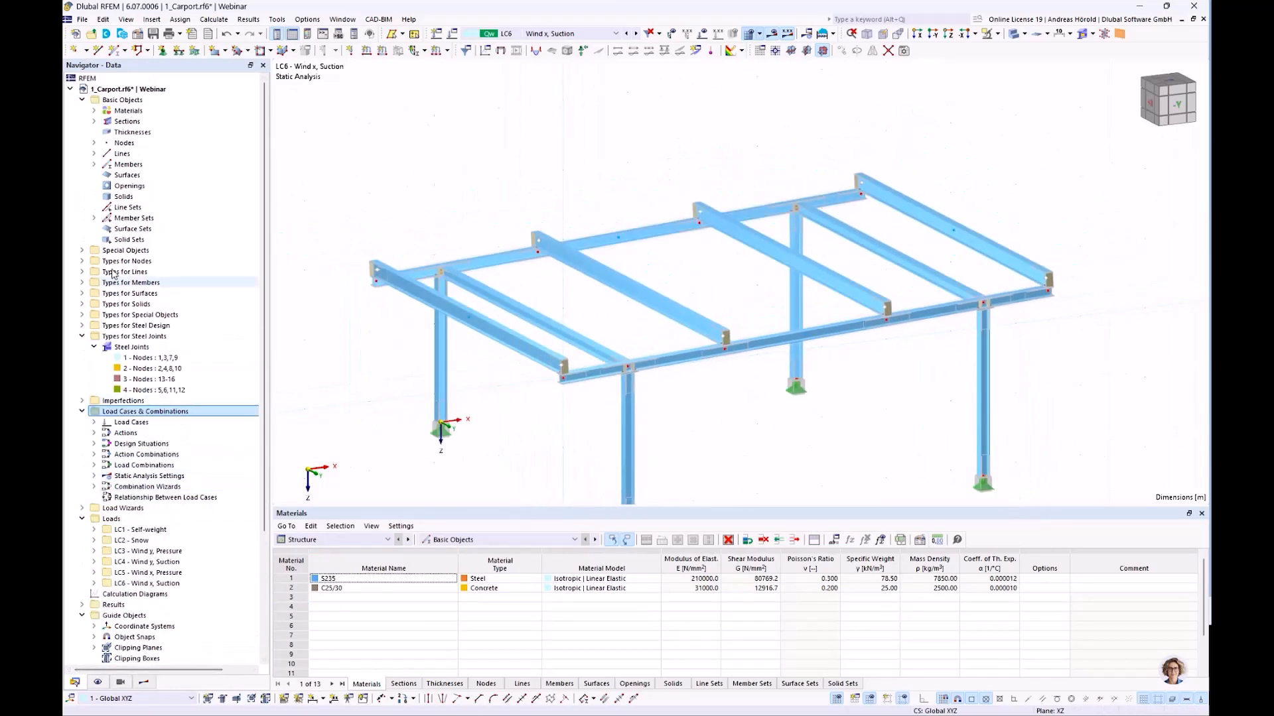
{"action": "left_click", "coordinate": [70, 89]}
{"action": "double_click", "coordinate": [141, 100]}
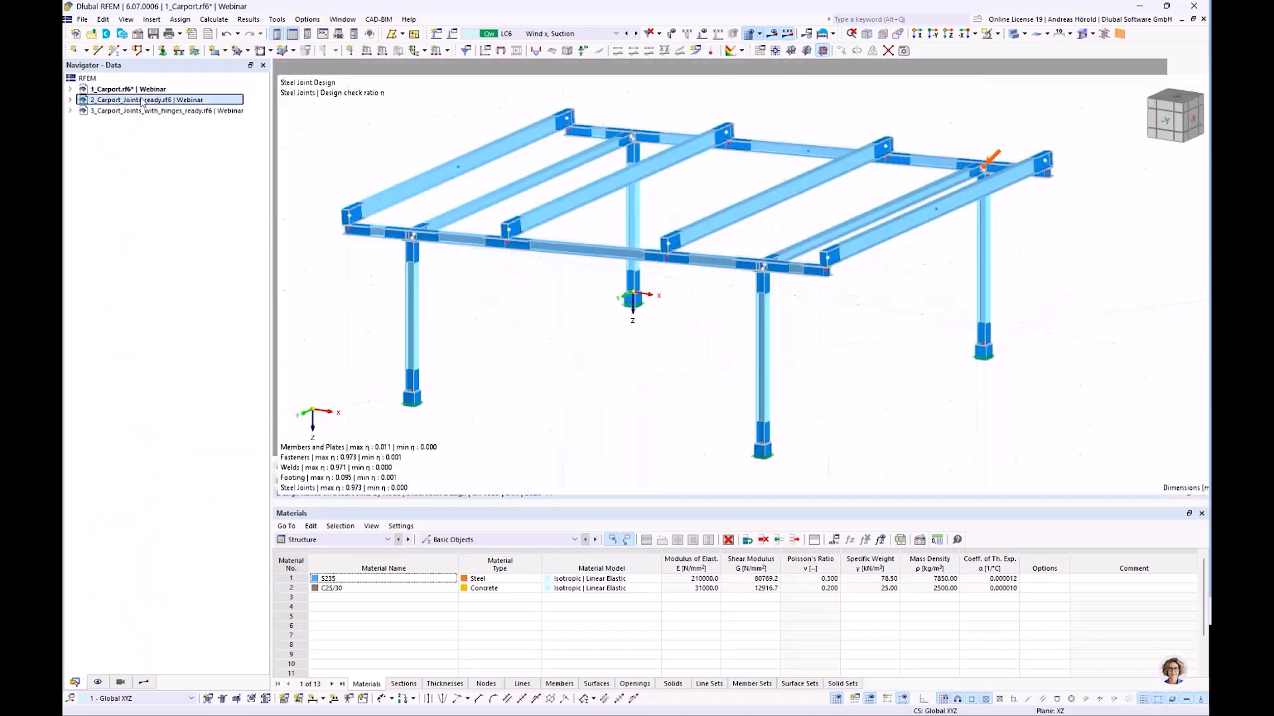
{"action": "scroll", "coordinate": [519, 311], "scroll_direction": "down", "scroll_amount": 3}
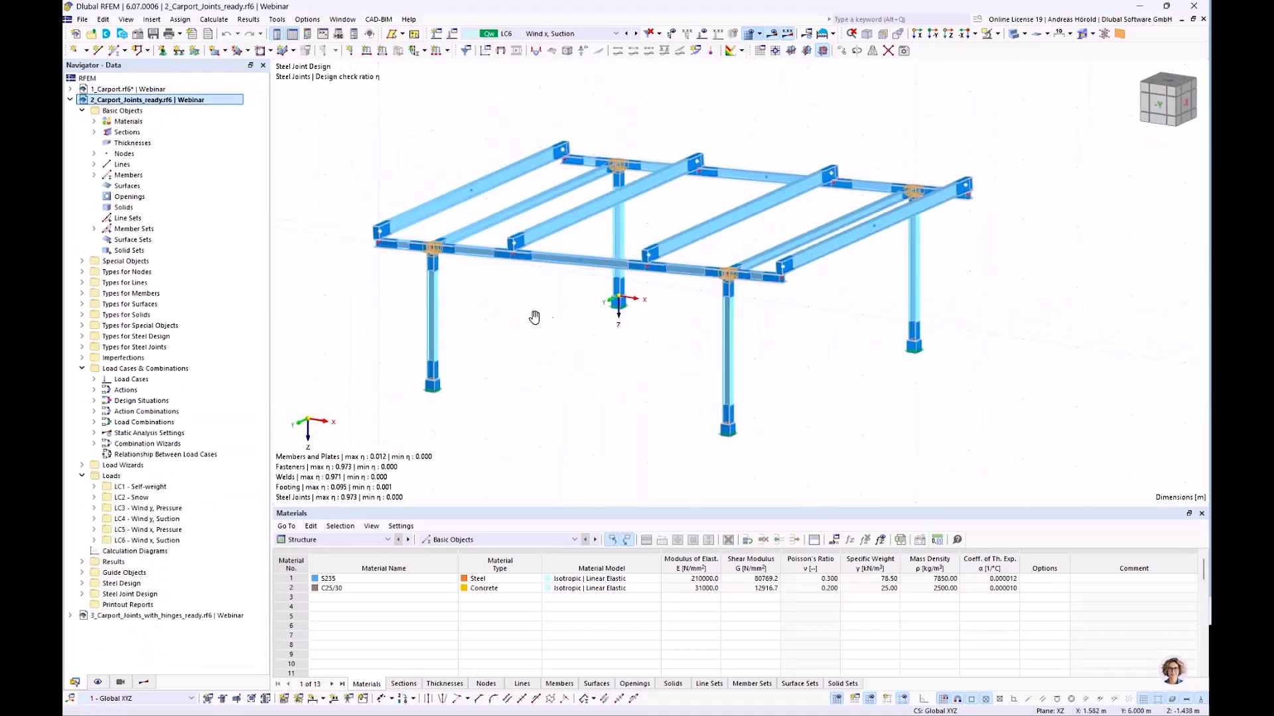
Display the Steel Joint Design results table by joint and enlarge it to show all four joints
{"action": "left_click", "coordinate": [342, 542]}
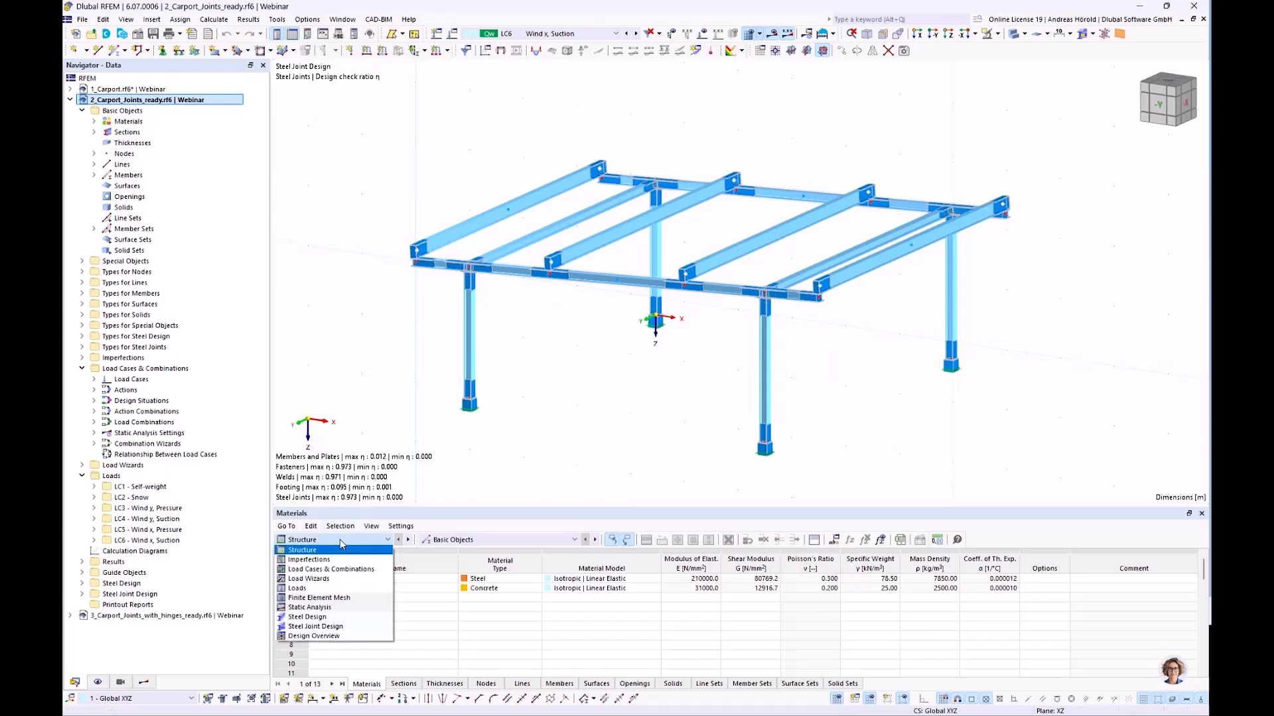
{"action": "left_click", "coordinate": [341, 628]}
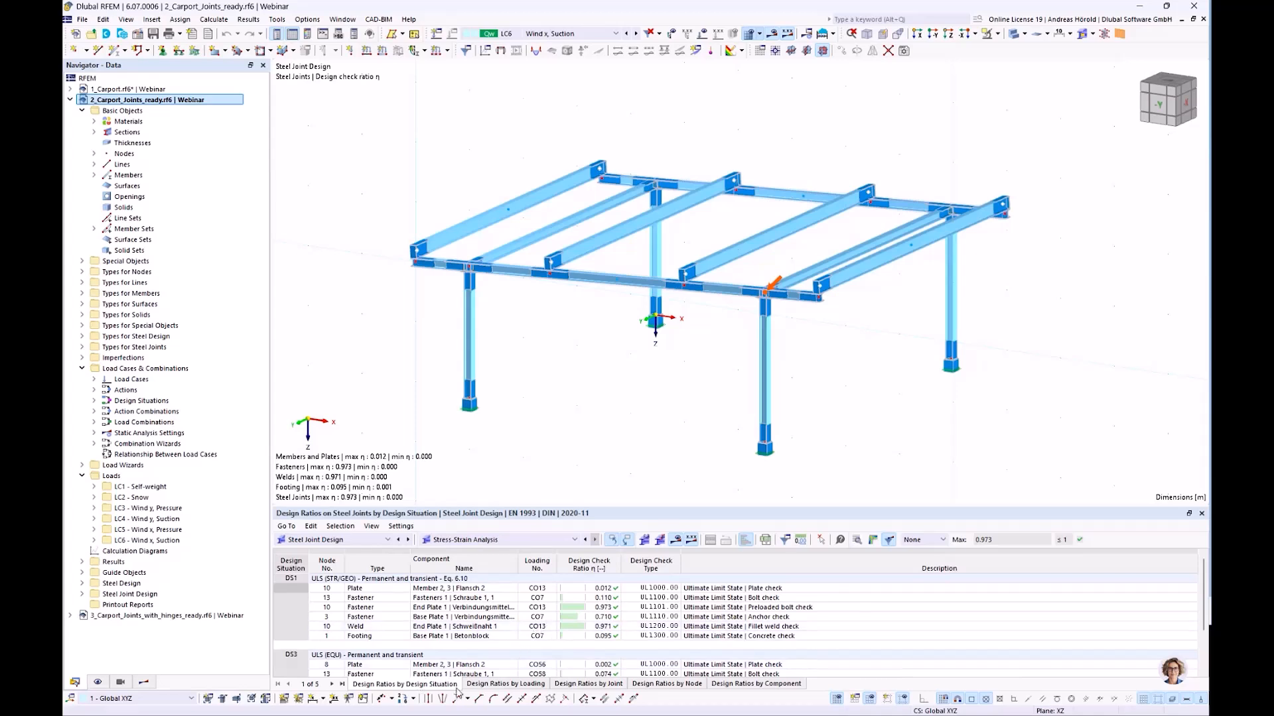
{"action": "left_click", "coordinate": [587, 684]}
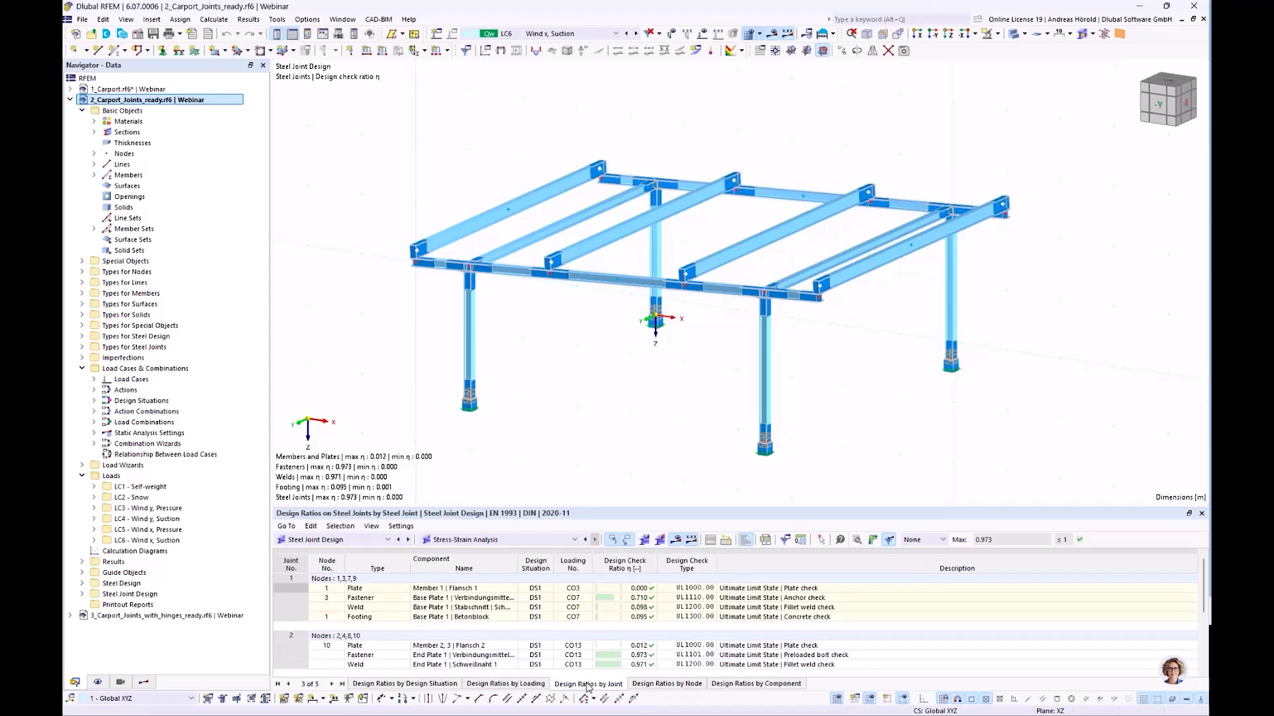
{"action": "left_click_drag", "start_coordinate": [660, 506], "coordinate": [657, 398]}
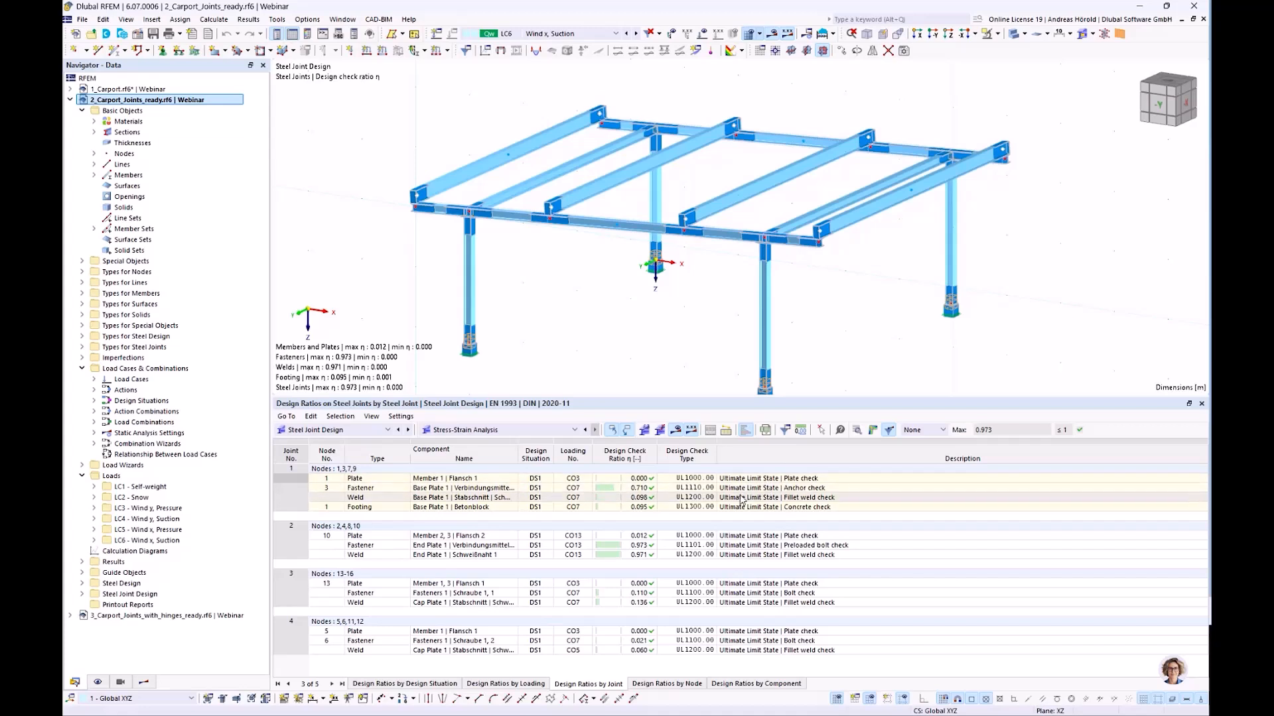
Examine the anchor and concrete checks of joint 1 and the plate and preloaded bolt checks of joint 2
{"action": "left_click", "coordinate": [789, 489]}
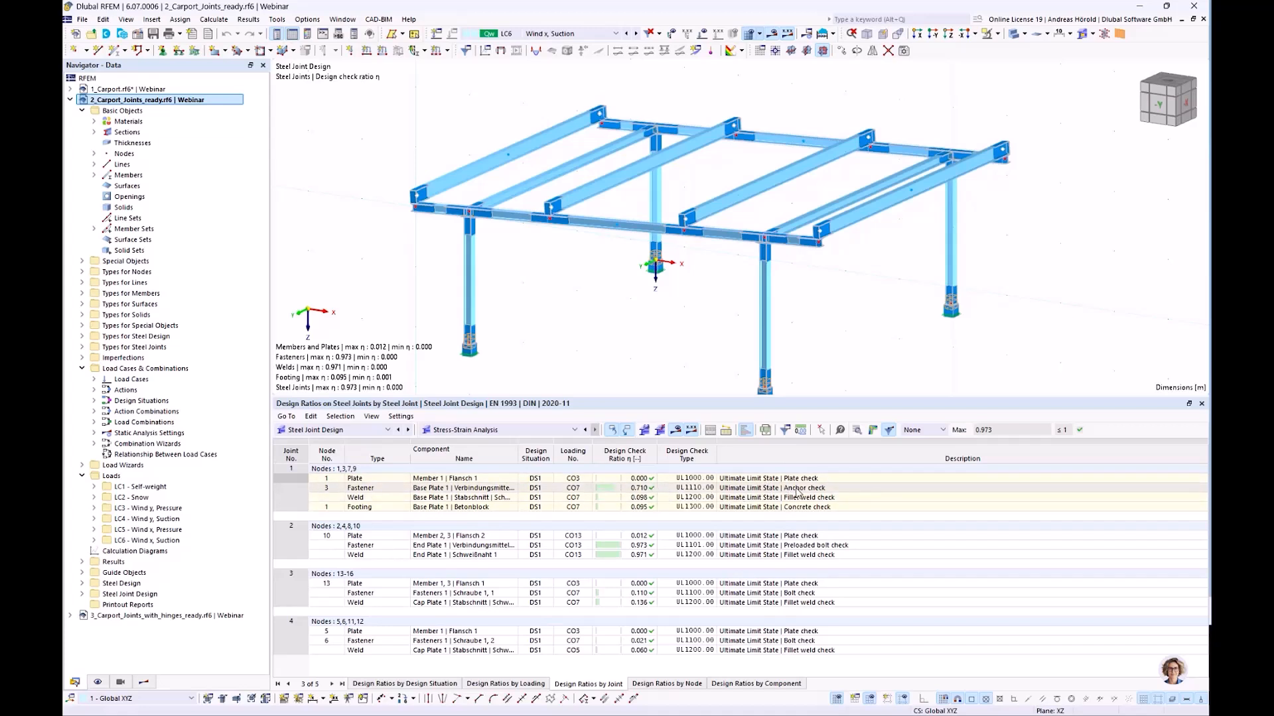
{"action": "left_click", "coordinate": [744, 508]}
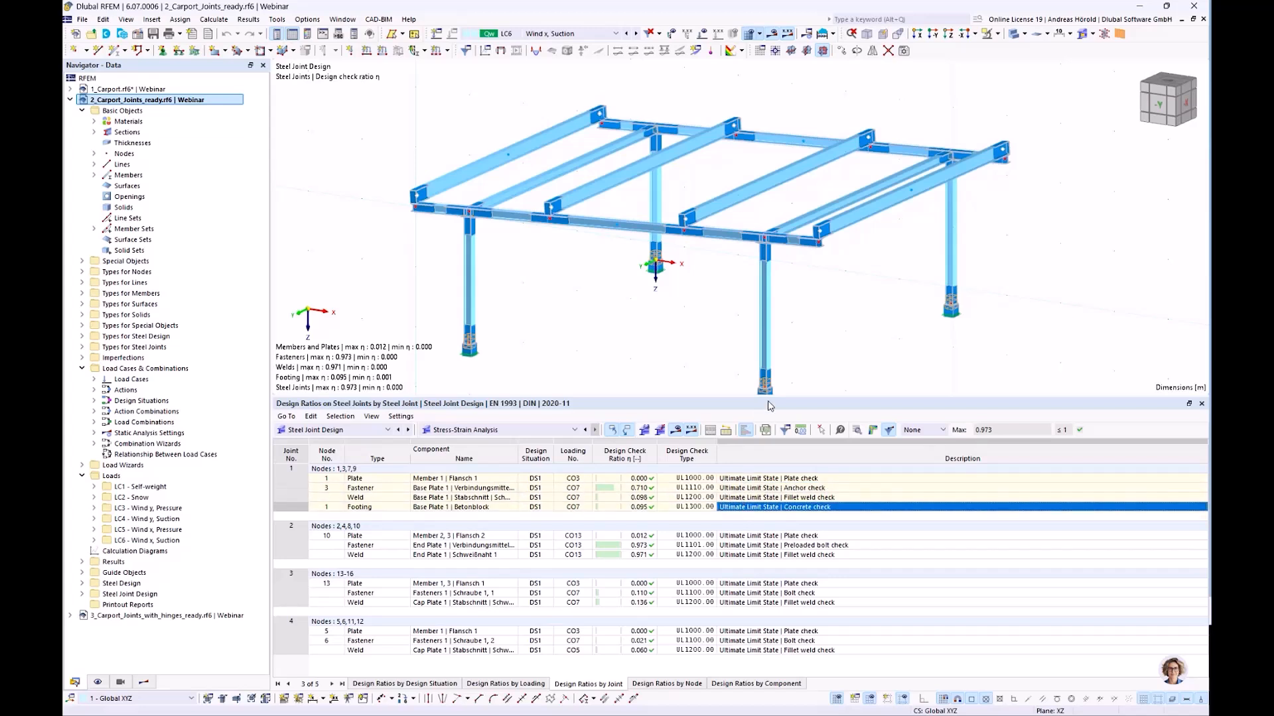
{"action": "left_click", "coordinate": [739, 537]}
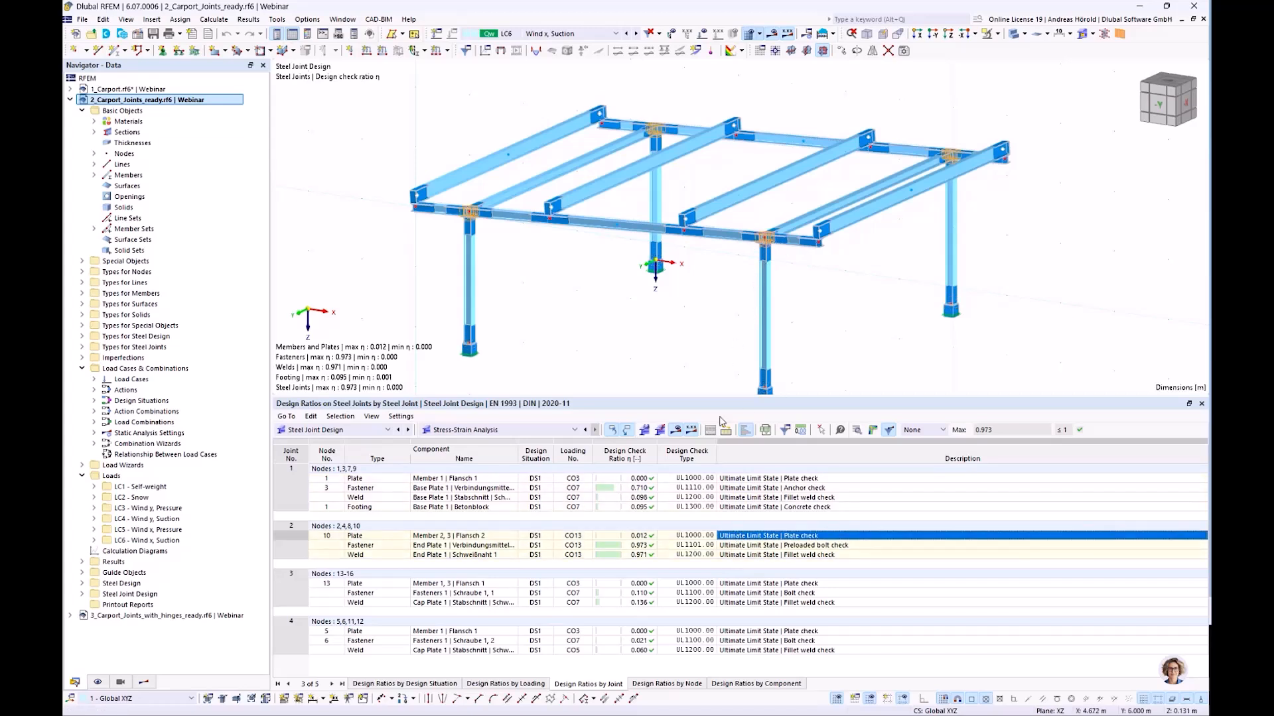
{"action": "left_click", "coordinate": [746, 547]}
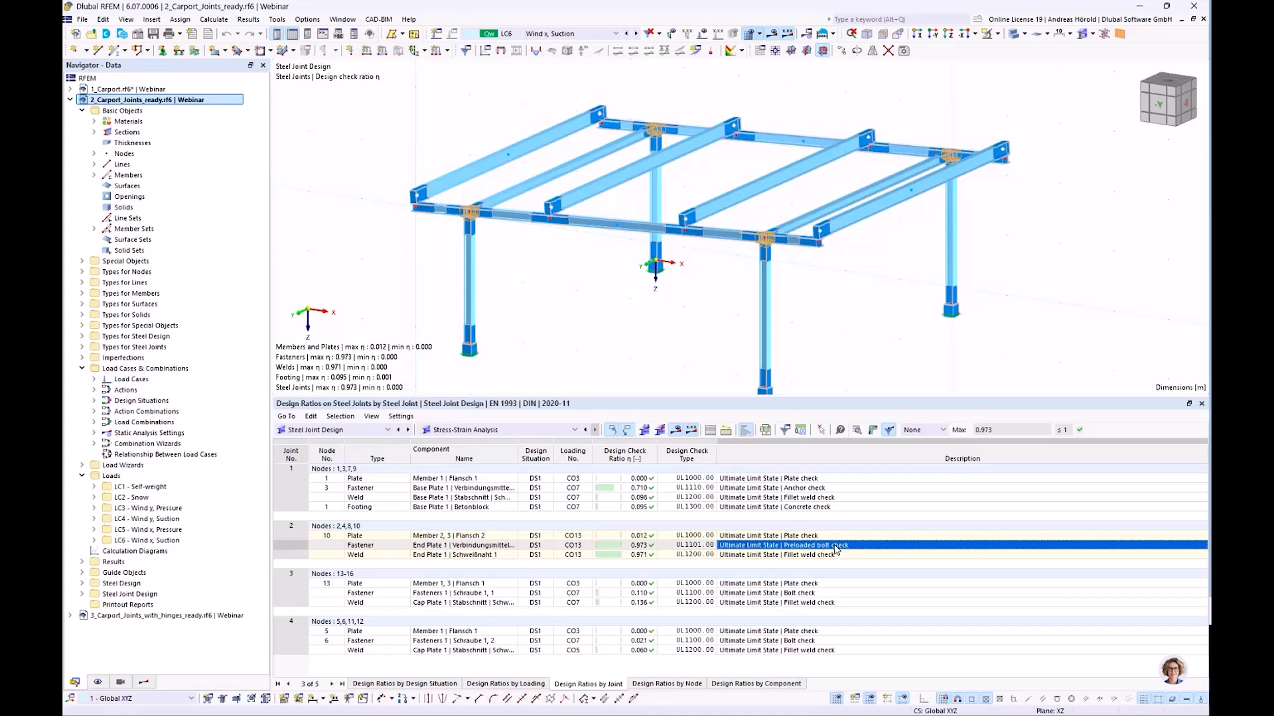
Examine the fillet weld check details of the end plate in joint 2, including the print options, and close them
{"action": "left_click", "coordinate": [743, 557]}
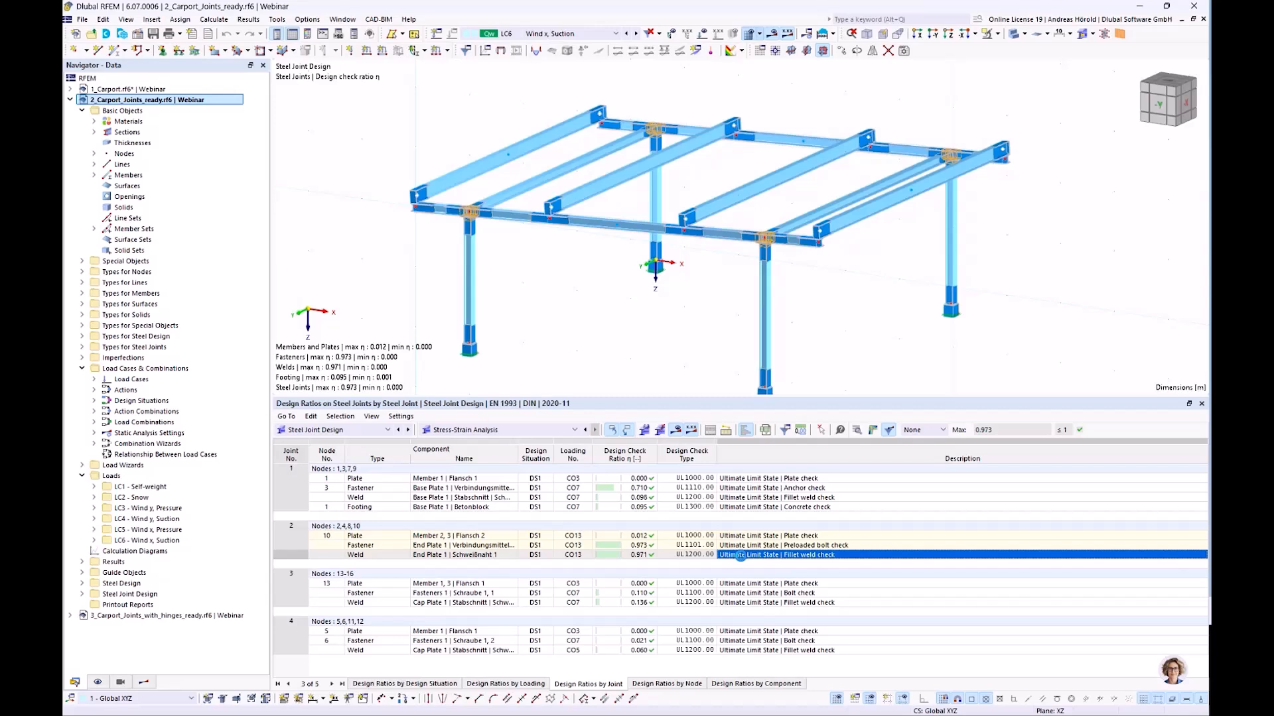
{"action": "double_click", "coordinate": [740, 556]}
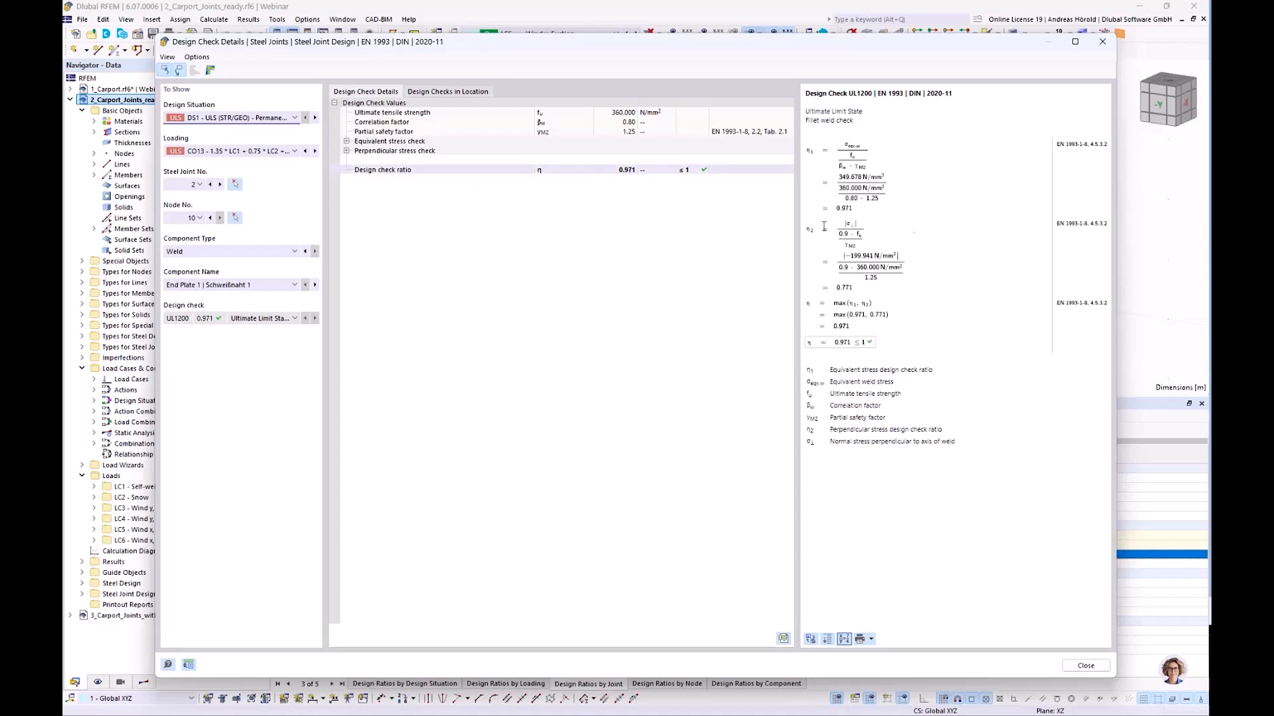
{"action": "left_click", "coordinate": [873, 639]}
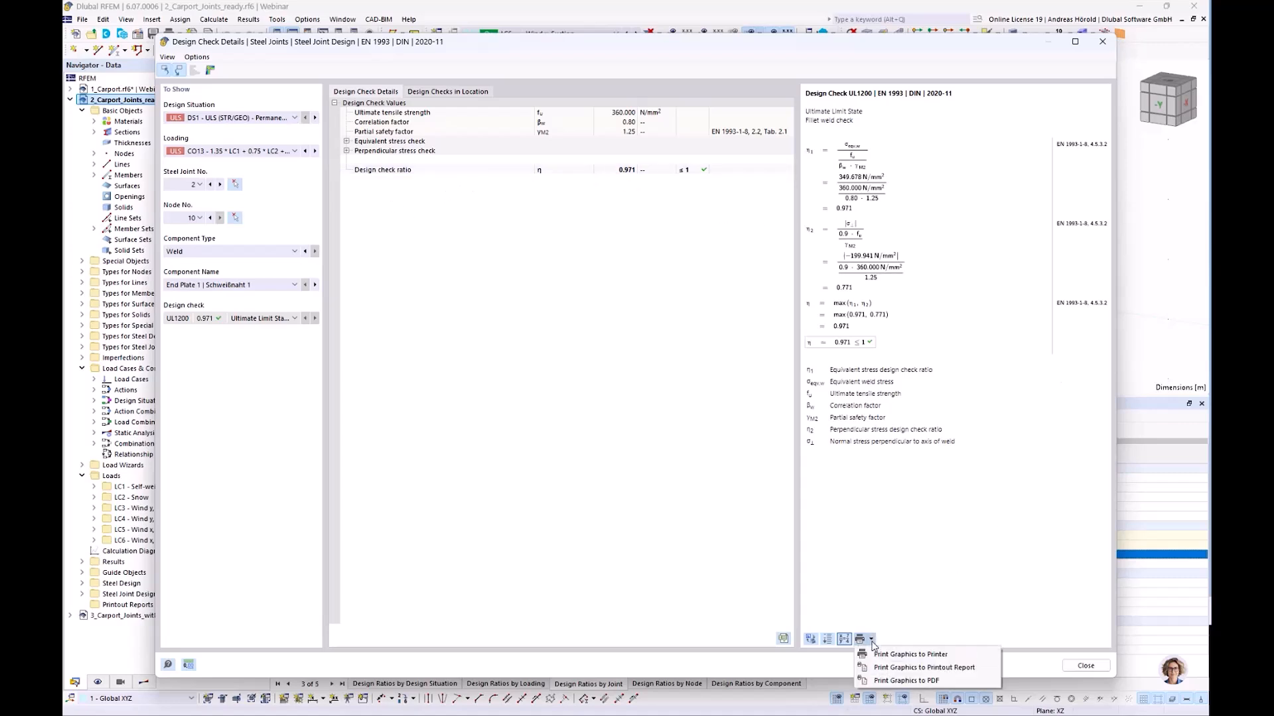
{"action": "left_click", "coordinate": [897, 550]}
{"action": "left_click", "coordinate": [1098, 44]}
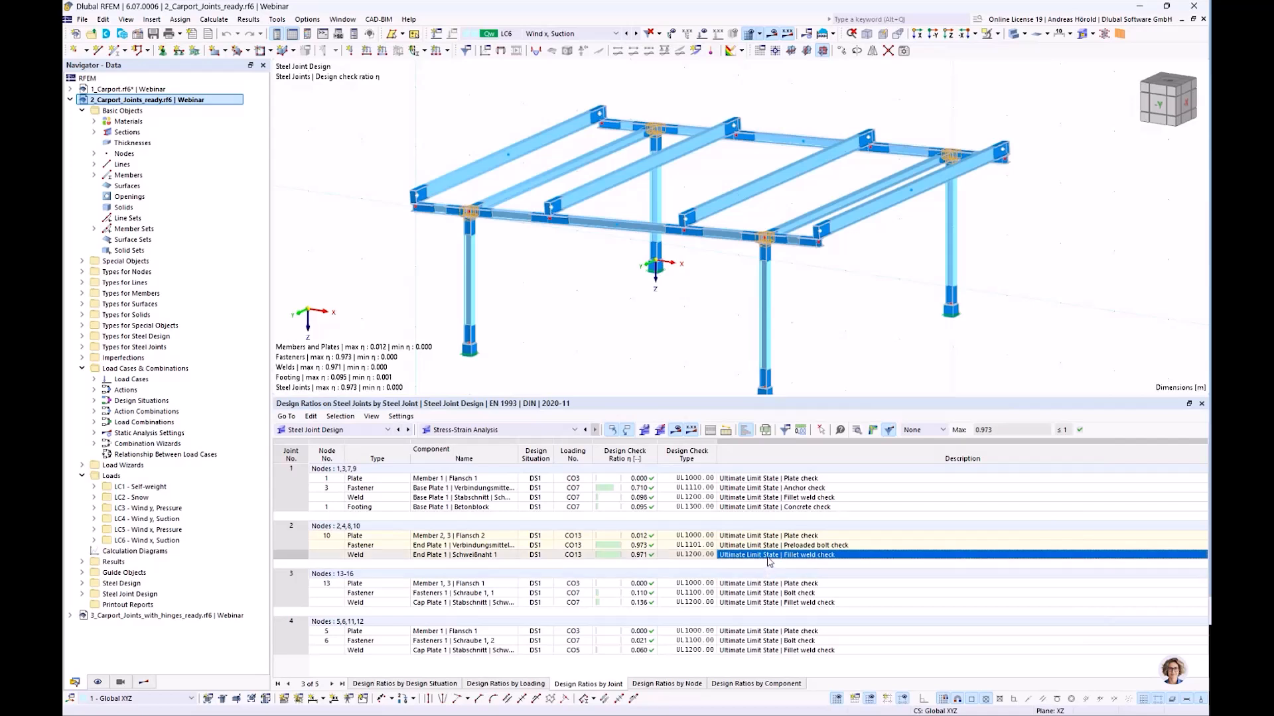
Open the preloaded bolt check details of joint 2 and examine the bearing, tension, punching shear and slip resistance formulas
{"action": "left_click", "coordinate": [771, 545]}
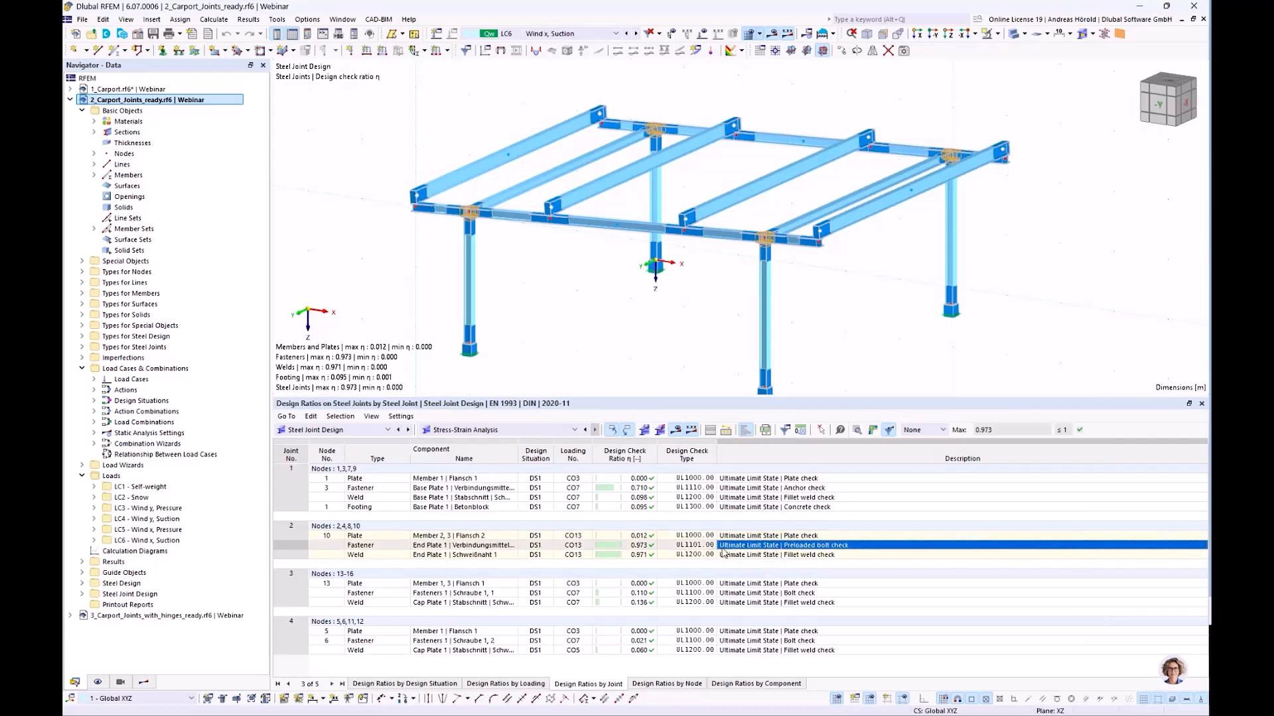
{"action": "left_click", "coordinate": [857, 430]}
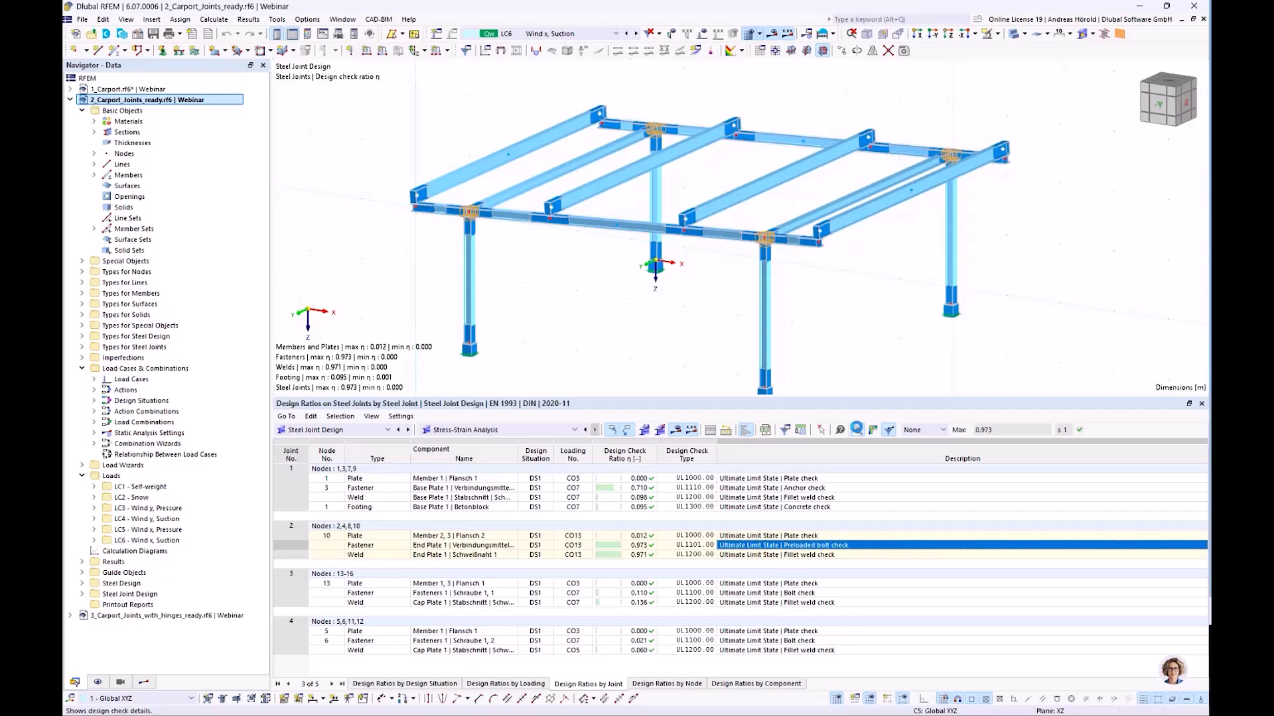
{"action": "left_click", "coordinate": [856, 430]}
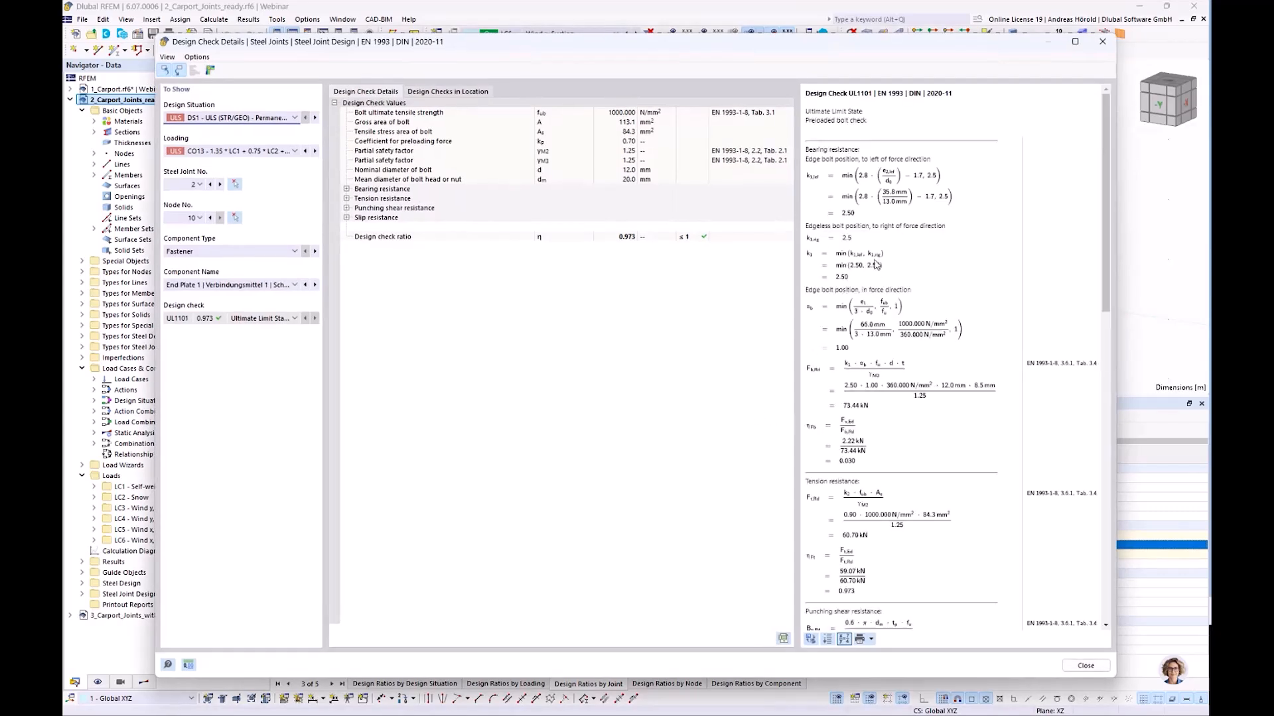
{"action": "scroll", "coordinate": [874, 264], "scroll_direction": "down", "scroll_amount": 5}
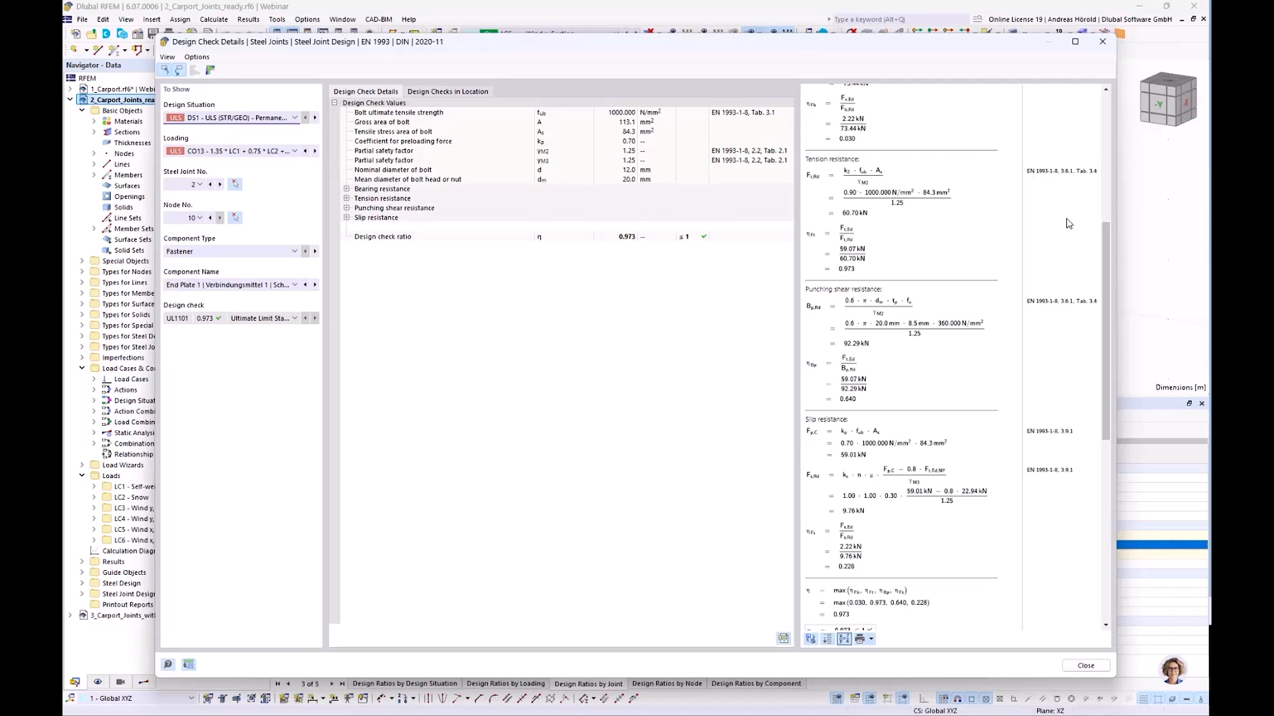
{"action": "scroll", "coordinate": [1050, 231], "scroll_direction": "down", "scroll_amount": 2}
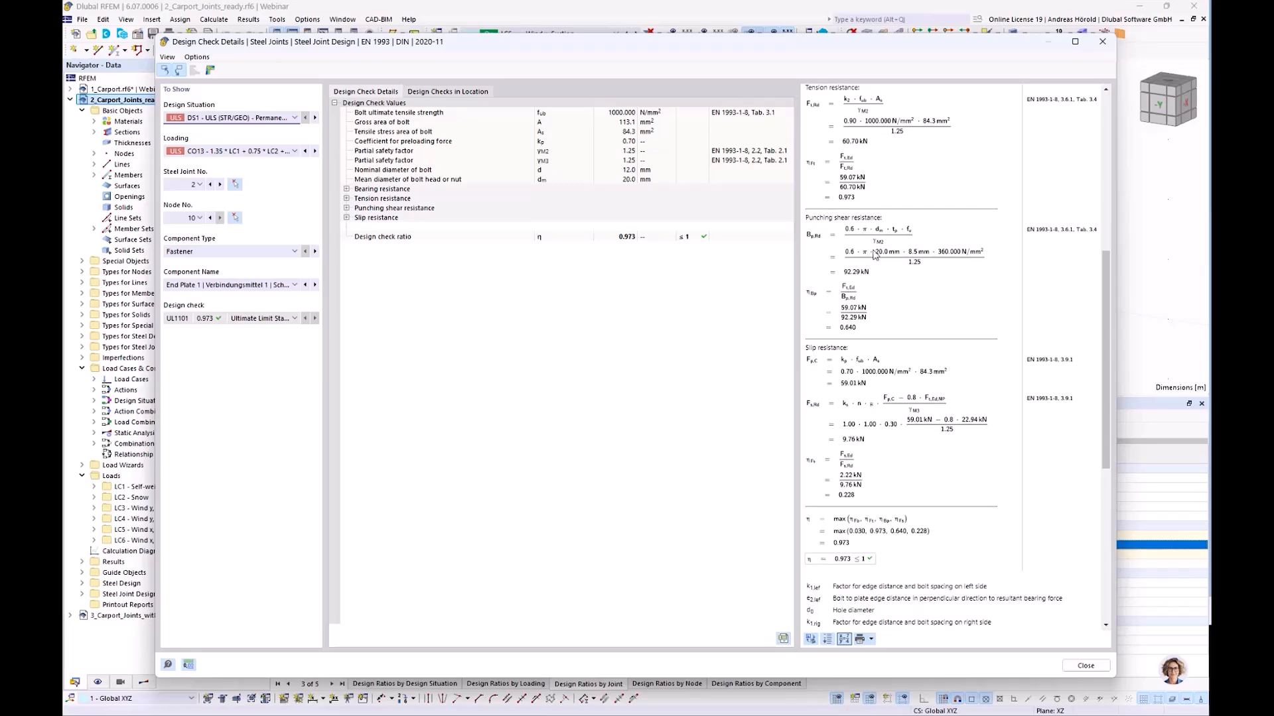
{"action": "scroll", "coordinate": [868, 325], "scroll_direction": "down", "scroll_amount": 8}
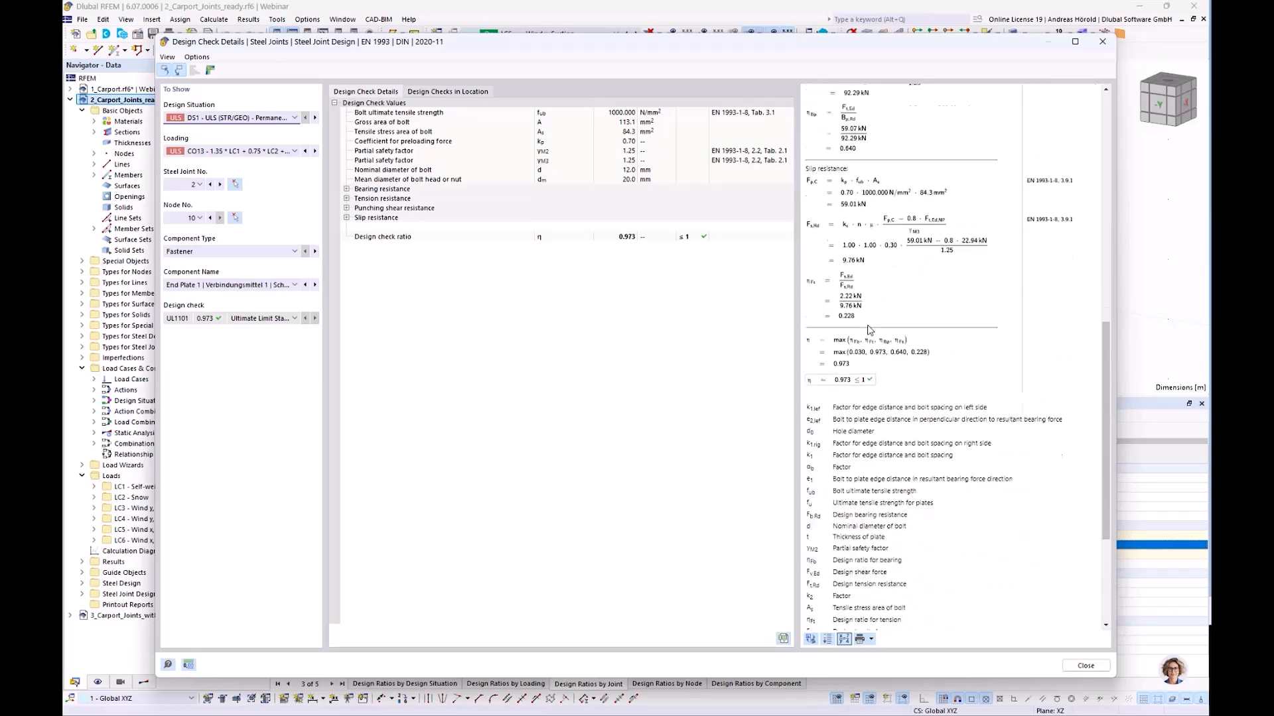
{"action": "scroll", "coordinate": [868, 325], "scroll_direction": "up", "scroll_amount": 10}
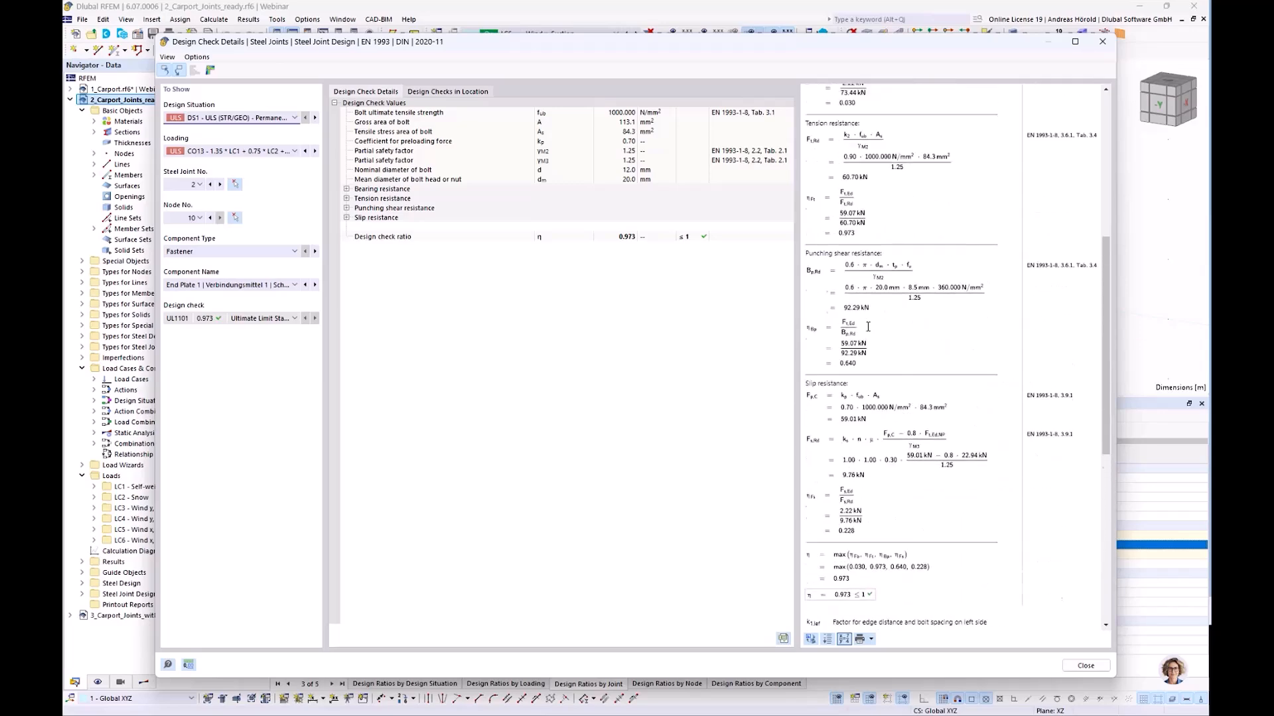
Open the plate check details of joint 2 and show its graphical joint results with only Flansch 2 of Member 2, 3
{"action": "left_click", "coordinate": [1102, 41]}
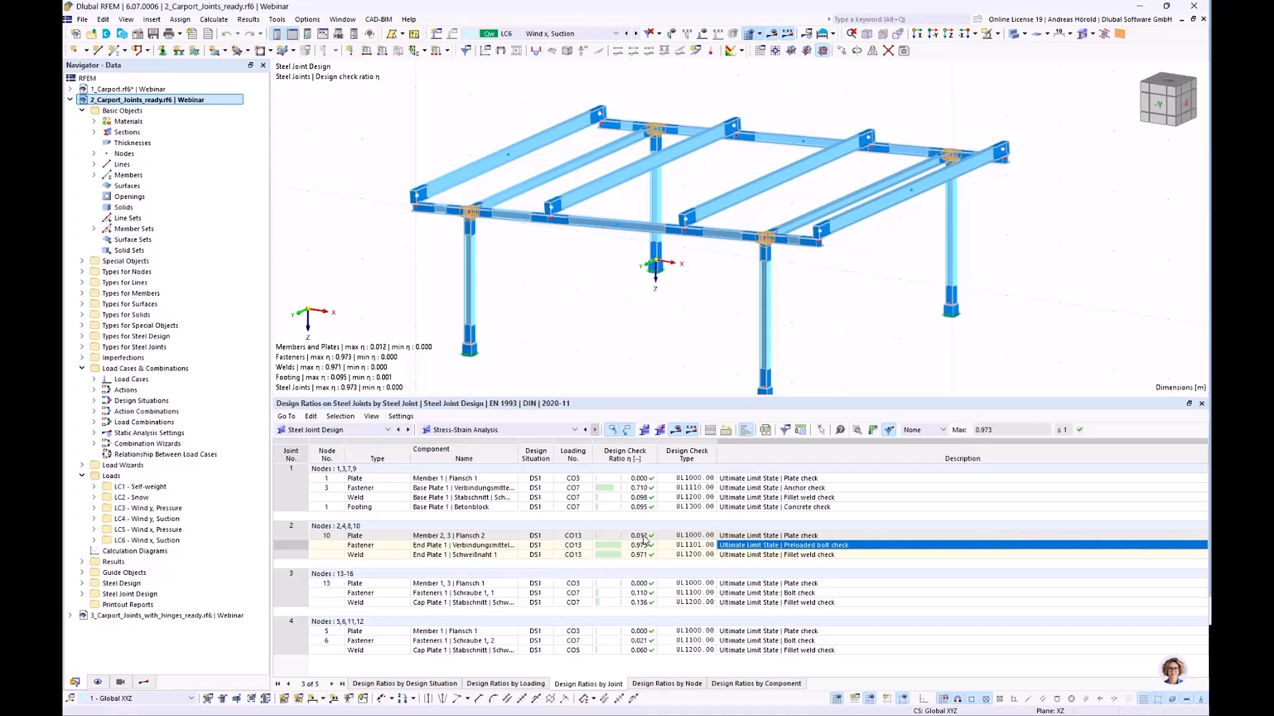
{"action": "left_click", "coordinate": [750, 537]}
{"action": "double_click", "coordinate": [751, 537]}
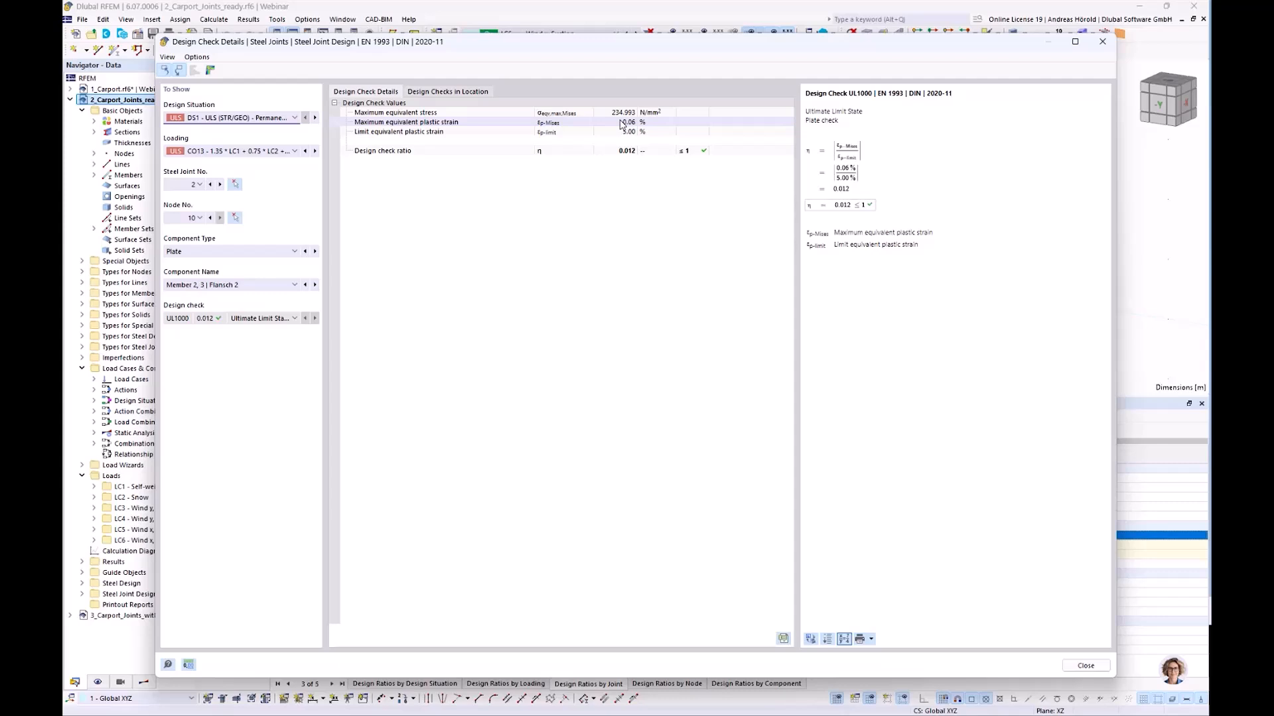
{"action": "left_click", "coordinate": [210, 71]}
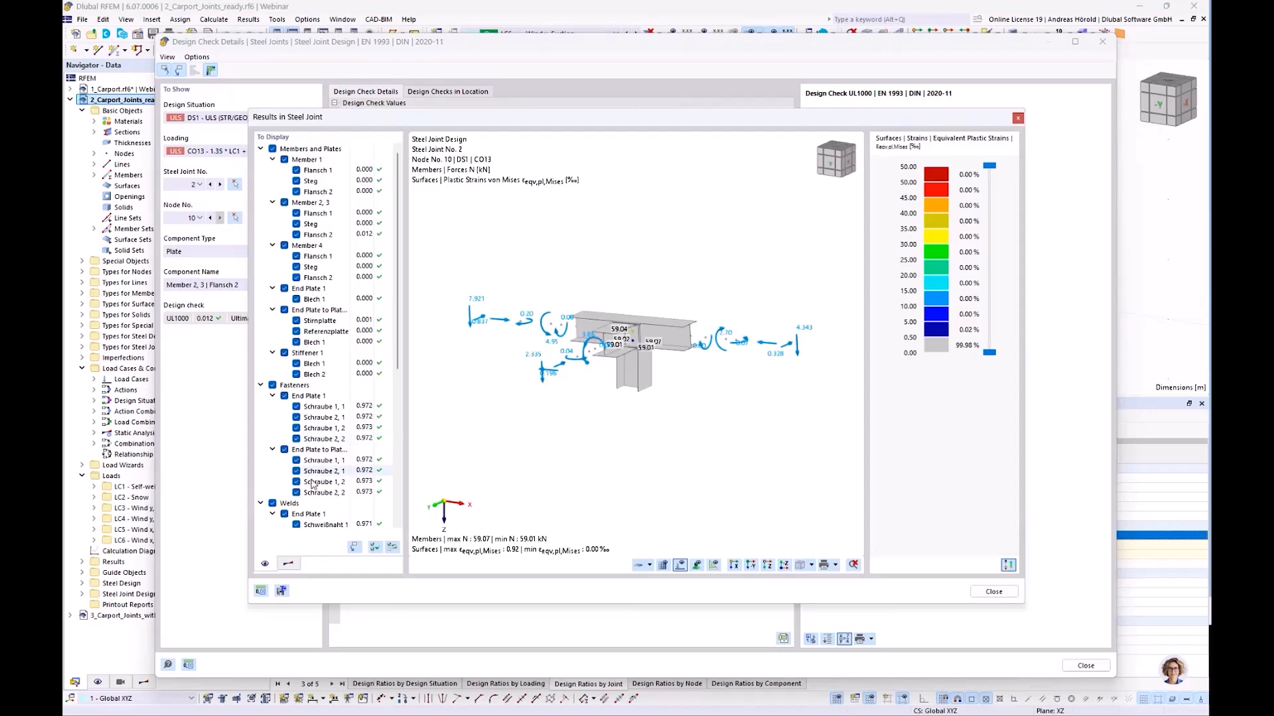
{"action": "left_click", "coordinate": [354, 548]}
Examine the plastic strains on Flansch 2 of joint 2, focusing on the area around the bolt holes
{"action": "middle_click_drag", "start_coordinate": [526, 404], "coordinate": [634, 424], "text": "ctrl"}
{"action": "scroll", "coordinate": [637, 407], "scroll_direction": "up", "scroll_amount": 5}
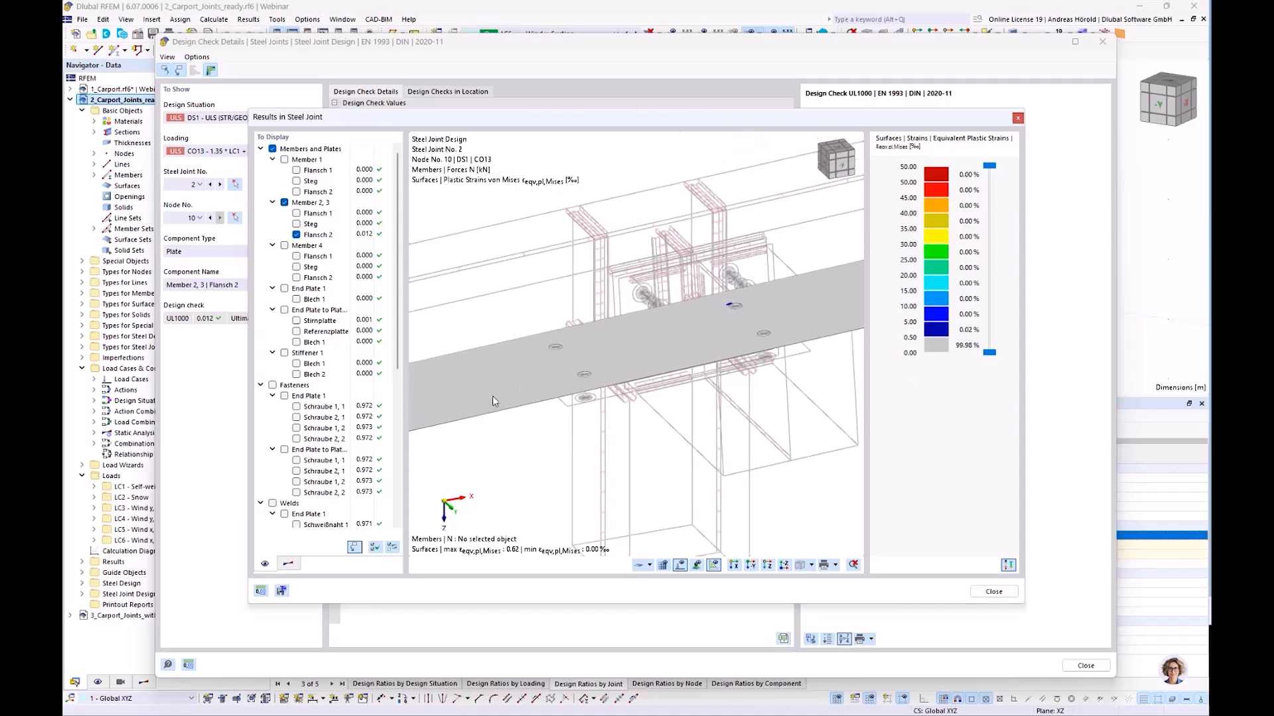
{"action": "scroll", "coordinate": [492, 391], "scroll_direction": "down", "scroll_amount": 3}
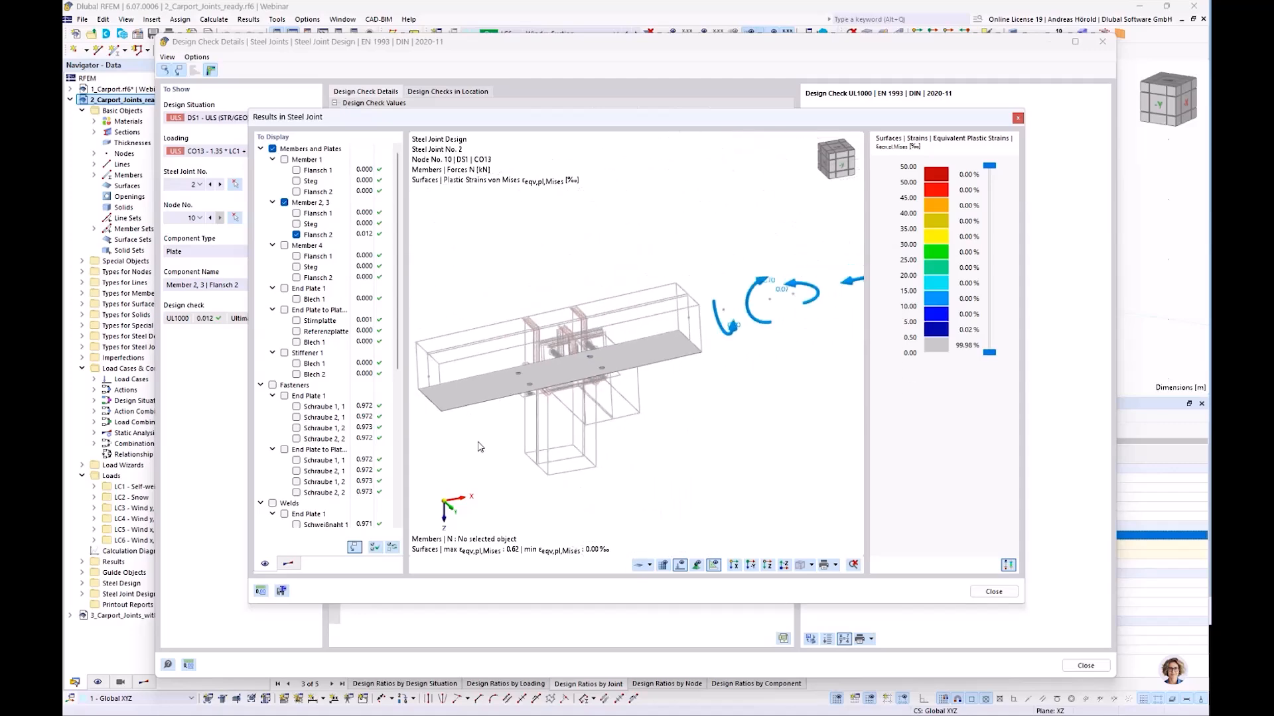
{"action": "scroll", "coordinate": [599, 367], "scroll_direction": "up", "scroll_amount": 8}
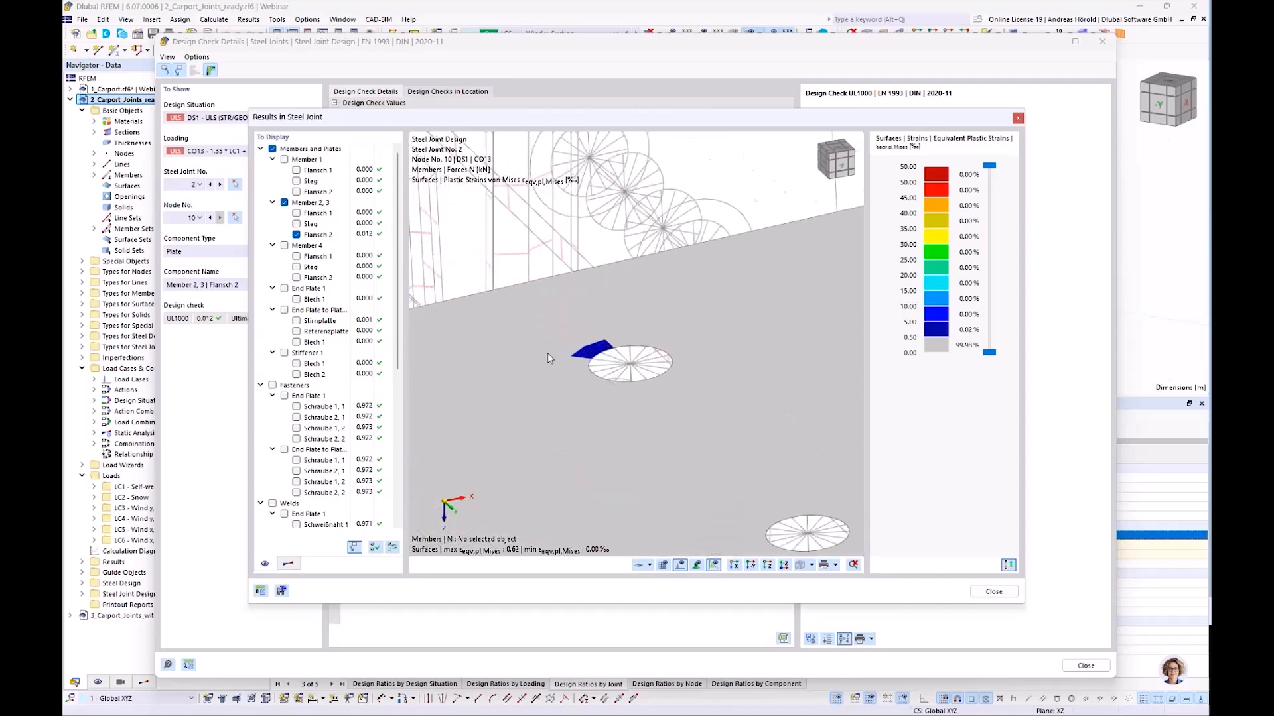
{"action": "scroll", "coordinate": [659, 332], "scroll_direction": "down", "scroll_amount": 2}
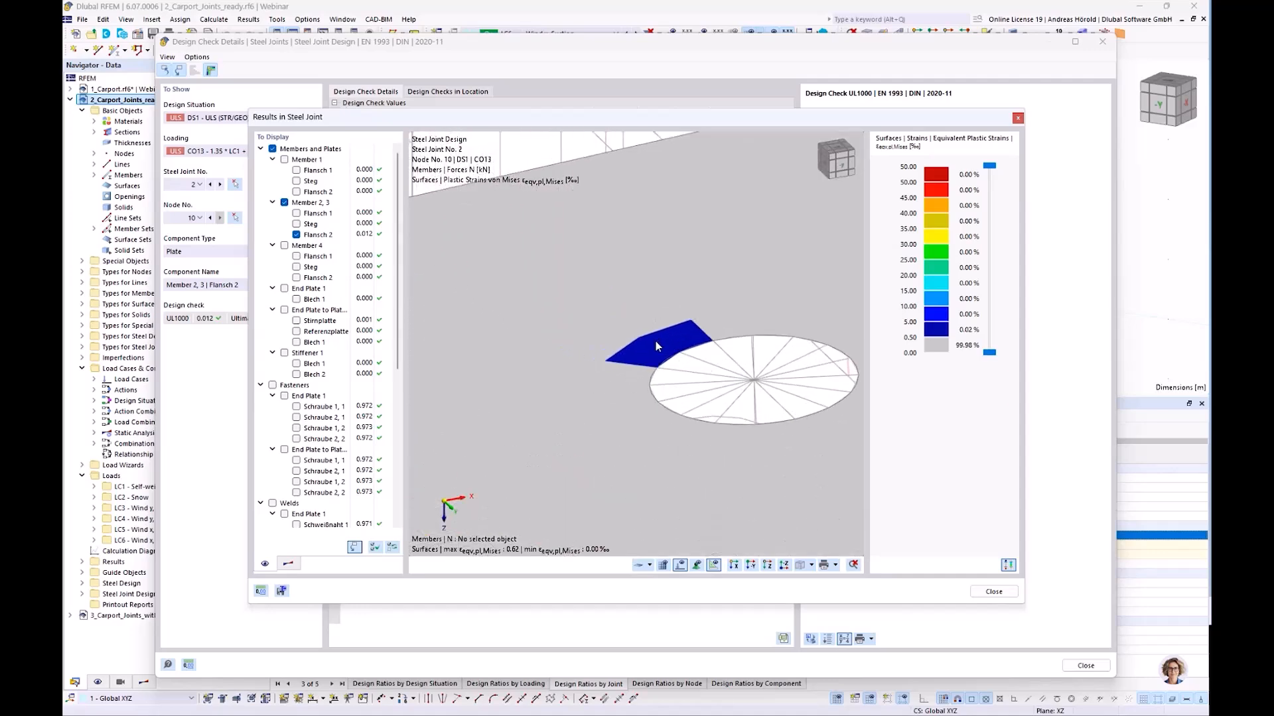
{"action": "scroll", "coordinate": [655, 341], "scroll_direction": "down", "scroll_amount": 2}
{"action": "scroll", "coordinate": [656, 345], "scroll_direction": "down", "scroll_amount": 1}
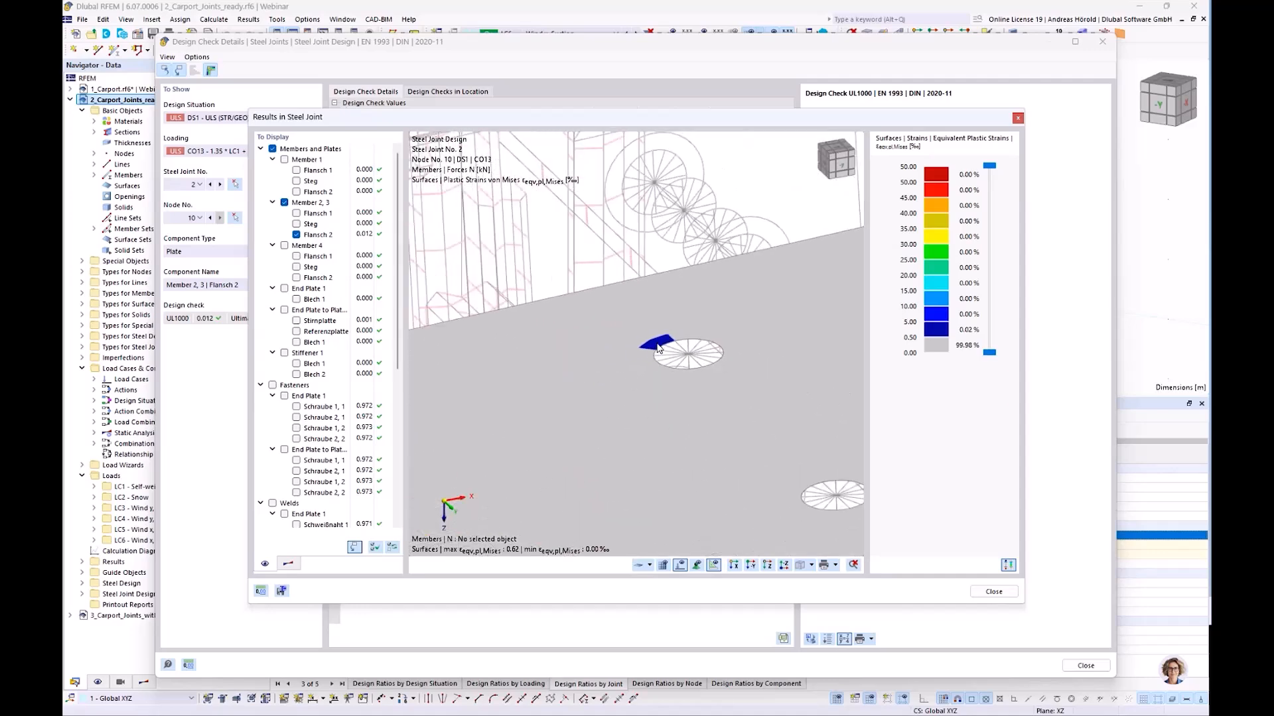
{"action": "scroll", "coordinate": [659, 347], "scroll_direction": "down", "scroll_amount": 3}
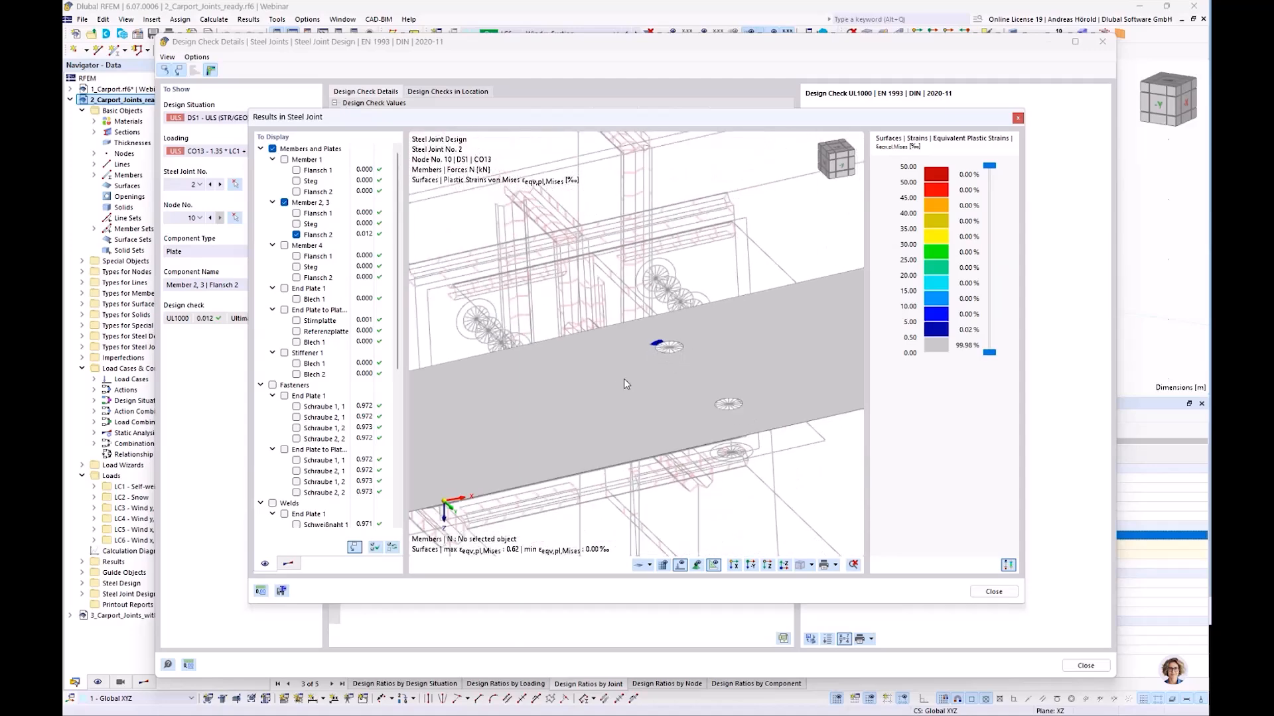
{"action": "middle_click_drag", "start_coordinate": [623, 378], "coordinate": [666, 348]}
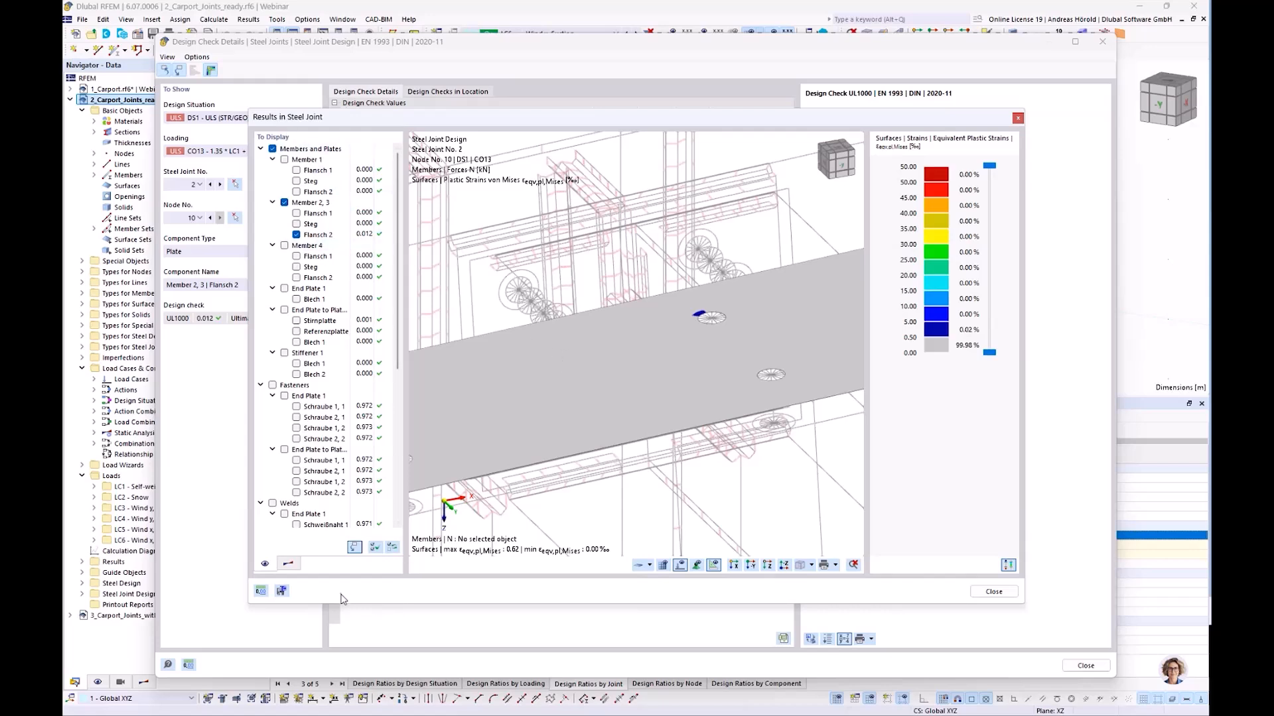
Display the equivalent stress on Flansch 2 and examine its distribution around the bolt holes
{"action": "left_click", "coordinate": [288, 564]}
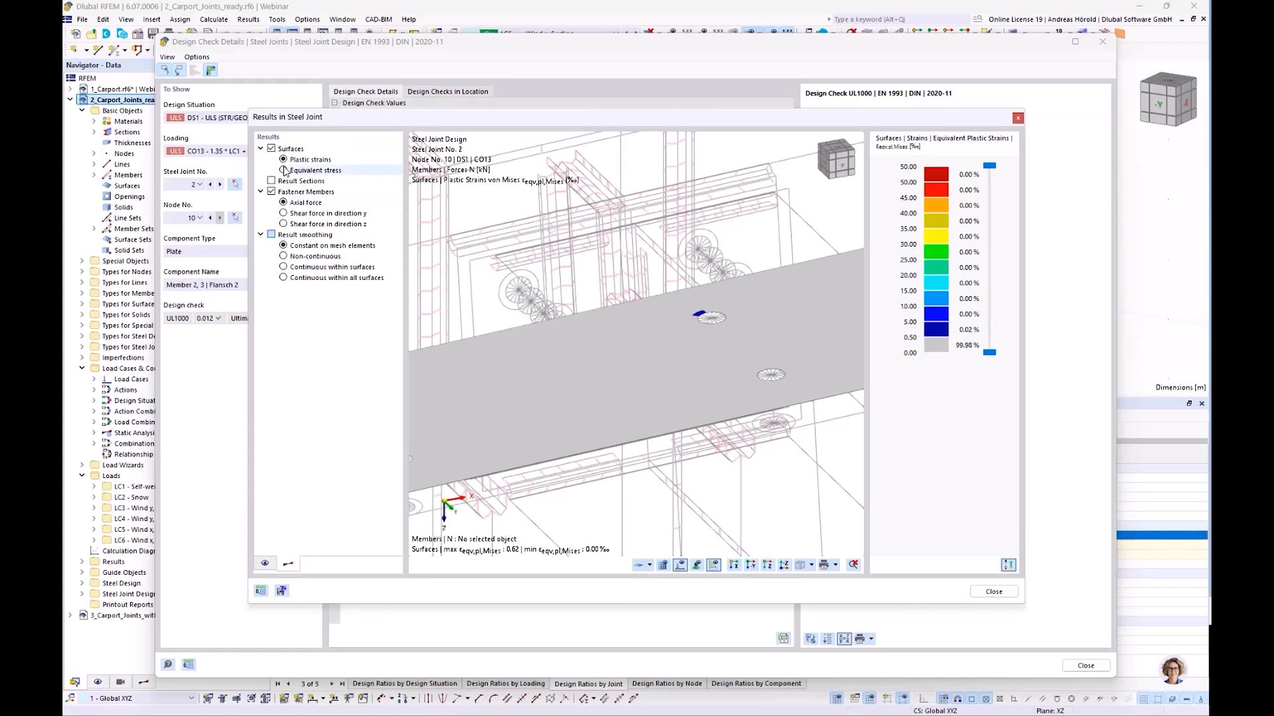
{"action": "left_click", "coordinate": [284, 170]}
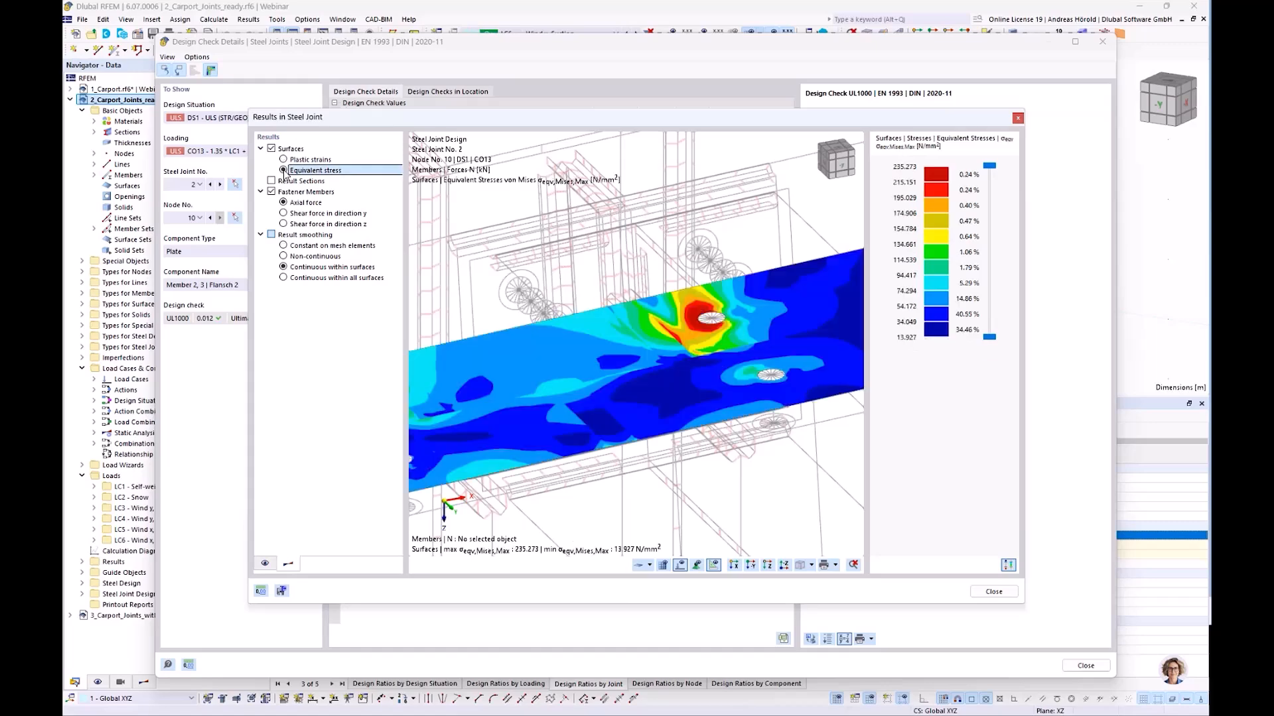
{"action": "scroll", "coordinate": [689, 356], "scroll_direction": "down", "scroll_amount": 3}
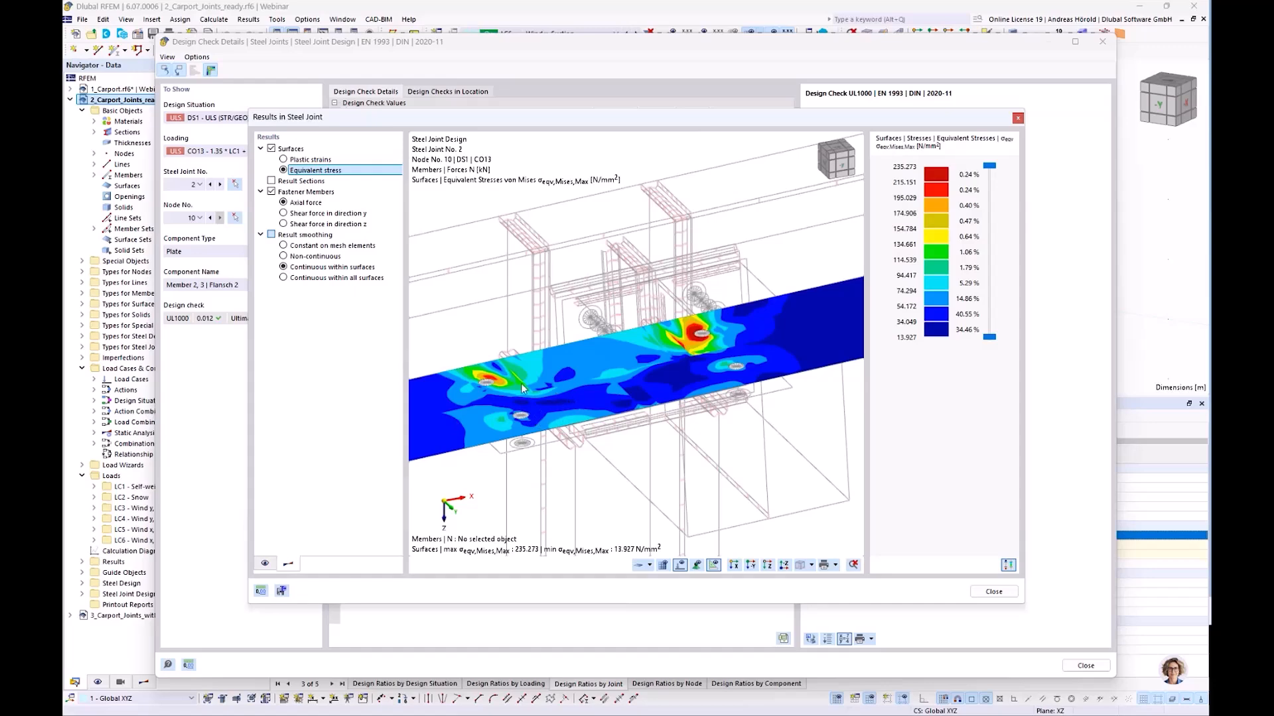
{"action": "scroll", "coordinate": [690, 425], "scroll_direction": "up", "scroll_amount": 4}
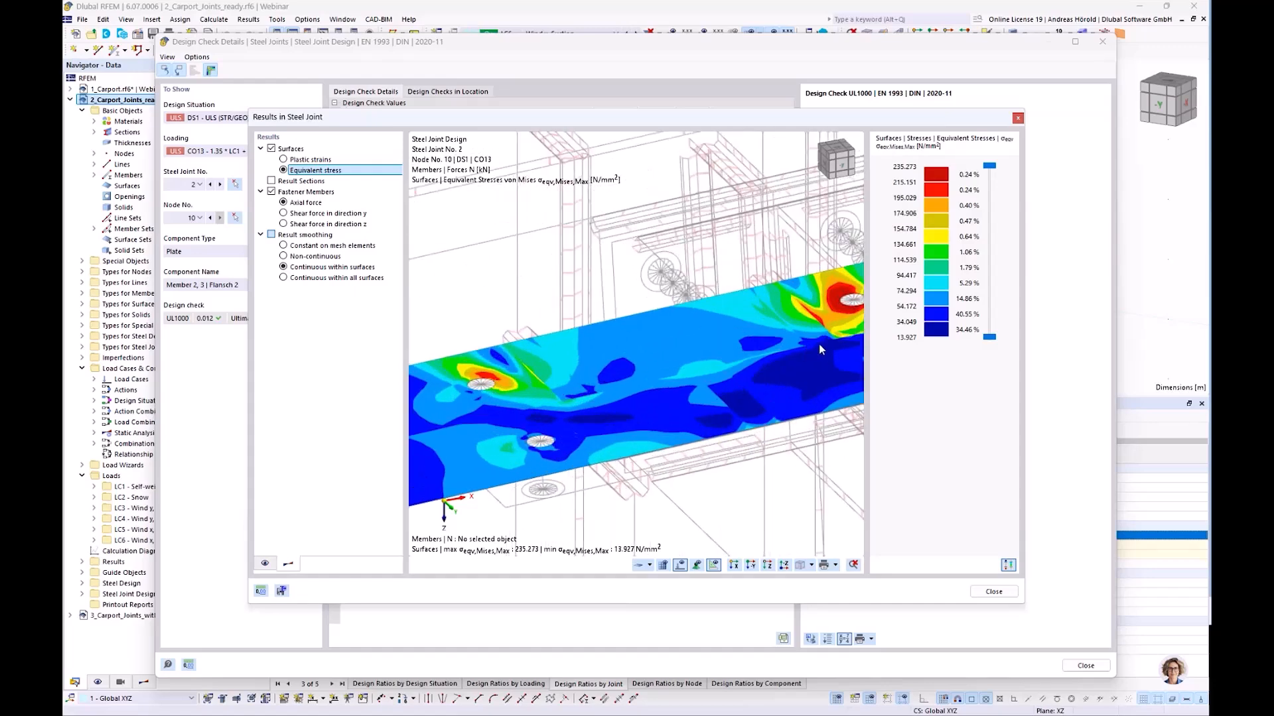
{"action": "scroll", "coordinate": [691, 422], "scroll_direction": "up", "scroll_amount": 6}
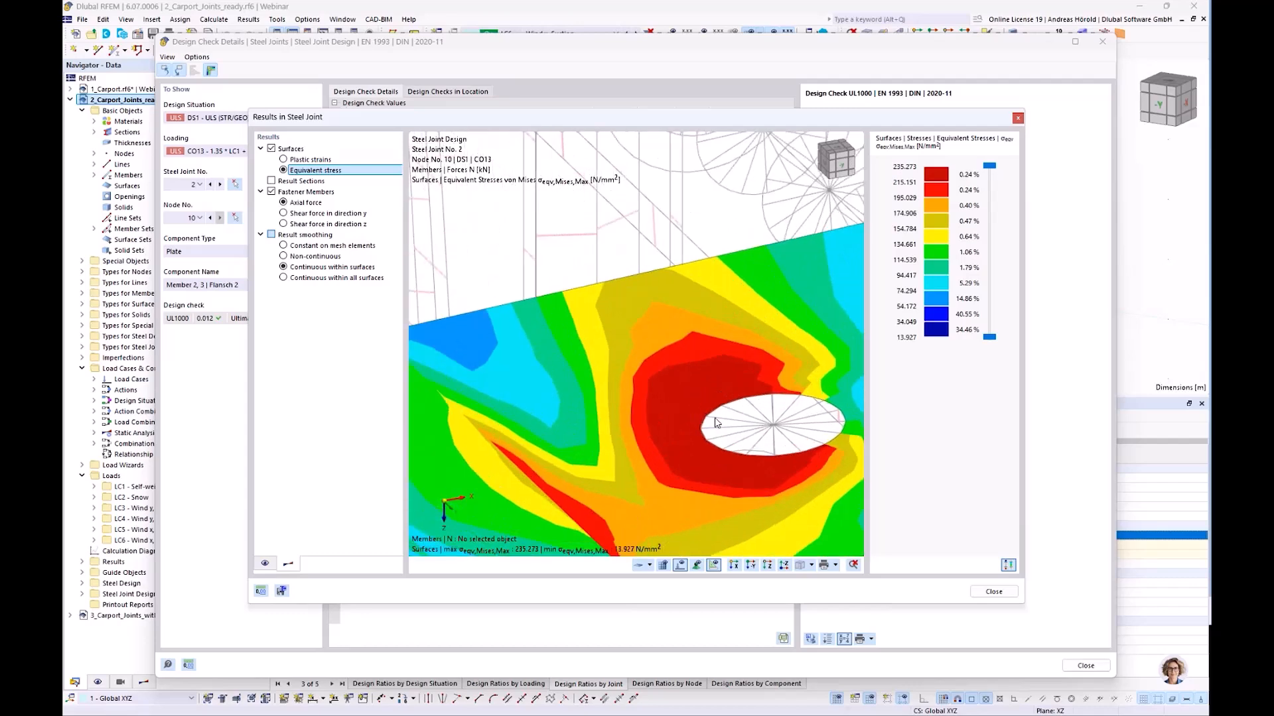
{"action": "scroll", "coordinate": [701, 423], "scroll_direction": "down", "scroll_amount": 5}
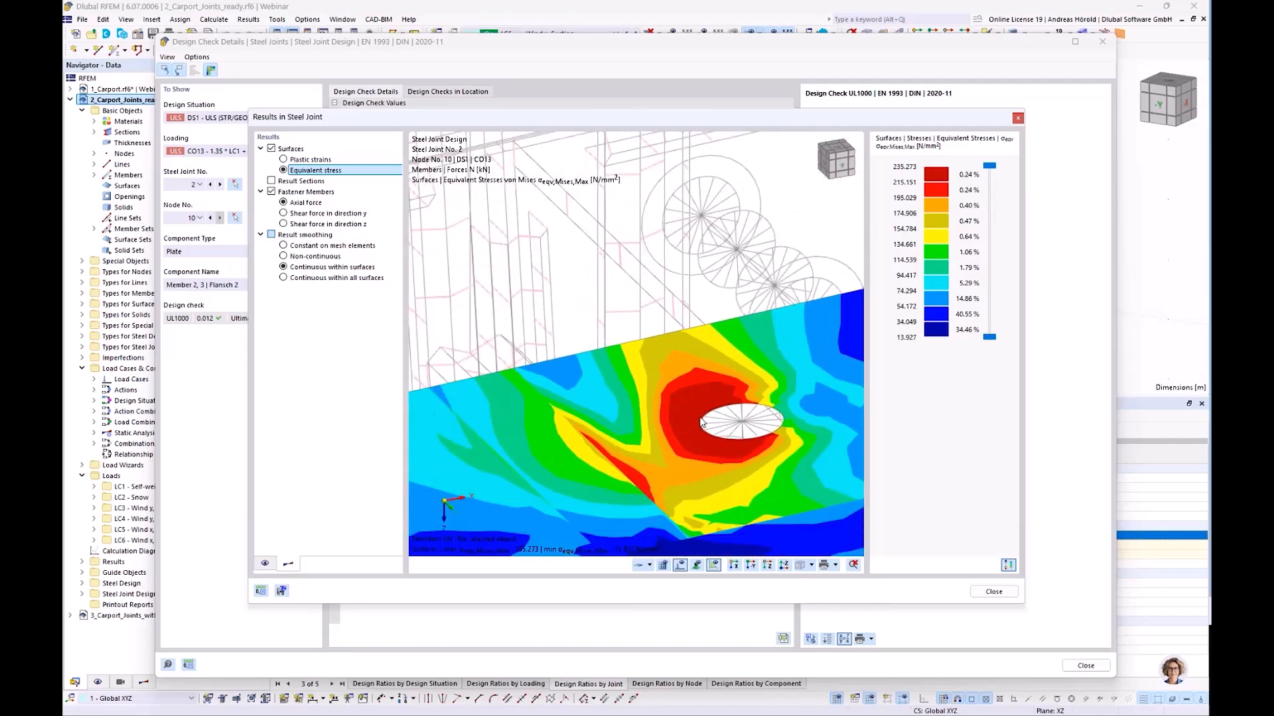
{"action": "scroll", "coordinate": [698, 422], "scroll_direction": "down", "scroll_amount": 5}
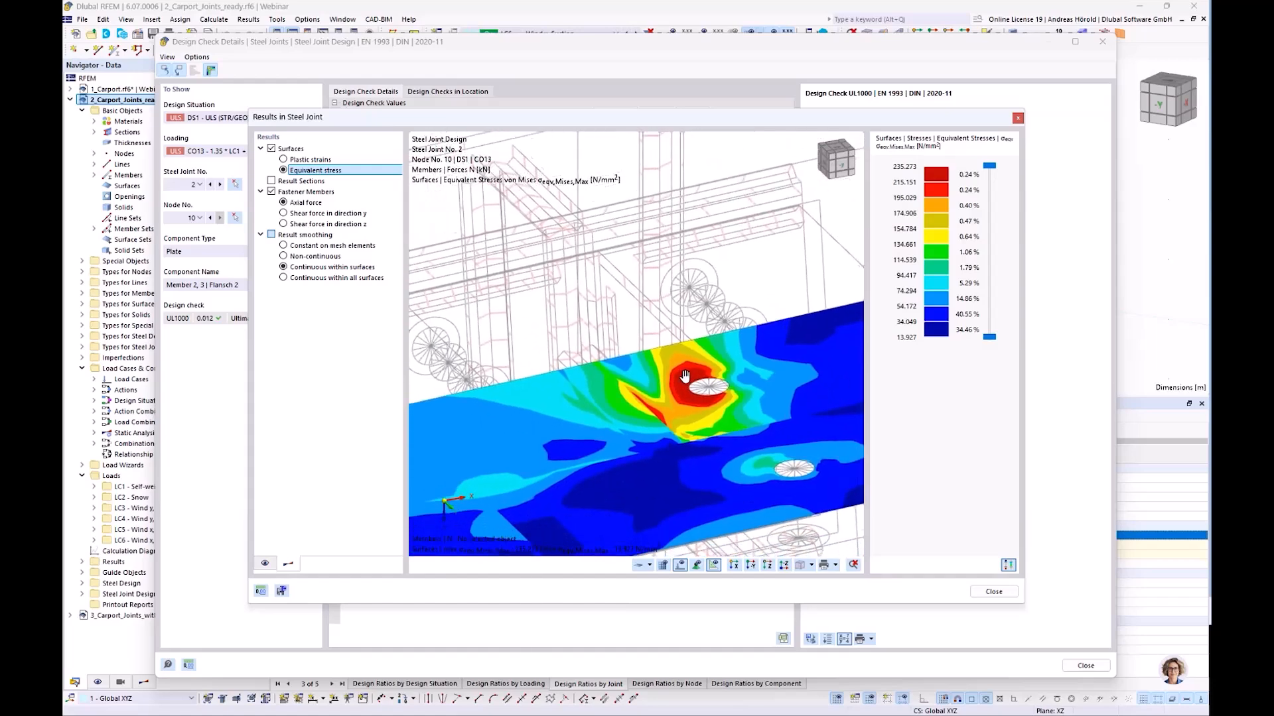
{"action": "scroll", "coordinate": [683, 377], "scroll_direction": "down", "scroll_amount": 2}
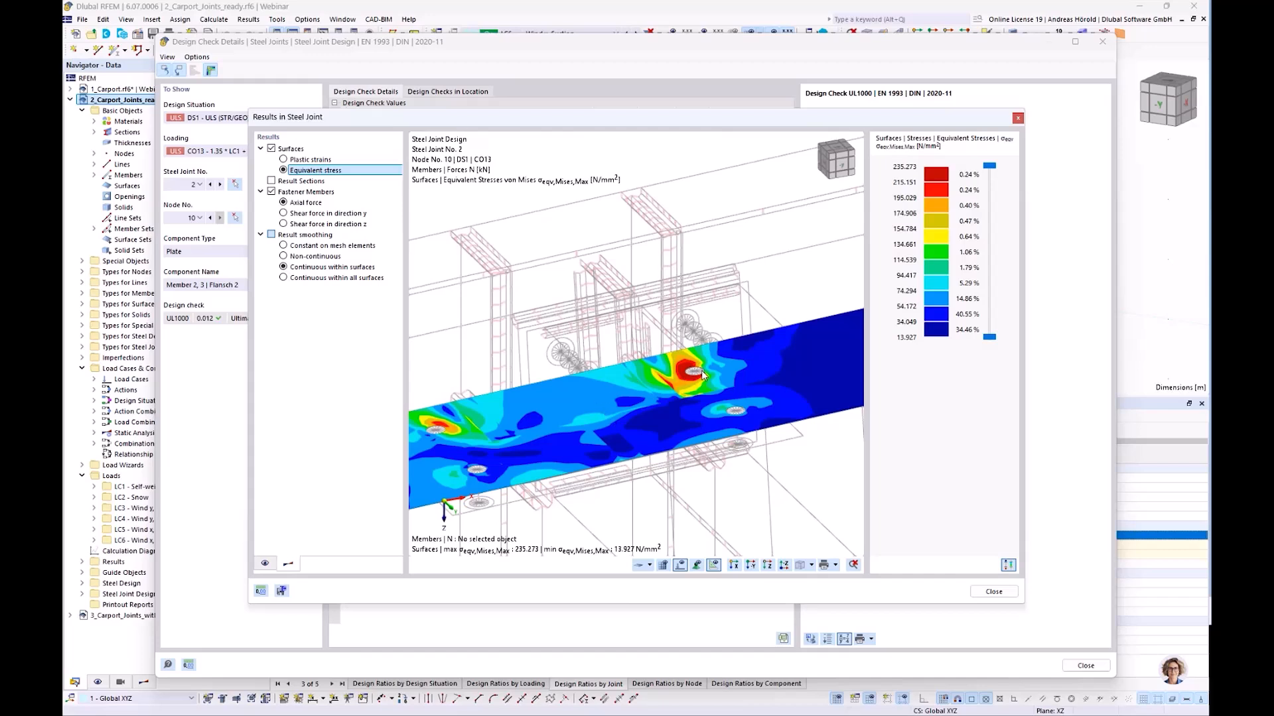
{"action": "middle_click_drag", "start_coordinate": [606, 416], "coordinate": [644, 411]}
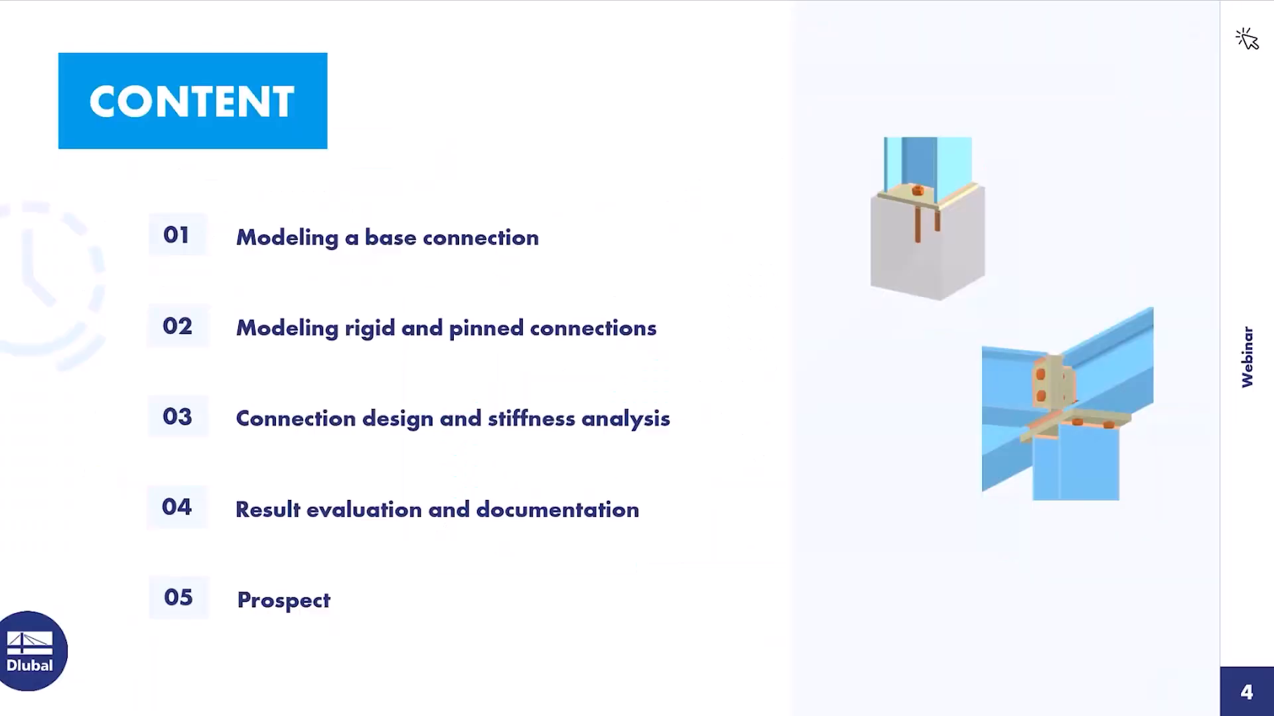
{"action": "left_click", "coordinate": [1105, 525]}
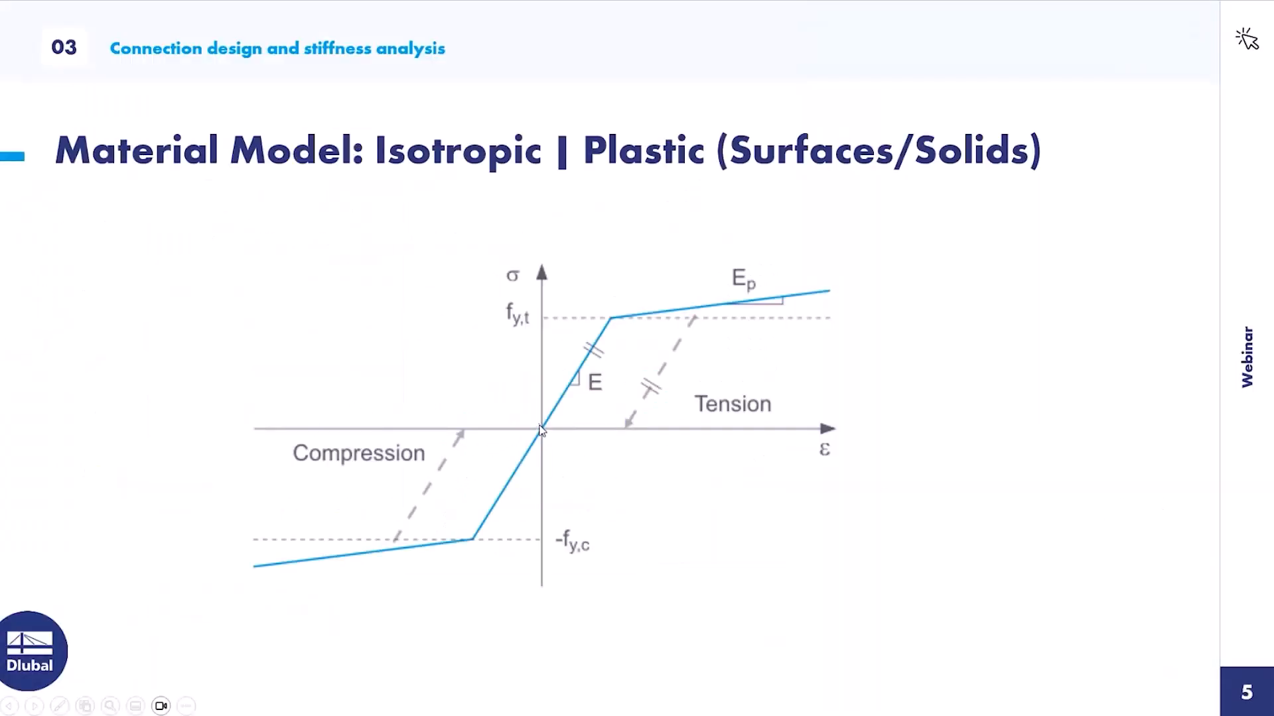
{"action": "left_click", "coordinate": [609, 328]}
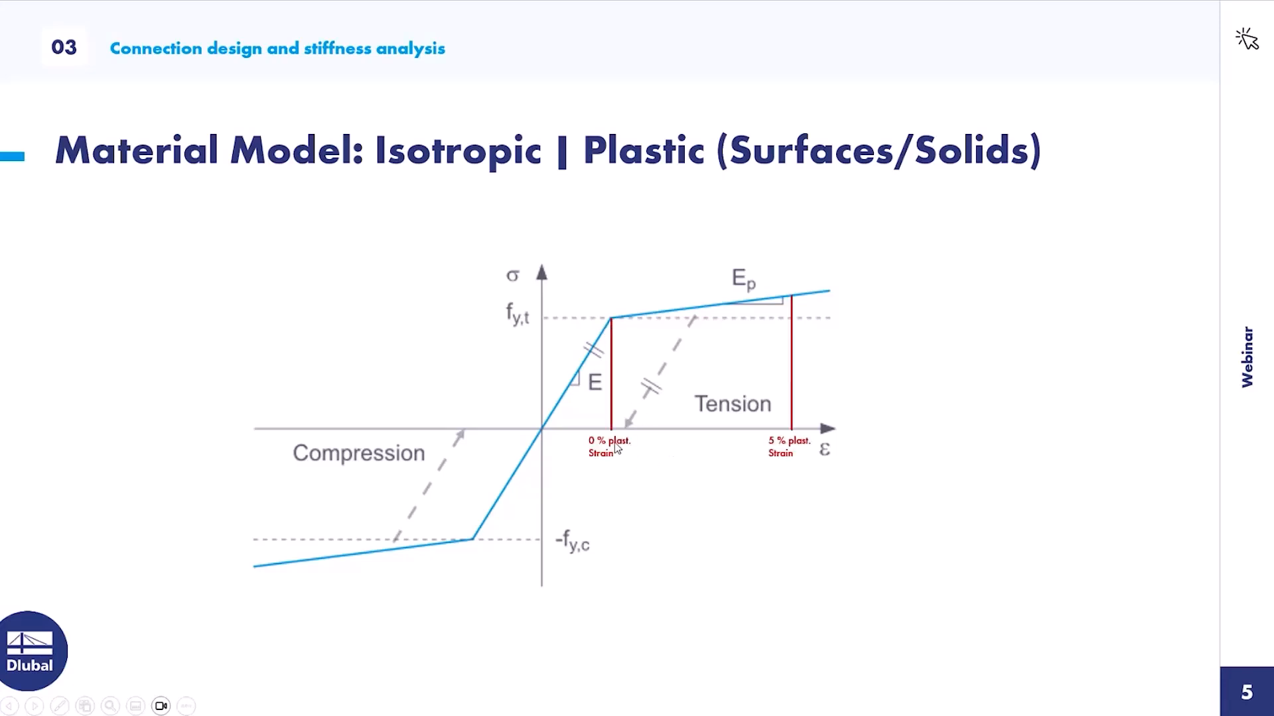
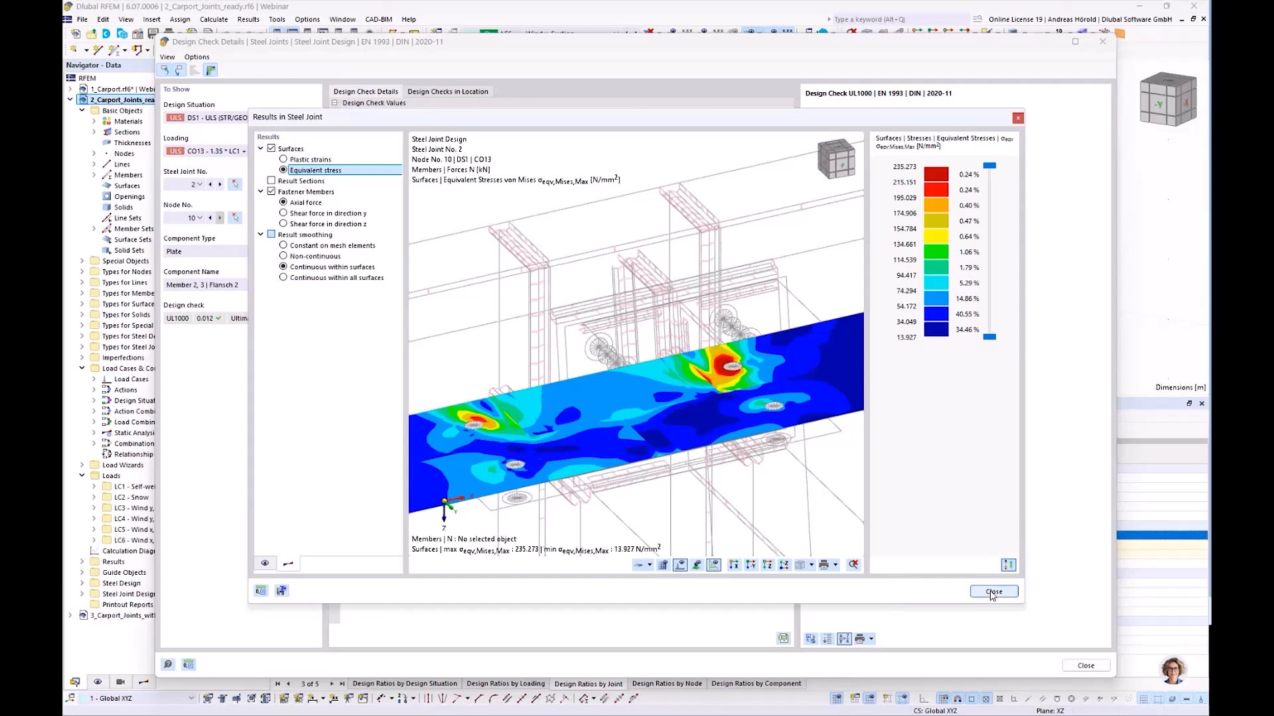
Close the plate check results and details, and display the Stiffness Analysis results of the steel joint design
{"action": "left_click", "coordinate": [993, 592]}
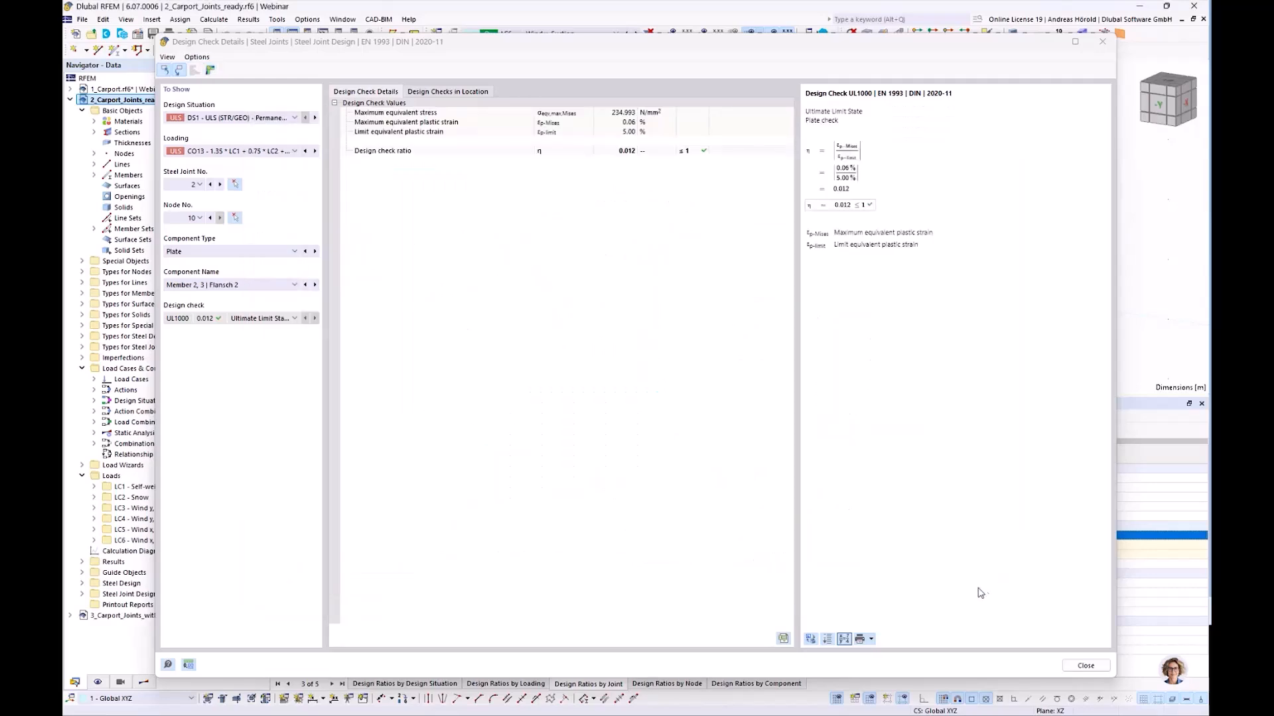
{"action": "left_click", "coordinate": [1077, 667]}
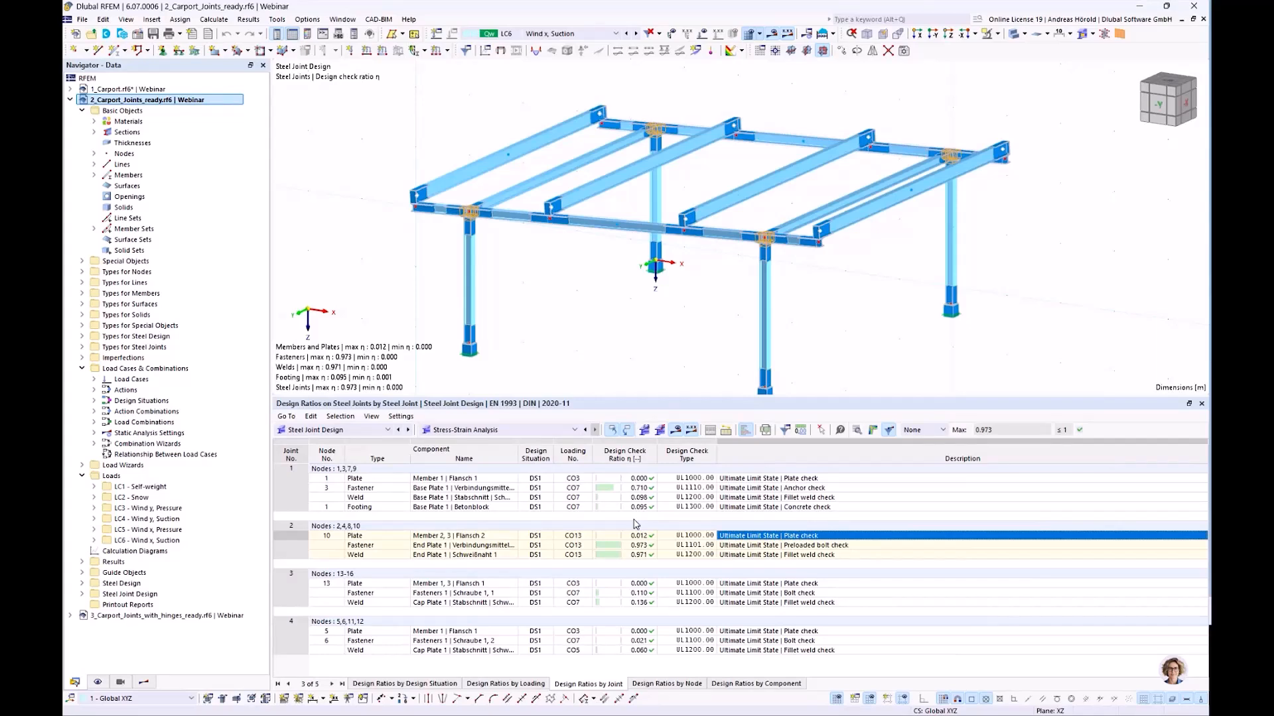
{"action": "left_click", "coordinate": [526, 432]}
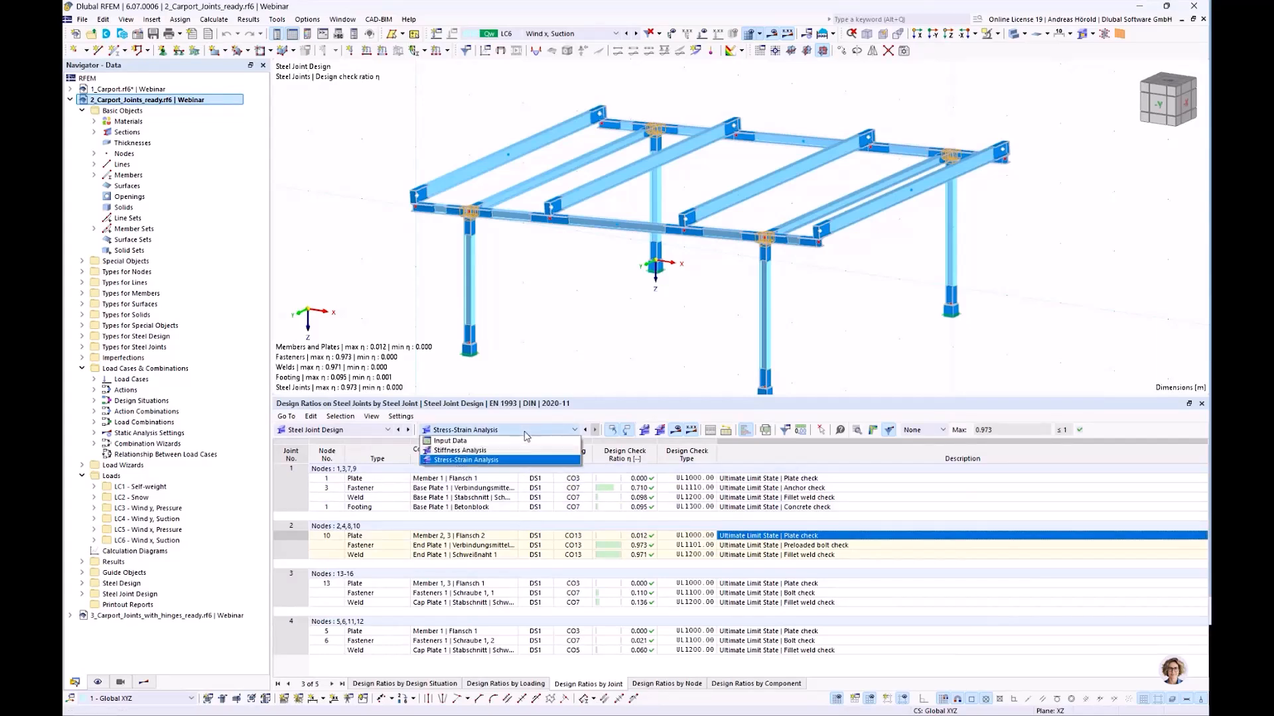
{"action": "left_click", "coordinate": [515, 452]}
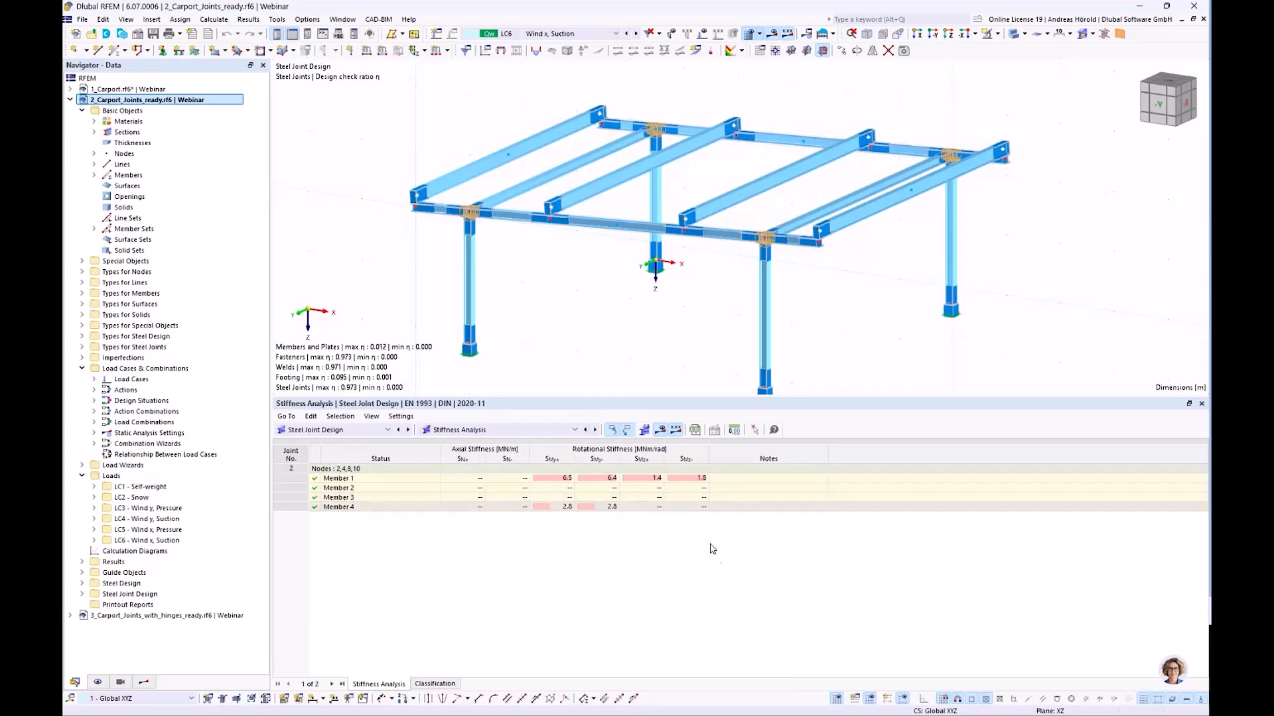
Examine the rotational stiffnesses of Member 1 and Member 4 in joint 2 alongside an enlarged view of the carport model
{"action": "left_click", "coordinate": [609, 479]}
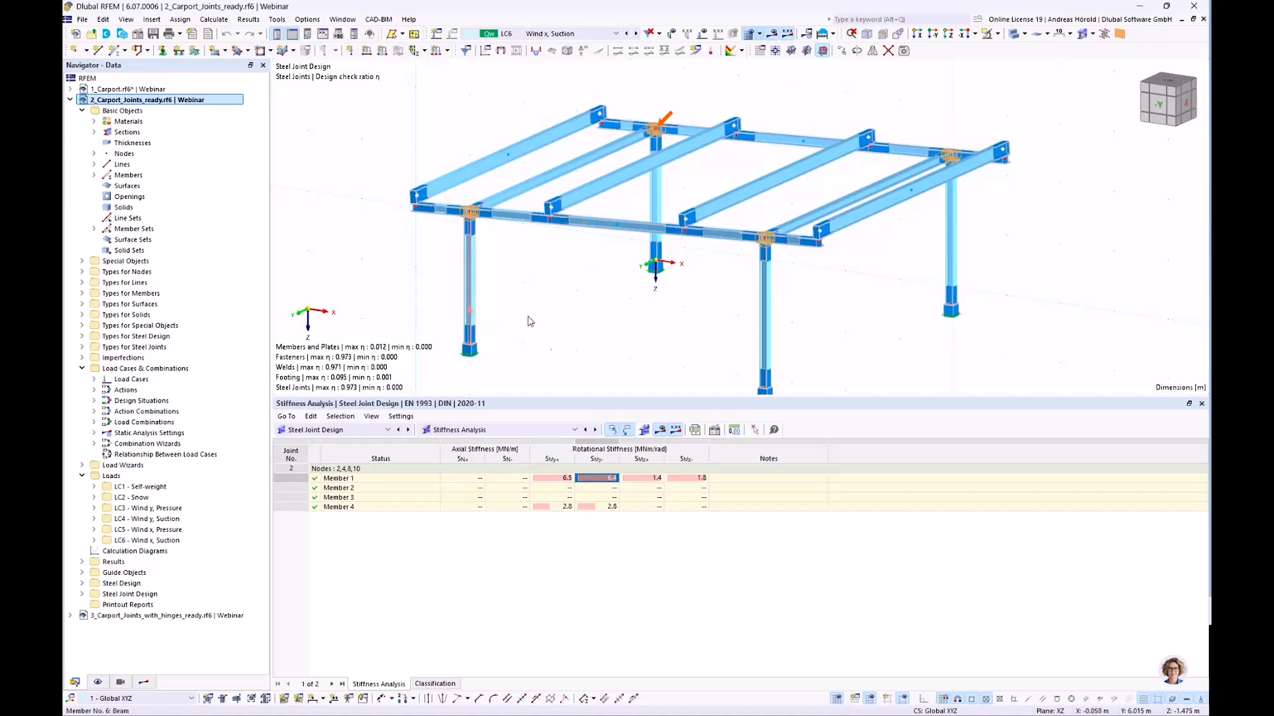
{"action": "left_click", "coordinate": [656, 479]}
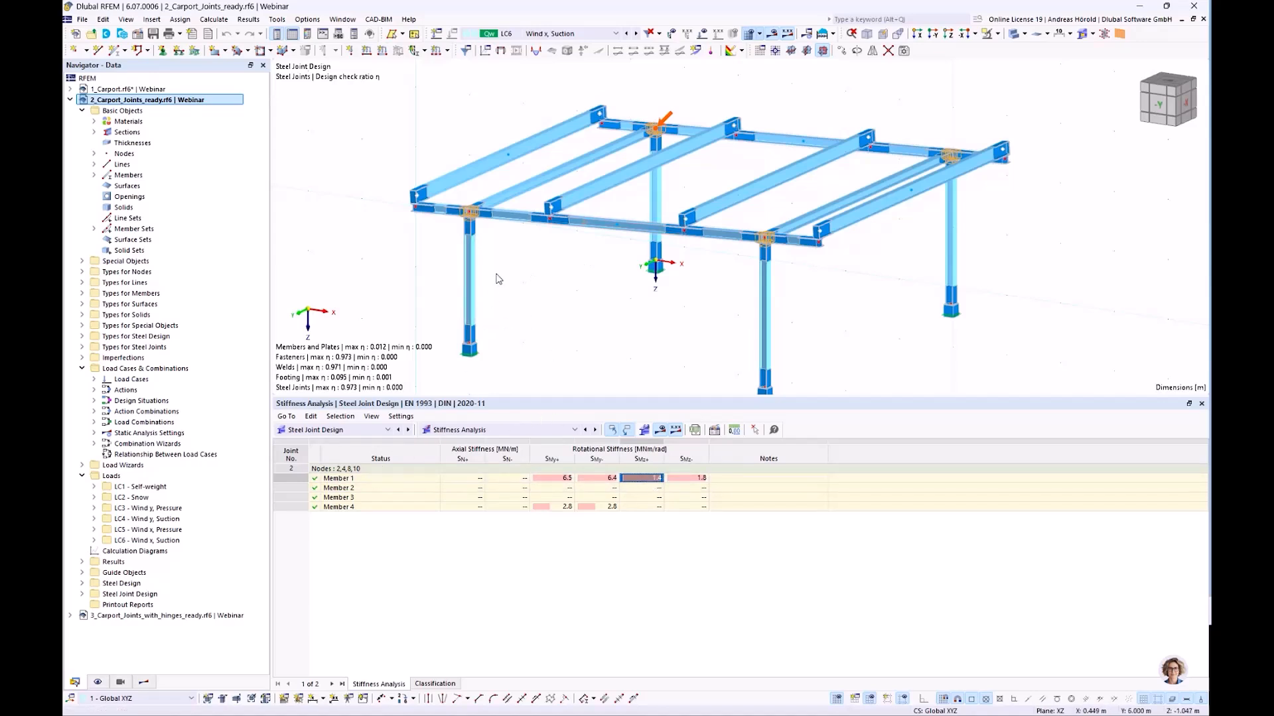
{"action": "left_click", "coordinate": [602, 508]}
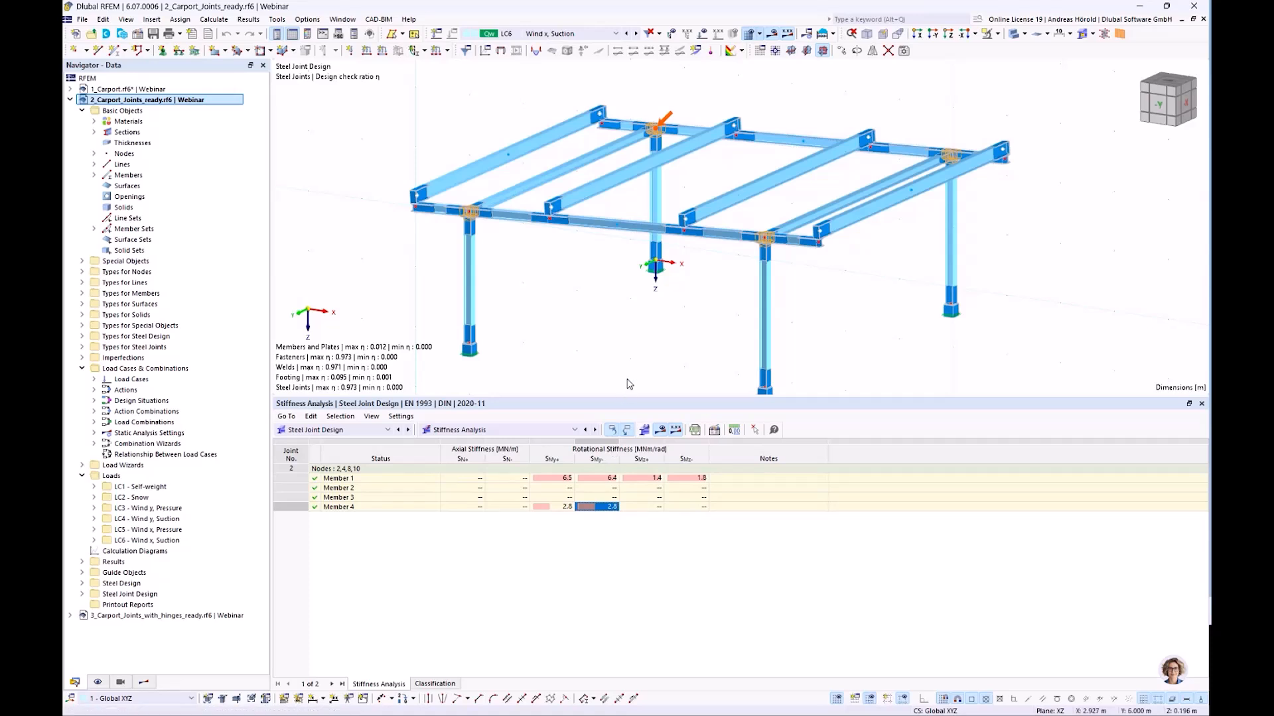
{"action": "left_click_drag", "start_coordinate": [678, 398], "coordinate": [676, 539]}
{"action": "scroll", "coordinate": [671, 408], "scroll_direction": "up", "scroll_amount": 5}
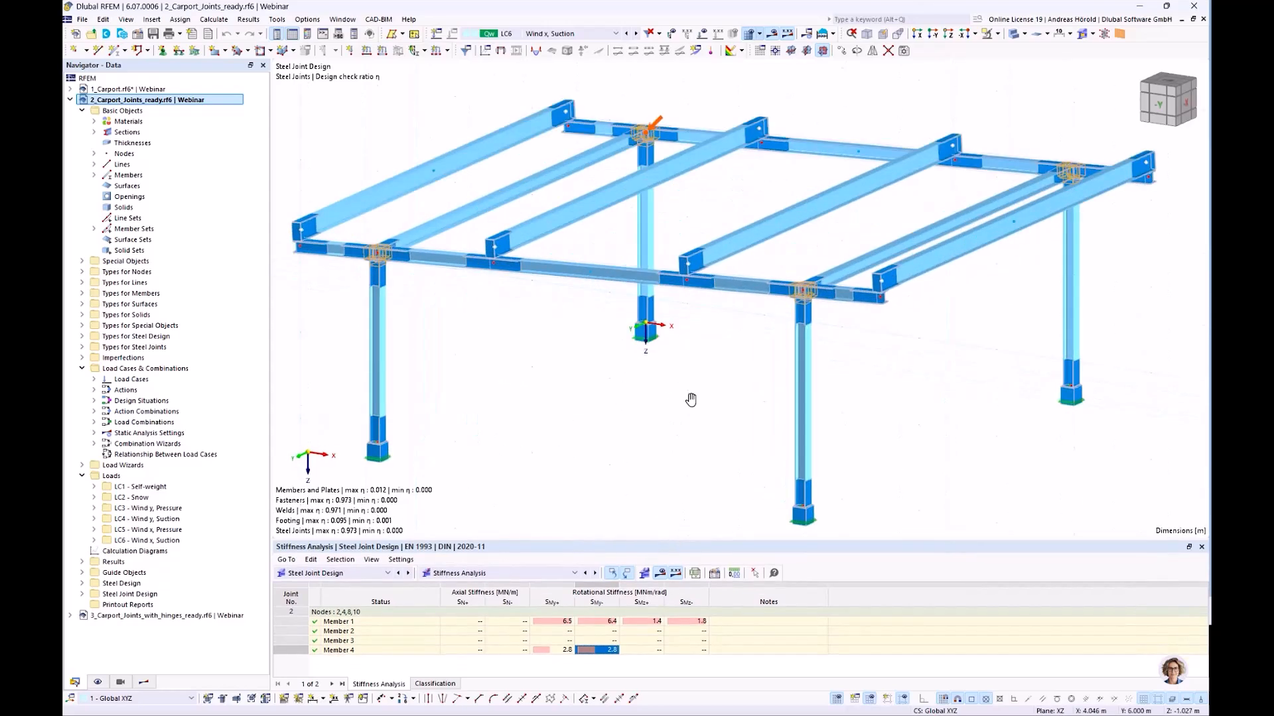
{"action": "middle_click_drag", "start_coordinate": [706, 394], "coordinate": [720, 377], "text": "ctrl"}
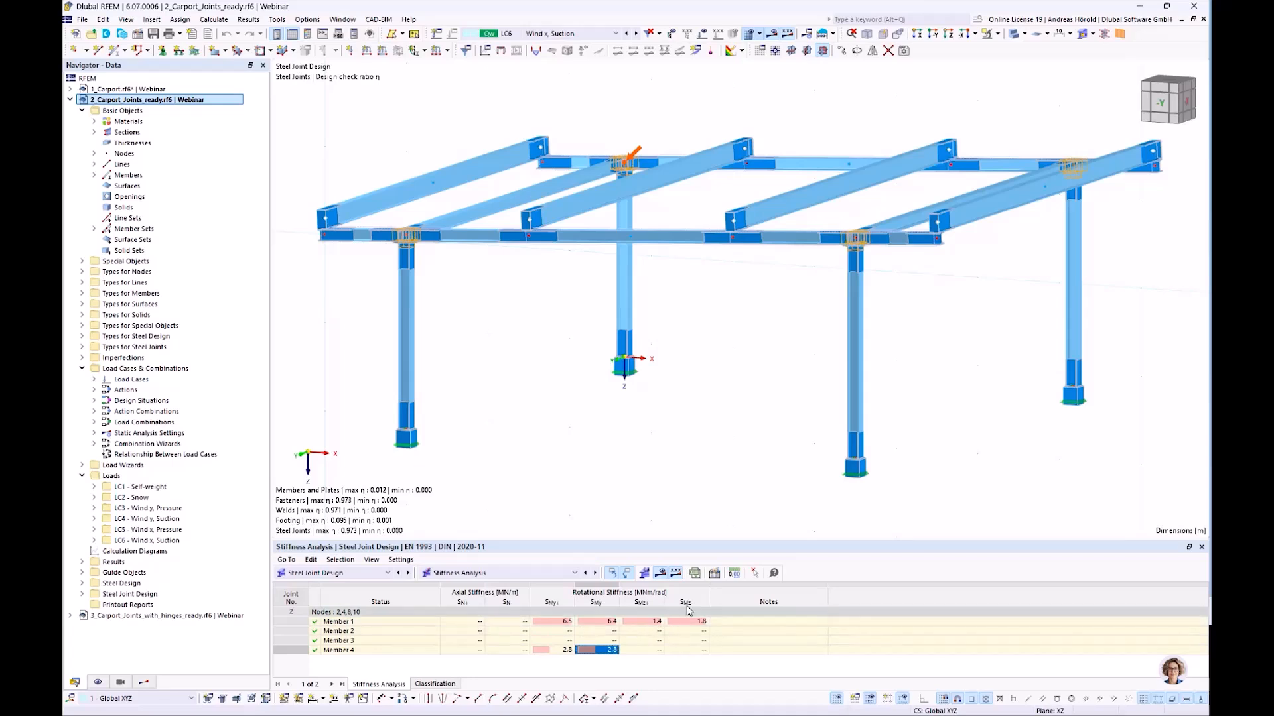
{"action": "left_click", "coordinate": [653, 622]}
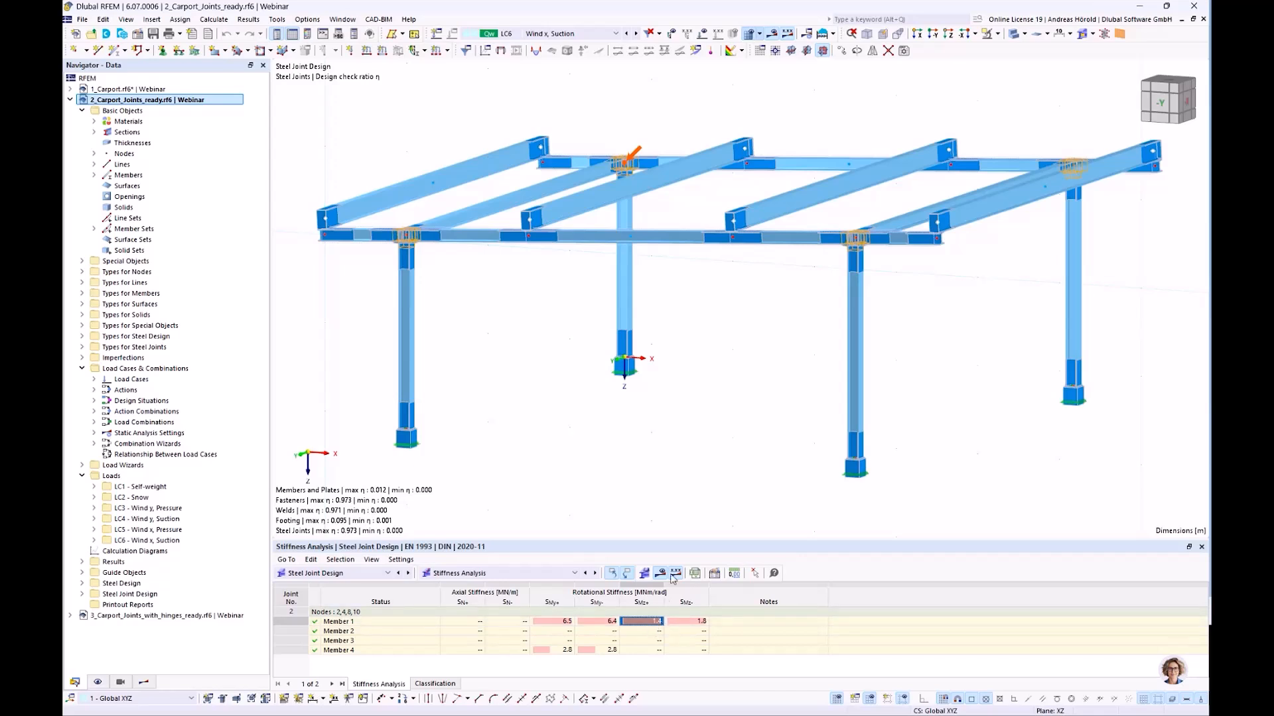
Open the four carport columns, members 1, 2, 6 and 7, for editing together and activate their Hinges option
{"action": "left_click_drag", "start_coordinate": [1126, 288], "coordinate": [338, 355]}
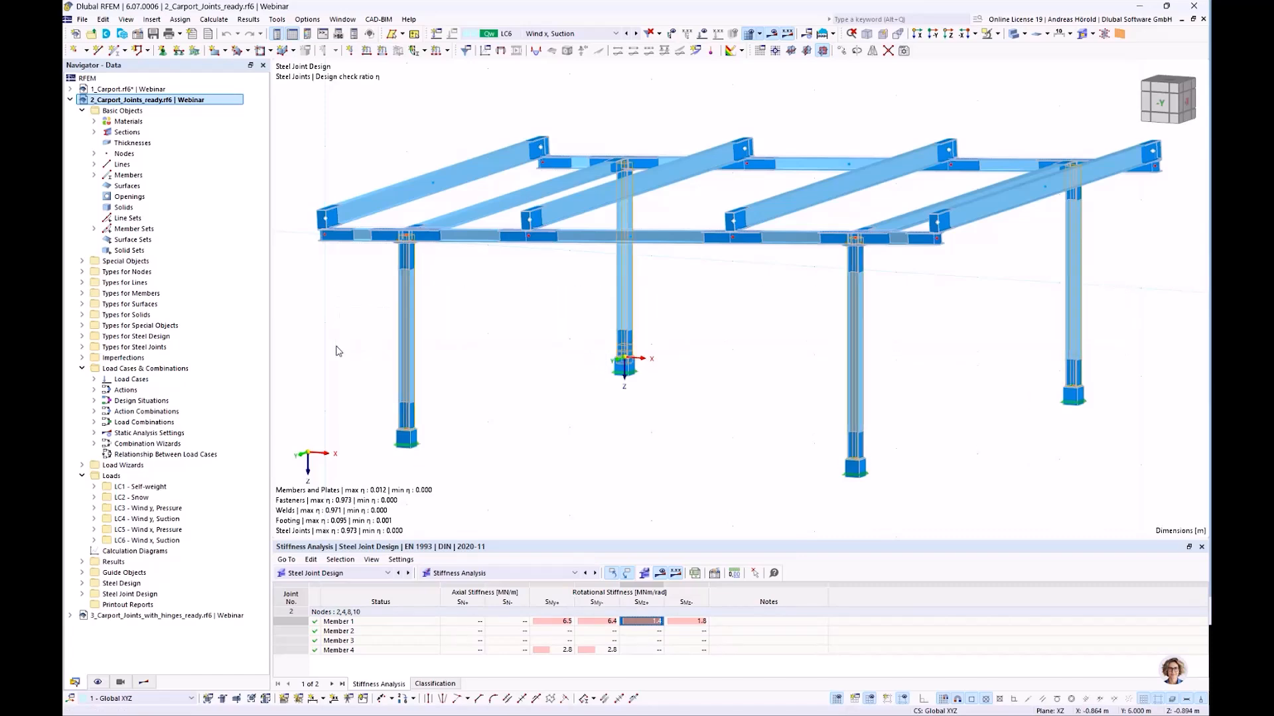
{"action": "double_click", "coordinate": [406, 329]}
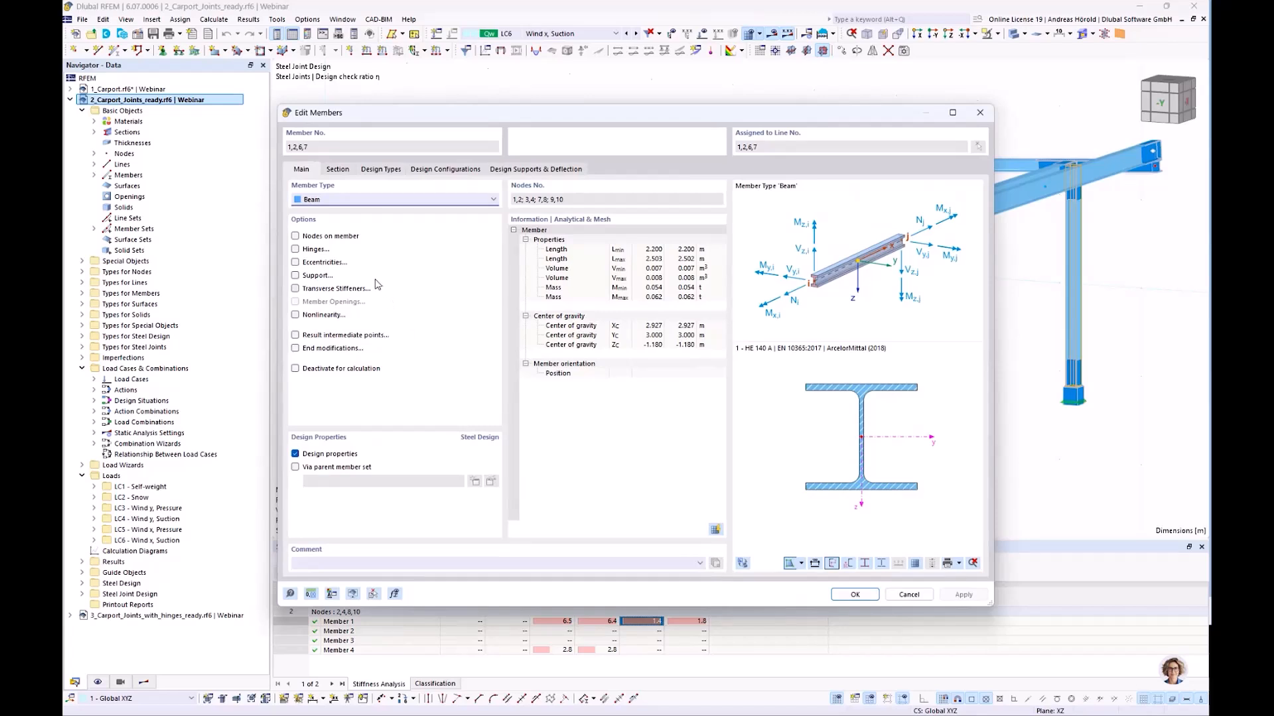
{"action": "left_click", "coordinate": [295, 250]}
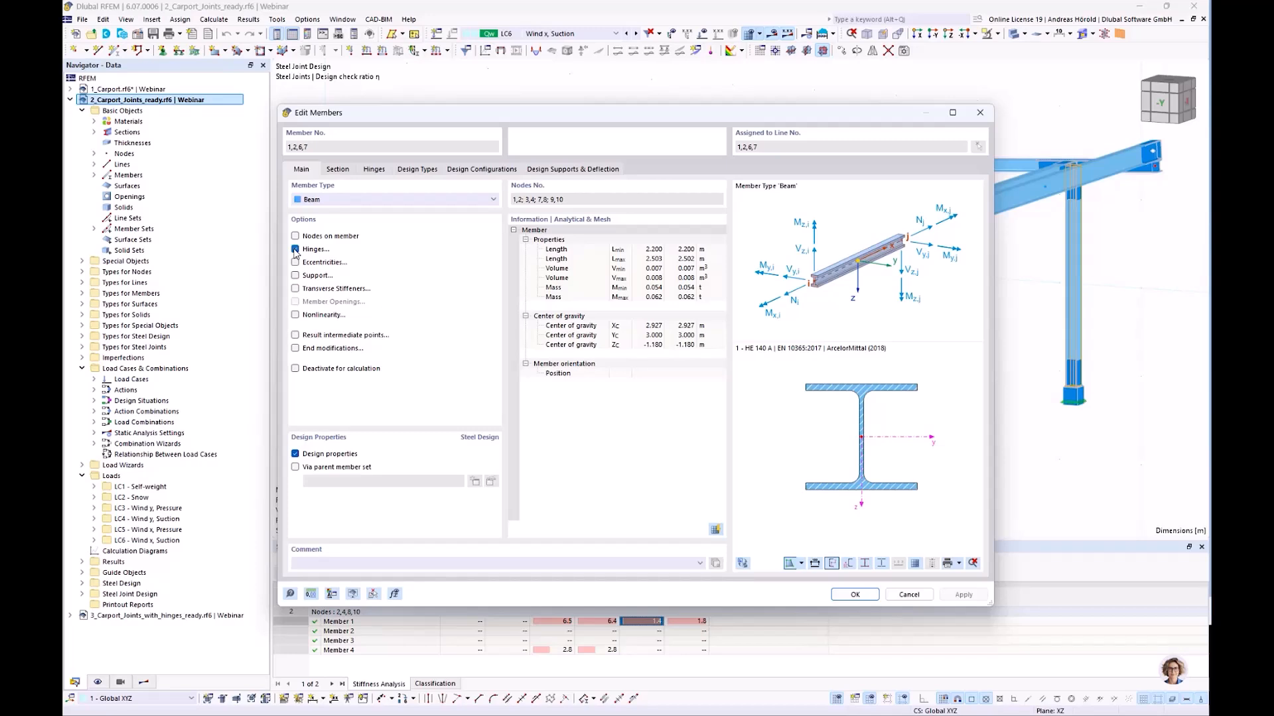
Show the hinge assignment for the four columns, members 1, 2, 6 and 7
{"action": "left_click", "coordinate": [373, 171]}
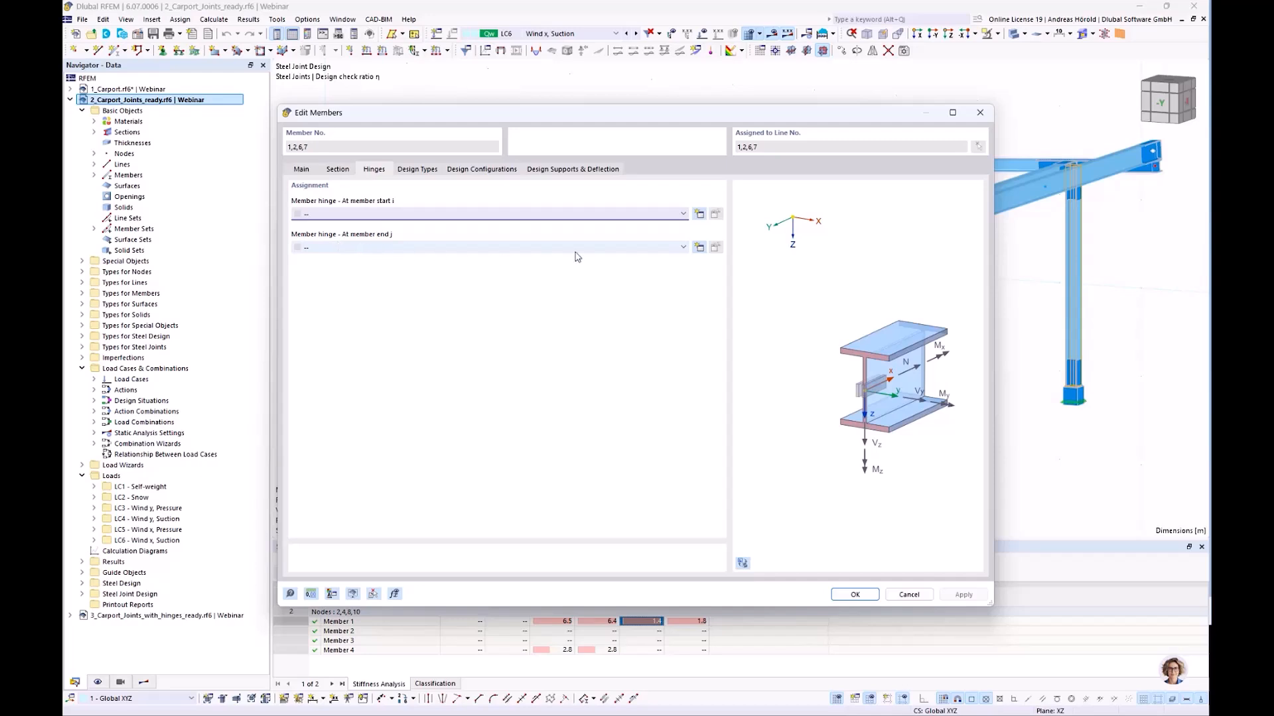
{"action": "left_click", "coordinate": [700, 248]}
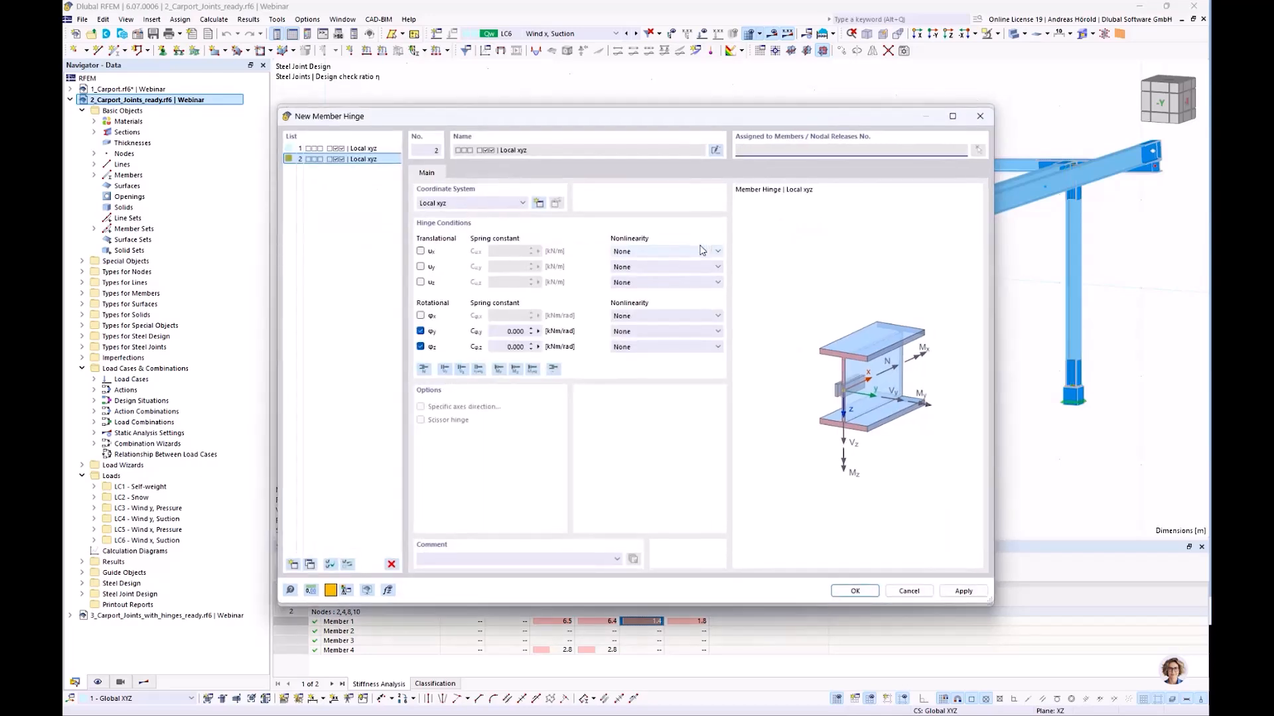
{"action": "left_click", "coordinate": [499, 332]}
{"action": "left_click_drag", "start_coordinate": [723, 112], "coordinate": [727, 74]}
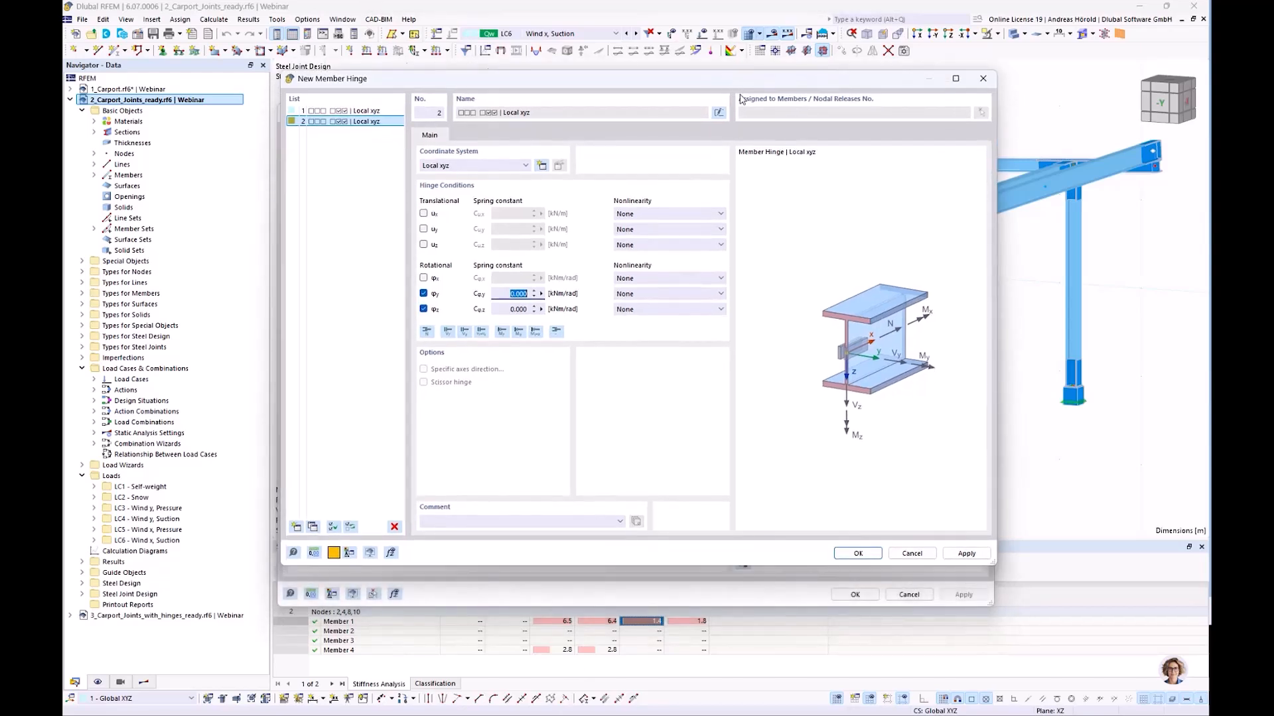
{"action": "left_click", "coordinate": [984, 79]}
Create and apply a hinge at the columns' end j with rotational spring constants of 6400 kNm/rad for φy and 1400 kNm/rad for φz
{"action": "left_click_drag", "start_coordinate": [631, 114], "coordinate": [633, 61]}
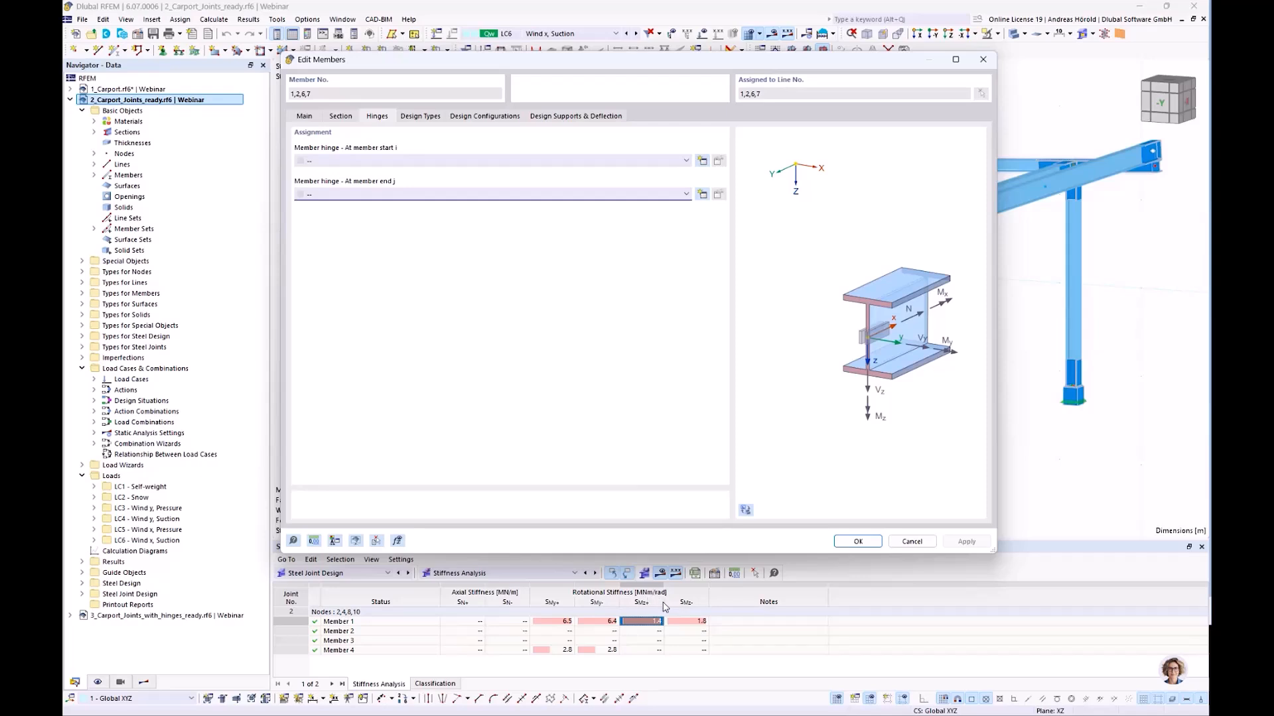
{"action": "left_click", "coordinate": [702, 195]}
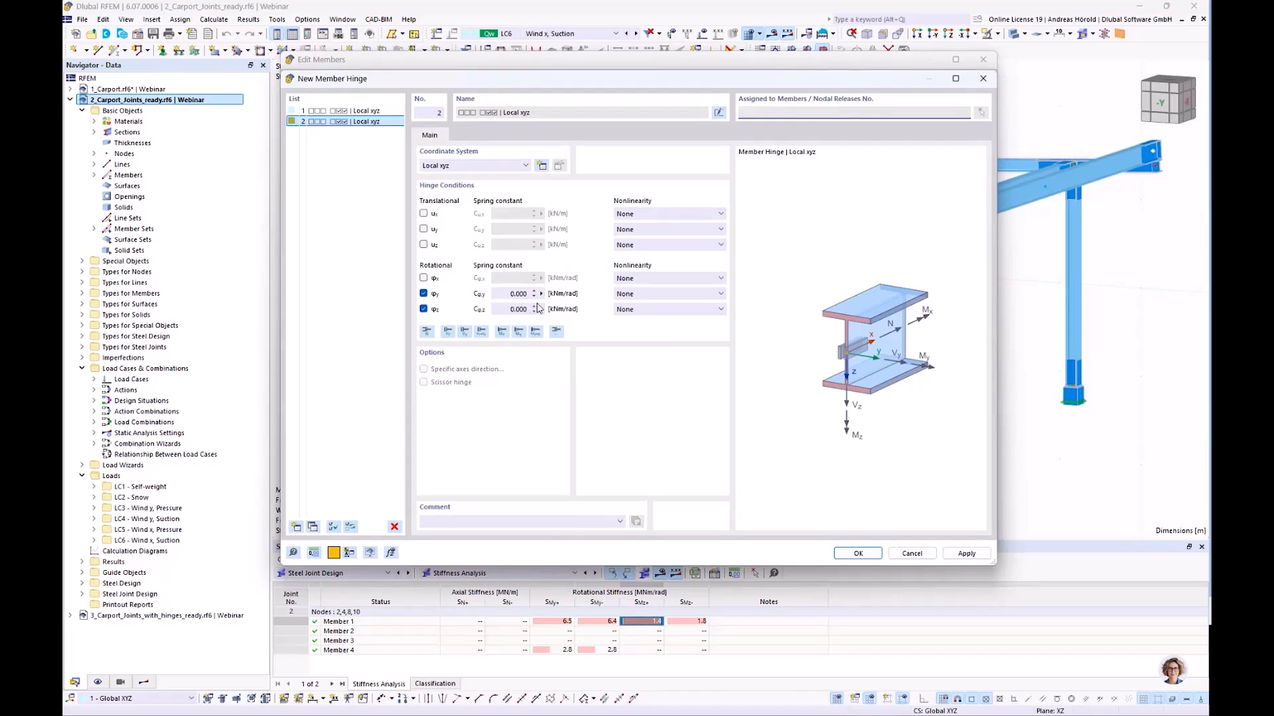
{"action": "left_click", "coordinate": [578, 297]}
{"action": "type", "text": "6400"}
{"action": "left_click", "coordinate": [506, 310]}
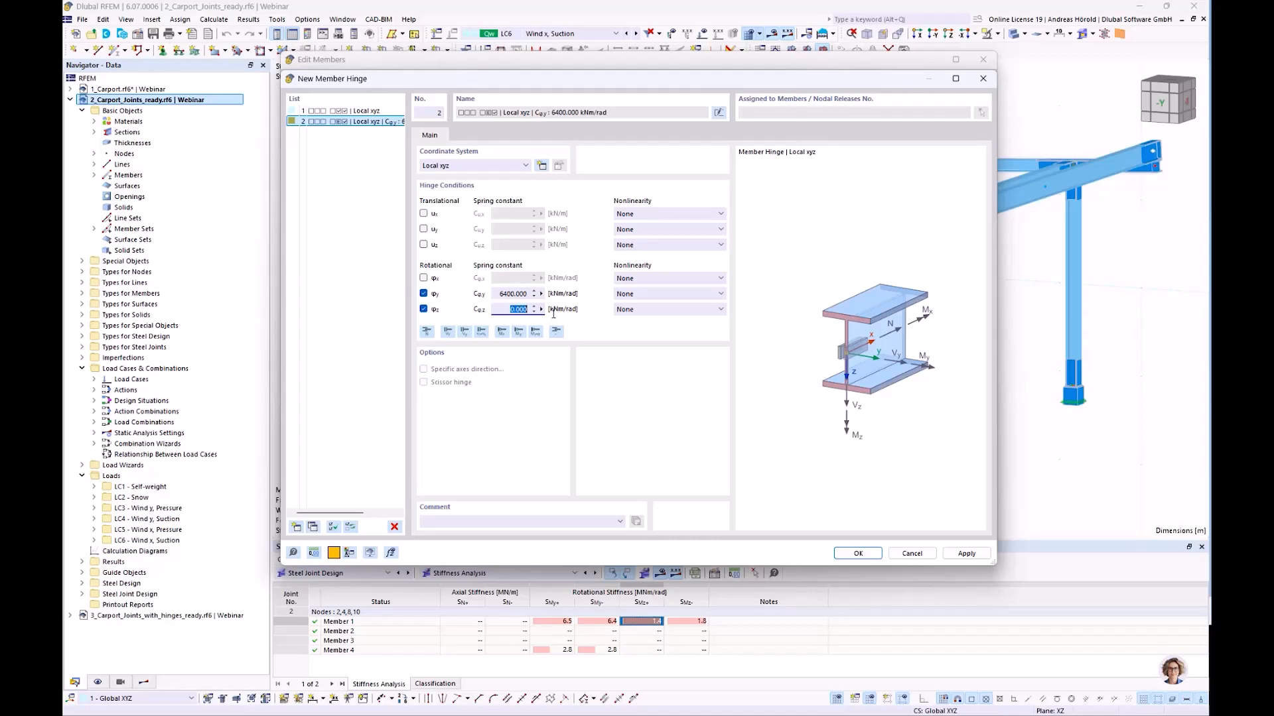
{"action": "type", "text": "14"}
{"action": "left_click", "coordinate": [854, 555]}
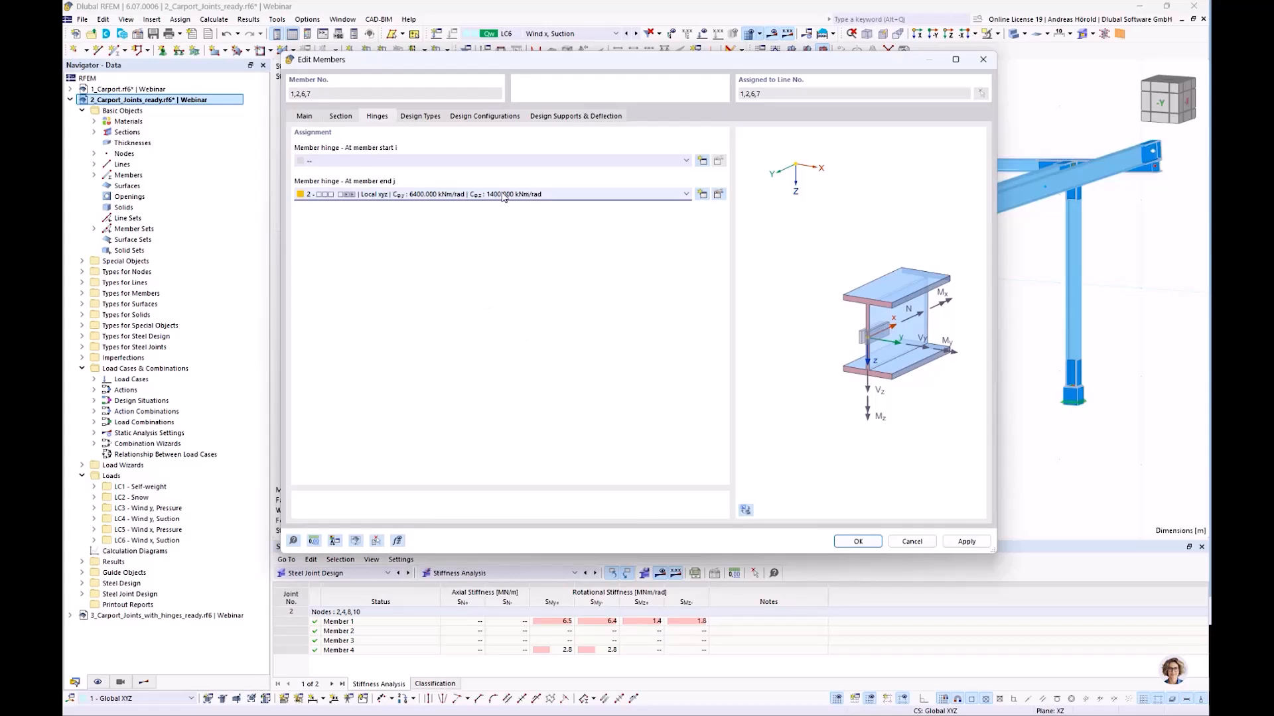
{"action": "left_click", "coordinate": [852, 540]}
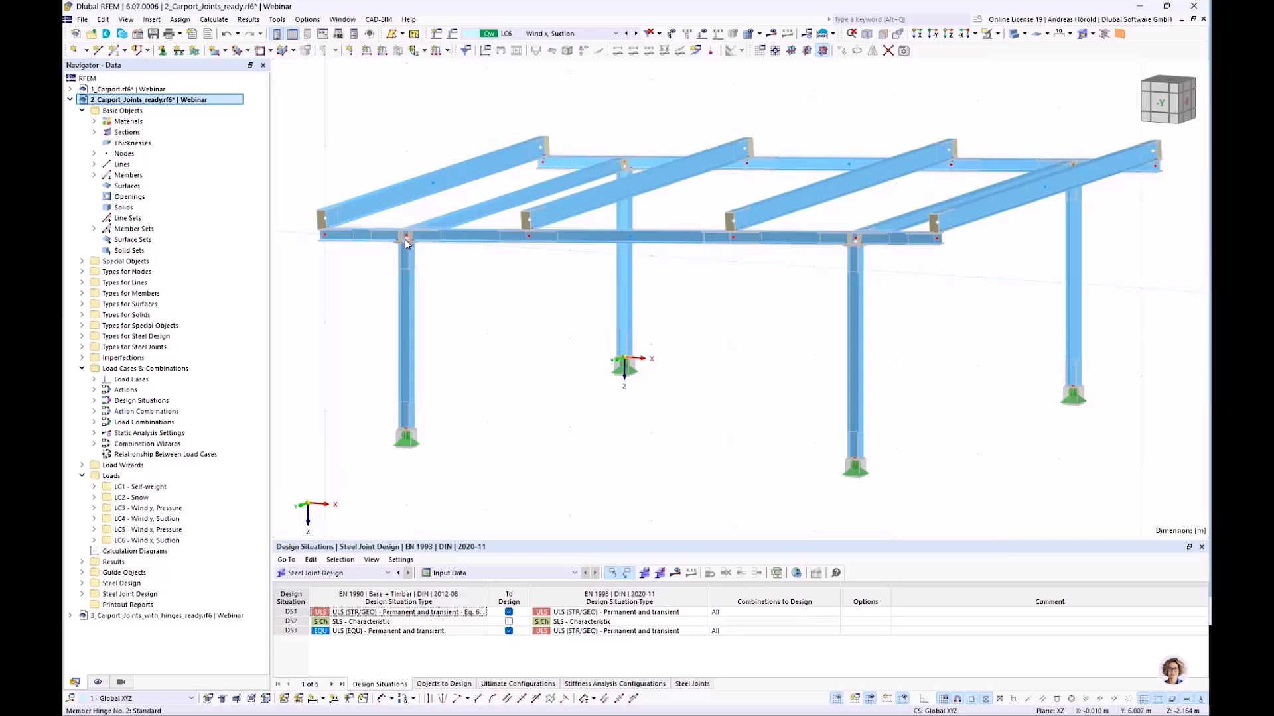
Open the two crossbeams between the columns, members 11 and 12, for editing, activate their Hinges option and show the hinge assignment
{"action": "scroll", "coordinate": [409, 243], "scroll_direction": "up", "scroll_amount": 5}
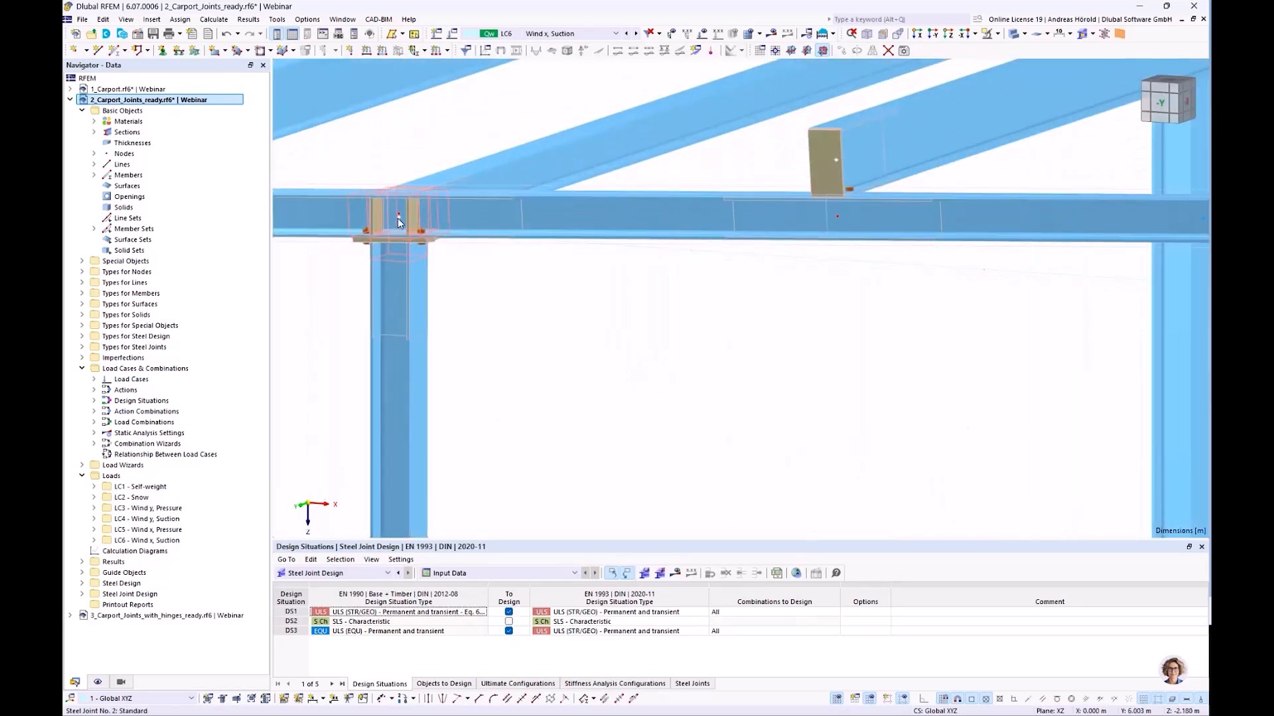
{"action": "scroll", "coordinate": [469, 299], "scroll_direction": "down", "scroll_amount": 5}
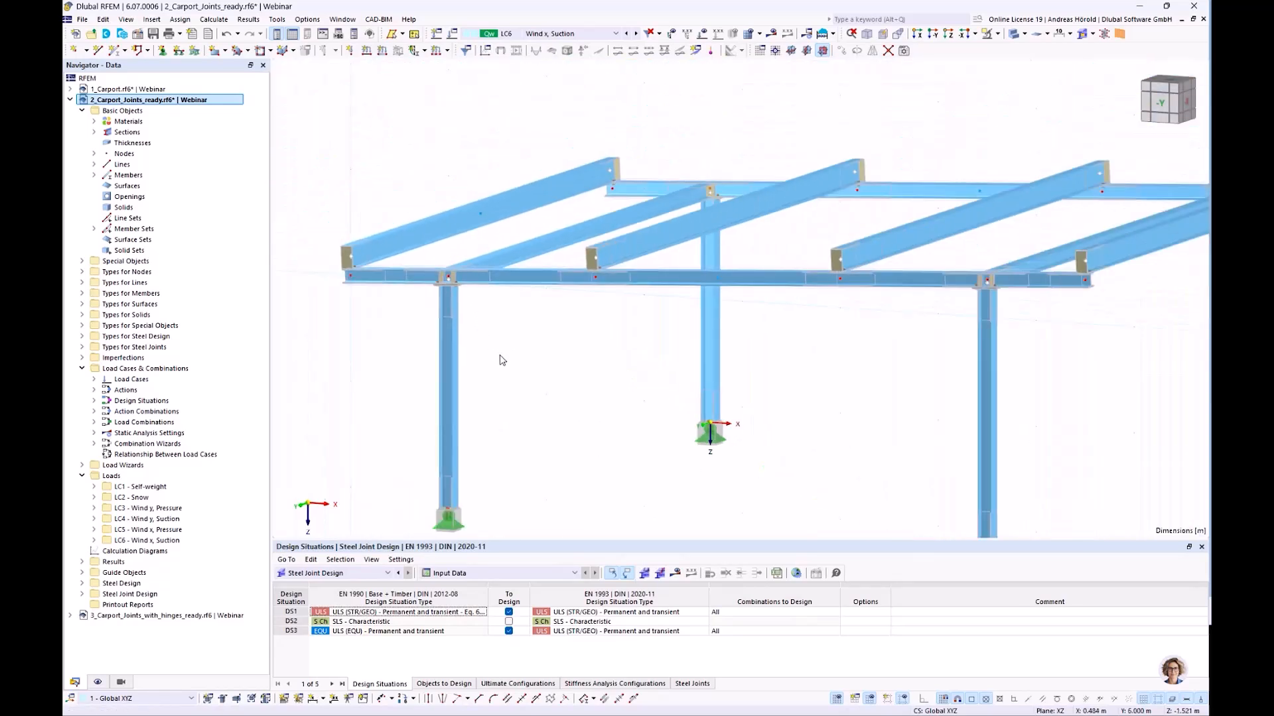
{"action": "middle_click_drag", "start_coordinate": [531, 370], "coordinate": [570, 402], "text": "ctrl"}
{"action": "scroll", "coordinate": [571, 402], "scroll_direction": "down", "scroll_amount": 2}
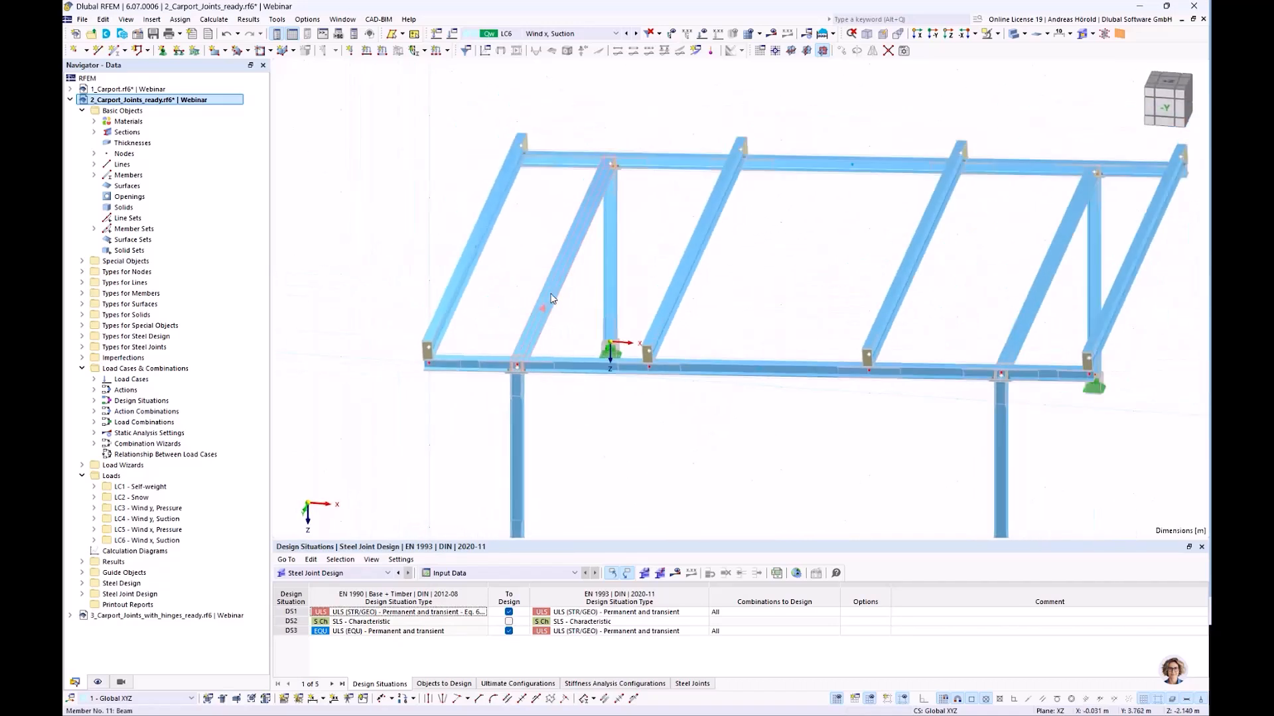
{"action": "double_click", "coordinate": [1027, 314]}
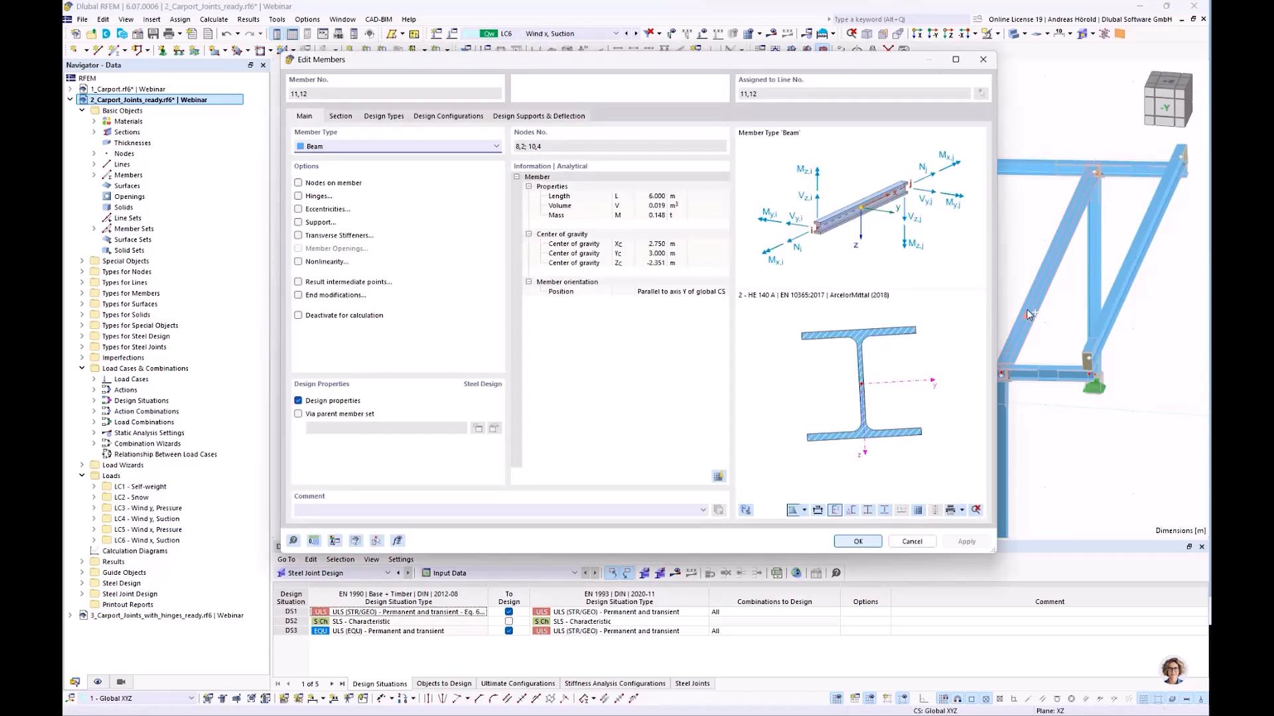
{"action": "left_click", "coordinate": [299, 196]}
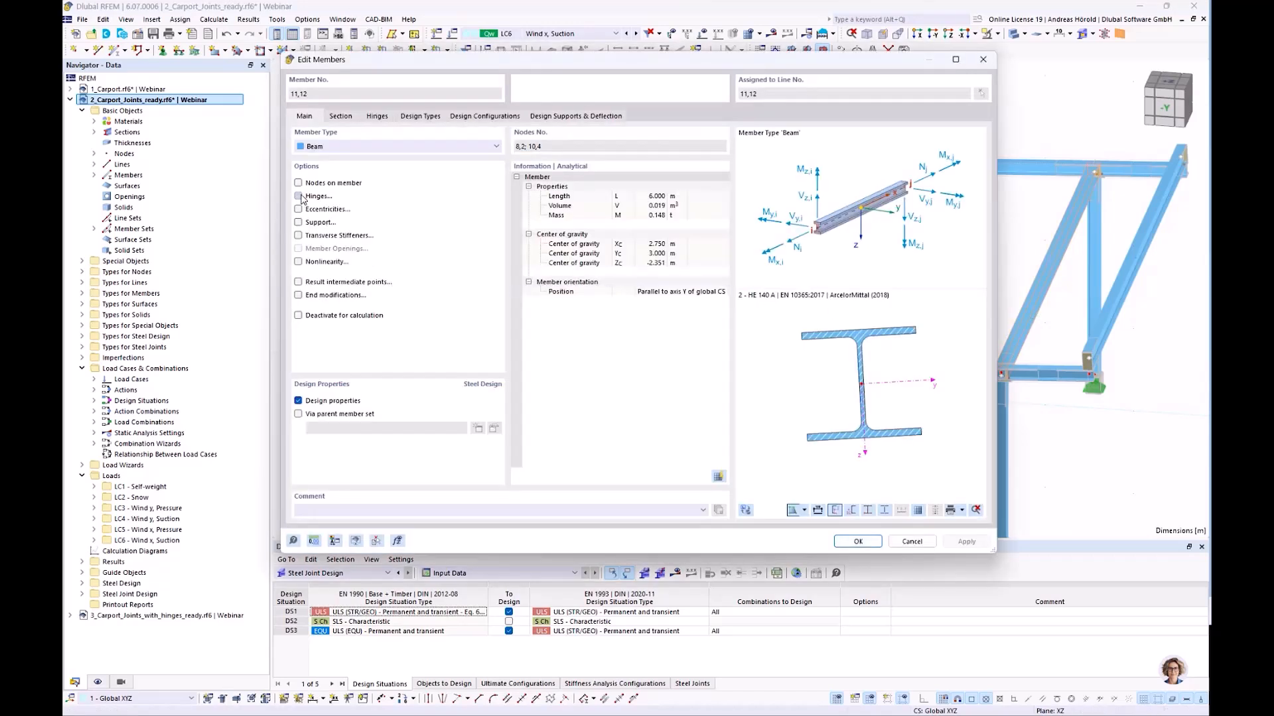
{"action": "left_click", "coordinate": [377, 117]}
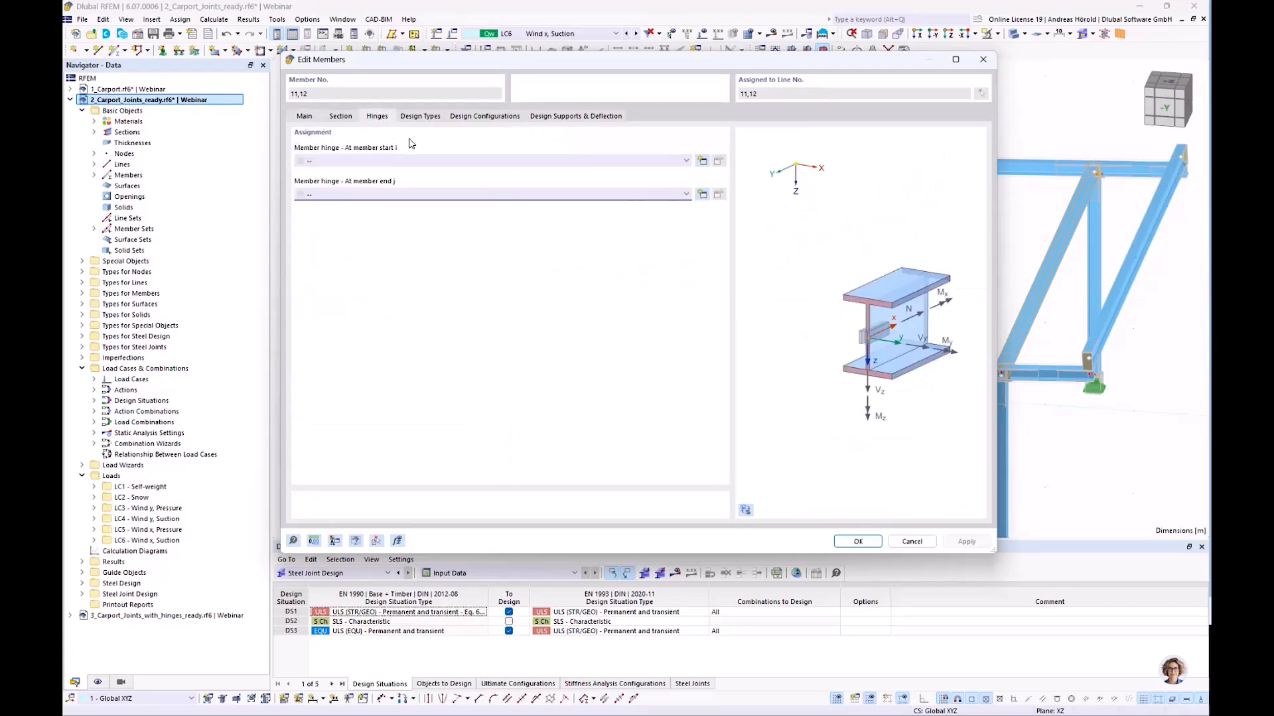
Create a hinge at the start i of members 11 and 12, with φz deactivated and a 2800 kNm/rad spring constant for φy
{"action": "left_click", "coordinate": [703, 162]}
{"action": "left_click", "coordinate": [425, 309]}
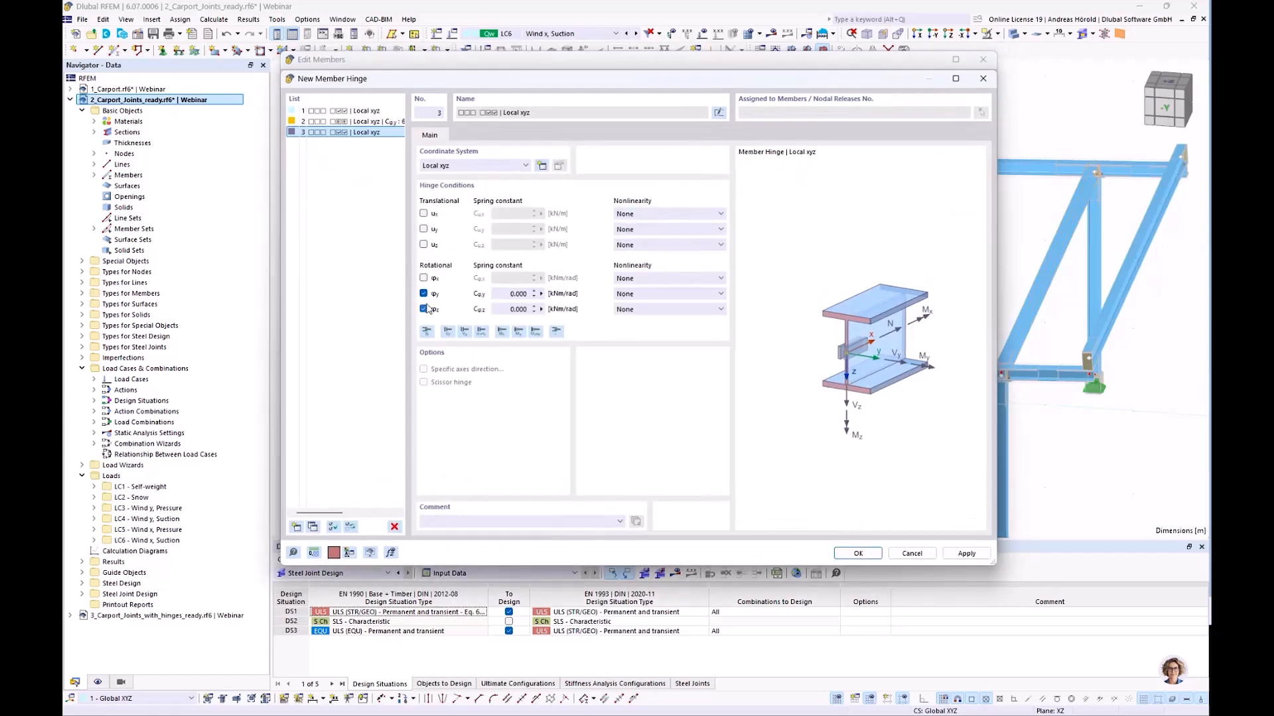
{"action": "left_click", "coordinate": [509, 293]}
{"action": "type", "text": "2800"}
{"action": "left_click", "coordinate": [857, 553]}
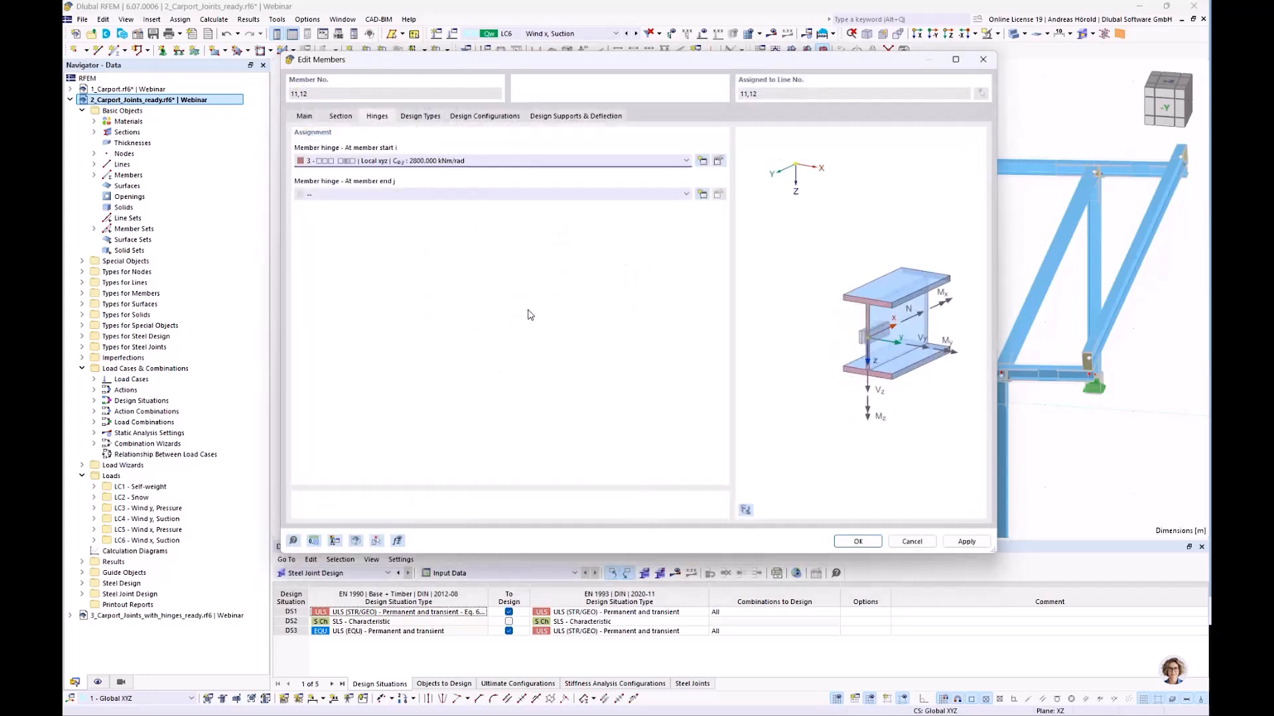
Assign the same 2800 kNm/rad hinge to end j of members 11 and 12 and apply the member changes
{"action": "left_click", "coordinate": [571, 196]}
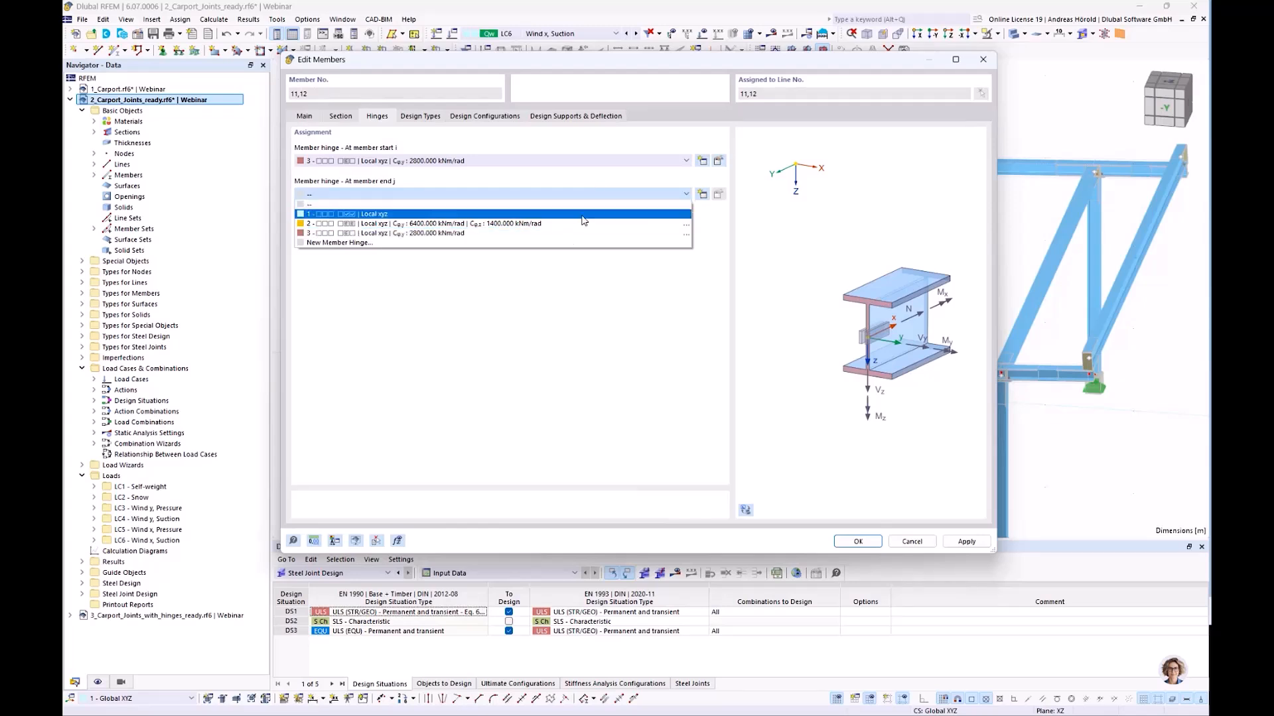
{"action": "left_click", "coordinate": [584, 232]}
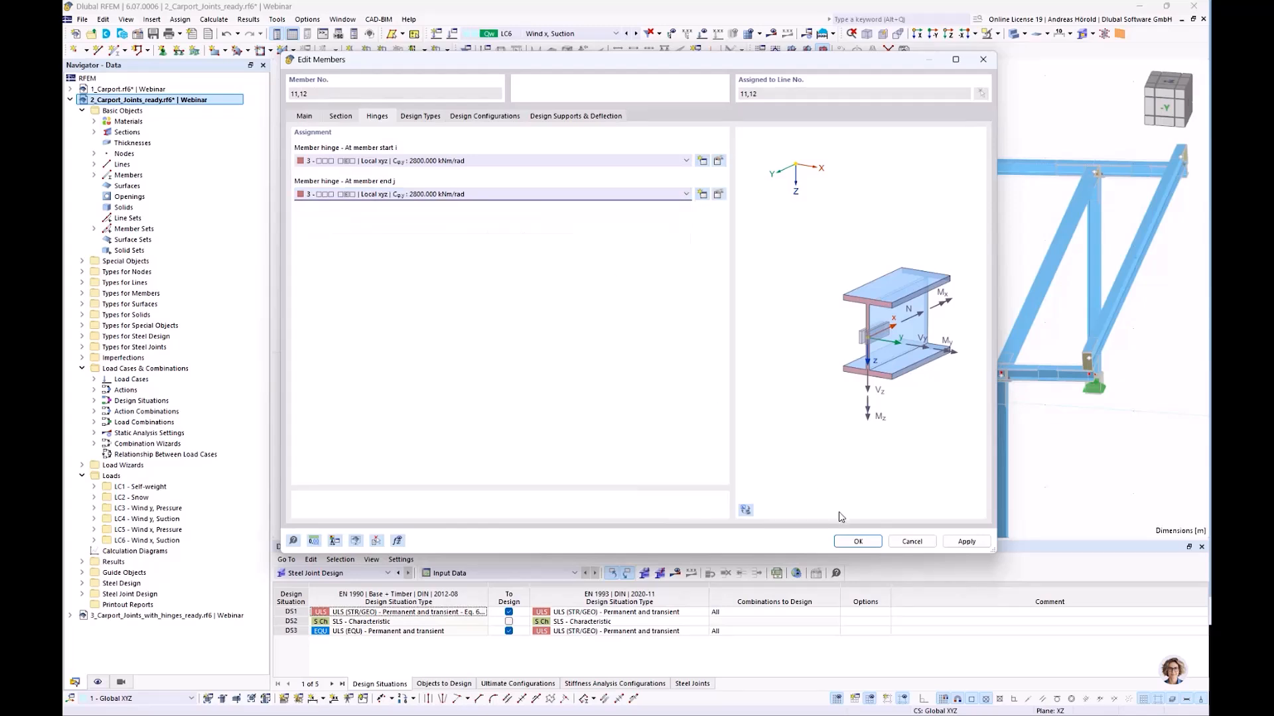
{"action": "left_click", "coordinate": [860, 542]}
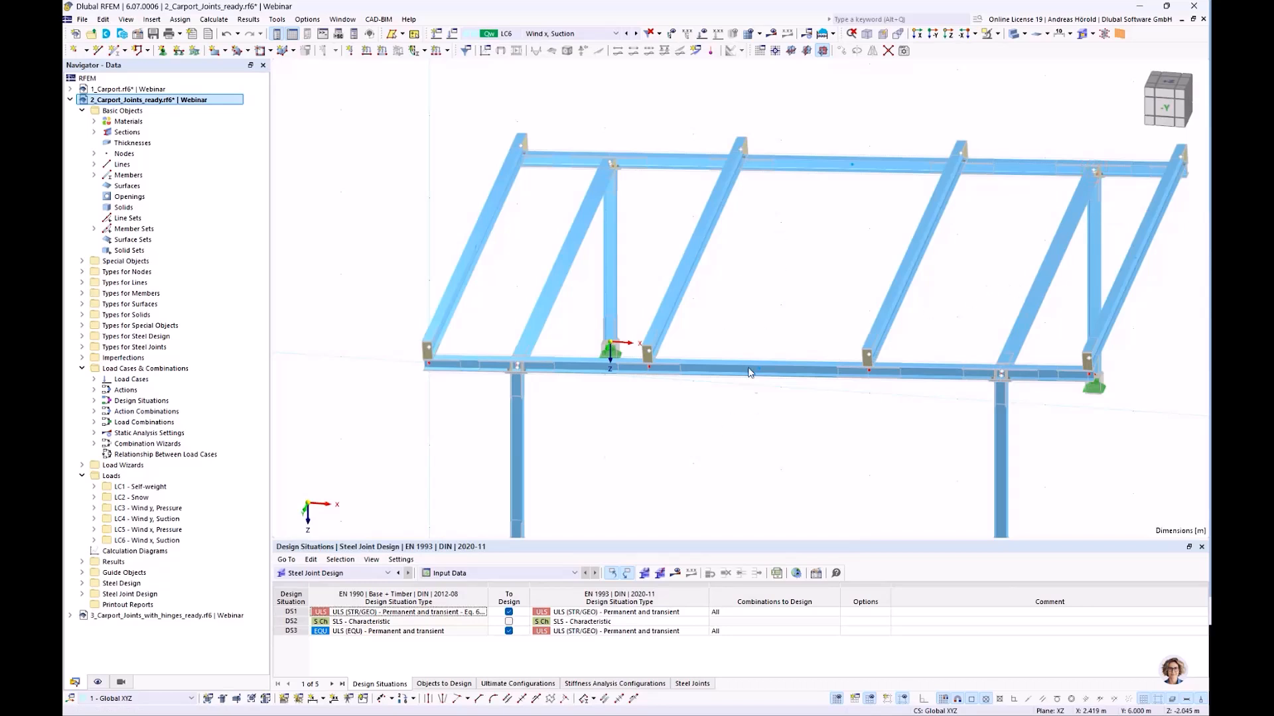
{"action": "scroll", "coordinate": [749, 362], "scroll_direction": "down", "scroll_amount": 3}
{"action": "middle_click_drag", "start_coordinate": [763, 336], "coordinate": [677, 325]}
{"action": "scroll", "coordinate": [680, 331], "scroll_direction": "up", "scroll_amount": 2}
{"action": "scroll", "coordinate": [677, 332], "scroll_direction": "down", "scroll_amount": 2}
{"action": "middle_click_drag", "start_coordinate": [677, 332], "coordinate": [760, 343]}
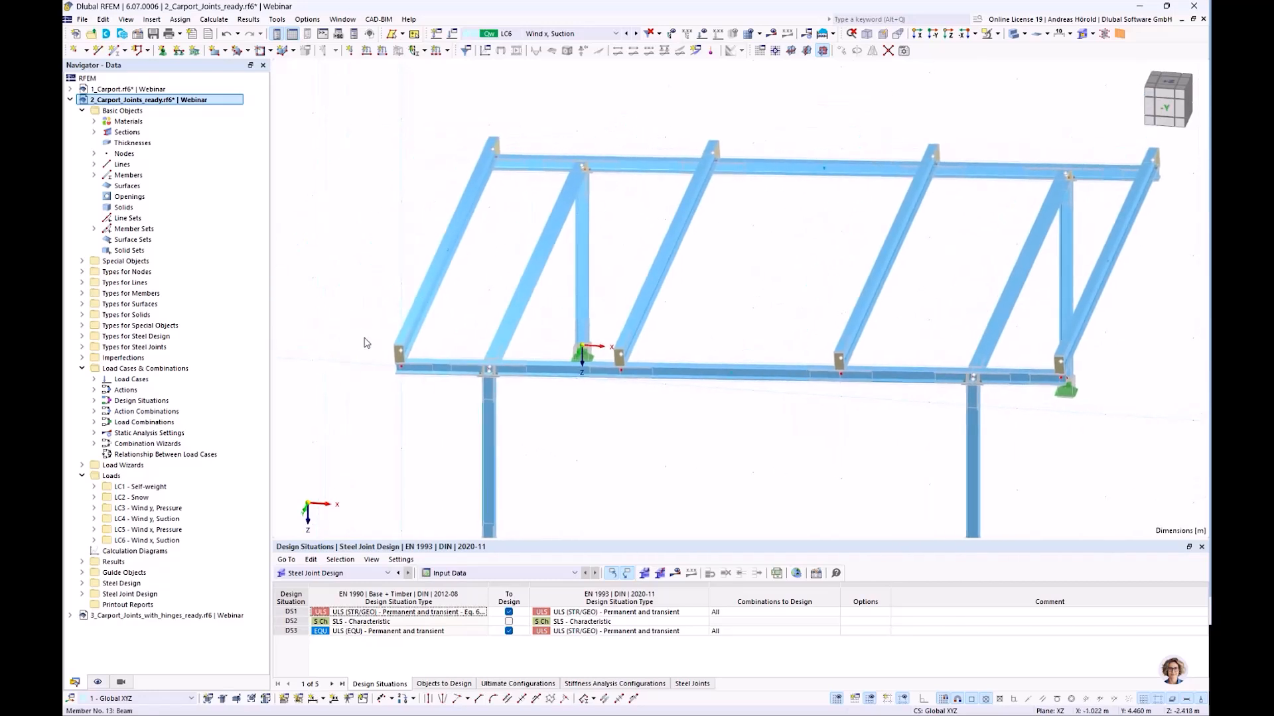
Activate the model 3_Carport_Joints_with_hinges_ready.rf6 and display its Stress-Strain Analysis results for the steel joint design
{"action": "double_click", "coordinate": [147, 616]}
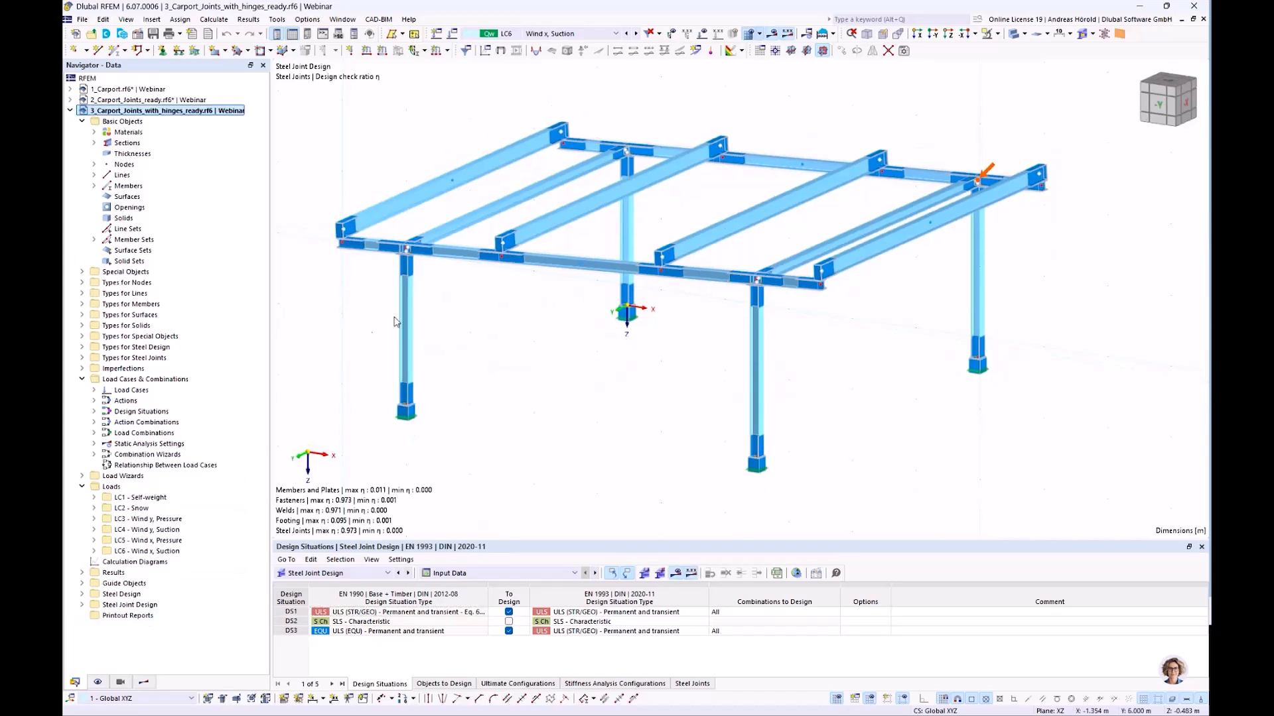
{"action": "middle_click_drag", "start_coordinate": [545, 375], "coordinate": [637, 383]}
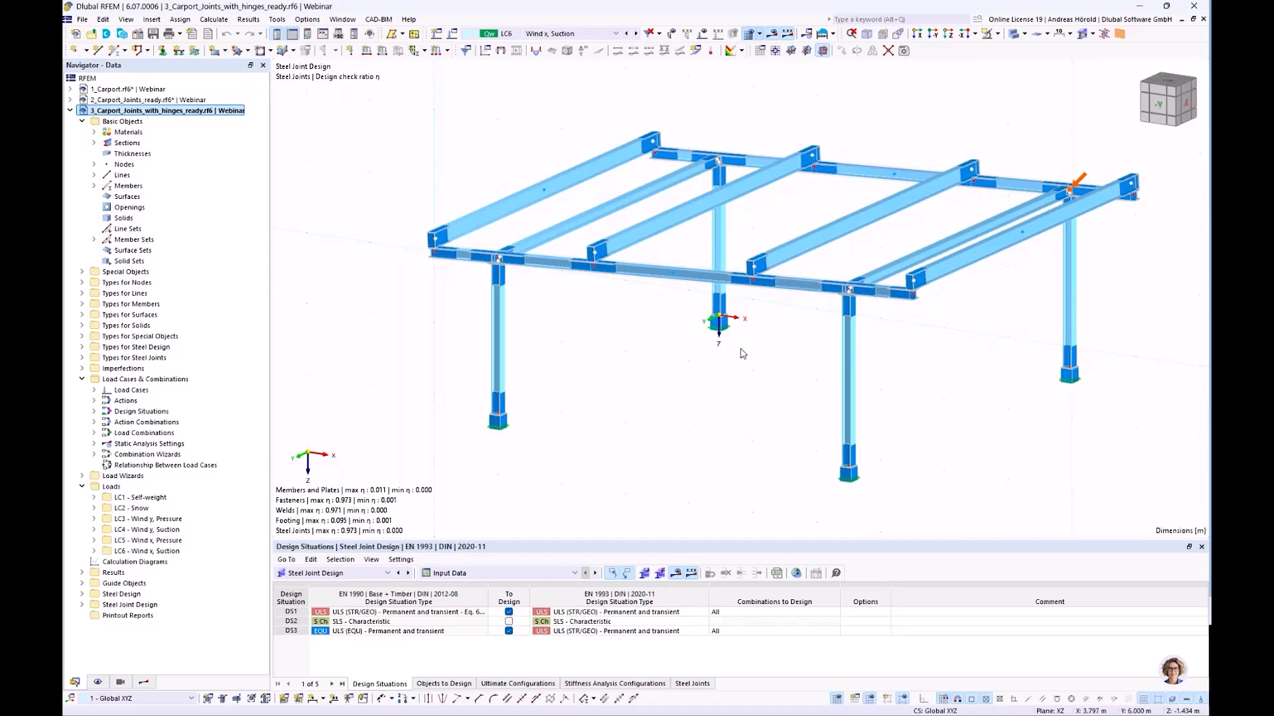
{"action": "scroll", "coordinate": [741, 352], "scroll_direction": "up", "scroll_amount": 4}
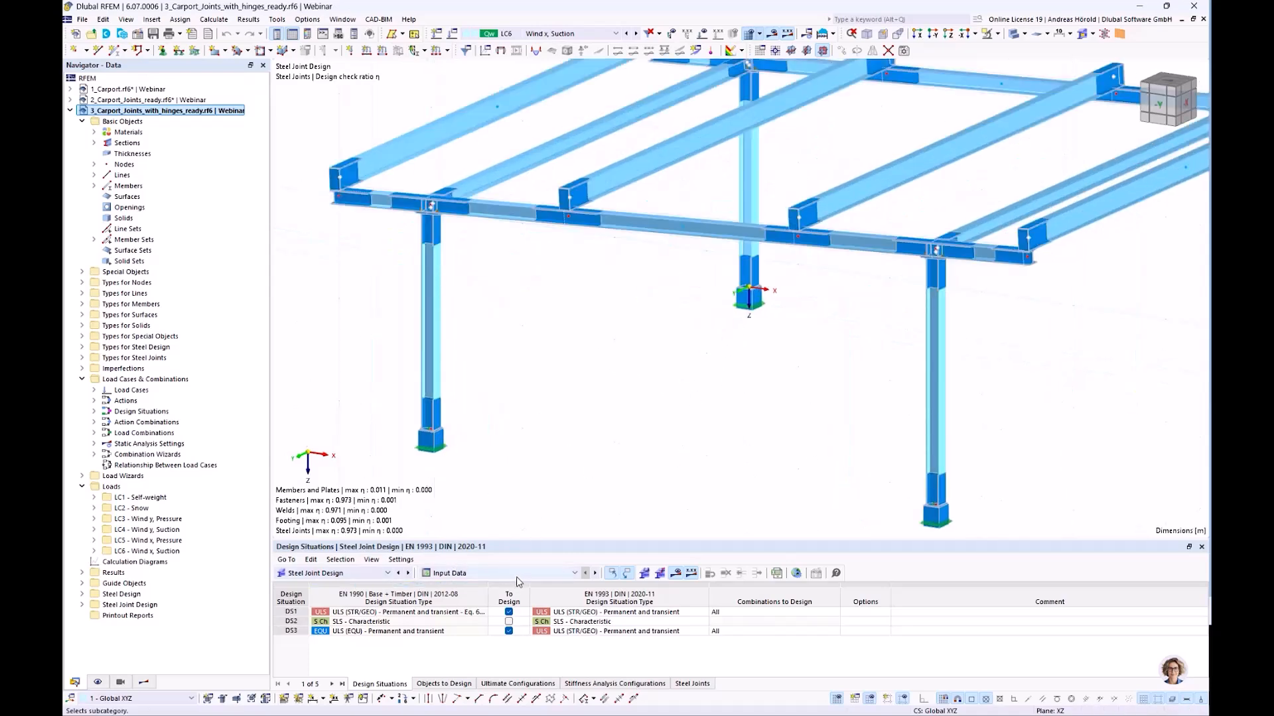
{"action": "left_click", "coordinate": [499, 575]}
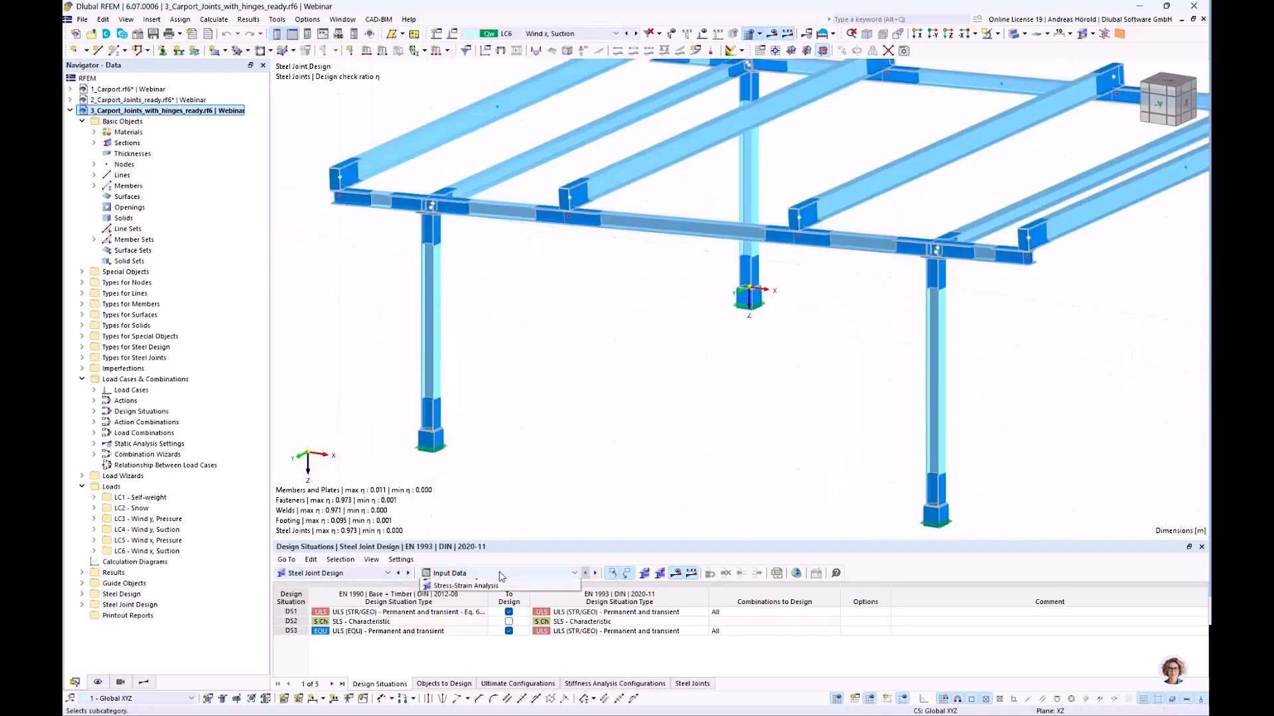
{"action": "left_click", "coordinate": [496, 603]}
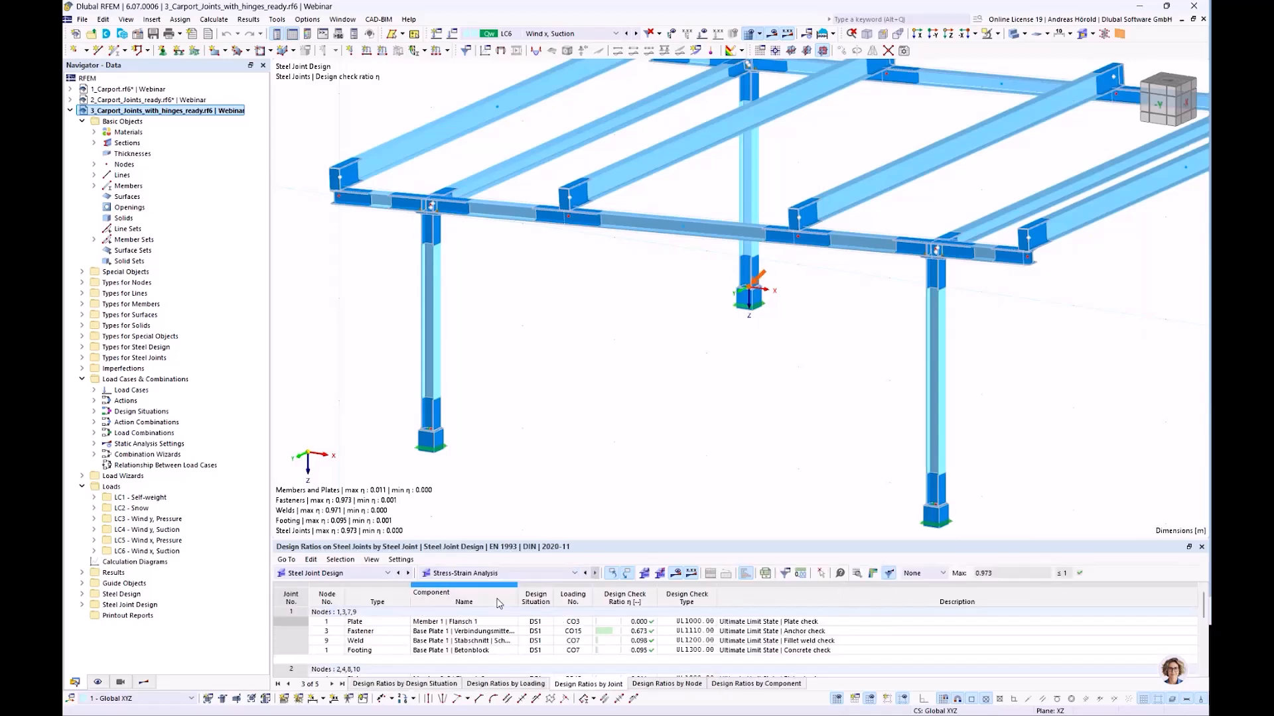
Enlarge the results table and examine the design check ratios of plates, fasteners, welds and footings for each joint
{"action": "left_click_drag", "start_coordinate": [680, 542], "coordinate": [690, 451]}
{"action": "scroll", "coordinate": [626, 590], "scroll_direction": "down", "scroll_amount": 1}
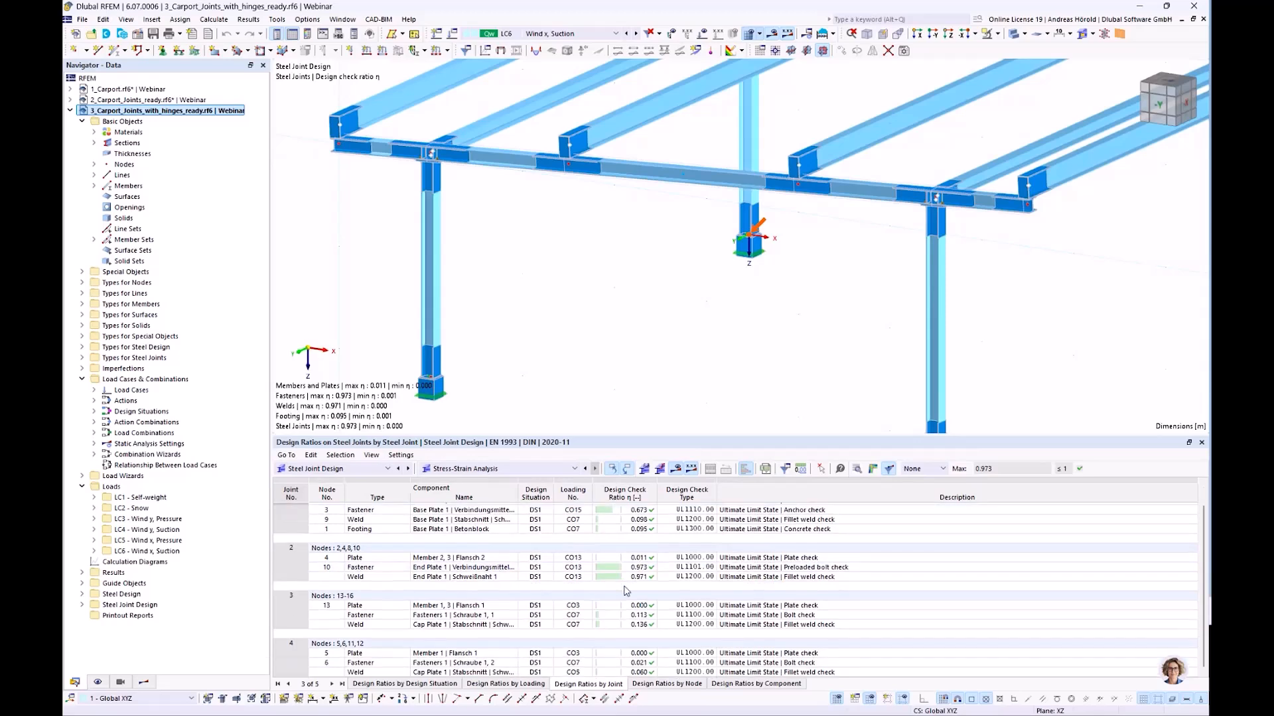
{"action": "scroll", "coordinate": [625, 591], "scroll_direction": "up", "scroll_amount": 1}
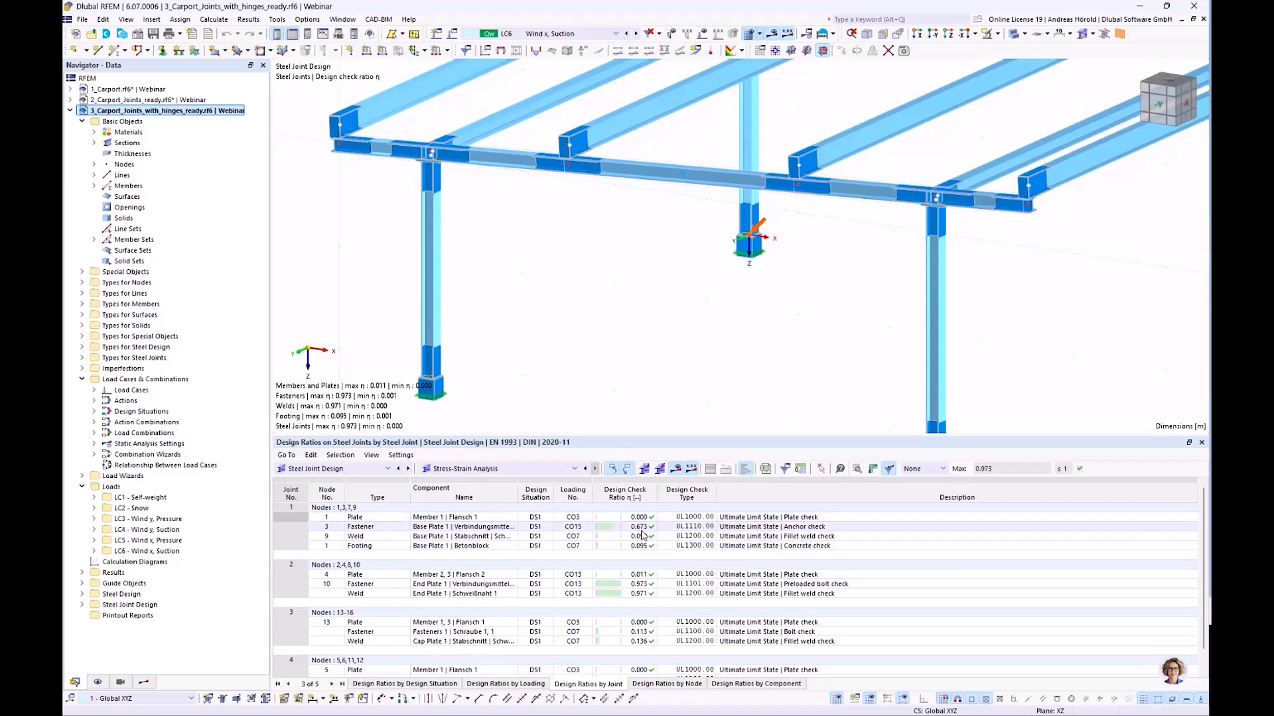
{"action": "scroll", "coordinate": [635, 587], "scroll_direction": "down", "scroll_amount": 1}
{"action": "scroll", "coordinate": [635, 586], "scroll_direction": "up", "scroll_amount": 1}
Display the Steel Design ratios by member and select the design ratio for member 2's deflection in y-direction
{"action": "left_click", "coordinate": [350, 469]}
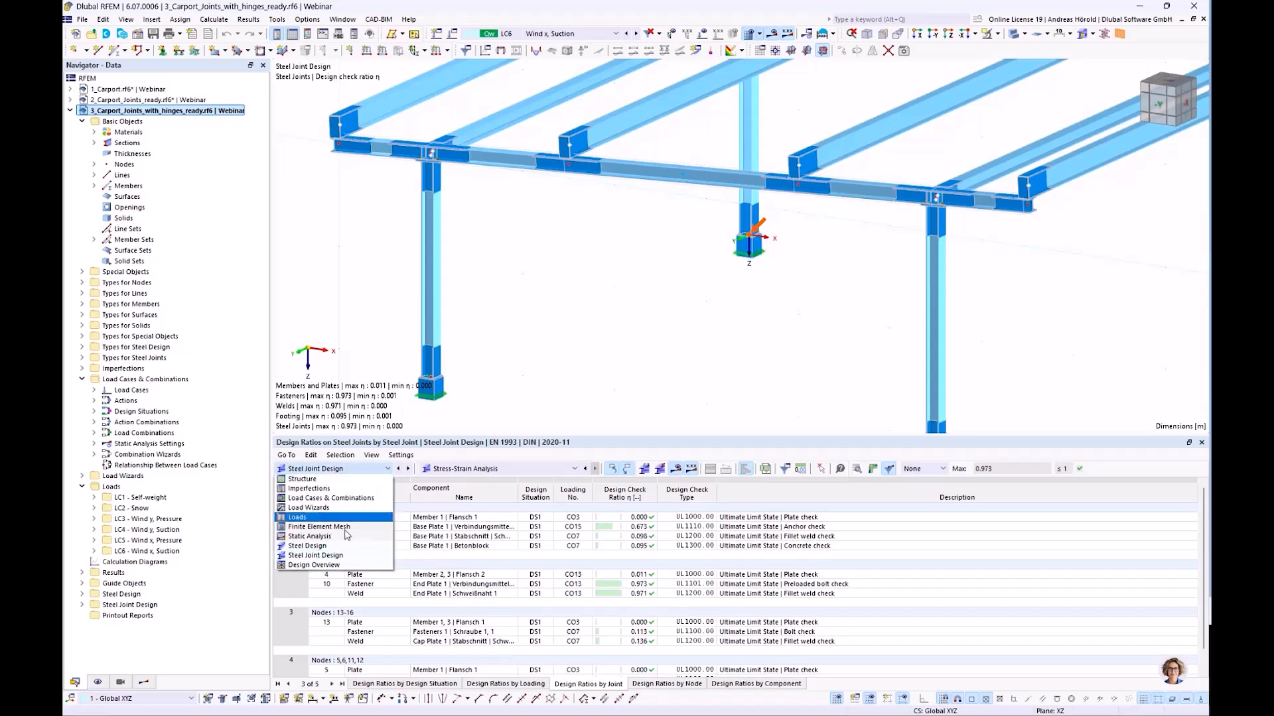
{"action": "left_click", "coordinate": [349, 546]}
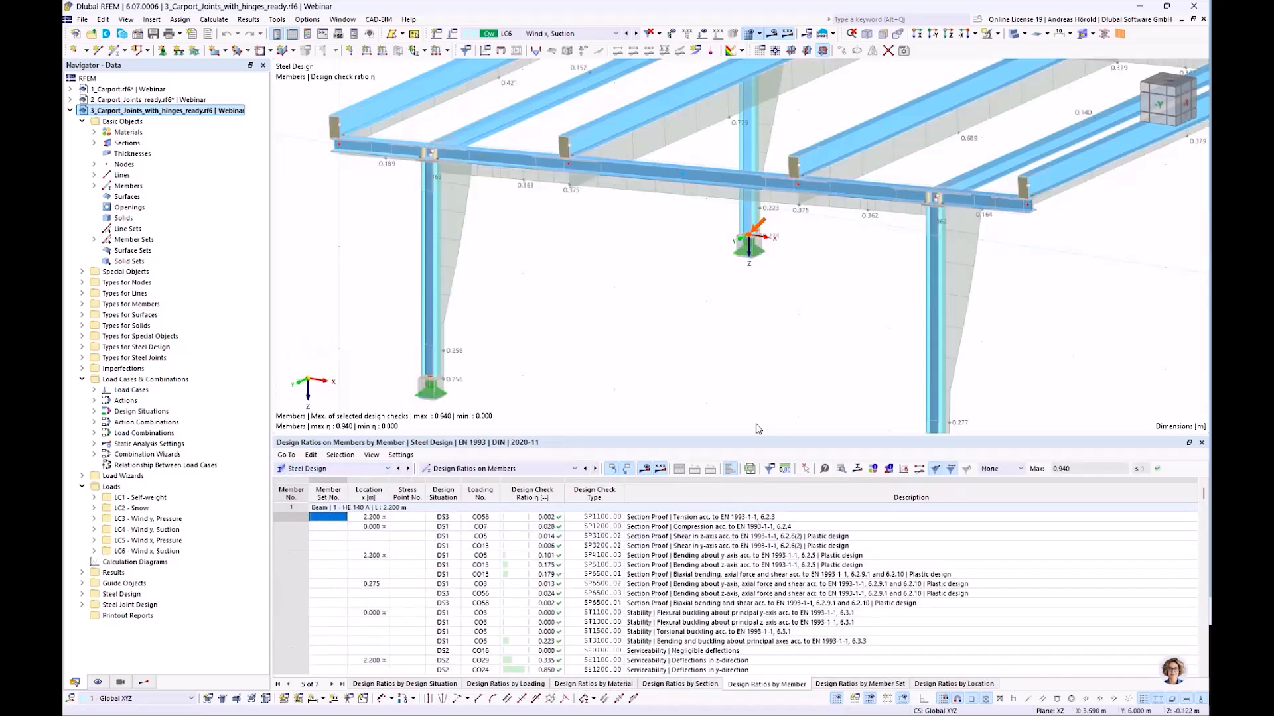
{"action": "scroll", "coordinate": [675, 567], "scroll_direction": "down", "scroll_amount": 5}
{"action": "scroll", "coordinate": [675, 567], "scroll_direction": "down", "scroll_amount": 4}
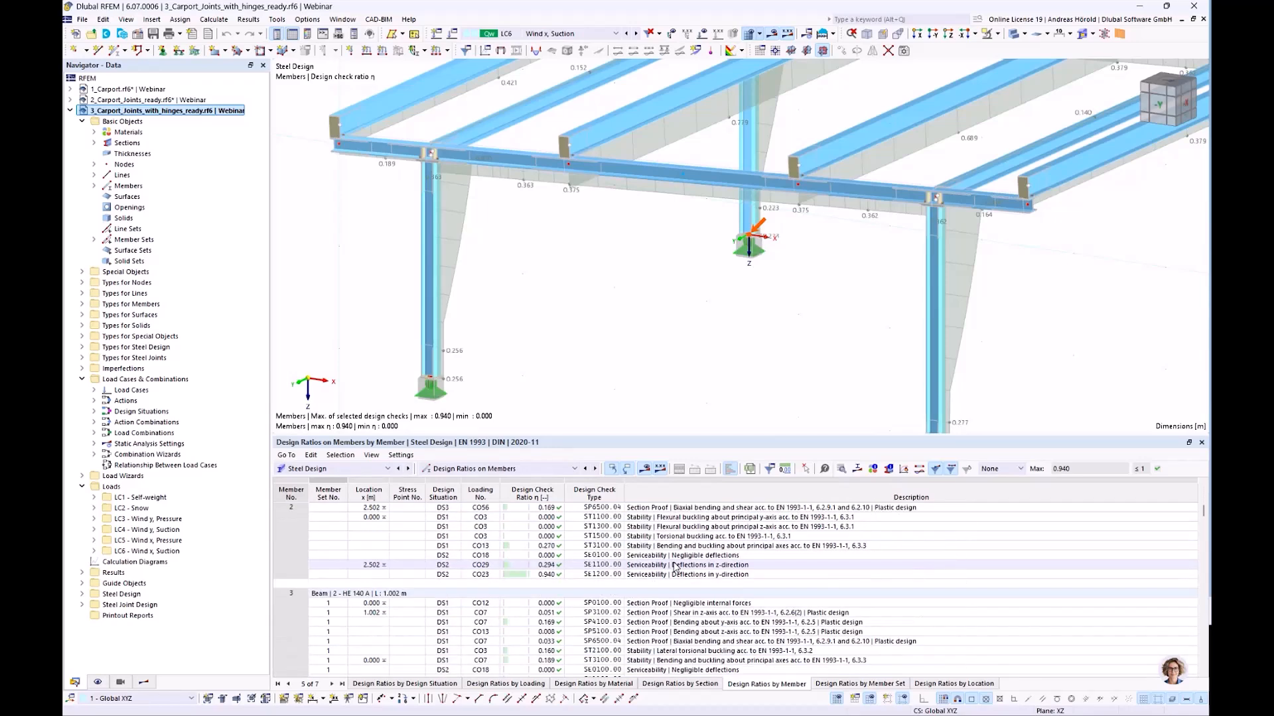
{"action": "left_click", "coordinate": [544, 575]}
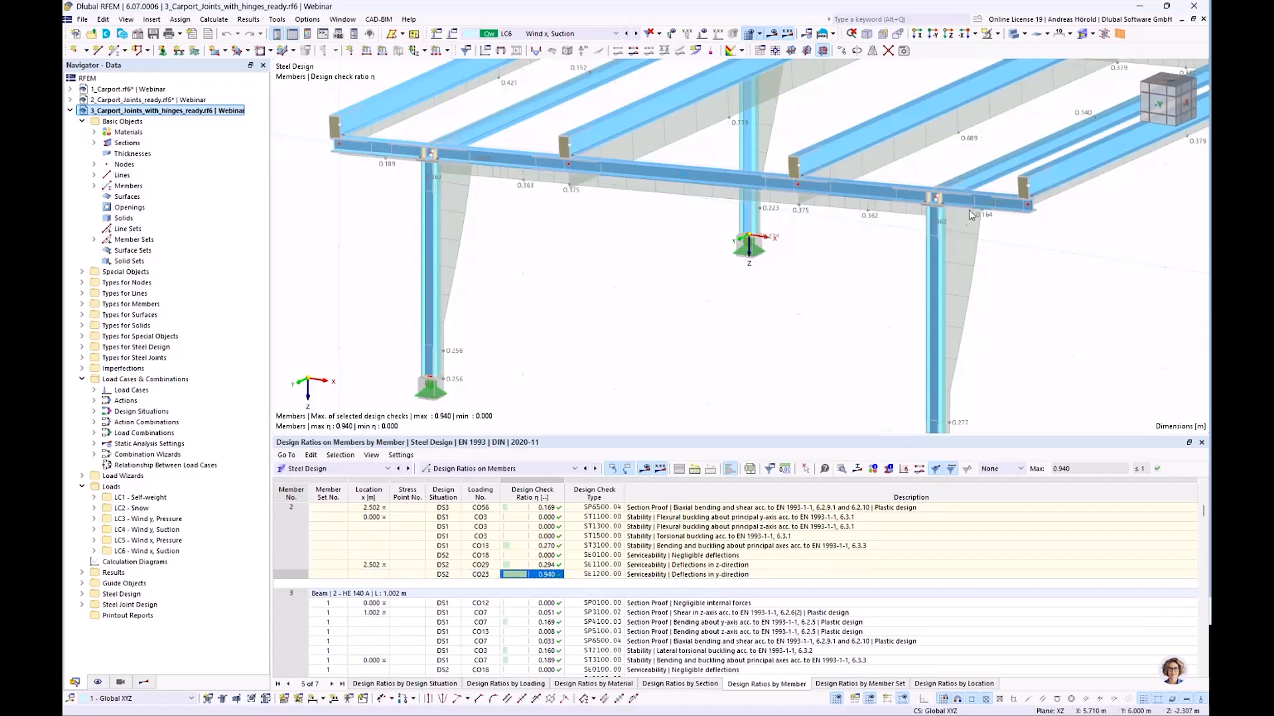
Examine the design ratio diagrams on the roof beams and columns around the marked column head
{"action": "scroll", "coordinate": [961, 215], "scroll_direction": "down", "scroll_amount": 5}
{"action": "scroll", "coordinate": [977, 215], "scroll_direction": "up", "scroll_amount": 3}
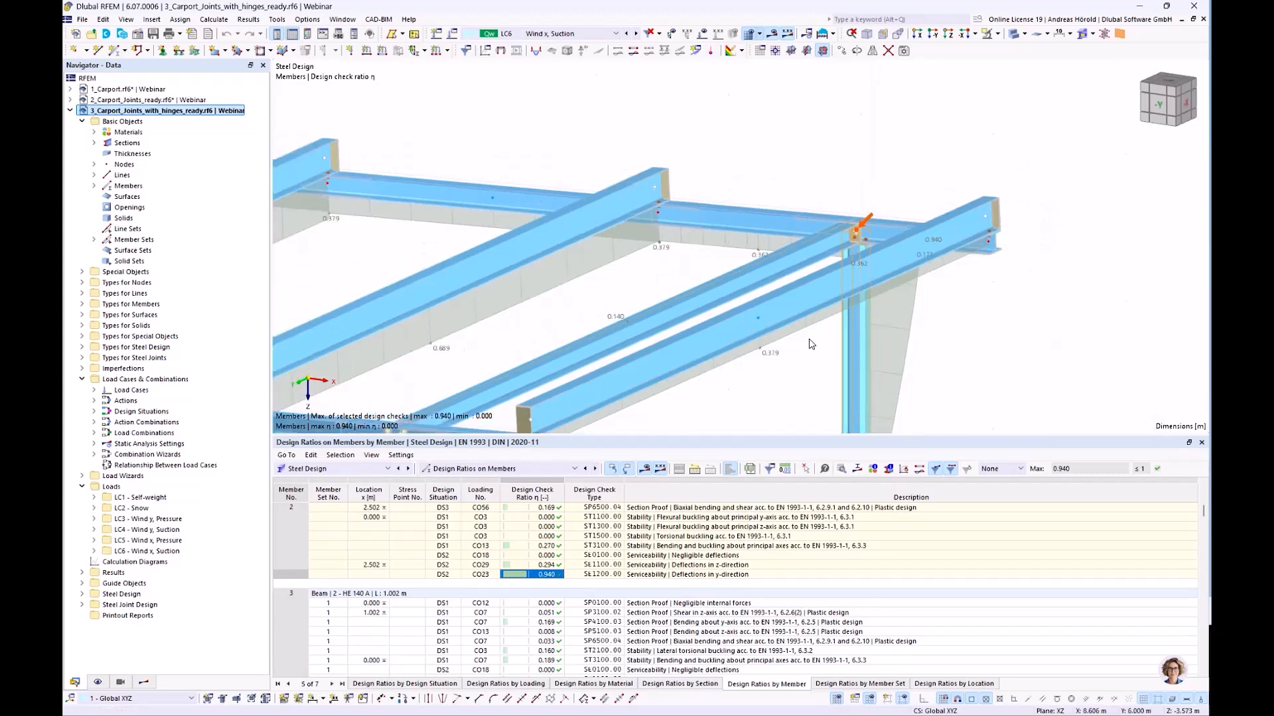
{"action": "scroll", "coordinate": [810, 343], "scroll_direction": "down", "scroll_amount": 4}
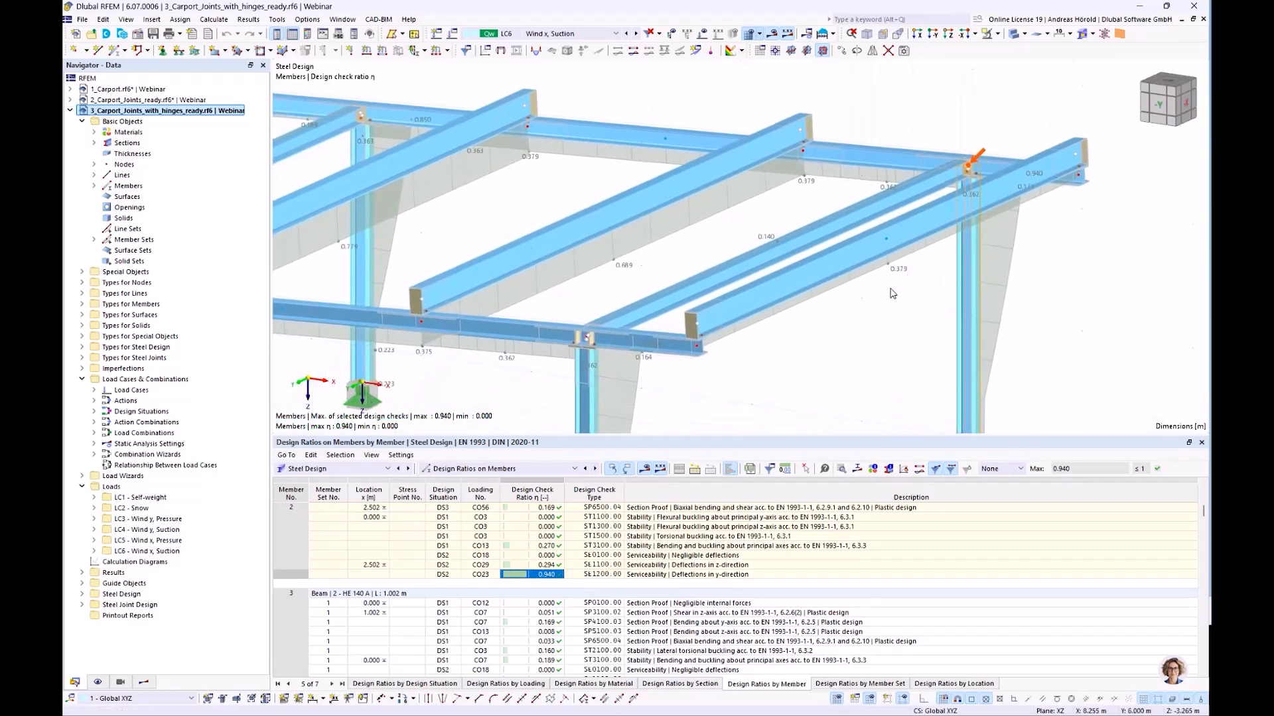
{"action": "scroll", "coordinate": [891, 290], "scroll_direction": "down", "scroll_amount": 1}
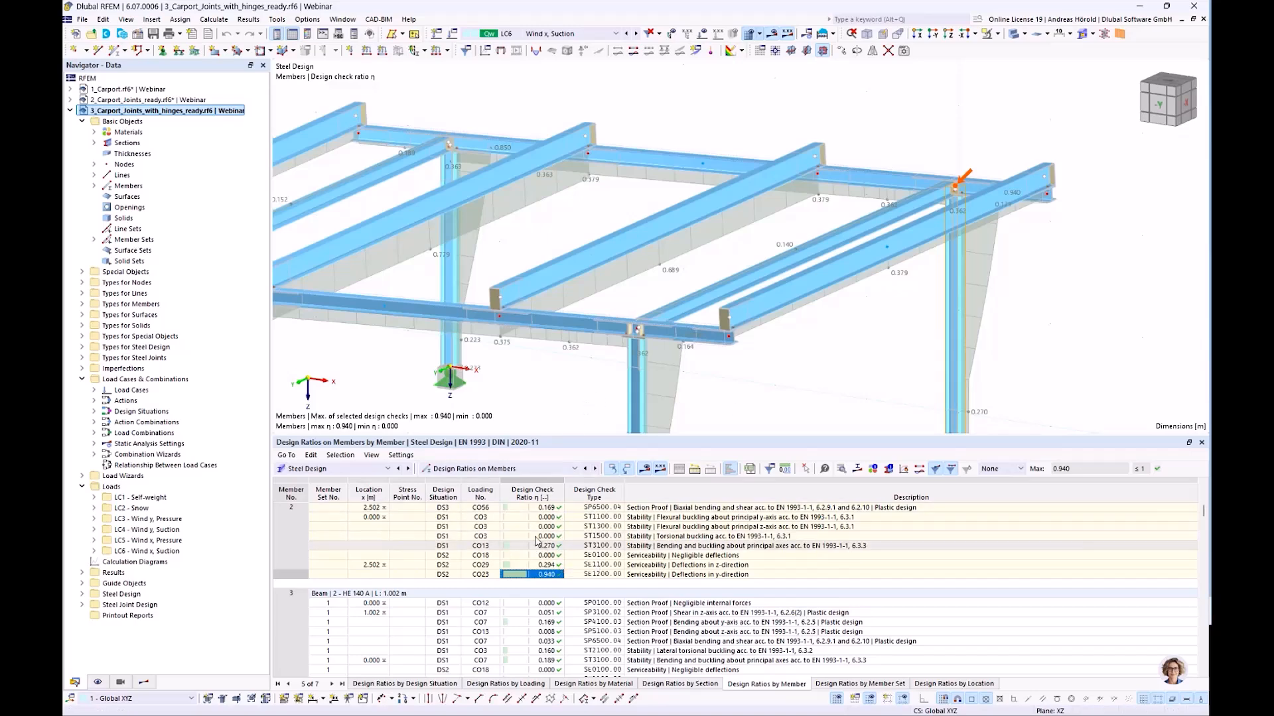
{"action": "scroll", "coordinate": [509, 390], "scroll_direction": "down", "scroll_amount": 3}
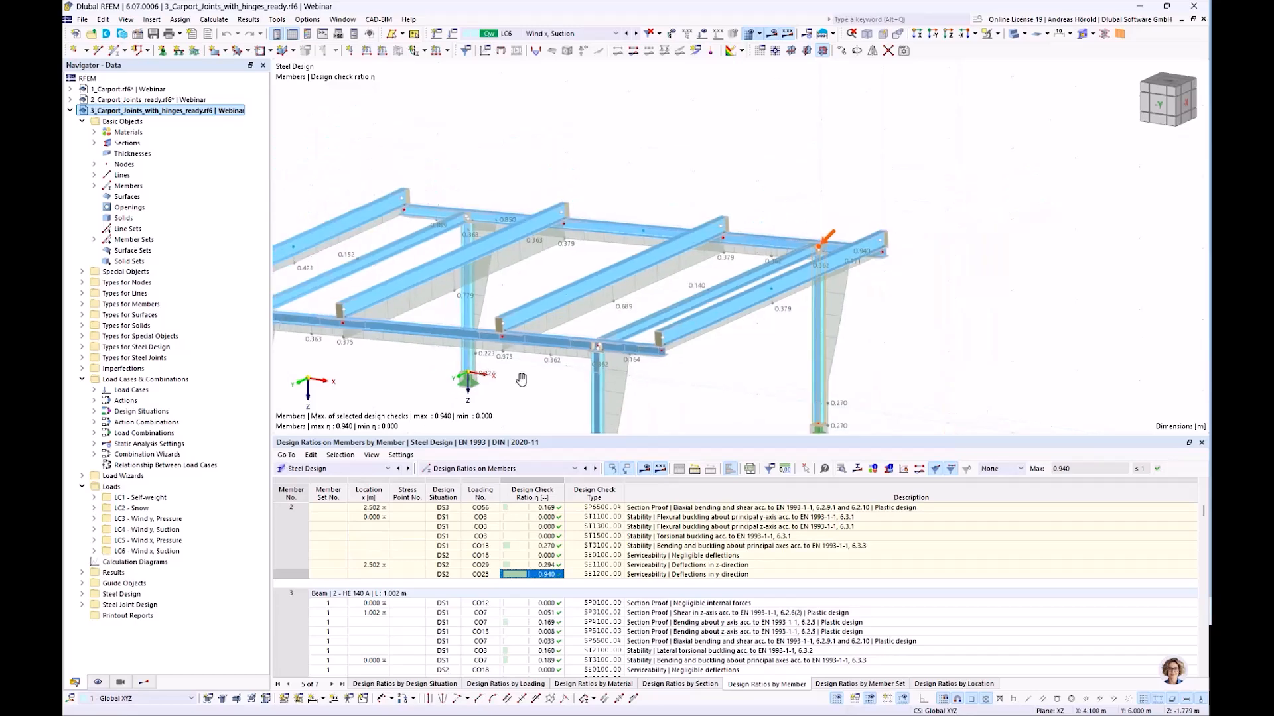
{"action": "scroll", "coordinate": [697, 339], "scroll_direction": "down", "scroll_amount": 1}
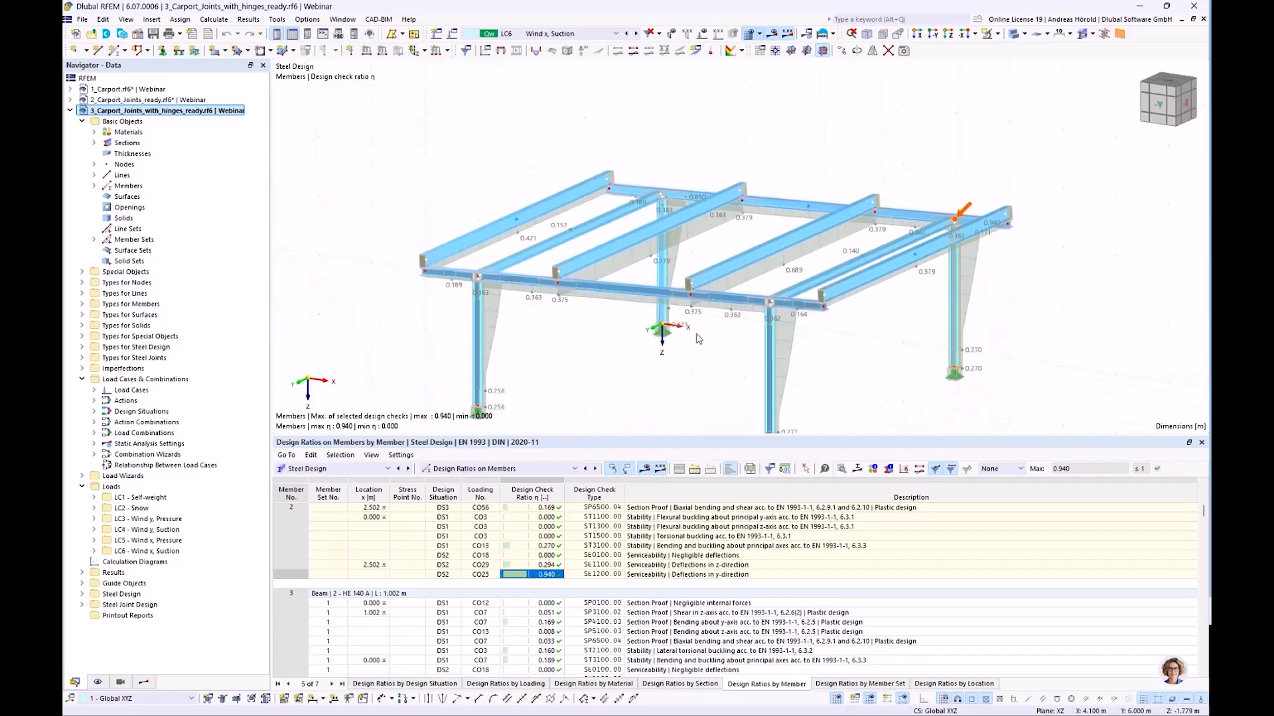
{"action": "scroll", "coordinate": [698, 339], "scroll_direction": "up", "scroll_amount": 1}
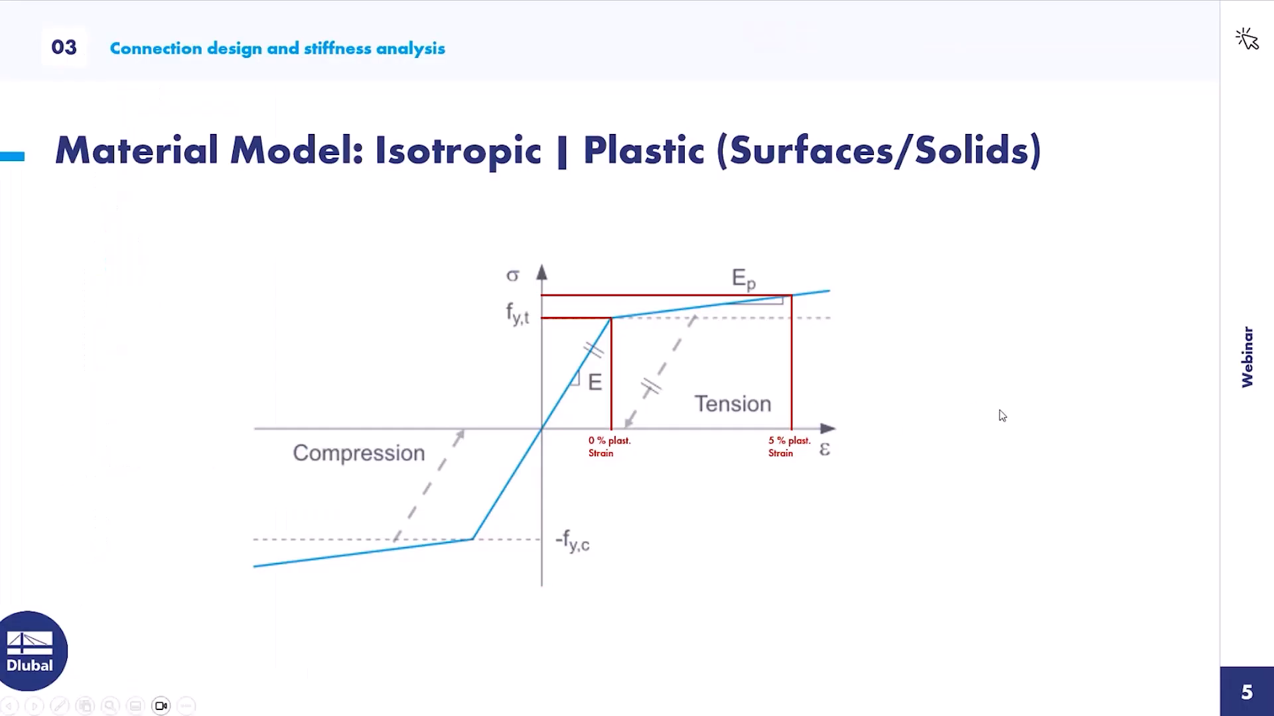
{"action": "left_click", "coordinate": [1002, 416]}
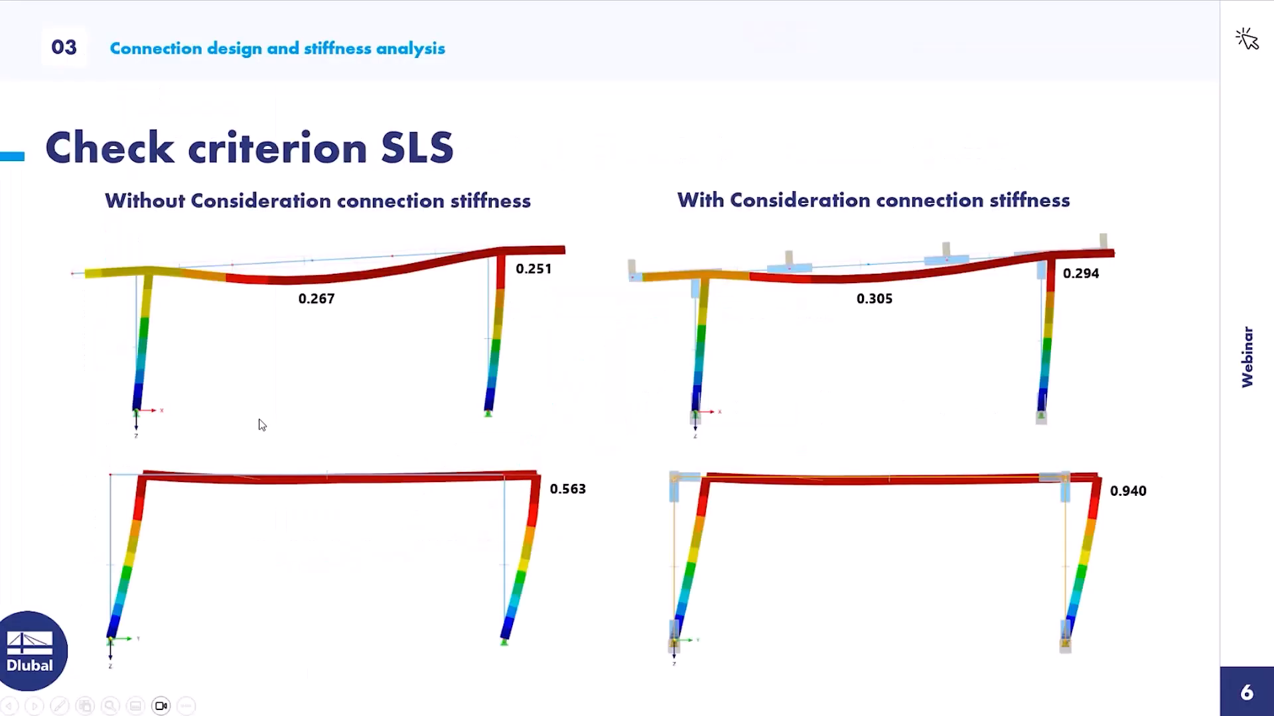
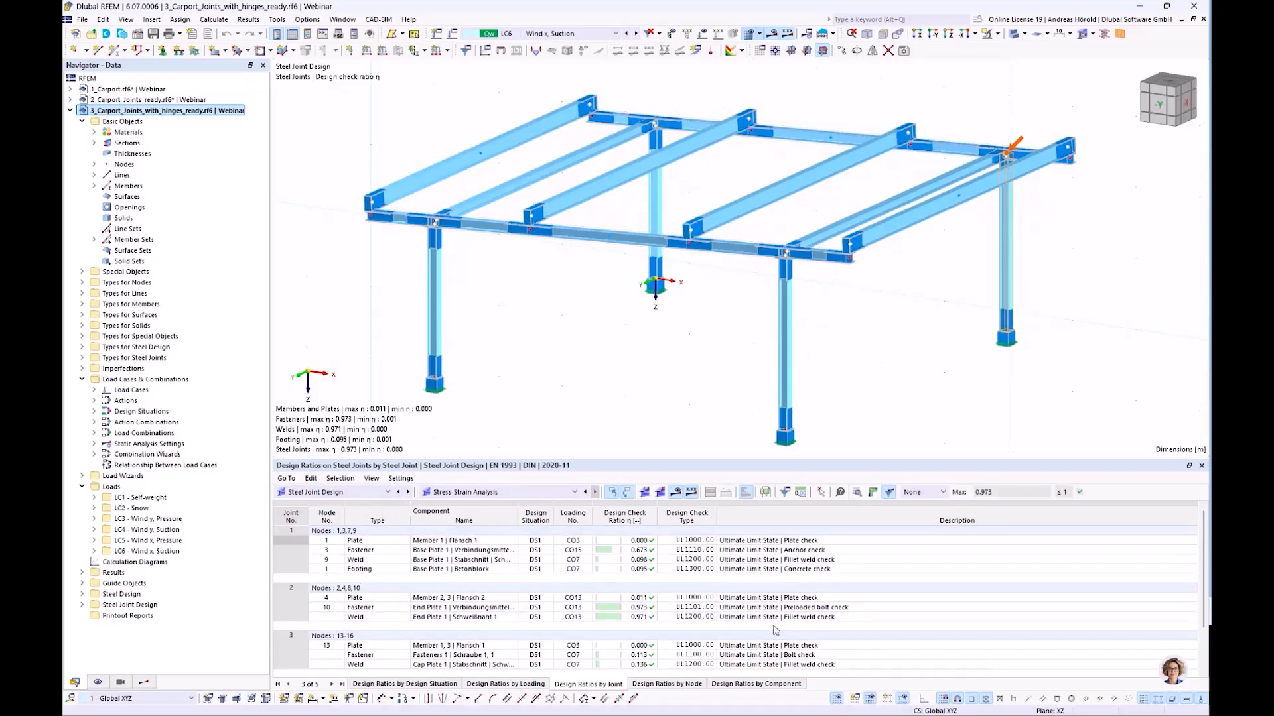
Open the design check details of steel joint 2's preloaded bolt check and review the resistance formulas
{"action": "left_click", "coordinate": [796, 610]}
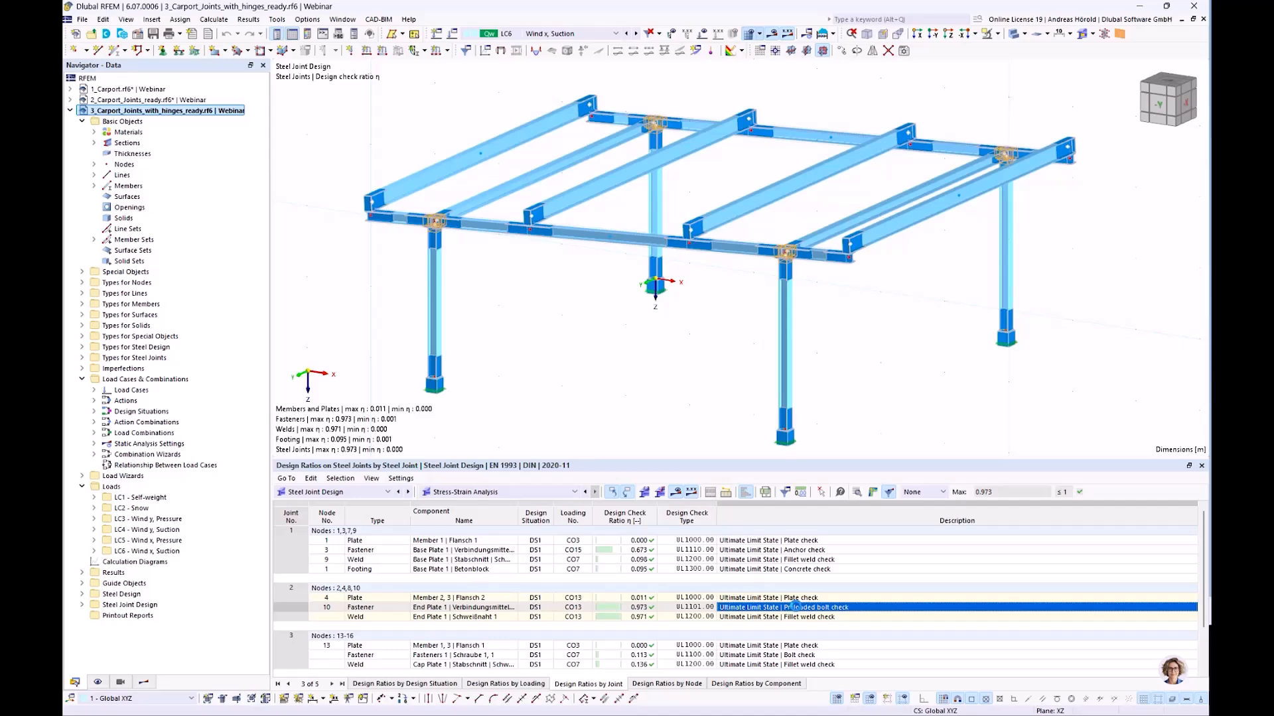
{"action": "double_click", "coordinate": [795, 606]}
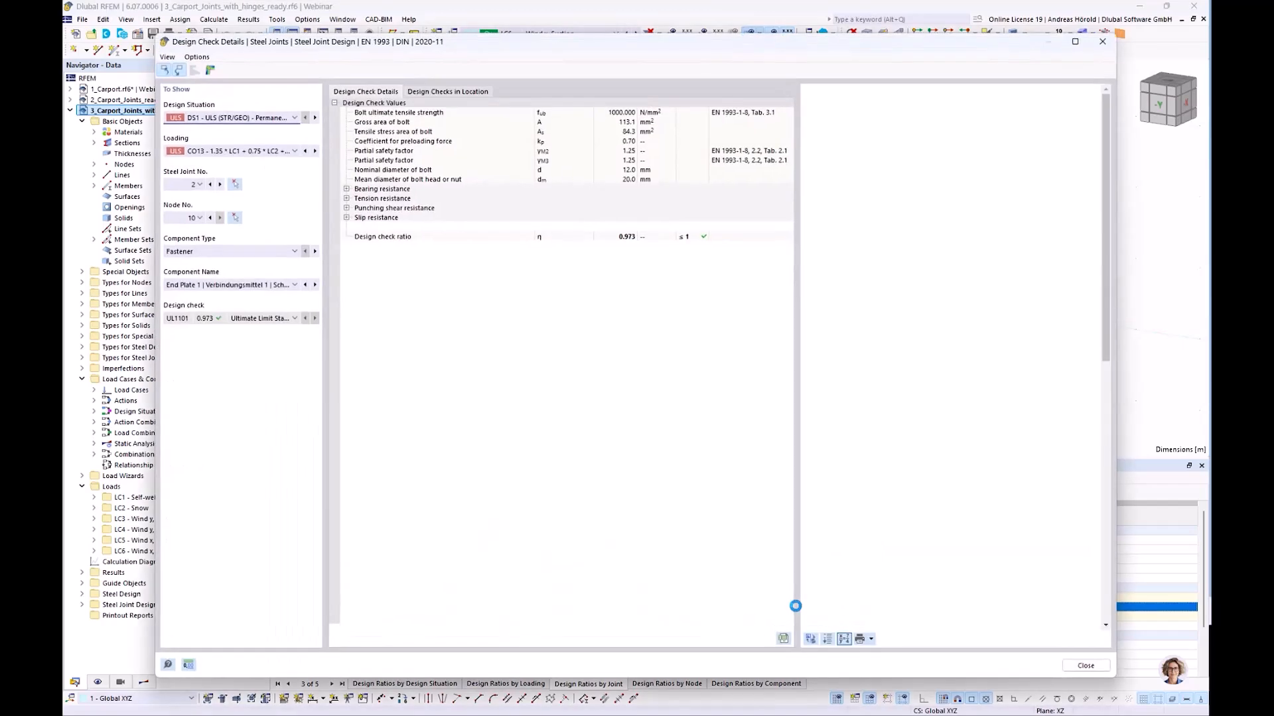
{"action": "scroll", "coordinate": [929, 343], "scroll_direction": "down", "scroll_amount": 10}
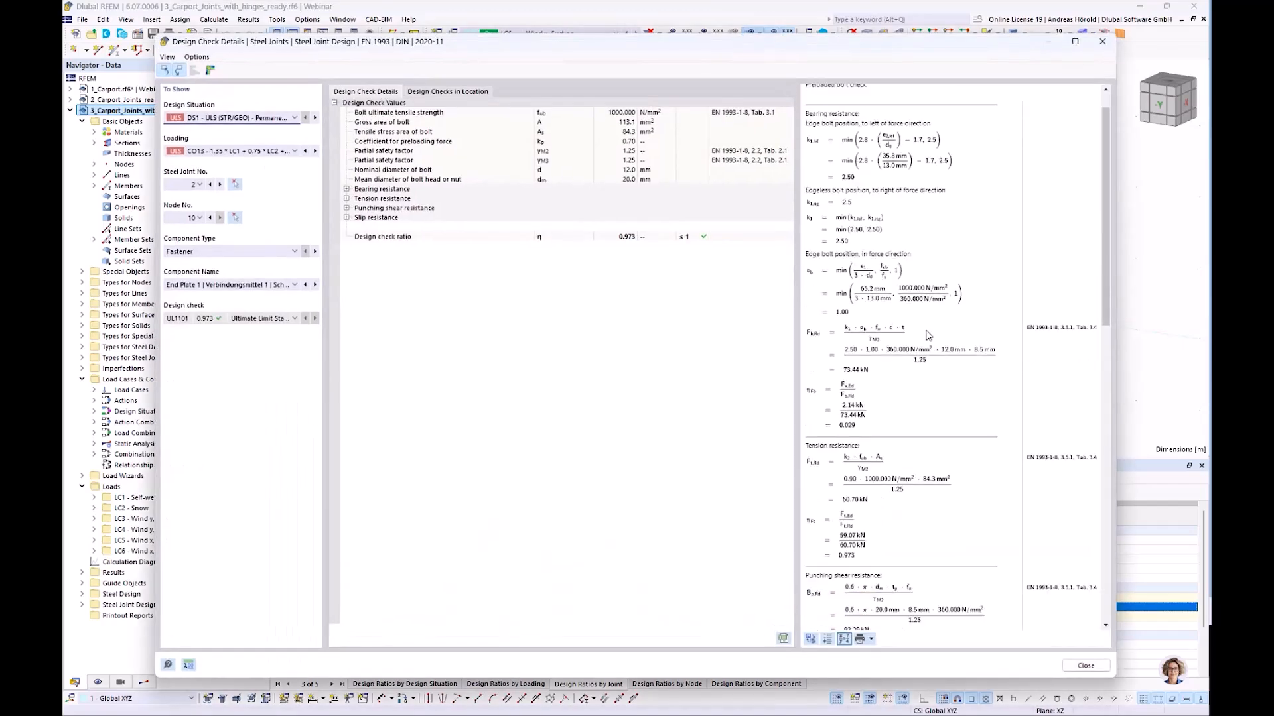
{"action": "scroll", "coordinate": [929, 343], "scroll_direction": "down", "scroll_amount": 5}
{"action": "scroll", "coordinate": [926, 343], "scroll_direction": "up", "scroll_amount": 8}
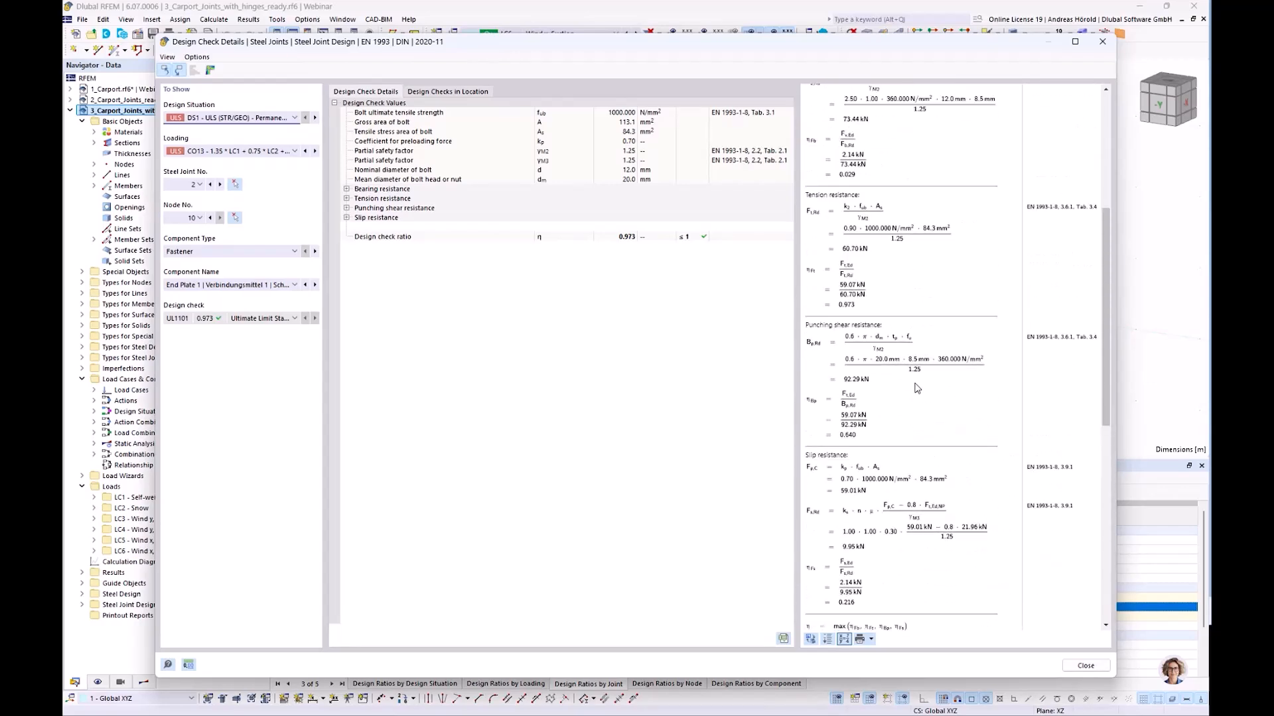
Send the bolt check details to a printout report, exclude the Steel Design chapter, and save and show the report
{"action": "left_click", "coordinate": [871, 640]}
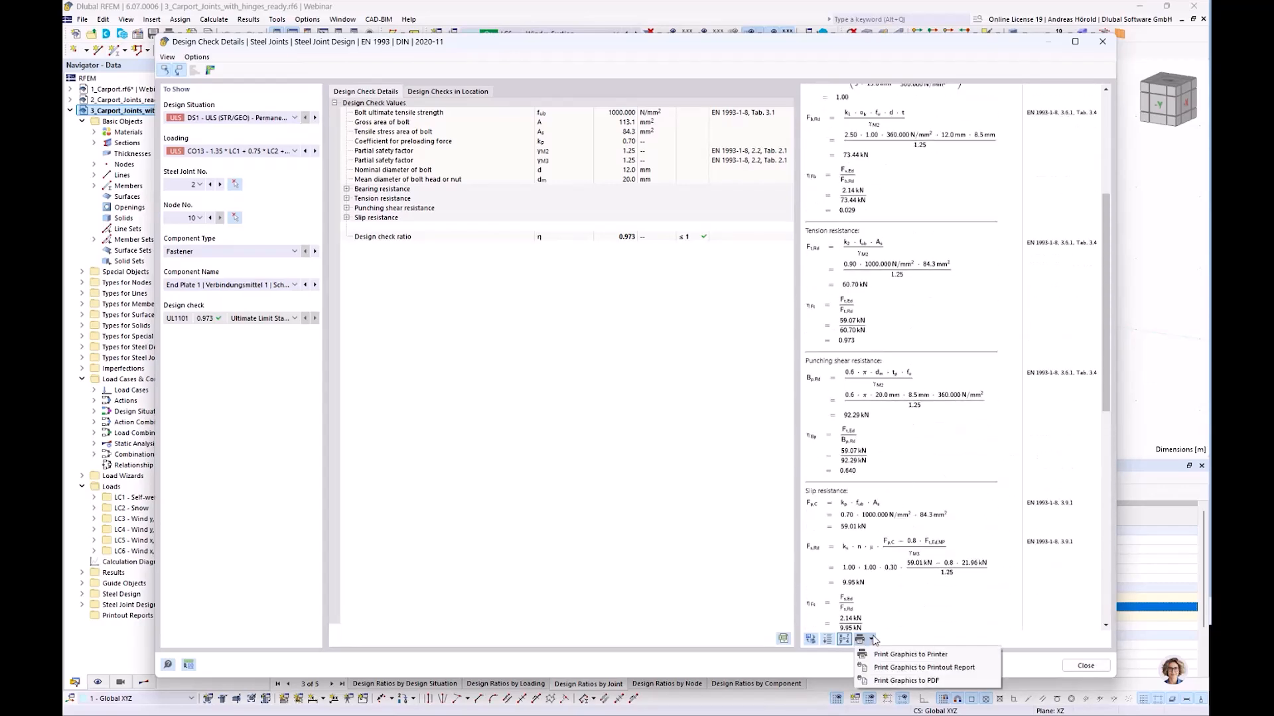
{"action": "left_click", "coordinate": [937, 668]}
{"action": "scroll", "coordinate": [499, 350], "scroll_direction": "down", "scroll_amount": 9}
{"action": "scroll", "coordinate": [499, 350], "scroll_direction": "down", "scroll_amount": 8}
{"action": "scroll", "coordinate": [499, 349], "scroll_direction": "down", "scroll_amount": 2}
{"action": "left_click", "coordinate": [419, 355]}
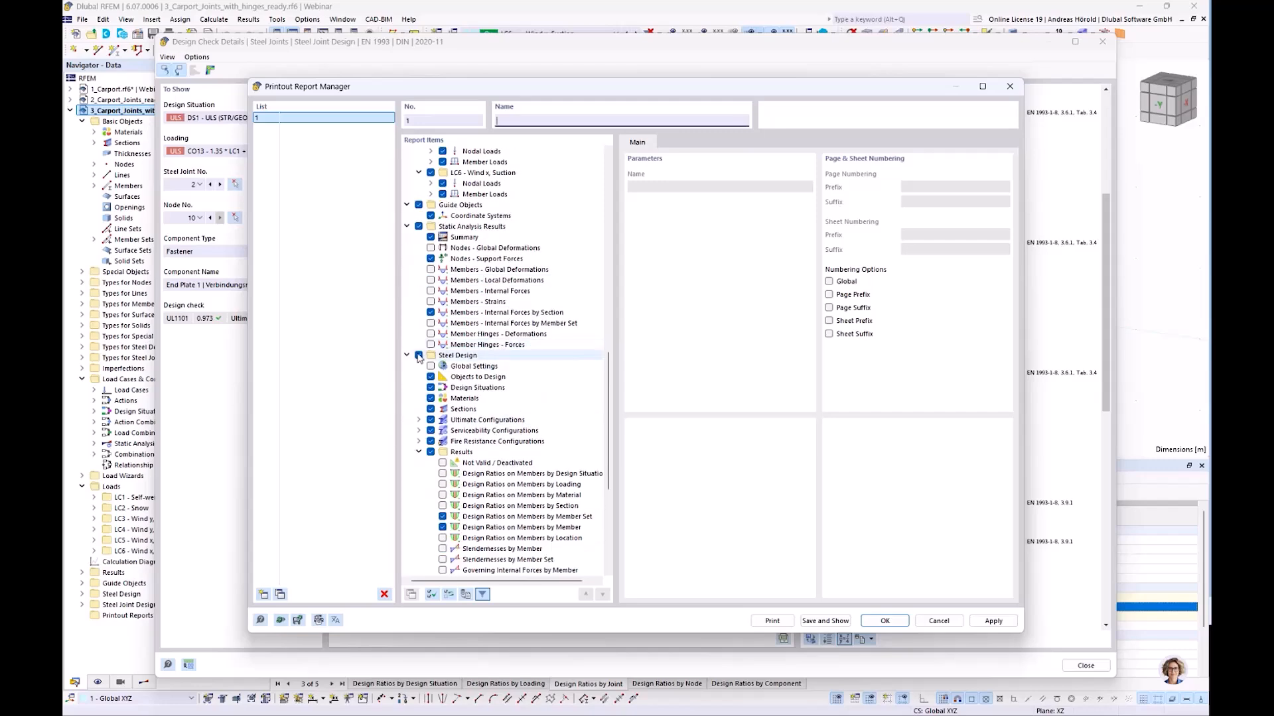
{"action": "scroll", "coordinate": [524, 400], "scroll_direction": "down", "scroll_amount": 7}
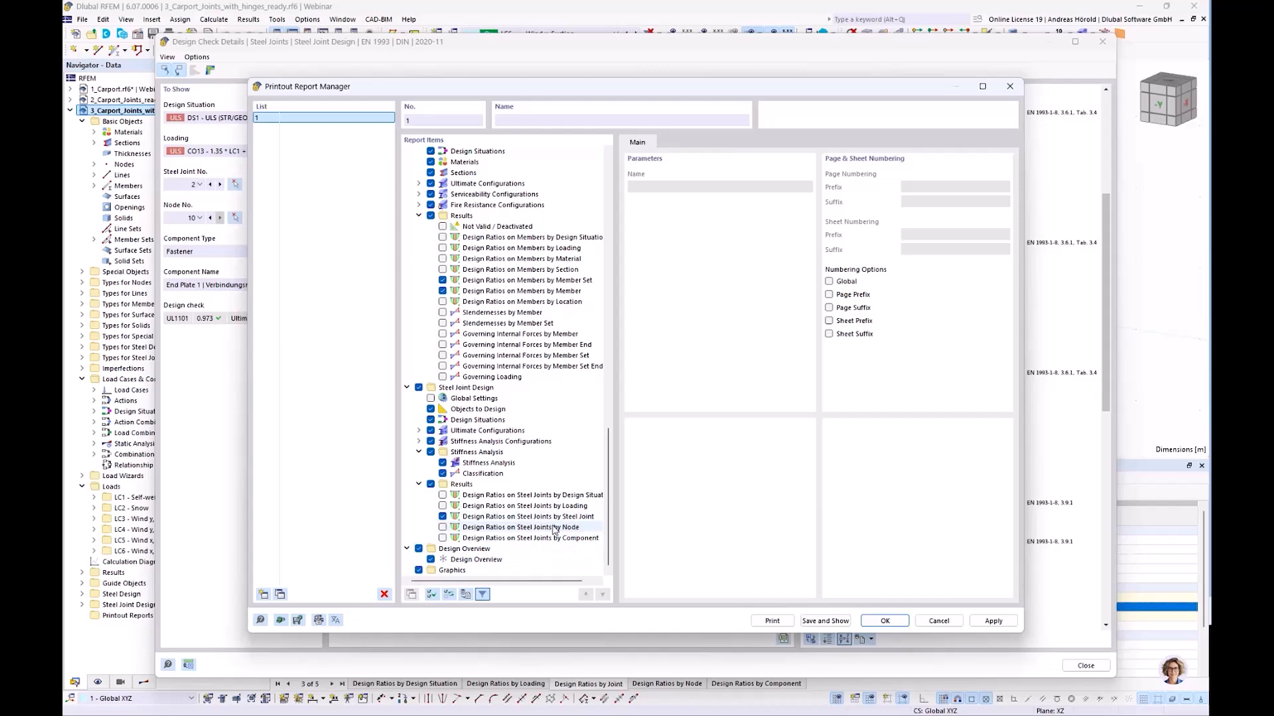
{"action": "left_click", "coordinate": [824, 621]}
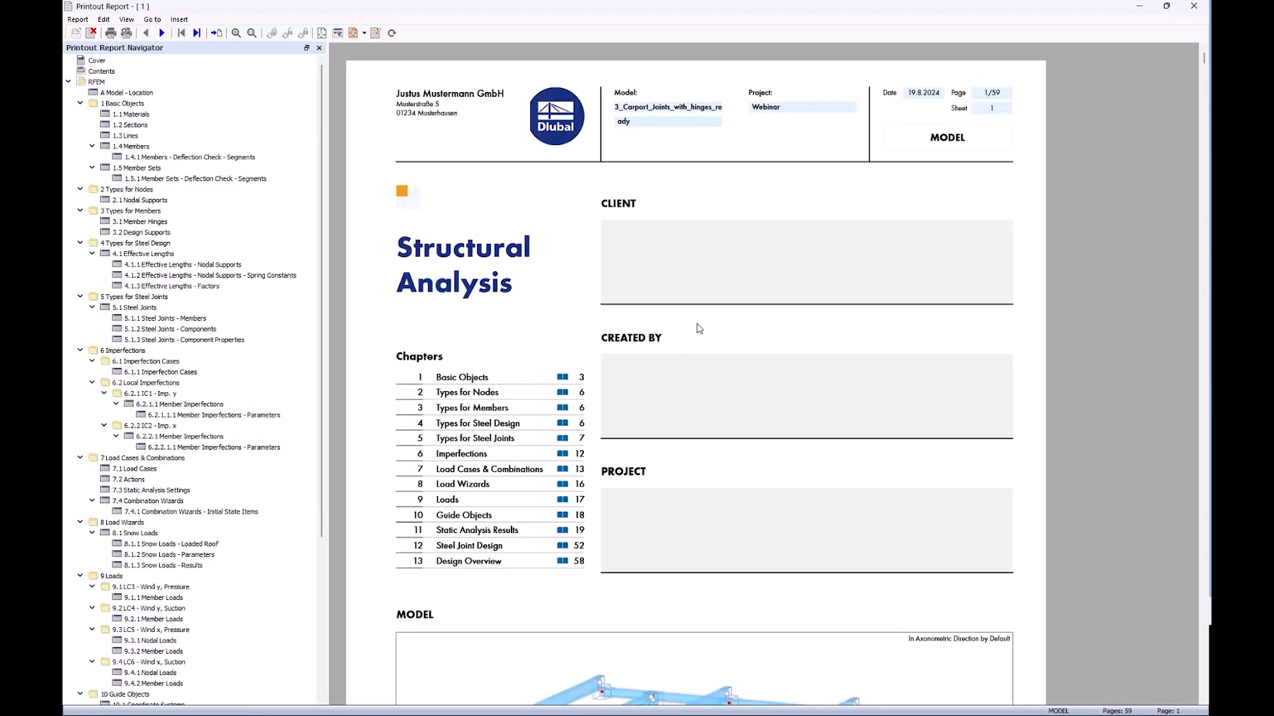
Edit the report's cover page settings to include the client's name, keeping the preview image enabled
{"action": "scroll", "coordinate": [701, 332], "scroll_direction": "down", "scroll_amount": 4}
{"action": "scroll", "coordinate": [702, 360], "scroll_direction": "down", "scroll_amount": 2}
{"action": "scroll", "coordinate": [697, 359], "scroll_direction": "up", "scroll_amount": 4}
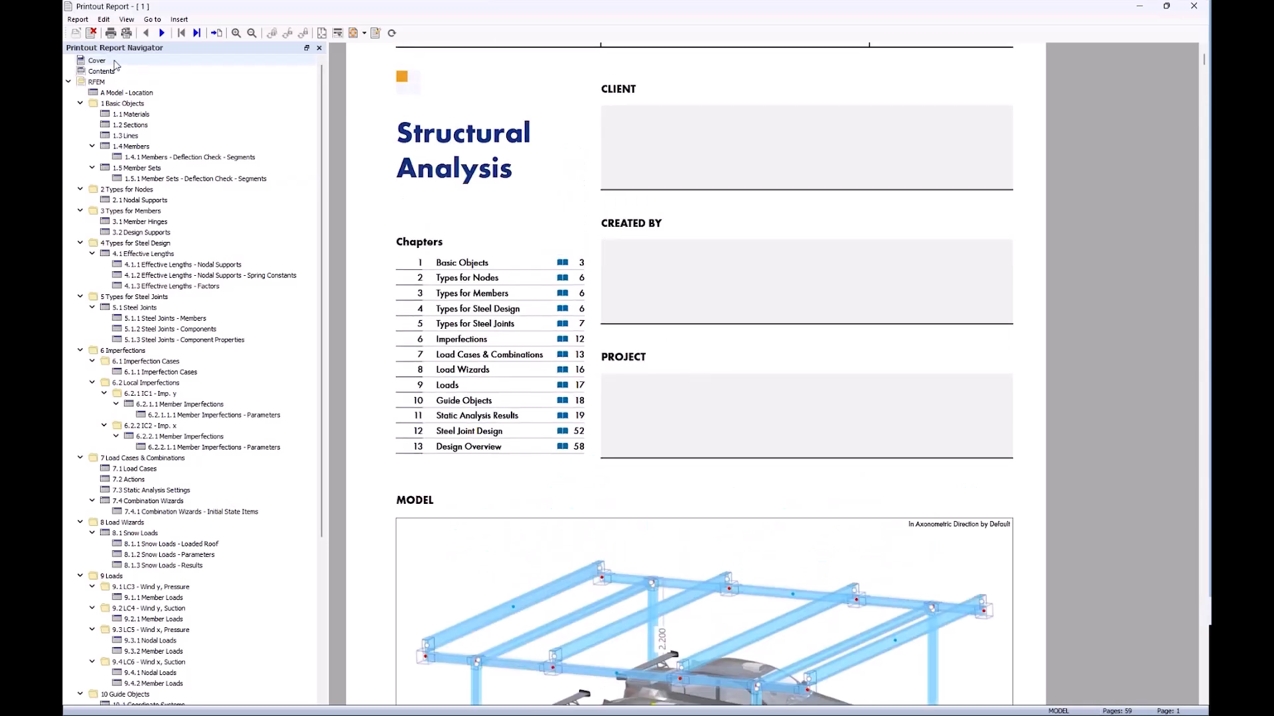
{"action": "right_click", "coordinate": [115, 65]}
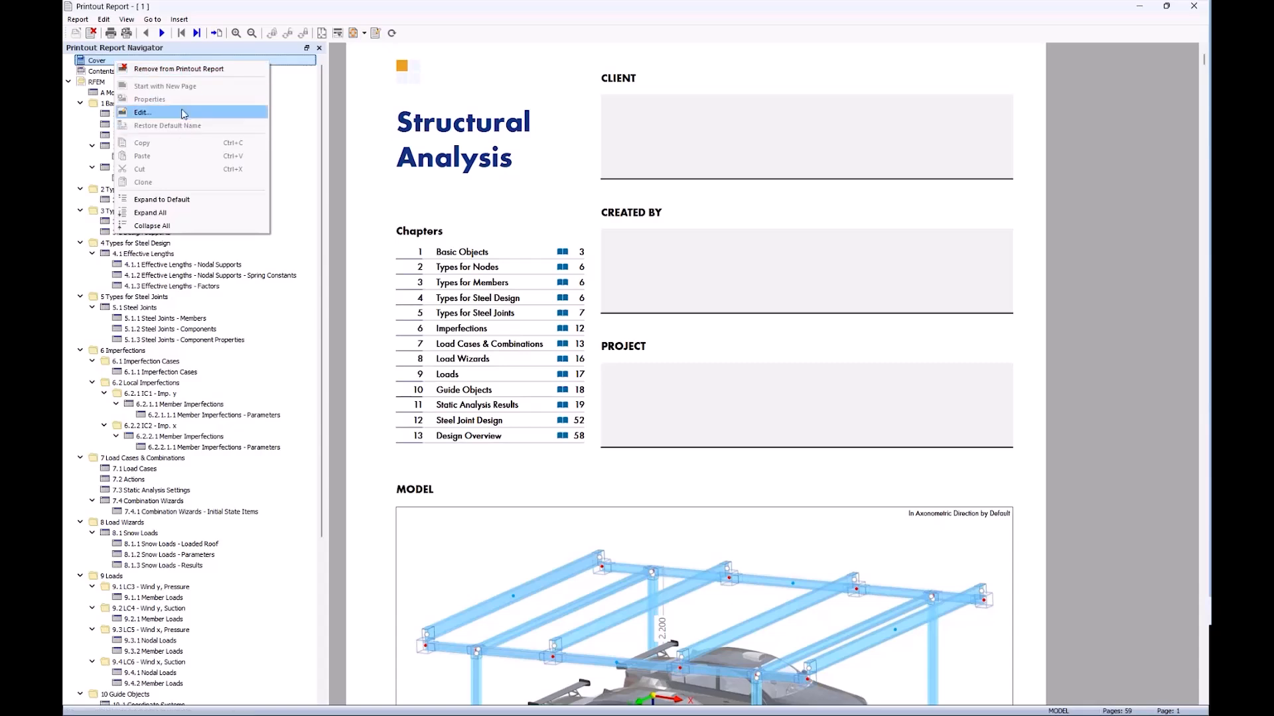
{"action": "left_click", "coordinate": [143, 112]}
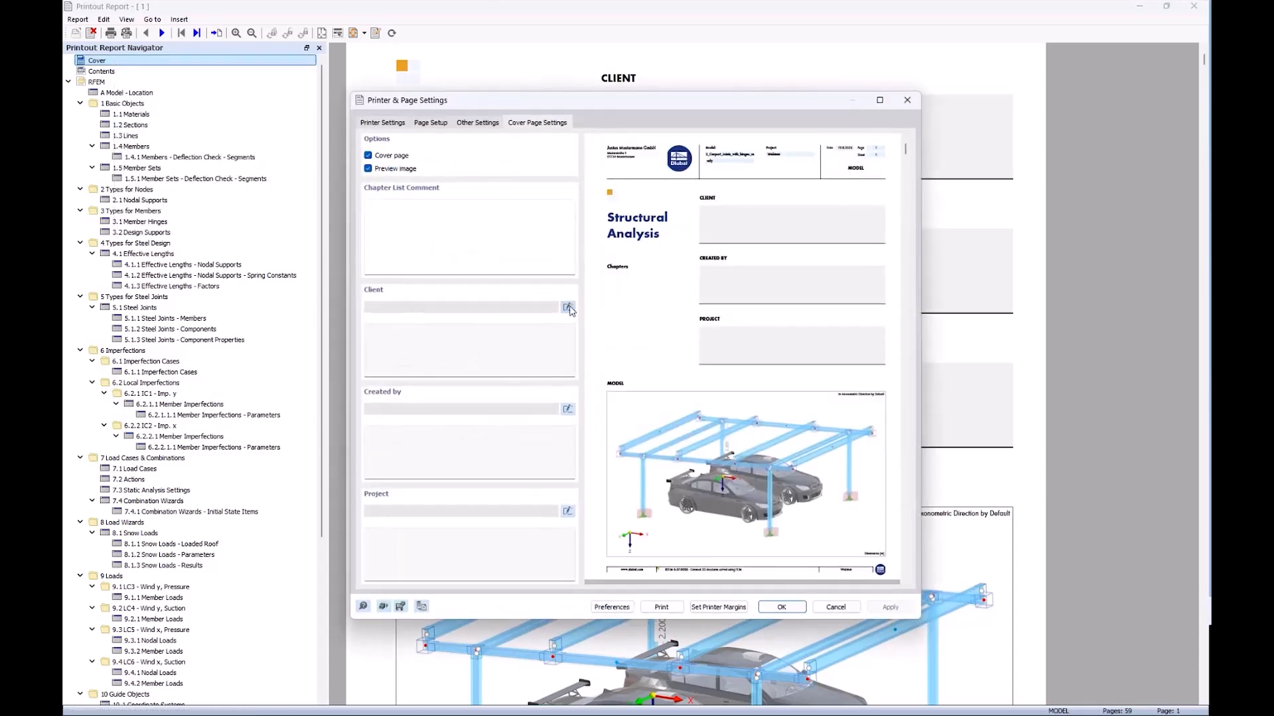
{"action": "left_click", "coordinate": [568, 308]}
{"action": "left_click", "coordinate": [458, 340]}
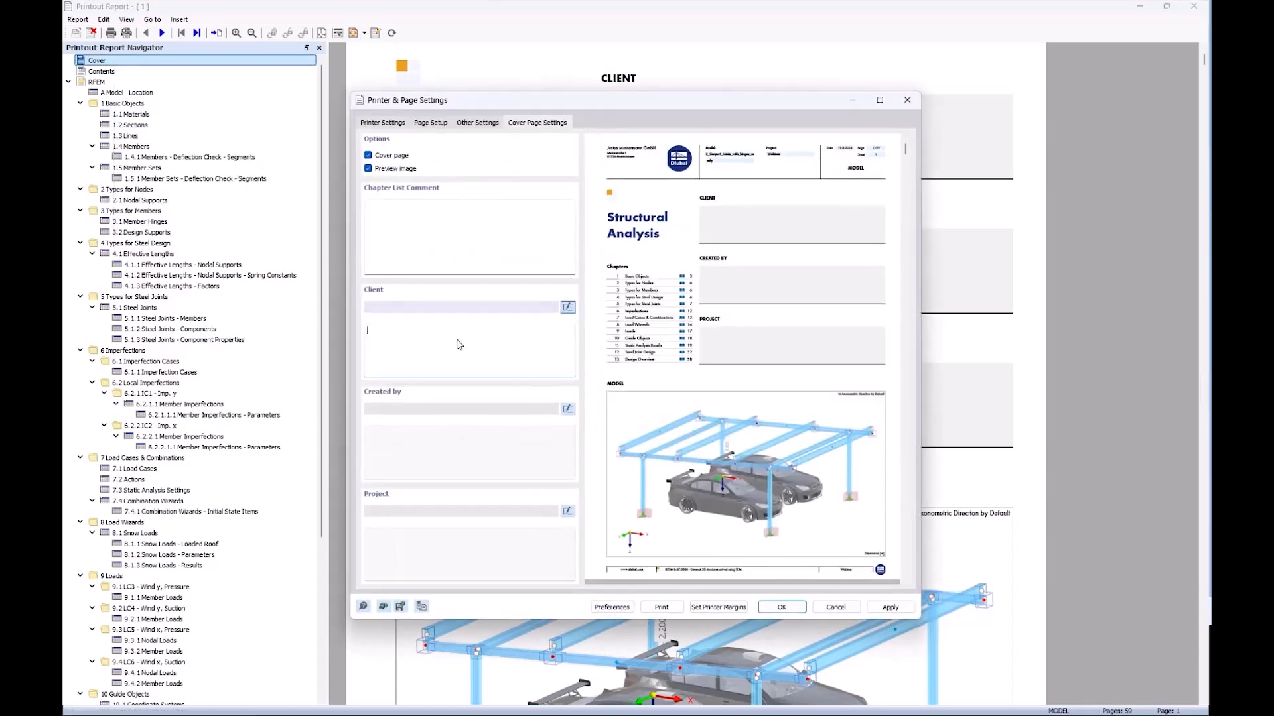
{"action": "type", "text": "John Doe"}
{"action": "left_click", "coordinate": [368, 169]}
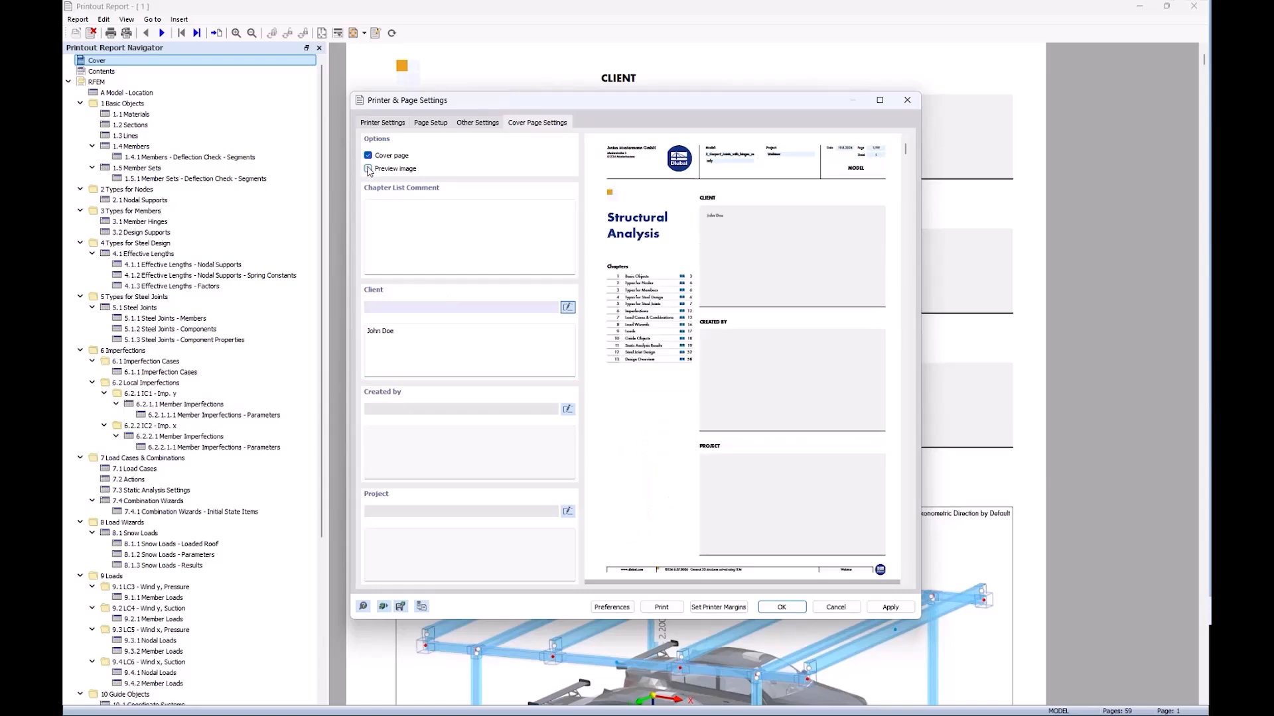
{"action": "left_click", "coordinate": [368, 169]}
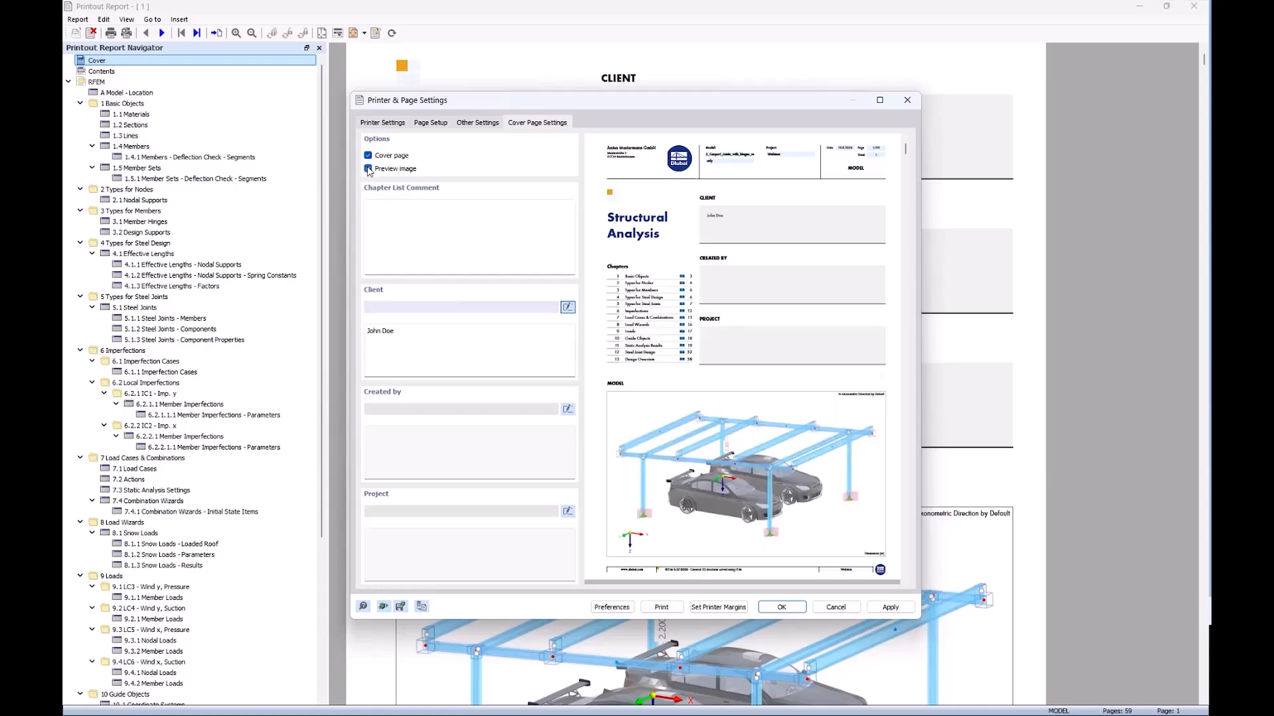
Set the report's bottom page margin to 10 mm and confirm the page settings
{"action": "left_click", "coordinate": [782, 608]}
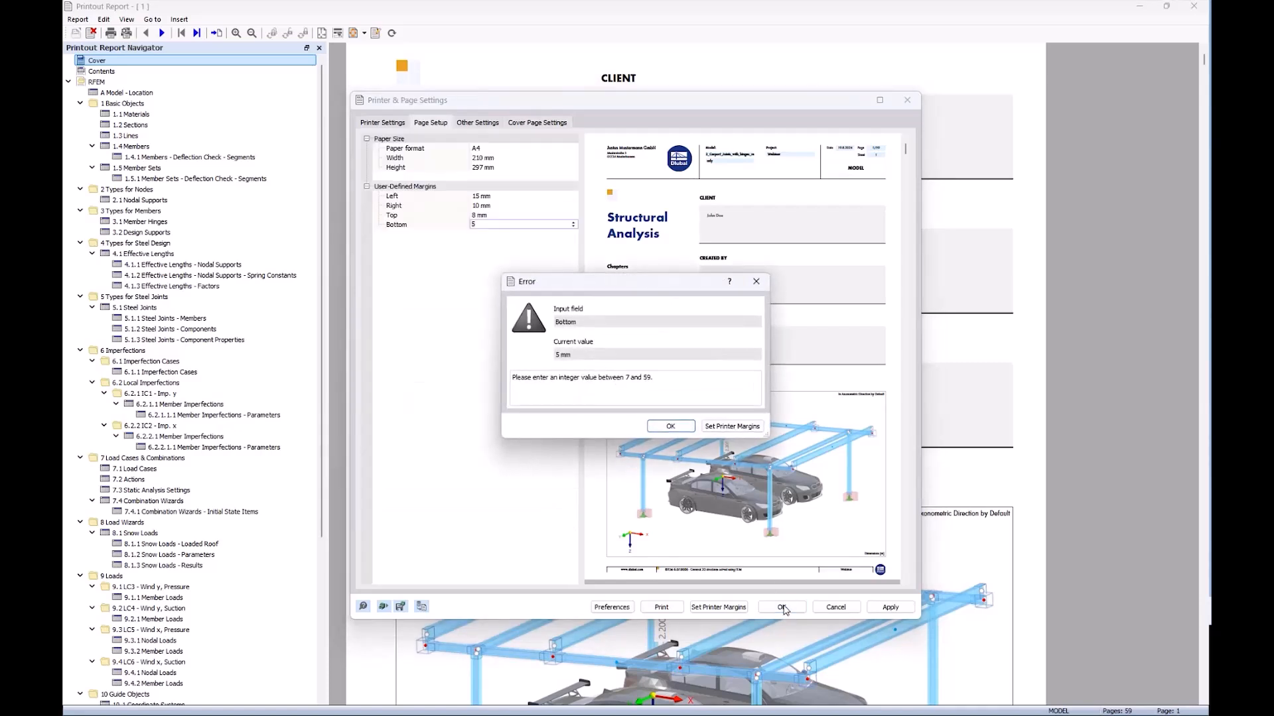
{"action": "left_click", "coordinate": [669, 426]}
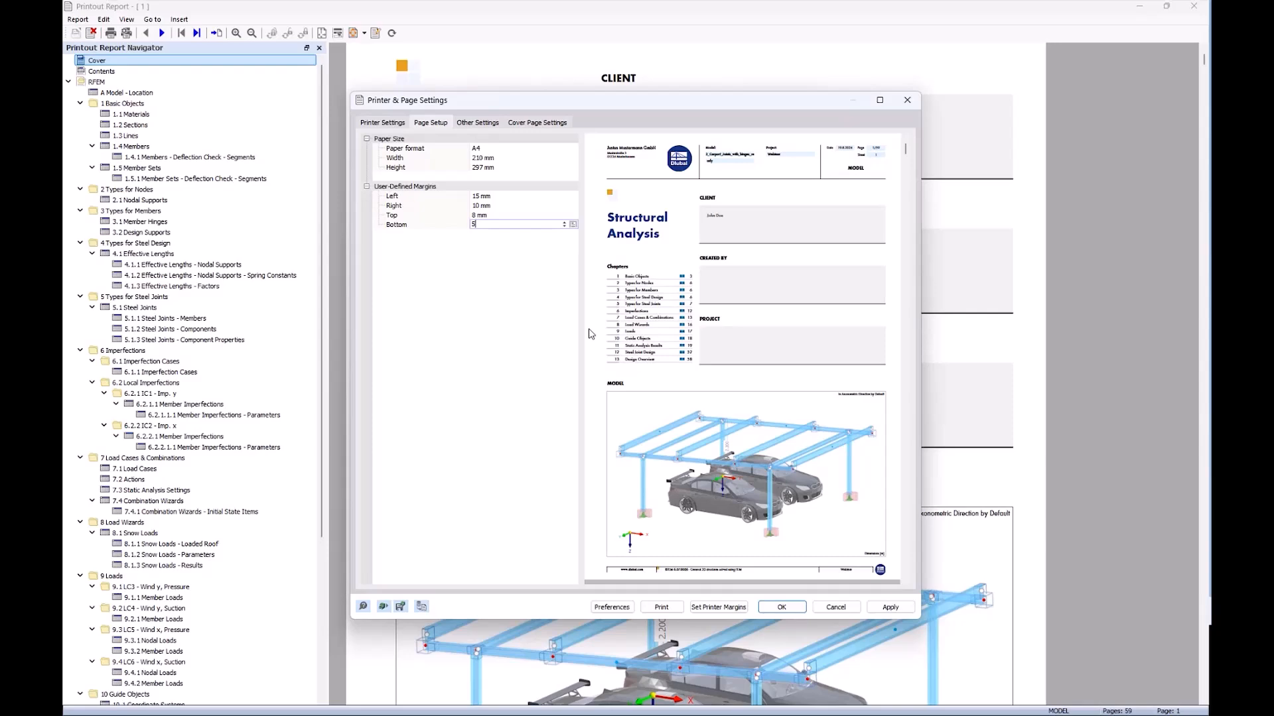
{"action": "type", "text": "10"}
{"action": "left_click", "coordinate": [781, 608]}
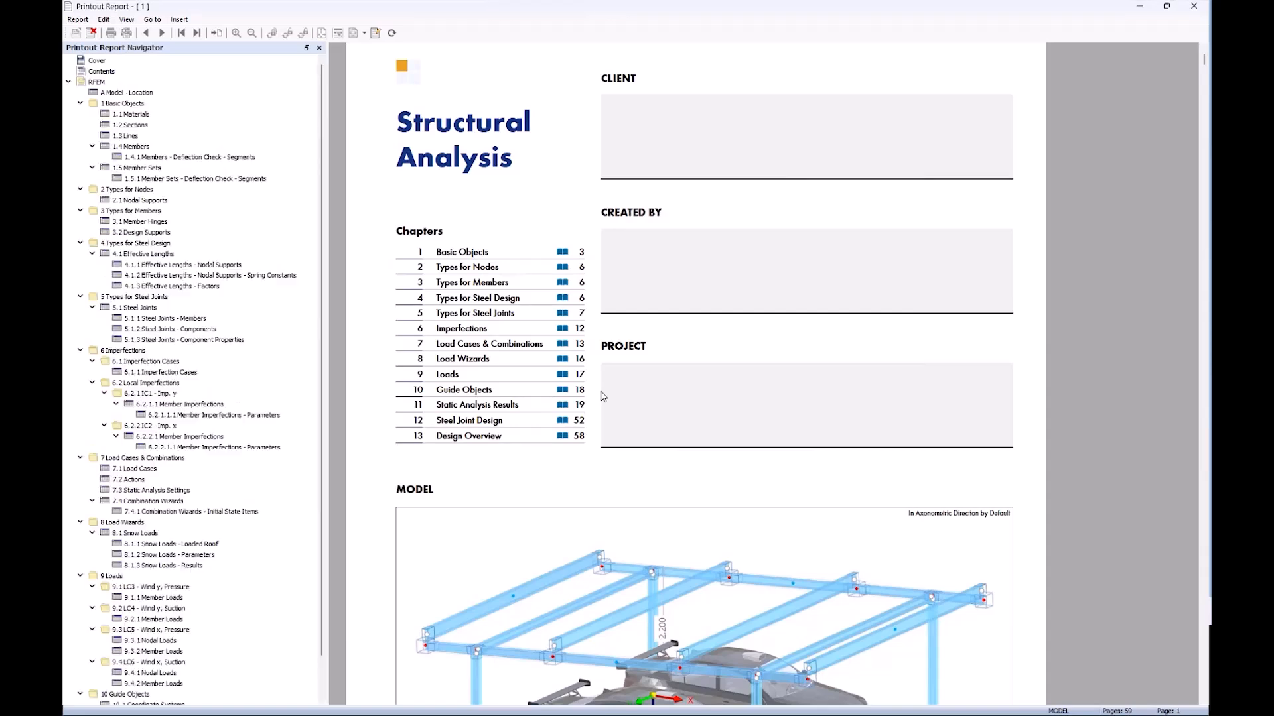
Look over the updated cover page and read through the steel joint 2 end plate fastener check in the report
{"action": "scroll", "coordinate": [655, 440], "scroll_direction": "down", "scroll_amount": 2}
{"action": "scroll", "coordinate": [655, 439], "scroll_direction": "up", "scroll_amount": 2}
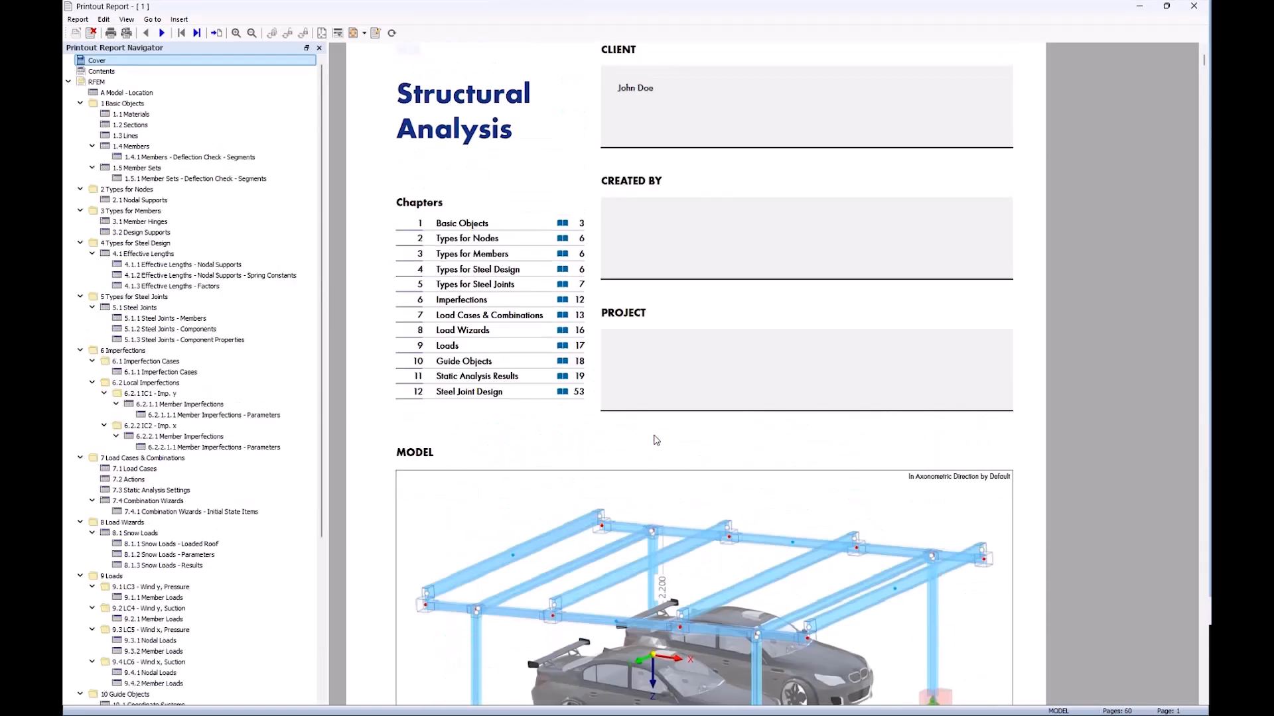
{"action": "scroll", "coordinate": [233, 451], "scroll_direction": "down", "scroll_amount": 7}
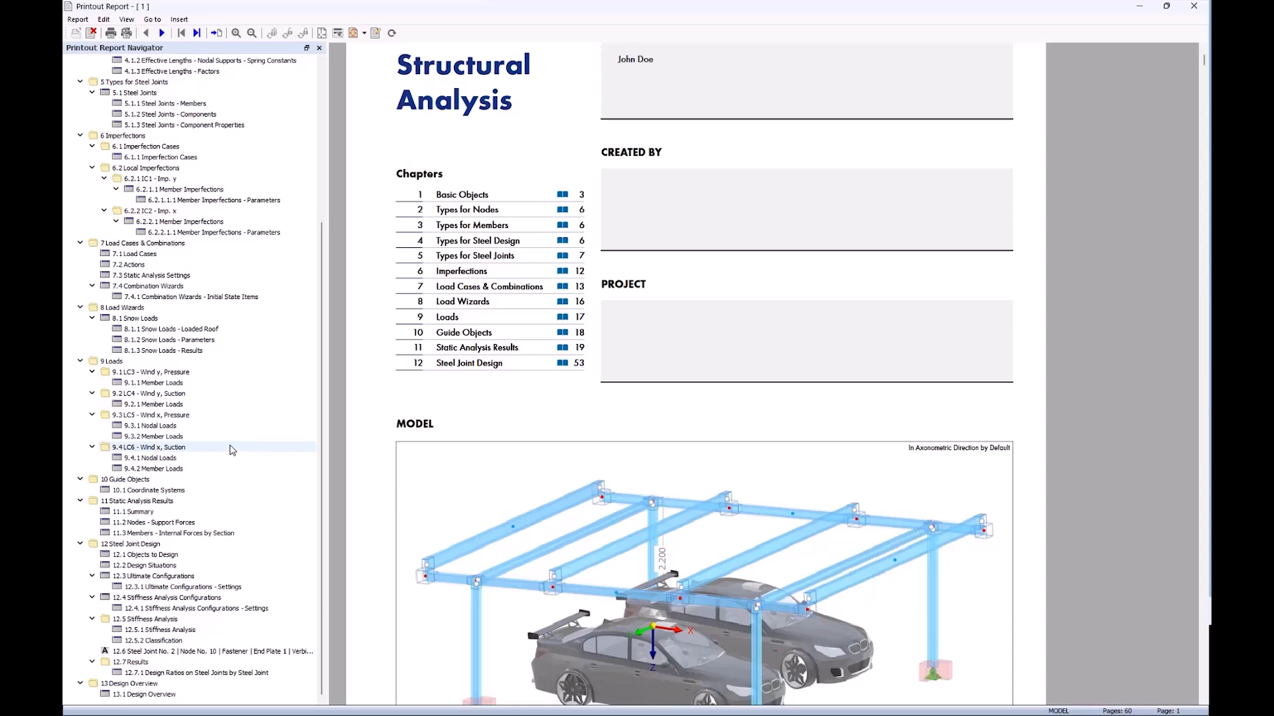
{"action": "left_click", "coordinate": [163, 653]}
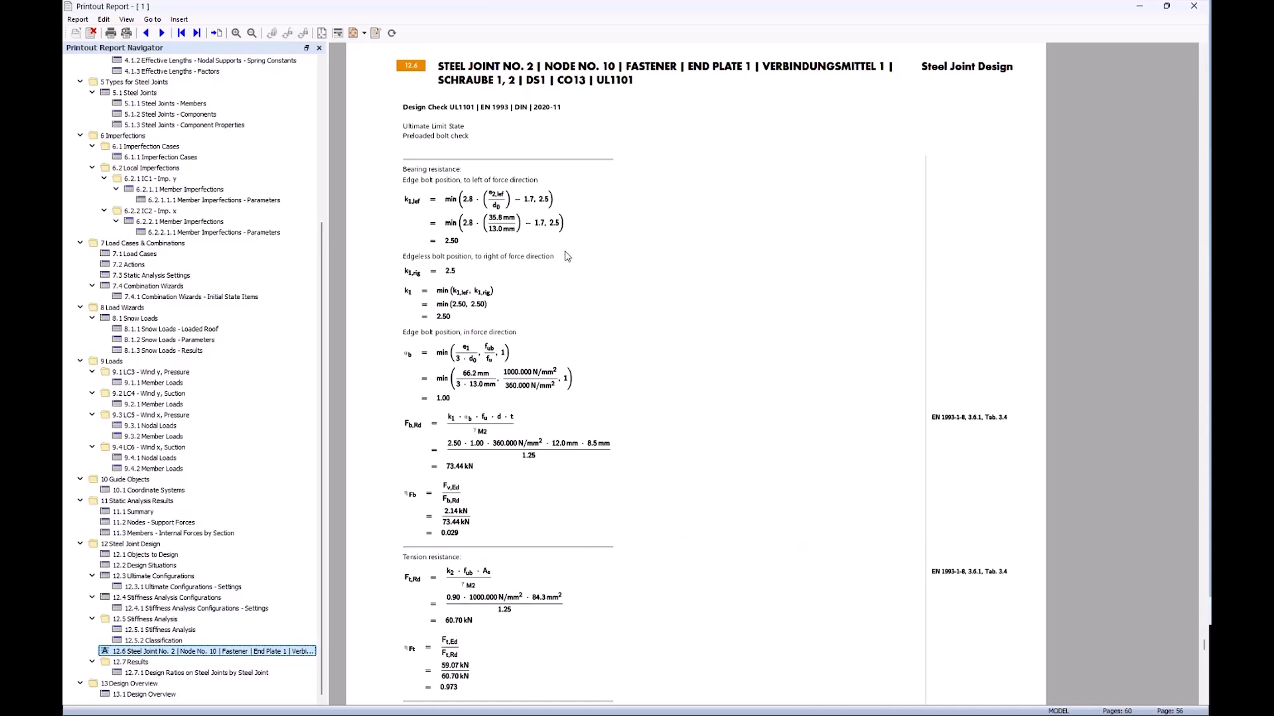
{"action": "scroll", "coordinate": [541, 347], "scroll_direction": "down", "scroll_amount": 9}
{"action": "scroll", "coordinate": [540, 346], "scroll_direction": "down", "scroll_amount": 13}
{"action": "scroll", "coordinate": [562, 414], "scroll_direction": "down", "scroll_amount": 3}
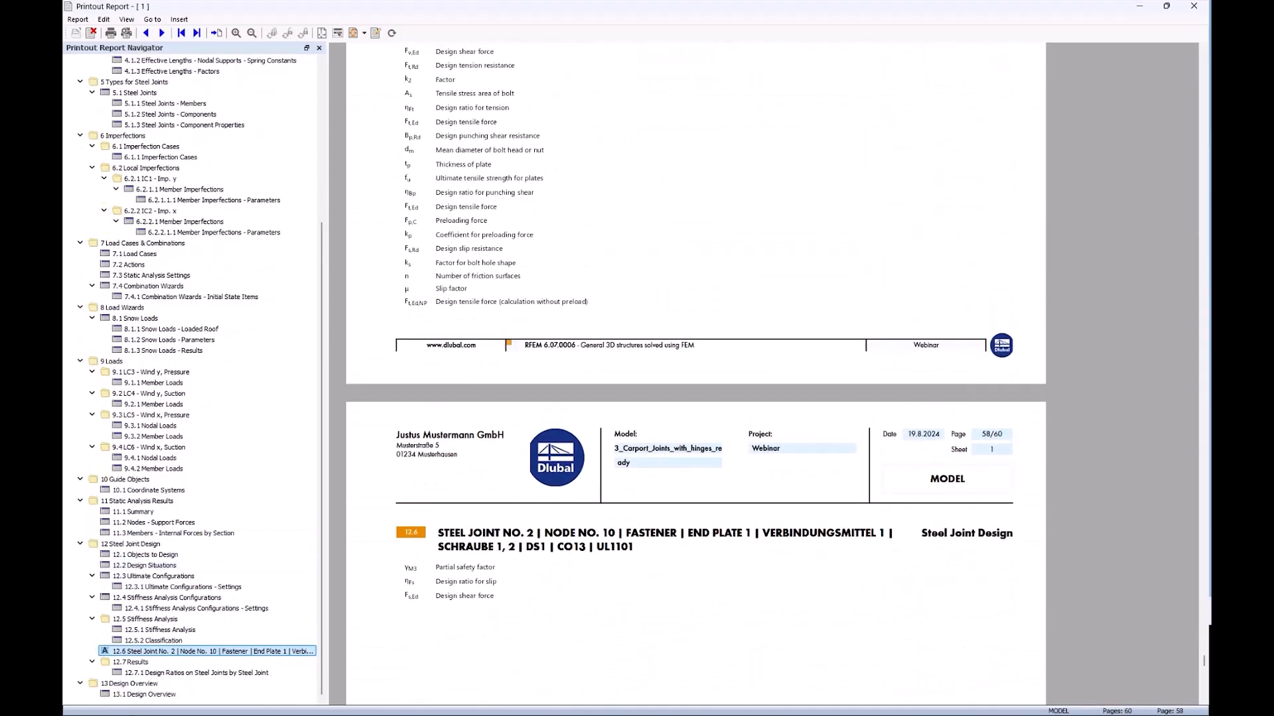
Move the steel joint 2 fastener check to the end of the Design Overview chapter and return to the model, closing the check details
{"action": "left_click_drag", "start_coordinate": [146, 654], "coordinate": [145, 701]}
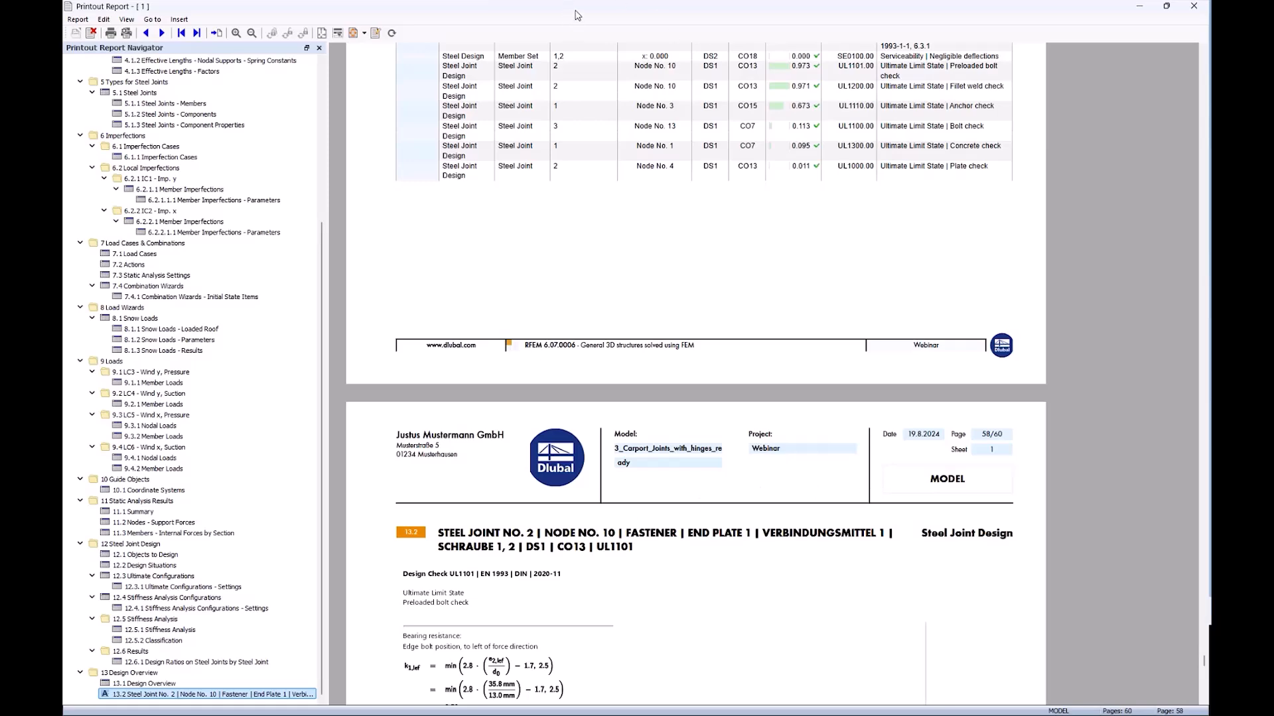
{"action": "left_click_drag", "start_coordinate": [595, 7], "coordinate": [1254, 17]}
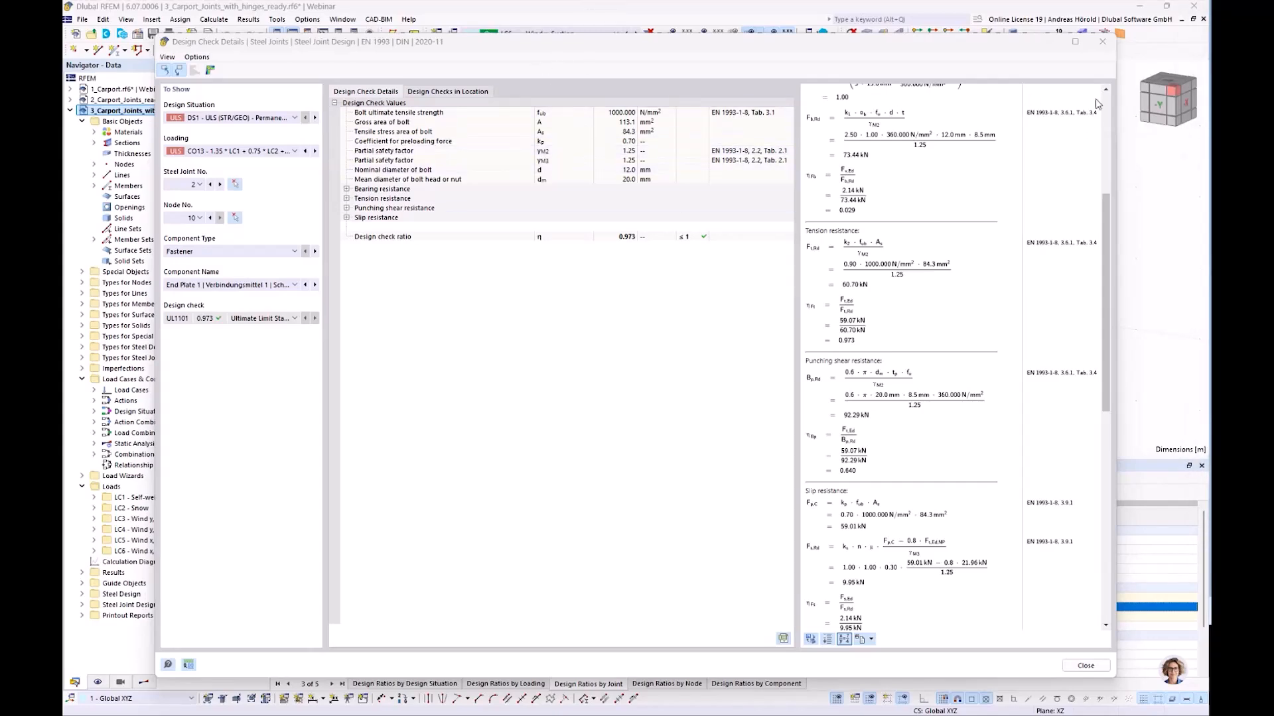
{"action": "left_click", "coordinate": [1103, 42]}
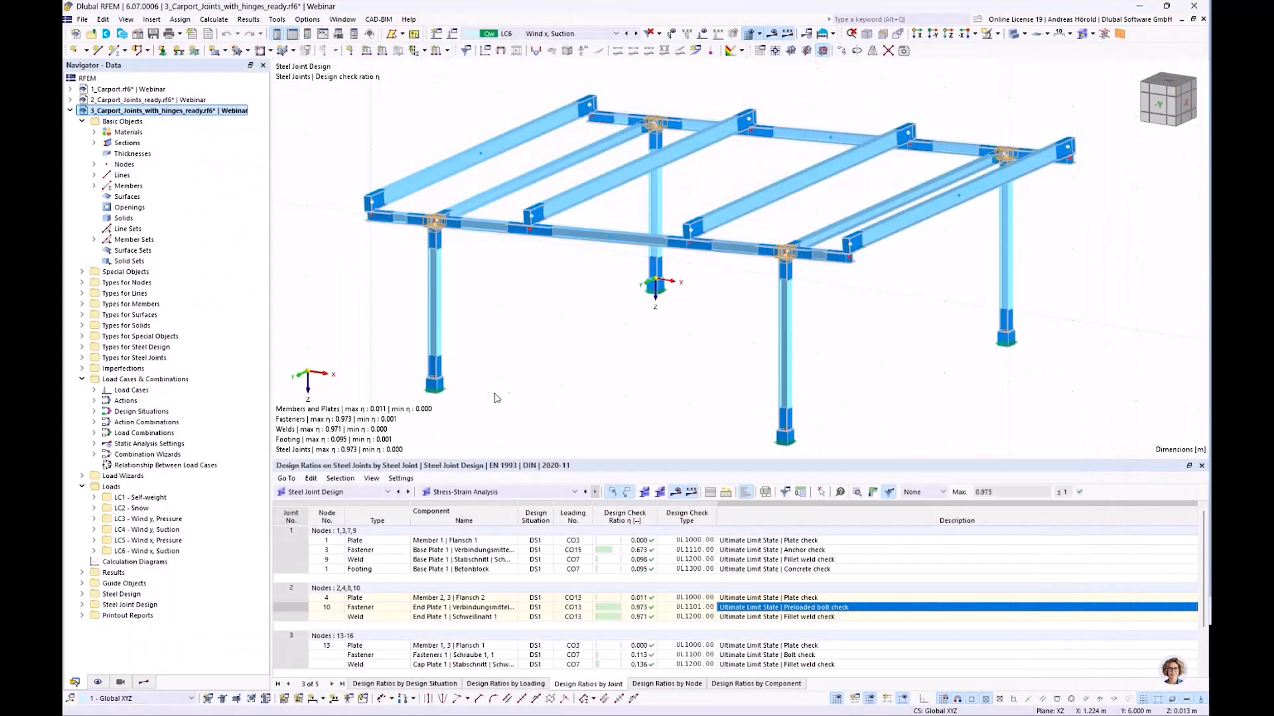
Open the column base steel joint for editing and show its Base Plate component in plan view along Z
{"action": "double_click", "coordinate": [437, 379]}
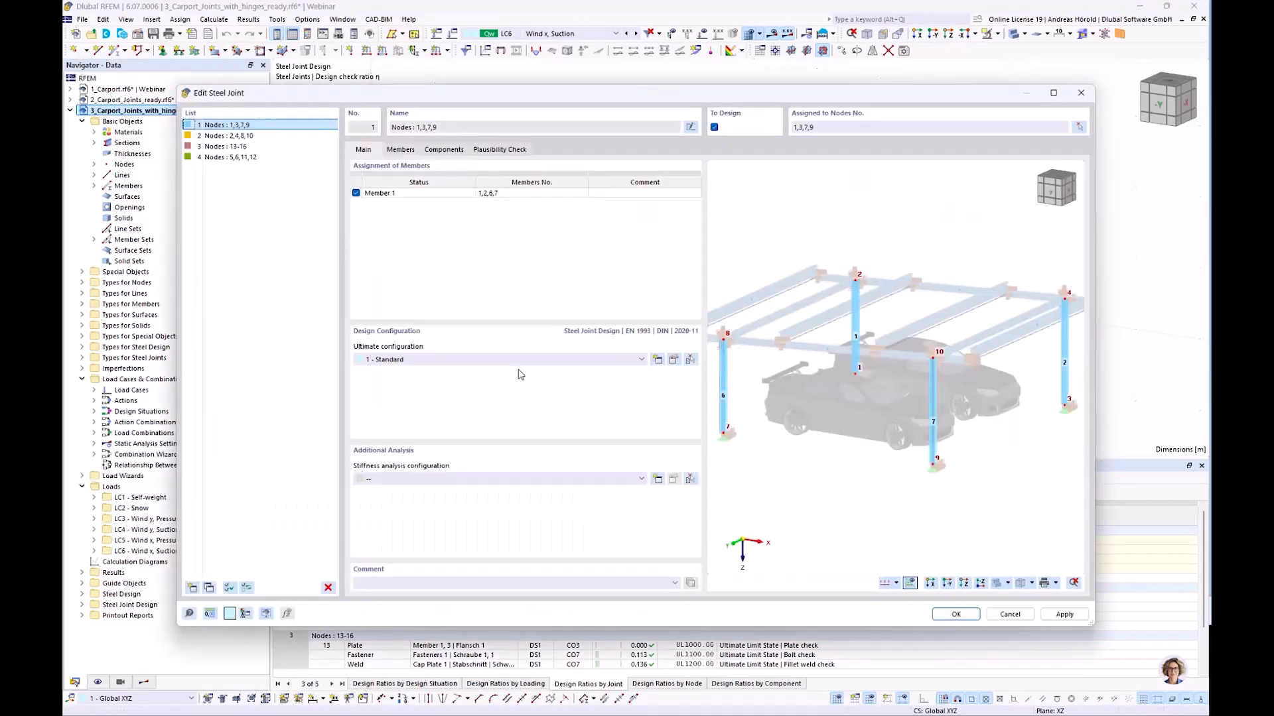
{"action": "left_click", "coordinate": [441, 151]}
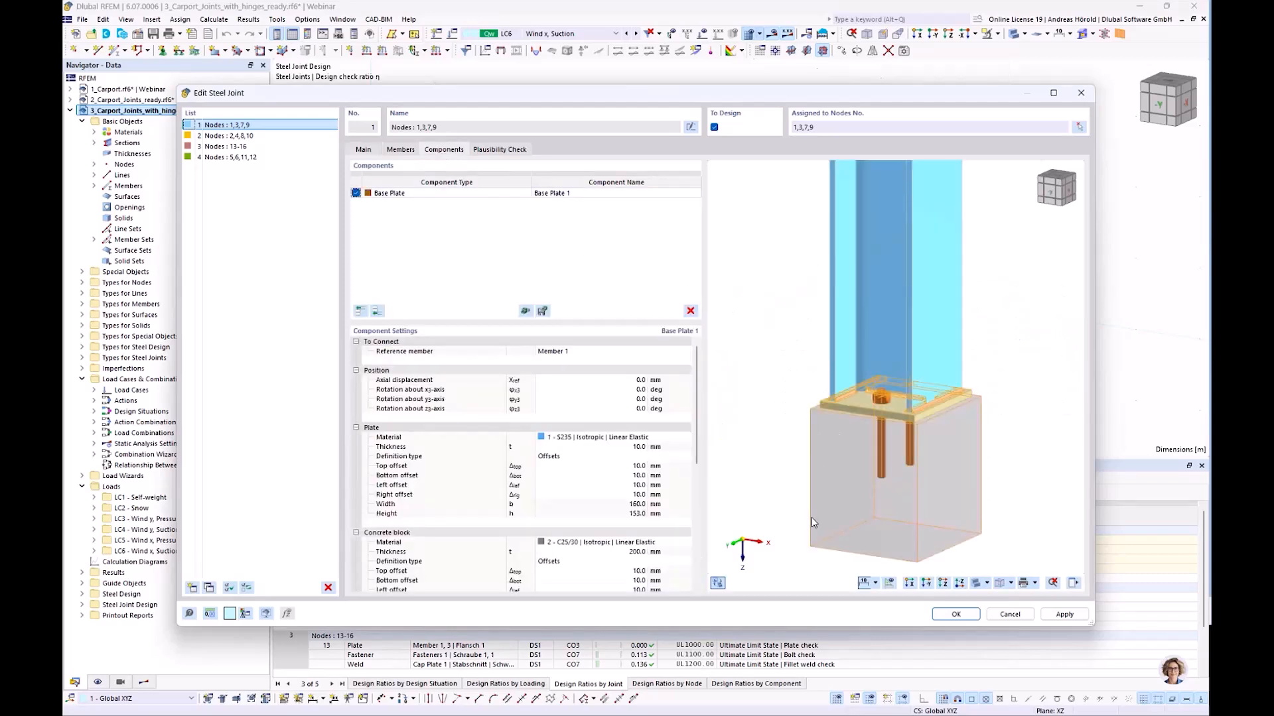
{"action": "scroll", "coordinate": [803, 391], "scroll_direction": "up", "scroll_amount": 5}
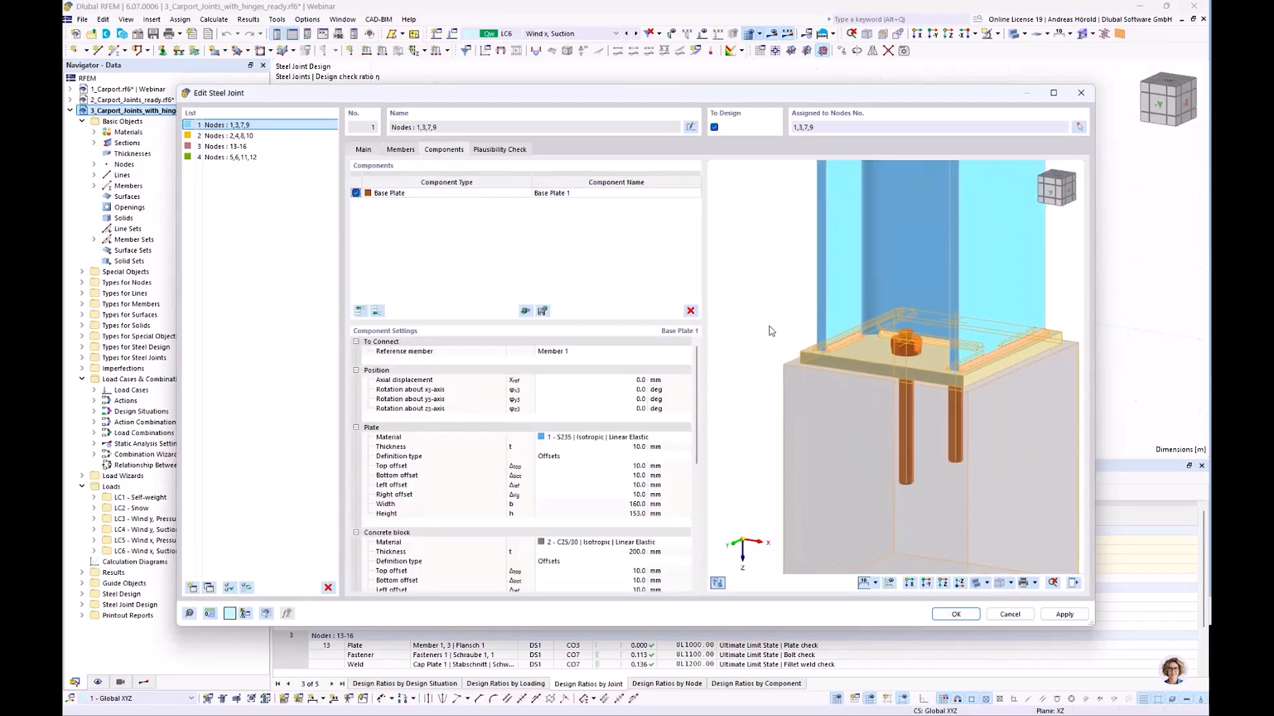
{"action": "left_click", "coordinate": [942, 583]}
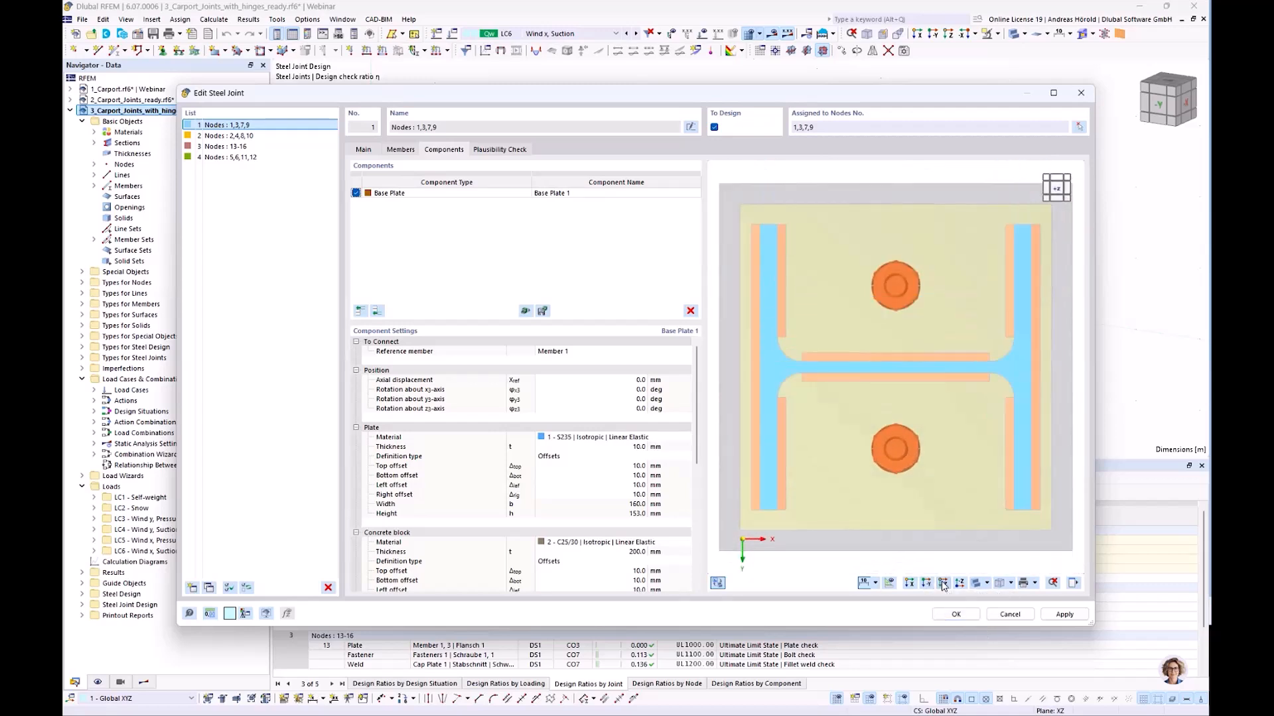
{"action": "scroll", "coordinate": [909, 521], "scroll_direction": "down", "scroll_amount": 4}
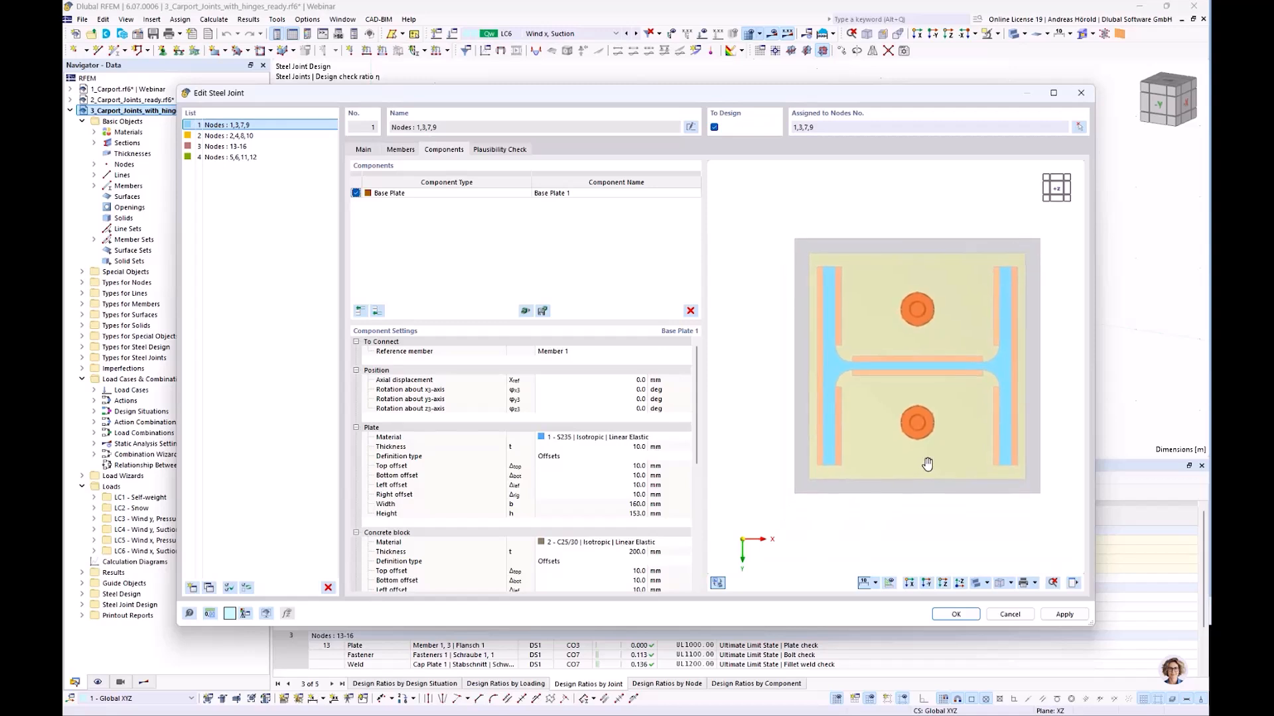
Add a linear dimension chain projected in X across the concrete block, plate edges and anchor, offset about 0.029 m above the block
{"action": "right_click", "coordinate": [745, 340]}
{"action": "mouse_move", "coordinate": [812, 367]}
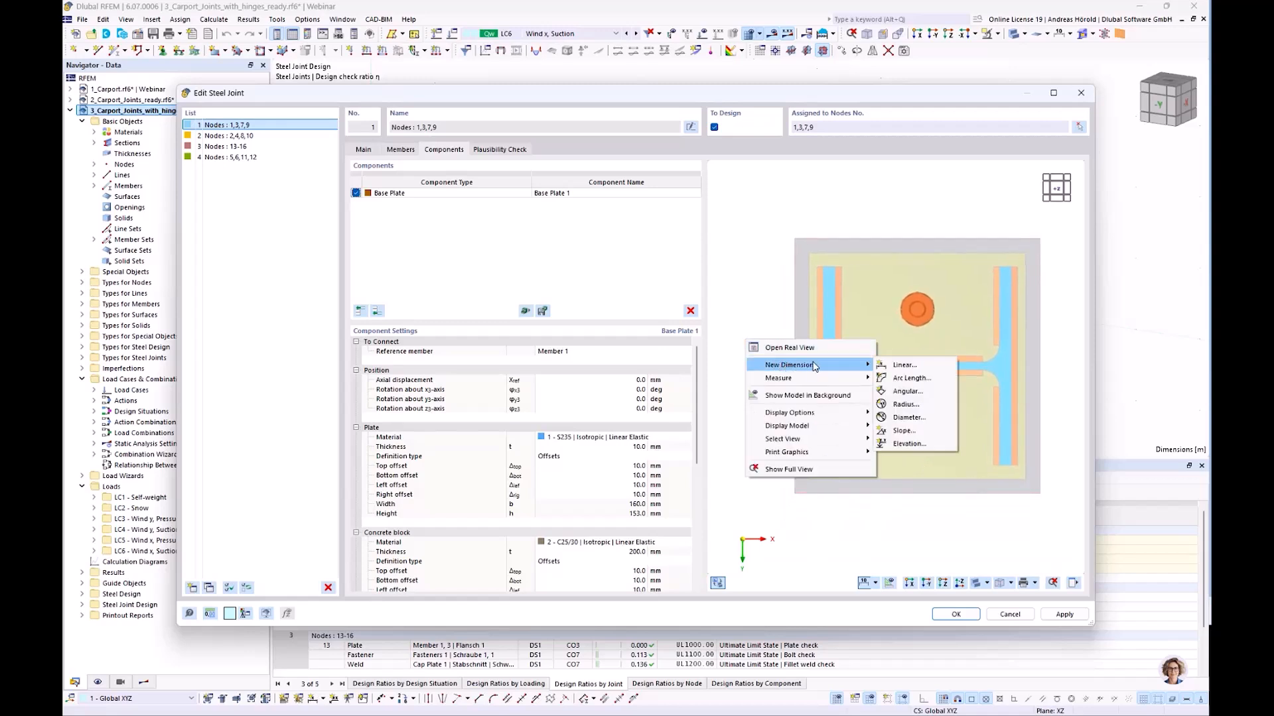
{"action": "left_click", "coordinate": [904, 365]}
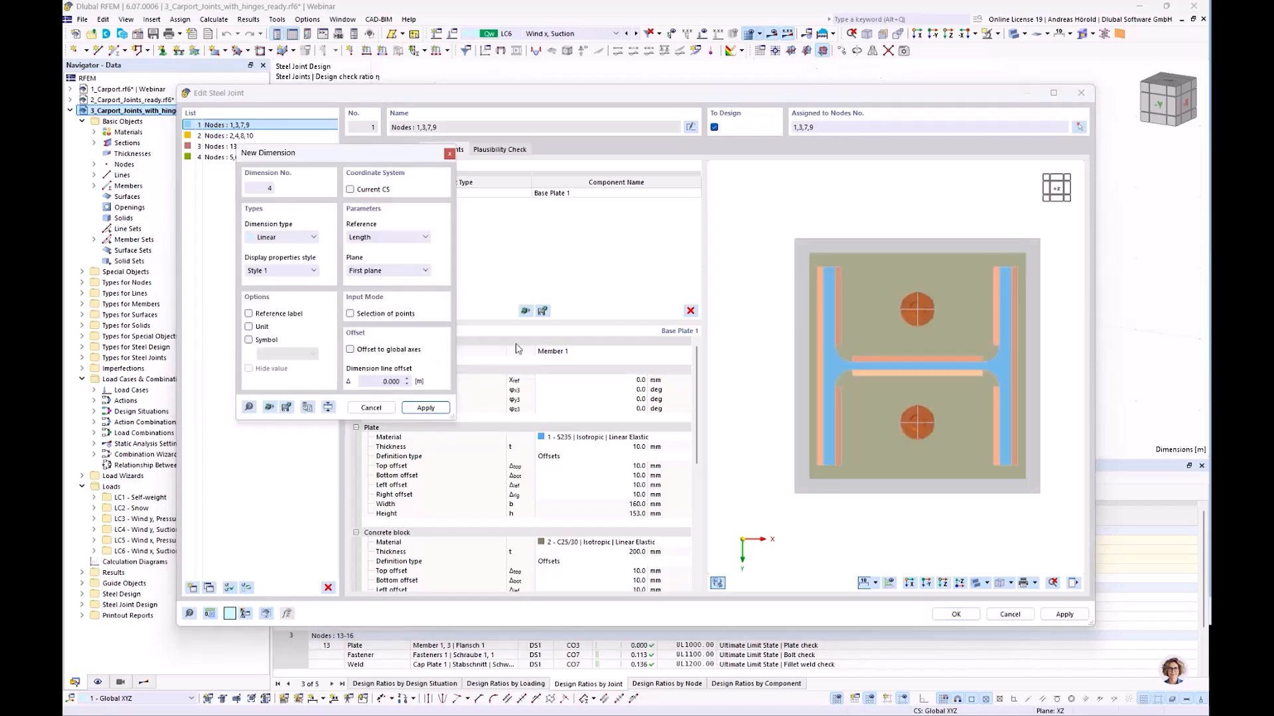
{"action": "left_click", "coordinate": [387, 238]}
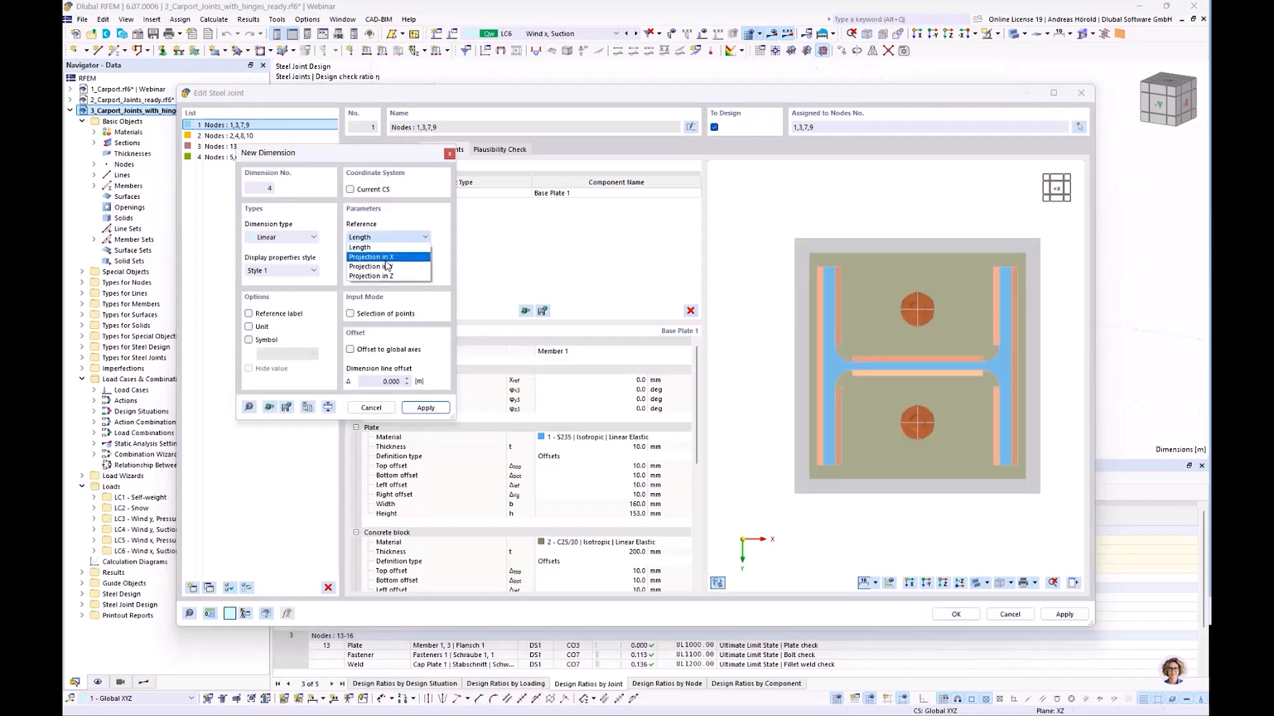
{"action": "left_click", "coordinate": [391, 258]}
{"action": "left_click_drag", "start_coordinate": [375, 155], "coordinate": [594, 217]}
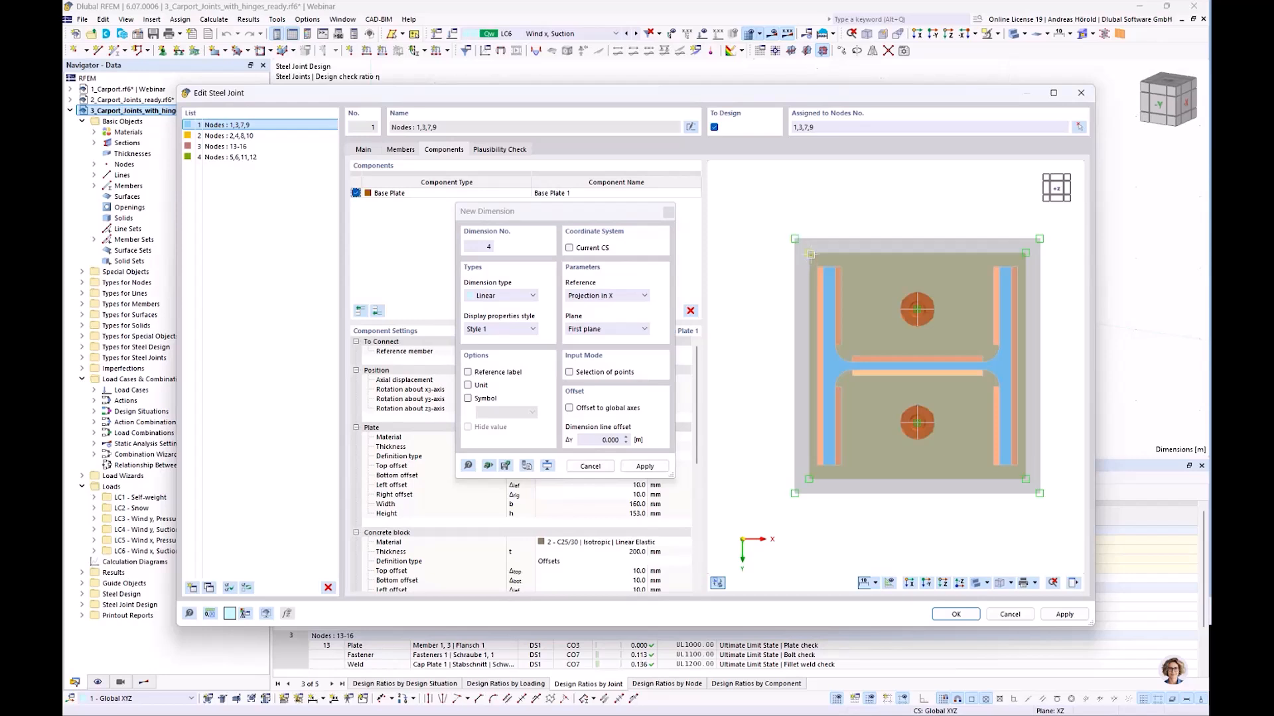
{"action": "left_click", "coordinate": [919, 307]}
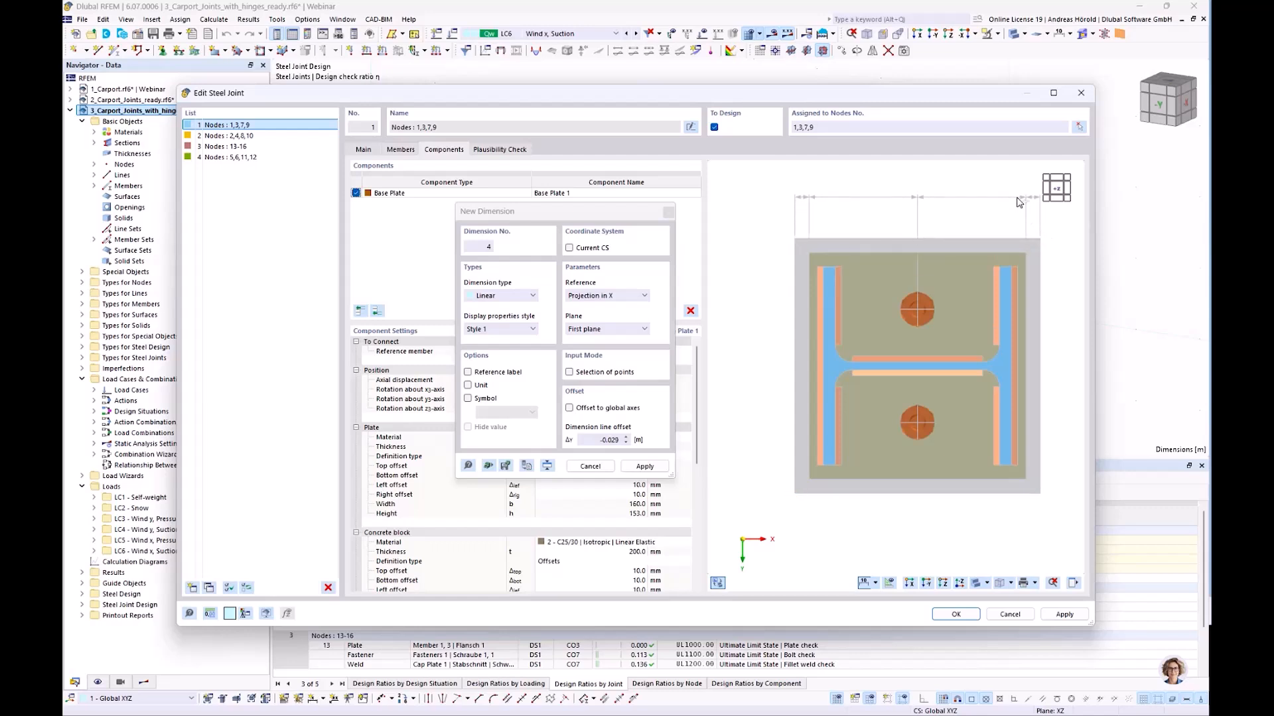
{"action": "left_click", "coordinate": [1019, 203]}
Add a linear dimension chain projected in Y through the block edges, plate edges and both anchors, about 0.029 m left of the block
{"action": "left_click", "coordinate": [617, 295]}
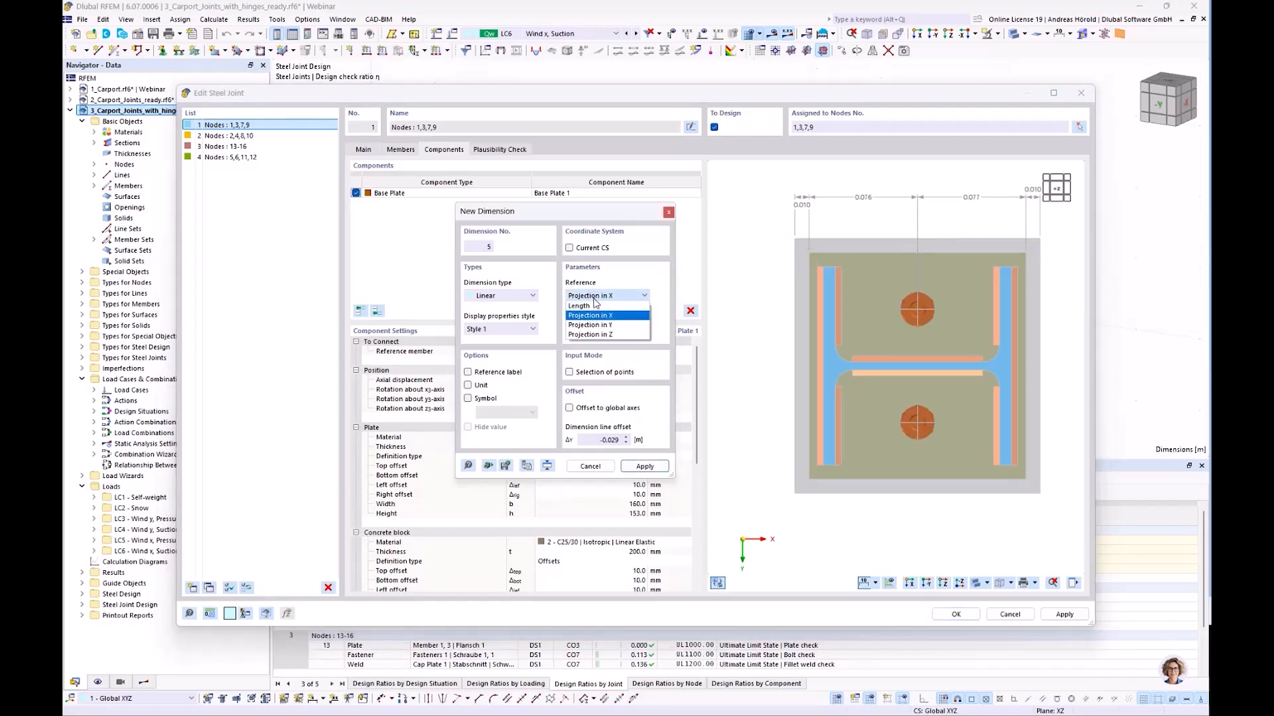
{"action": "left_click", "coordinate": [608, 326]}
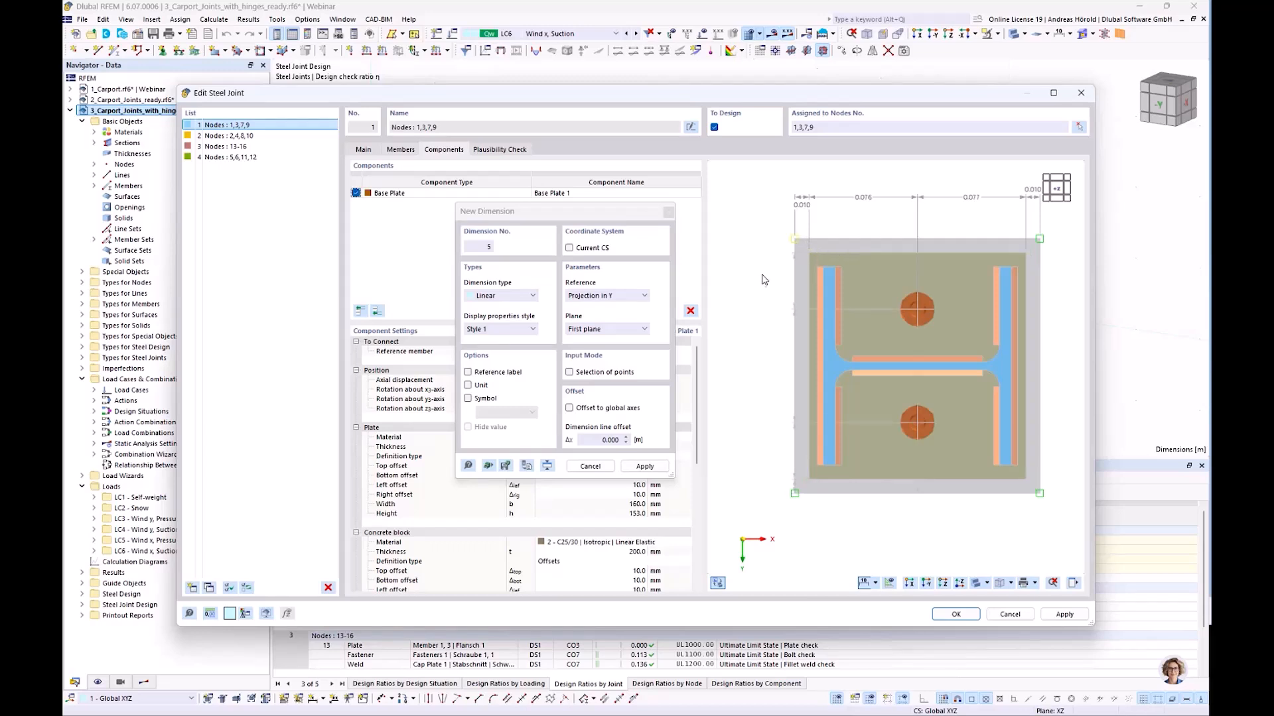
{"action": "left_click", "coordinate": [755, 307]}
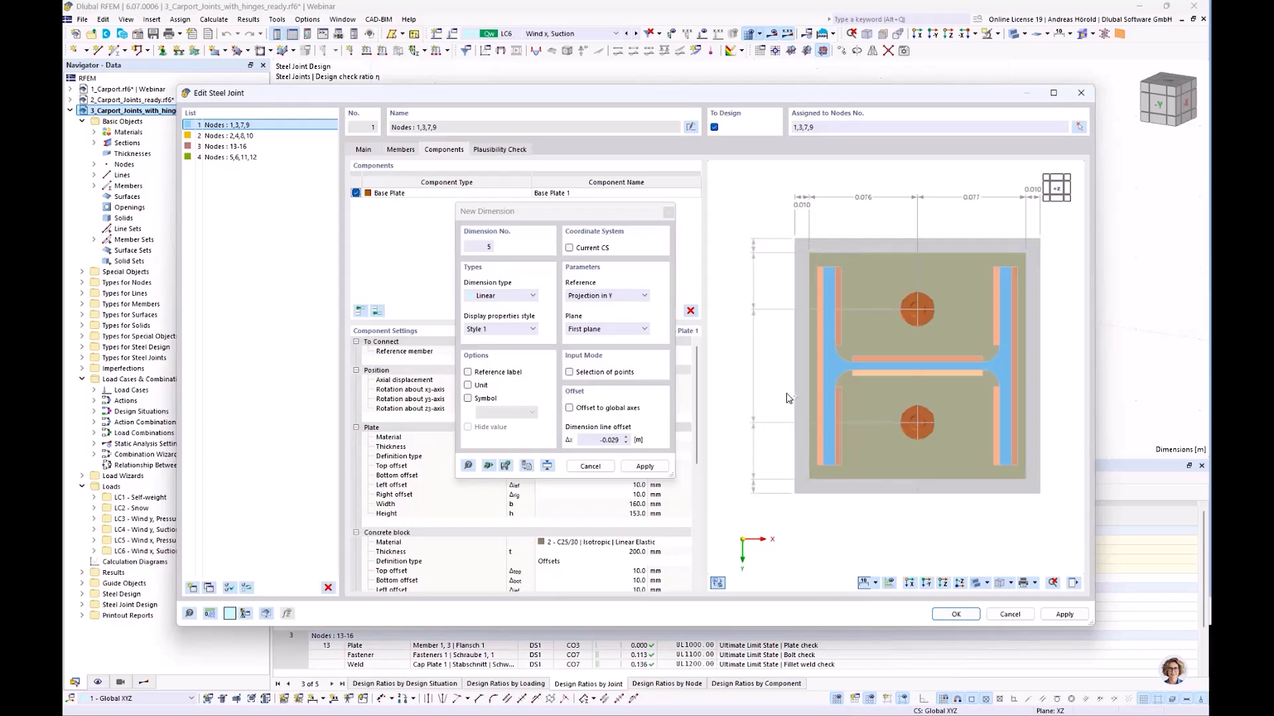
{"action": "key", "text": "Escape"}
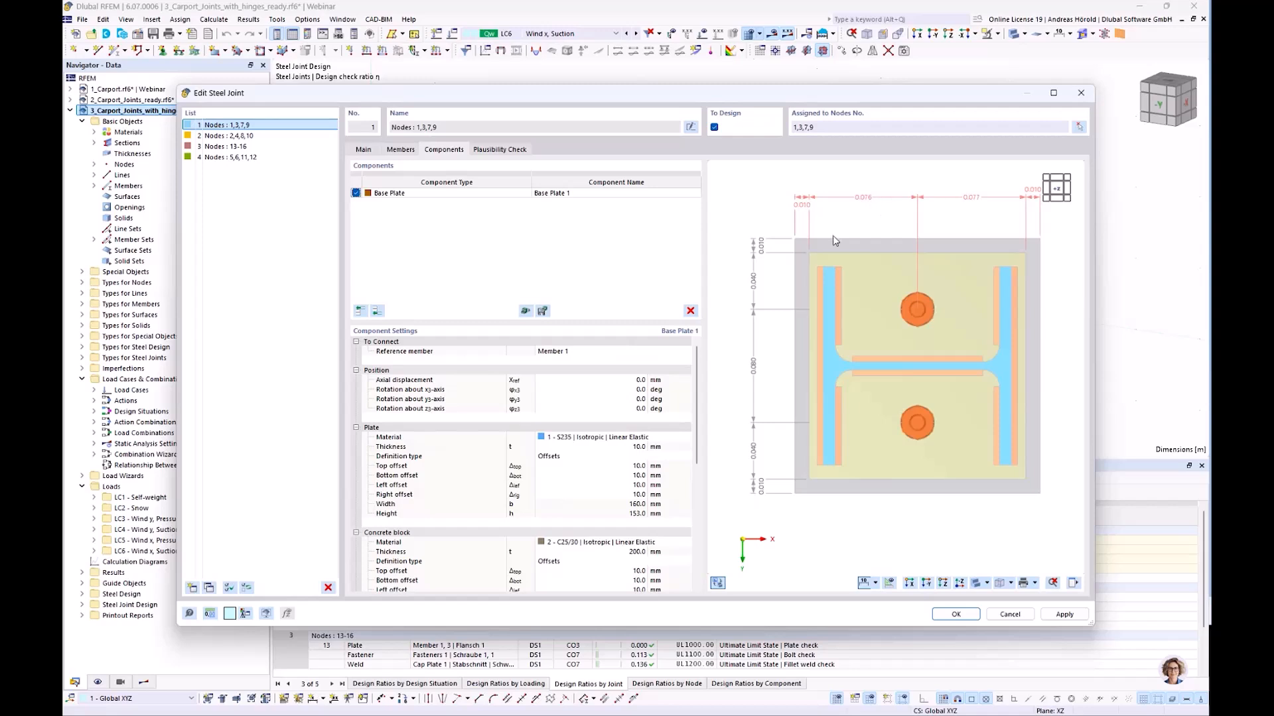
Set the length unit for dimensions to mm and apply the changes to the steel joint
{"action": "left_click", "coordinate": [210, 616]}
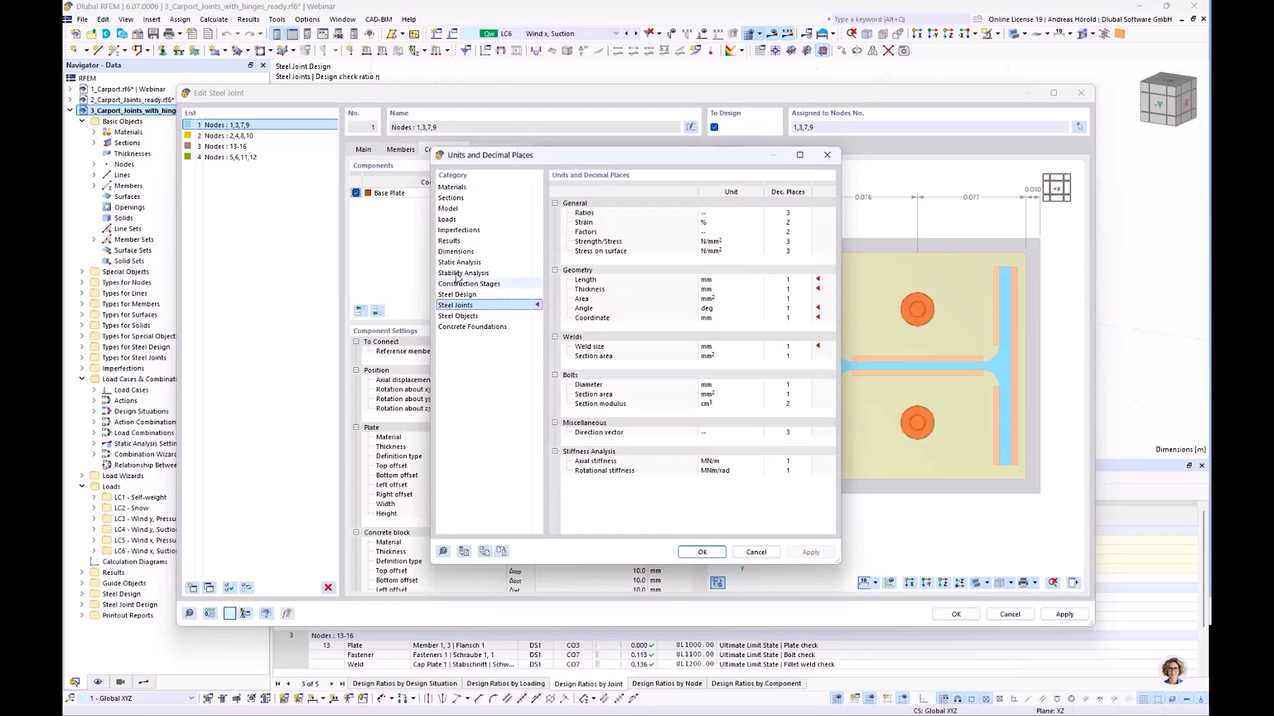
{"action": "left_click", "coordinate": [468, 253]}
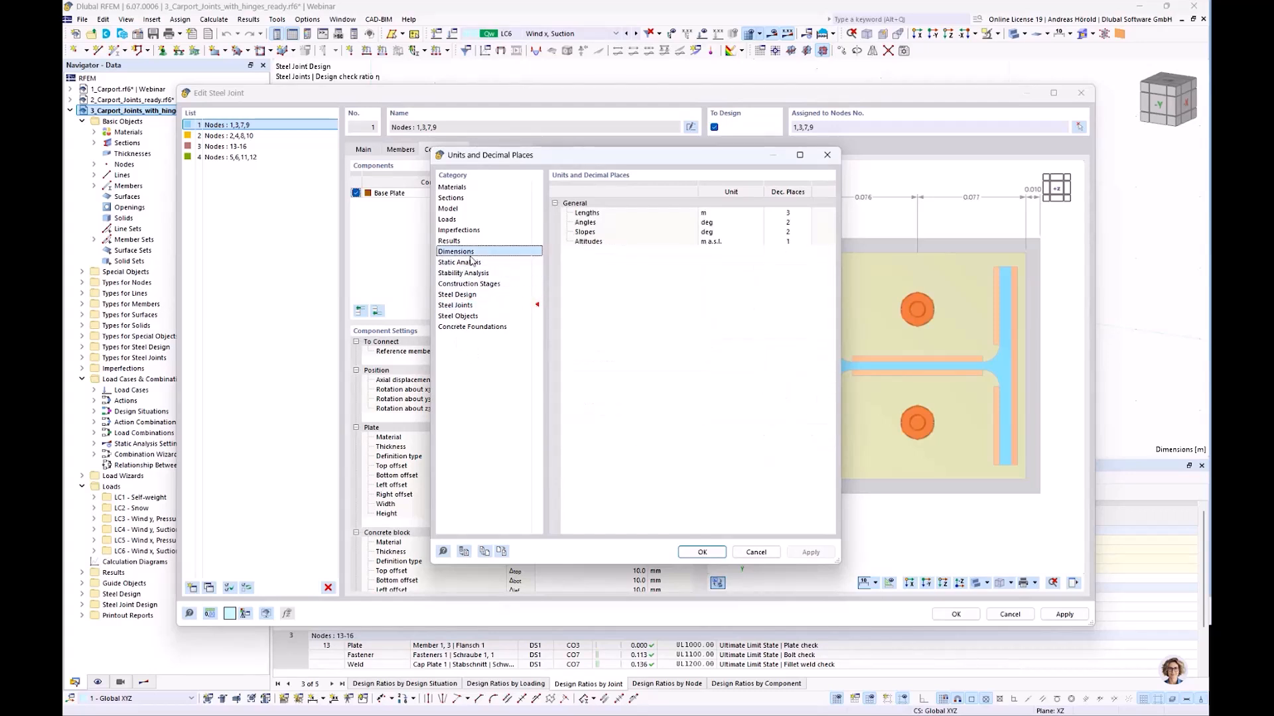
{"action": "left_click", "coordinate": [728, 217]}
{"action": "left_click", "coordinate": [730, 215]}
{"action": "left_click", "coordinate": [732, 222]}
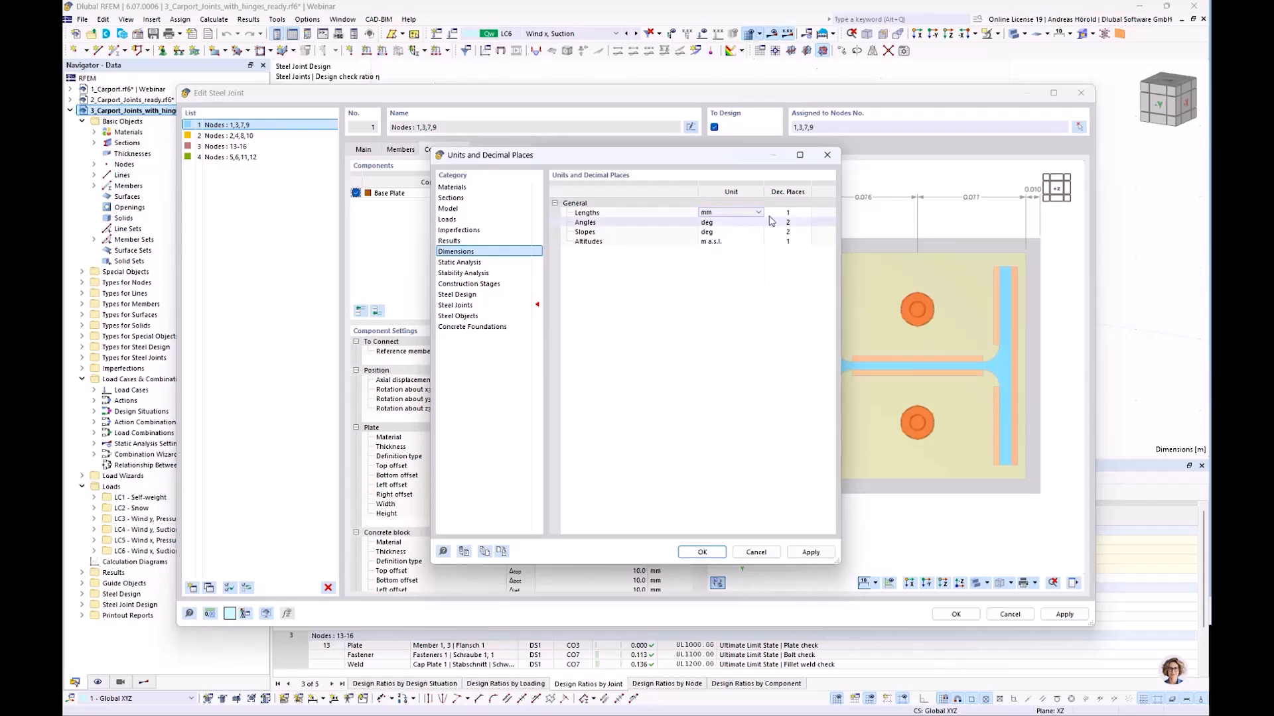
{"action": "left_click", "coordinate": [704, 553]}
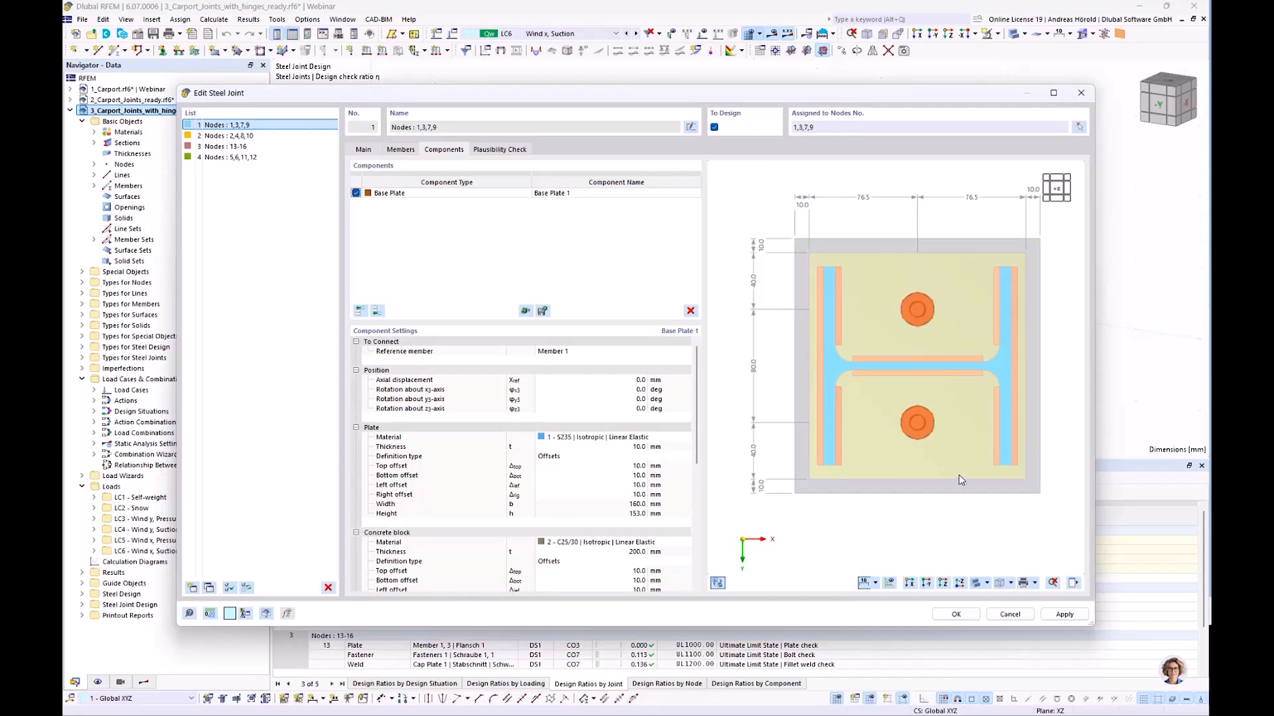
{"action": "left_click", "coordinate": [1063, 616]}
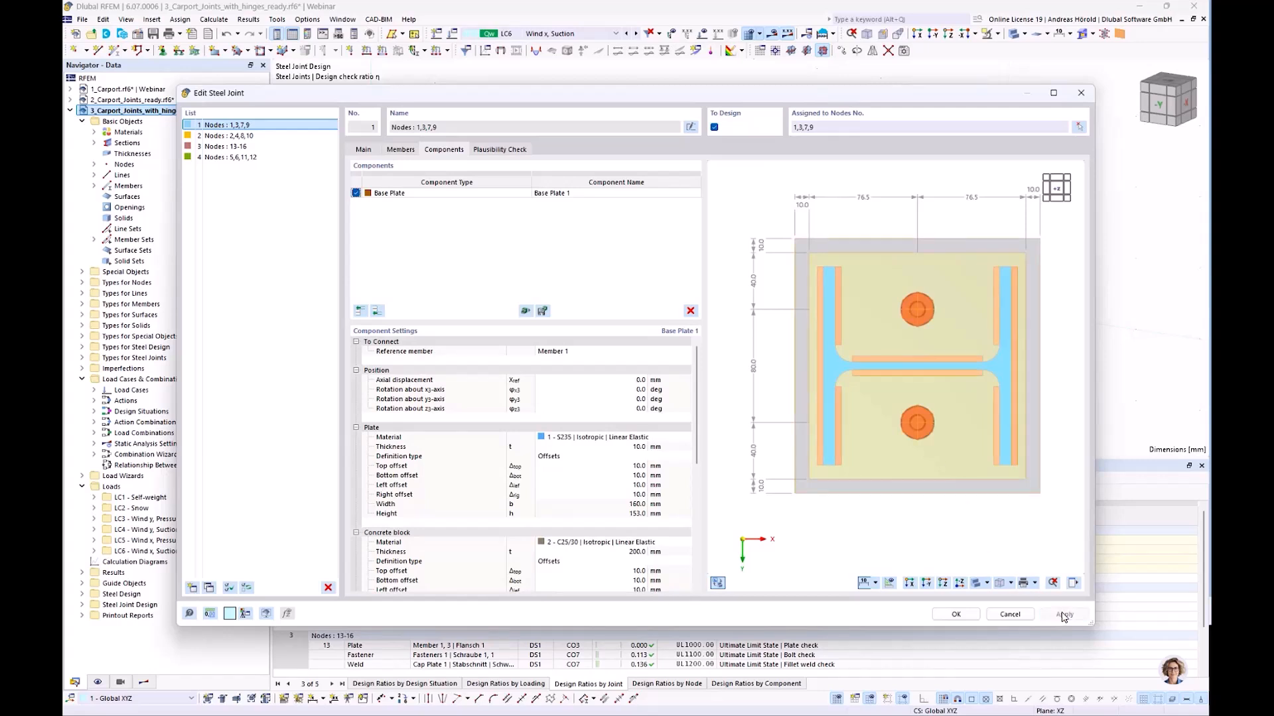
Send the dimensioned base plate view to the printout report as a window-filling graphic
{"action": "left_click", "coordinate": [1036, 584]}
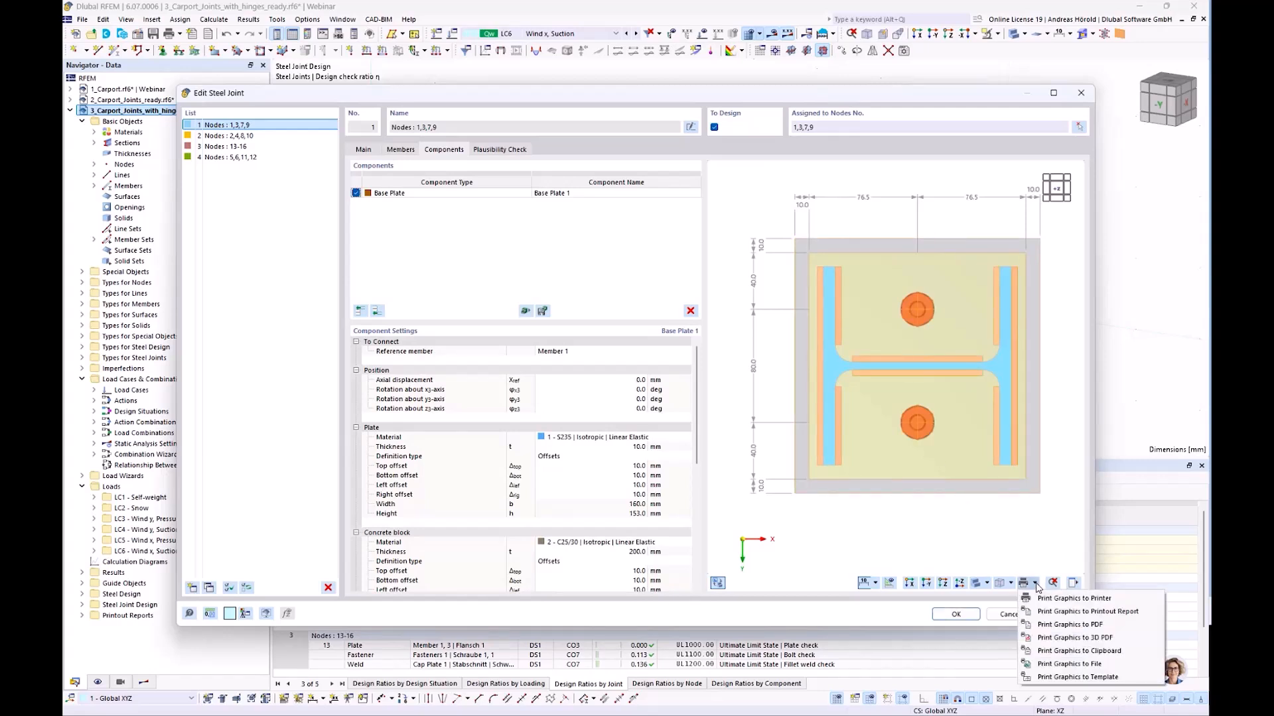
{"action": "left_click", "coordinate": [1060, 611]}
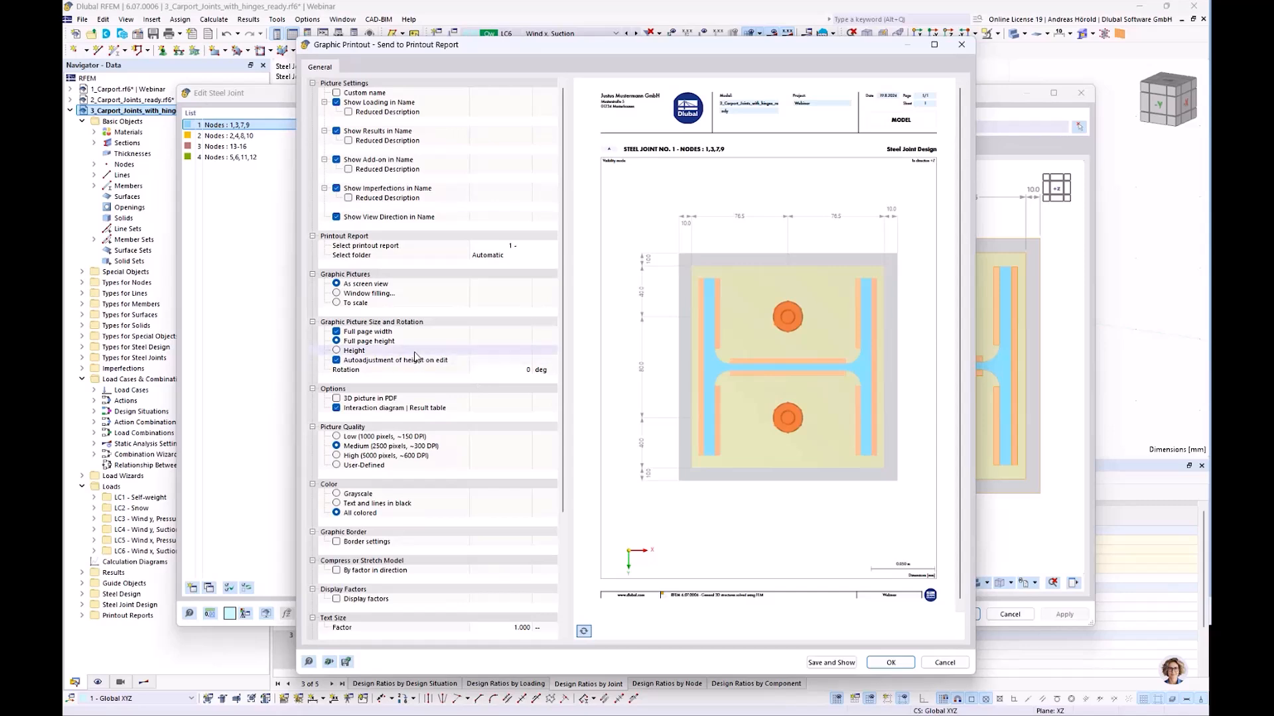
{"action": "left_click", "coordinate": [336, 294]}
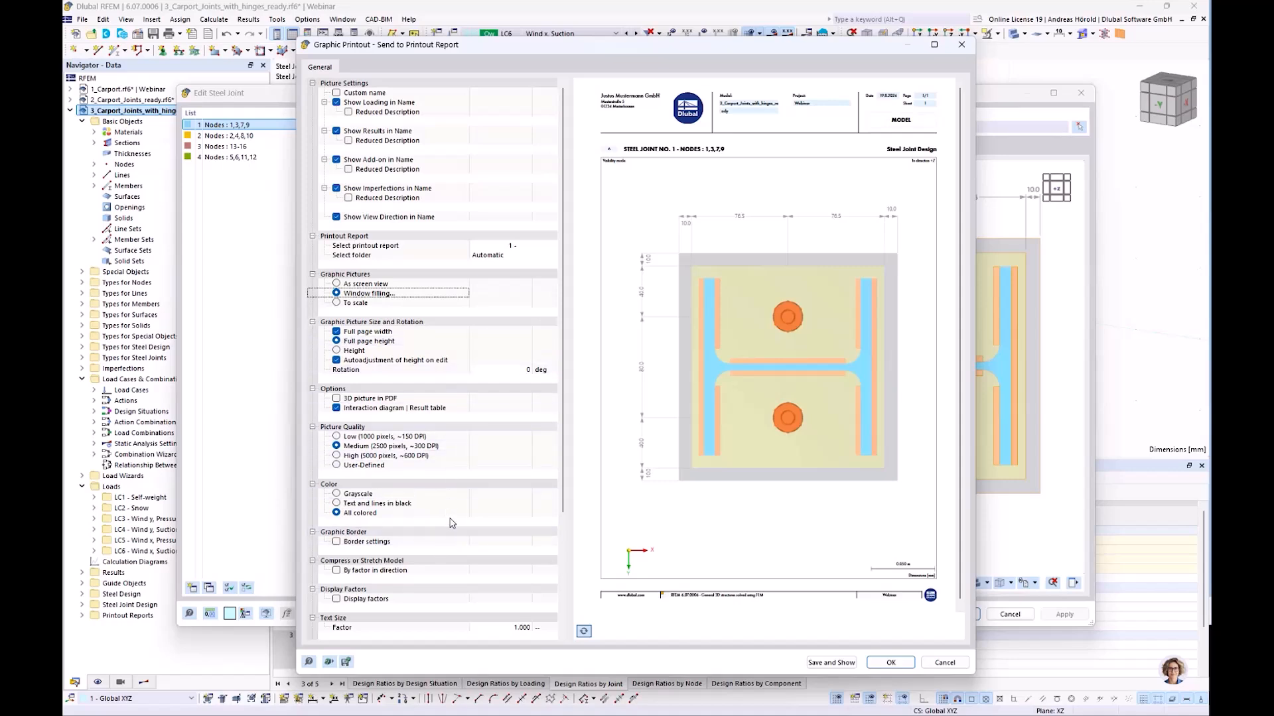
{"action": "scroll", "coordinate": [451, 524], "scroll_direction": "down", "scroll_amount": 2}
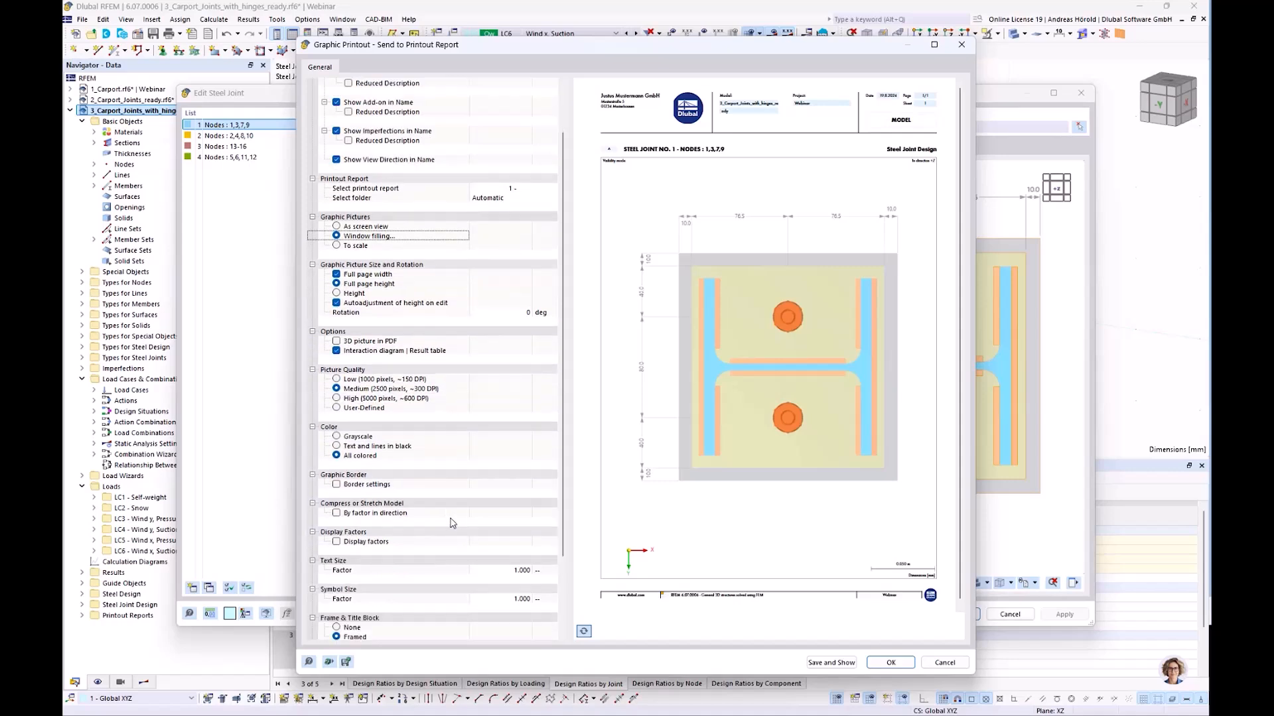
{"action": "scroll", "coordinate": [451, 523], "scroll_direction": "up", "scroll_amount": 2}
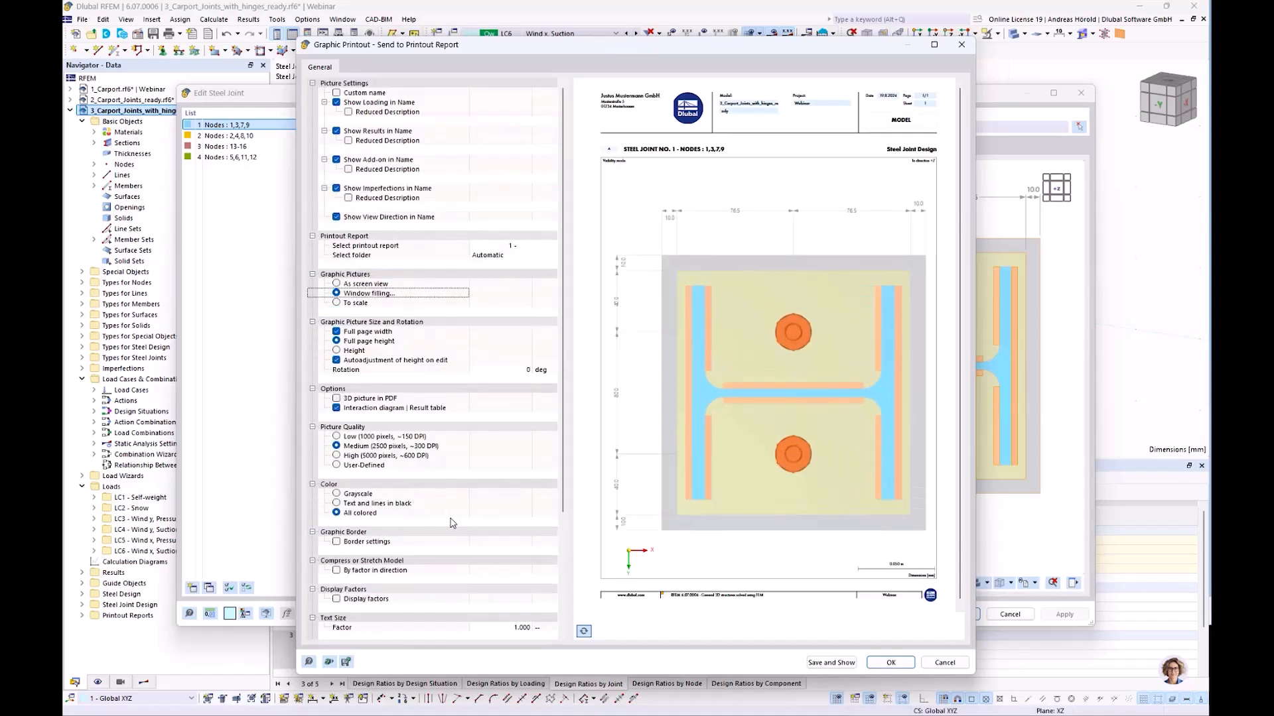
{"action": "left_click", "coordinate": [890, 663]}
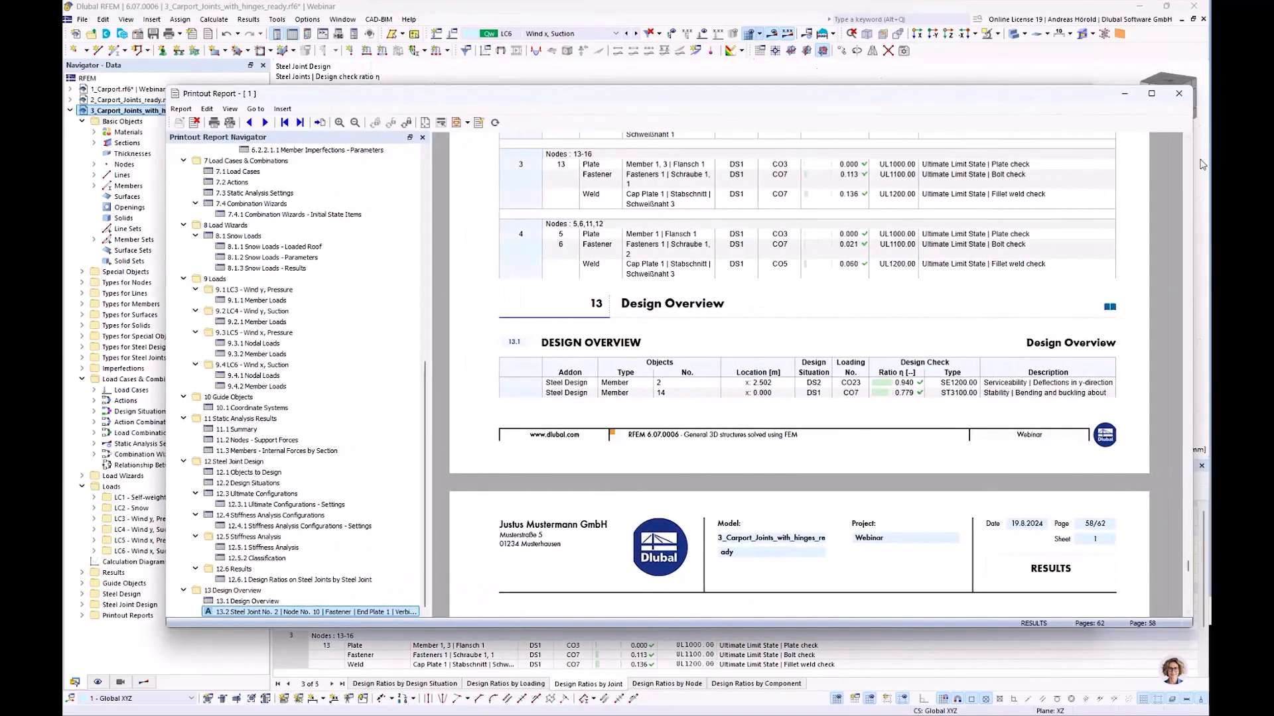
View the steel joint 1 graphic in the maximized report and move it to the end of the Design Overview chapter
{"action": "left_click", "coordinate": [1153, 94]}
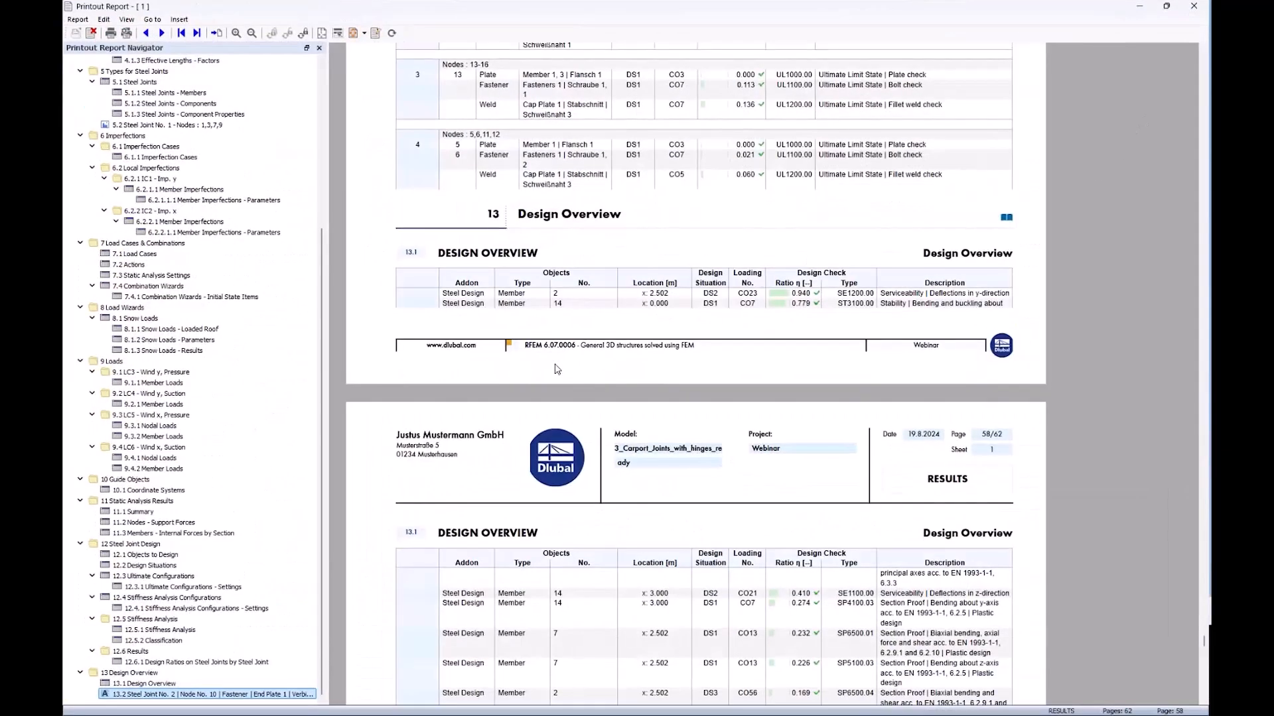
{"action": "scroll", "coordinate": [183, 232], "scroll_direction": "up", "scroll_amount": 2}
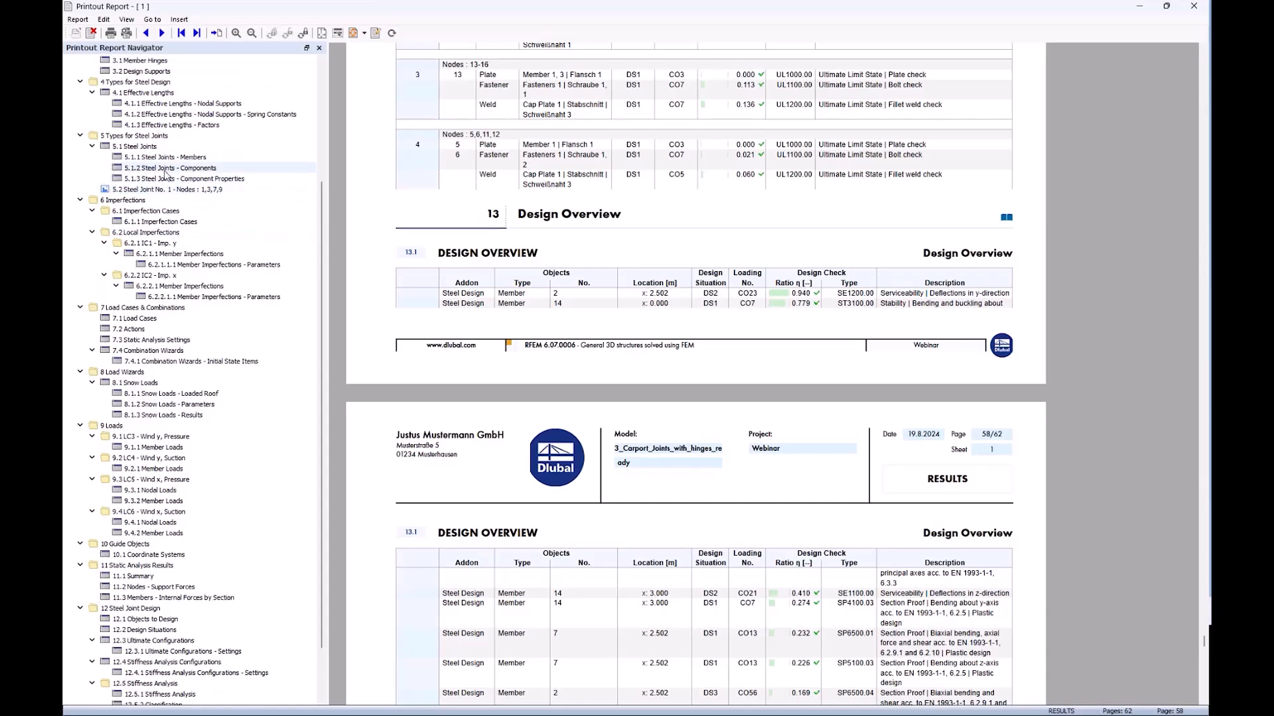
{"action": "left_click", "coordinate": [160, 190]}
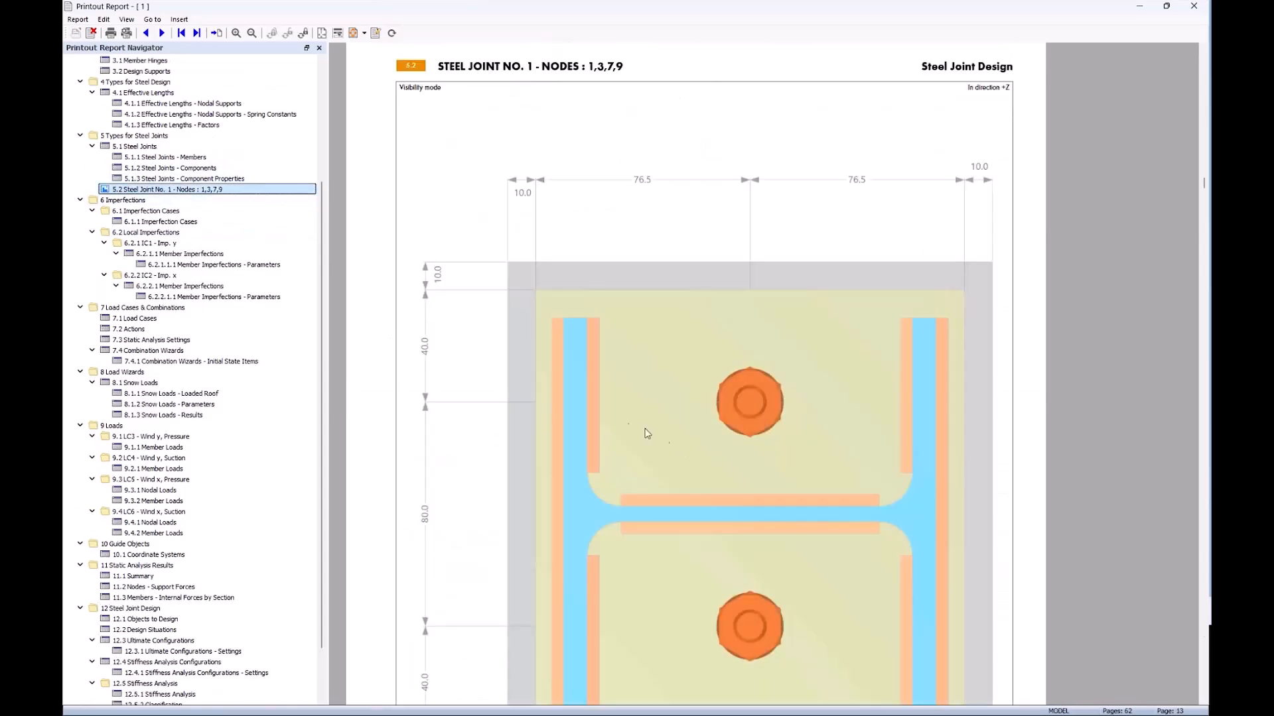
{"action": "scroll", "coordinate": [626, 427], "scroll_direction": "down", "scroll_amount": 2, "text": "ctrl"}
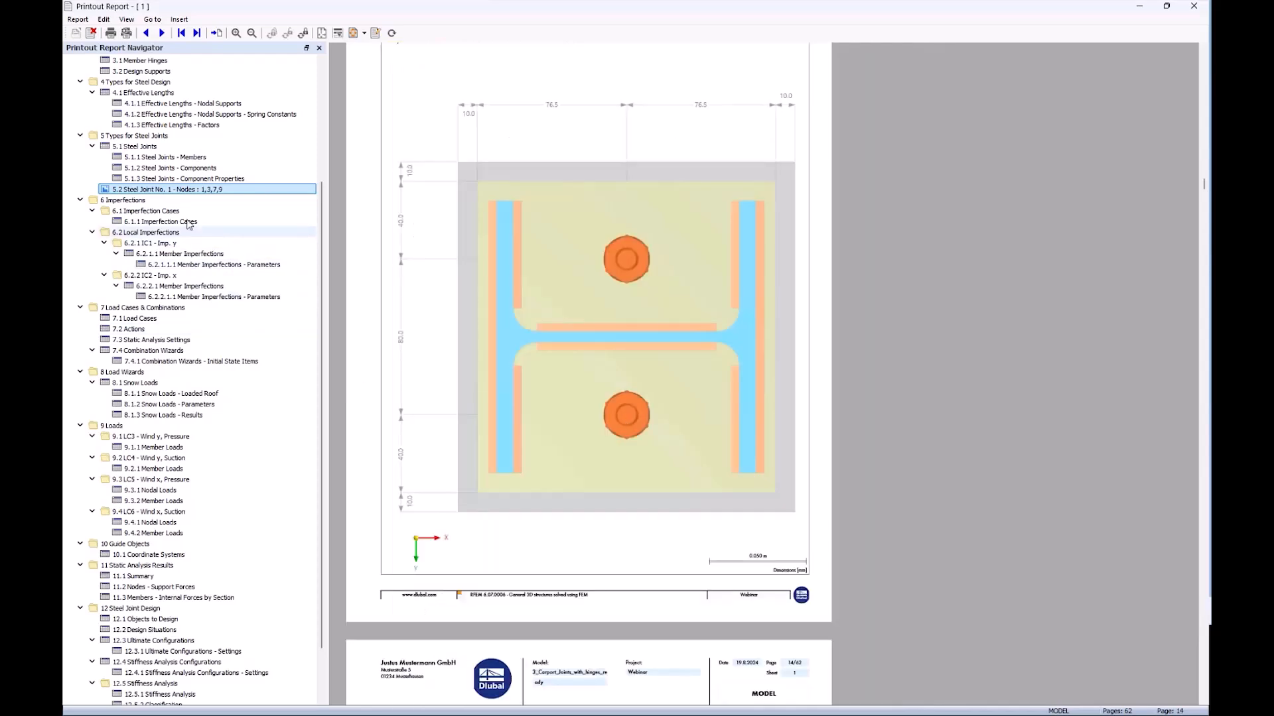
{"action": "scroll", "coordinate": [197, 199], "scroll_direction": "down", "scroll_amount": 2}
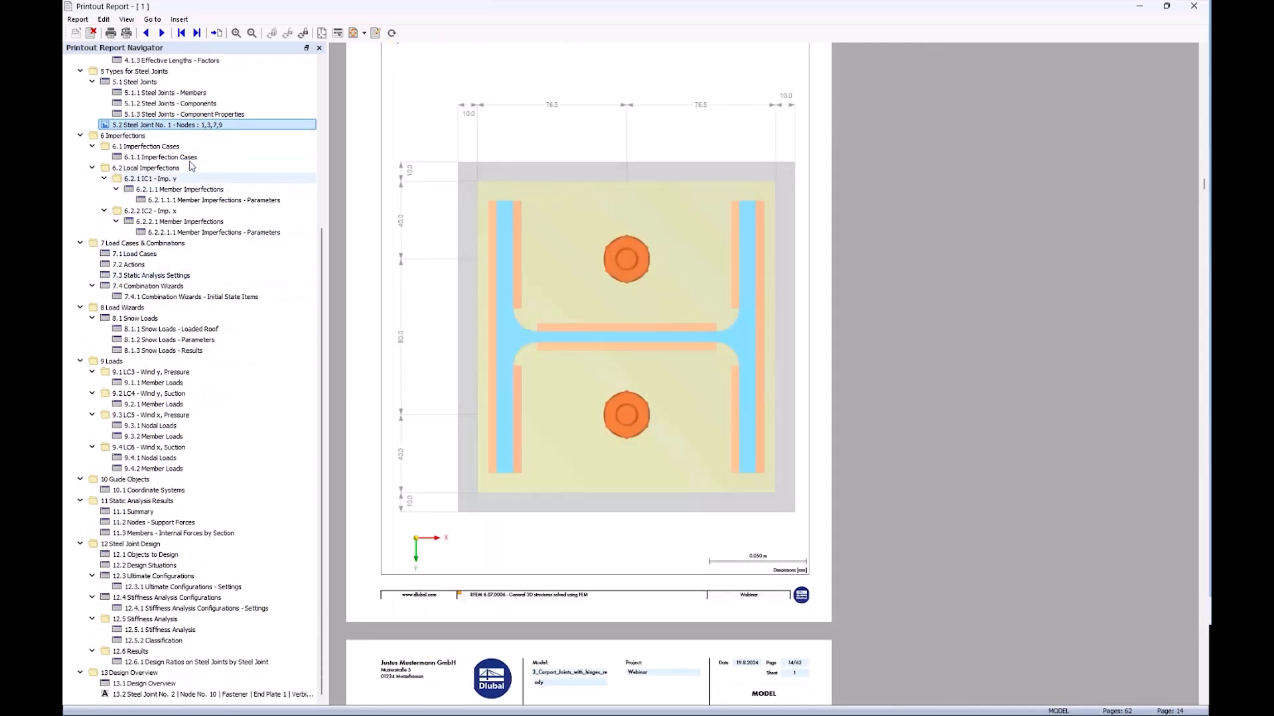
{"action": "left_click_drag", "start_coordinate": [176, 126], "coordinate": [179, 701]}
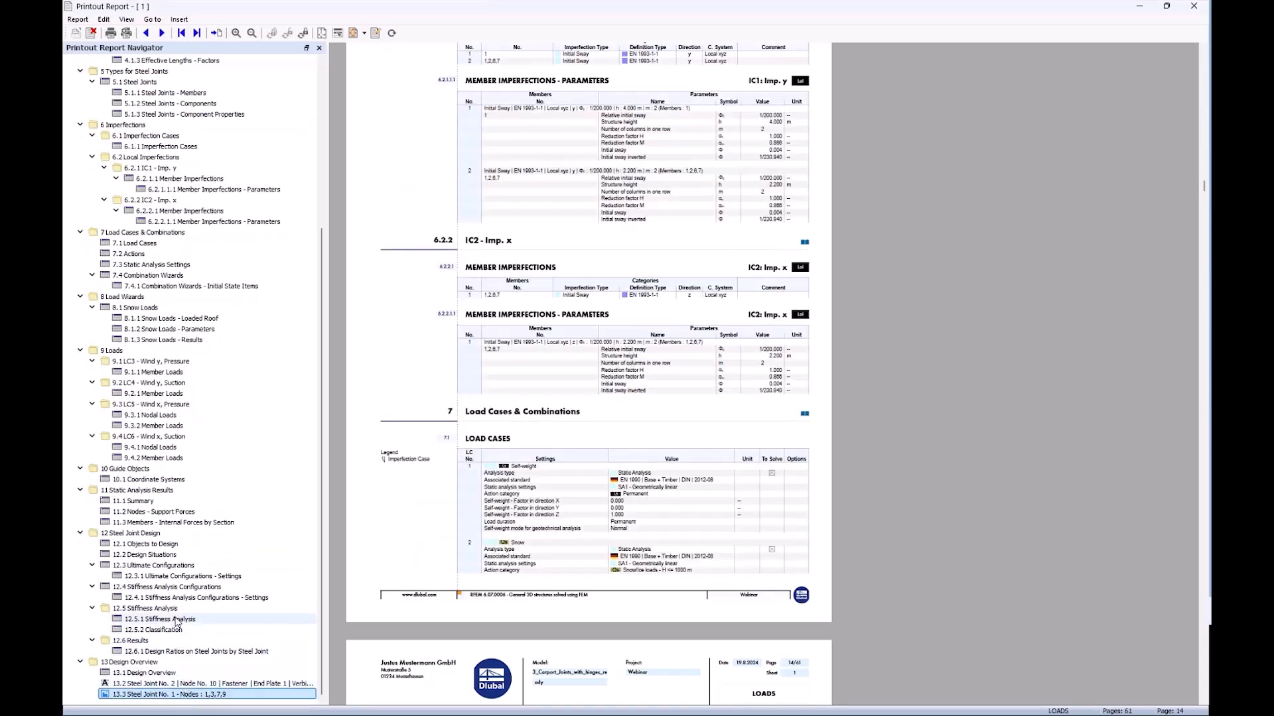
Read through the report's Steel Joint Design chapter, covering configurations, stiffness analysis, classification and design ratios, on to the Design Overview
{"action": "left_click", "coordinate": [142, 533]}
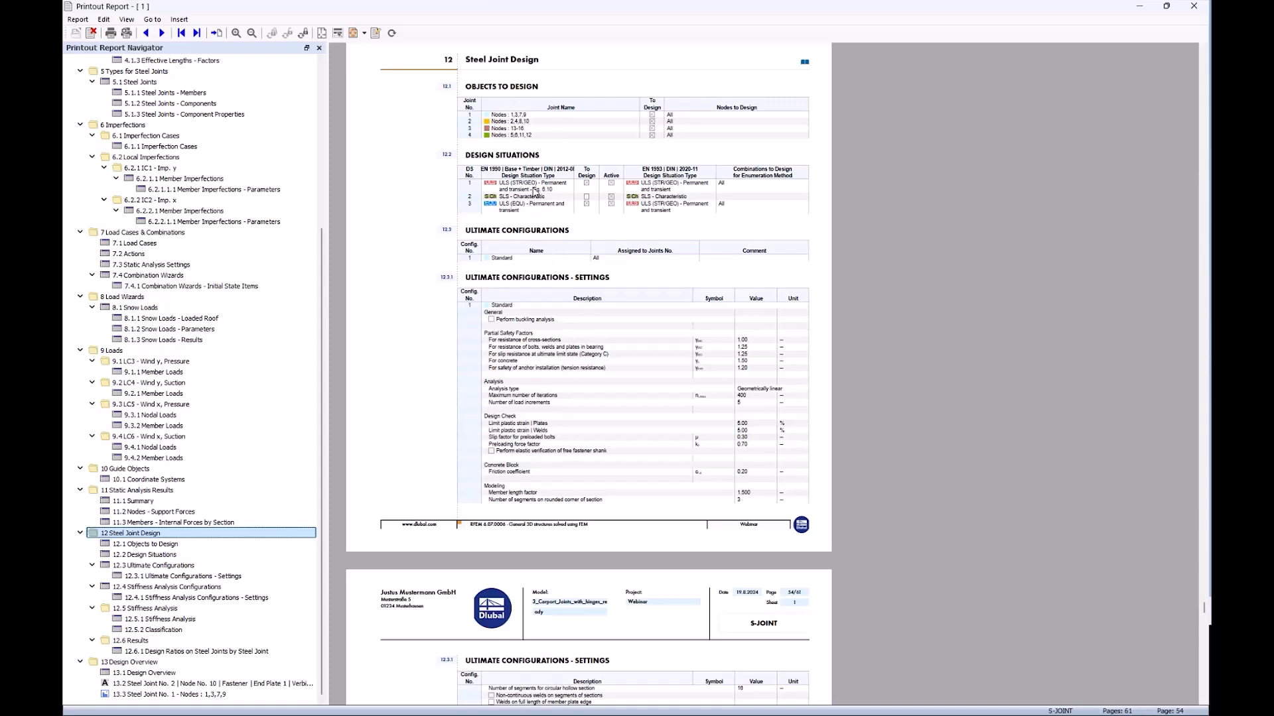
{"action": "scroll", "coordinate": [534, 192], "scroll_direction": "down", "scroll_amount": 3}
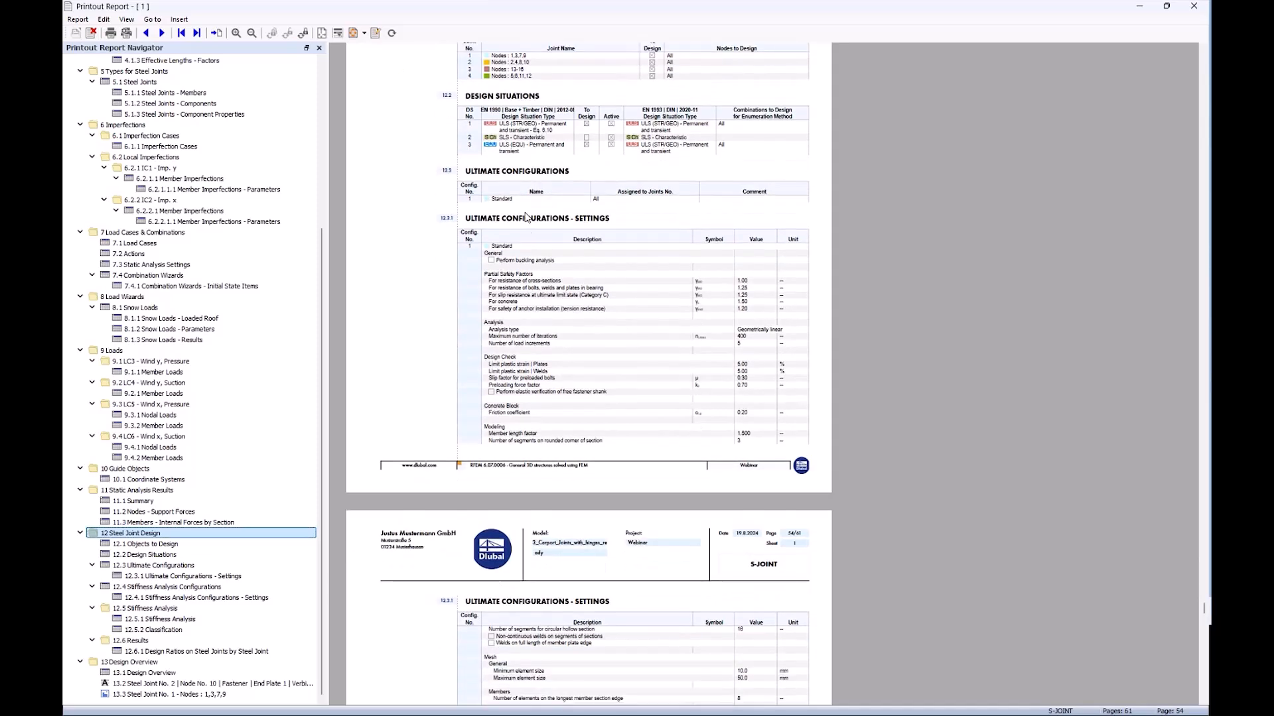
{"action": "scroll", "coordinate": [531, 292], "scroll_direction": "down", "scroll_amount": 5}
{"action": "scroll", "coordinate": [614, 413], "scroll_direction": "down", "scroll_amount": 5}
{"action": "scroll", "coordinate": [613, 413], "scroll_direction": "down", "scroll_amount": 7}
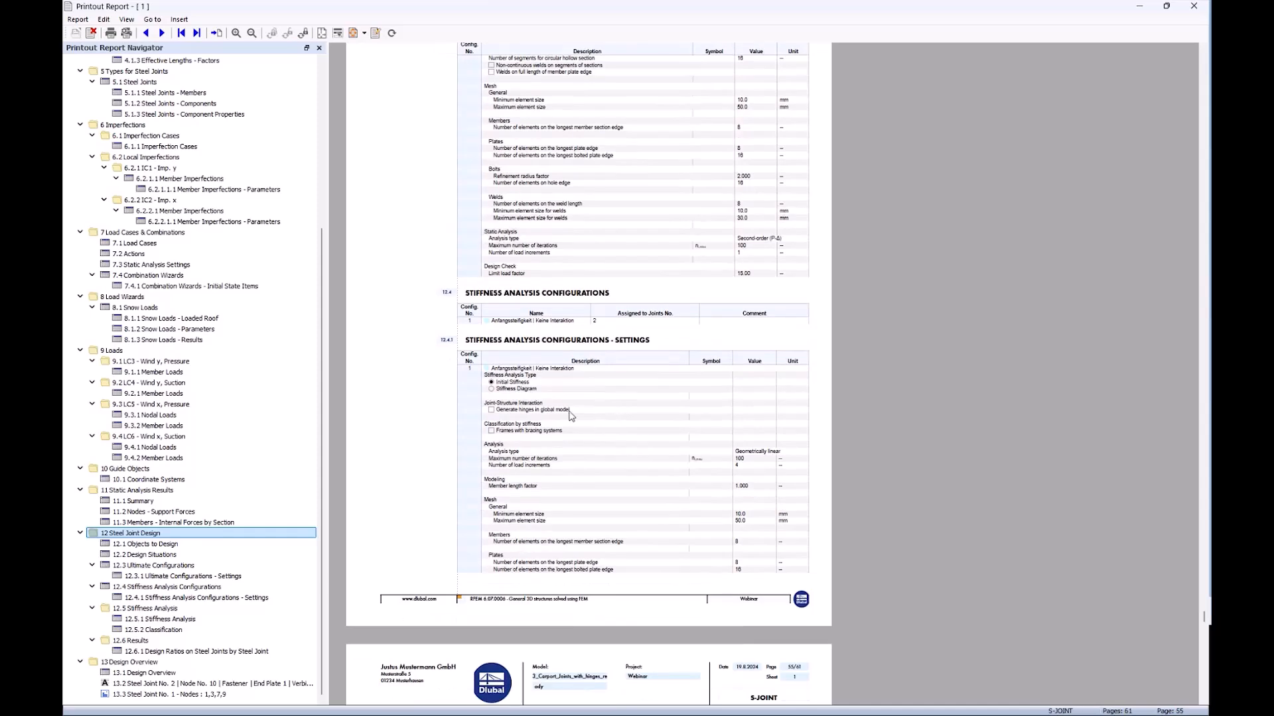
{"action": "scroll", "coordinate": [568, 415], "scroll_direction": "down", "scroll_amount": 8}
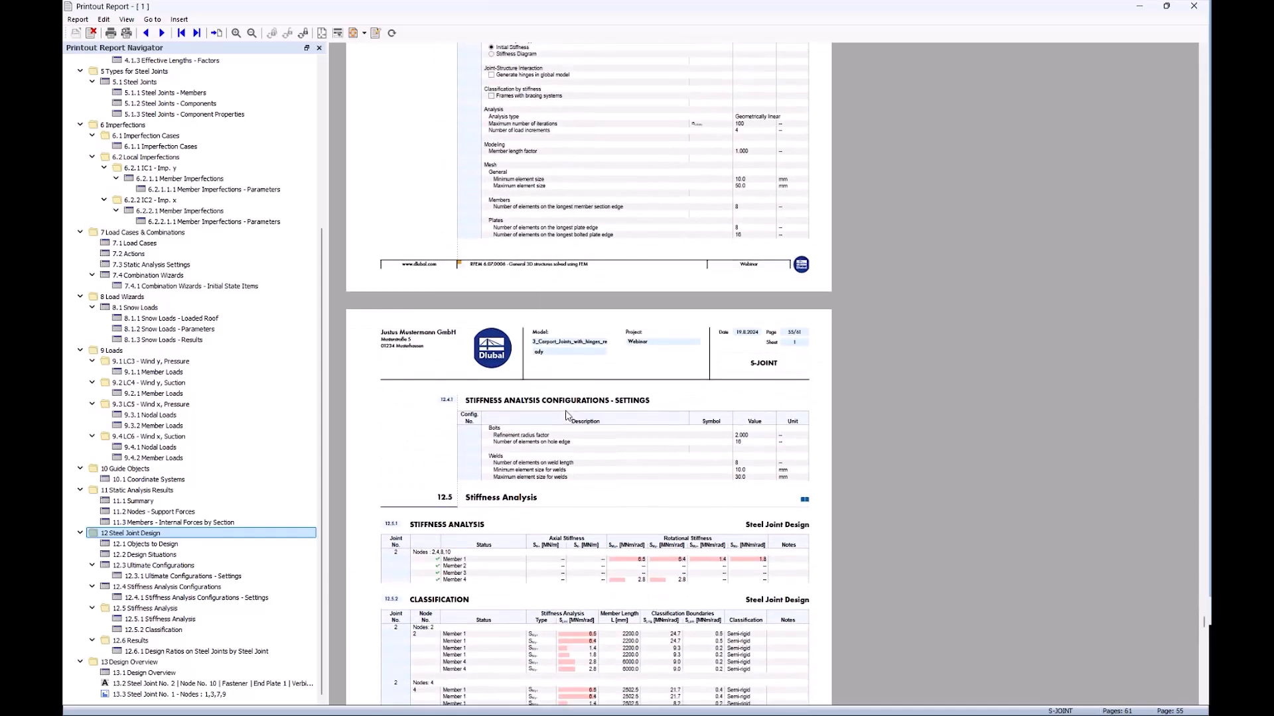
{"action": "scroll", "coordinate": [568, 416], "scroll_direction": "down", "scroll_amount": 2}
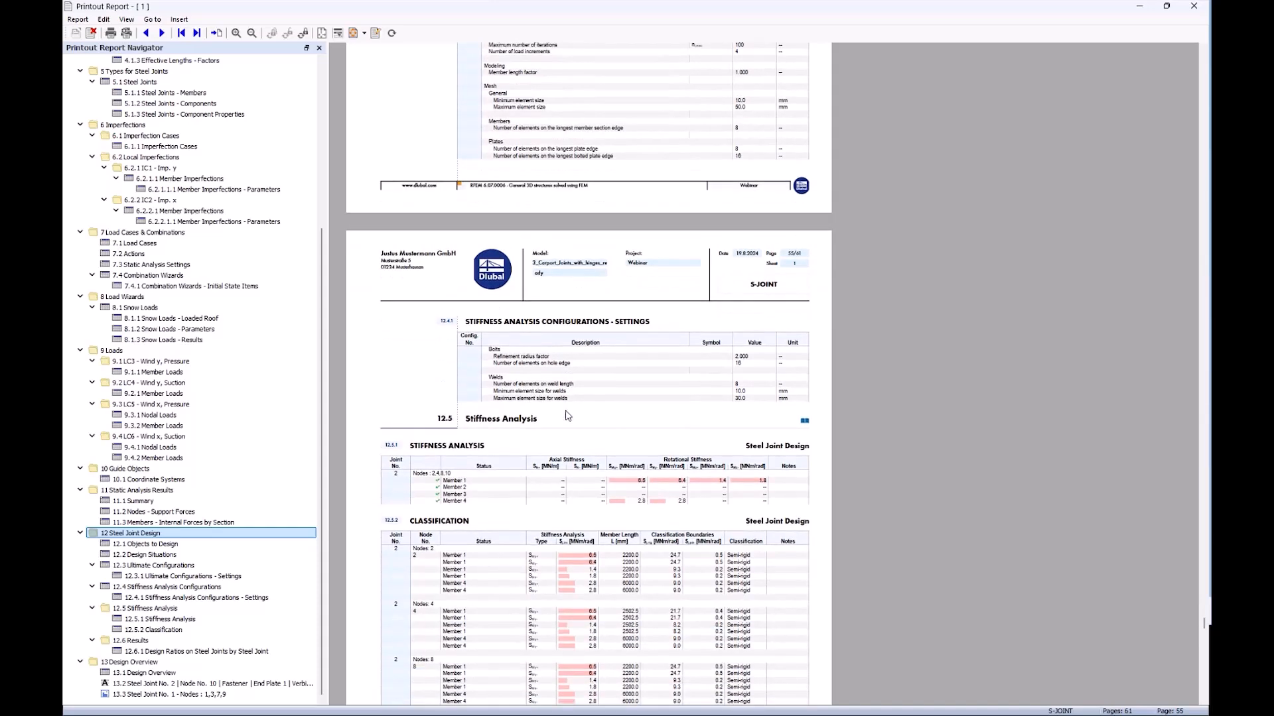
{"action": "scroll", "coordinate": [567, 416], "scroll_direction": "down", "scroll_amount": 4}
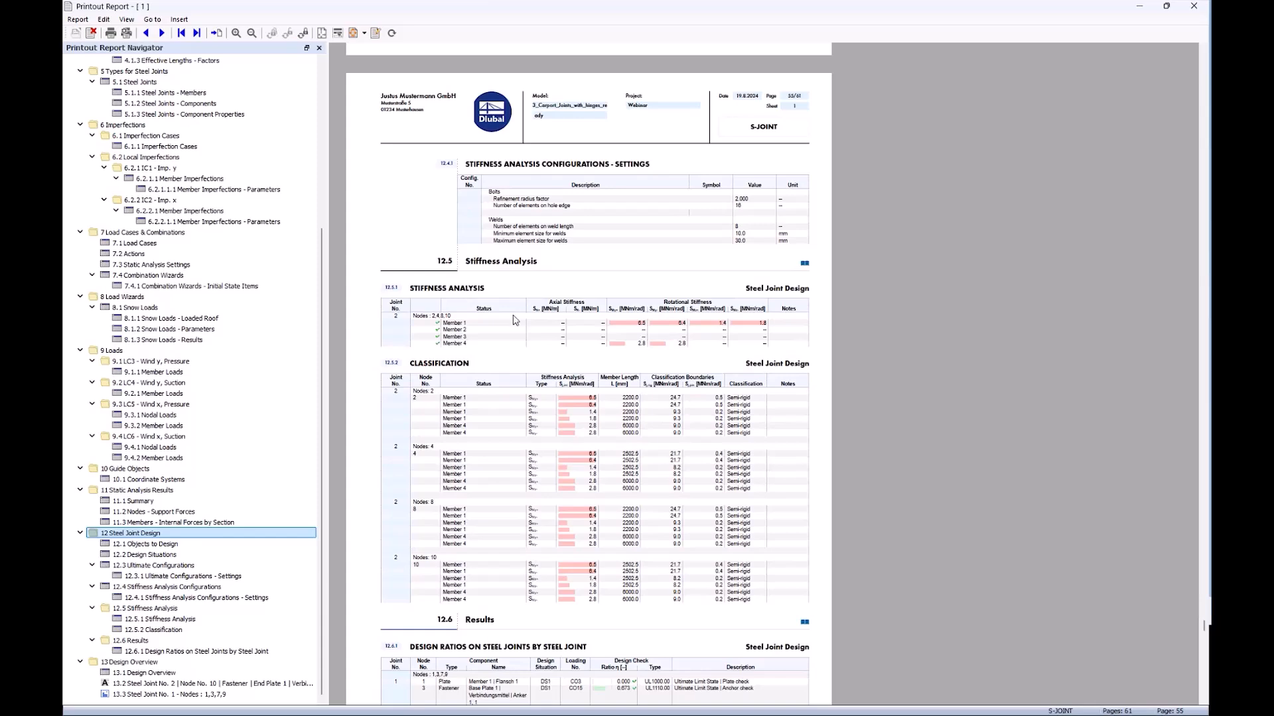
{"action": "scroll", "coordinate": [526, 390], "scroll_direction": "down", "scroll_amount": 10}
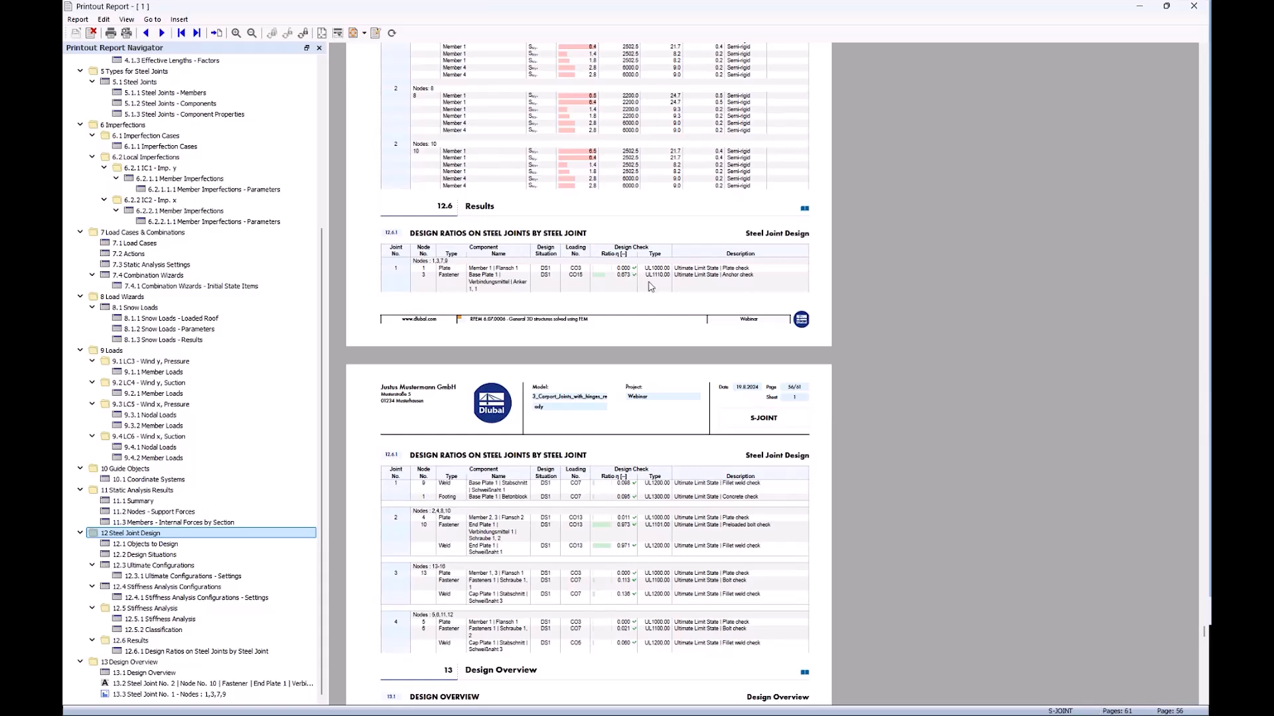
{"action": "scroll", "coordinate": [650, 287], "scroll_direction": "down", "scroll_amount": 2}
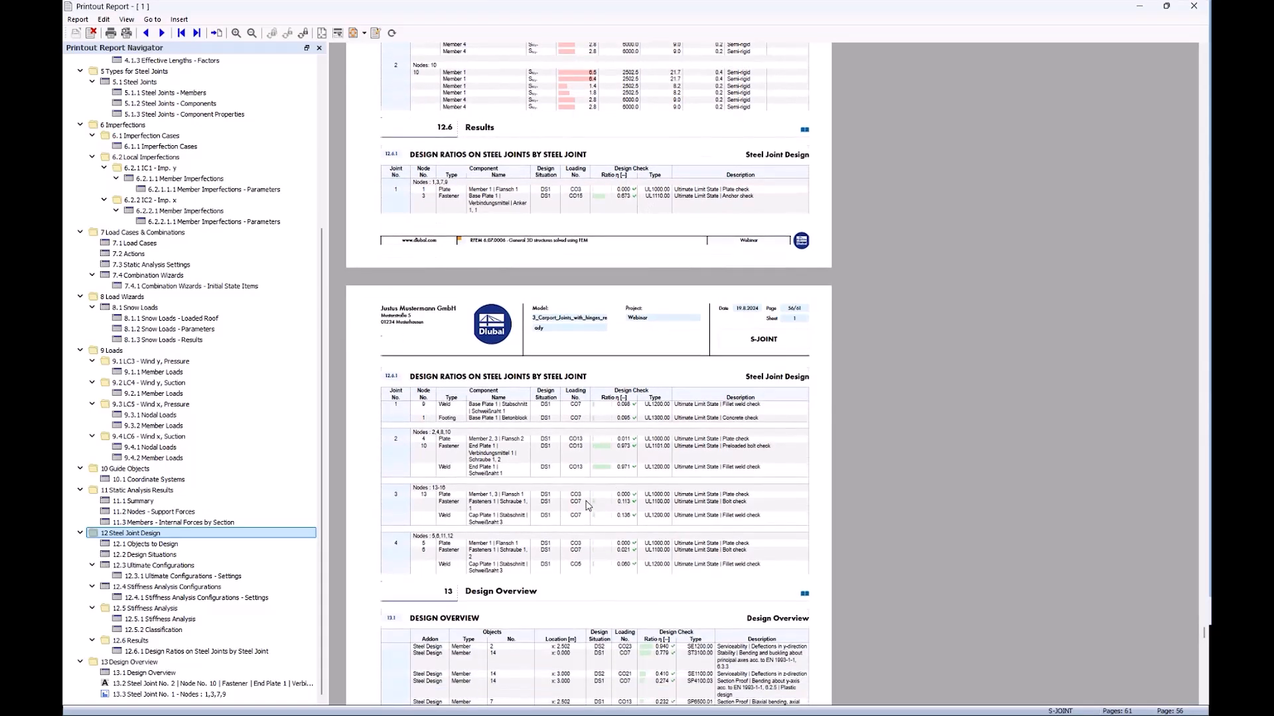
{"action": "scroll", "coordinate": [587, 504], "scroll_direction": "down", "scroll_amount": 5}
{"action": "scroll", "coordinate": [588, 505], "scroll_direction": "down", "scroll_amount": 7}
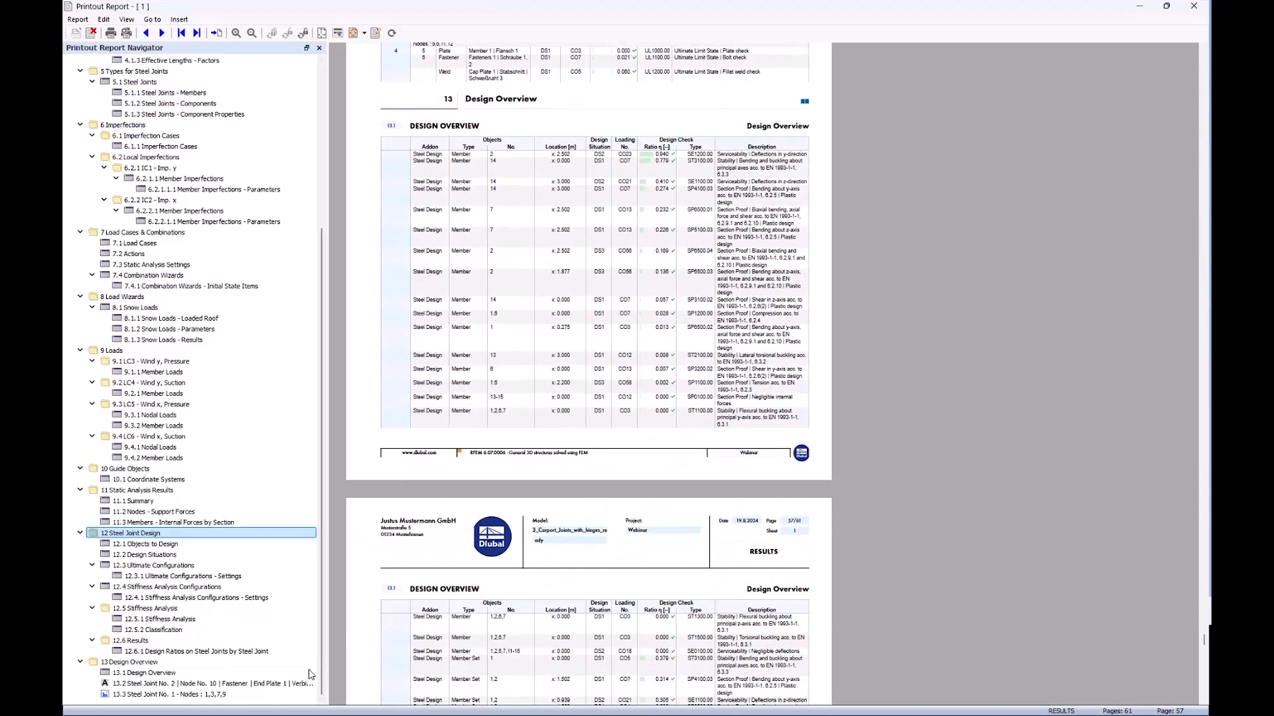
Review the Design Overview chapter's summary table, the detailed bolt check for steel joint 2 and the dimensioned graphic of steel joint 1
{"action": "left_click", "coordinate": [148, 673]}
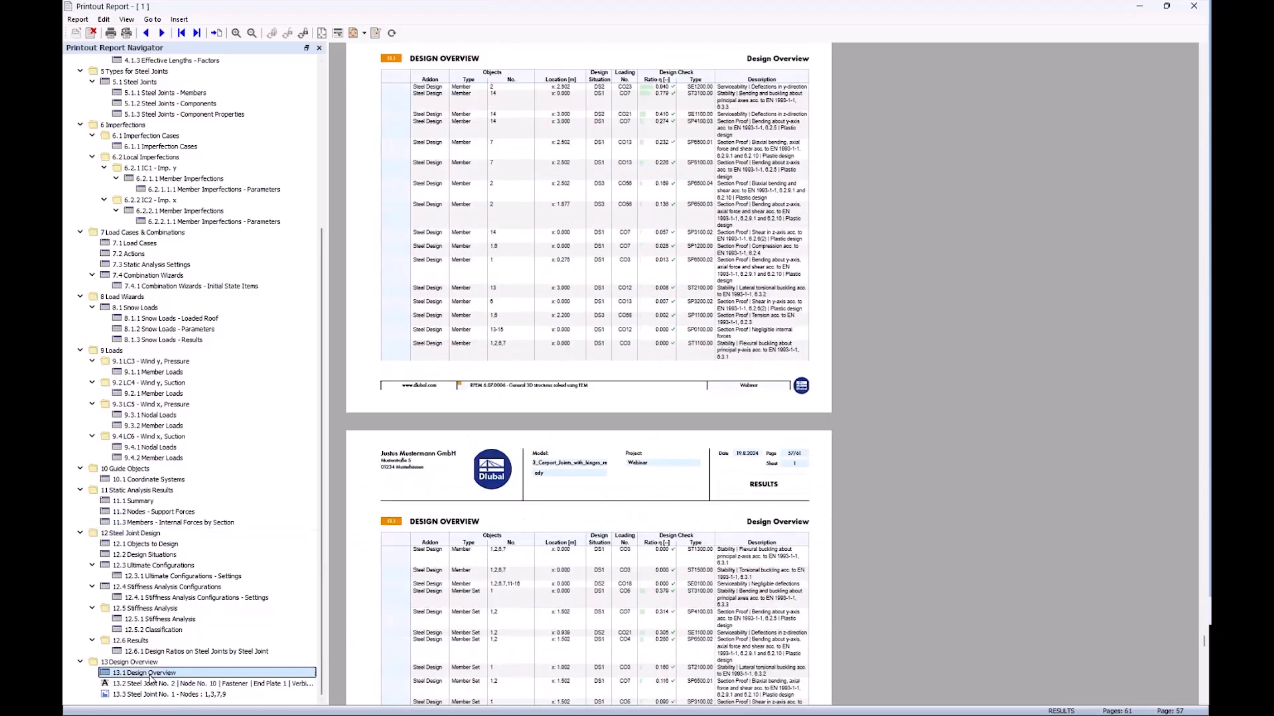
{"action": "left_click", "coordinate": [151, 684]}
{"action": "scroll", "coordinate": [428, 234], "scroll_direction": "down", "scroll_amount": 6}
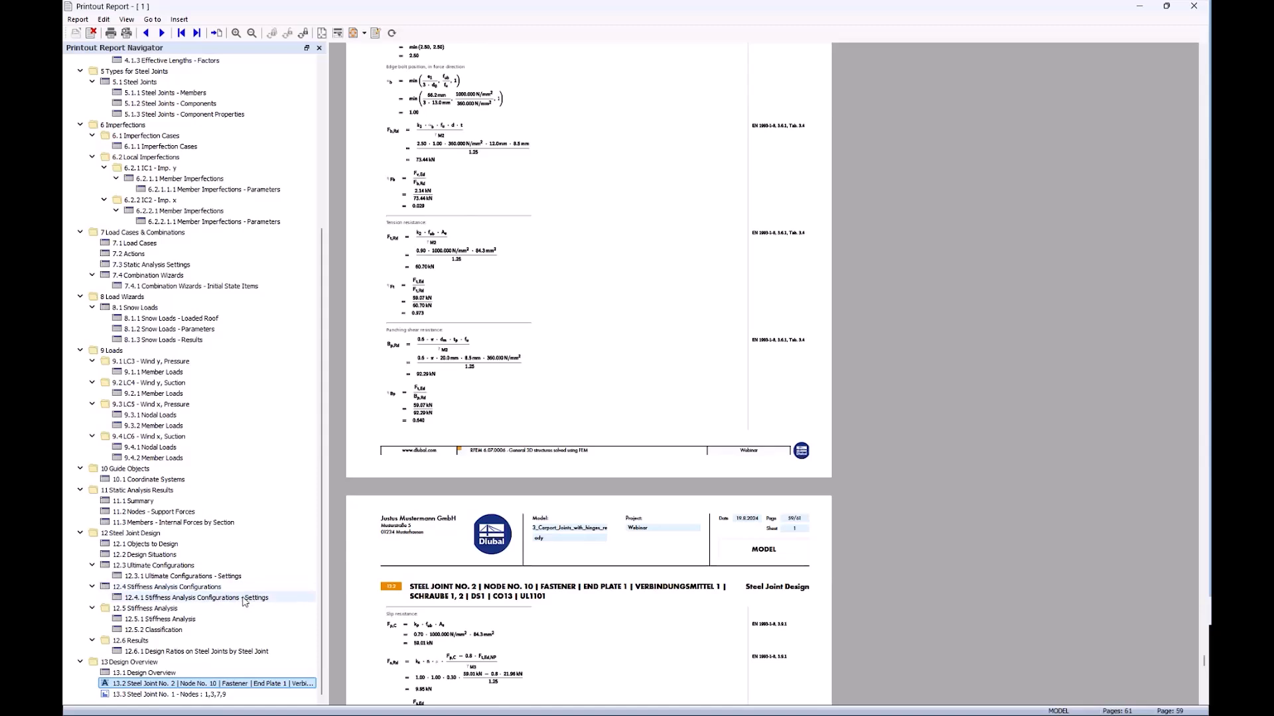
{"action": "left_click", "coordinate": [191, 695]}
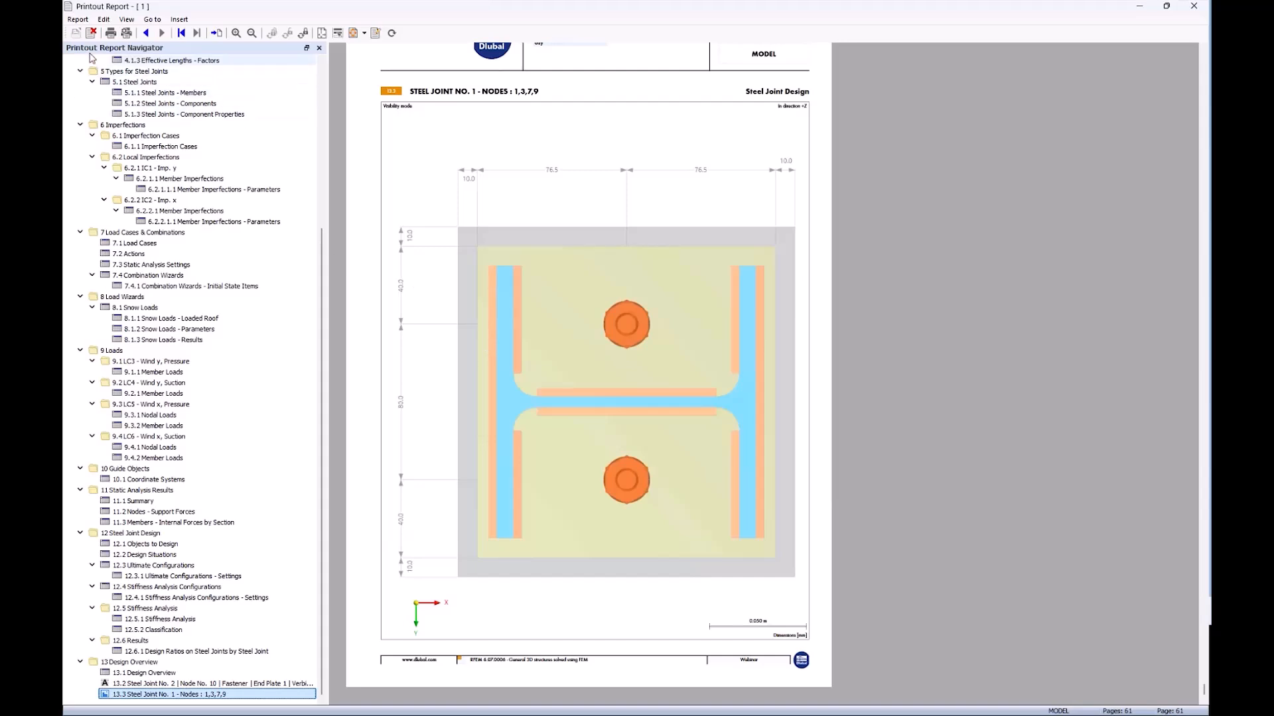
View the languages available for the printout report and leave the language selection without applying a change
{"action": "left_click", "coordinate": [76, 21]}
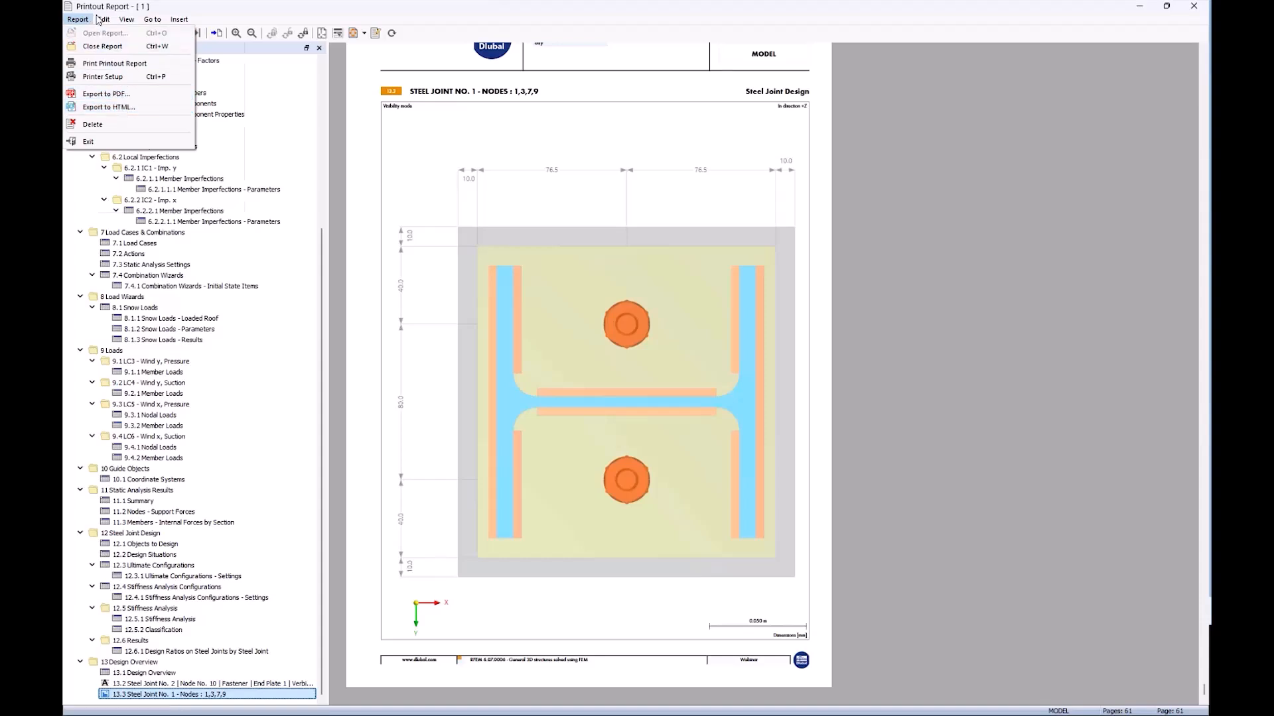
{"action": "mouse_move", "coordinate": [102, 18]}
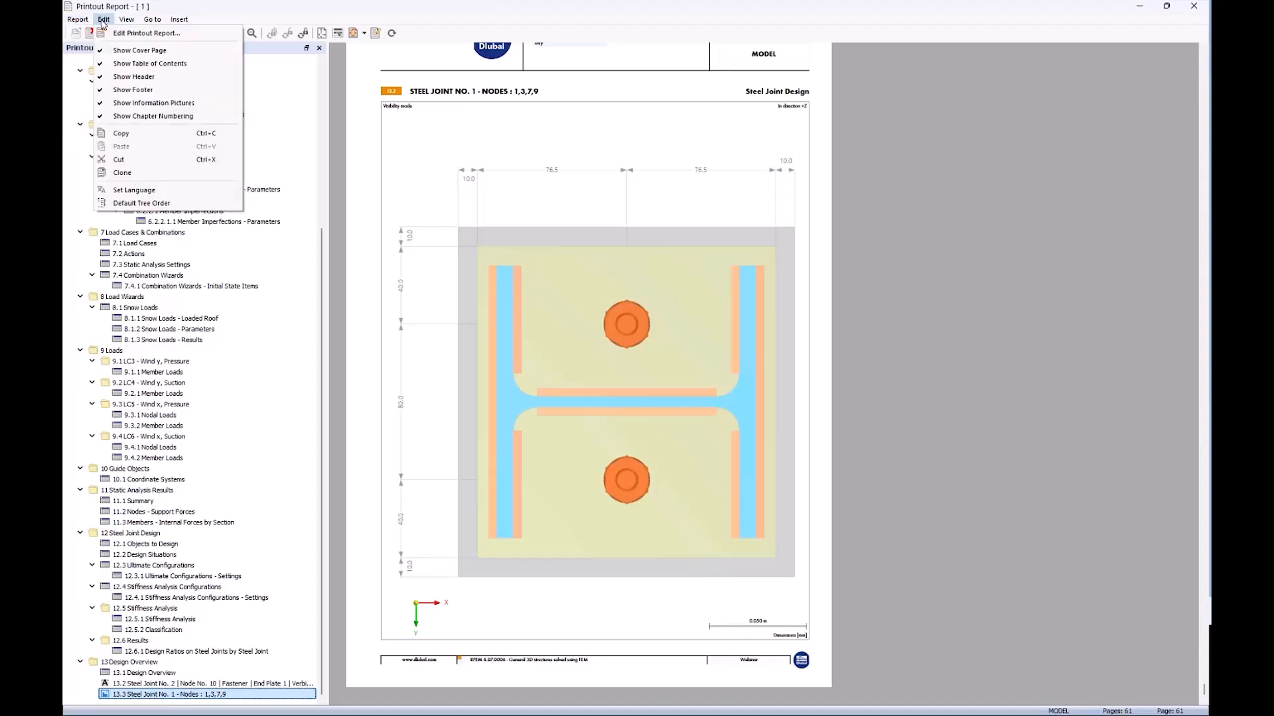
{"action": "left_click", "coordinate": [177, 193]}
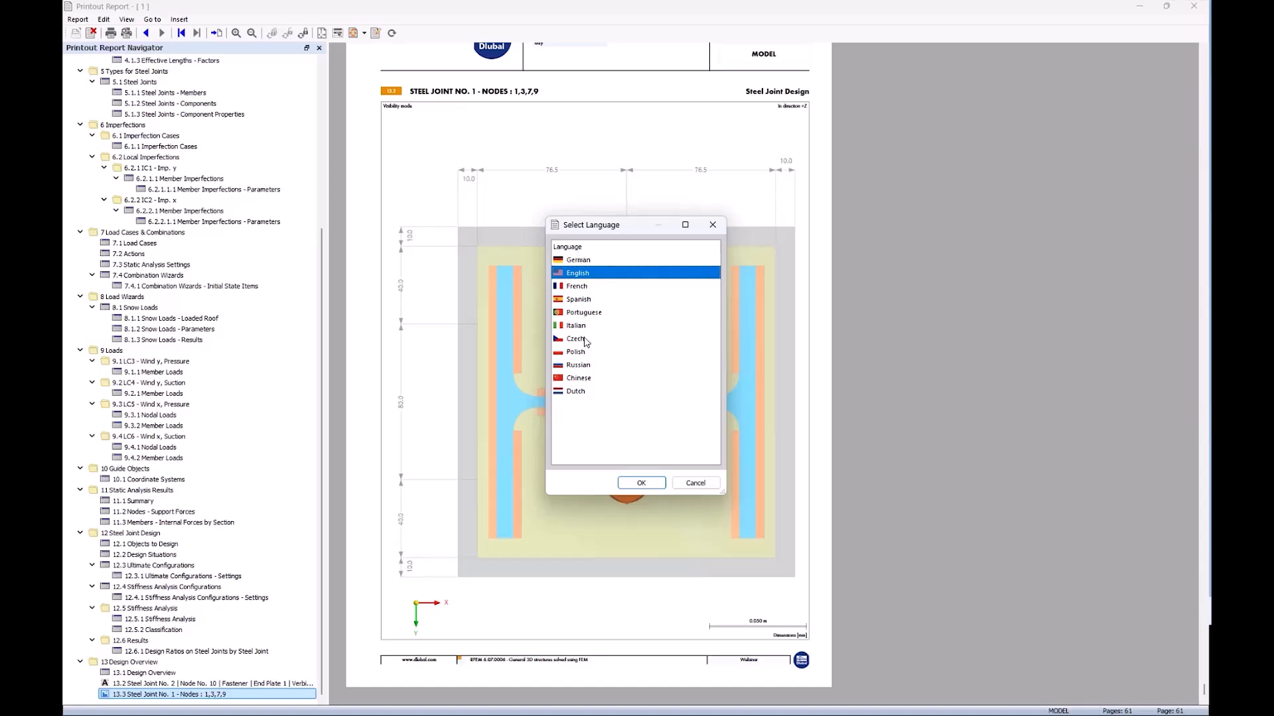
{"action": "left_click", "coordinate": [690, 488]}
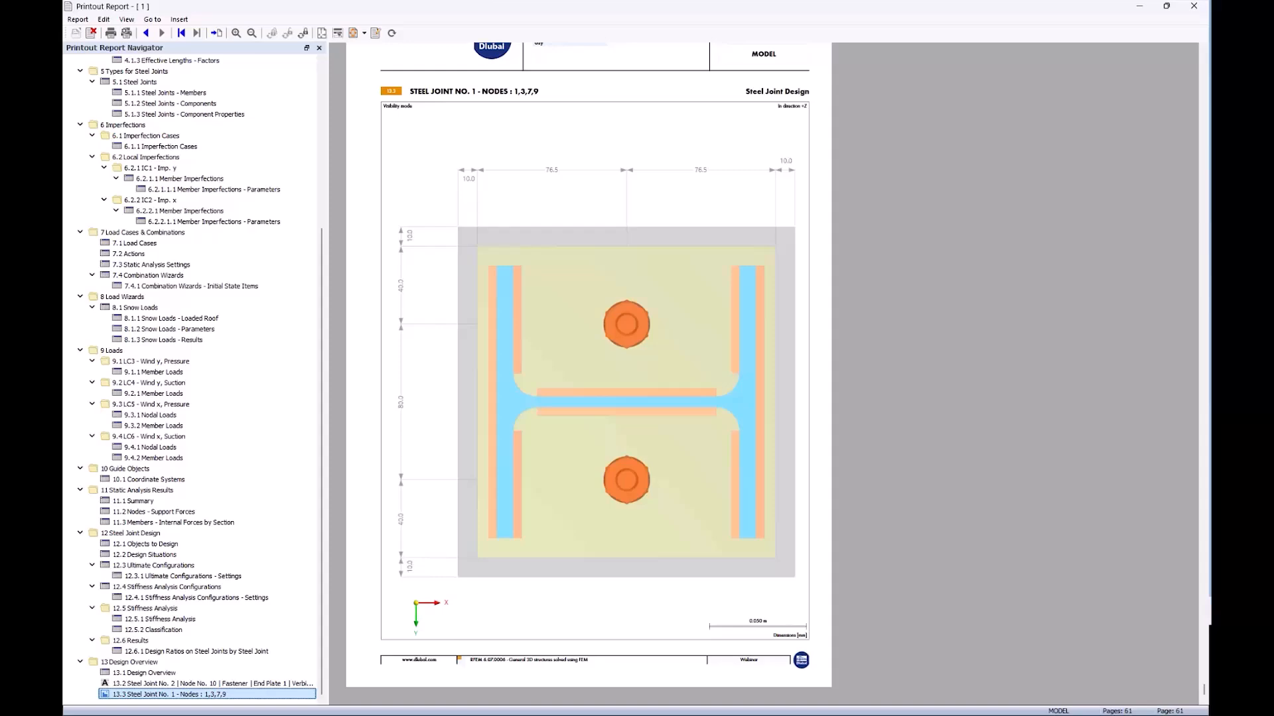
{"action": "key", "text": "alt+Tab"}
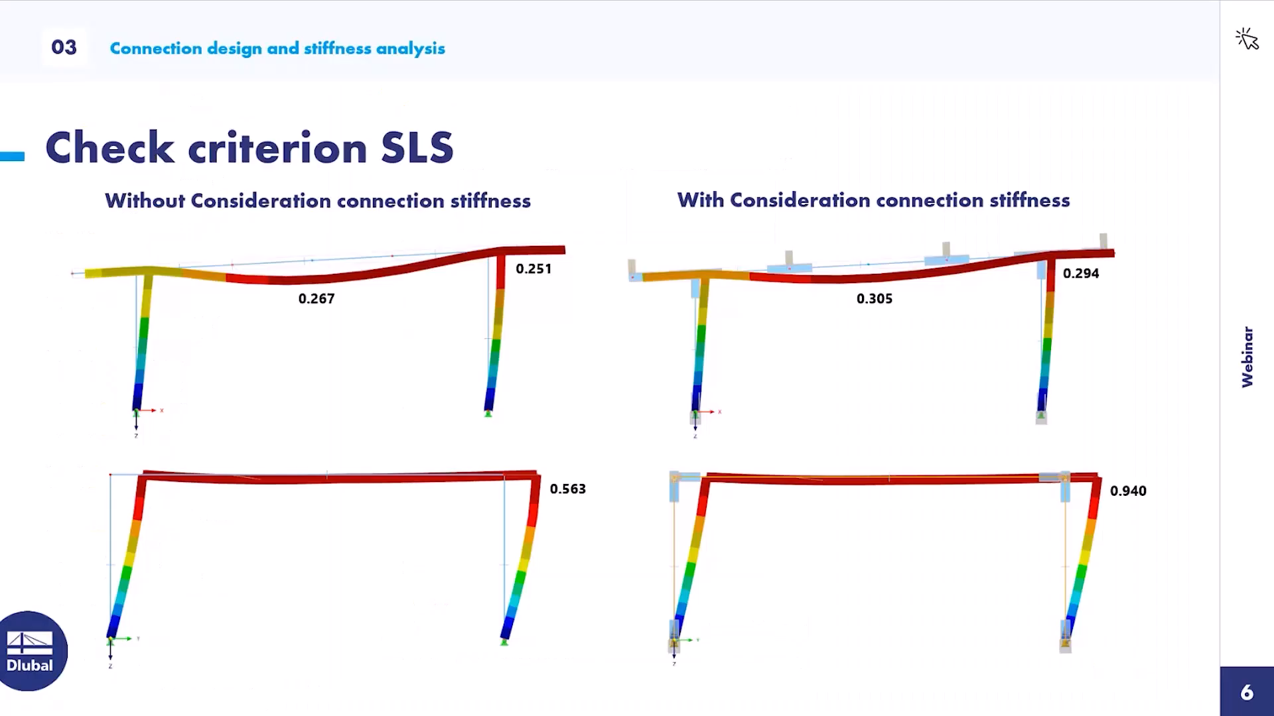
{"action": "left_click", "coordinate": [1126, 411]}
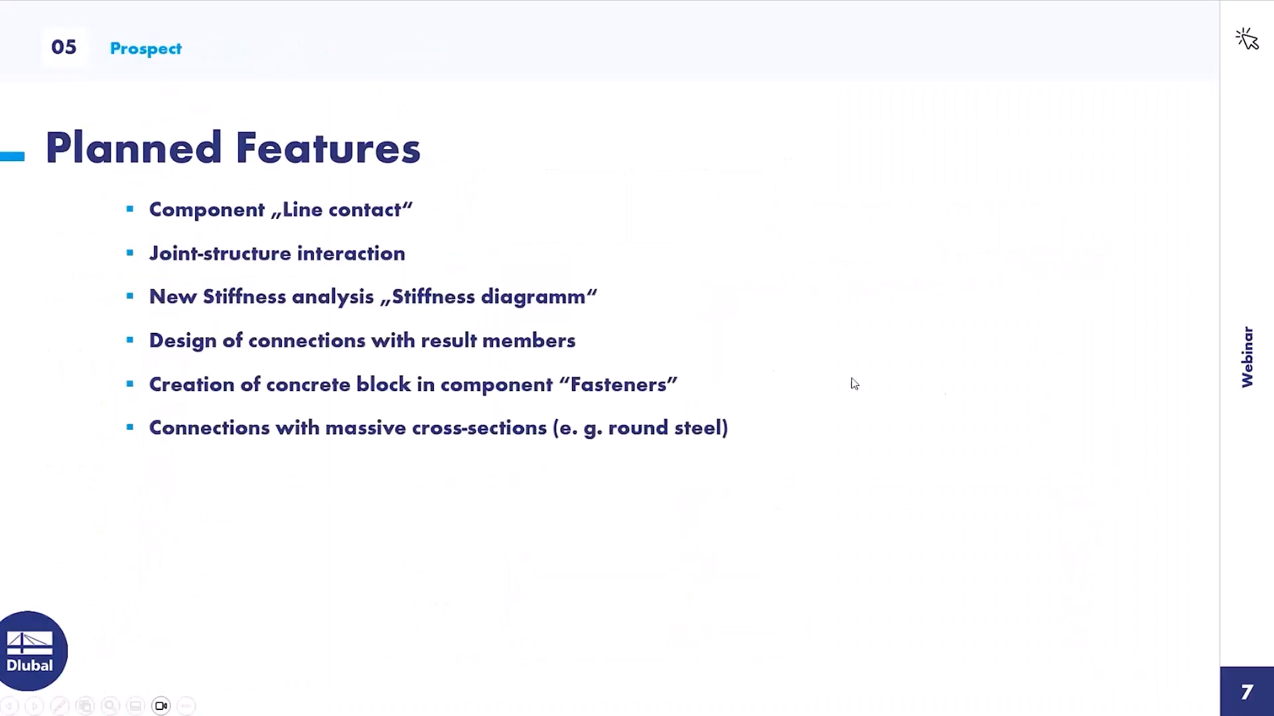